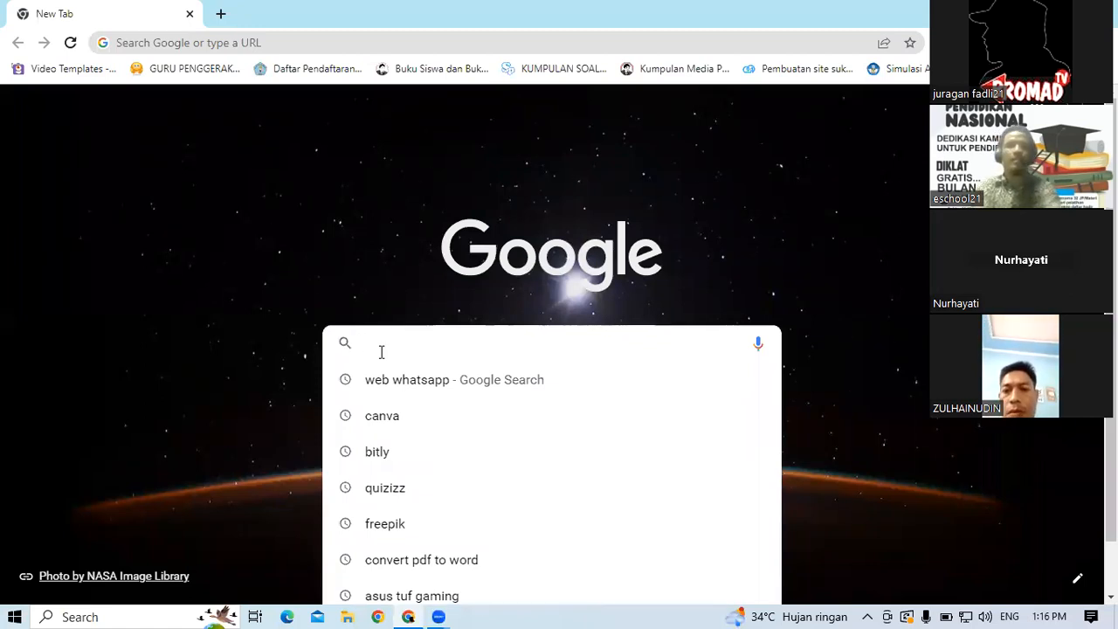
Step: Search Google for canva and open the Canva website from the results
{"action": "type", "text": "canva"}
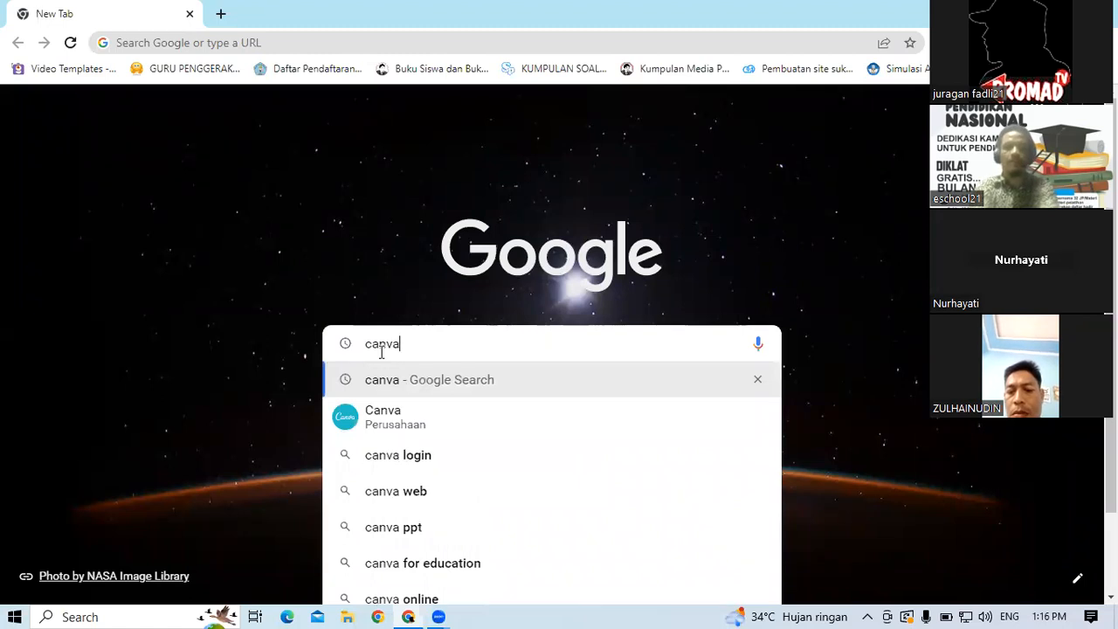
{"action": "key", "text": "Return"}
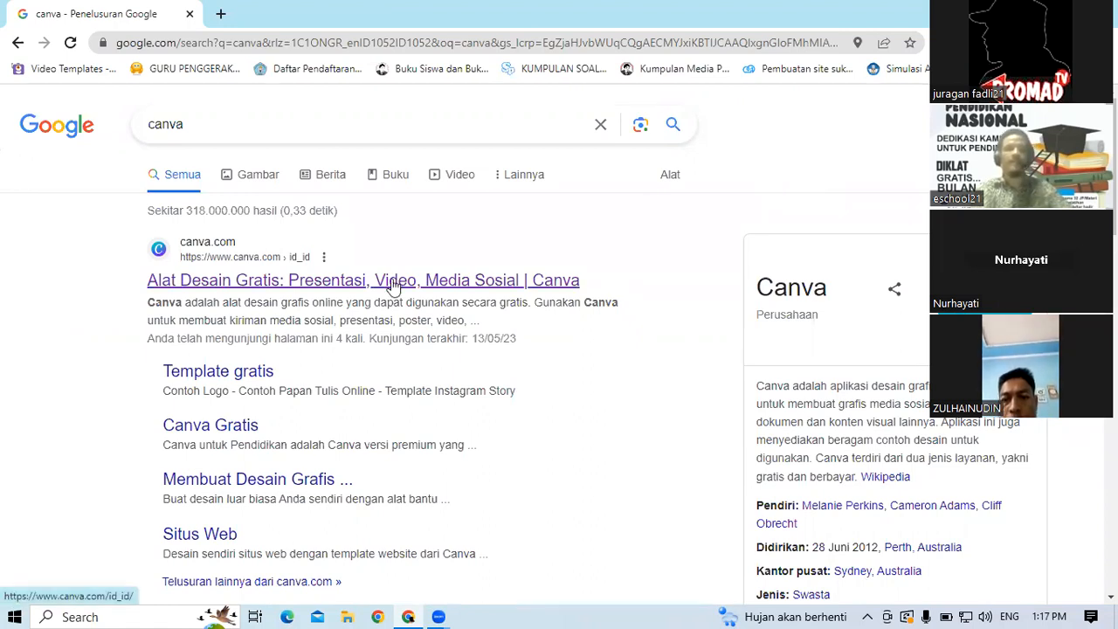
{"action": "left_click", "coordinate": [232, 289]}
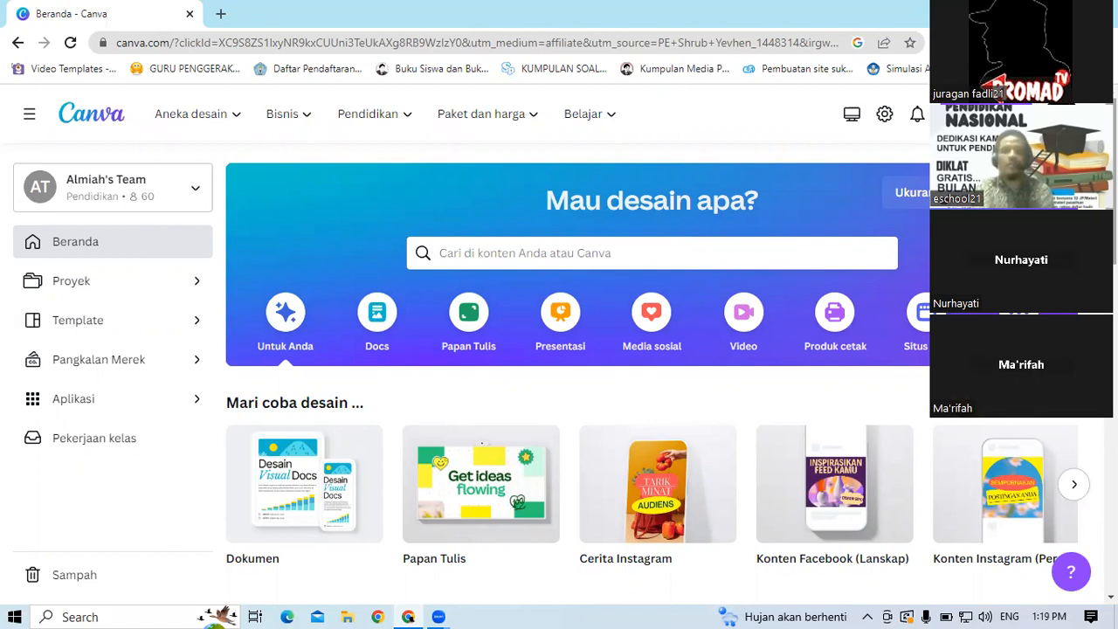
Step: Browse the home page's suggested design types and template categories
{"action": "scroll", "coordinate": [577, 350], "scroll_direction": "down", "scroll_amount": 1}
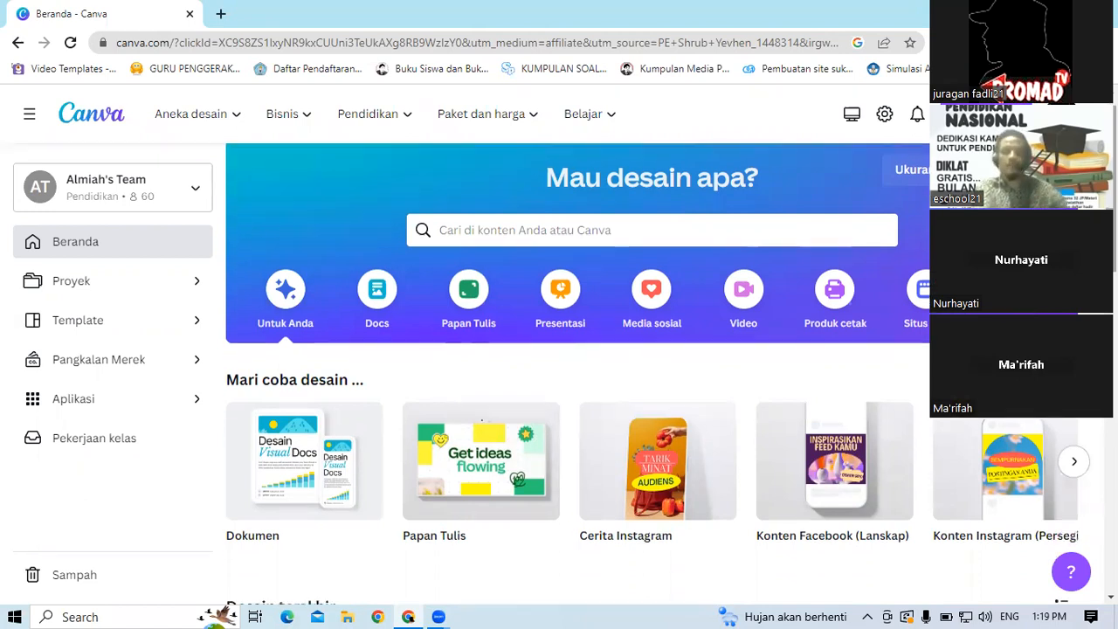
{"action": "scroll", "coordinate": [576, 350], "scroll_direction": "up", "scroll_amount": 1}
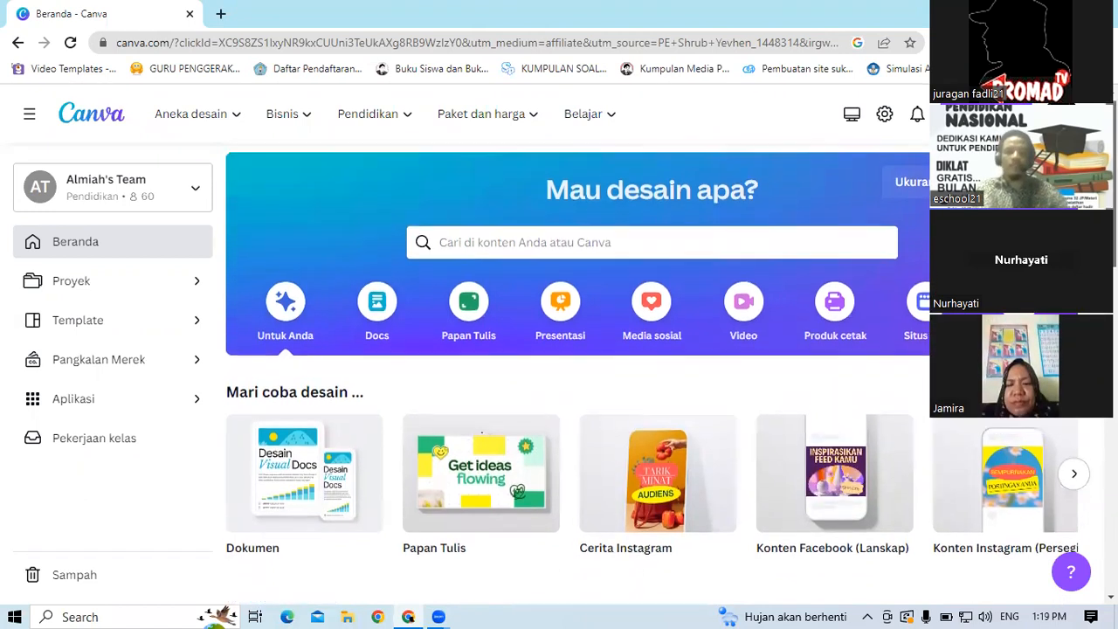
{"action": "scroll", "coordinate": [576, 349], "scroll_direction": "up", "scroll_amount": 1}
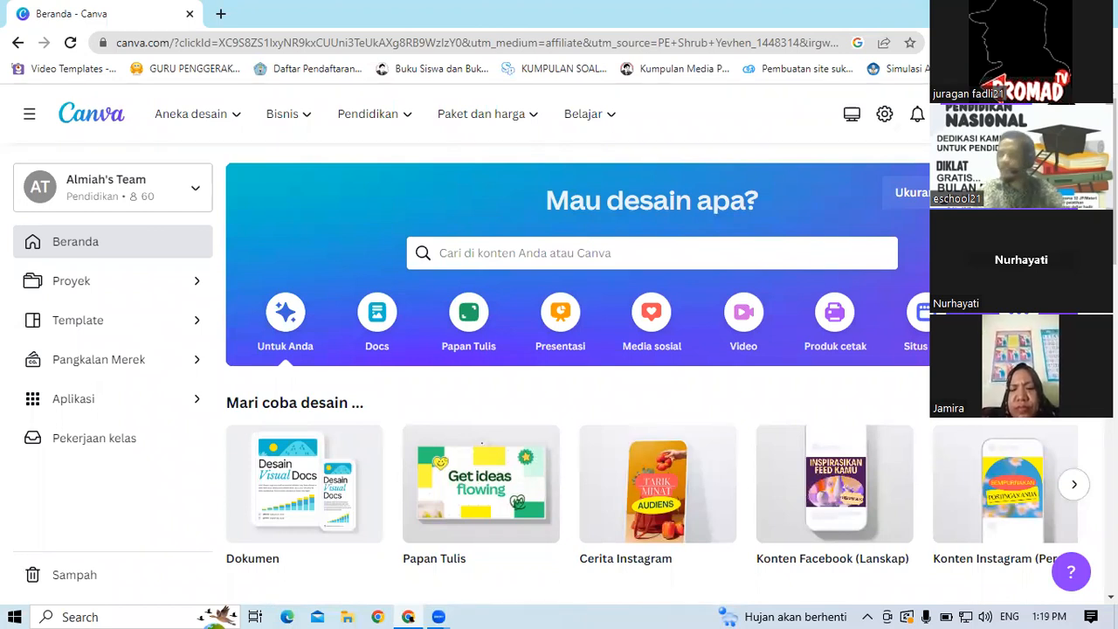
{"action": "mouse_move", "coordinate": [1112, 181]}
{"action": "left_mouse_down"}
{"action": "mouse_move", "coordinate": [1112, 206]}
{"action": "mouse_move", "coordinate": [1112, 182]}
{"action": "left_mouse_up"}
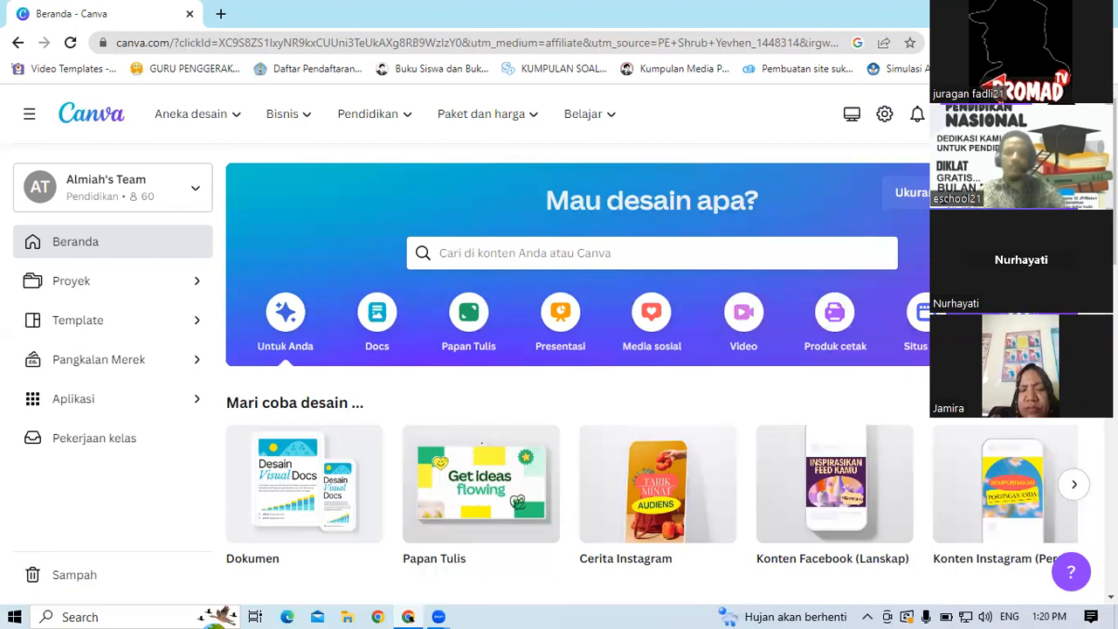
{"action": "left_click", "coordinate": [923, 354]}
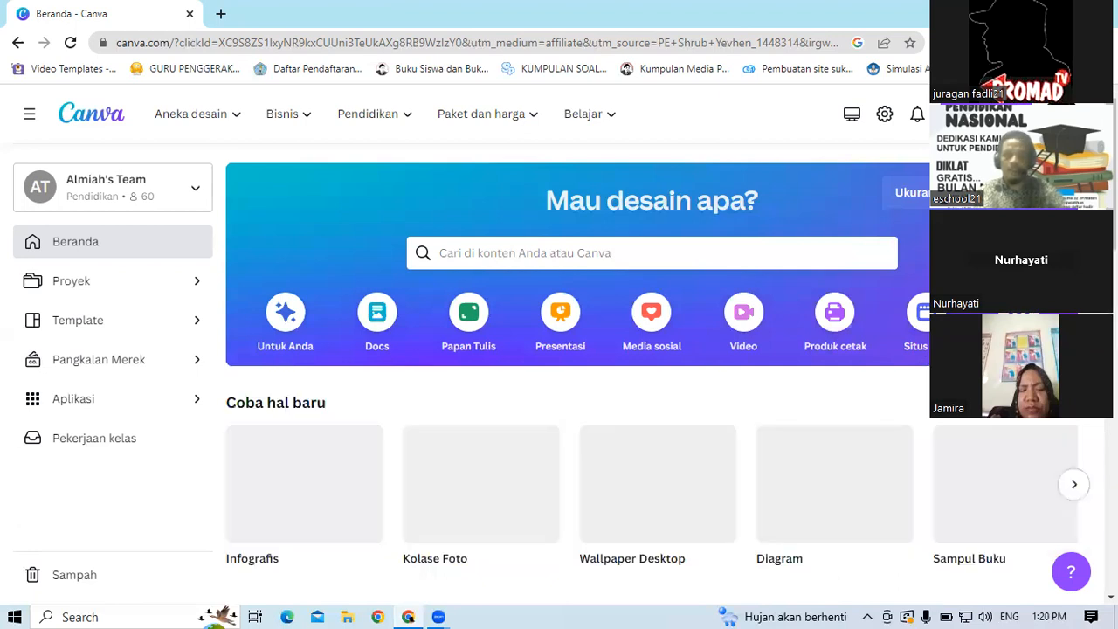
{"action": "scroll", "coordinate": [577, 367], "scroll_direction": "down", "scroll_amount": 3}
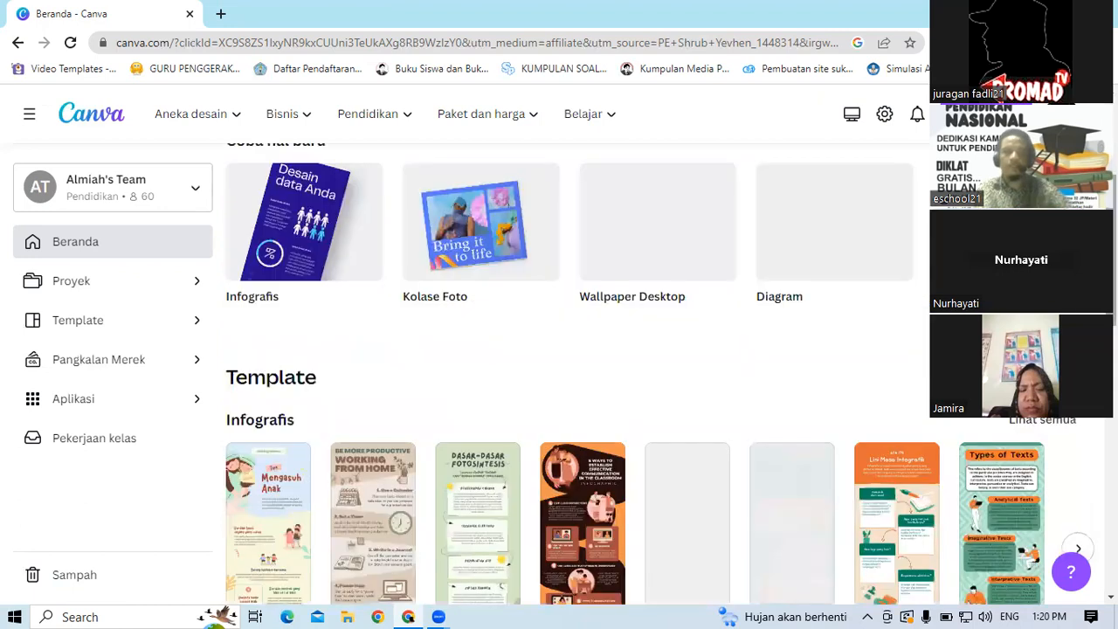
{"action": "scroll", "coordinate": [576, 367], "scroll_direction": "down", "scroll_amount": 1}
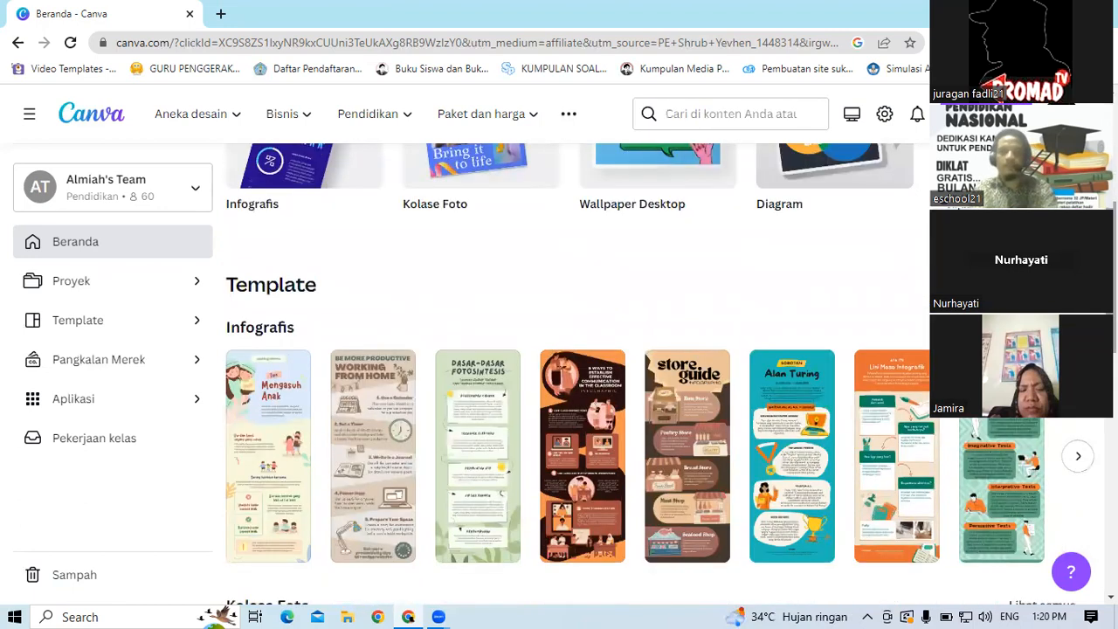
{"action": "scroll", "coordinate": [576, 367], "scroll_direction": "up", "scroll_amount": 2}
{"action": "scroll", "coordinate": [577, 367], "scroll_direction": "down", "scroll_amount": 1}
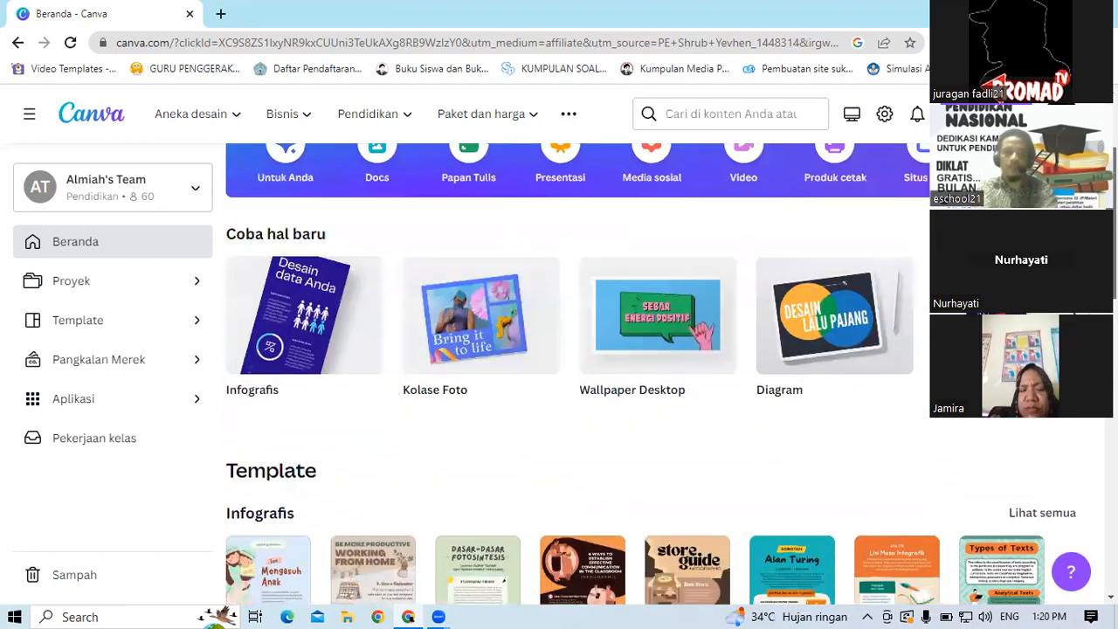
{"action": "scroll", "coordinate": [577, 367], "scroll_direction": "down", "scroll_amount": 4}
{"action": "scroll", "coordinate": [577, 367], "scroll_direction": "down", "scroll_amount": 3}
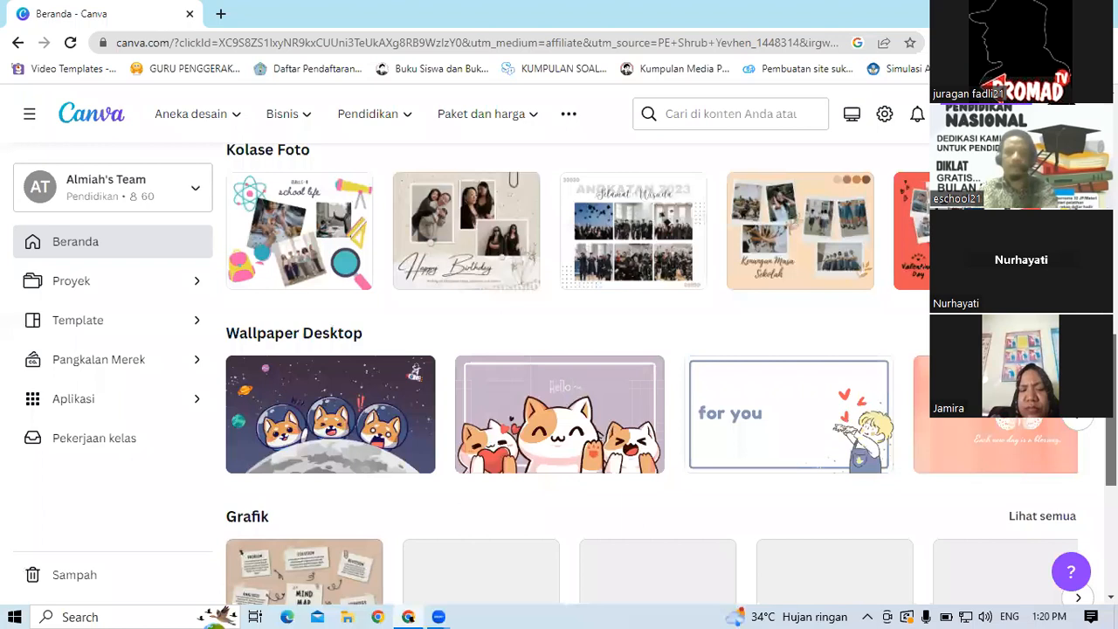
{"action": "scroll", "coordinate": [576, 367], "scroll_direction": "down", "scroll_amount": 4}
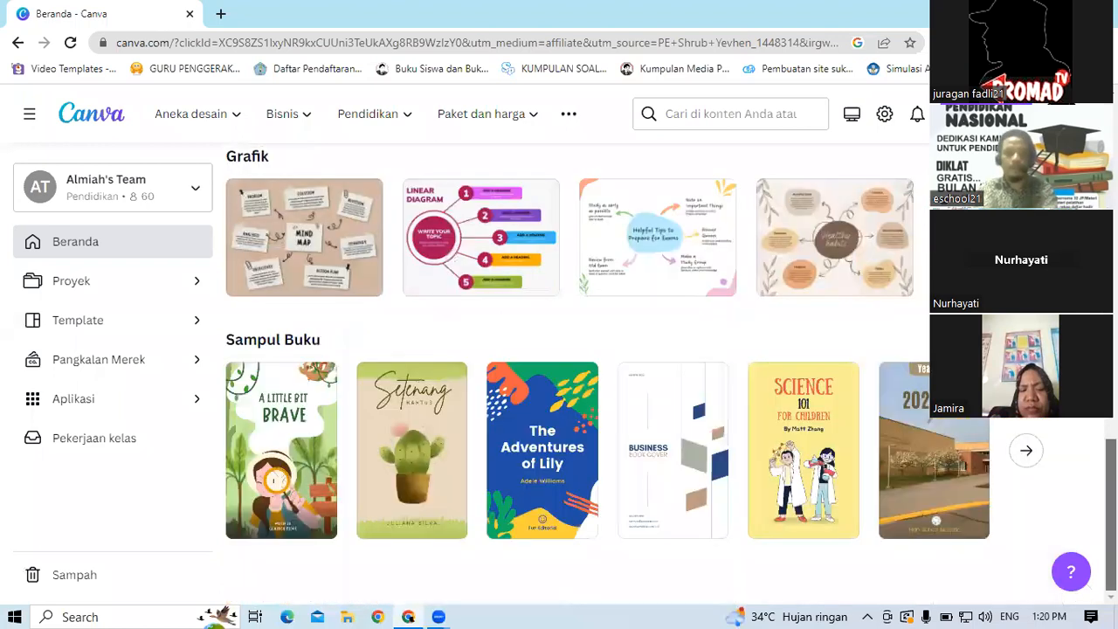
{"action": "scroll", "coordinate": [576, 367], "scroll_direction": "up", "scroll_amount": 9}
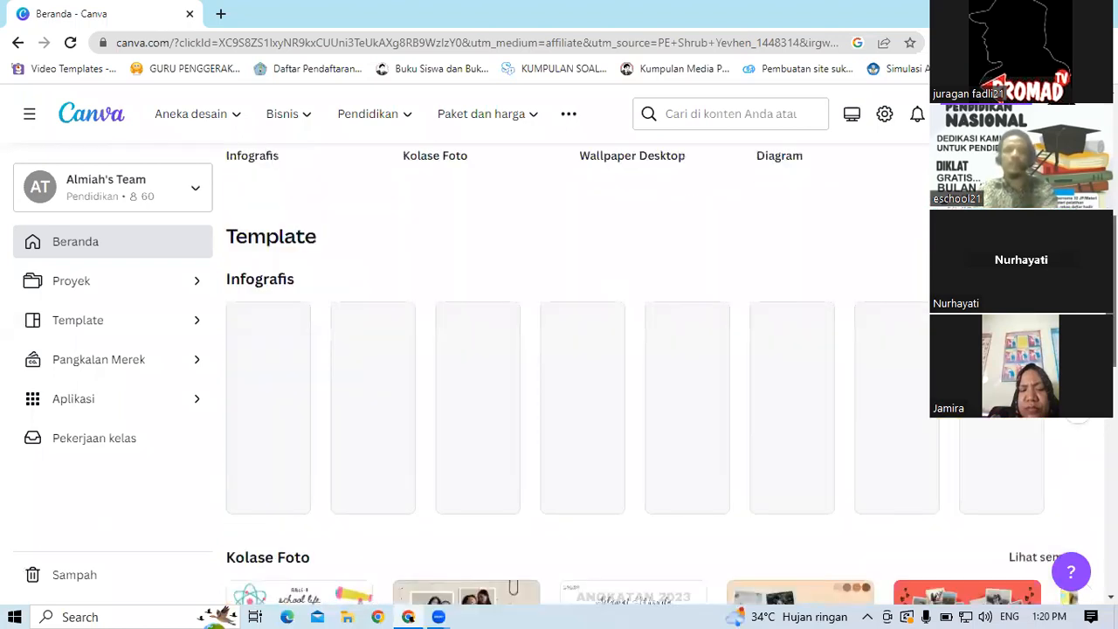
{"action": "scroll", "coordinate": [576, 367], "scroll_direction": "up", "scroll_amount": 3}
{"action": "scroll", "coordinate": [576, 367], "scroll_direction": "up", "scroll_amount": 2}
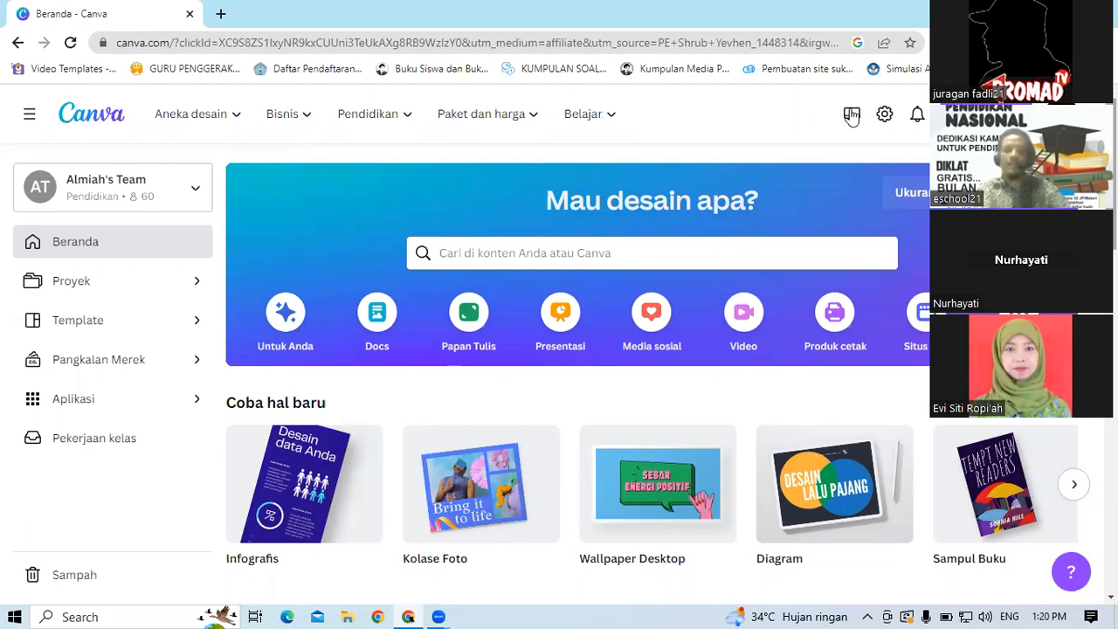
Step: Create a blank 1920 × 1080 Video design from the Video category
{"action": "left_click", "coordinate": [745, 323]}
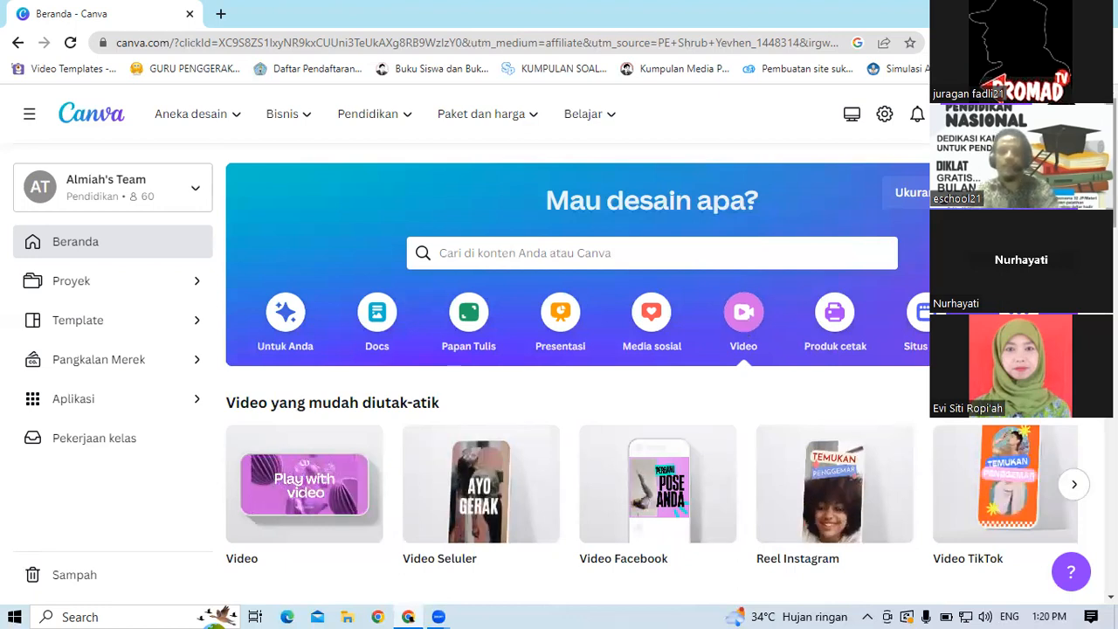
{"action": "scroll", "coordinate": [465, 552], "scroll_direction": "down", "scroll_amount": 2}
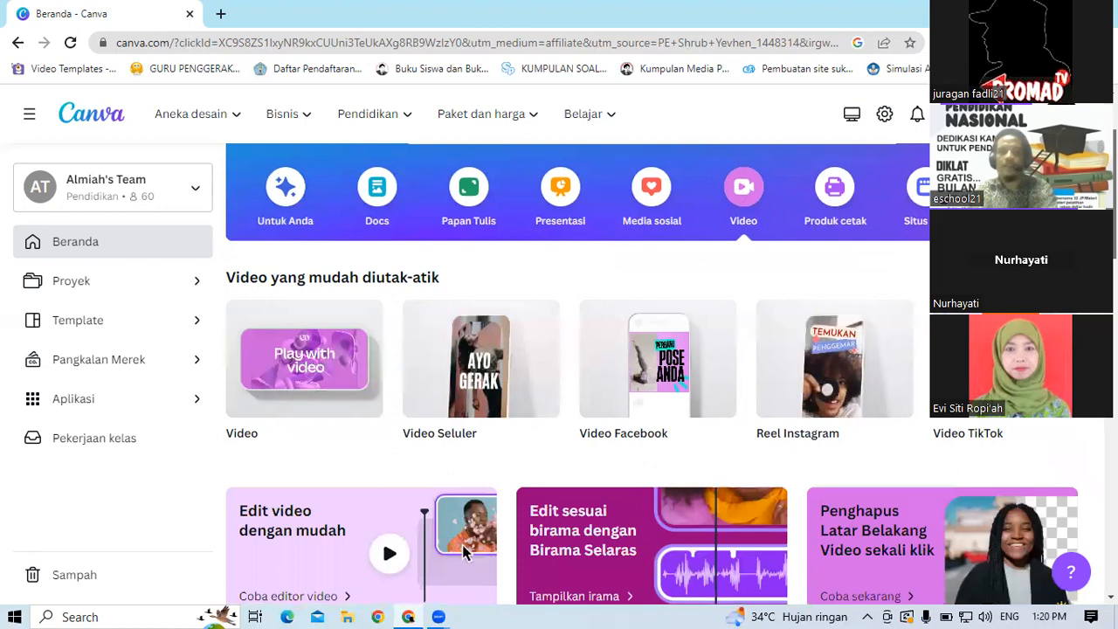
{"action": "scroll", "coordinate": [465, 552], "scroll_direction": "down", "scroll_amount": 1}
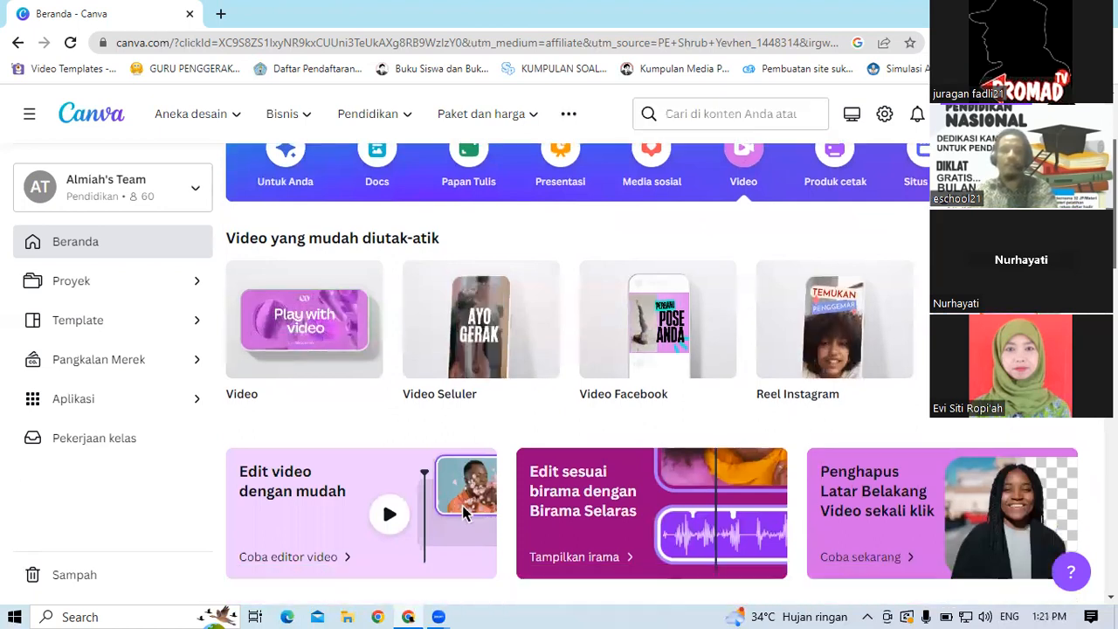
{"action": "scroll", "coordinate": [559, 367], "scroll_direction": "up", "scroll_amount": 1}
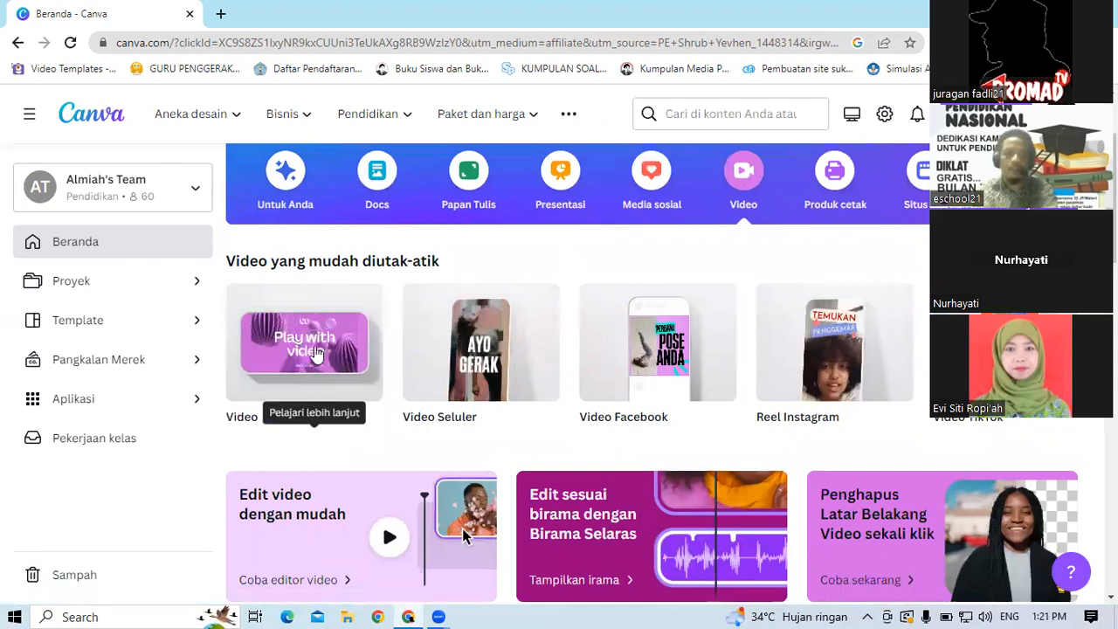
{"action": "mouse_move", "coordinate": [274, 398]}
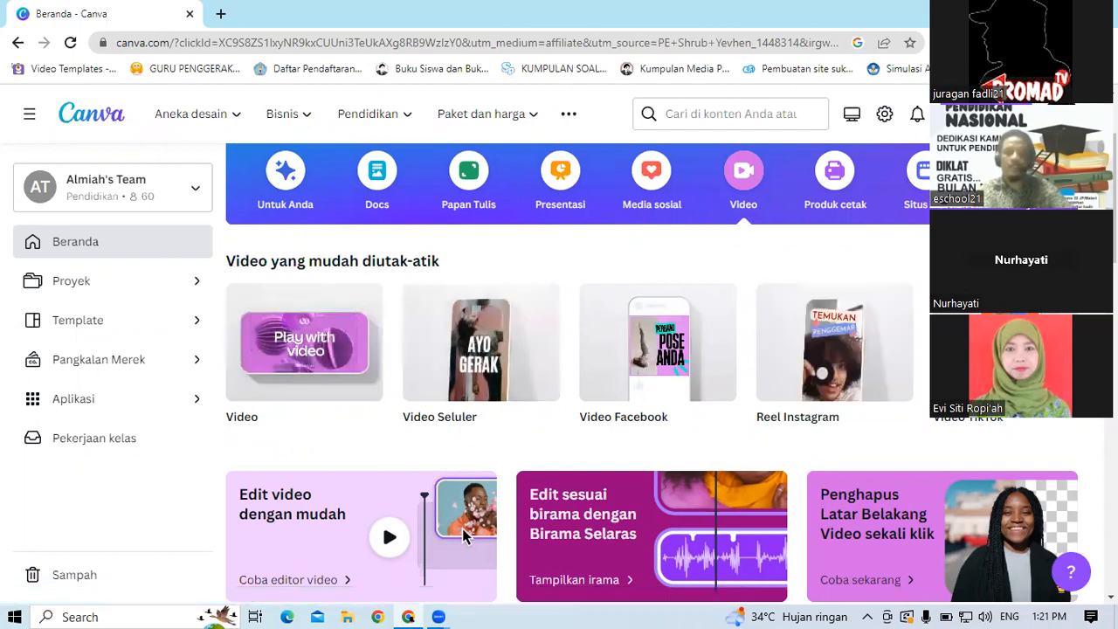
{"action": "left_click", "coordinate": [1074, 342]}
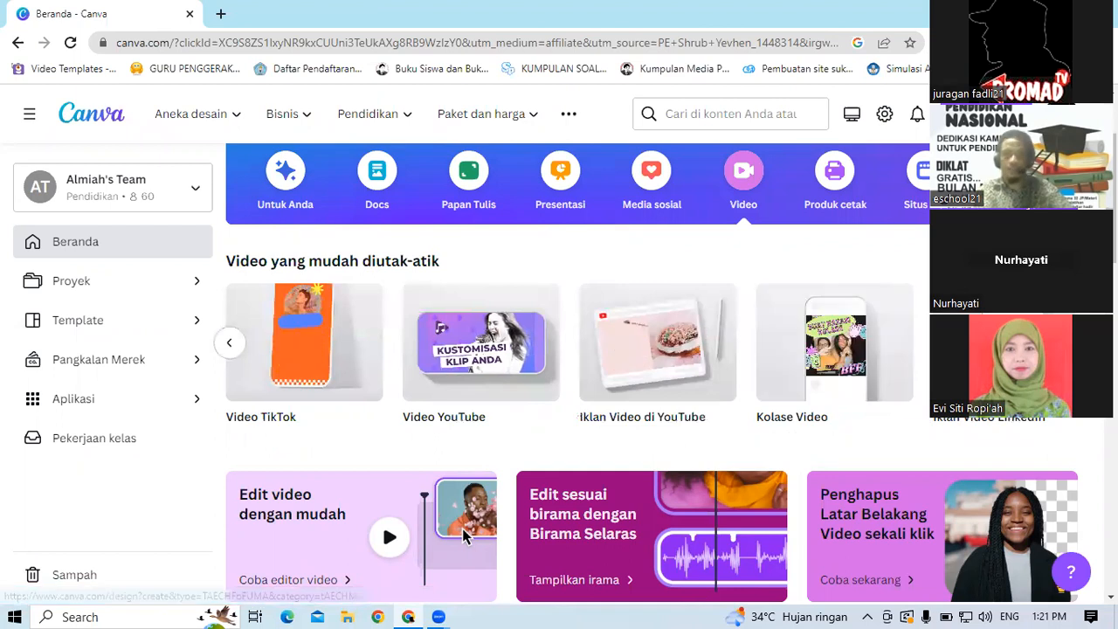
{"action": "left_click", "coordinate": [1075, 342]}
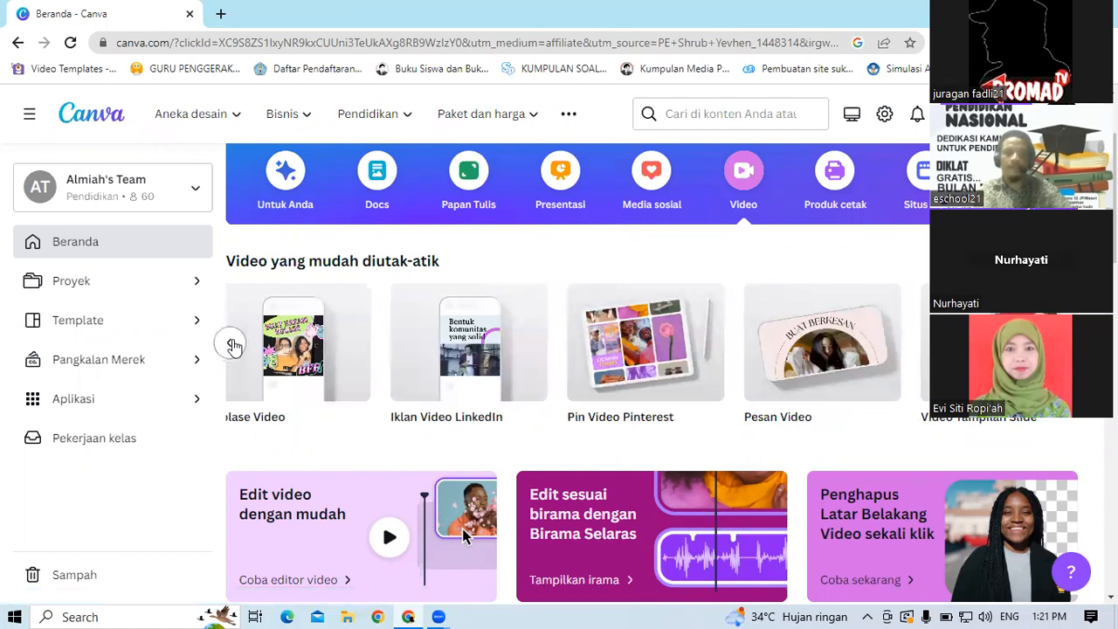
{"action": "left_click", "coordinate": [233, 345]}
{"action": "left_click", "coordinate": [233, 346]}
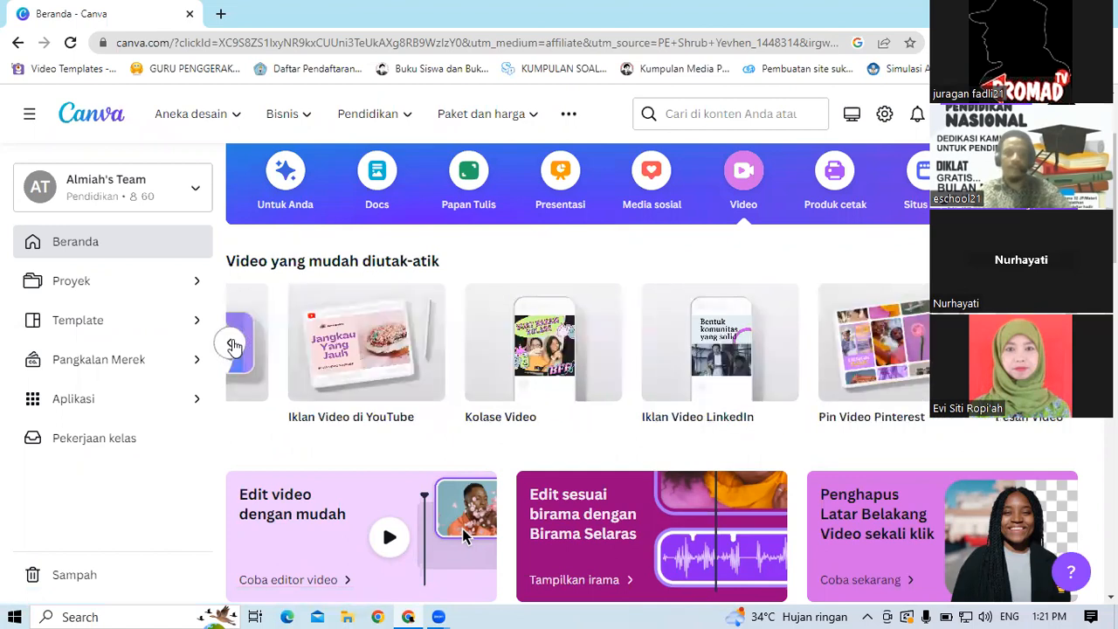
{"action": "left_click", "coordinate": [233, 345]}
{"action": "left_click", "coordinate": [233, 345]}
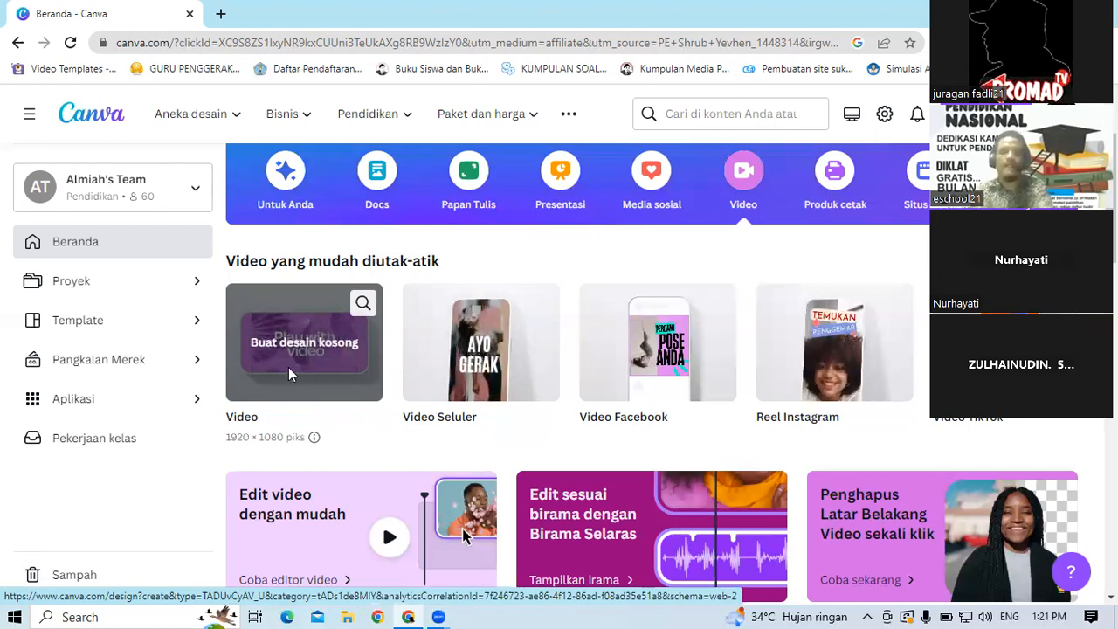
{"action": "left_click", "coordinate": [289, 371]}
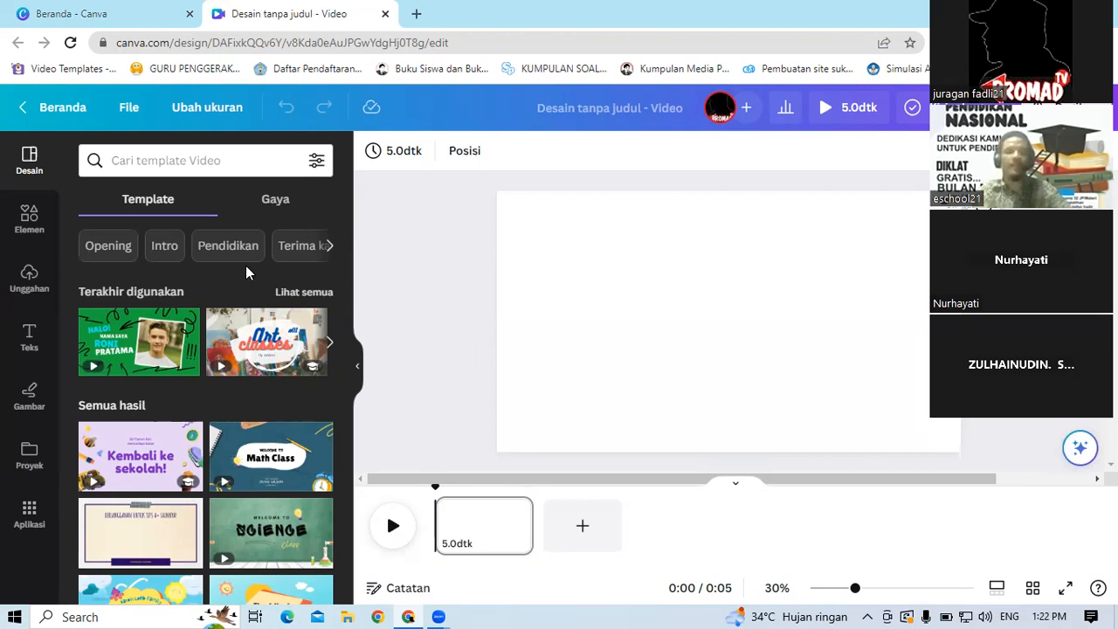
Step: Search the video templates for video pendidikan
{"action": "left_click", "coordinate": [145, 158]}
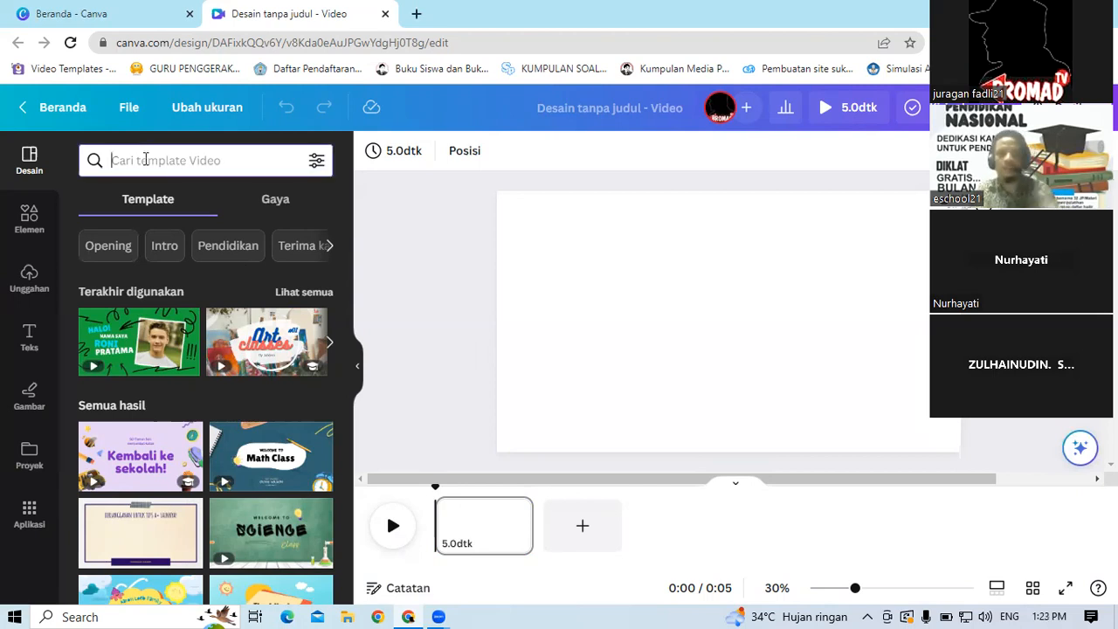
{"action": "type", "text": "vi"}
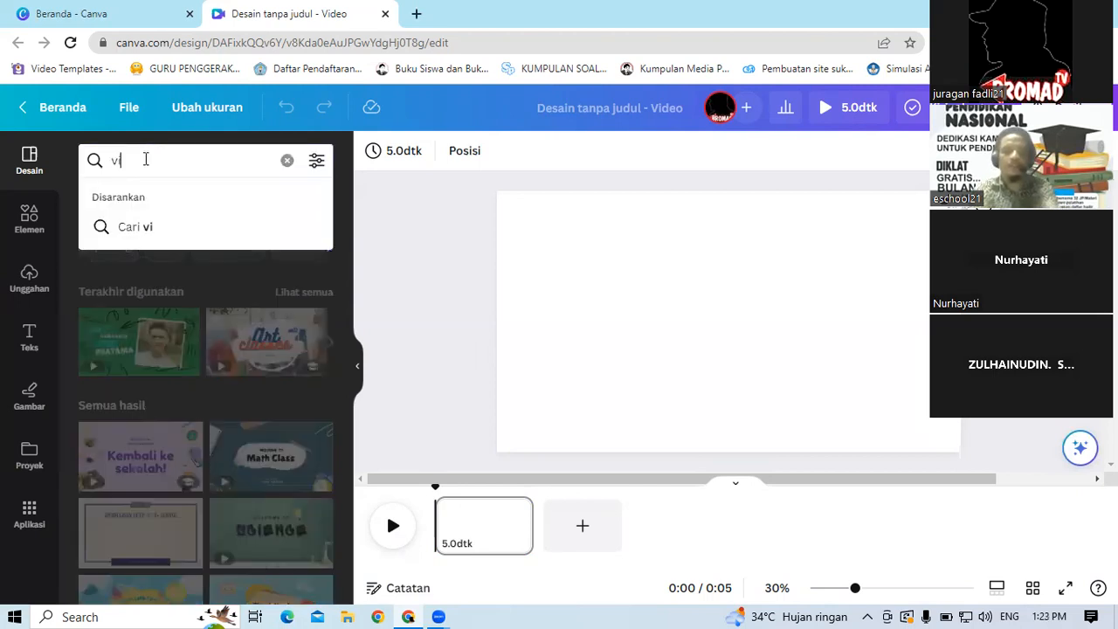
{"action": "type", "text": "deo pendidi"}
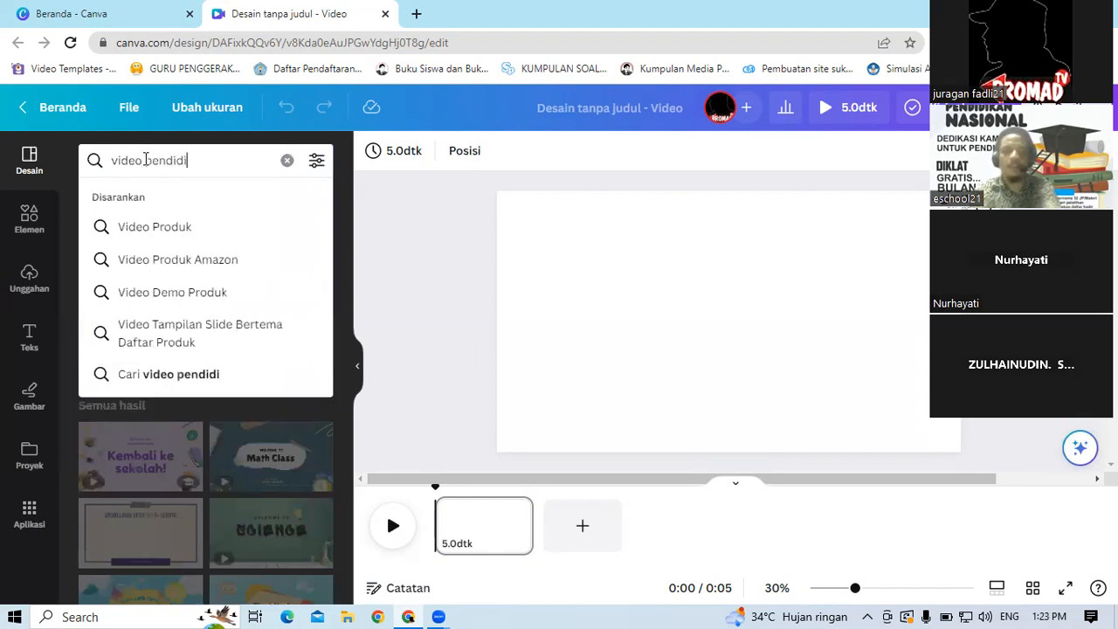
{"action": "type", "text": "kan"}
{"action": "left_click", "coordinate": [137, 247]}
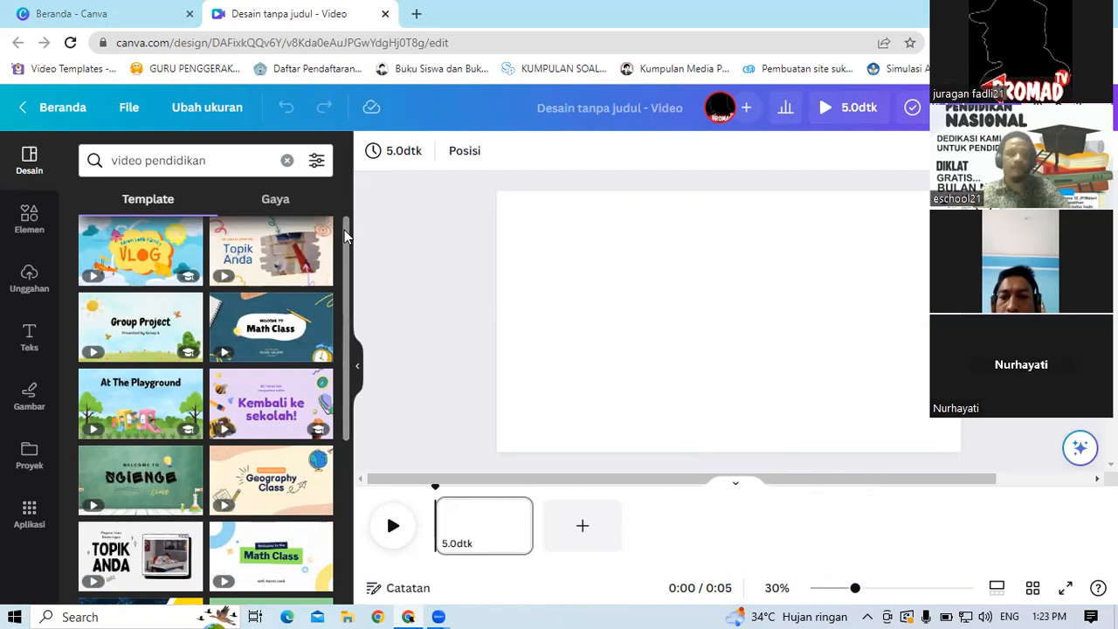
Step: Scroll through the education video template results to compare them
{"action": "scroll", "coordinate": [344, 230], "scroll_direction": "down", "scroll_amount": 2}
{"action": "scroll", "coordinate": [361, 353], "scroll_direction": "down", "scroll_amount": 2}
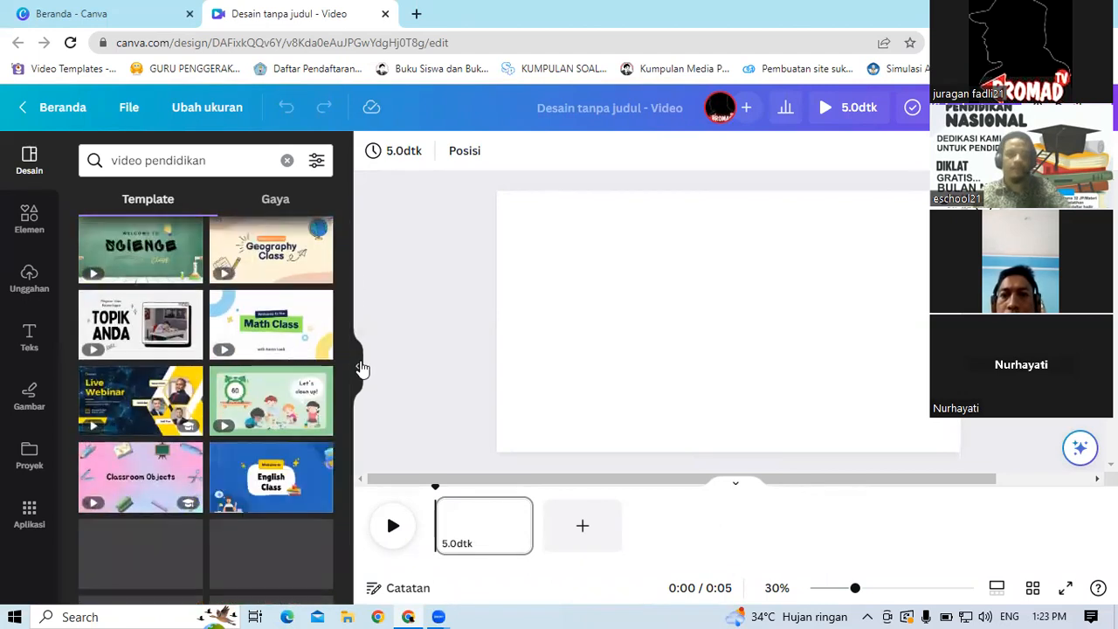
{"action": "left_click_drag", "start_coordinate": [342, 307], "coordinate": [361, 429]}
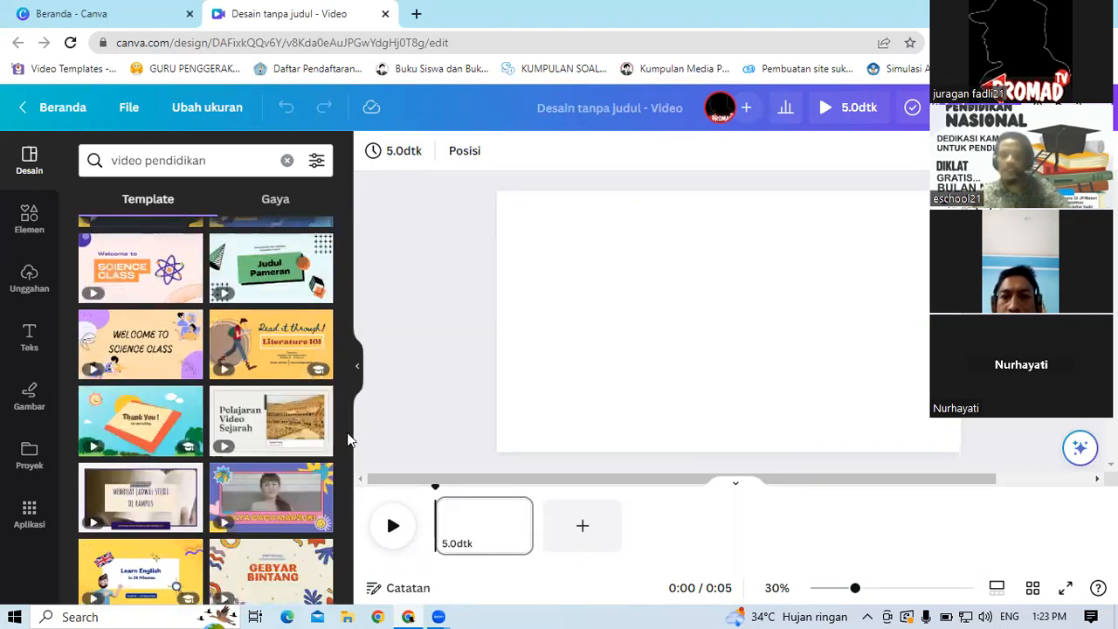
{"action": "left_click_drag", "start_coordinate": [347, 423], "coordinate": [354, 497]}
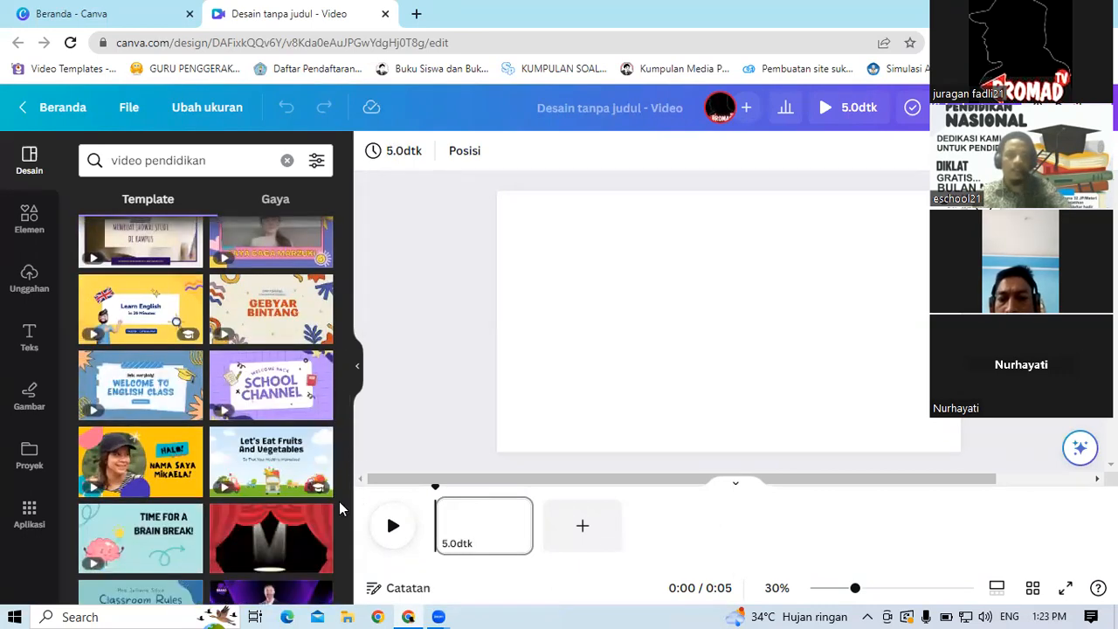
{"action": "left_click_drag", "start_coordinate": [346, 454], "coordinate": [358, 304]}
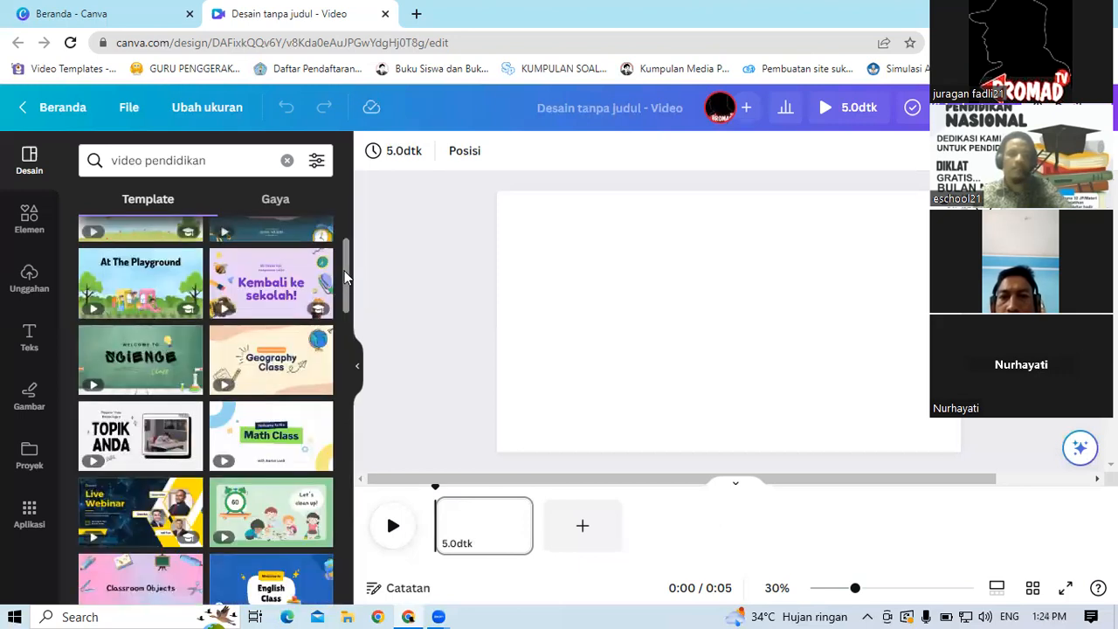
{"action": "left_click_drag", "start_coordinate": [344, 271], "coordinate": [354, 185]}
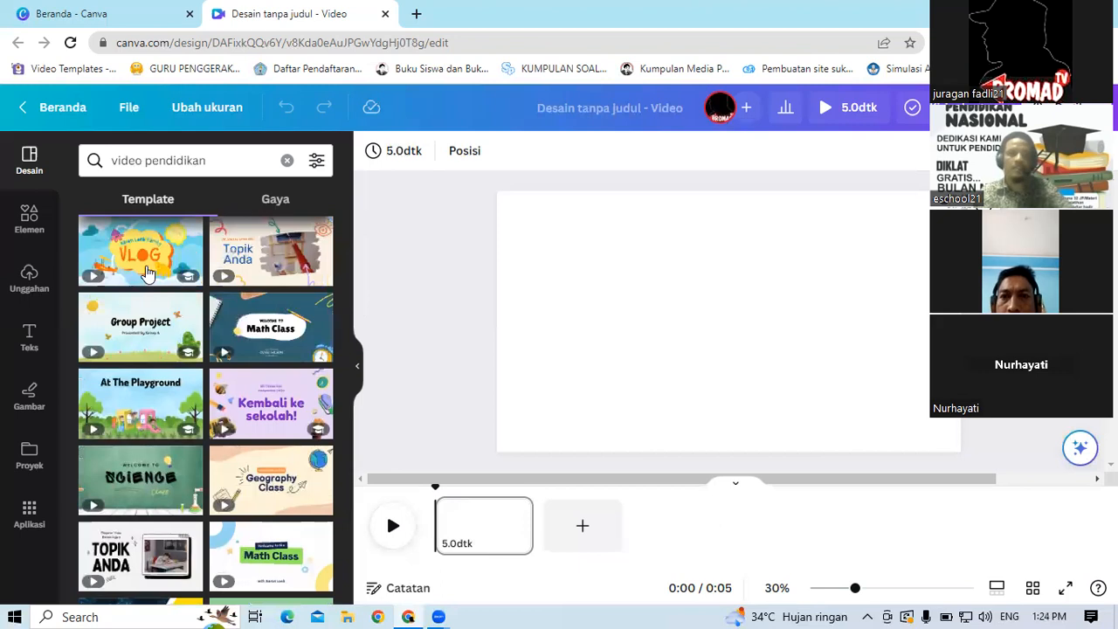
{"action": "mouse_move", "coordinate": [177, 242]}
{"action": "mouse_move", "coordinate": [282, 230]}
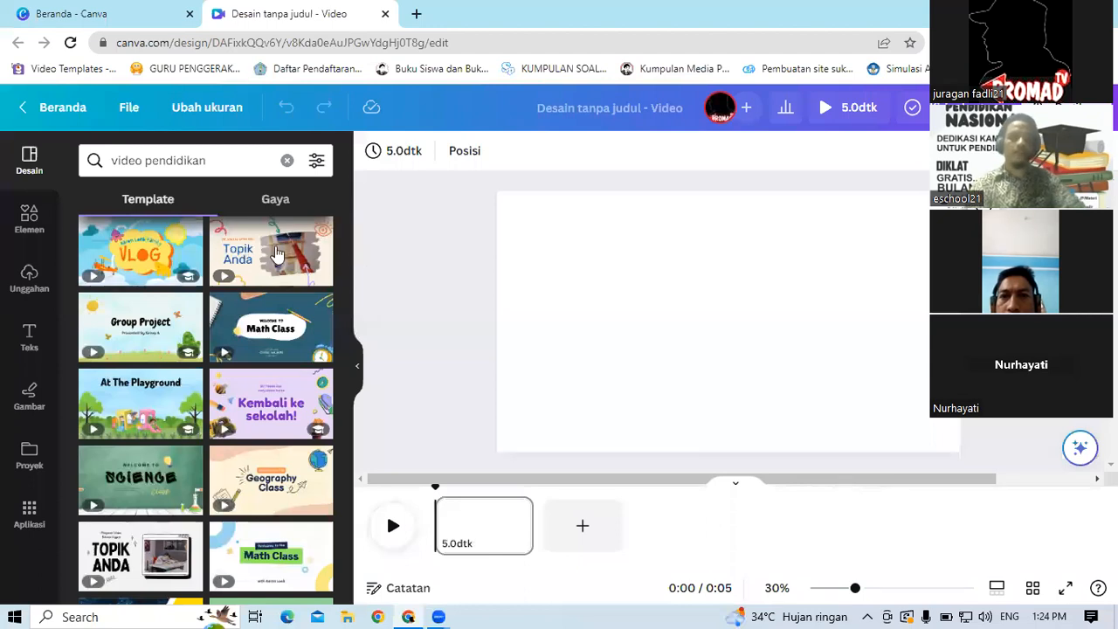
Step: Apply the Cyan Modern Welcome to The Math Class Video template to the blank video page
{"action": "left_click_drag", "start_coordinate": [347, 227], "coordinate": [357, 207]}
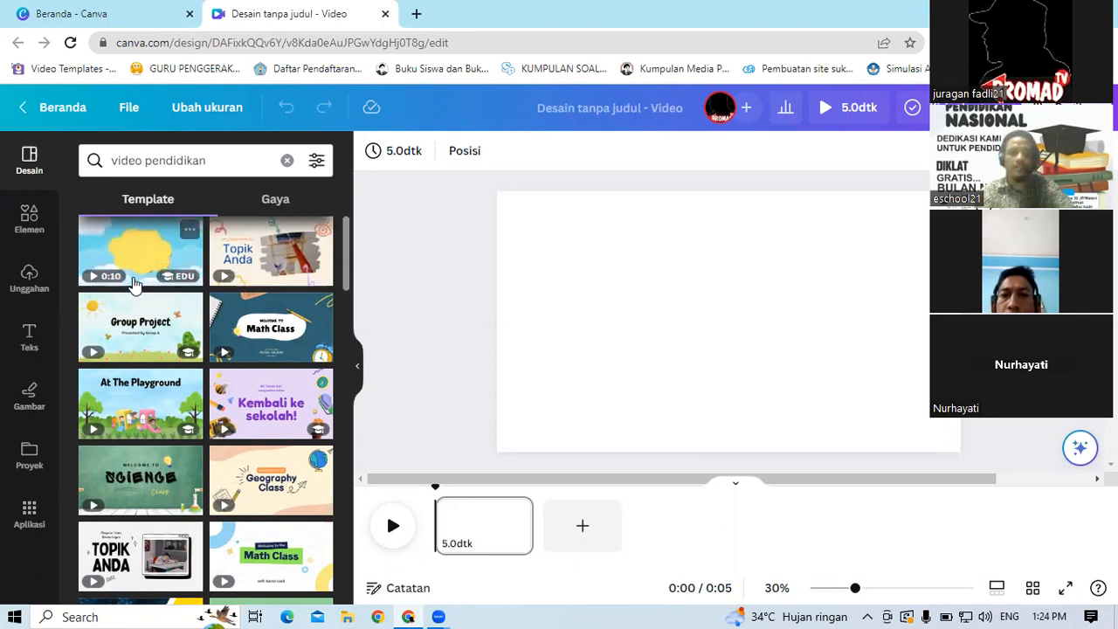
{"action": "left_click", "coordinate": [280, 339]}
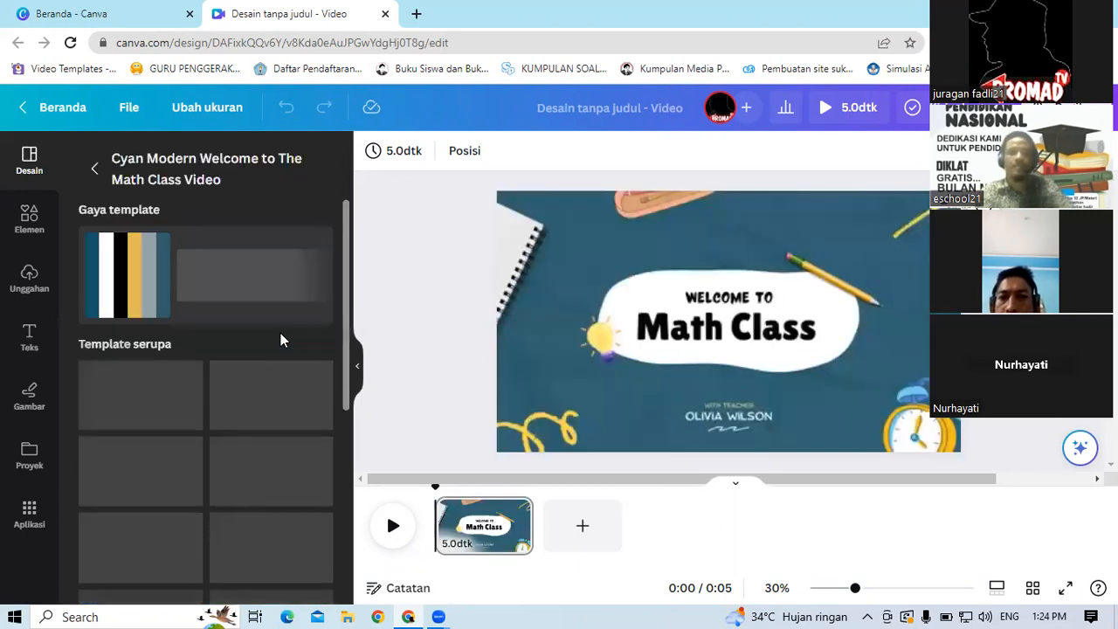
{"action": "left_click", "coordinate": [542, 241]}
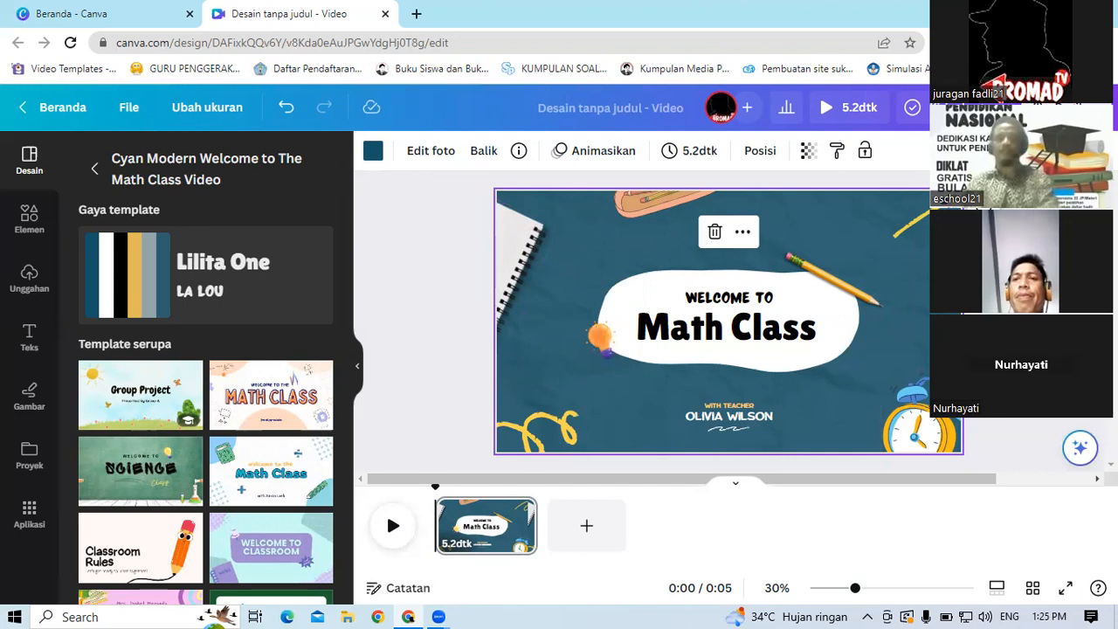
Step: Replace the Math Class title text with Sistem Reproduksi pada manusia
{"action": "left_click", "coordinate": [755, 339]}
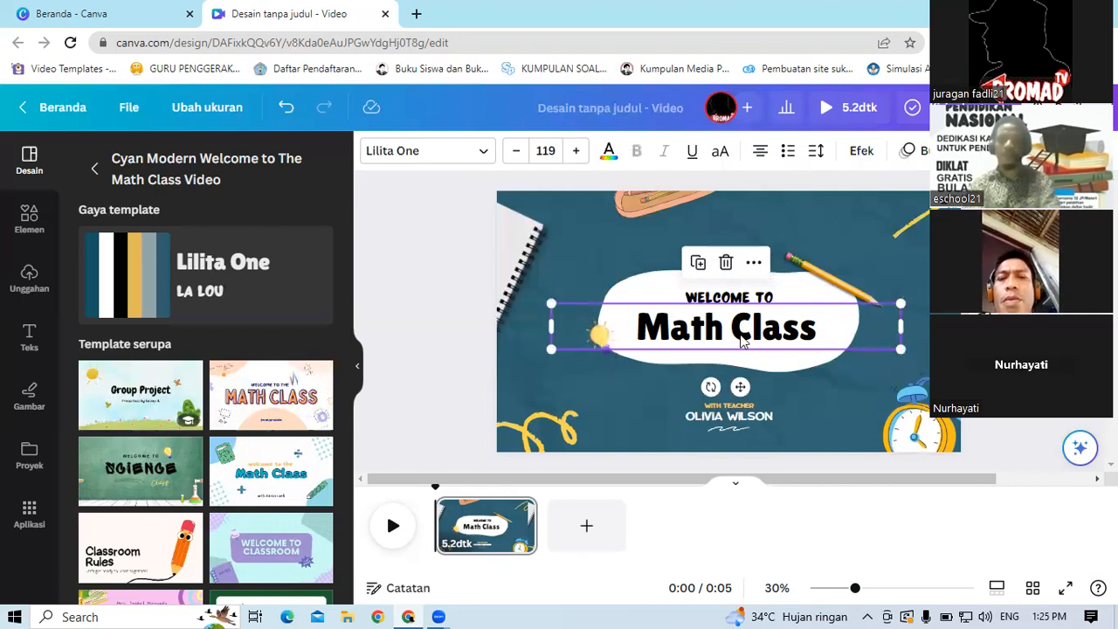
{"action": "double_click", "coordinate": [742, 337]}
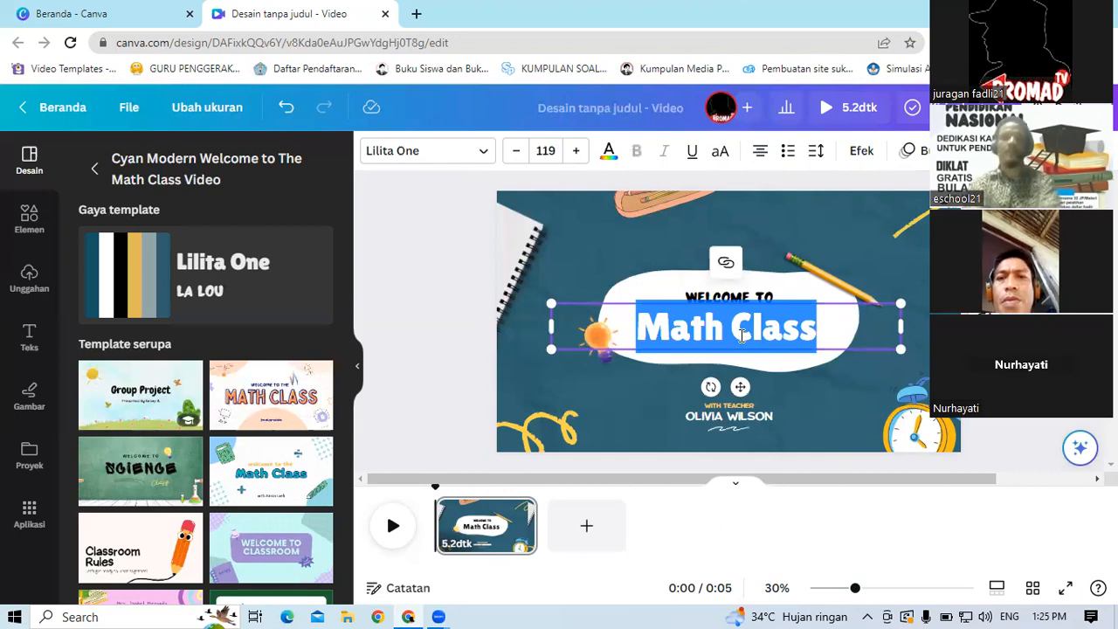
{"action": "type", "text": "IPA"}
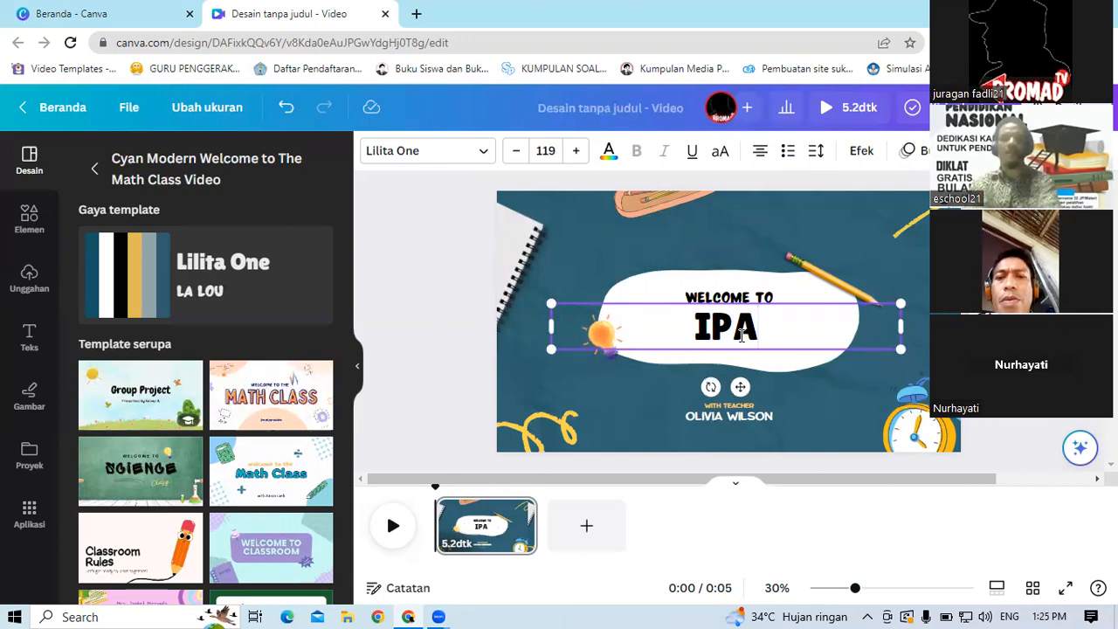
{"action": "key", "text": "BackSpace"}
{"action": "key", "text": "BackSpace"}
{"action": "key", "text": "BackSpace"}
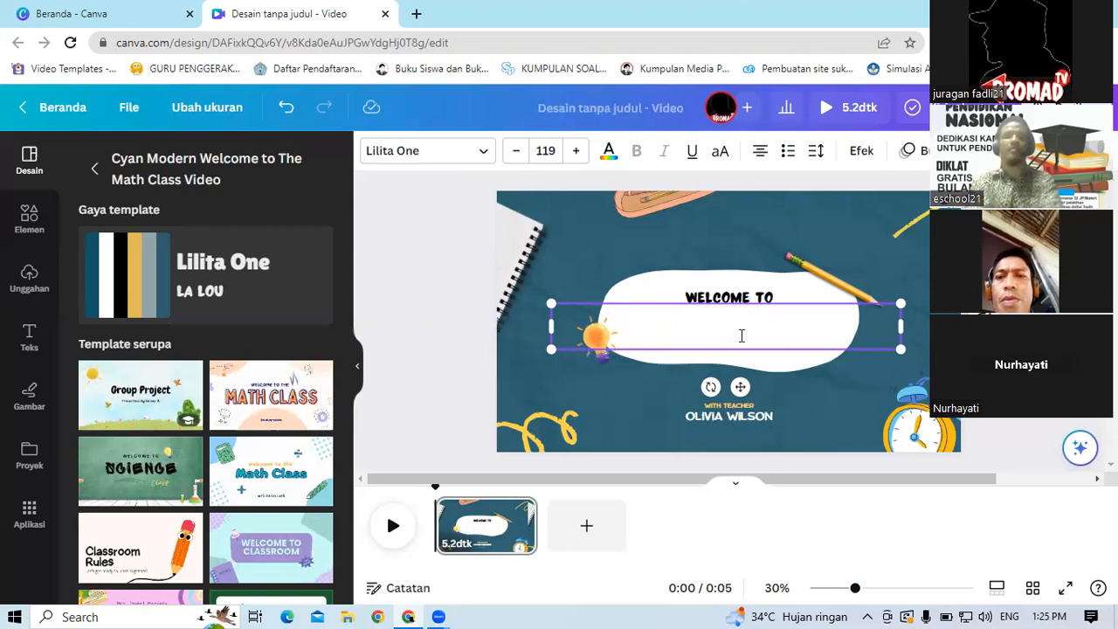
{"action": "type", "text": "Sistem R"}
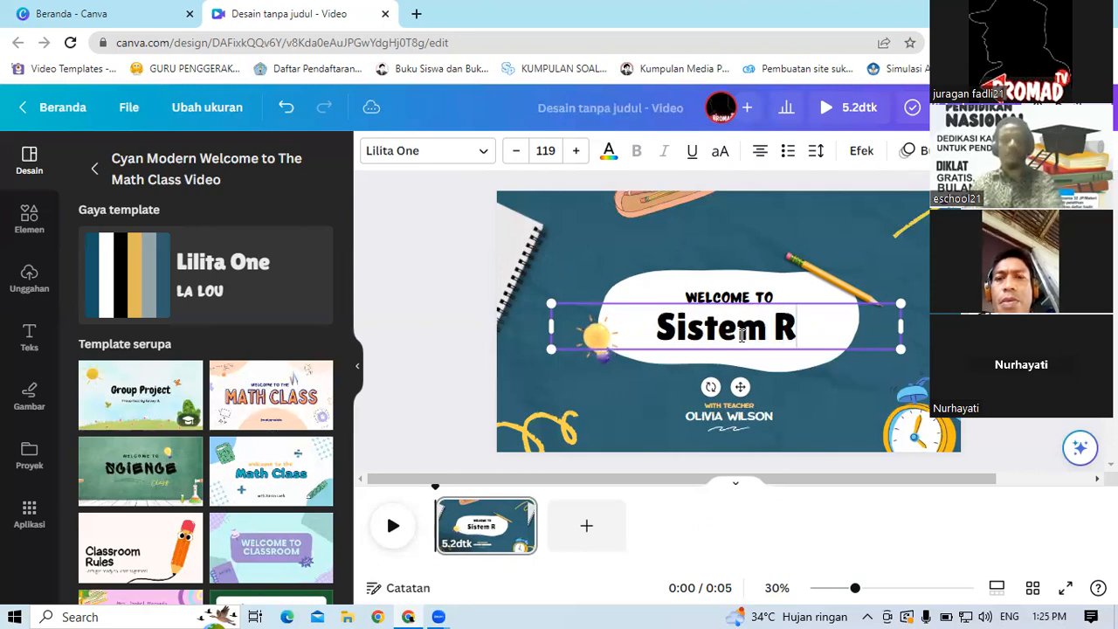
{"action": "type", "text": "eproduksi"}
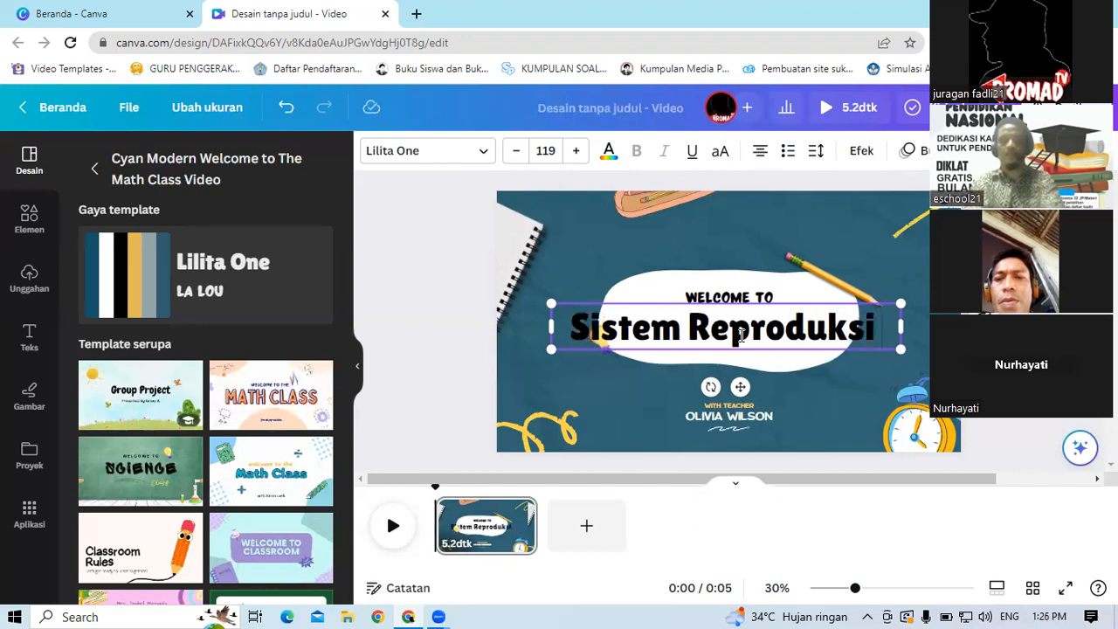
{"action": "type", "text": " pada manusia"}
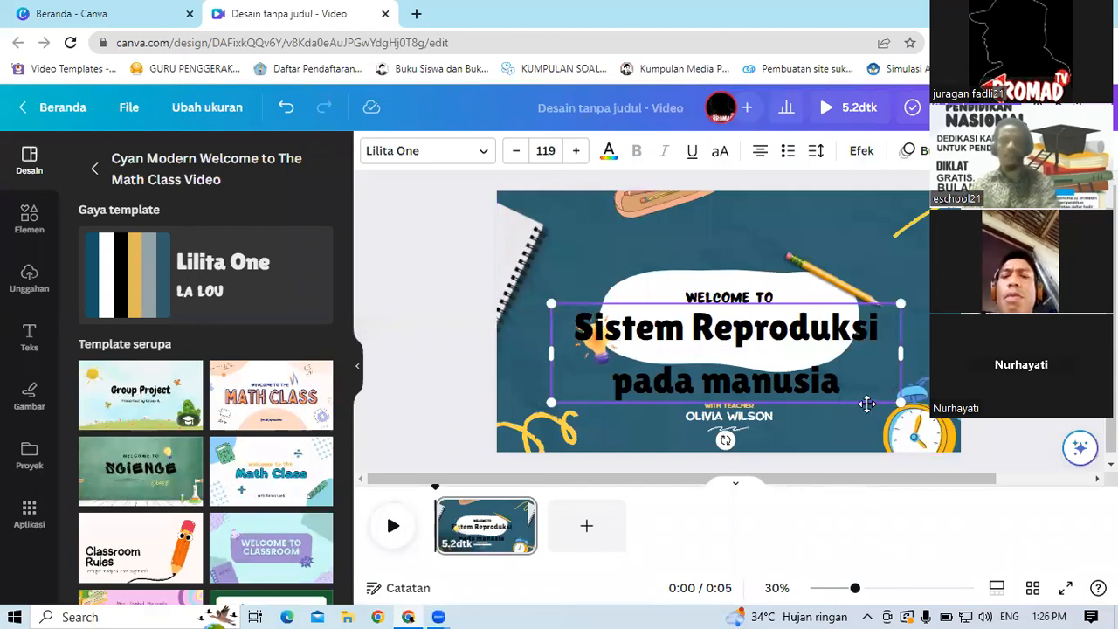
Step: Set the title's font size to 72
{"action": "left_click", "coordinate": [867, 404]}
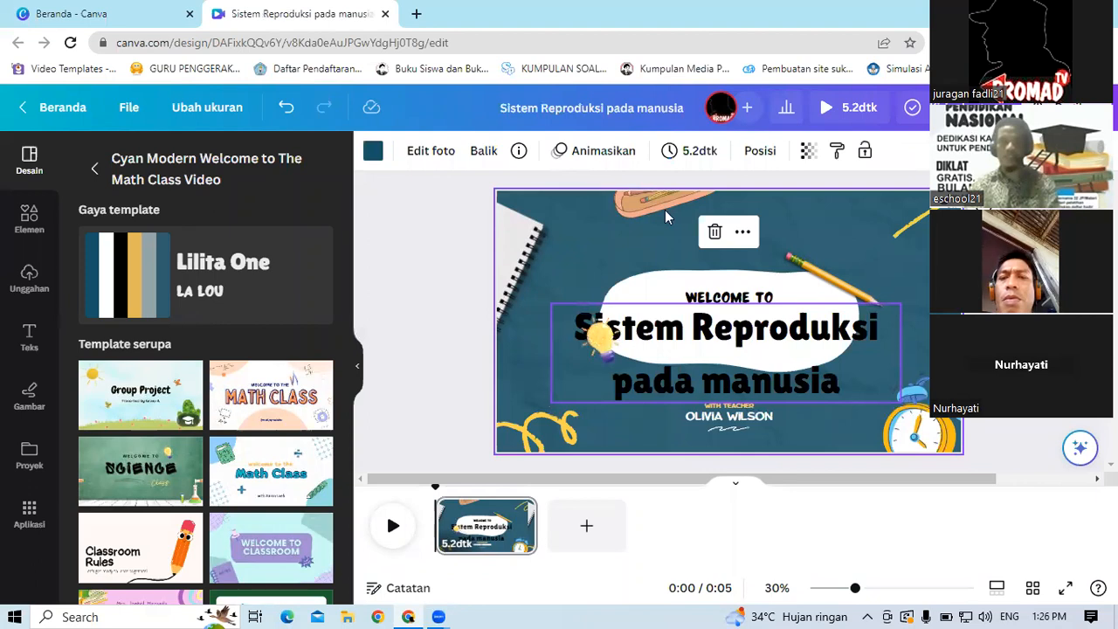
{"action": "left_click", "coordinate": [778, 393]}
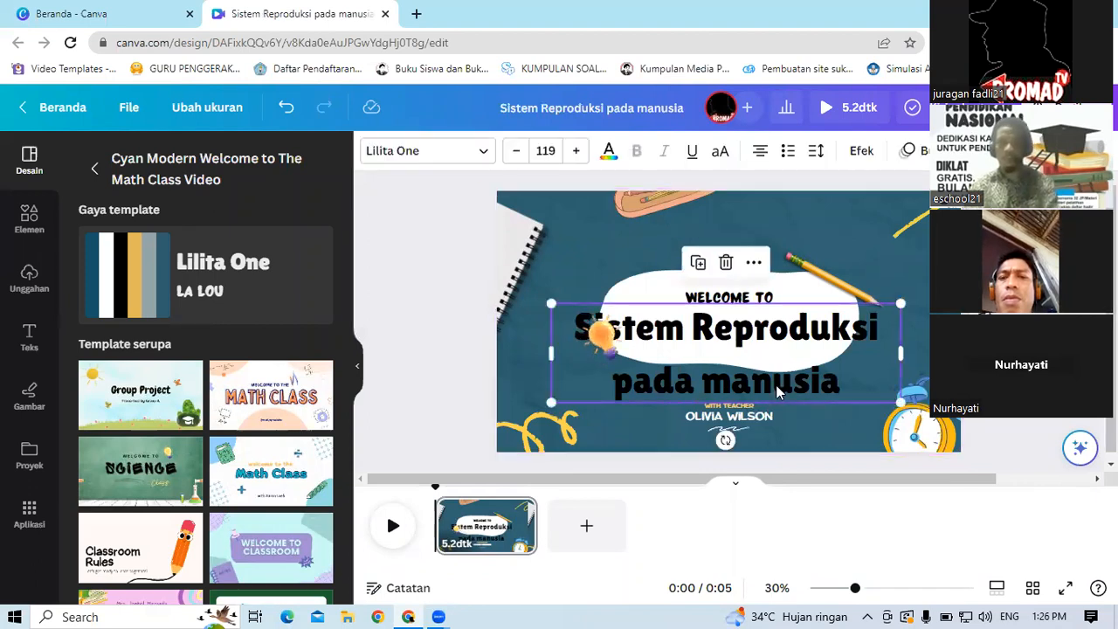
{"action": "left_click", "coordinate": [551, 150]}
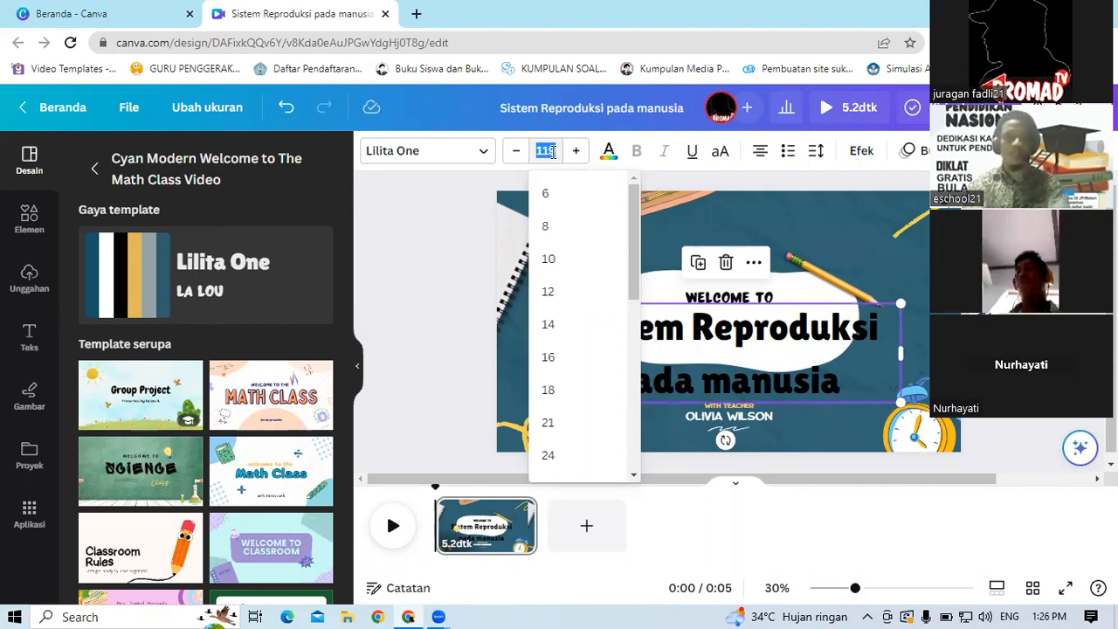
{"action": "type", "text": "72"}
{"action": "key", "text": "Return"}
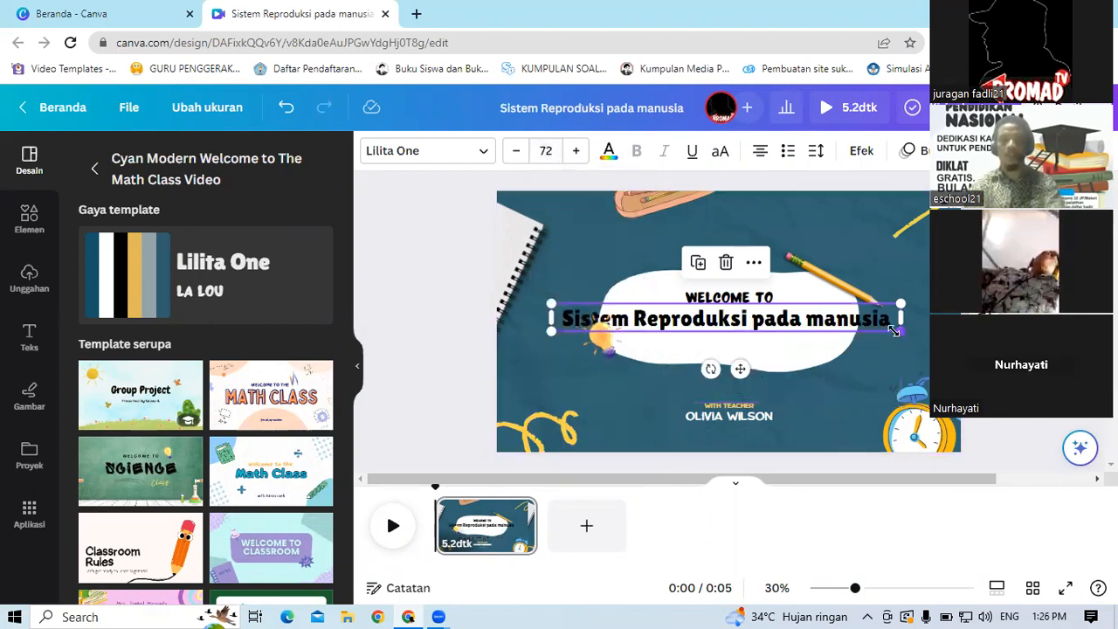
Step: Try to shrink the title box by its corner and undo the last change
{"action": "left_click_drag", "start_coordinate": [874, 324], "coordinate": [782, 337]}
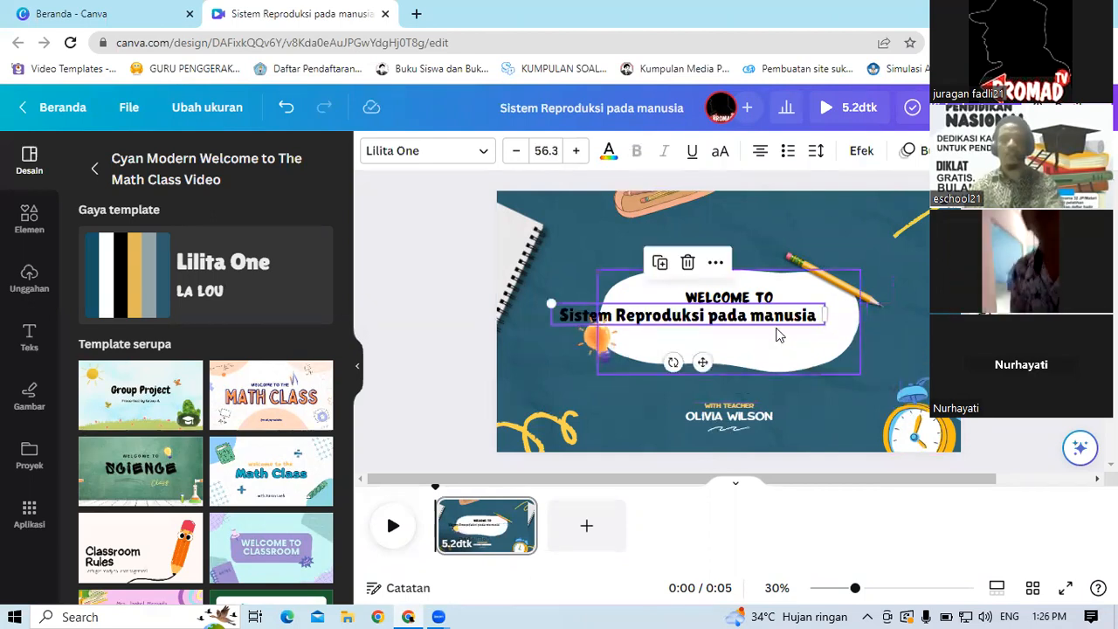
{"action": "left_click", "coordinate": [821, 340]}
{"action": "key", "text": "ctrl+z"}
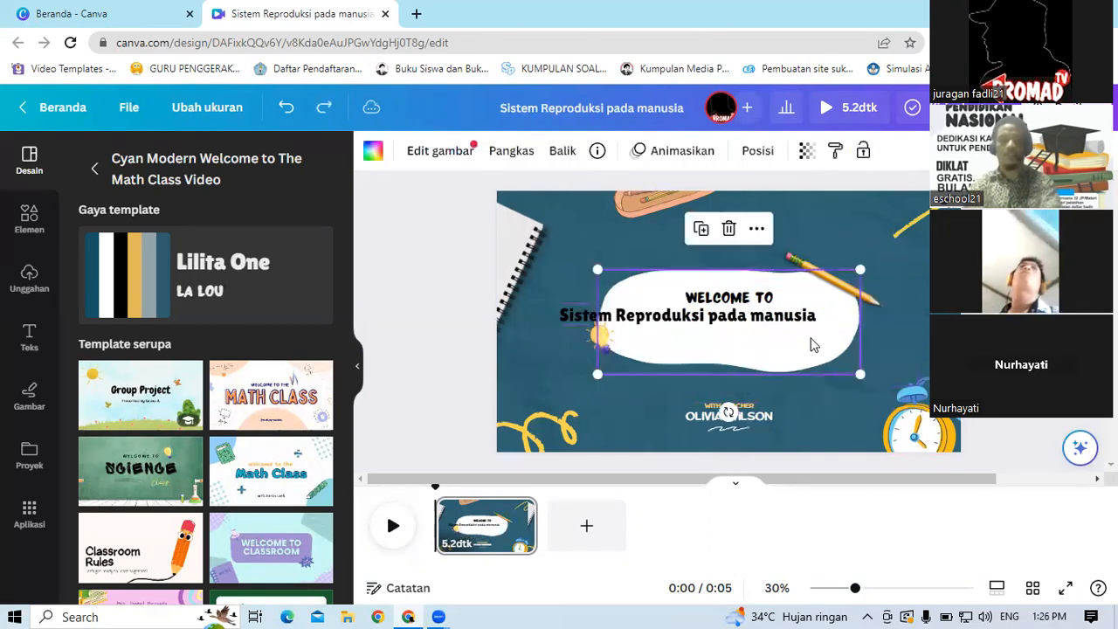
Step: Move the title onto the white shape and widen its text box so it fits on one line
{"action": "left_click", "coordinate": [569, 321]}
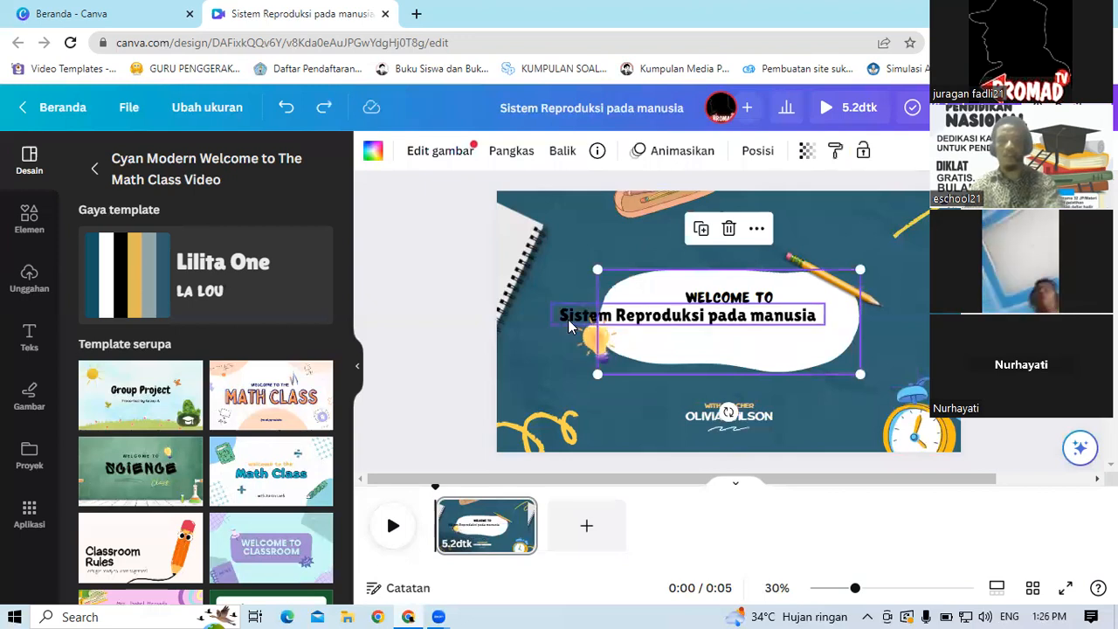
{"action": "left_click_drag", "start_coordinate": [704, 362], "coordinate": [737, 369]}
{"action": "left_click_drag", "start_coordinate": [738, 370], "coordinate": [738, 367]}
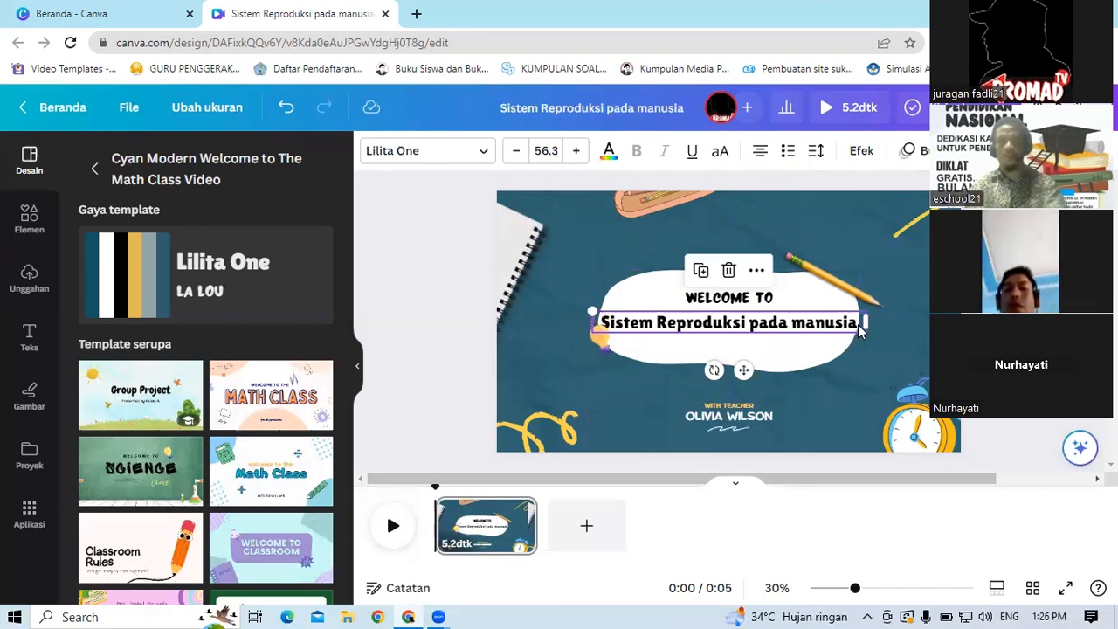
{"action": "left_click_drag", "start_coordinate": [869, 327], "coordinate": [924, 331]}
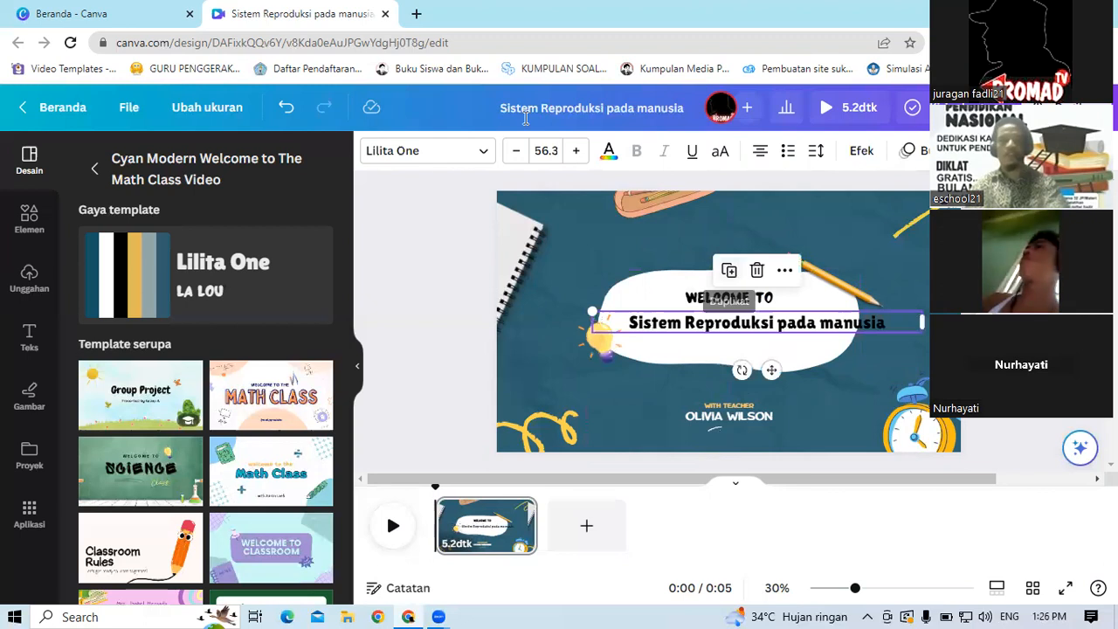
Step: Set the title's font size to 70
{"action": "left_click", "coordinate": [551, 151]}
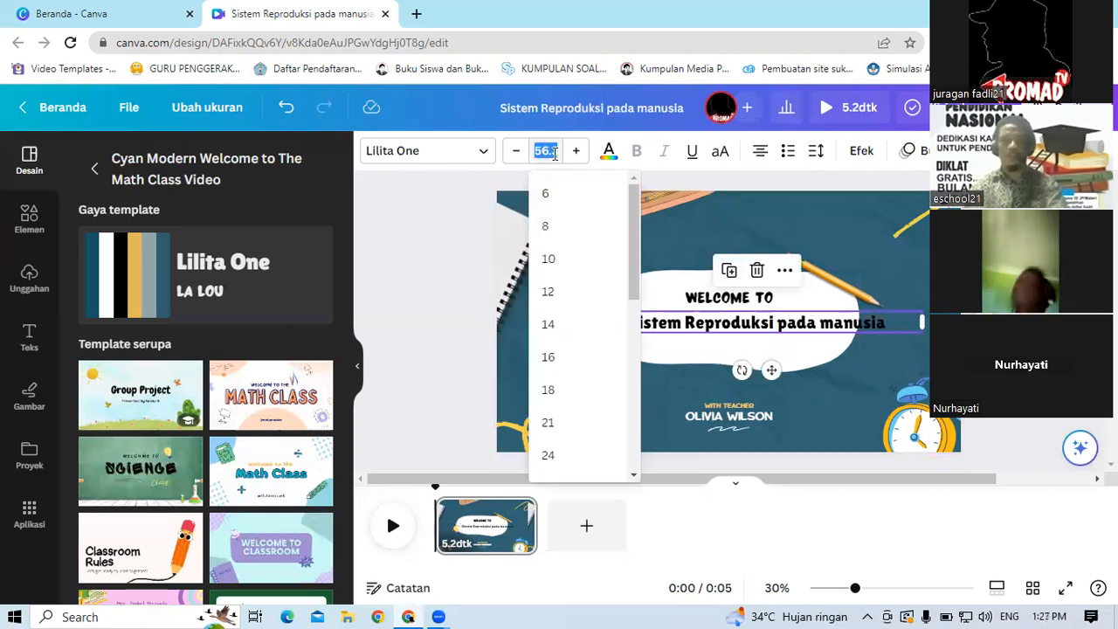
{"action": "type", "text": "7"}
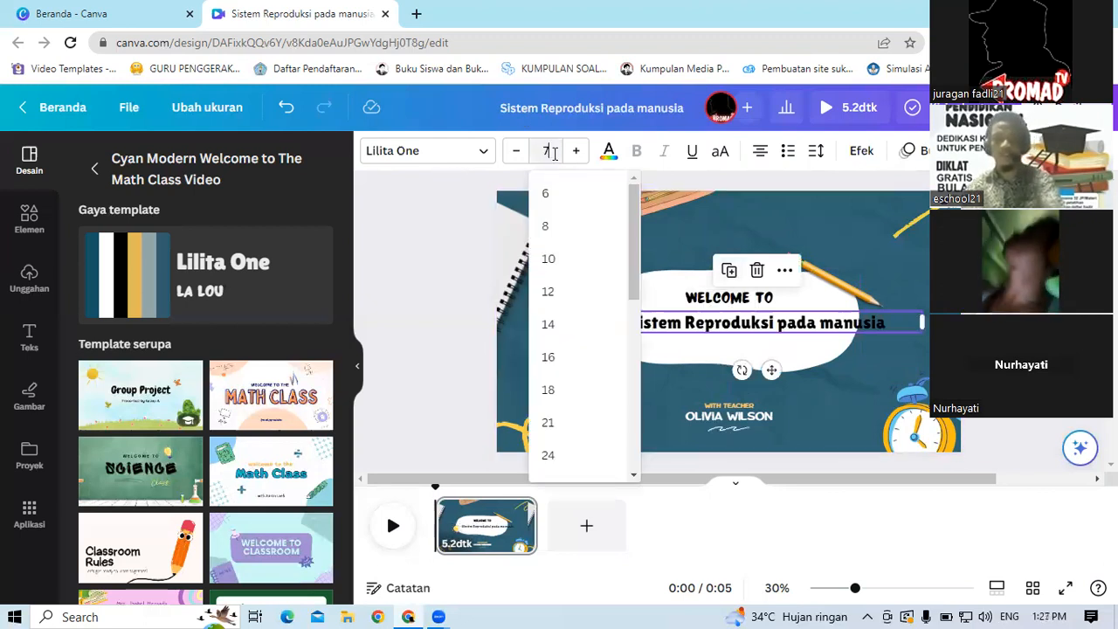
{"action": "type", "text": "0"}
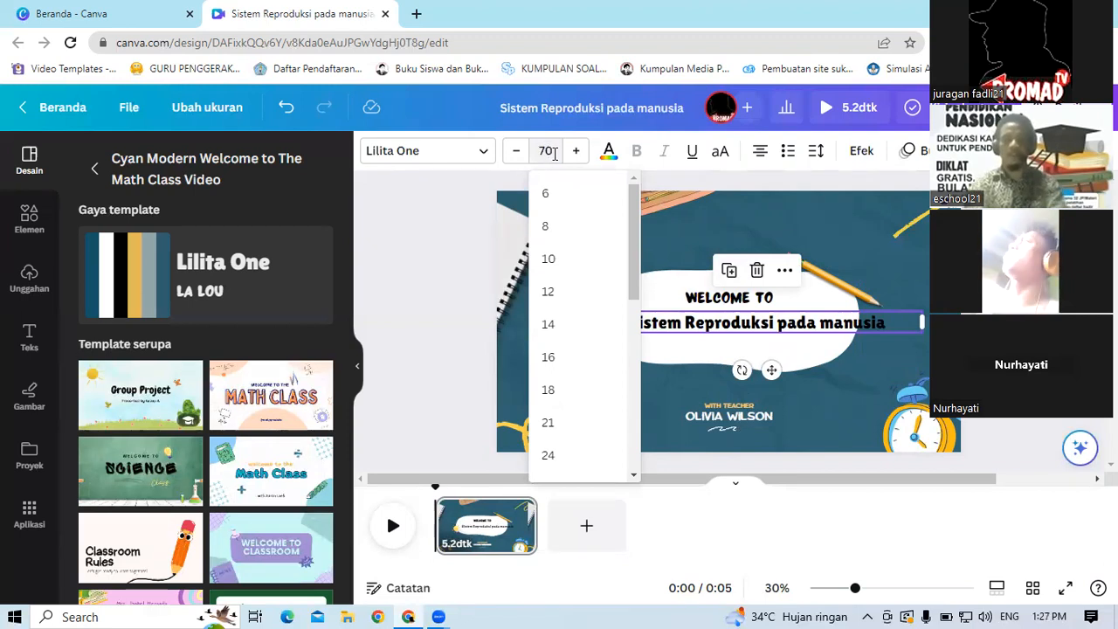
{"action": "key", "text": "Return"}
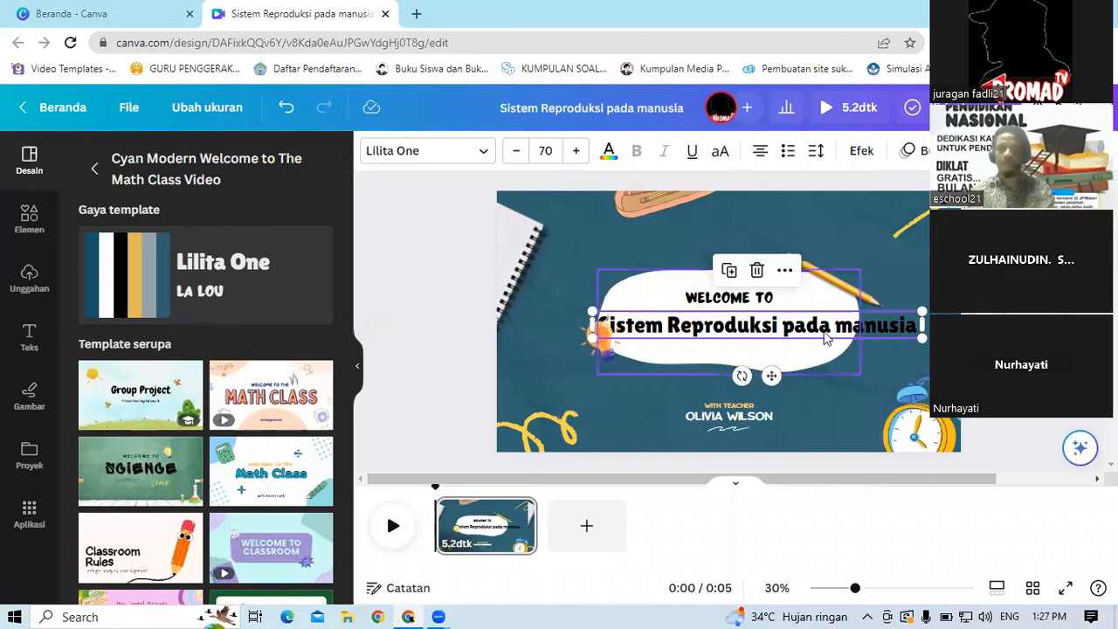
Step: Break the title into two lines before pada and reposition the box within the white shape
{"action": "double_click", "coordinate": [785, 329]}
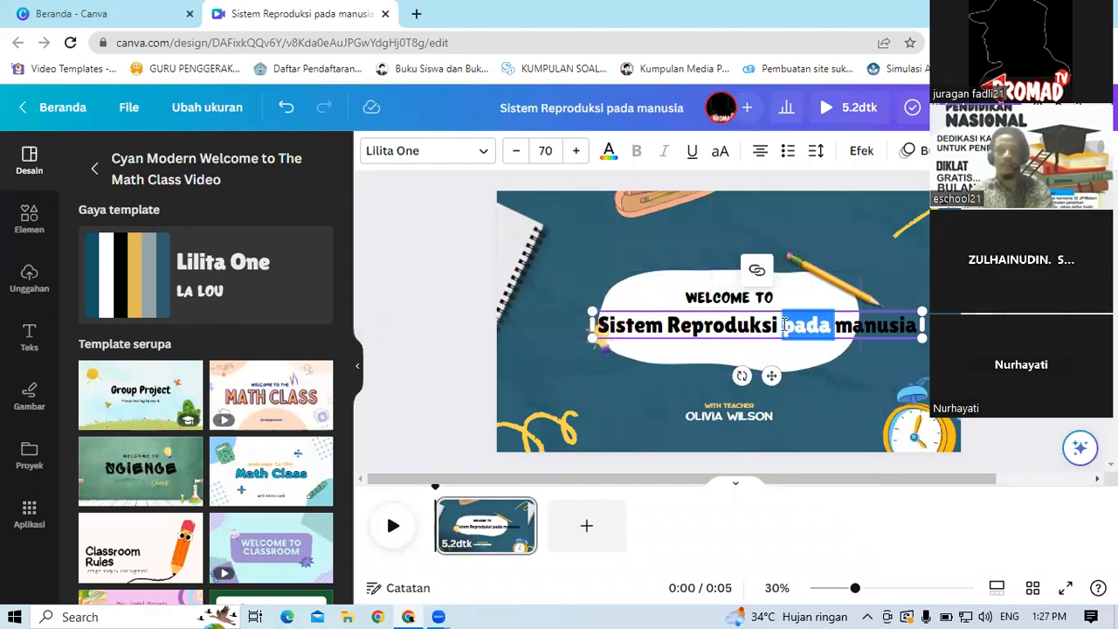
{"action": "left_click", "coordinate": [784, 325]}
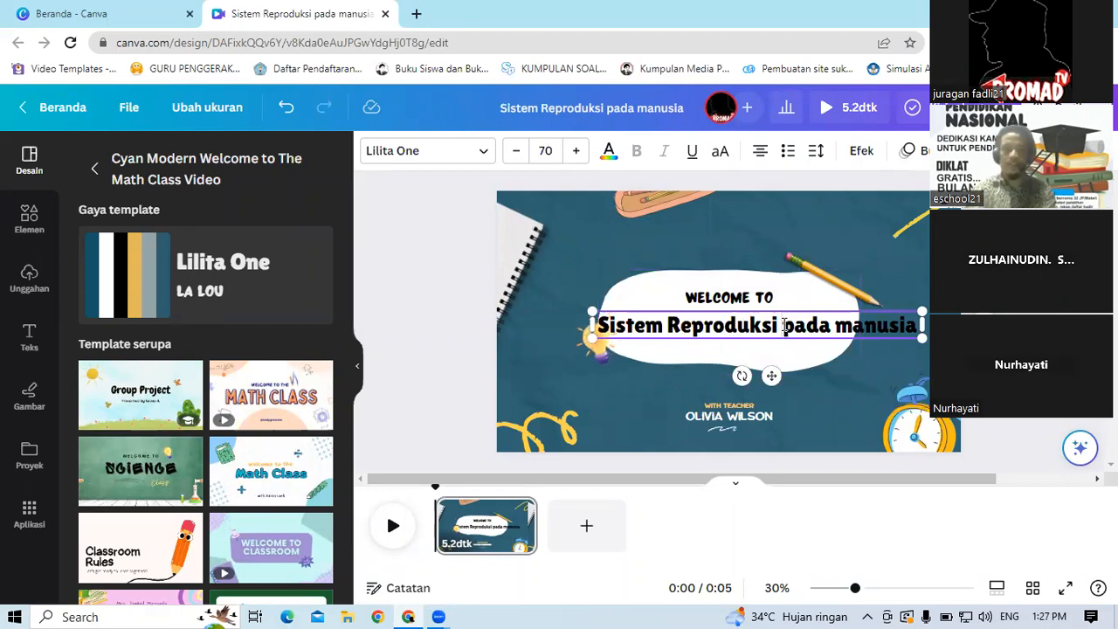
{"action": "key", "text": "Return"}
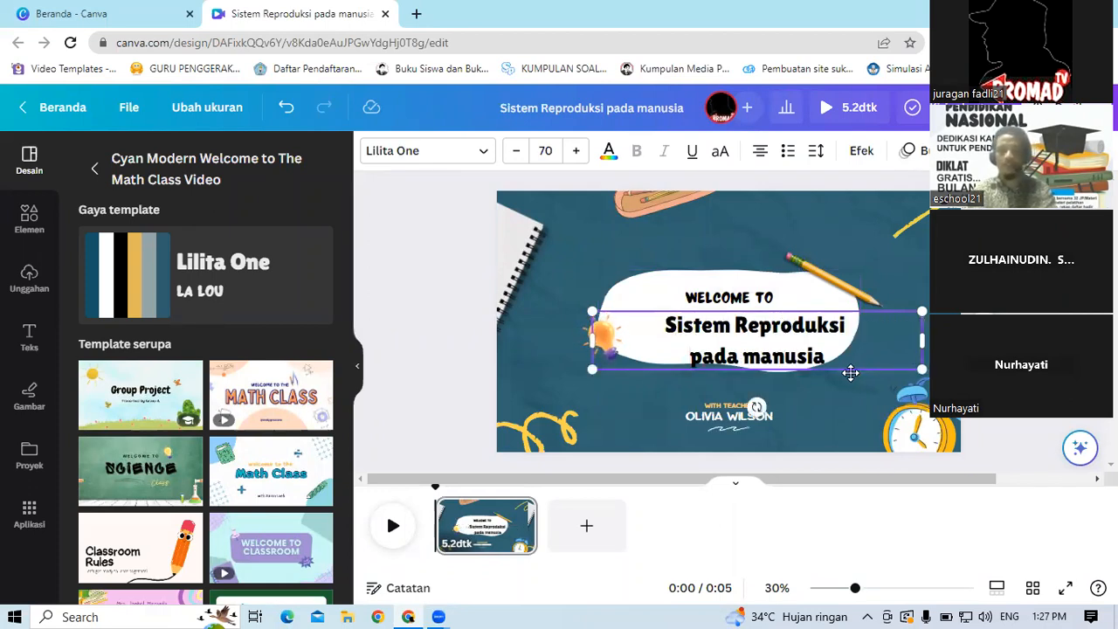
{"action": "left_click_drag", "start_coordinate": [842, 368], "coordinate": [815, 365]}
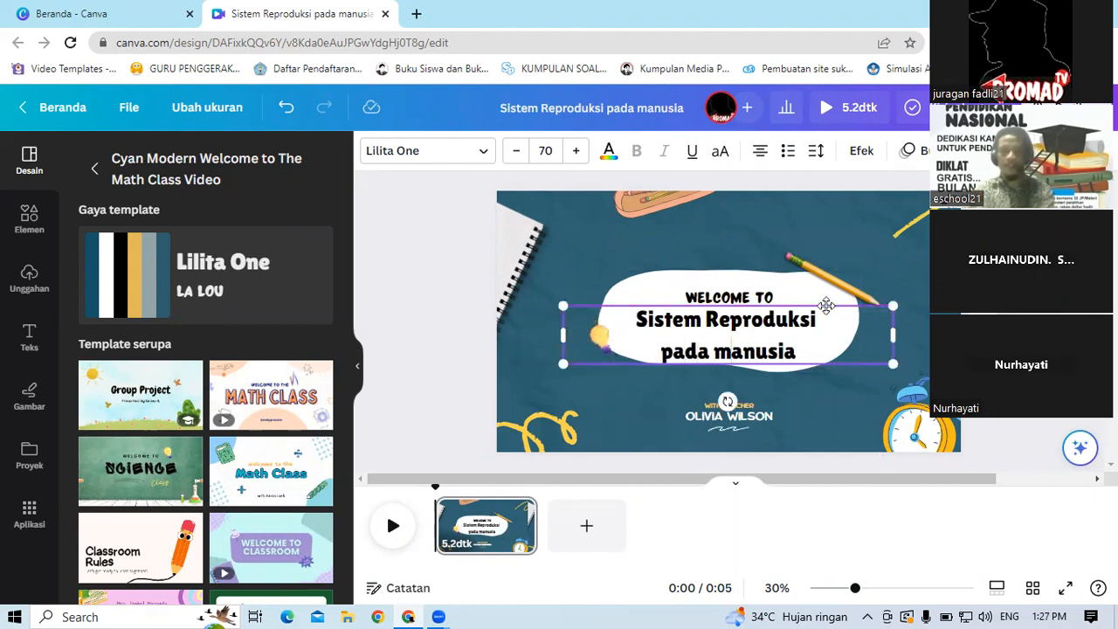
{"action": "left_click_drag", "start_coordinate": [829, 304], "coordinate": [832, 302]}
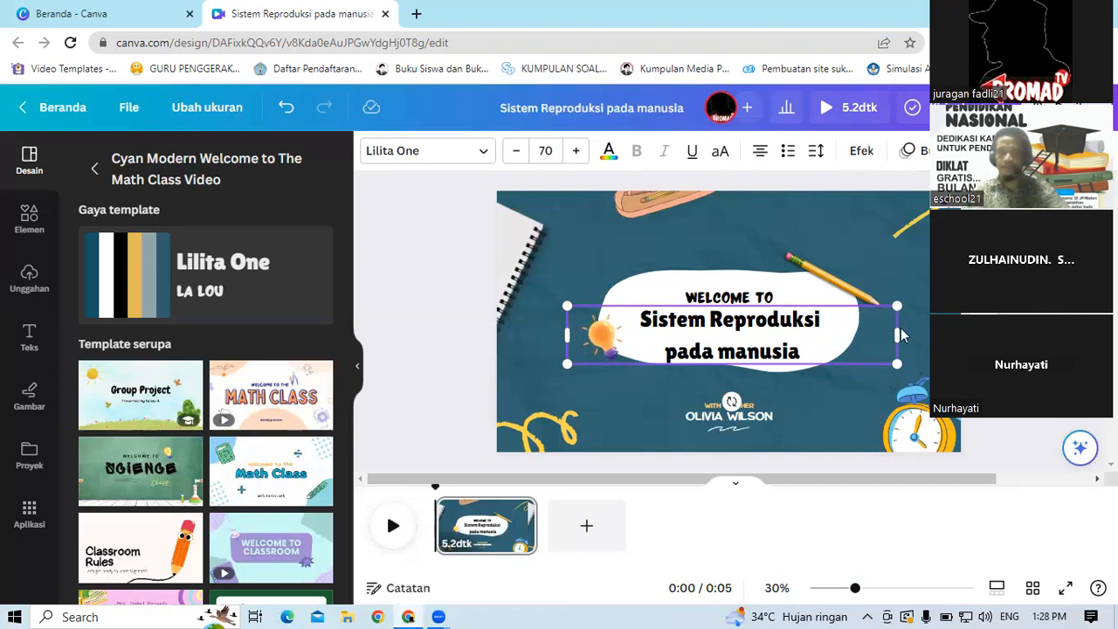
{"action": "left_click", "coordinate": [856, 245]}
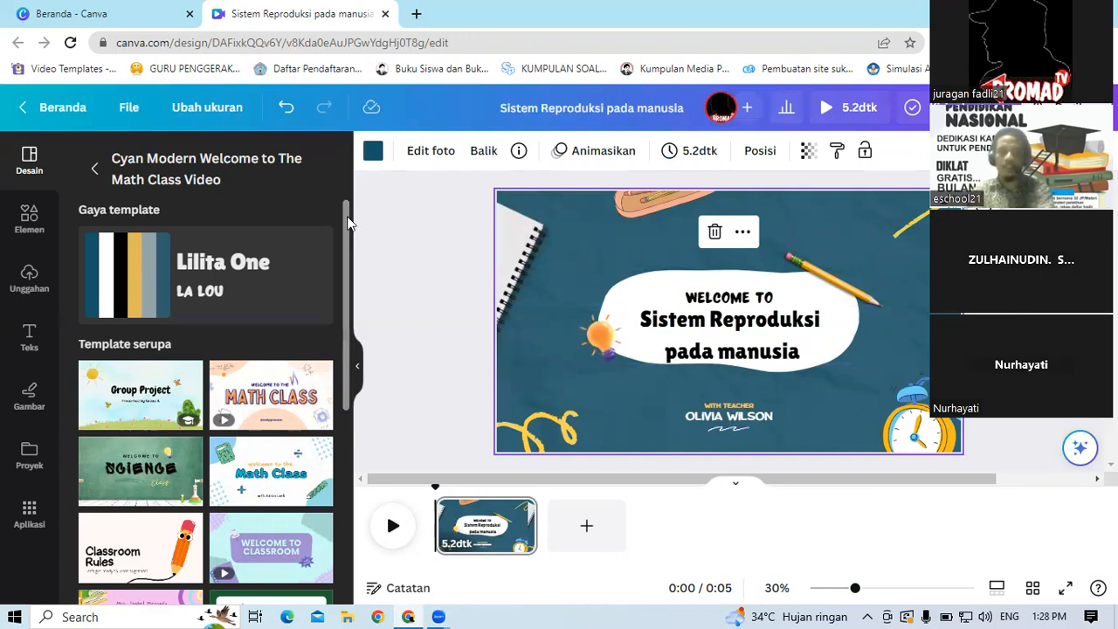
Step: Scroll through the list of similar templates for the applied design
{"action": "scroll", "coordinate": [348, 253], "scroll_direction": "down", "scroll_amount": 2}
{"action": "scroll", "coordinate": [354, 384], "scroll_direction": "down", "scroll_amount": 2}
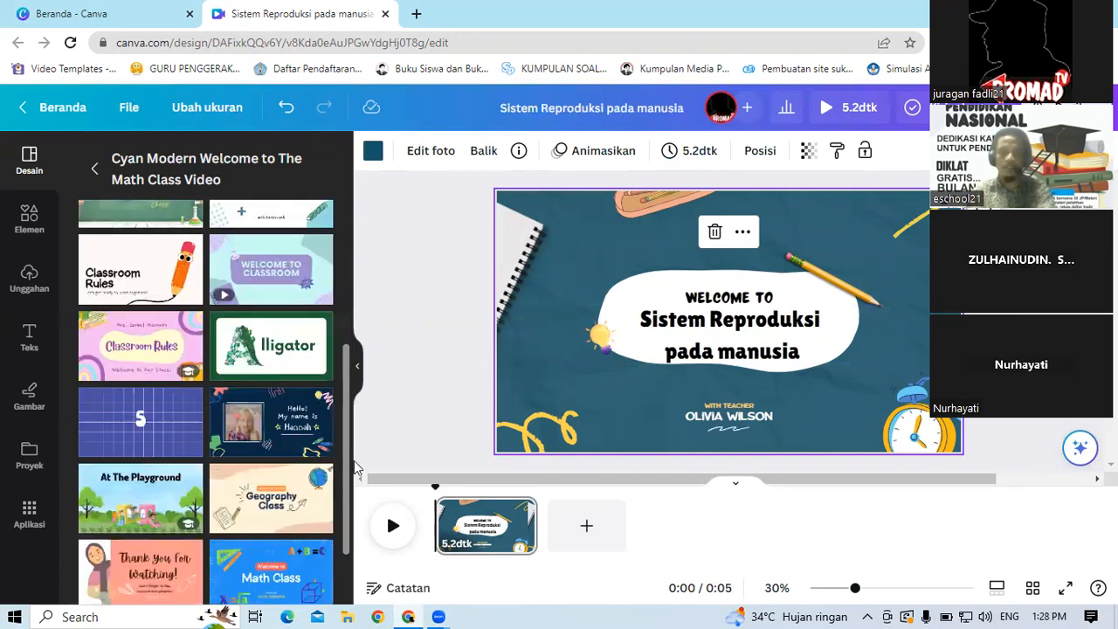
{"action": "scroll", "coordinate": [350, 349], "scroll_direction": "down", "scroll_amount": 2}
{"action": "scroll", "coordinate": [352, 350], "scroll_direction": "up", "scroll_amount": 3}
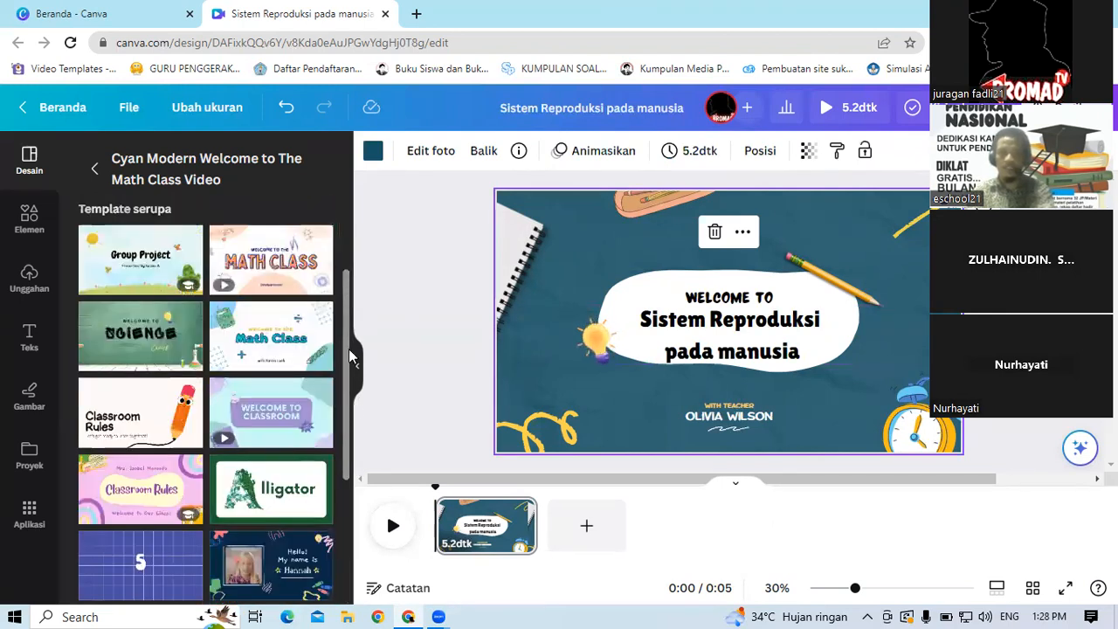
{"action": "scroll", "coordinate": [357, 436], "scroll_direction": "down", "scroll_amount": 3}
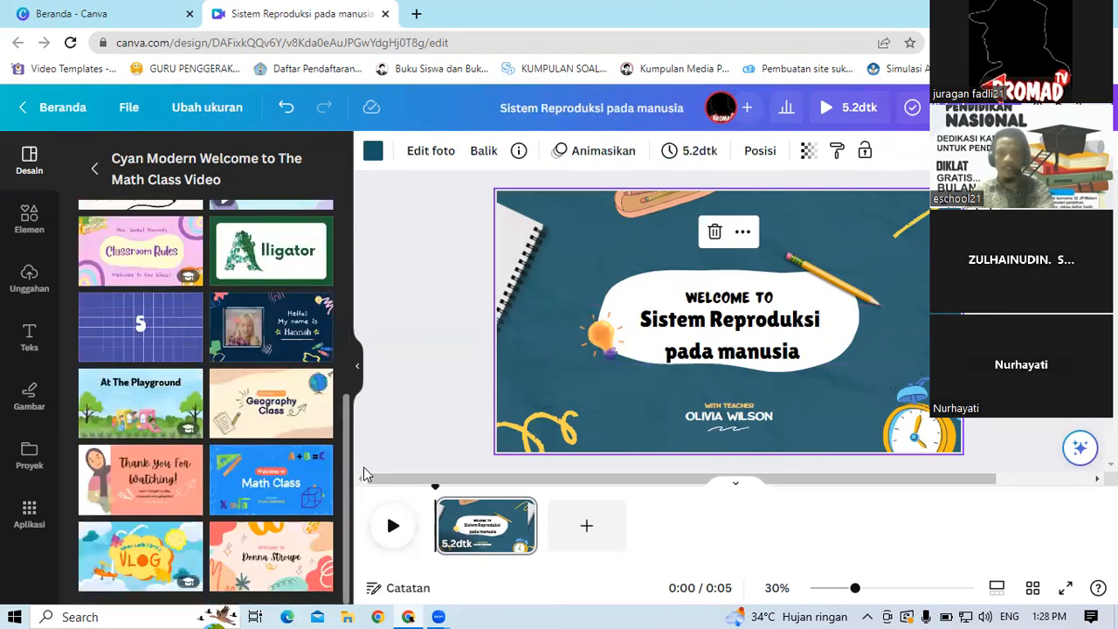
{"action": "scroll", "coordinate": [336, 280], "scroll_direction": "up", "scroll_amount": 1}
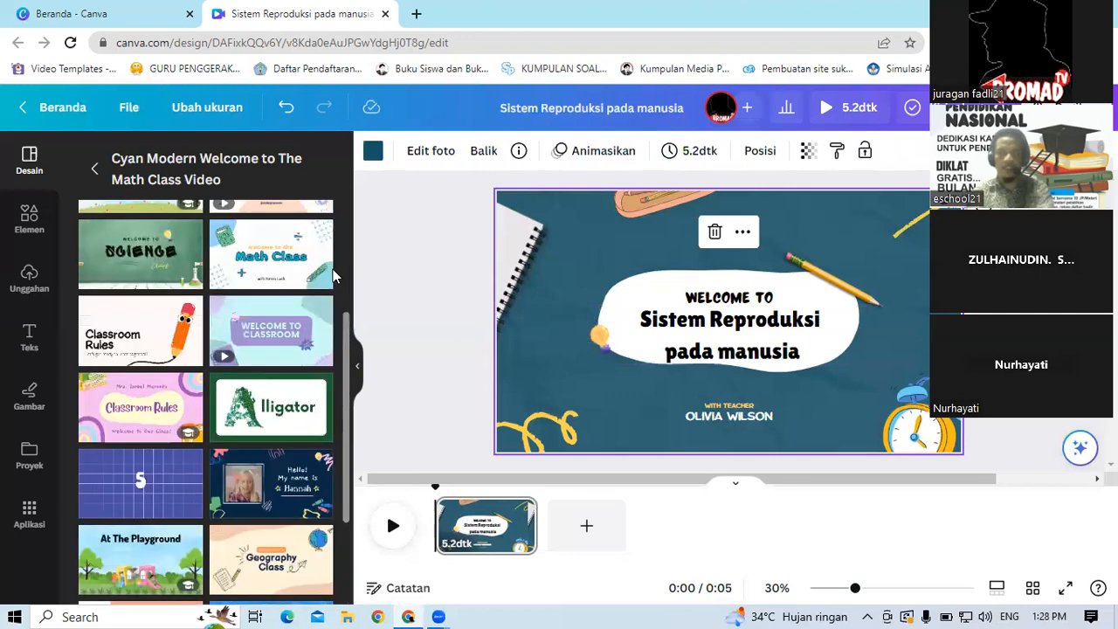
{"action": "scroll", "coordinate": [329, 254], "scroll_direction": "up", "scroll_amount": 3}
{"action": "scroll", "coordinate": [325, 195], "scroll_direction": "up", "scroll_amount": 1}
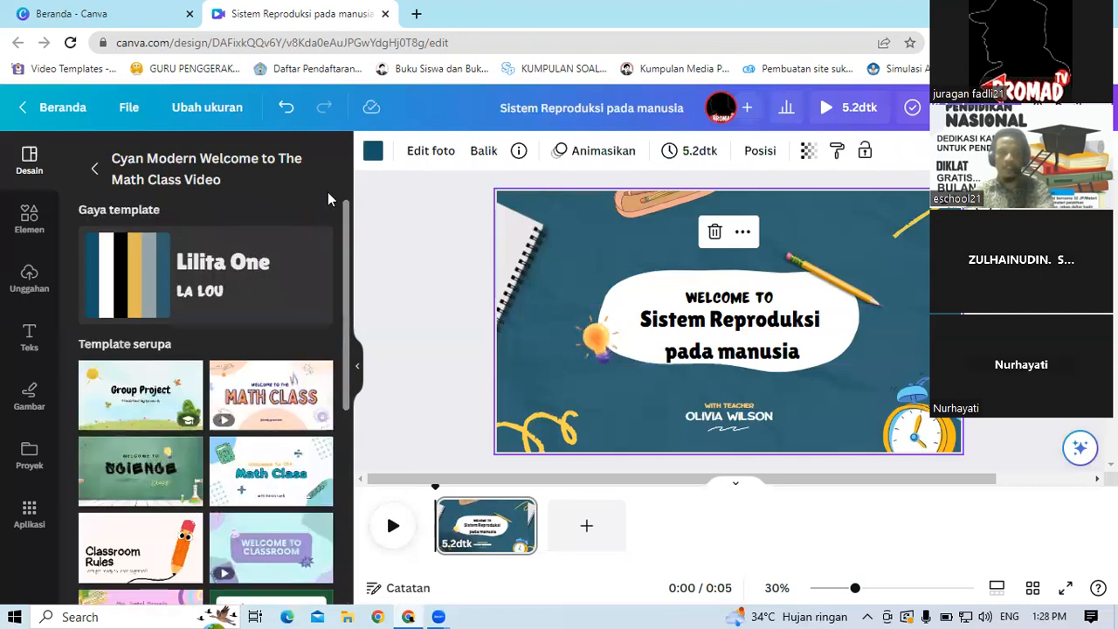
{"action": "scroll", "coordinate": [327, 275], "scroll_direction": "down", "scroll_amount": 1}
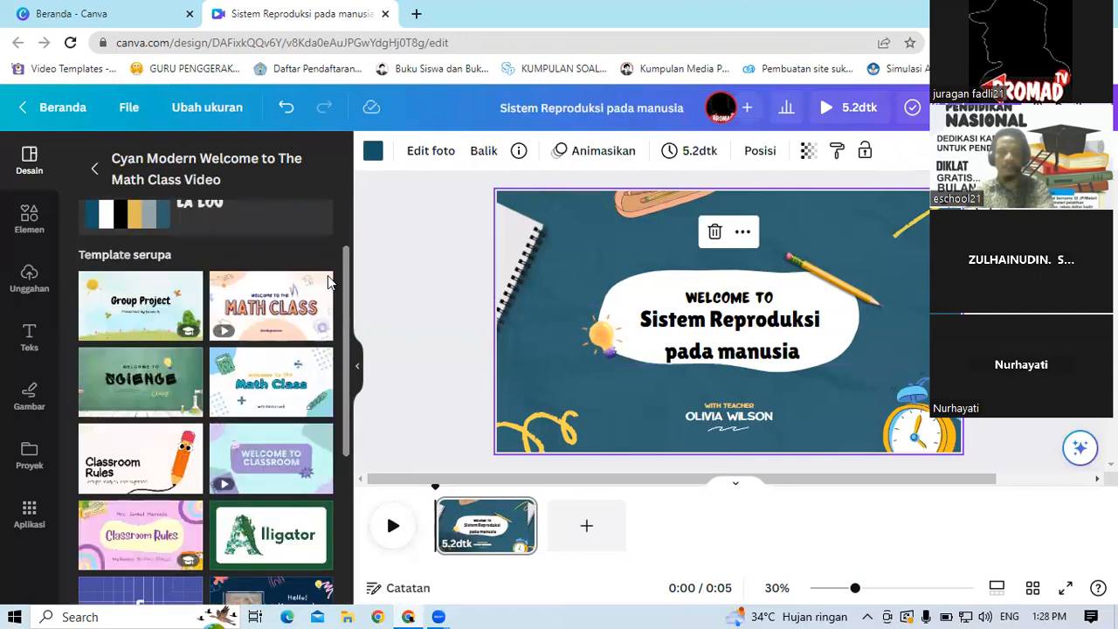
{"action": "scroll", "coordinate": [333, 336], "scroll_direction": "down", "scroll_amount": 1}
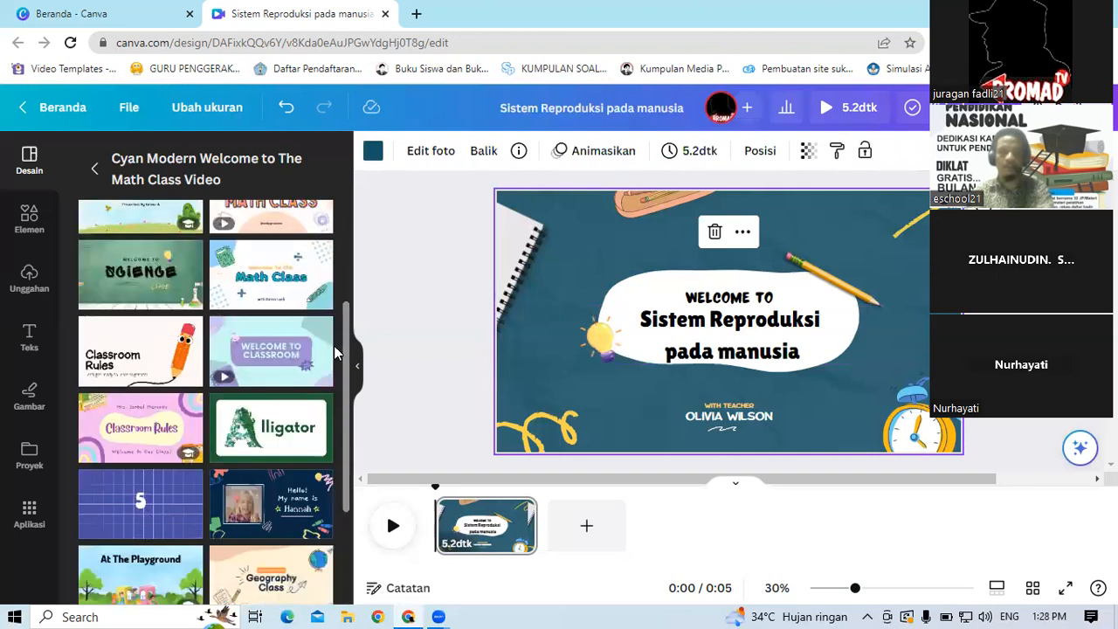
{"action": "scroll", "coordinate": [333, 367], "scroll_direction": "down", "scroll_amount": 1}
{"action": "scroll", "coordinate": [344, 440], "scroll_direction": "down", "scroll_amount": 2}
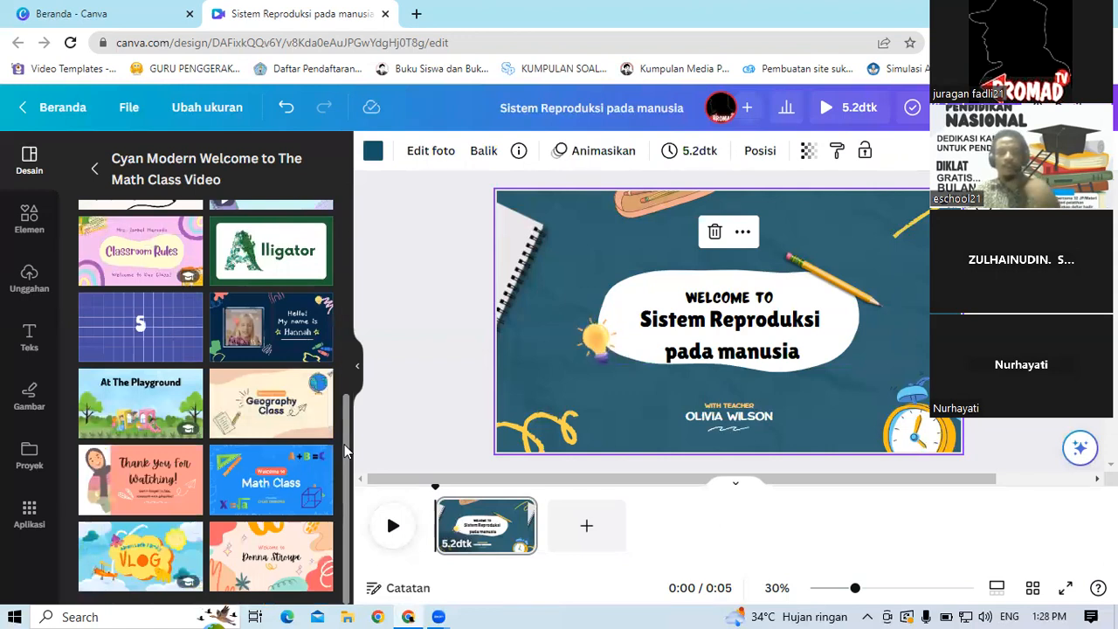
{"action": "left_click_drag", "start_coordinate": [348, 440], "coordinate": [368, 302]}
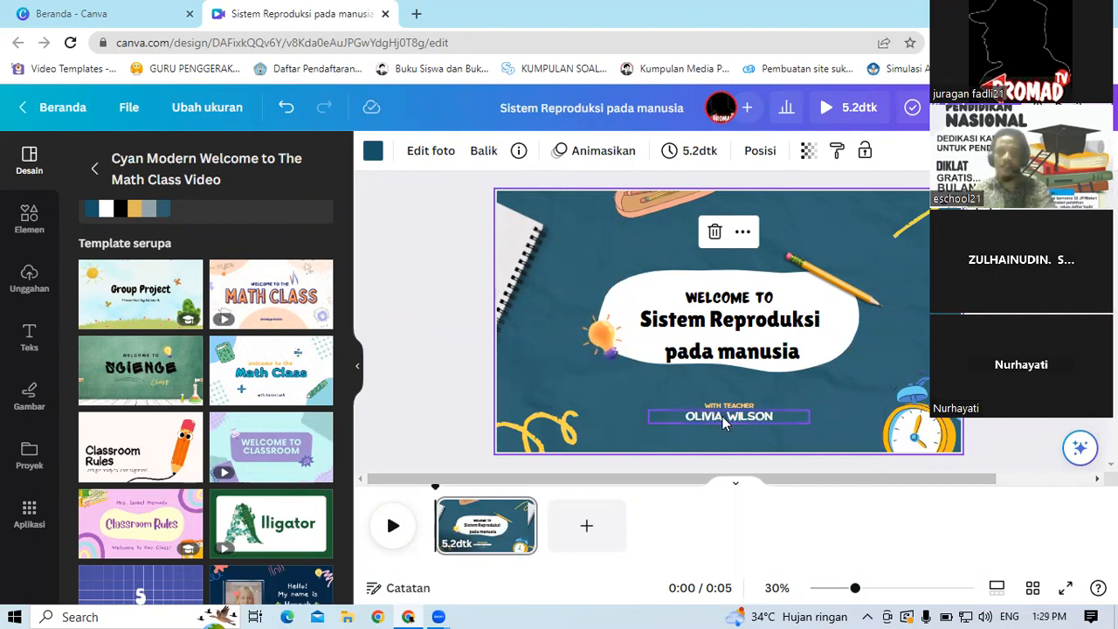
Step: Replace the teacher's name under WITH TEACHER with the presenter's name
{"action": "double_click", "coordinate": [782, 420]}
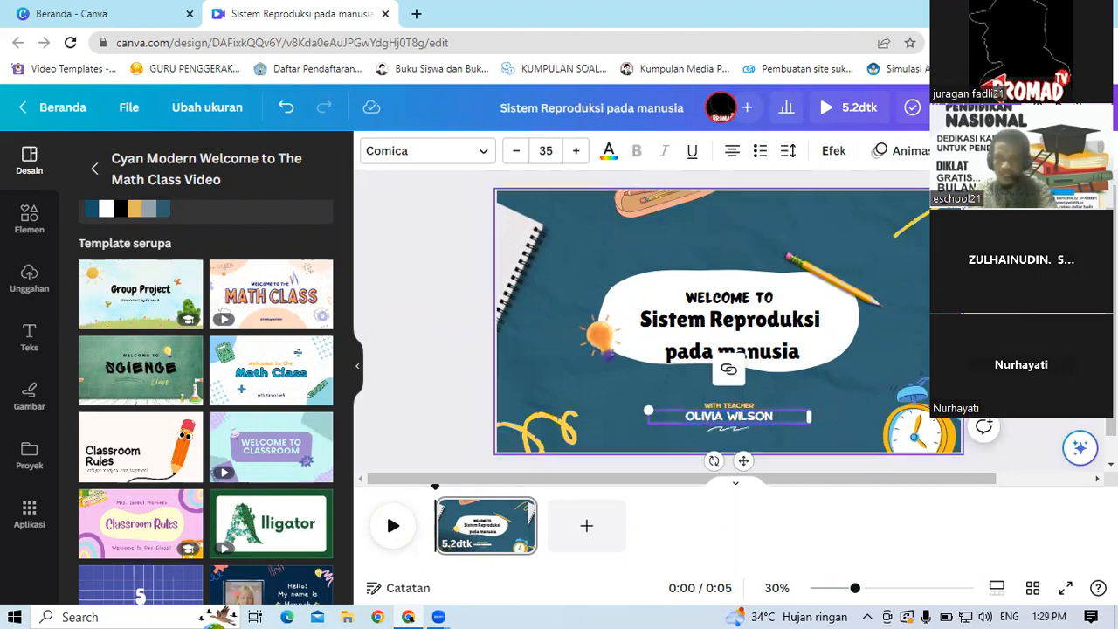
{"action": "left_click", "coordinate": [907, 347]}
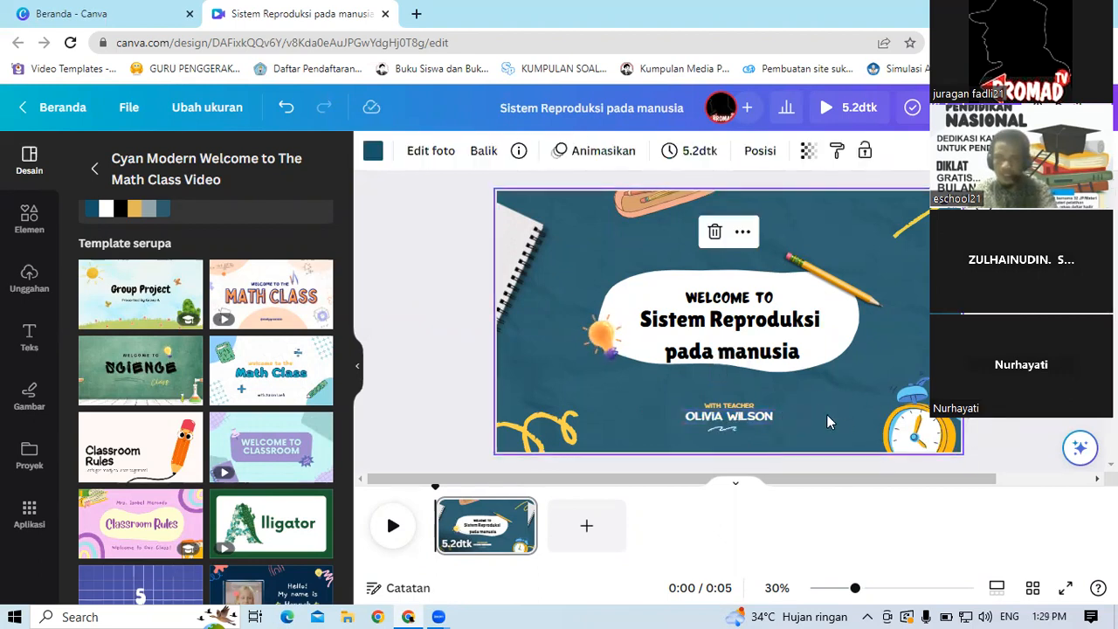
{"action": "left_click", "coordinate": [766, 423]}
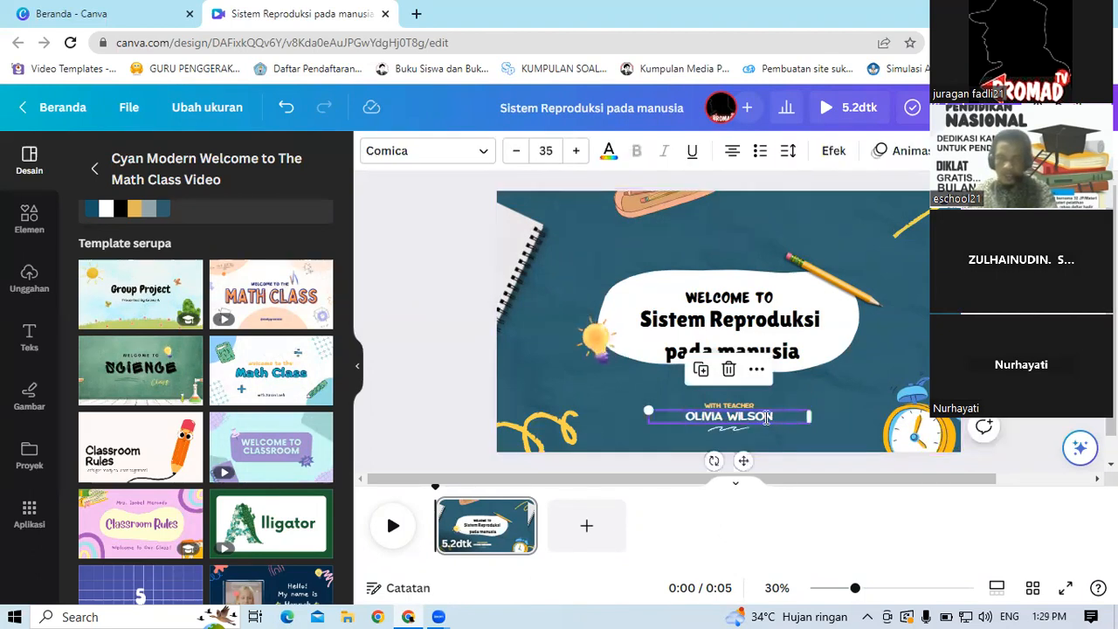
{"action": "left_click", "coordinate": [766, 417]}
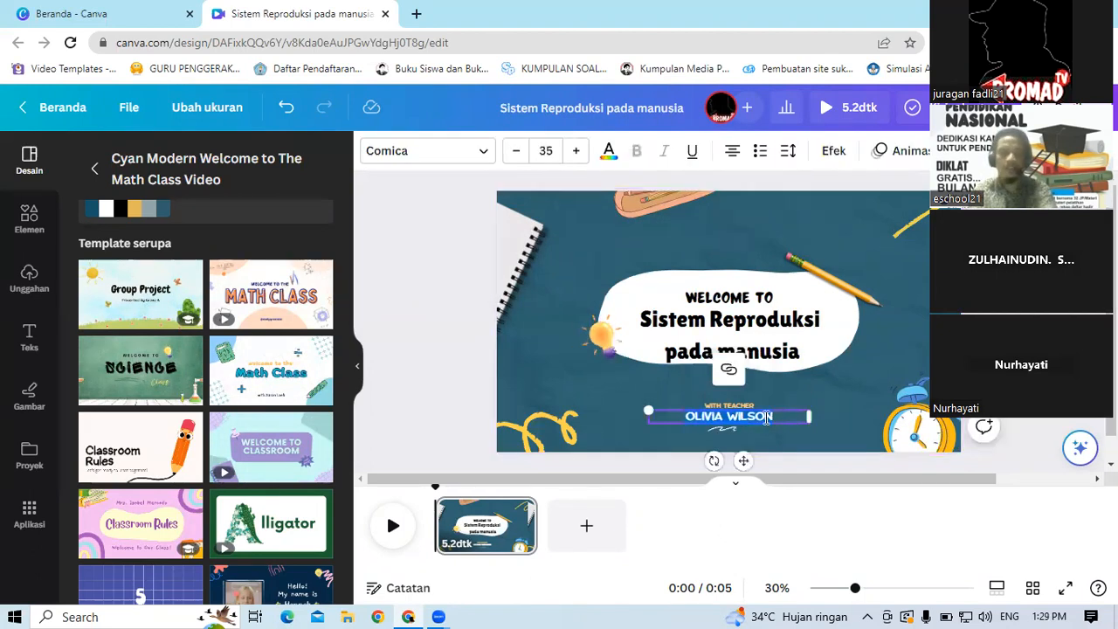
{"action": "type", "text": "AHMA"}
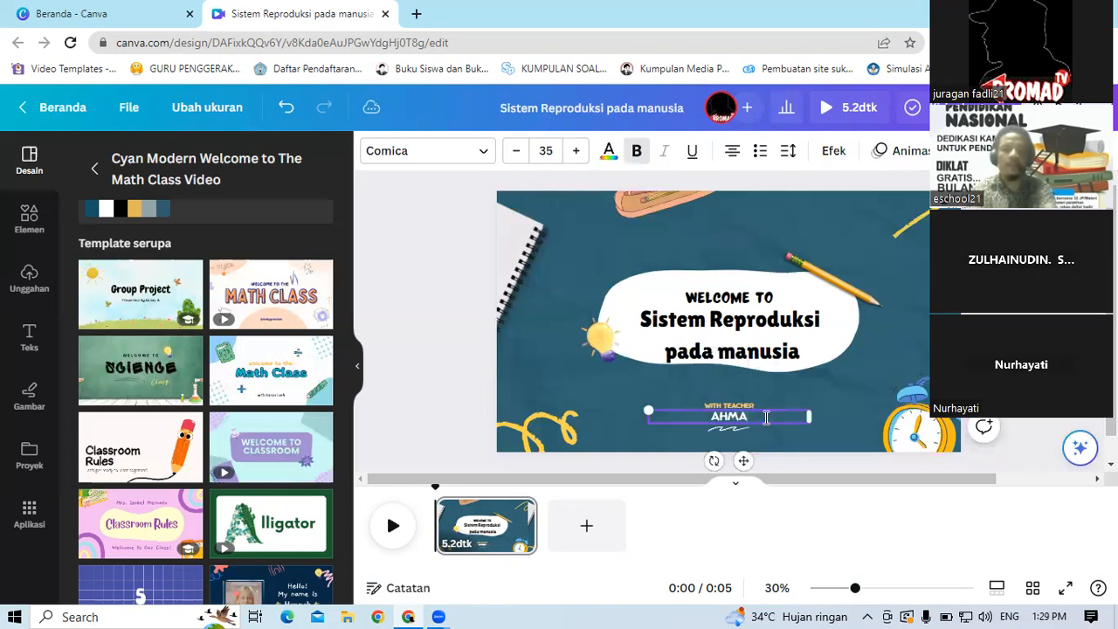
{"action": "type", "text": "D FADLI"}
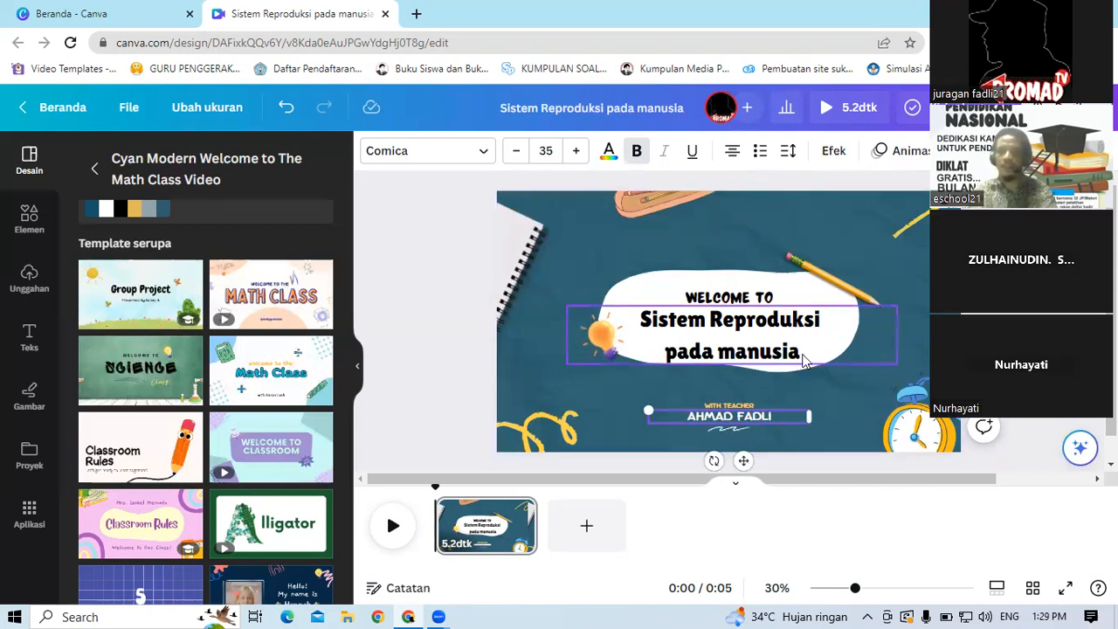
Step: Replace the WELCOME TO heading with MATERI IPA
{"action": "left_click", "coordinate": [749, 306]}
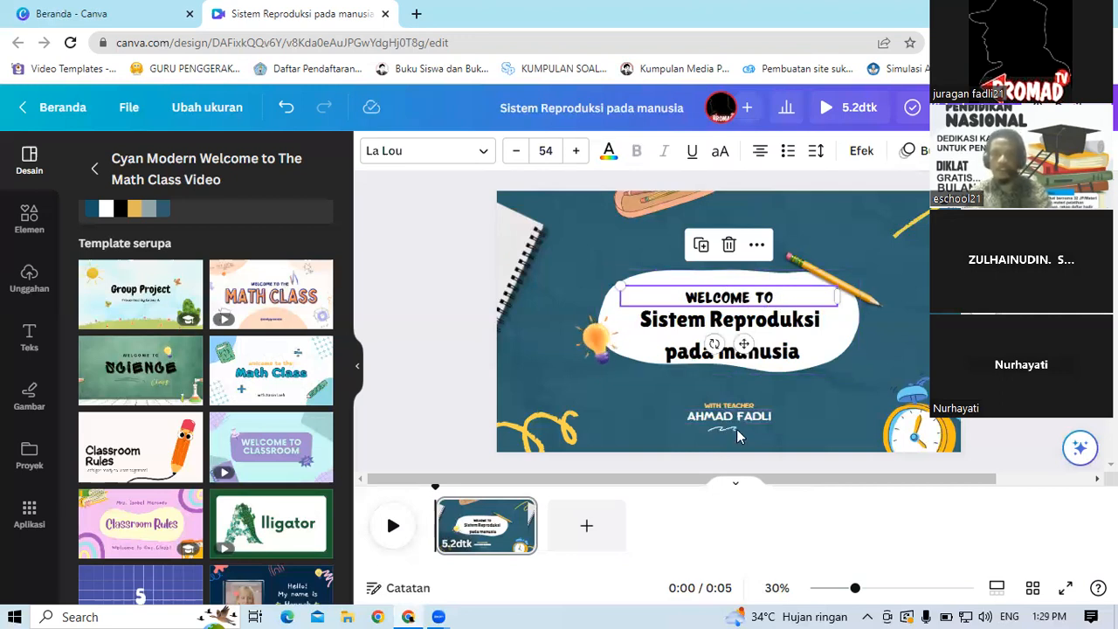
{"action": "double_click", "coordinate": [775, 298]}
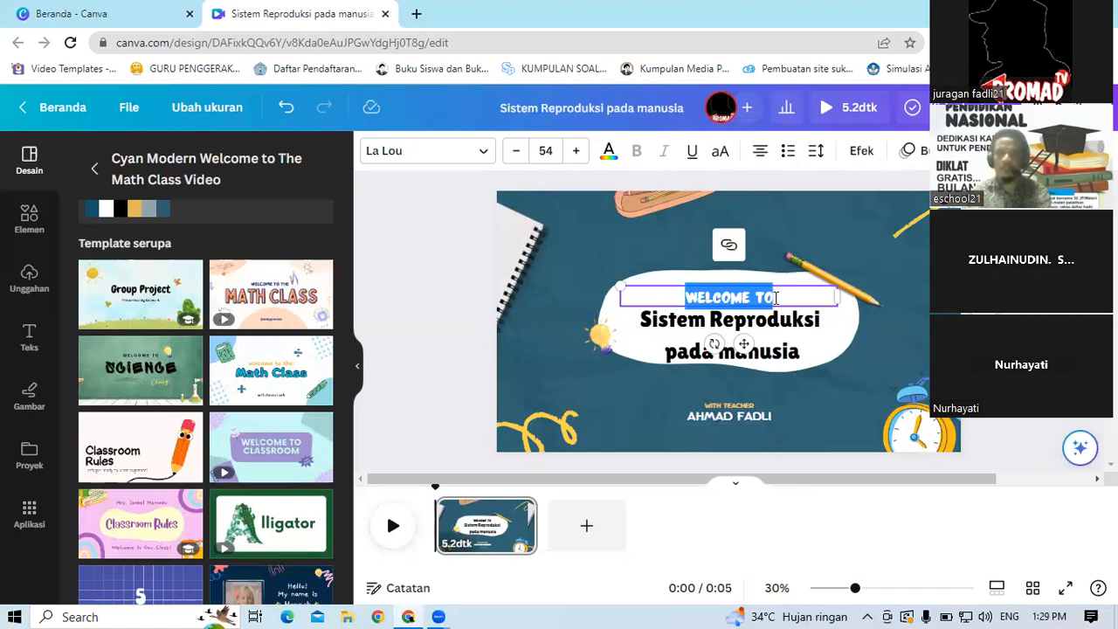
{"action": "type", "text": "M"}
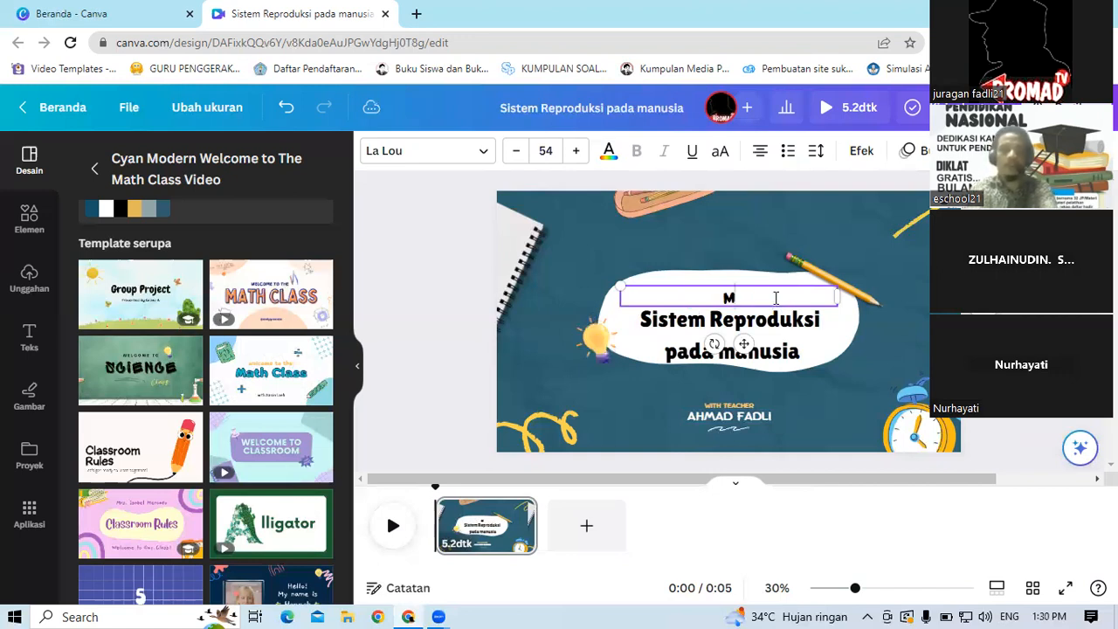
{"action": "type", "text": "ATERI"}
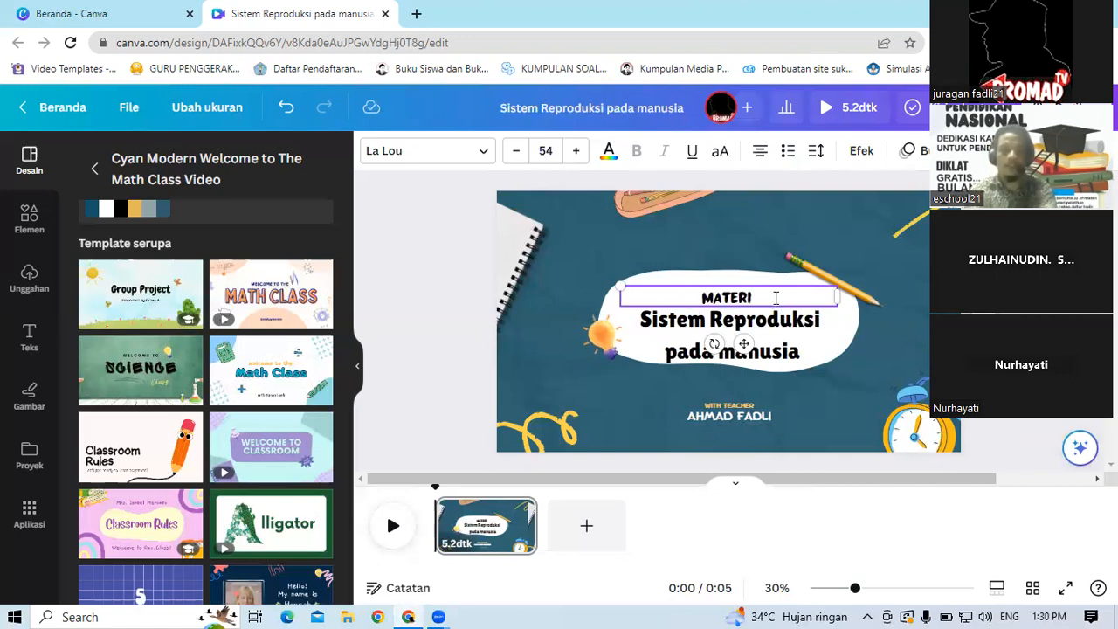
{"action": "type", "text": "IPA"}
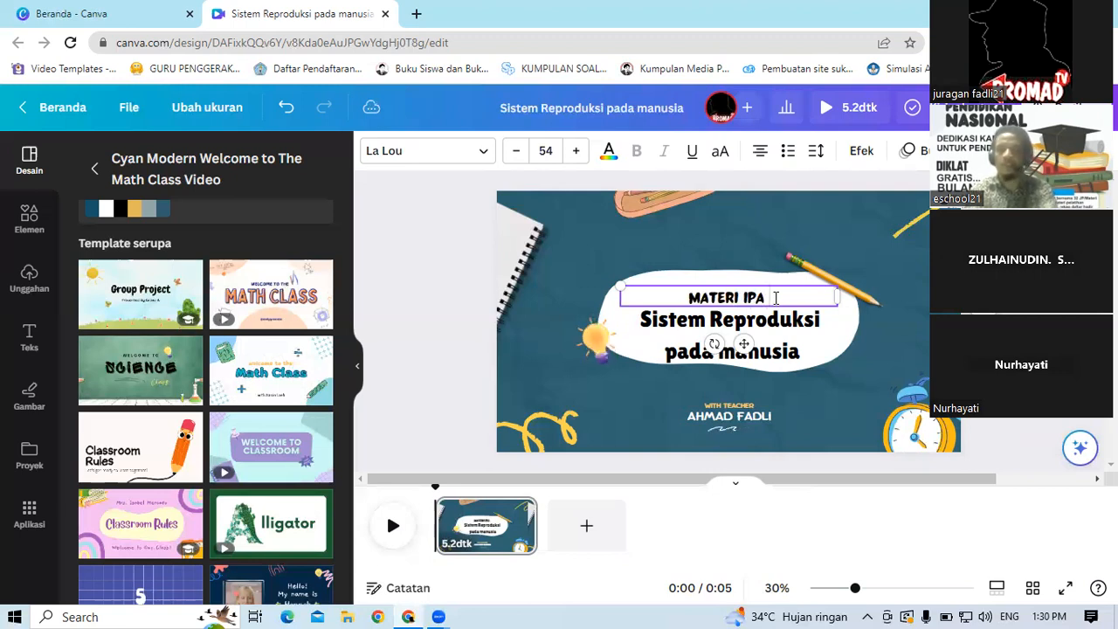
{"action": "type", "text": " KE"}
{"action": "key", "text": "BackSpace"}
{"action": "key", "text": "BackSpace"}
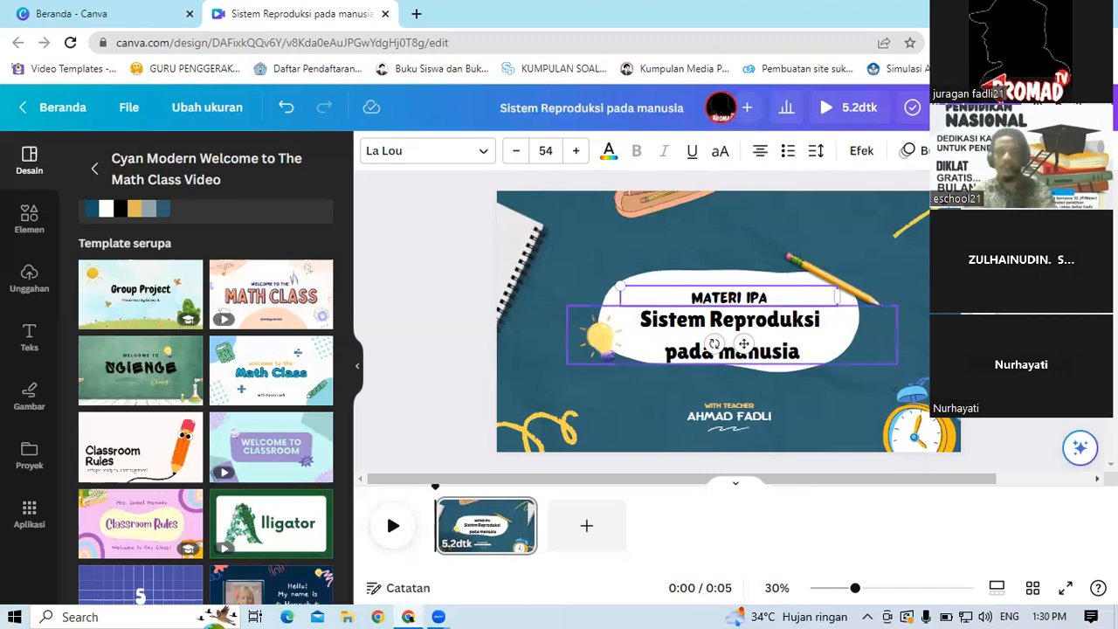
Step: Add a small body text box reading Kelas 9
{"action": "left_click", "coordinate": [821, 315]}
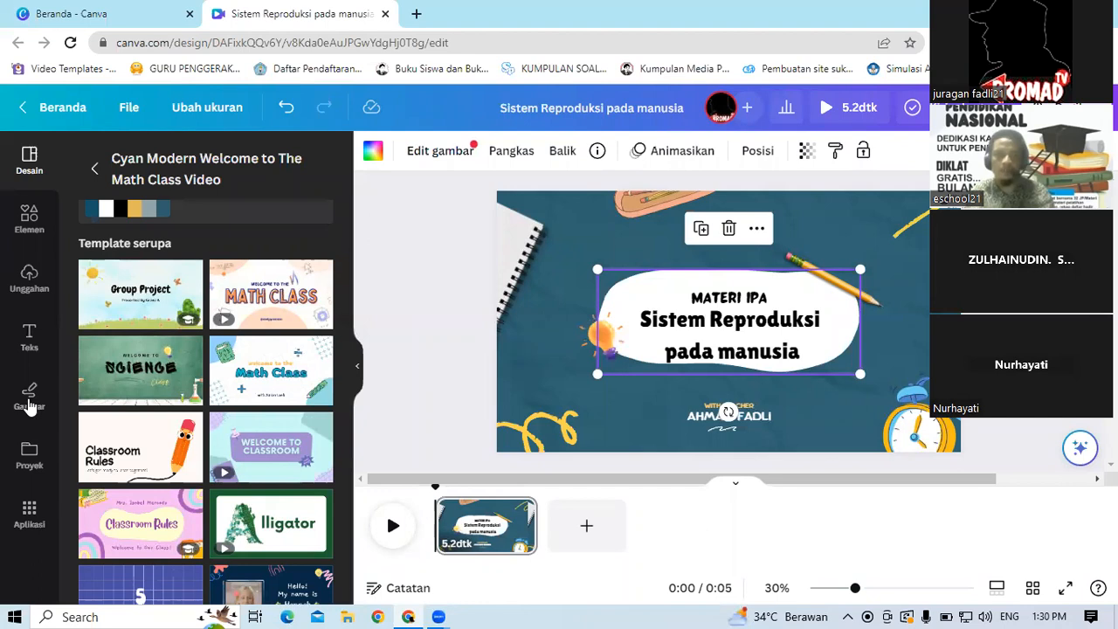
{"action": "left_click", "coordinate": [30, 340]}
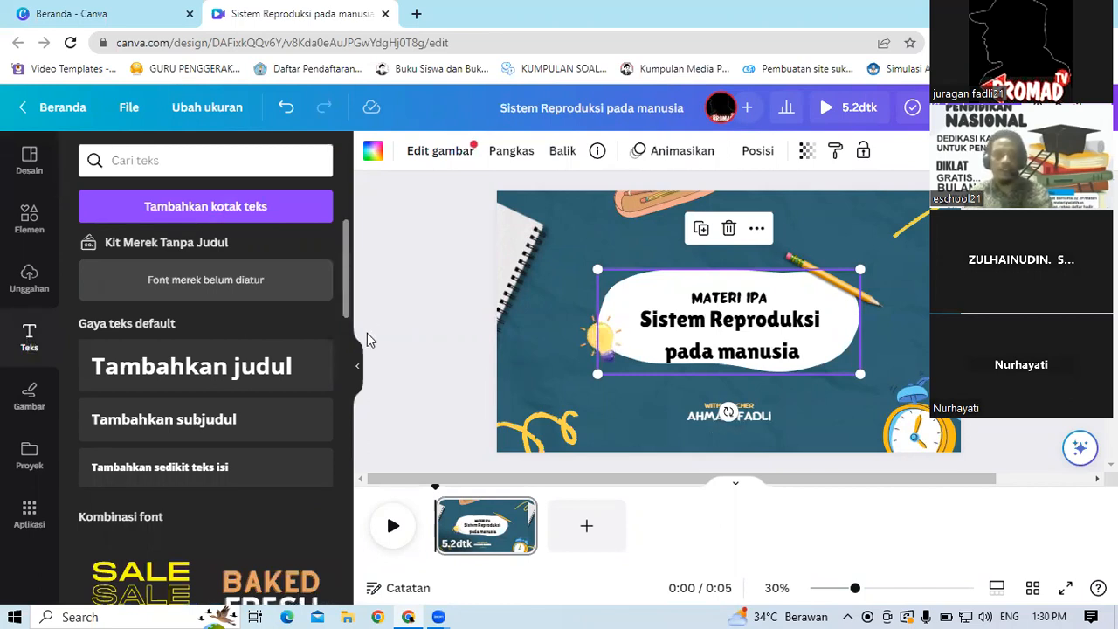
{"action": "scroll", "coordinate": [367, 358], "scroll_direction": "down", "scroll_amount": 5}
{"action": "scroll", "coordinate": [367, 382], "scroll_direction": "down", "scroll_amount": 1}
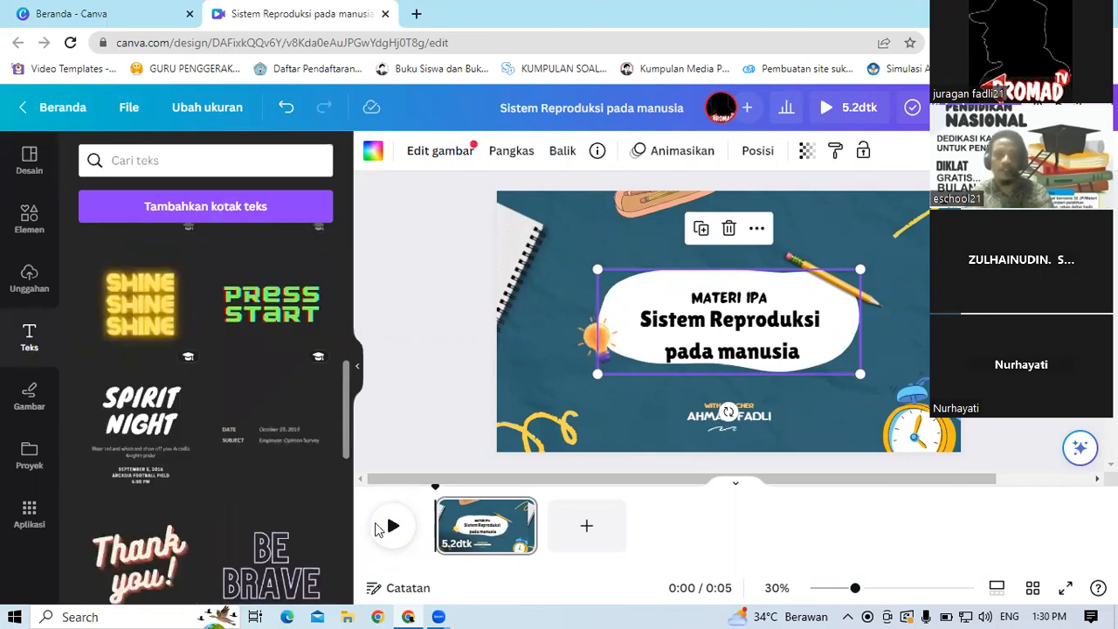
{"action": "scroll", "coordinate": [365, 332], "scroll_direction": "up", "scroll_amount": 6}
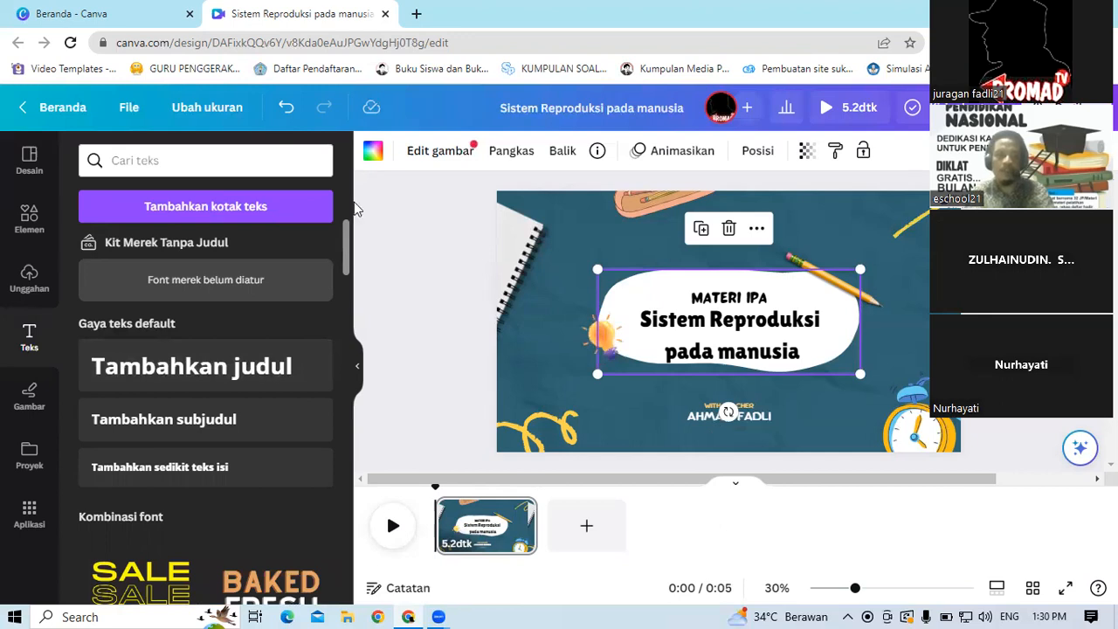
{"action": "scroll", "coordinate": [352, 197], "scroll_direction": "down", "scroll_amount": 1}
{"action": "scroll", "coordinate": [352, 196], "scroll_direction": "up", "scroll_amount": 1}
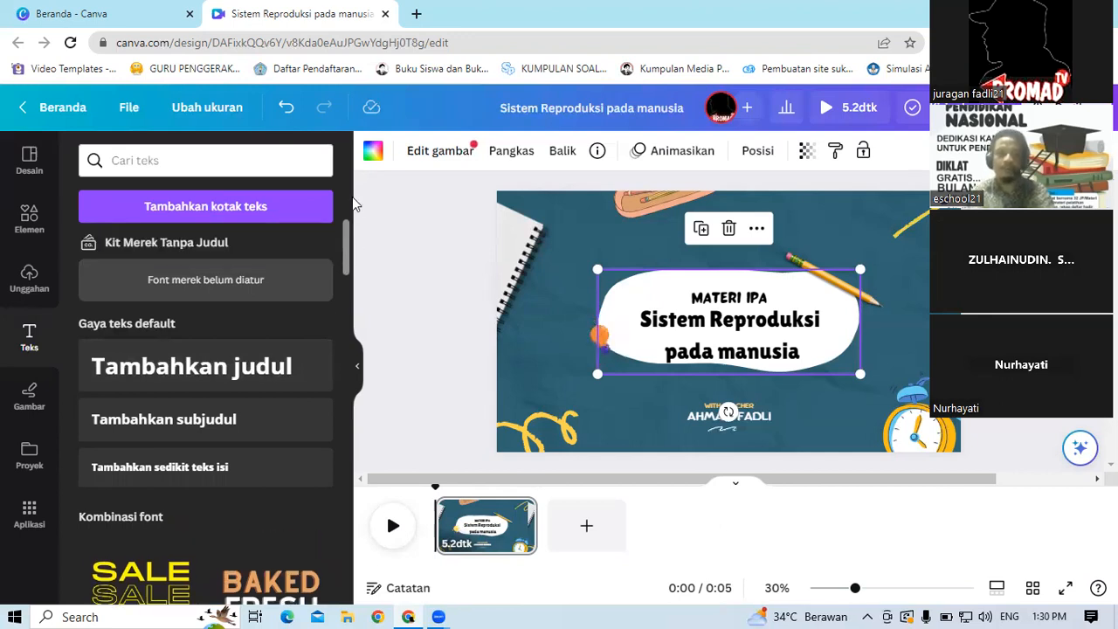
{"action": "left_click", "coordinate": [197, 467]}
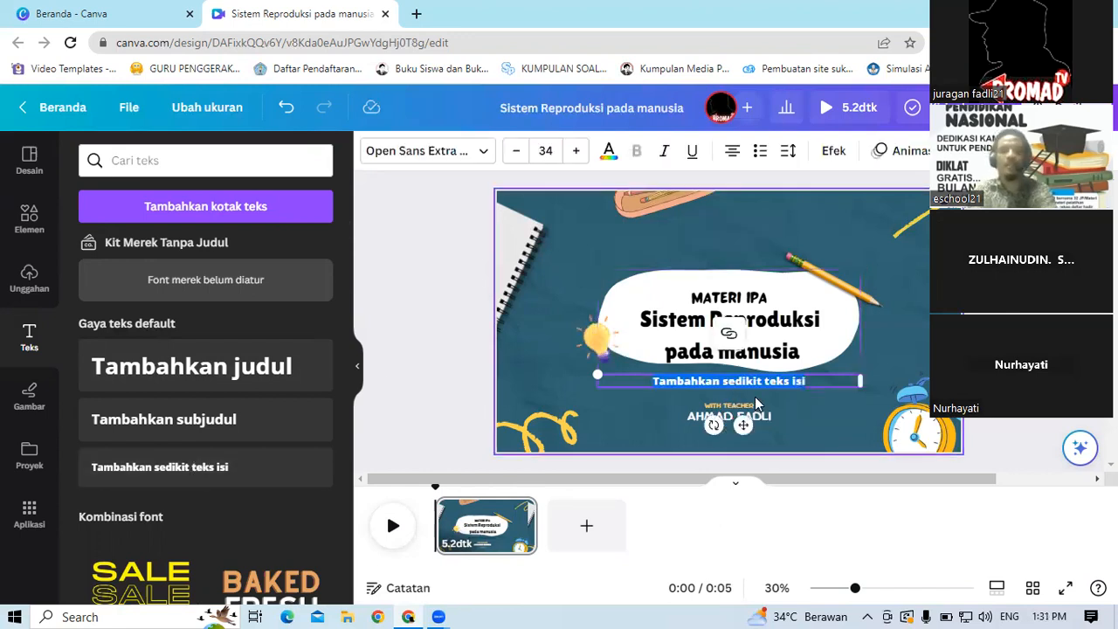
{"action": "type", "text": "Kela"}
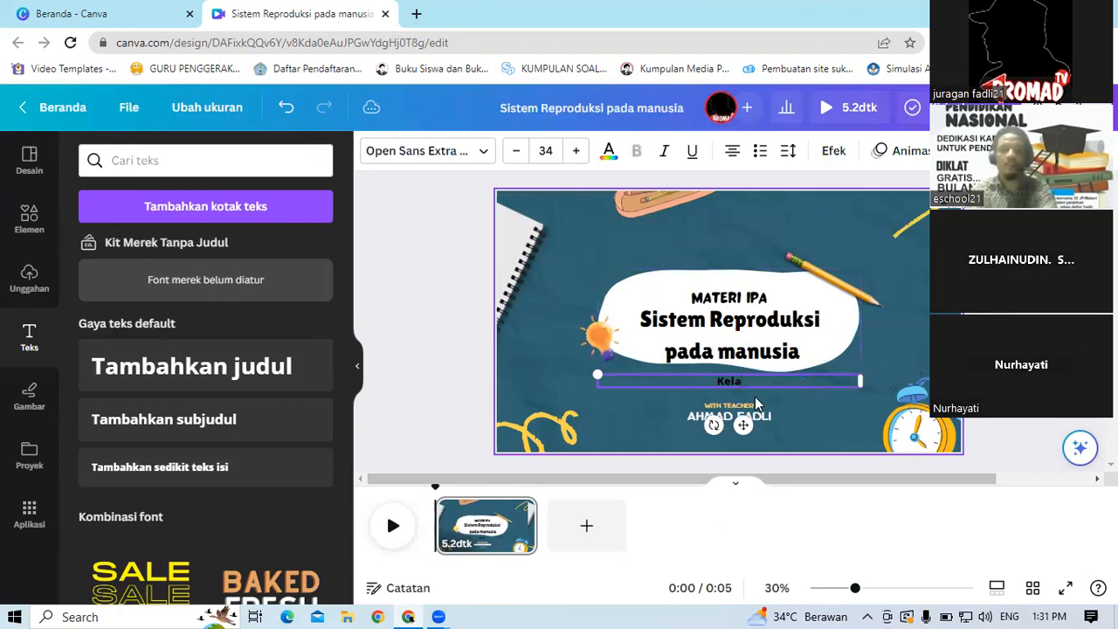
{"action": "type", "text": "s"}
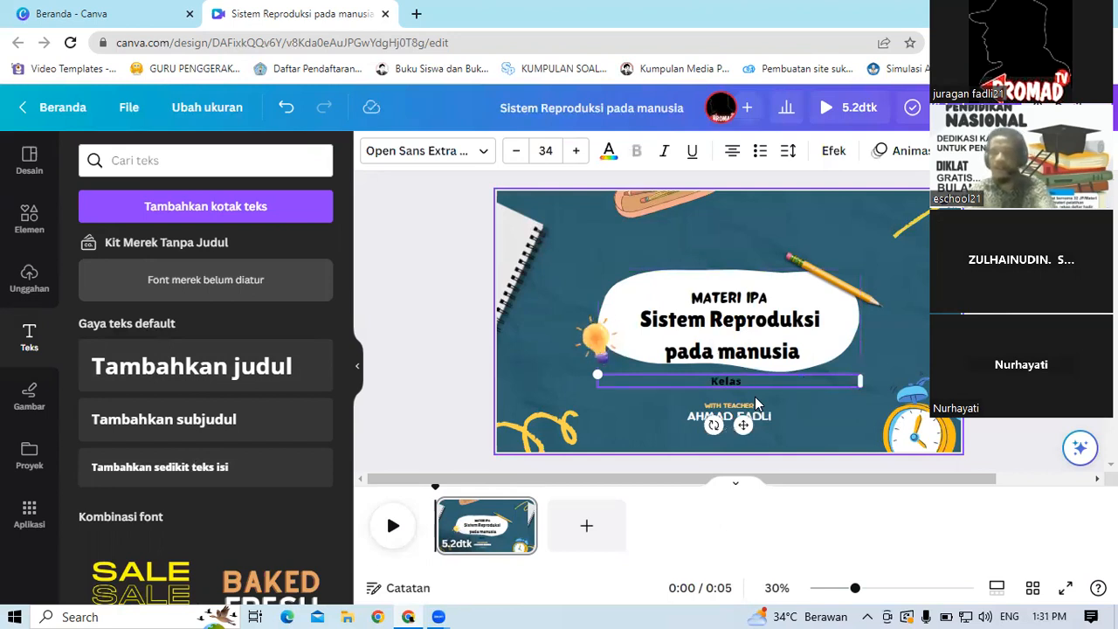
{"action": "type", "text": " 1"}
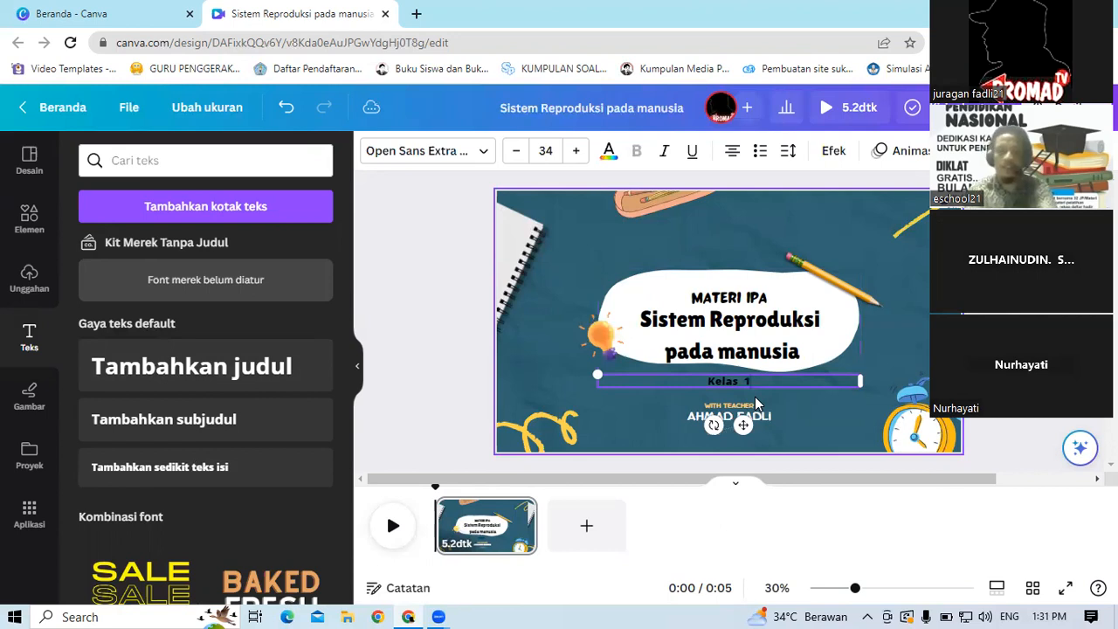
{"action": "key", "text": "BackSpace"}
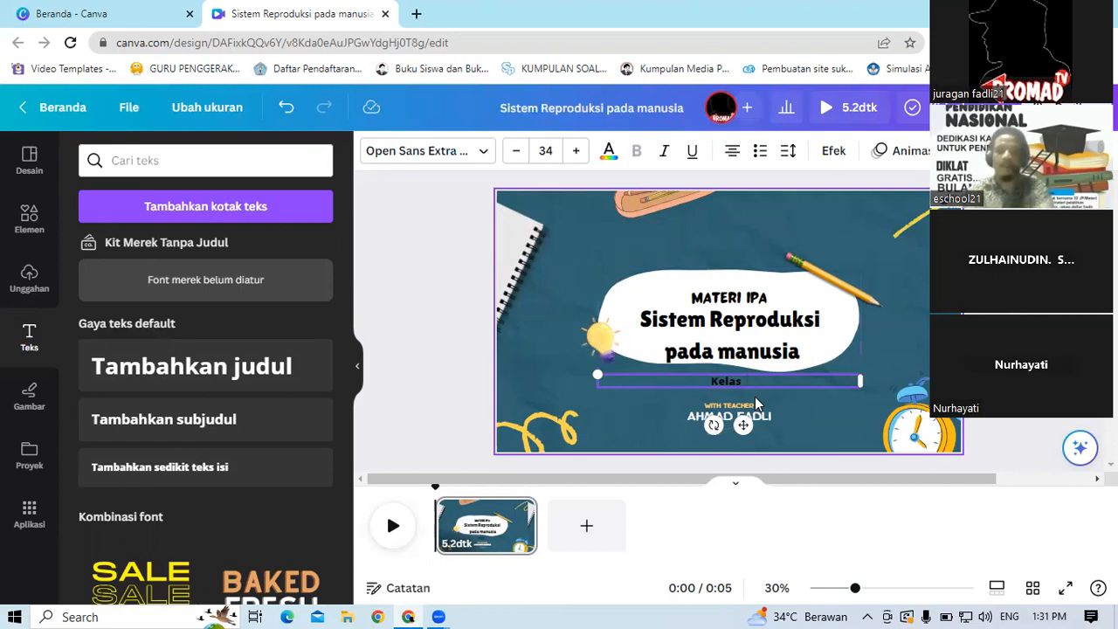
{"action": "type", "text": "9"}
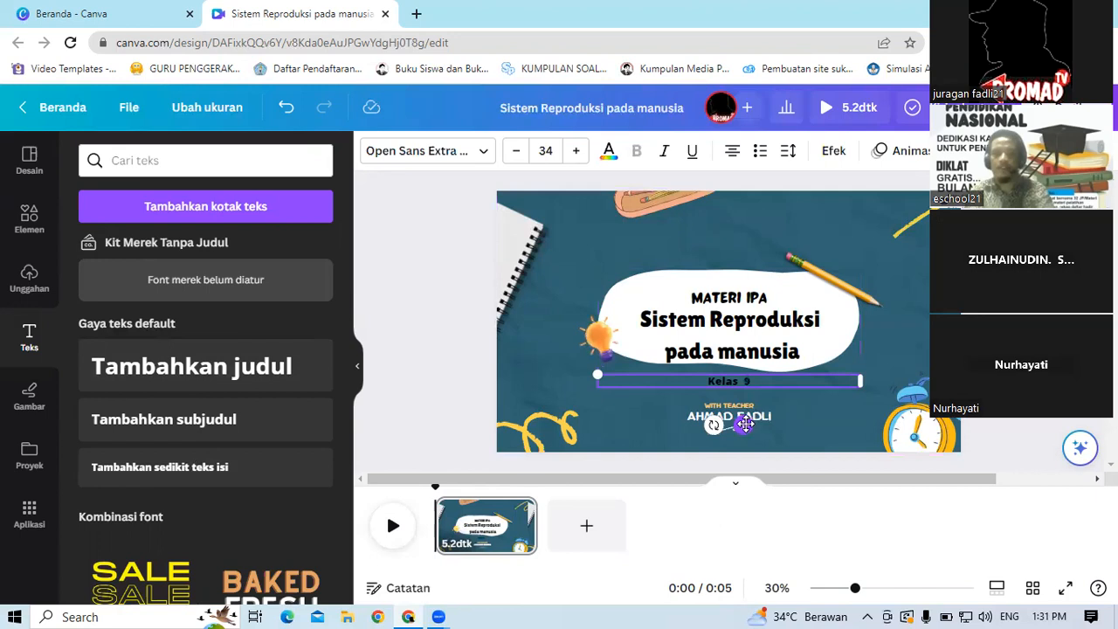
Step: Move the title higher in the white shape and place the Kelas 9 text just beneath it
{"action": "left_click_drag", "start_coordinate": [745, 424], "coordinate": [783, 355]}
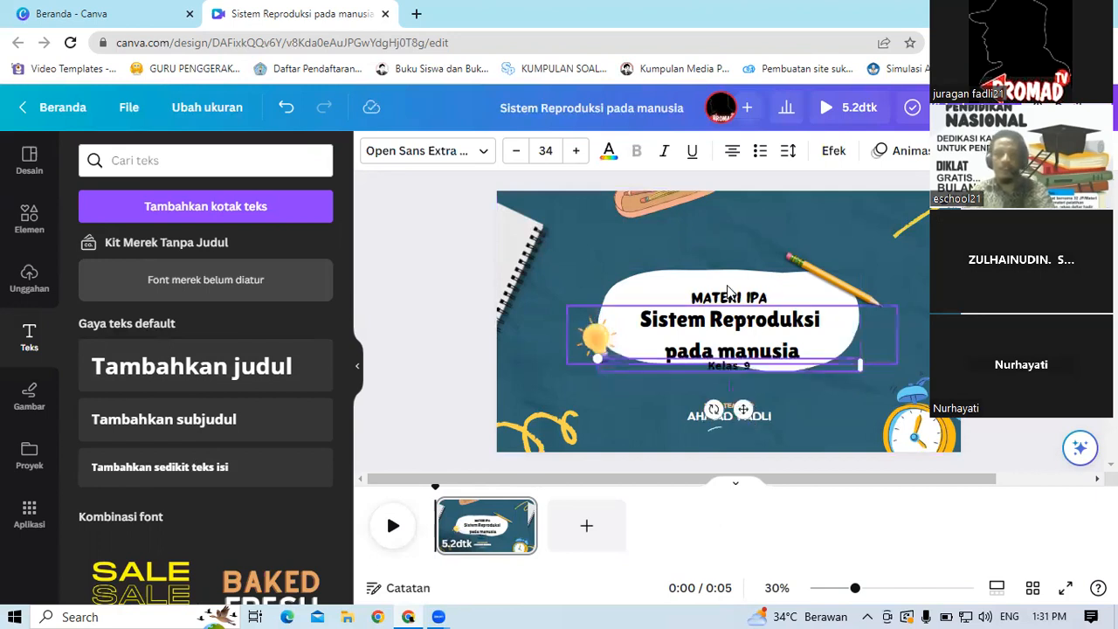
{"action": "left_click", "coordinate": [743, 329]}
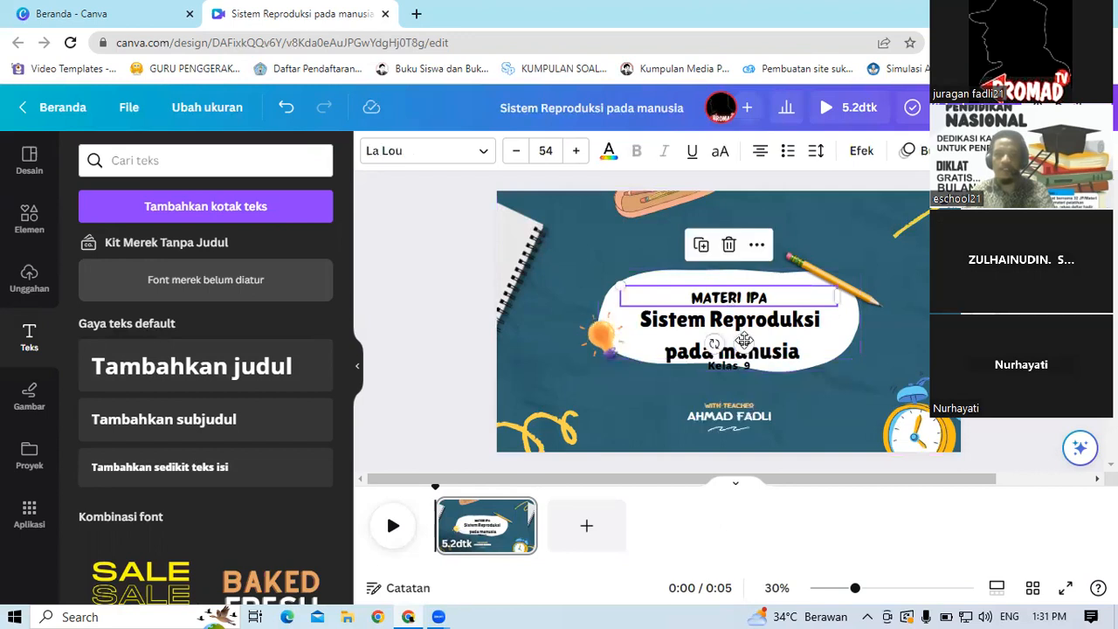
{"action": "left_click_drag", "start_coordinate": [744, 339], "coordinate": [785, 328]}
{"action": "left_click", "coordinate": [768, 358]}
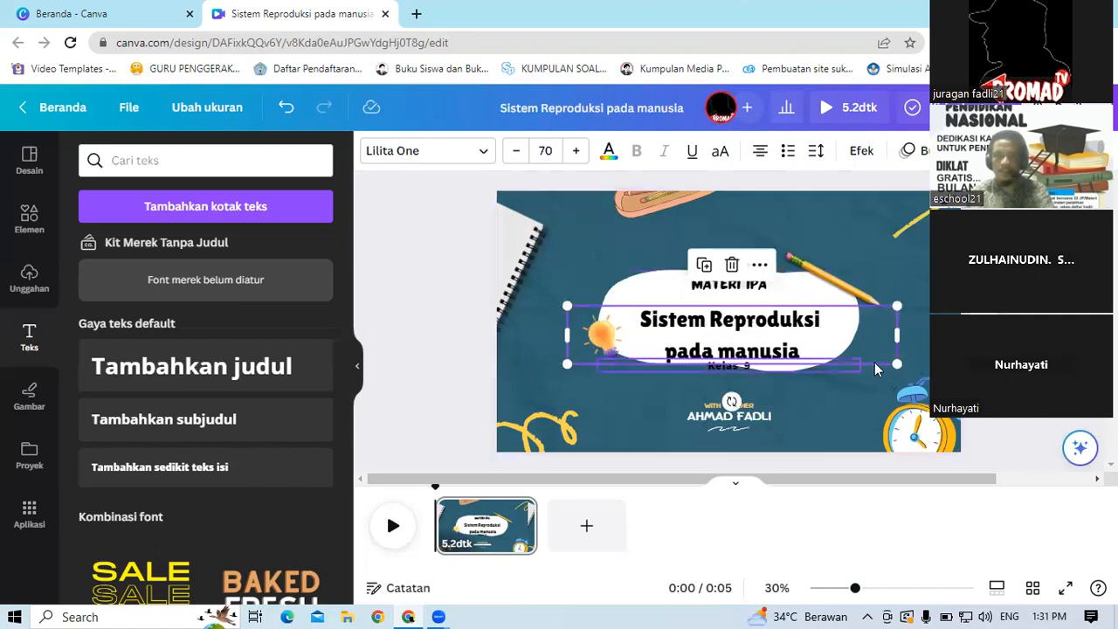
{"action": "left_click_drag", "start_coordinate": [876, 337], "coordinate": [877, 344]}
{"action": "left_click", "coordinate": [723, 375]}
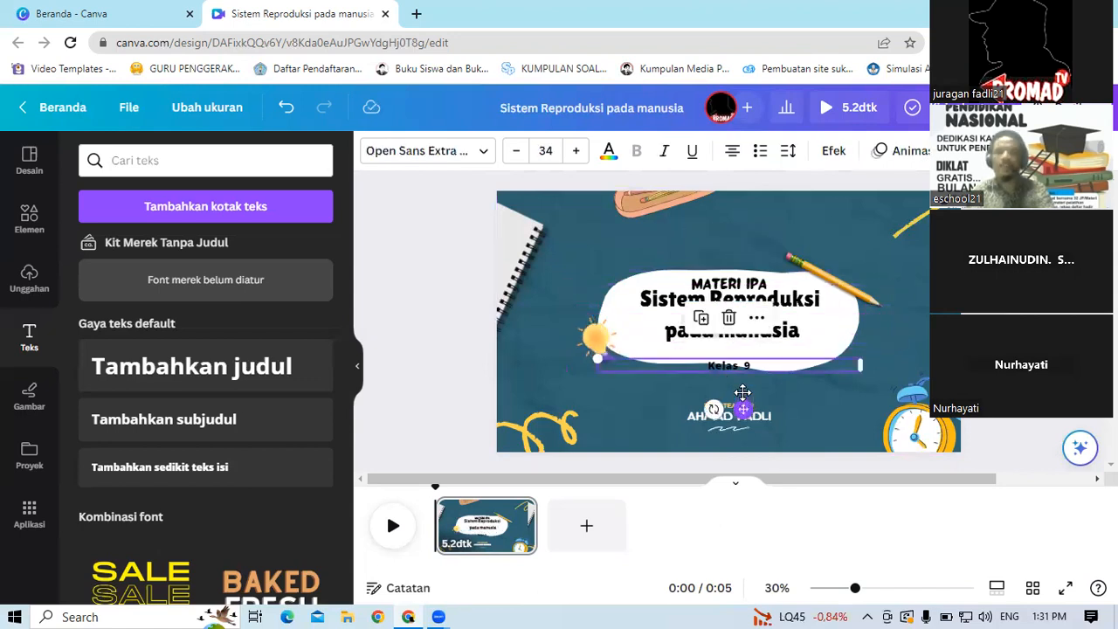
{"action": "left_click_drag", "start_coordinate": [742, 393], "coordinate": [743, 379]}
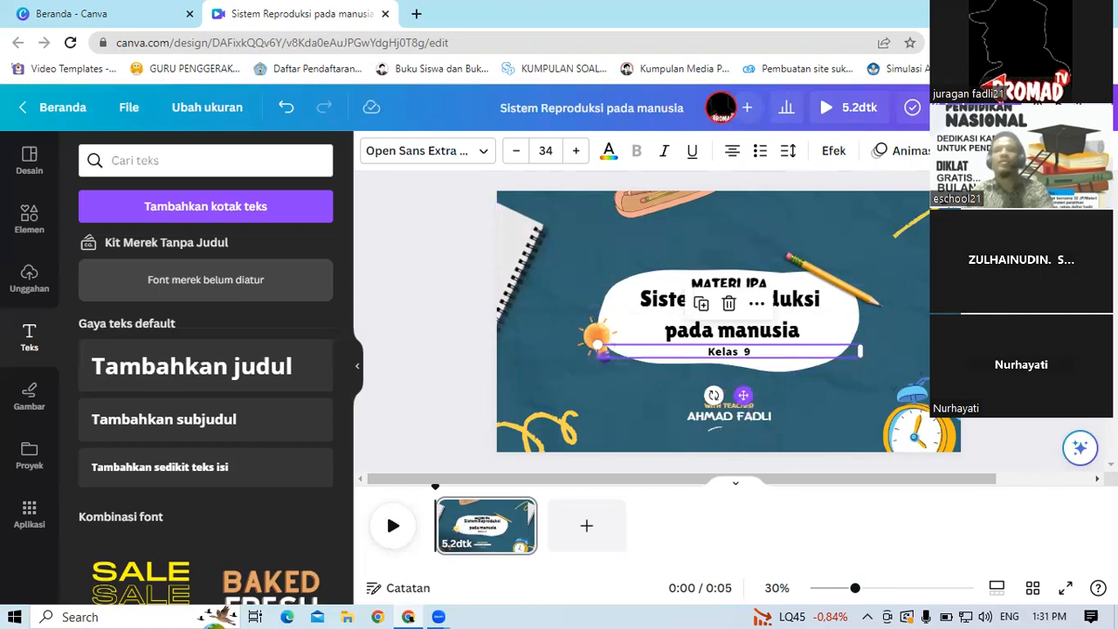
Step: Change the MATERI IPA heading's text colour to red
{"action": "left_click", "coordinate": [726, 286]}
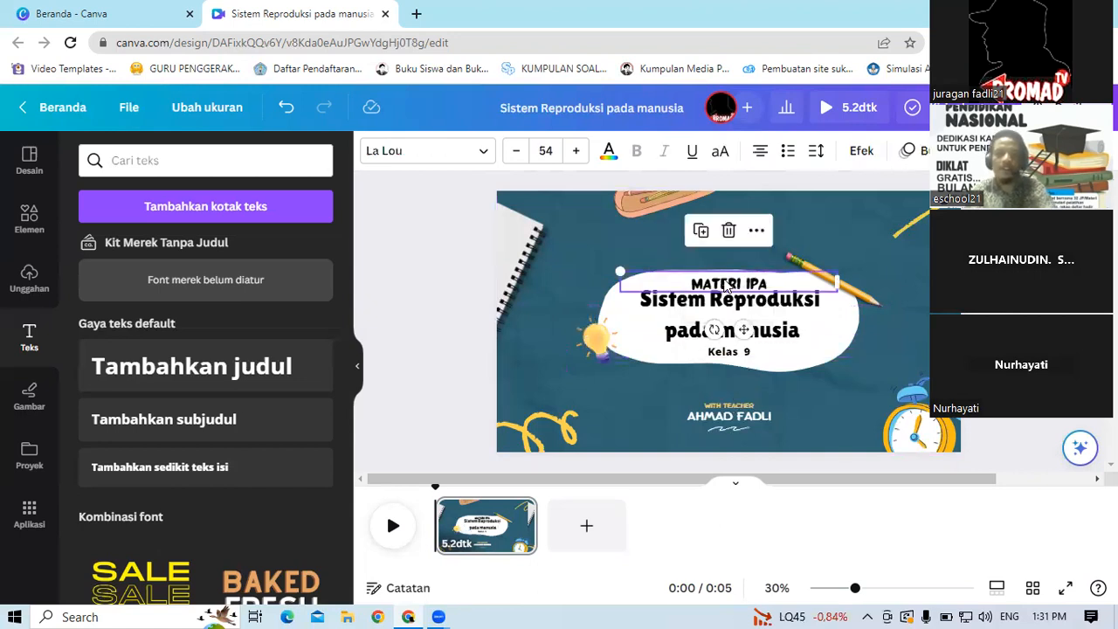
{"action": "left_click", "coordinate": [608, 156]}
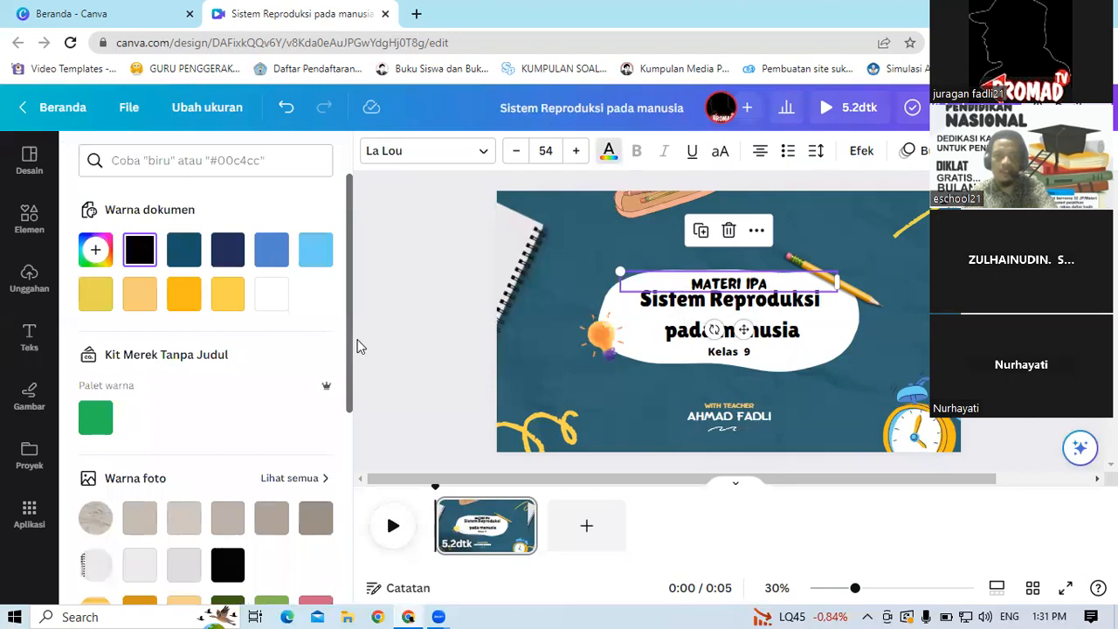
{"action": "scroll", "coordinate": [354, 371], "scroll_direction": "down", "scroll_amount": 4}
{"action": "scroll", "coordinate": [354, 393], "scroll_direction": "down", "scroll_amount": 1}
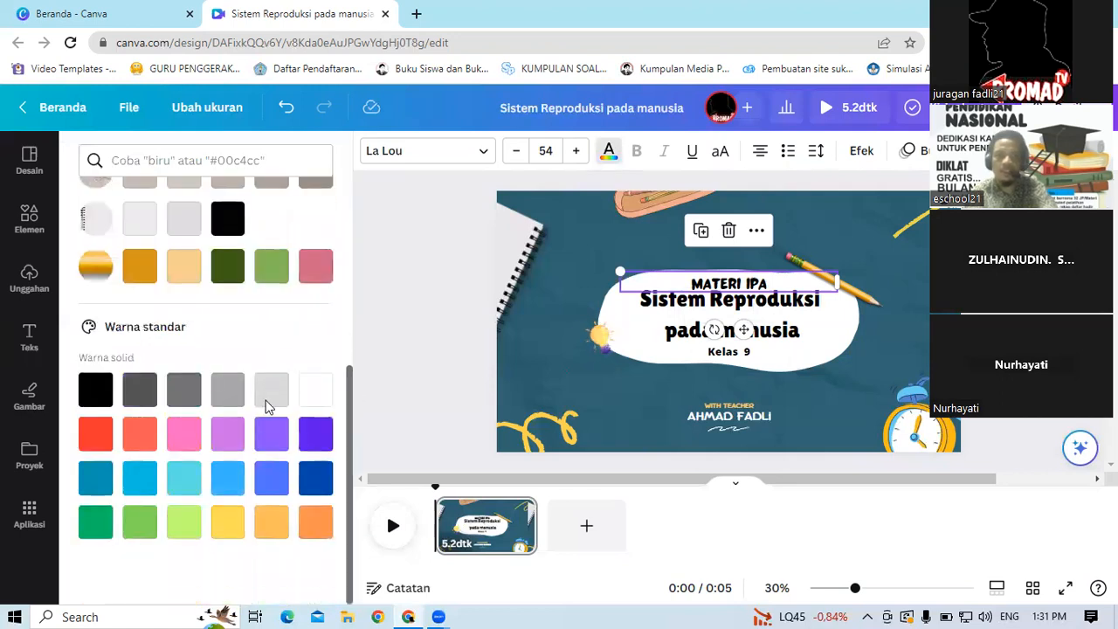
{"action": "left_click", "coordinate": [98, 437]}
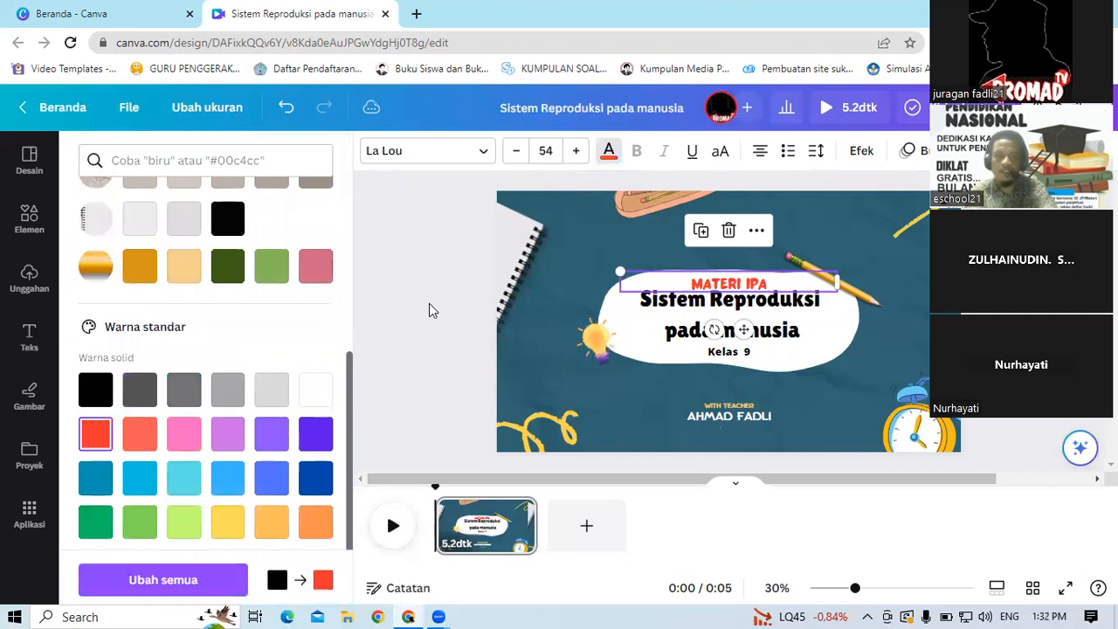
Step: Change the Kelas 9 text colour to dark blue
{"action": "left_click", "coordinate": [729, 354]}
{"action": "left_click", "coordinate": [729, 356]}
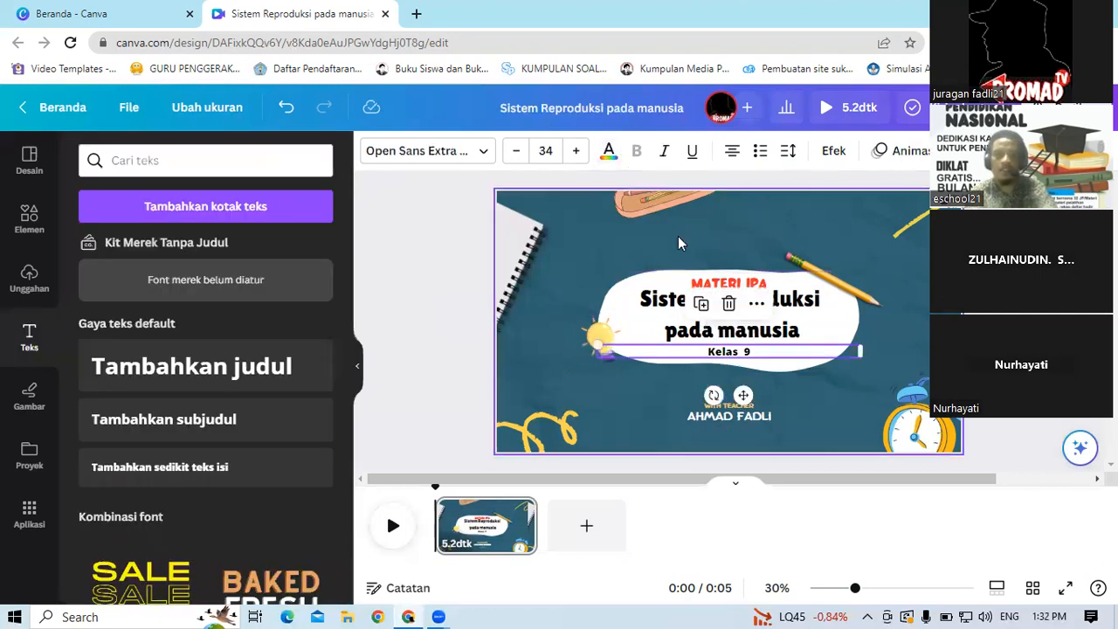
{"action": "left_click", "coordinate": [609, 156]}
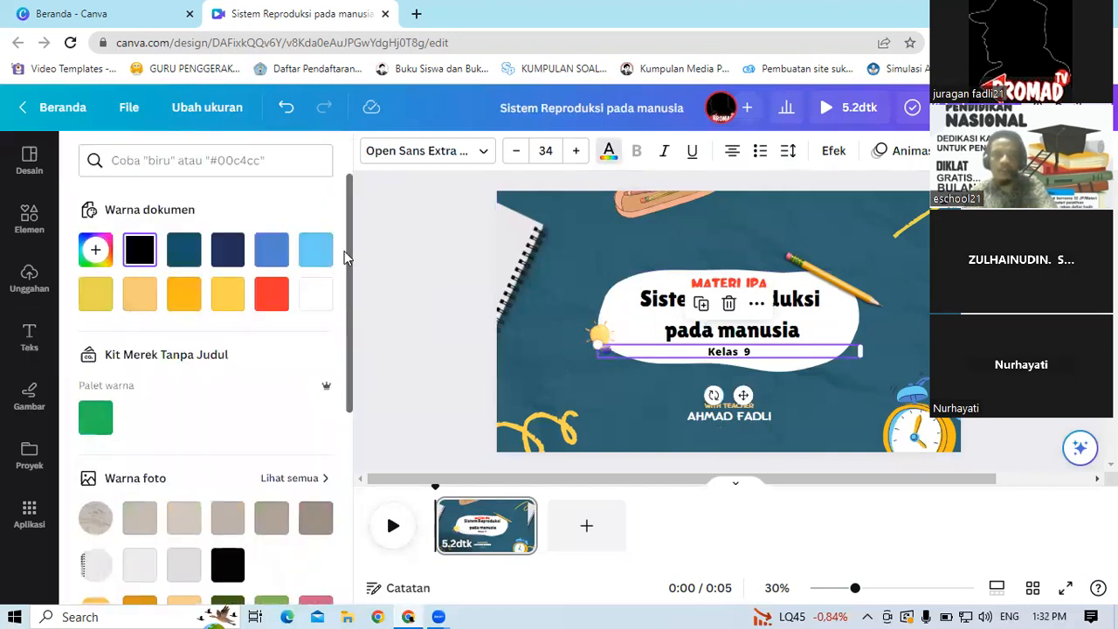
{"action": "left_click_drag", "start_coordinate": [349, 252], "coordinate": [350, 255]}
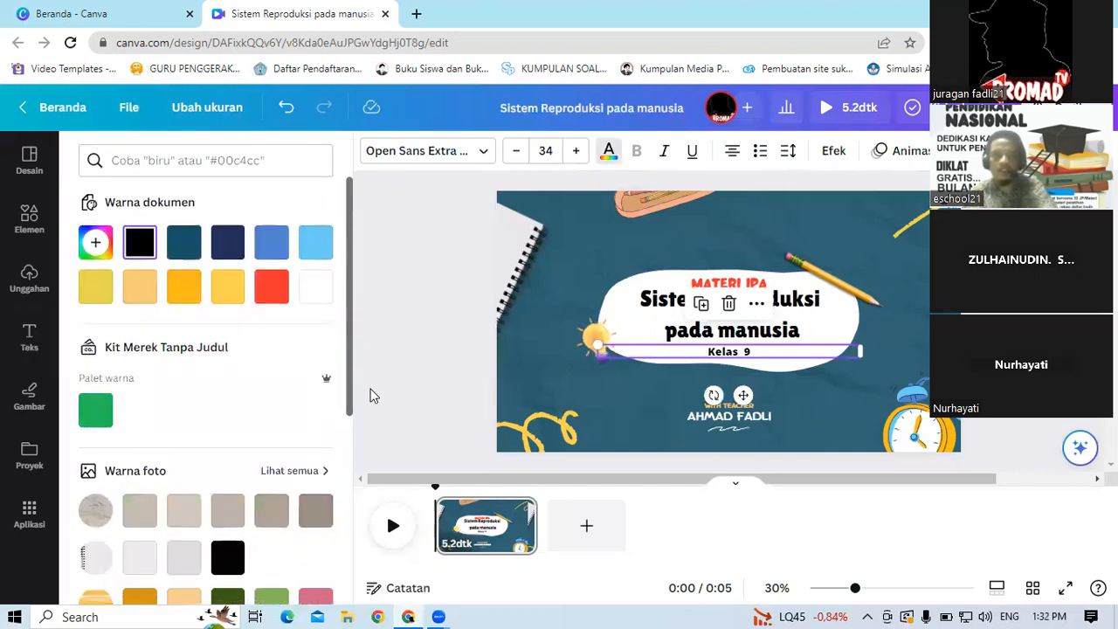
{"action": "scroll", "coordinate": [317, 477], "scroll_direction": "down", "scroll_amount": 4}
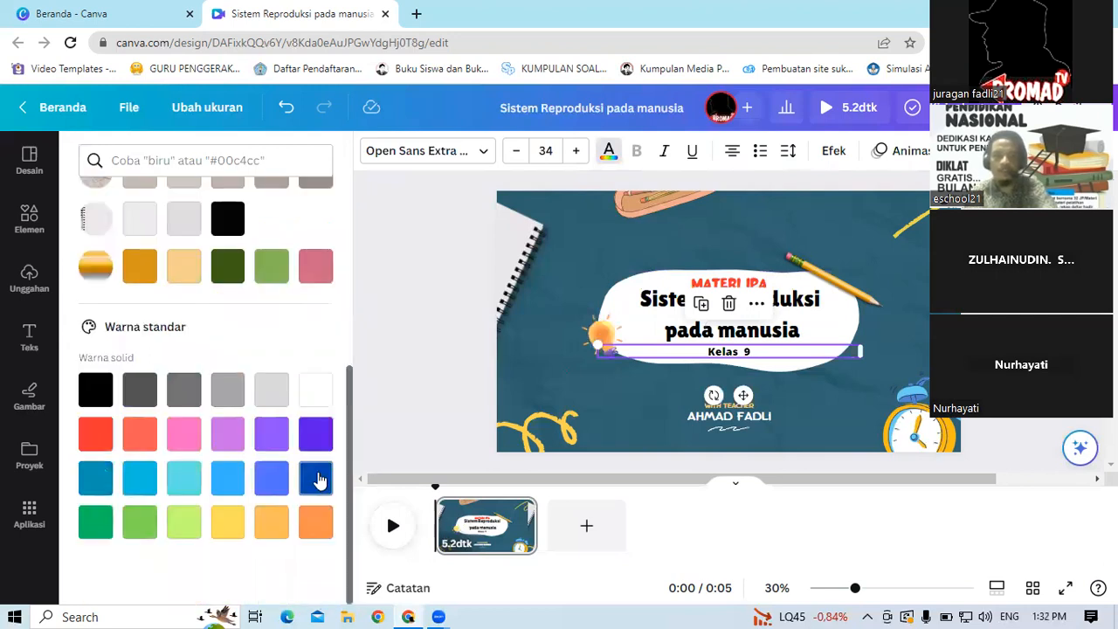
{"action": "left_click", "coordinate": [317, 479]}
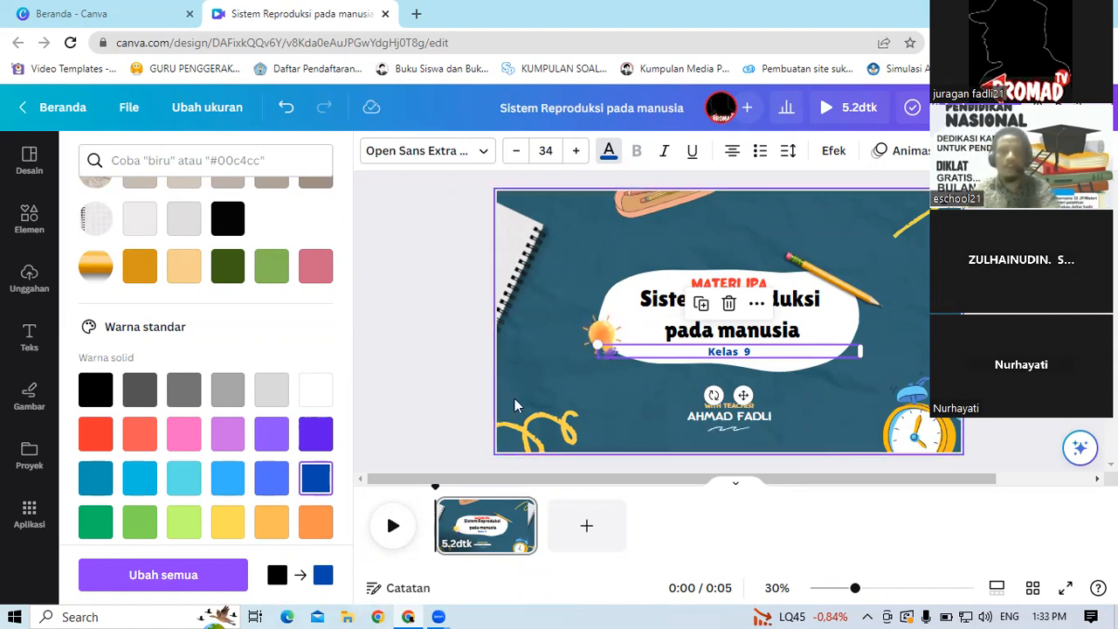
{"action": "left_click", "coordinate": [416, 273]}
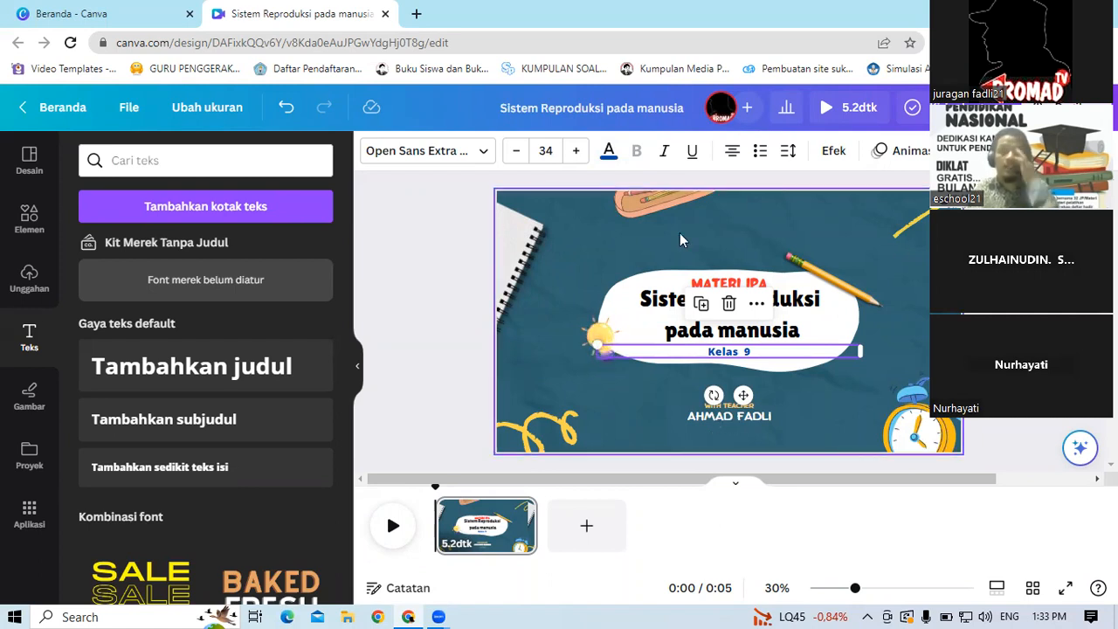
{"action": "left_click", "coordinate": [160, 165]}
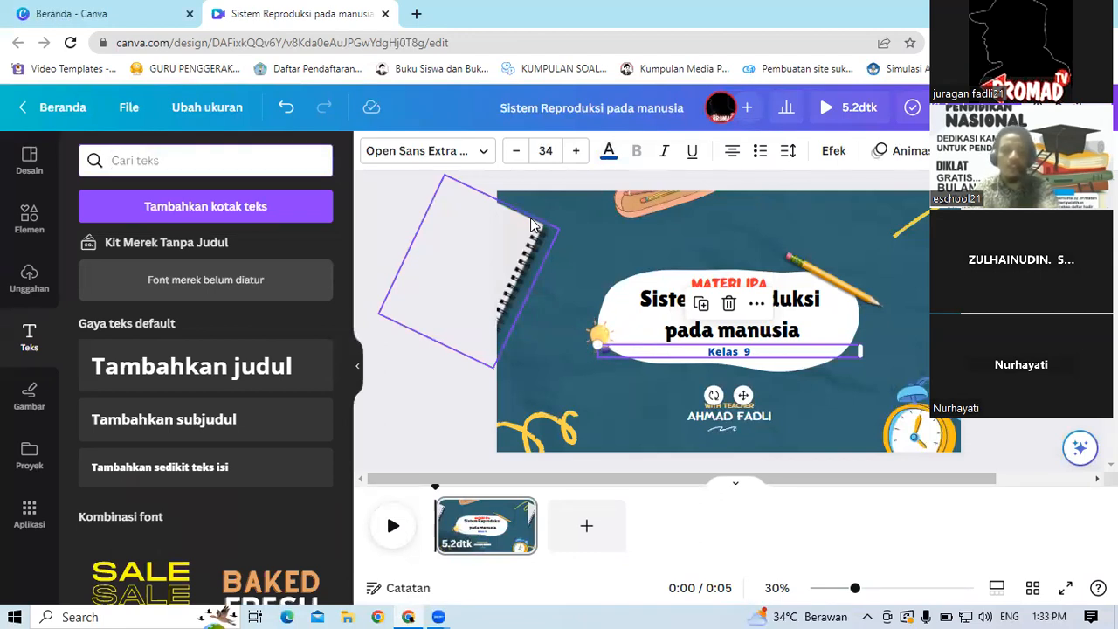
{"action": "type", "text": "ku="}
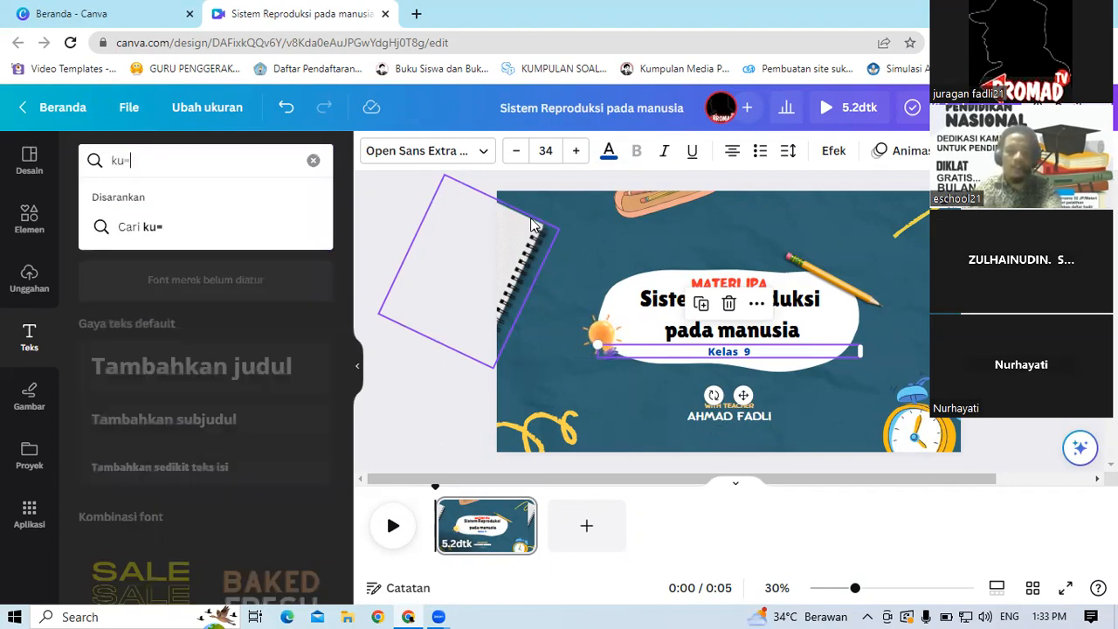
{"action": "key", "text": "BackSpace"}
{"action": "type", "text": "eluarga"}
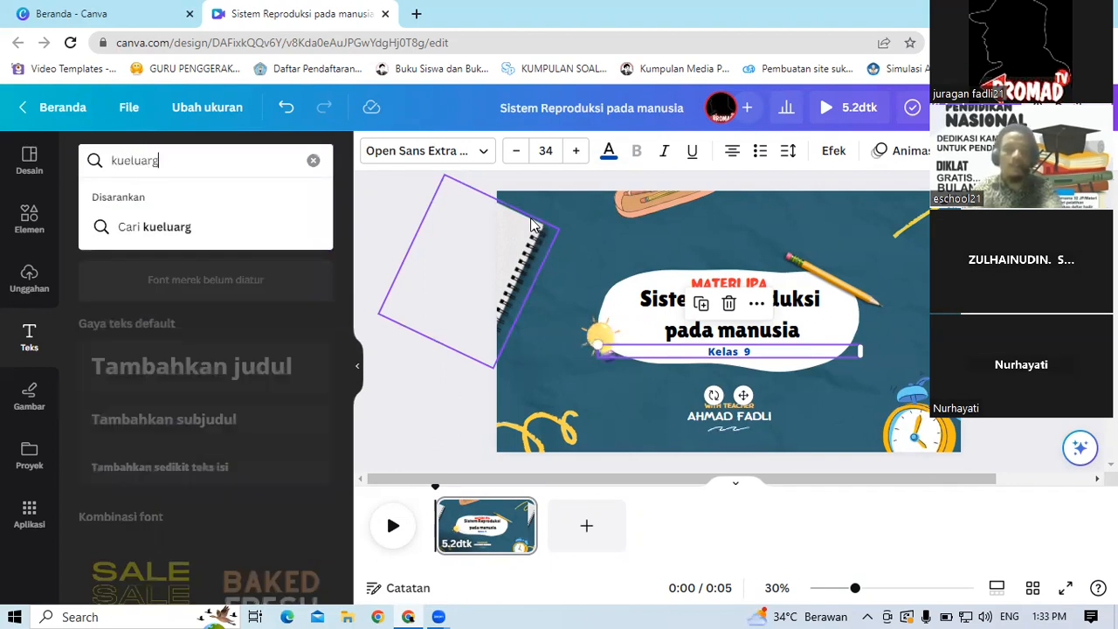
{"action": "key", "text": "BackSpace"}
{"action": "key", "text": "BackSpace"}
{"action": "key", "text": "BackSpace"}
{"action": "key", "text": "BackSpace"}
{"action": "key", "text": "BackSpace"}
{"action": "key", "text": "BackSpace"}
{"action": "key", "text": "BackSpace"}
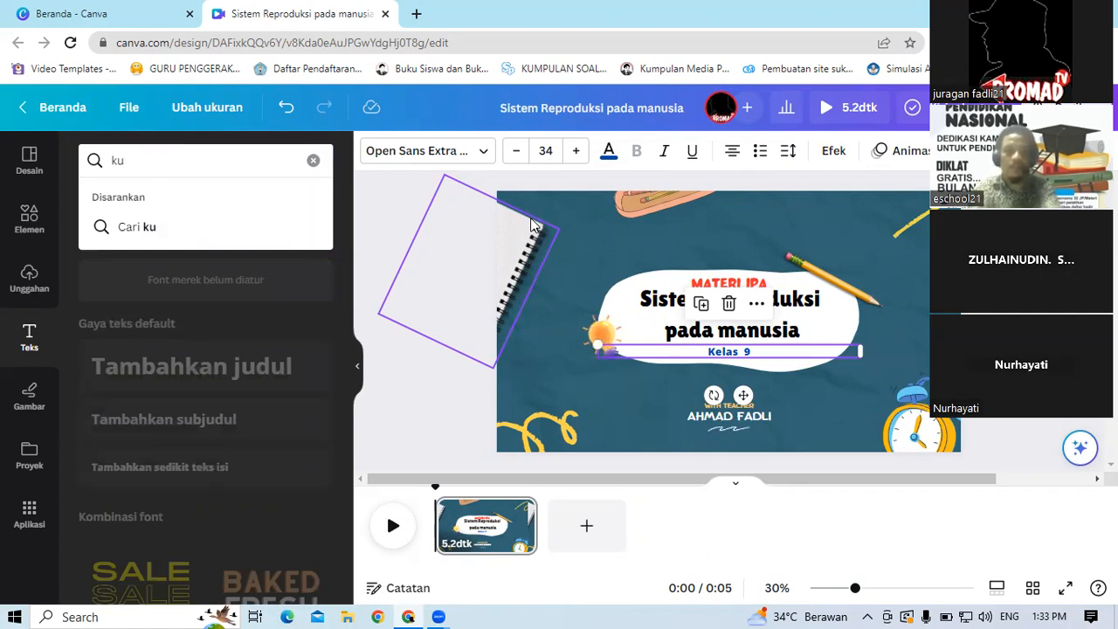
{"action": "key", "text": "BackSpace"}
{"action": "type", "text": "elua"}
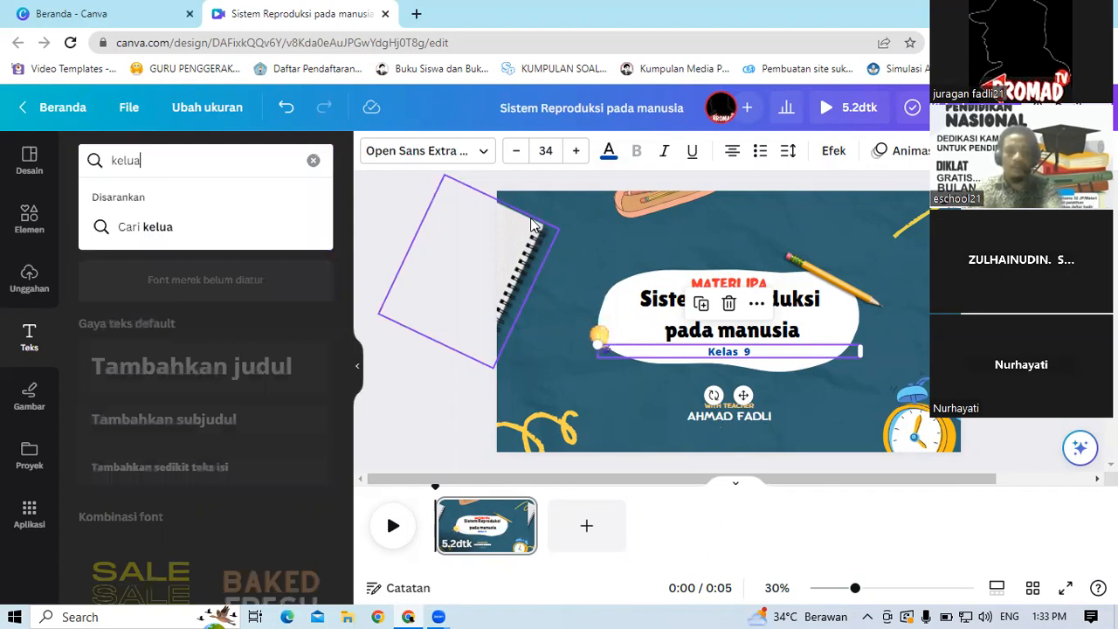
{"action": "type", "text": "rga"}
{"action": "key", "text": "Return"}
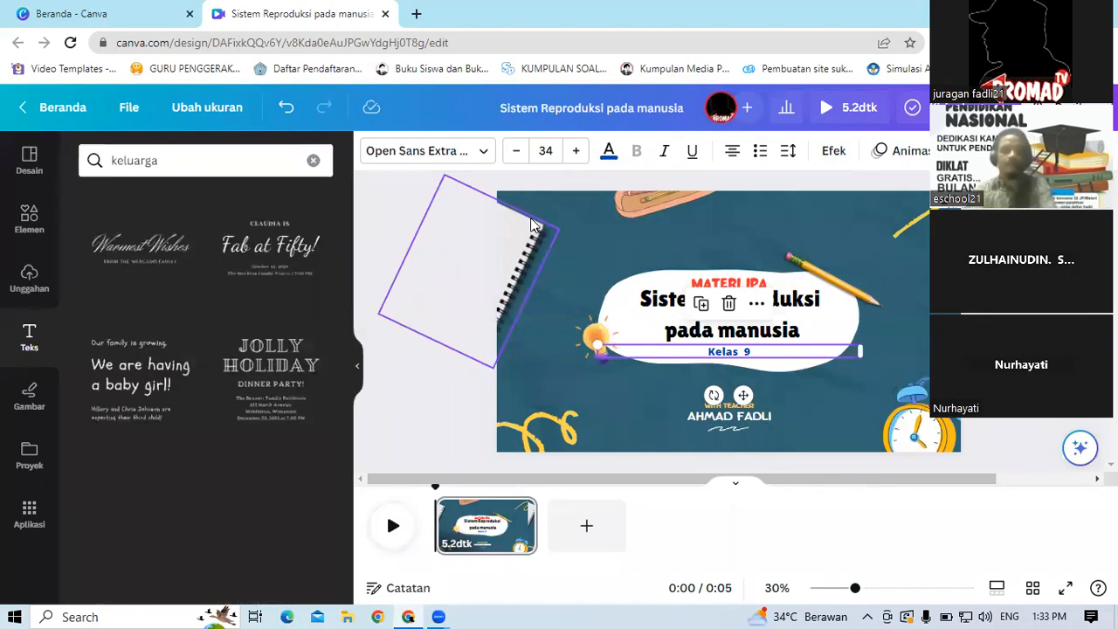
{"action": "left_click", "coordinate": [33, 399]}
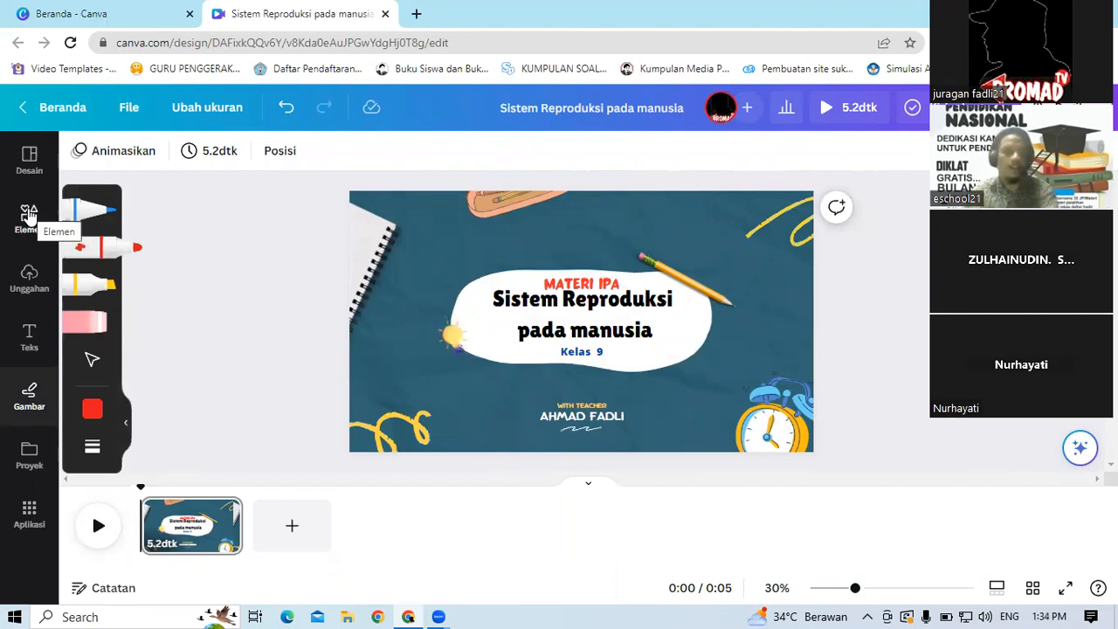
Step: Search the elements for keluarga and add a family graphic, placing it at the right end of the white title shape
{"action": "left_click", "coordinate": [29, 214]}
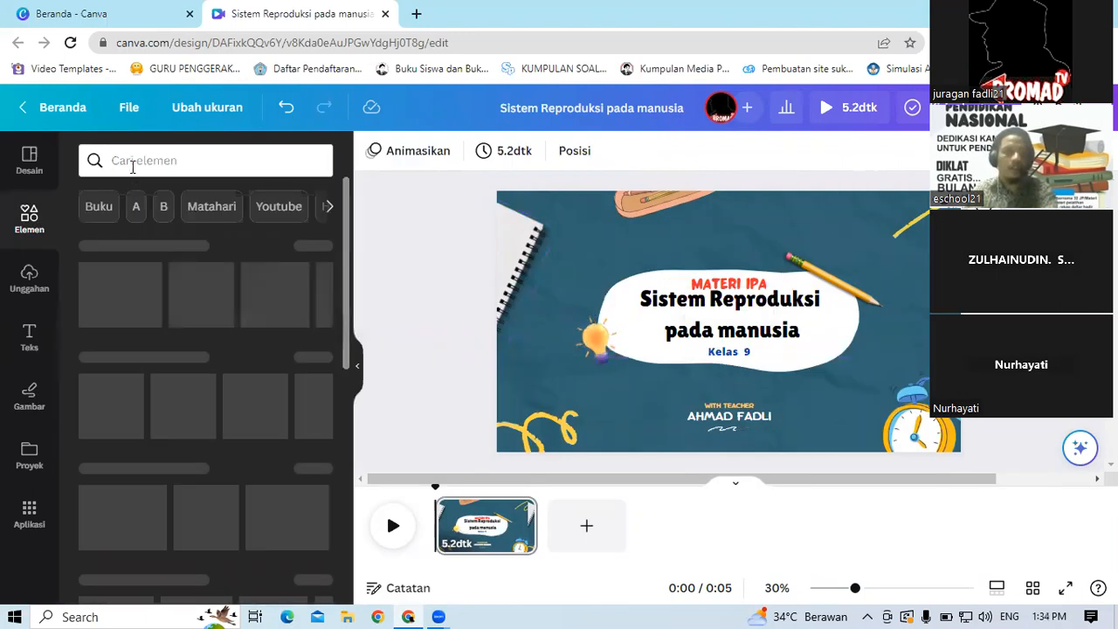
{"action": "left_click", "coordinate": [140, 161]}
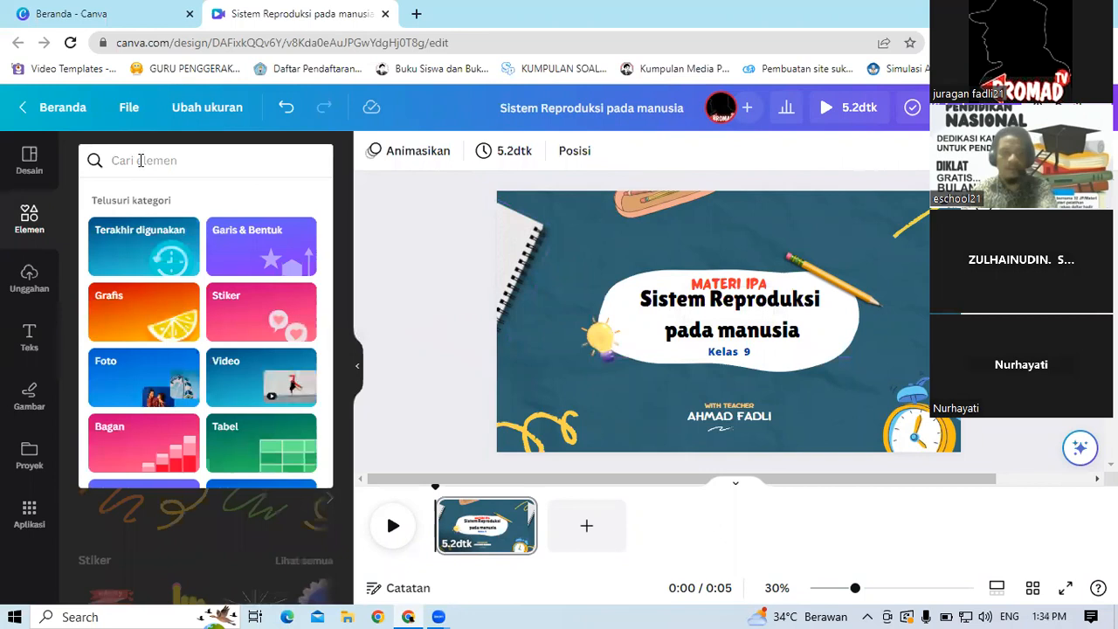
{"action": "type", "text": "kel"}
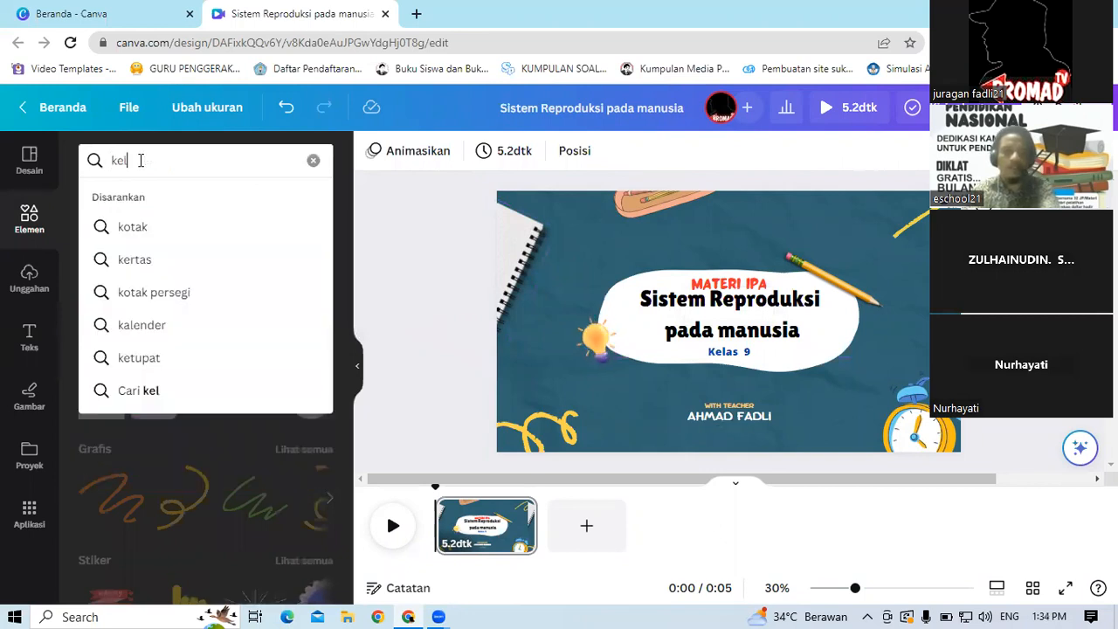
{"action": "type", "text": "uarga"}
{"action": "key", "text": "Return"}
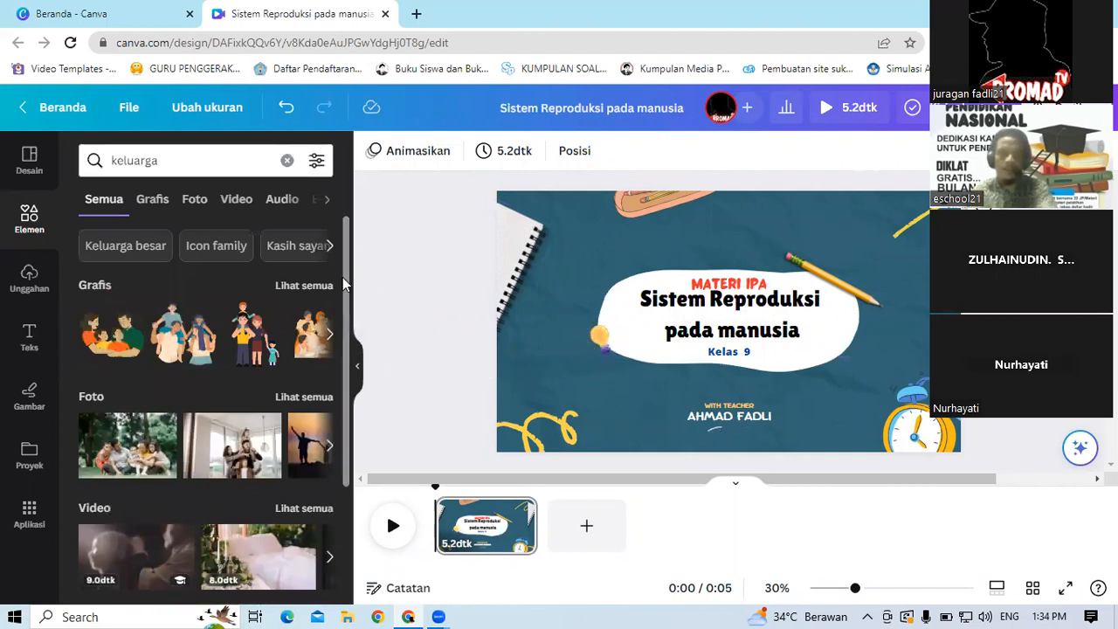
{"action": "scroll", "coordinate": [360, 402], "scroll_direction": "down", "scroll_amount": 2}
{"action": "scroll", "coordinate": [344, 241], "scroll_direction": "up", "scroll_amount": 2}
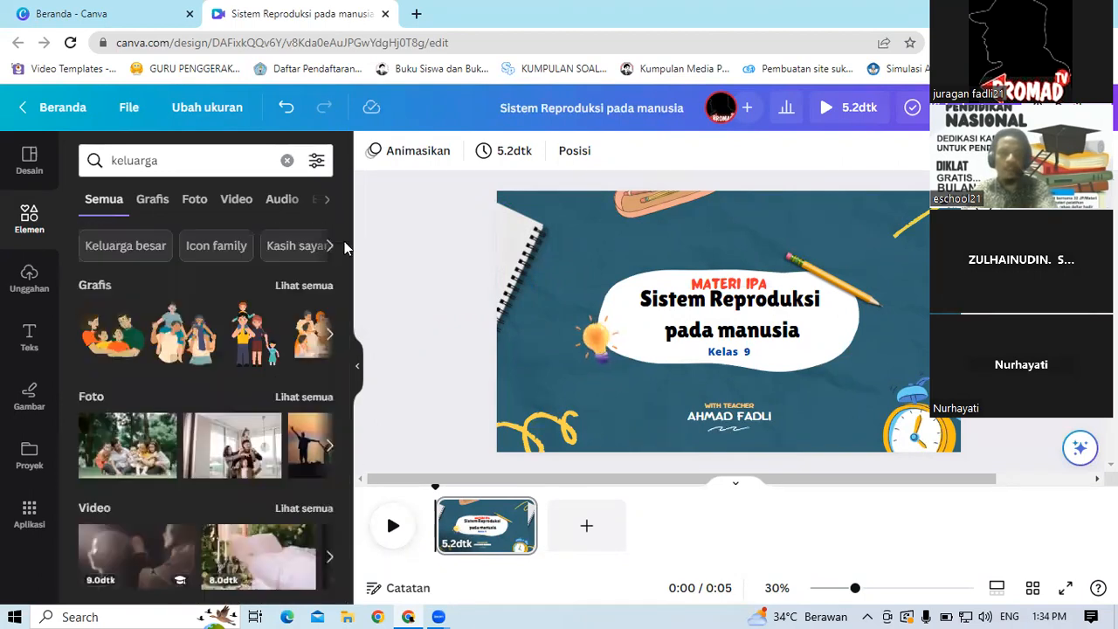
{"action": "left_click", "coordinate": [330, 337]}
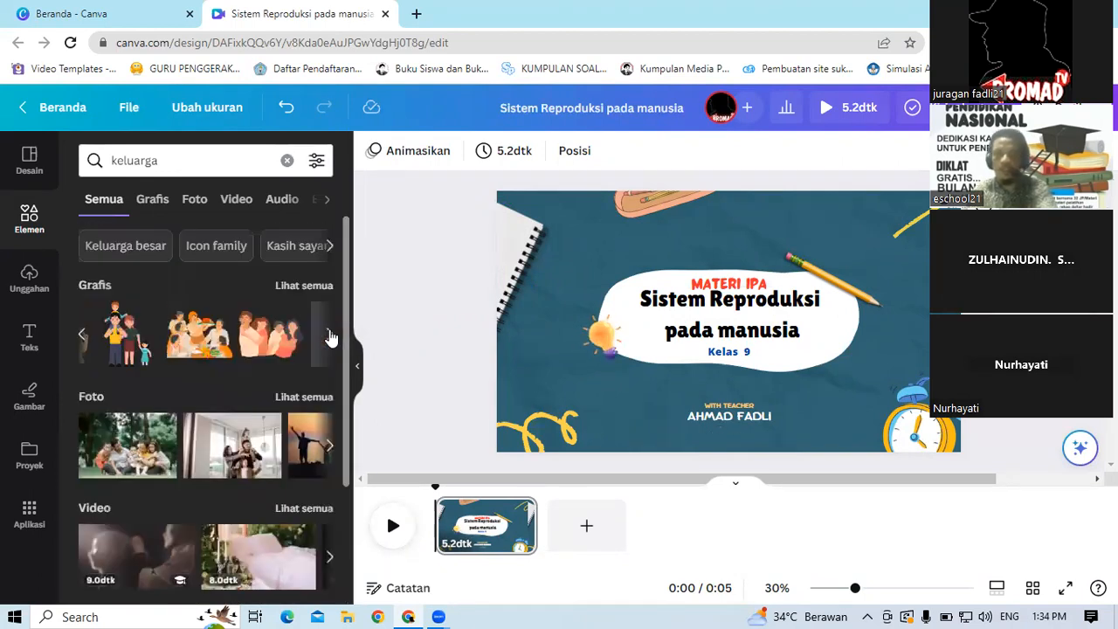
{"action": "left_click", "coordinate": [331, 338]}
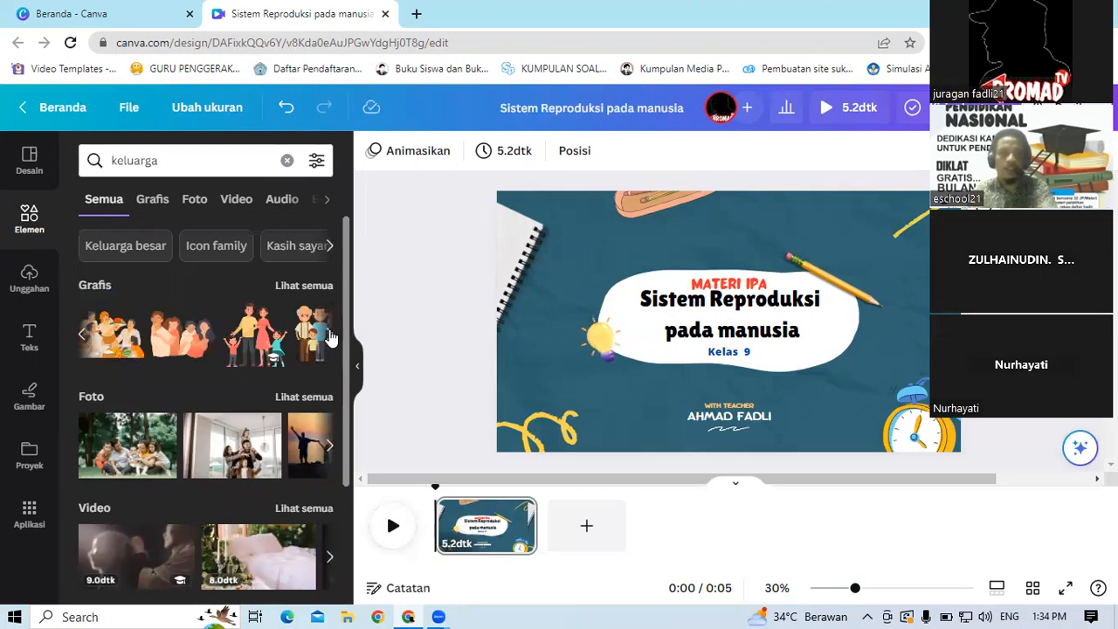
{"action": "left_click", "coordinate": [330, 337]}
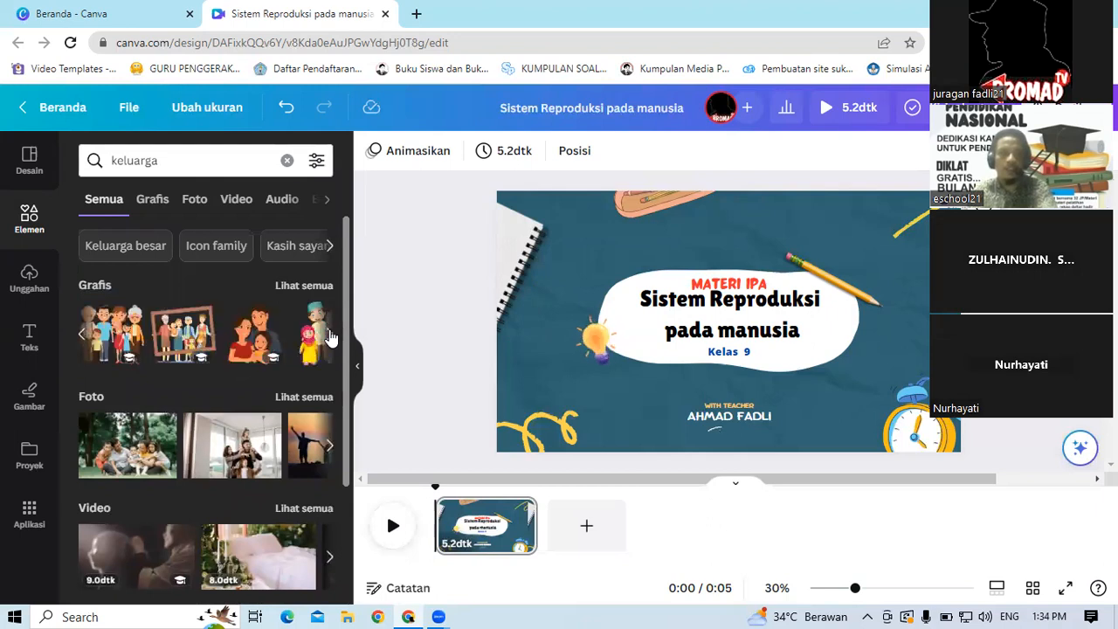
{"action": "left_click", "coordinate": [114, 334]}
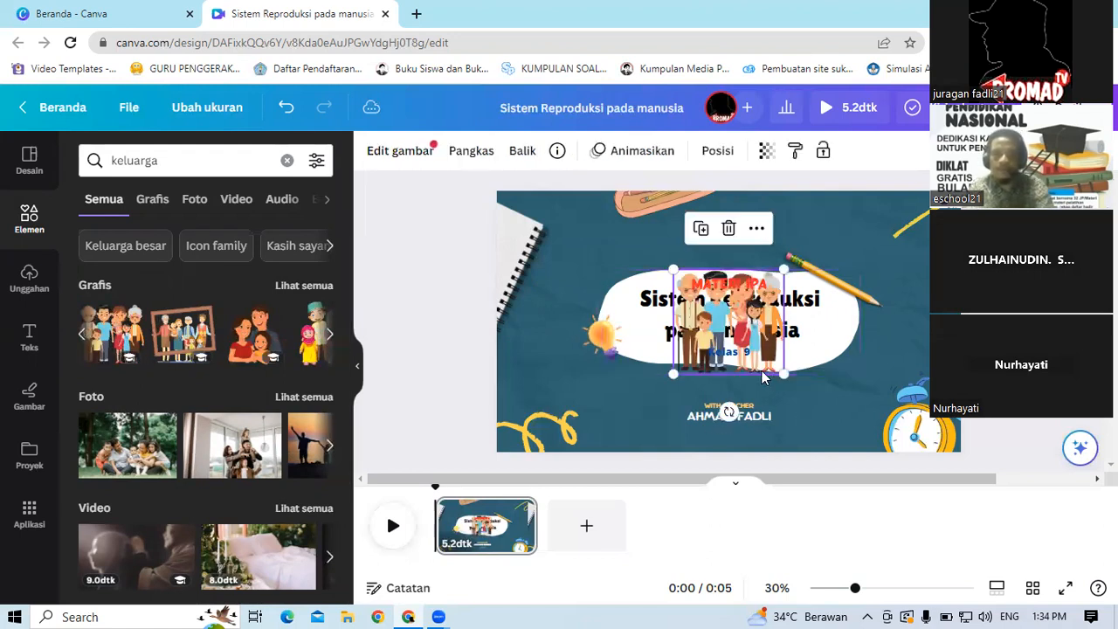
{"action": "left_click_drag", "start_coordinate": [763, 376], "coordinate": [908, 380]}
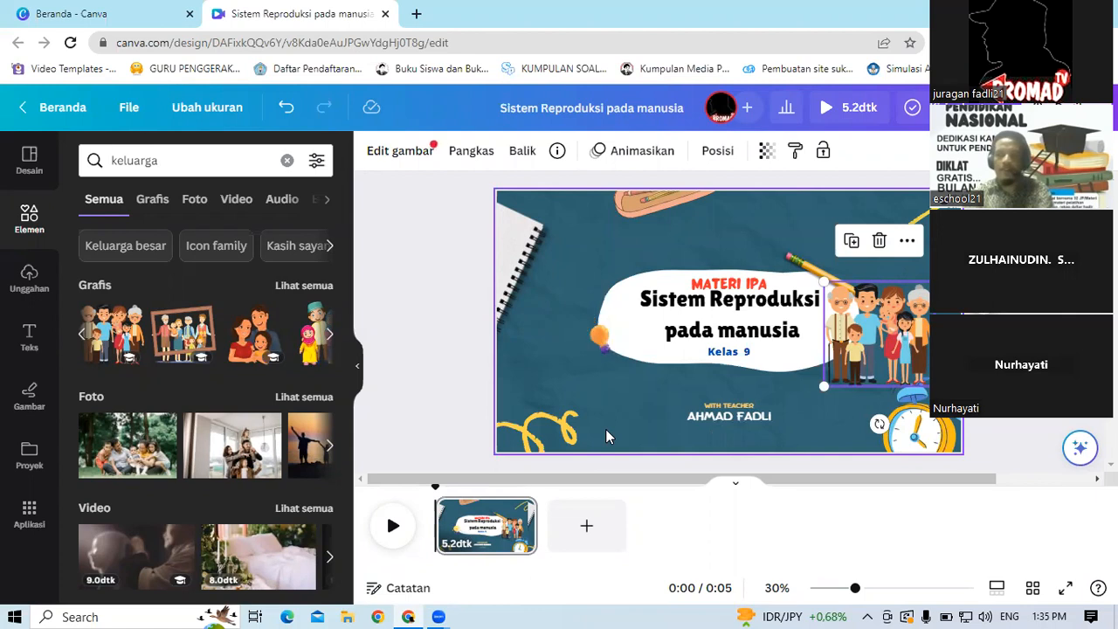
Step: Play a preview of the slide animation
{"action": "left_click", "coordinate": [422, 314]}
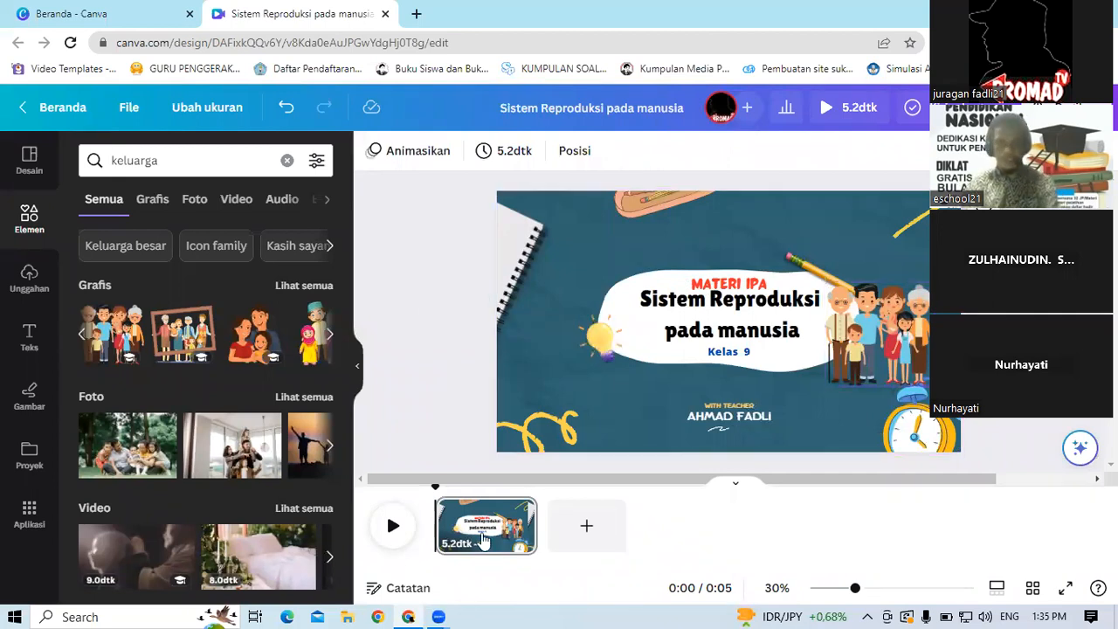
{"action": "left_click", "coordinate": [394, 528]}
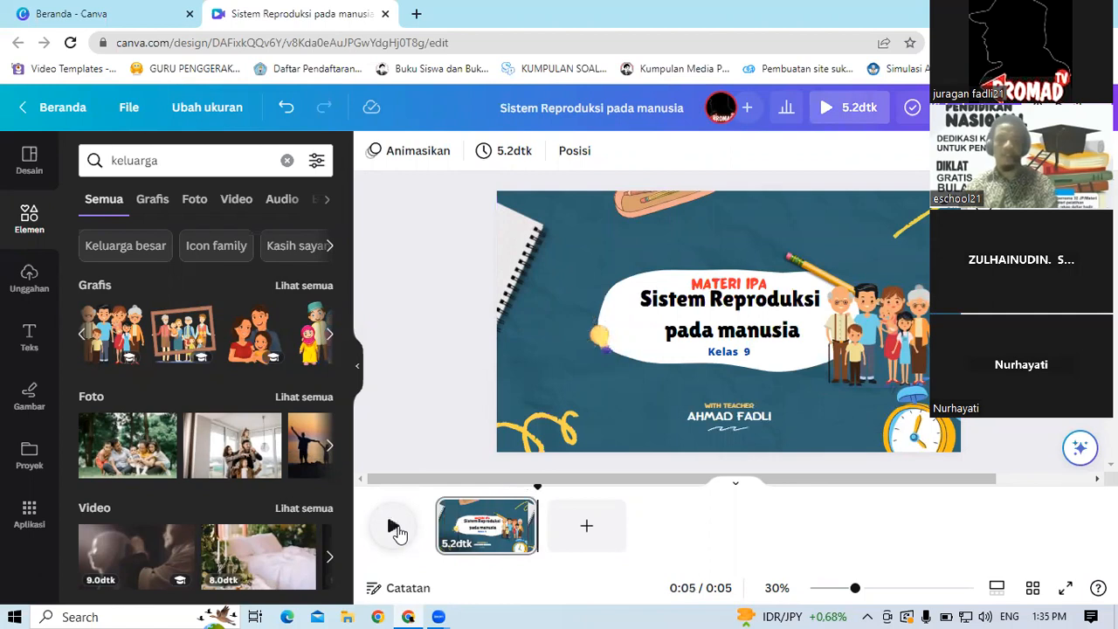
{"action": "left_click", "coordinate": [394, 529]}
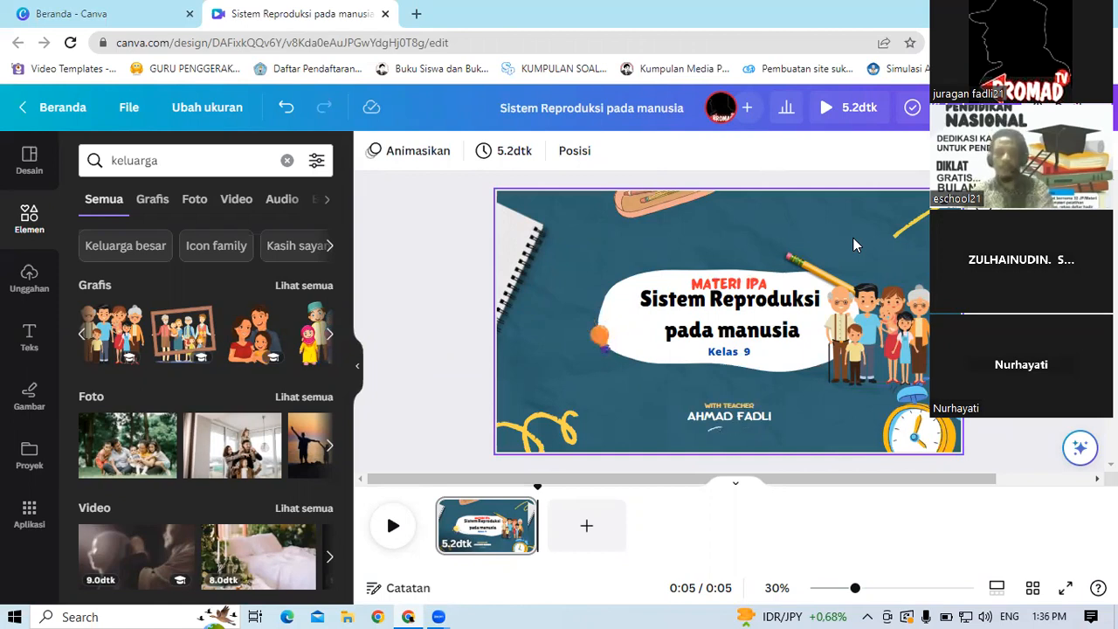
Step: Change the slide's background colour to a brown shade from the photo colours
{"action": "left_click", "coordinate": [563, 230]}
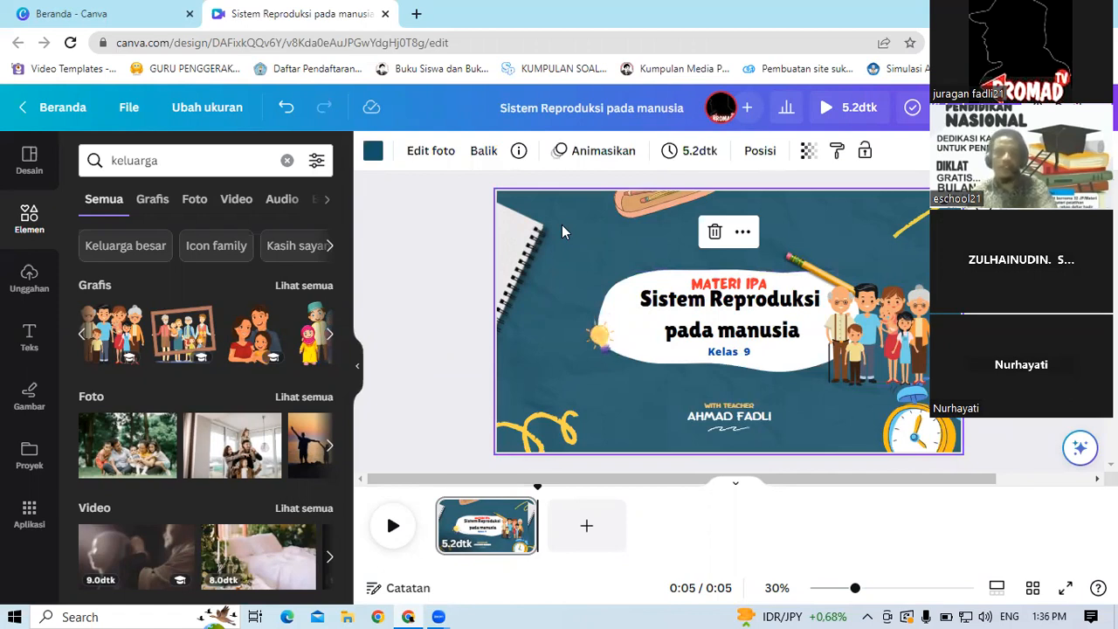
{"action": "left_click", "coordinate": [374, 155]}
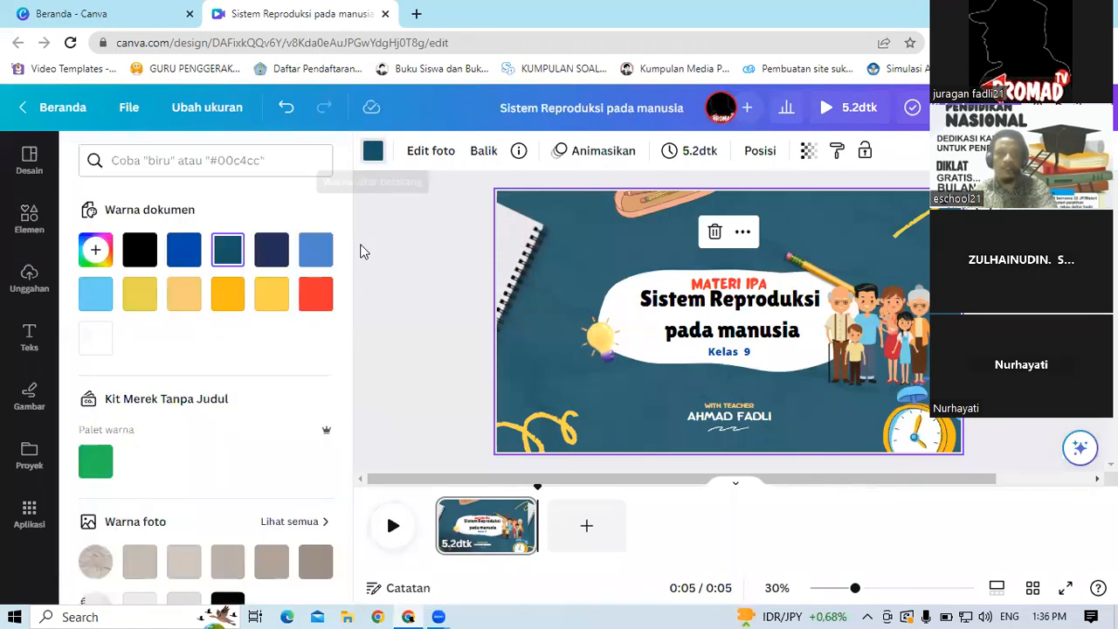
{"action": "left_click_drag", "start_coordinate": [352, 249], "coordinate": [379, 362]}
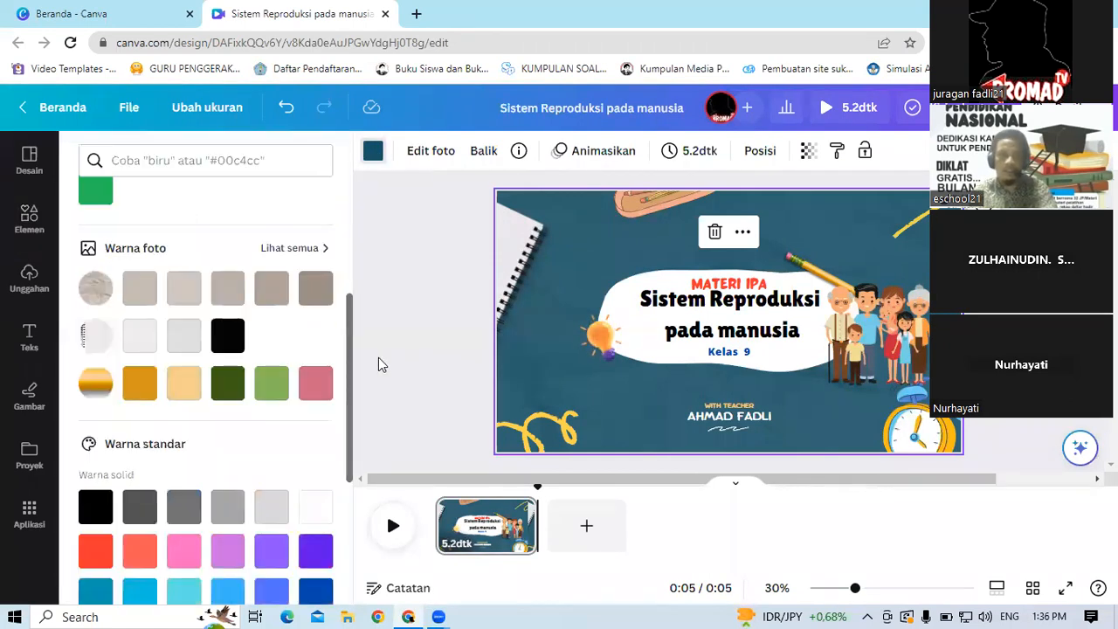
{"action": "left_click", "coordinate": [194, 335]}
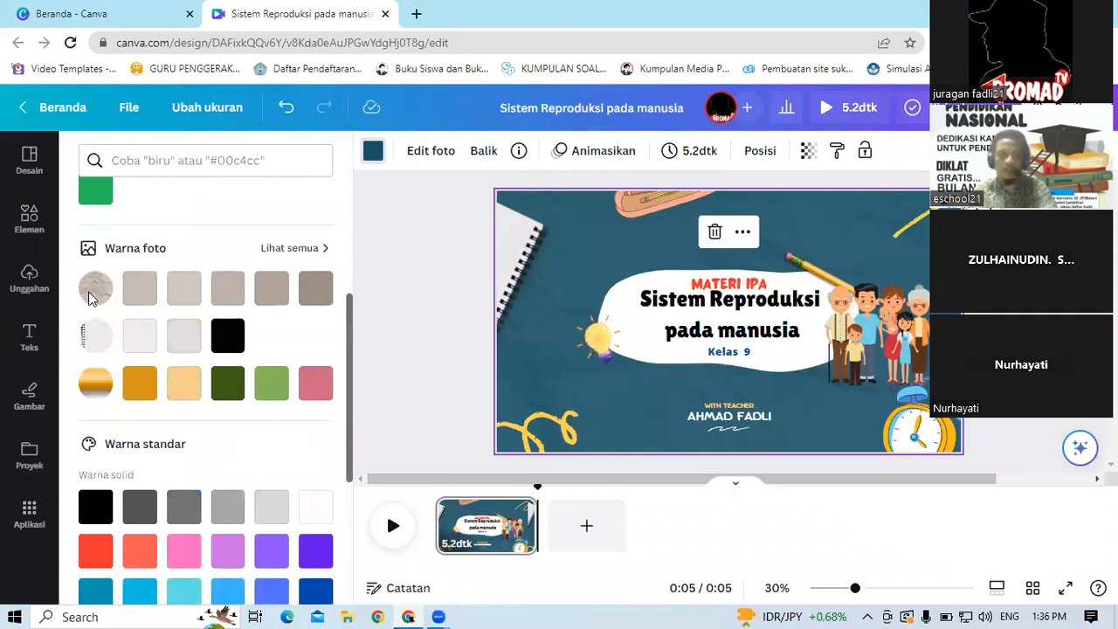
{"action": "left_click", "coordinate": [142, 290]}
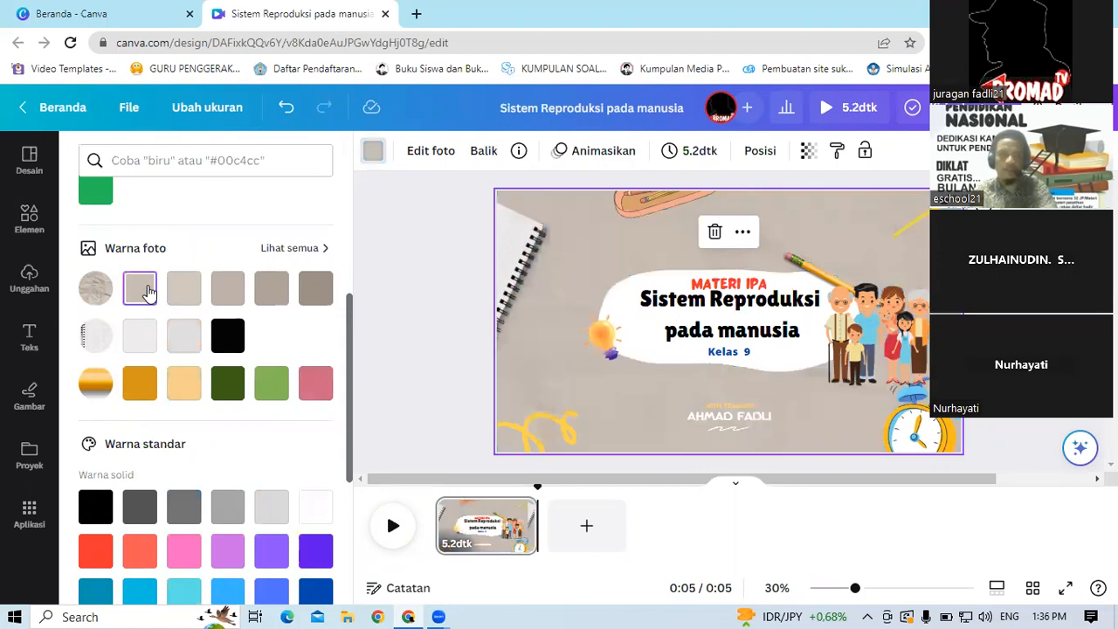
{"action": "left_click", "coordinate": [317, 255]}
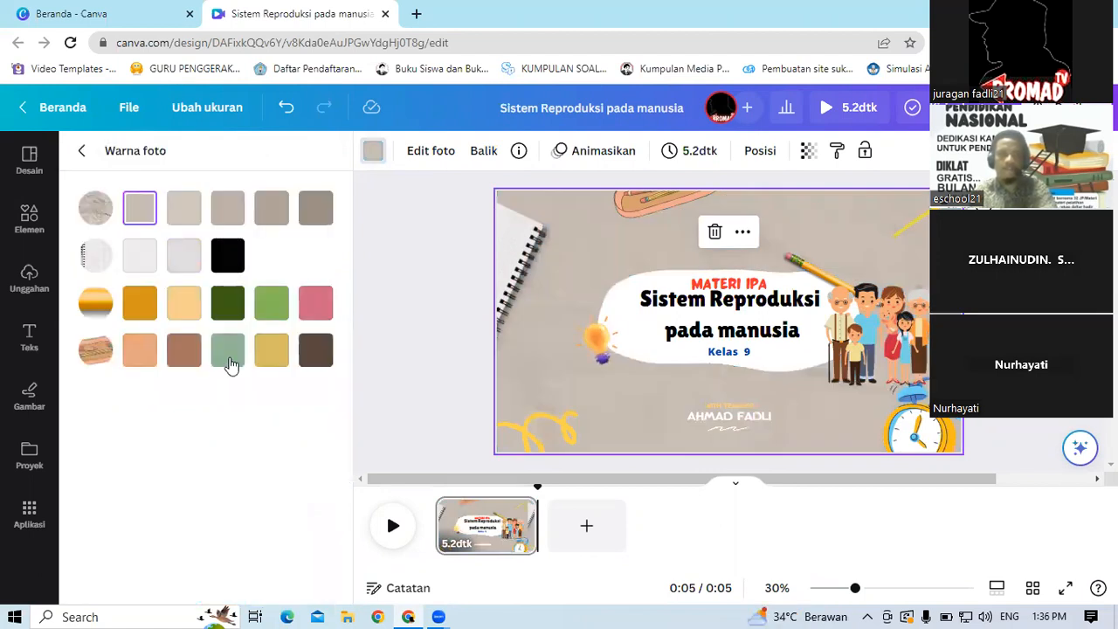
{"action": "left_click", "coordinate": [230, 363]}
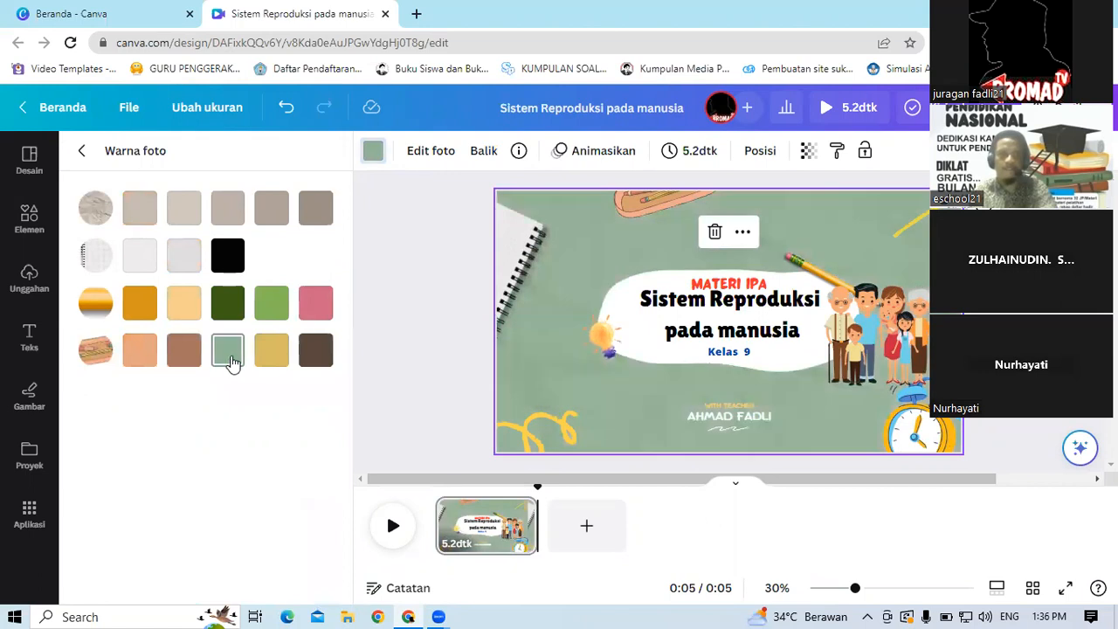
{"action": "left_click", "coordinate": [272, 360]}
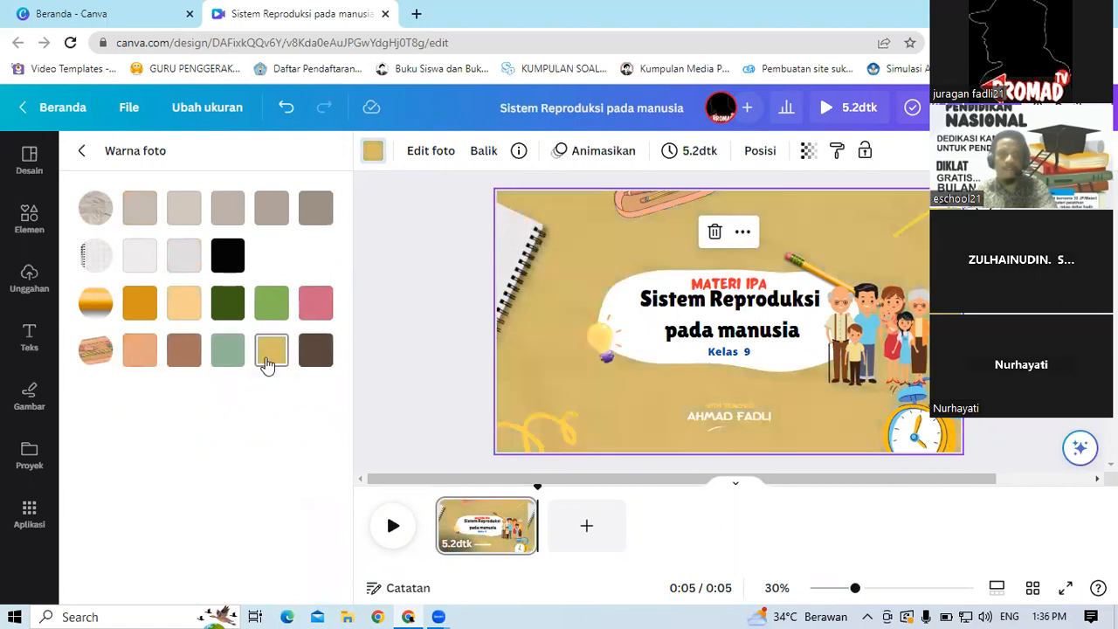
{"action": "left_click", "coordinate": [185, 356]}
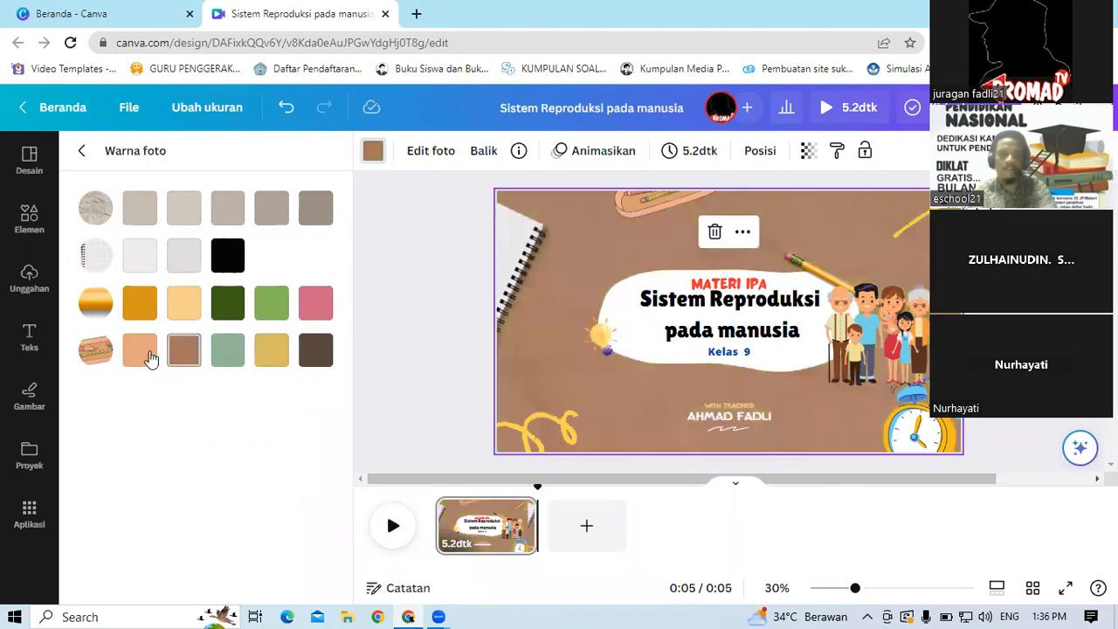
Step: Change the slide's background colour to a light peach shade from the photo colours
{"action": "left_click", "coordinate": [150, 358]}
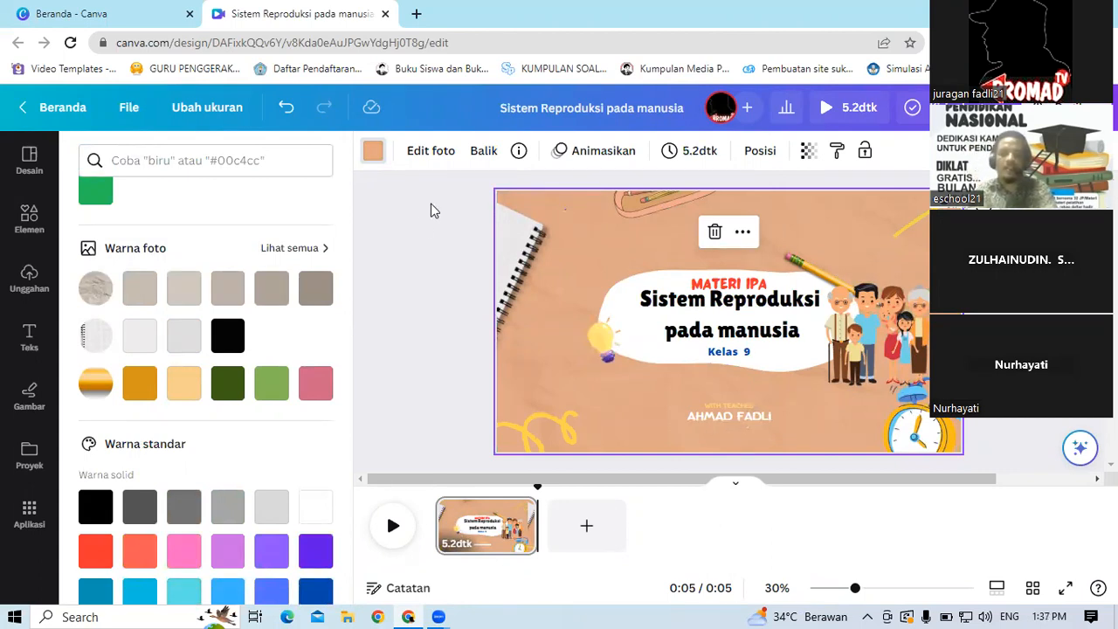
{"action": "left_click", "coordinate": [567, 225]}
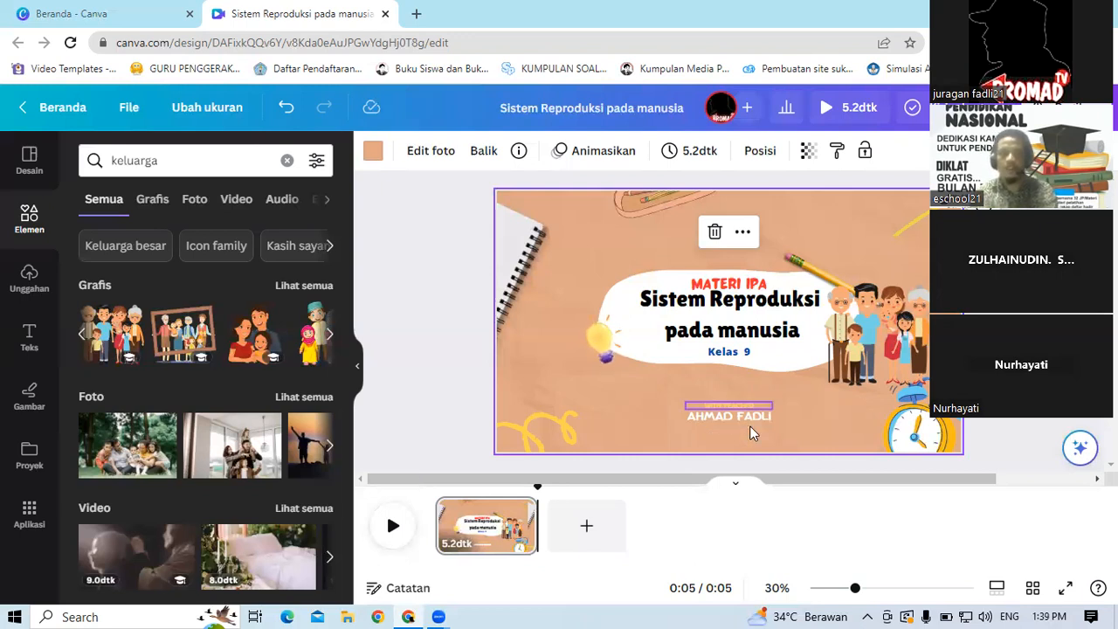
{"action": "left_click", "coordinate": [391, 365]}
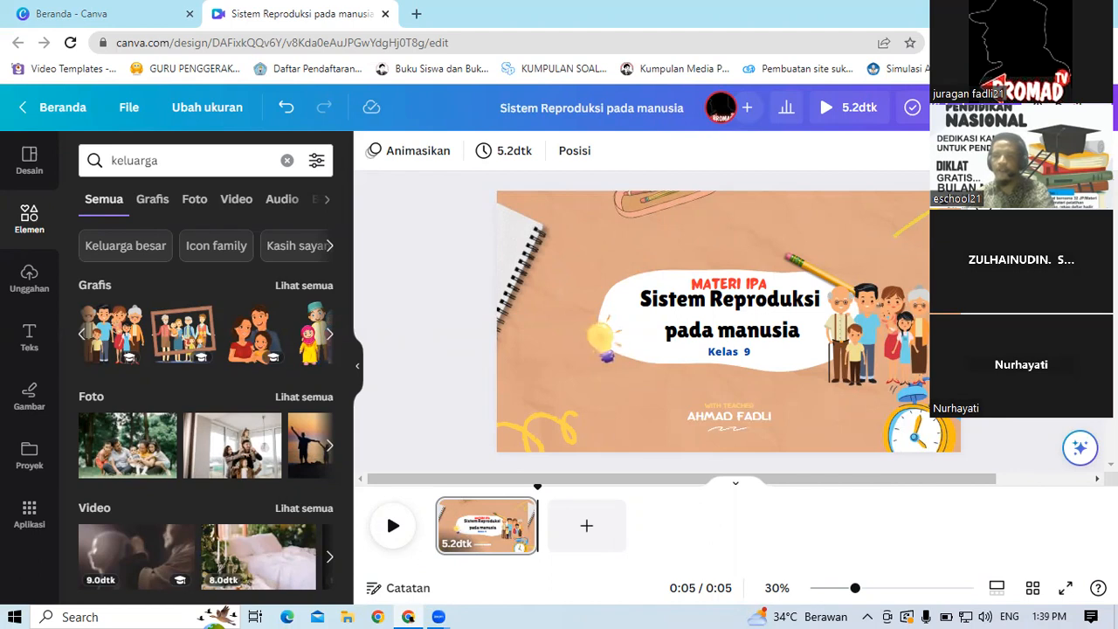
{"action": "left_click", "coordinate": [587, 530]}
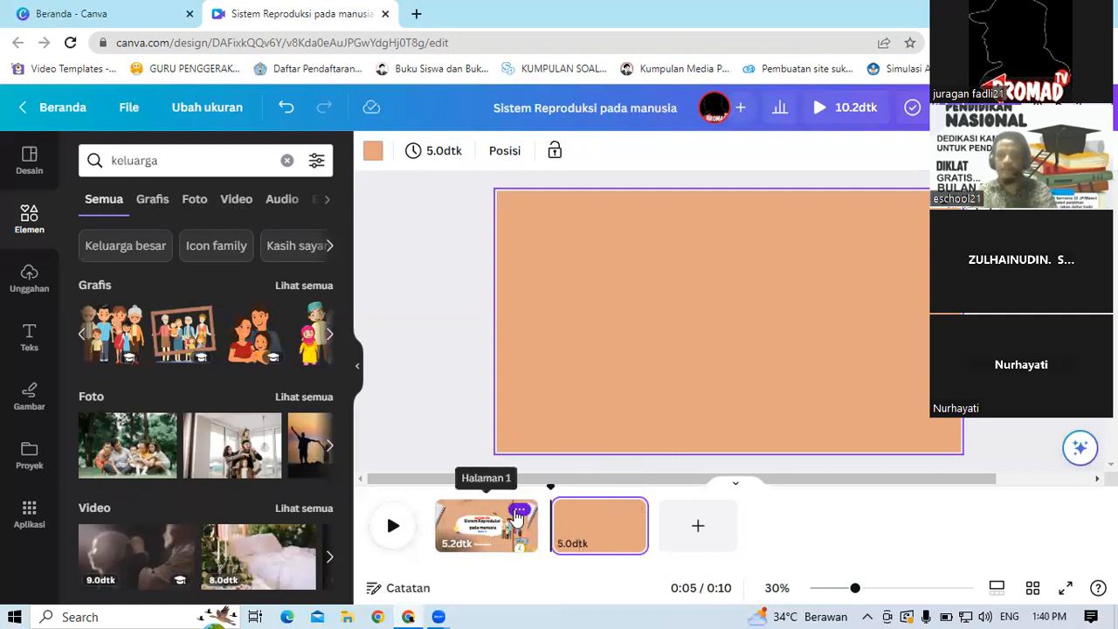
{"action": "left_click", "coordinate": [519, 511]}
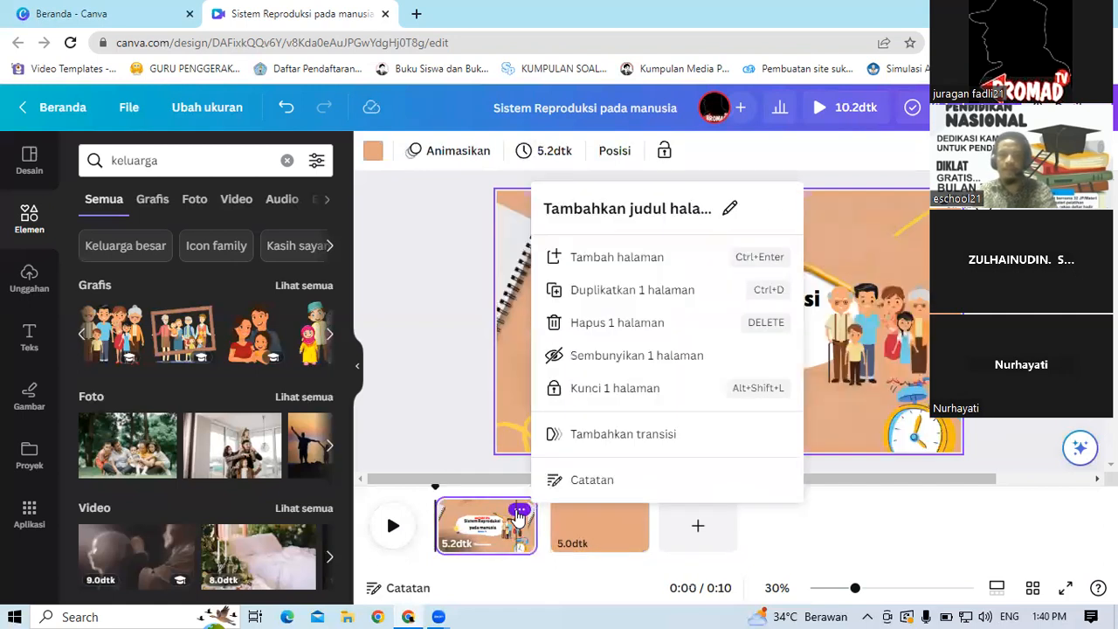
{"action": "left_click", "coordinate": [620, 530]}
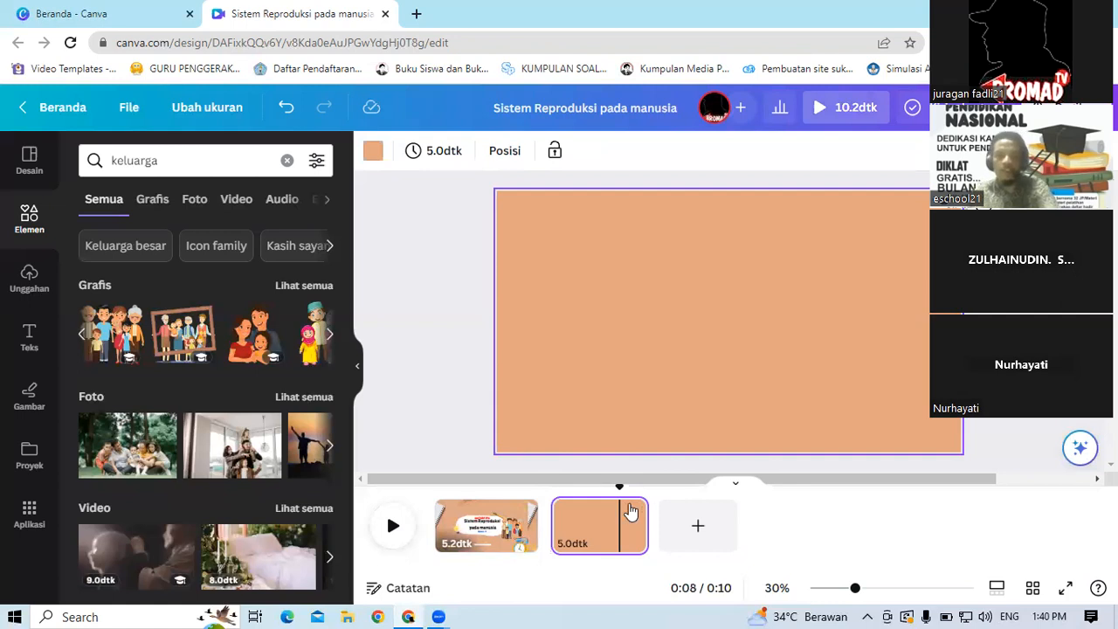
{"action": "left_click", "coordinate": [629, 516]}
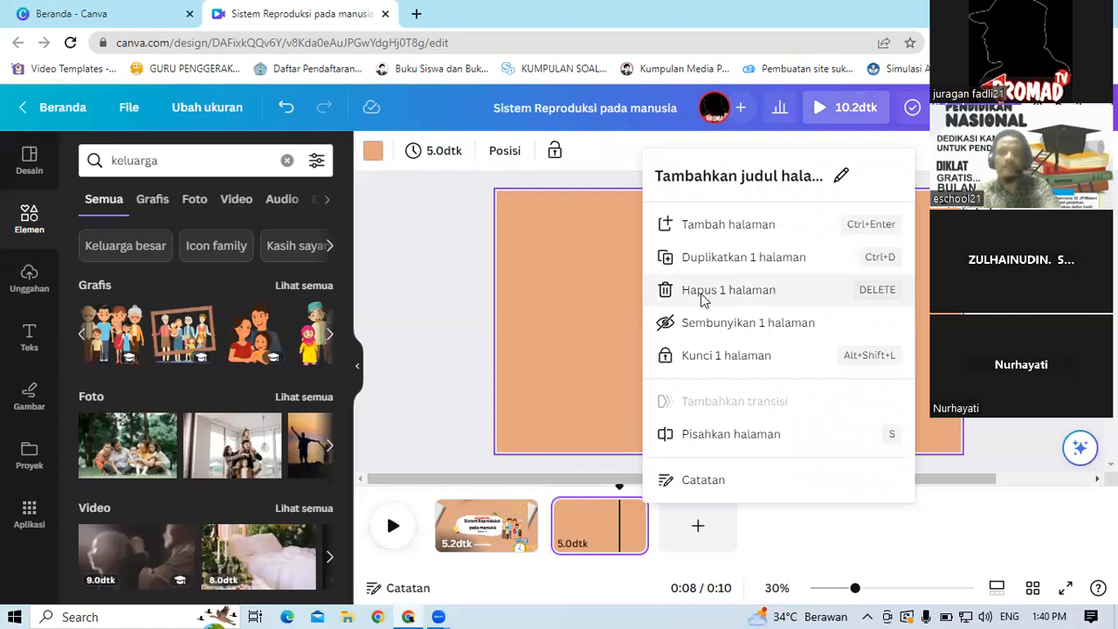
{"action": "key", "text": "Delete"}
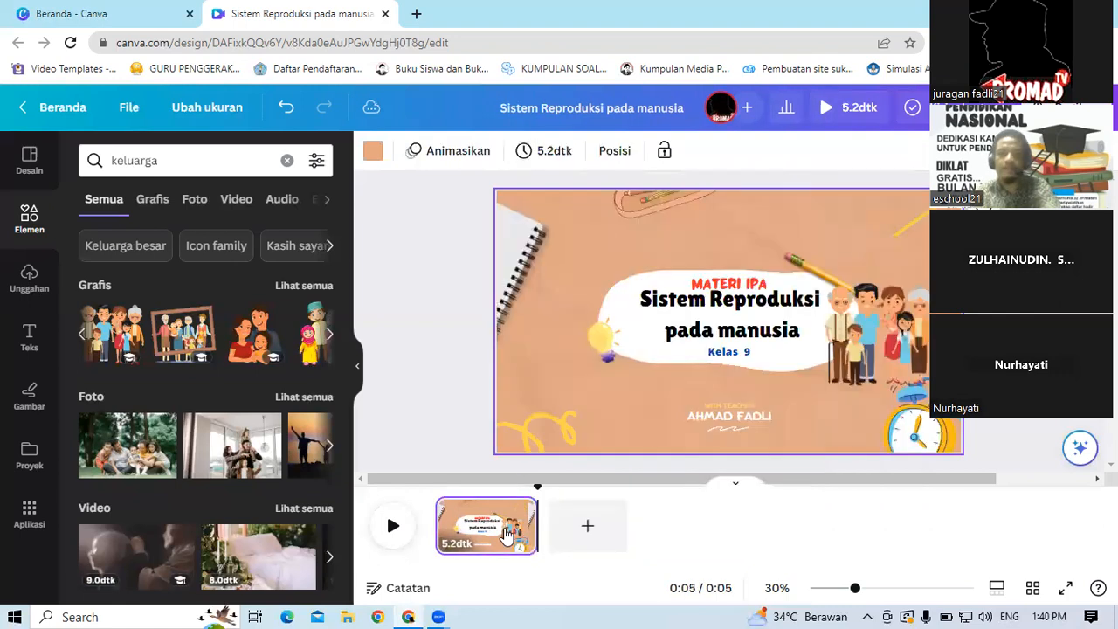
Step: Duplicate the title slide to create a second page
{"action": "left_click", "coordinate": [504, 530]}
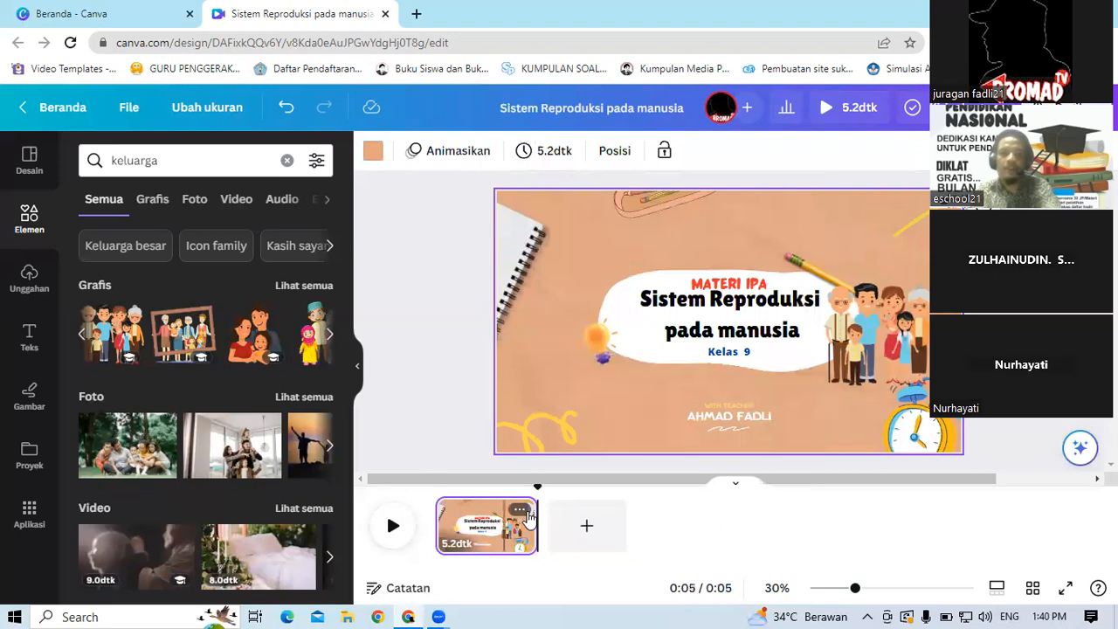
{"action": "left_click", "coordinate": [520, 510]}
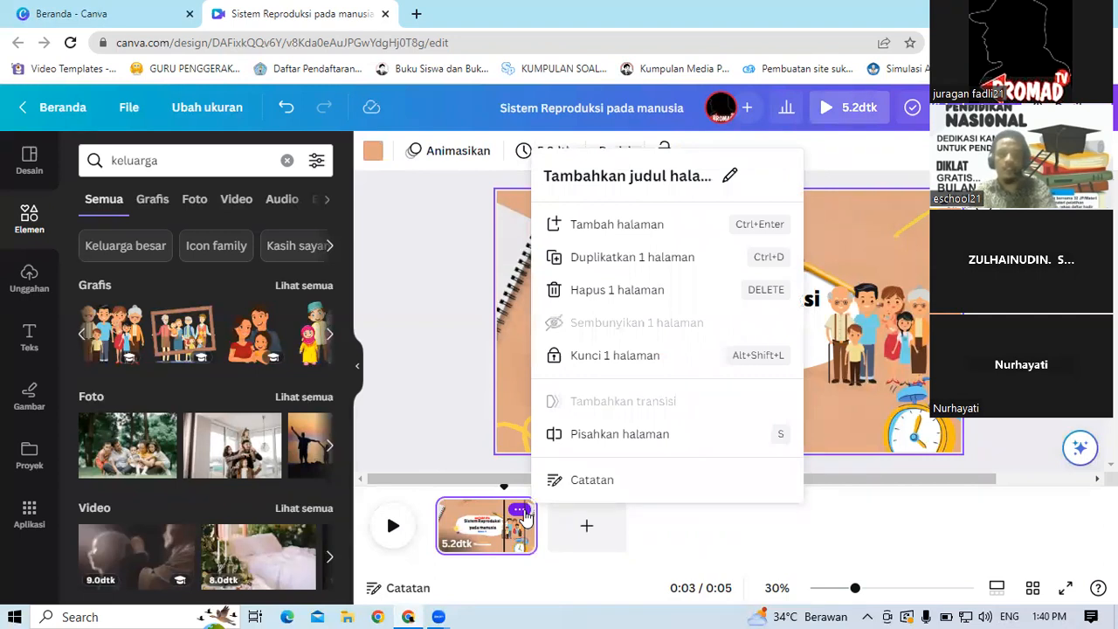
{"action": "left_click", "coordinate": [594, 271]}
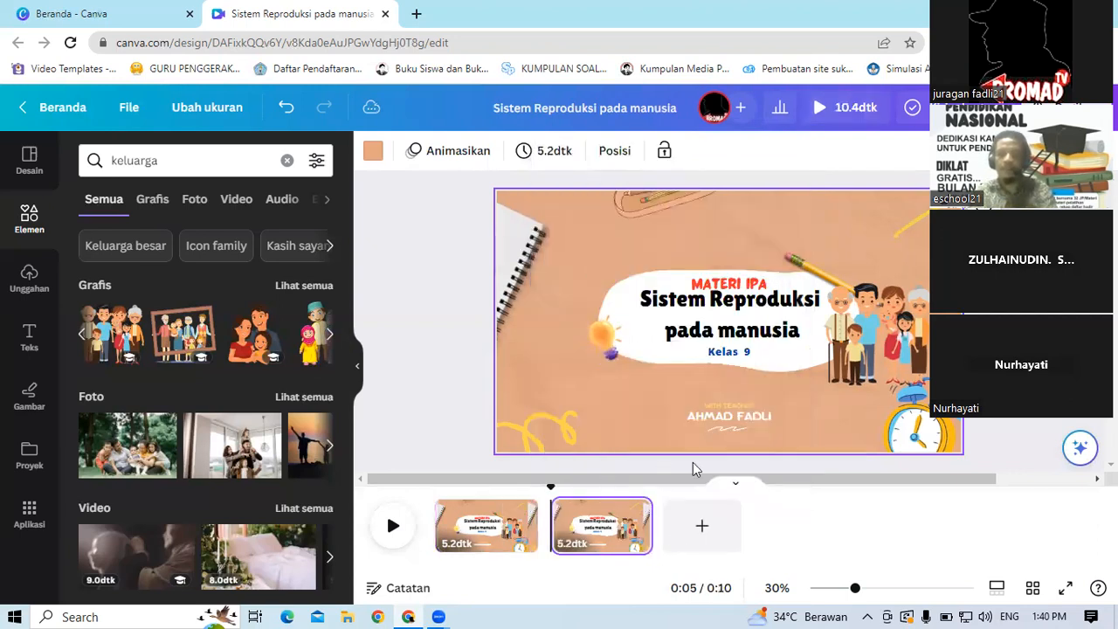
{"action": "mouse_move", "coordinate": [619, 517]}
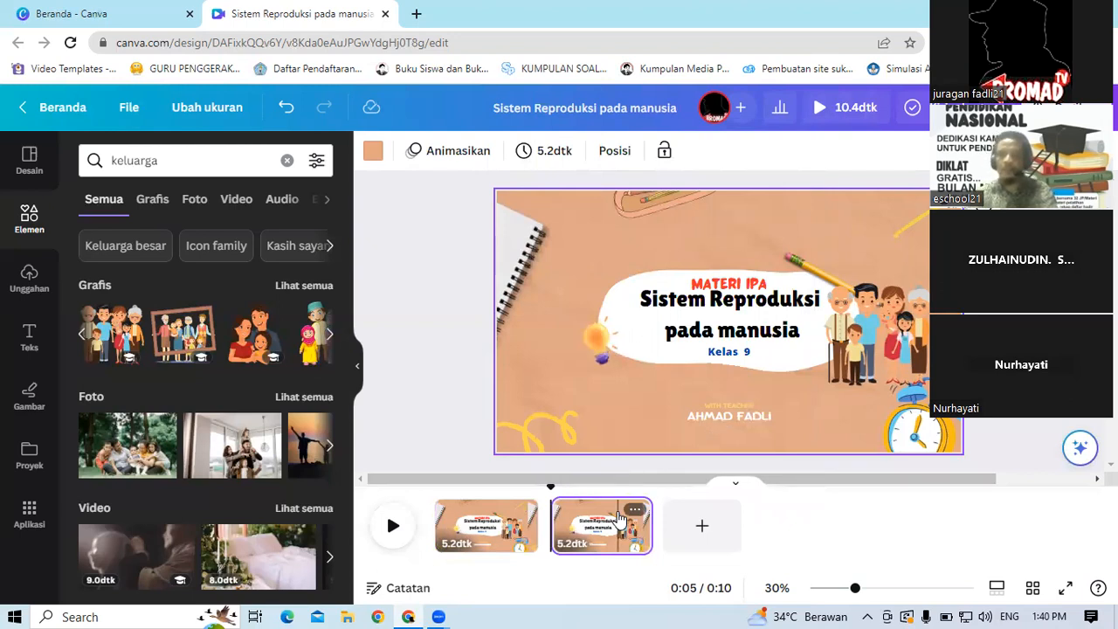
Step: Select and delete the title shape, its texts, the bulb and the family graphic from the second slide
{"action": "left_click", "coordinate": [909, 323]}
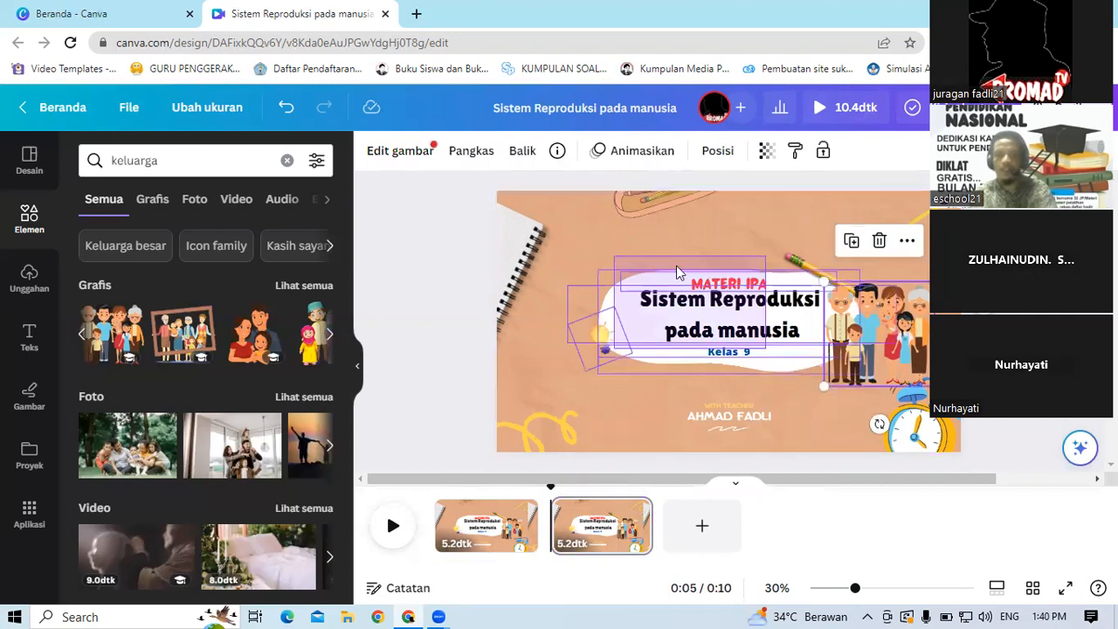
{"action": "key", "text": "Escape"}
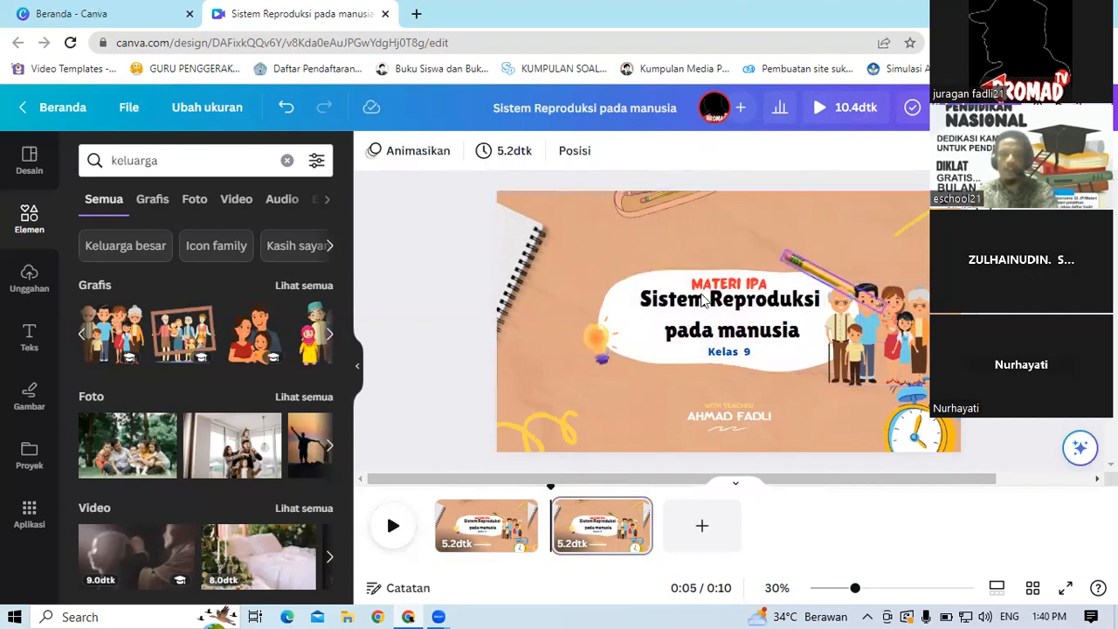
{"action": "left_click", "coordinate": [710, 299]}
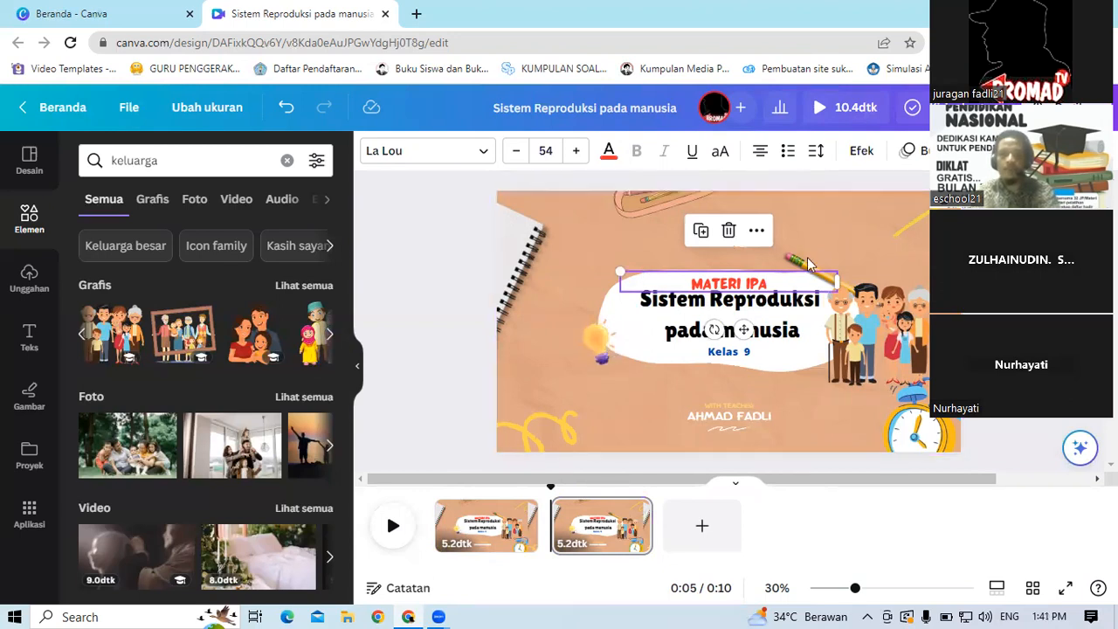
{"action": "left_click", "coordinate": [769, 306]}
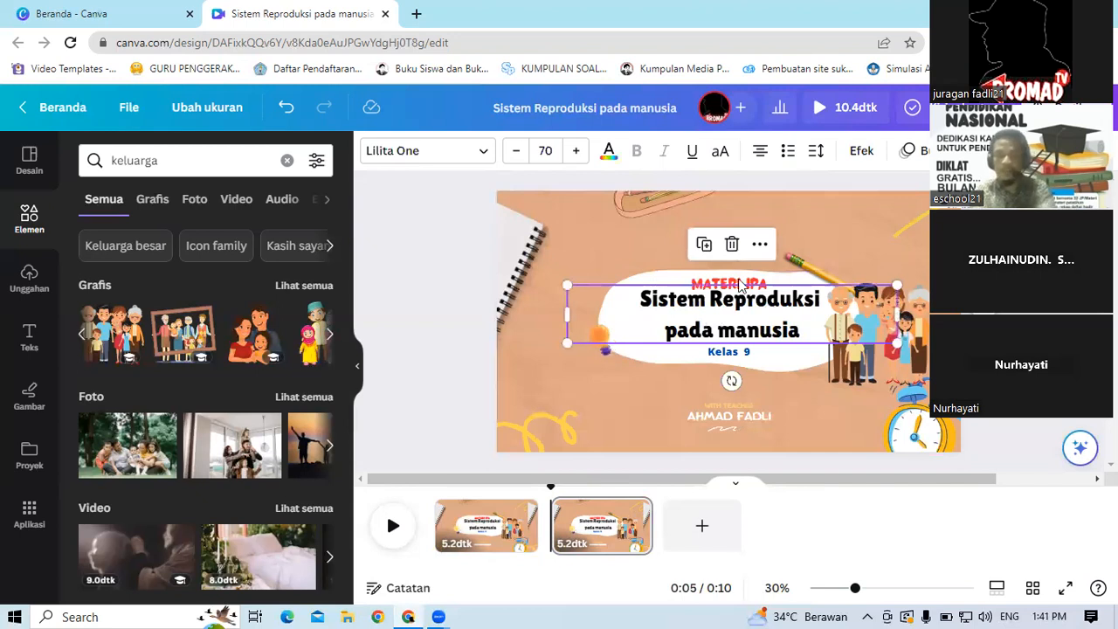
{"action": "left_click", "coordinate": [611, 257]}
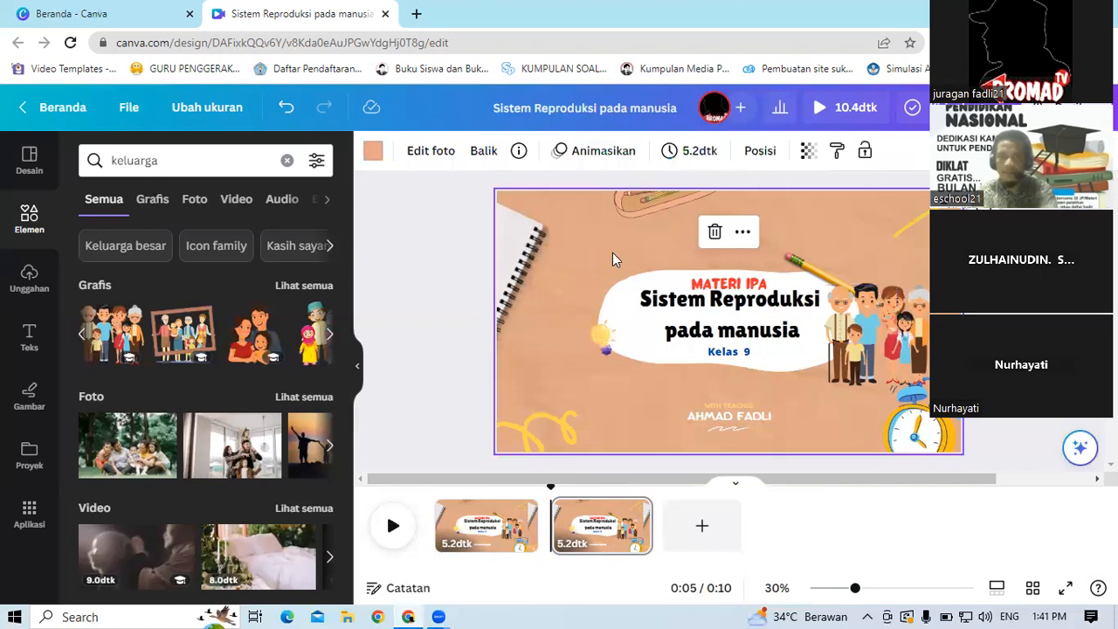
{"action": "mouse_move", "coordinate": [612, 253]}
{"action": "left_mouse_down"}
{"action": "mouse_move", "coordinate": [786, 367]}
{"action": "mouse_move", "coordinate": [877, 375]}
{"action": "left_mouse_up"}
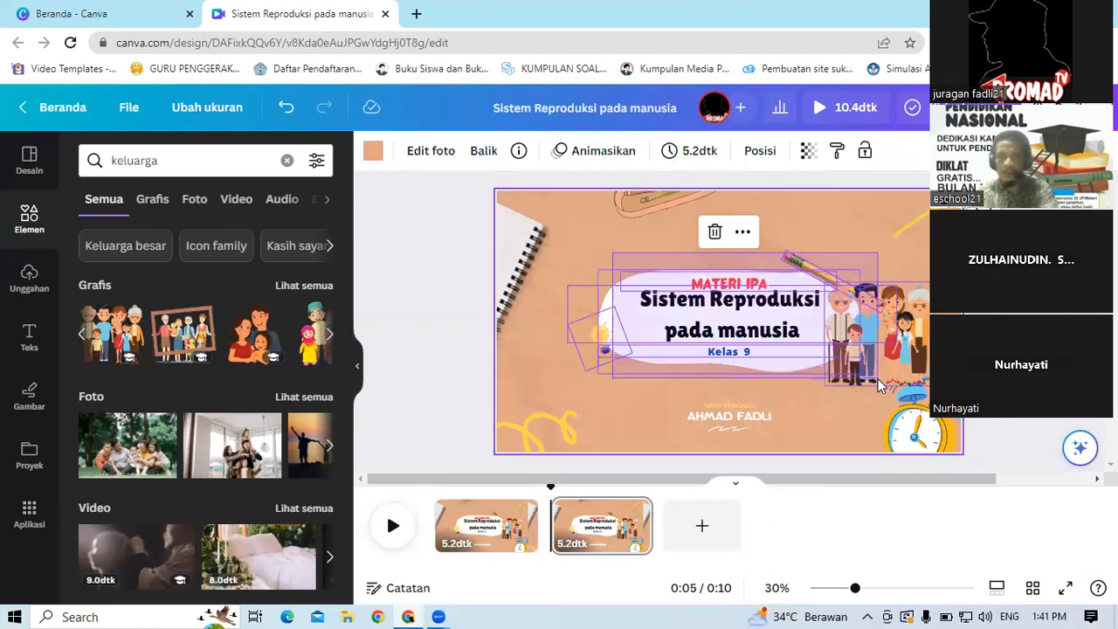
{"action": "left_click_drag", "start_coordinate": [879, 384], "coordinate": [879, 384]}
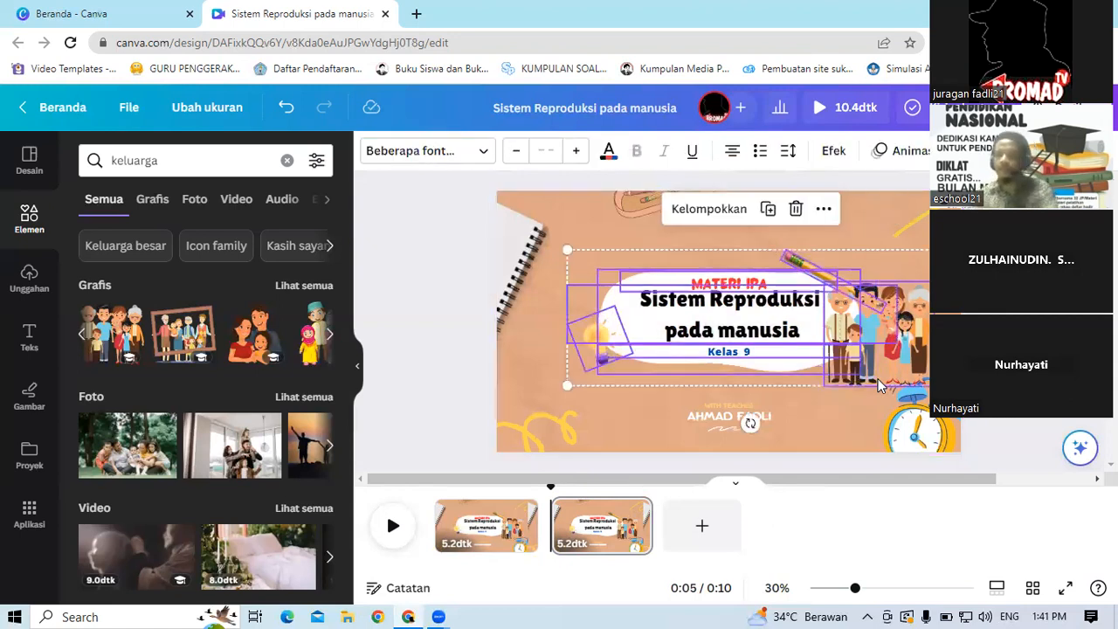
{"action": "key", "text": "Delete"}
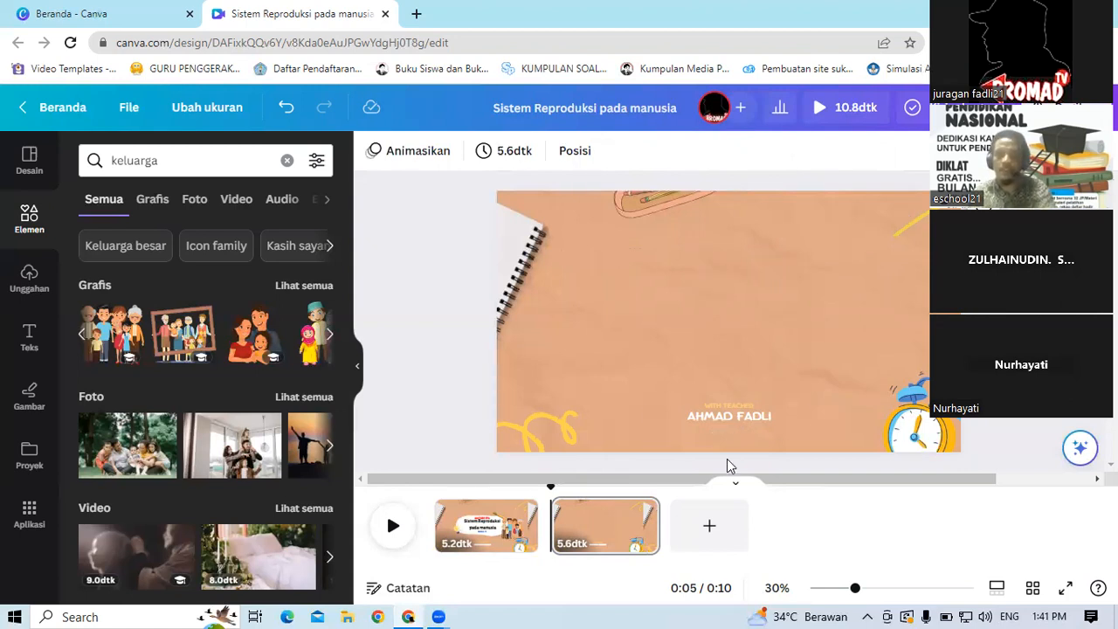
{"action": "left_click", "coordinate": [747, 421]}
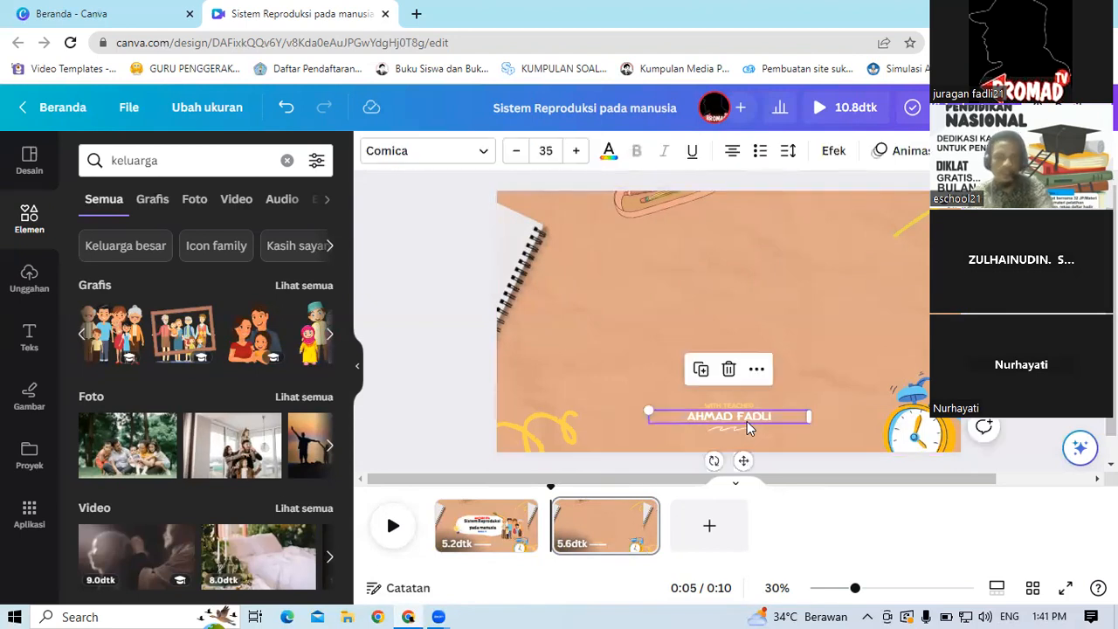
{"action": "key", "text": "Delete"}
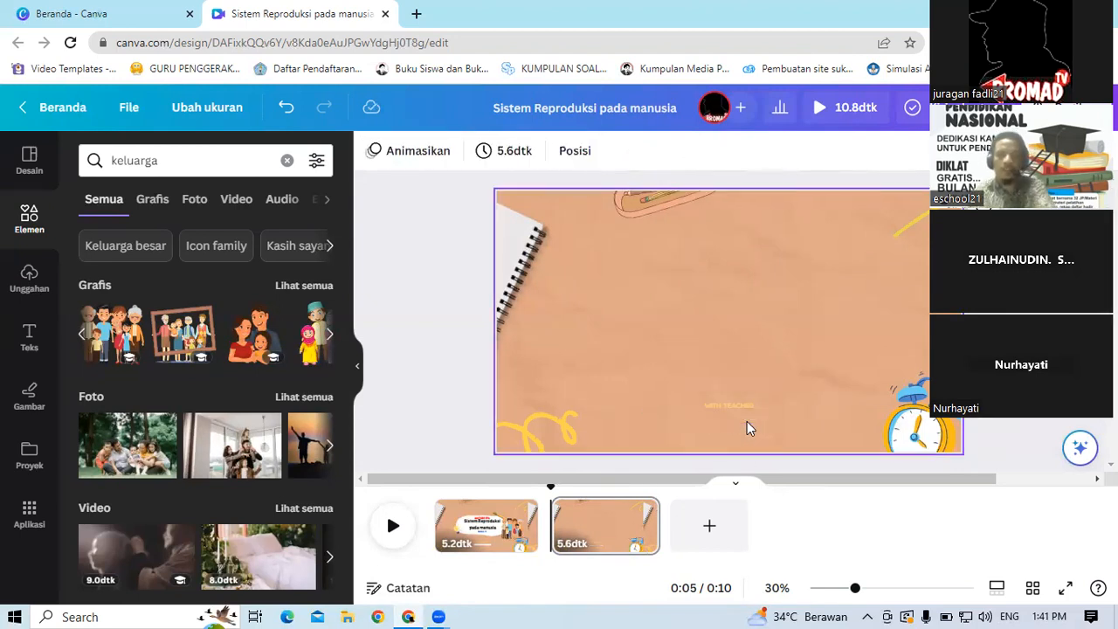
{"action": "key", "text": "ctrl+z"}
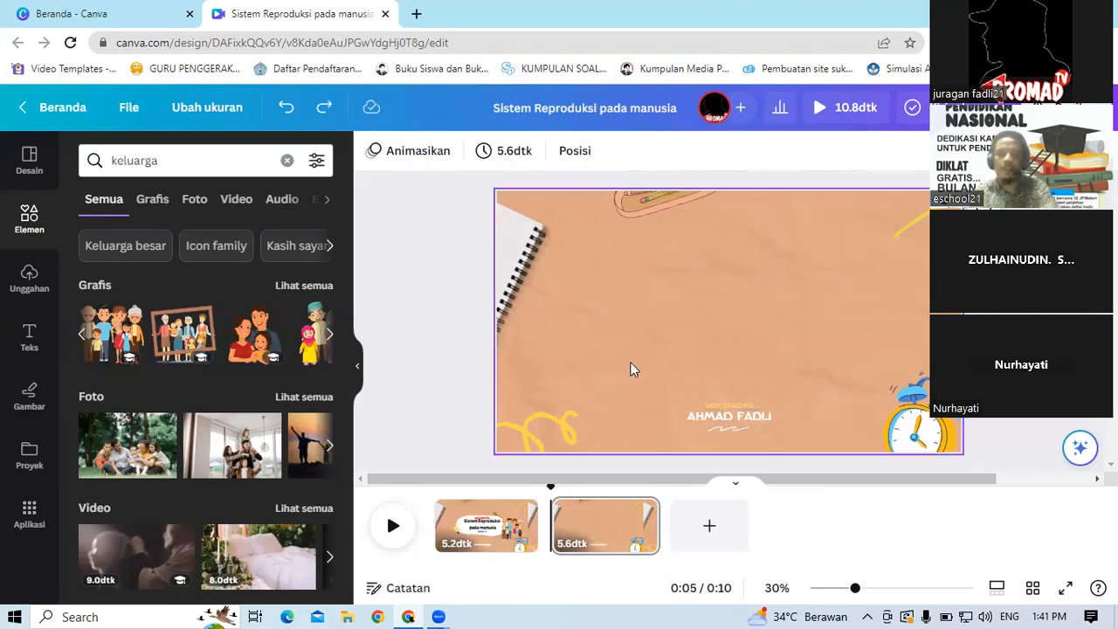
Step: Change the second slide's background colour to a golden orange from the photo colours
{"action": "left_click", "coordinate": [769, 302]}
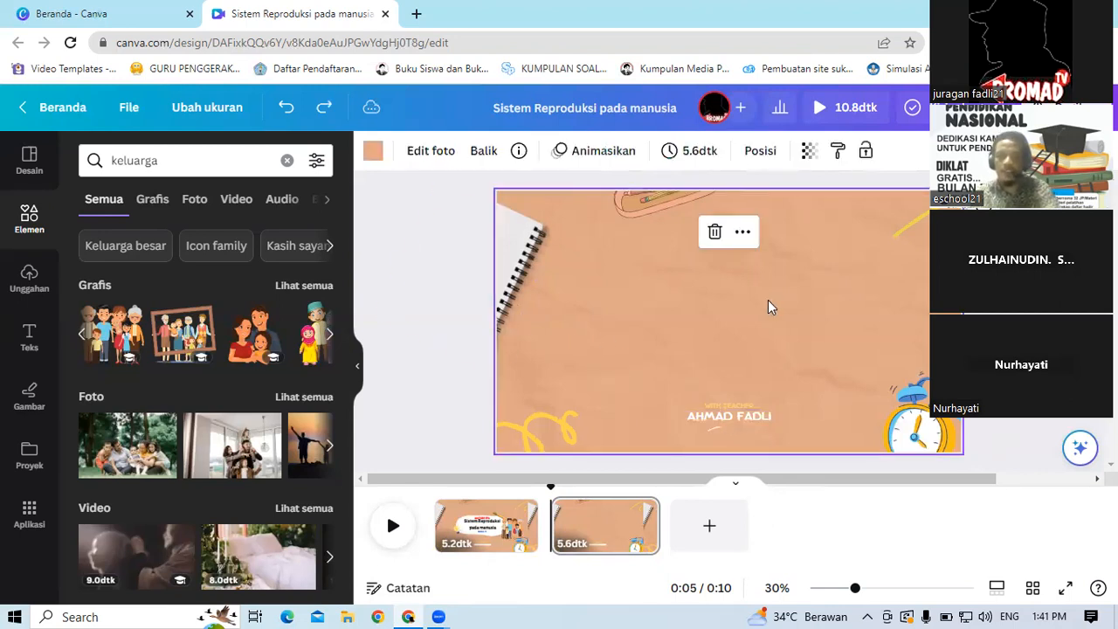
{"action": "left_click", "coordinate": [372, 155]}
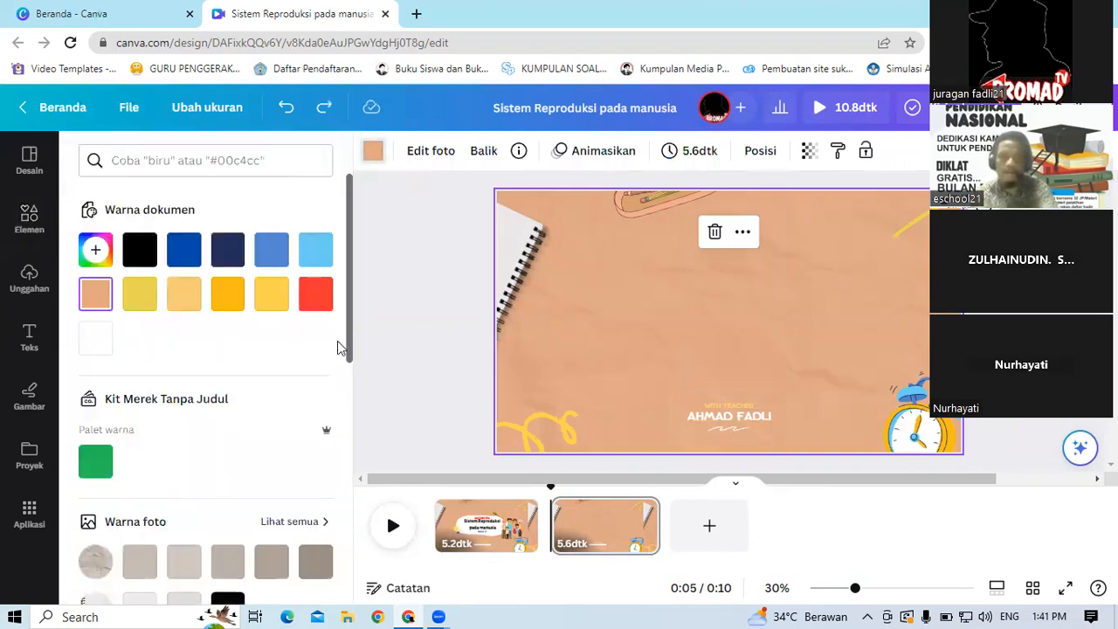
{"action": "left_click", "coordinate": [313, 524]}
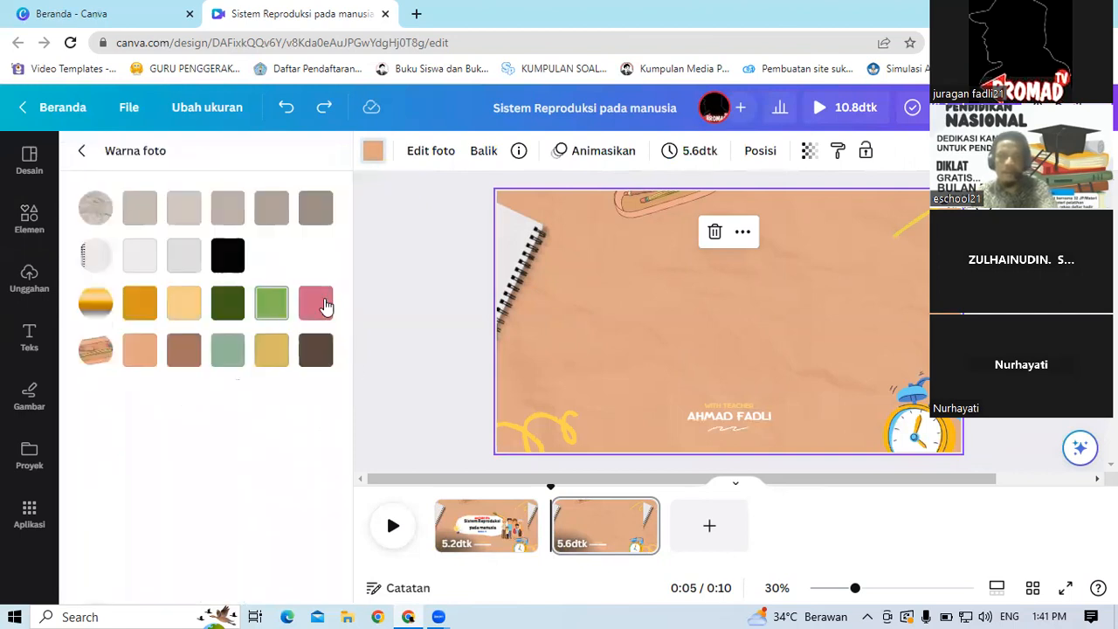
{"action": "left_click", "coordinate": [140, 304]}
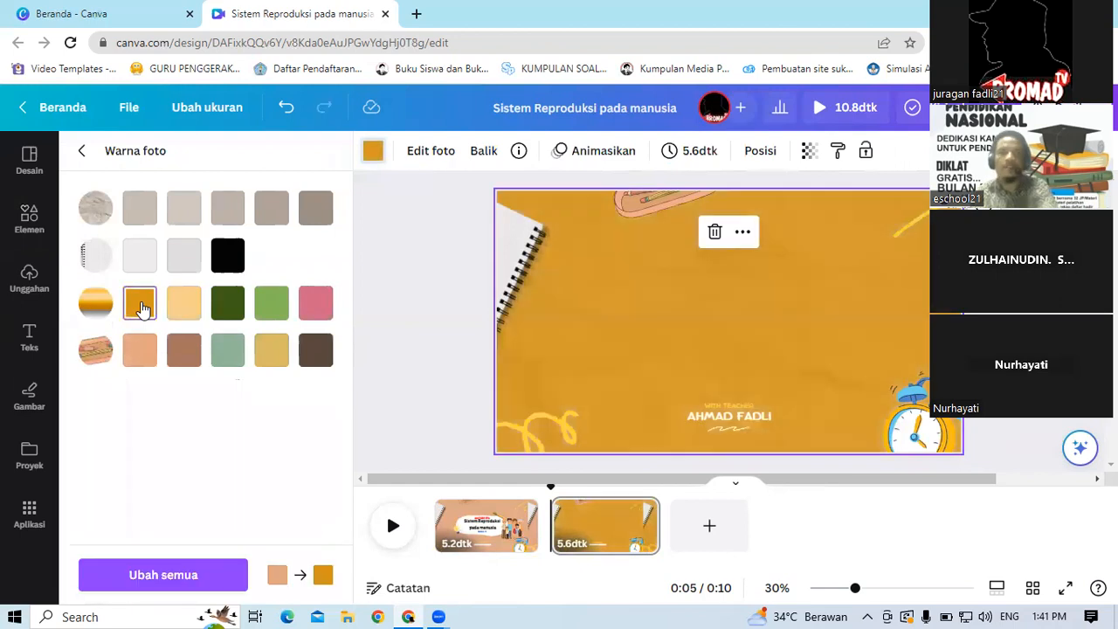
{"action": "left_click", "coordinate": [408, 234]}
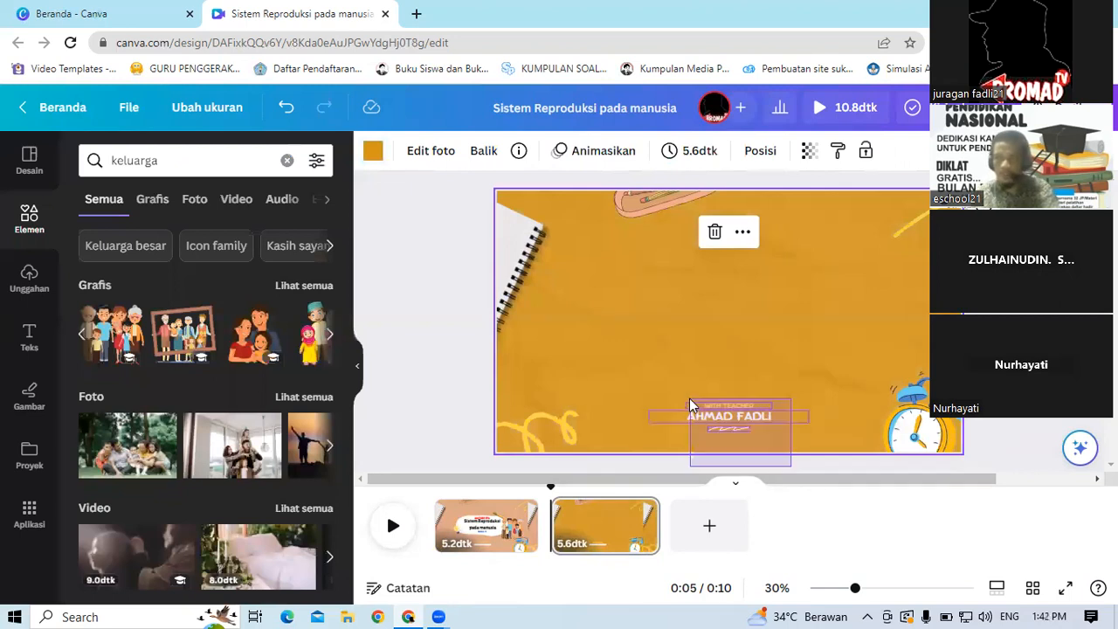
{"action": "left_click_drag", "start_coordinate": [702, 362], "coordinate": [814, 418]}
{"action": "left_click", "coordinate": [619, 367]}
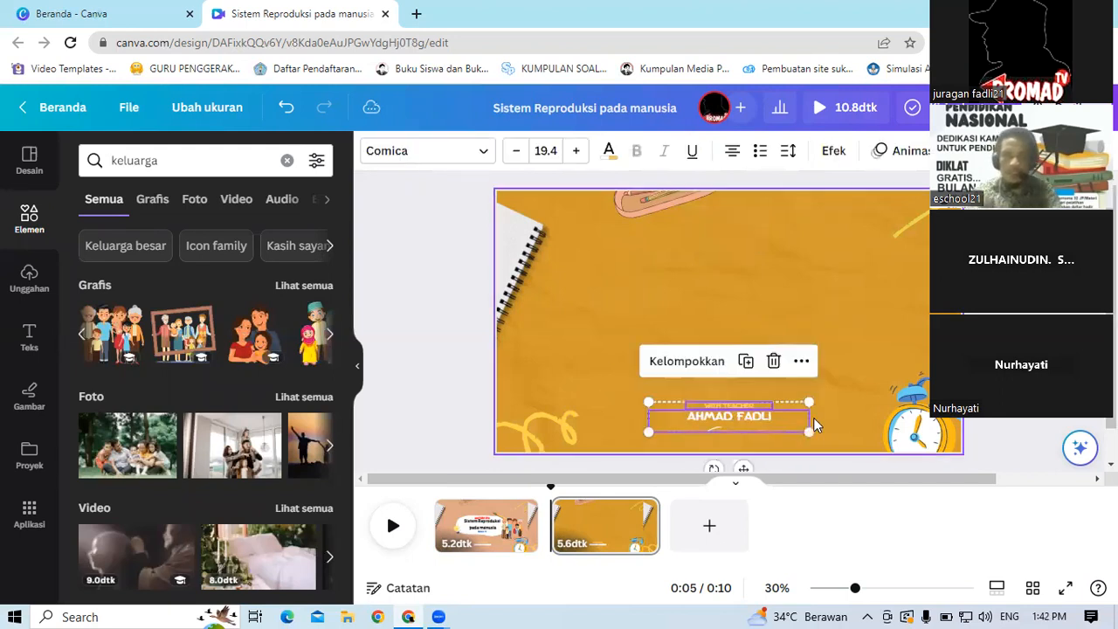
{"action": "key", "text": "Delete"}
{"action": "key", "text": "ctrl+z"}
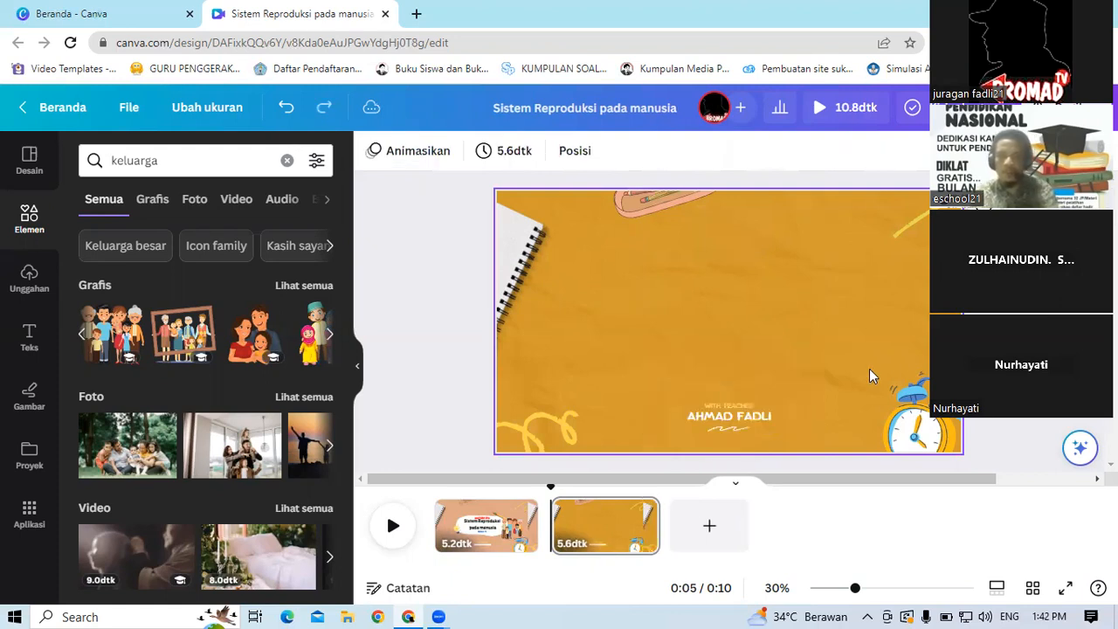
{"action": "left_click", "coordinate": [746, 408]}
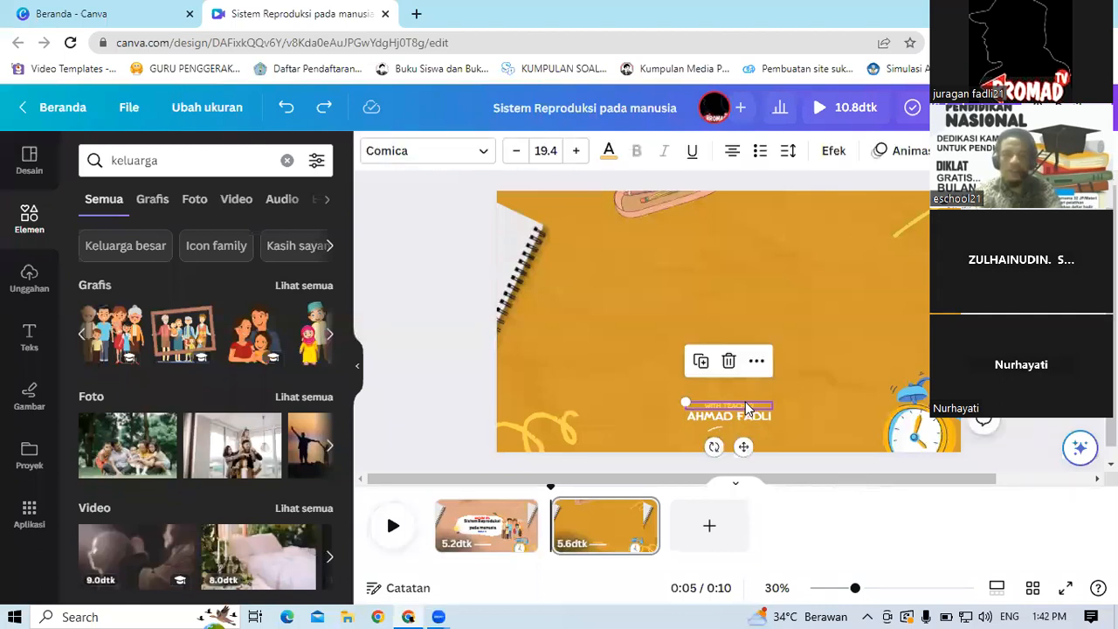
{"action": "key", "text": "Delete"}
{"action": "left_click", "coordinate": [742, 416]}
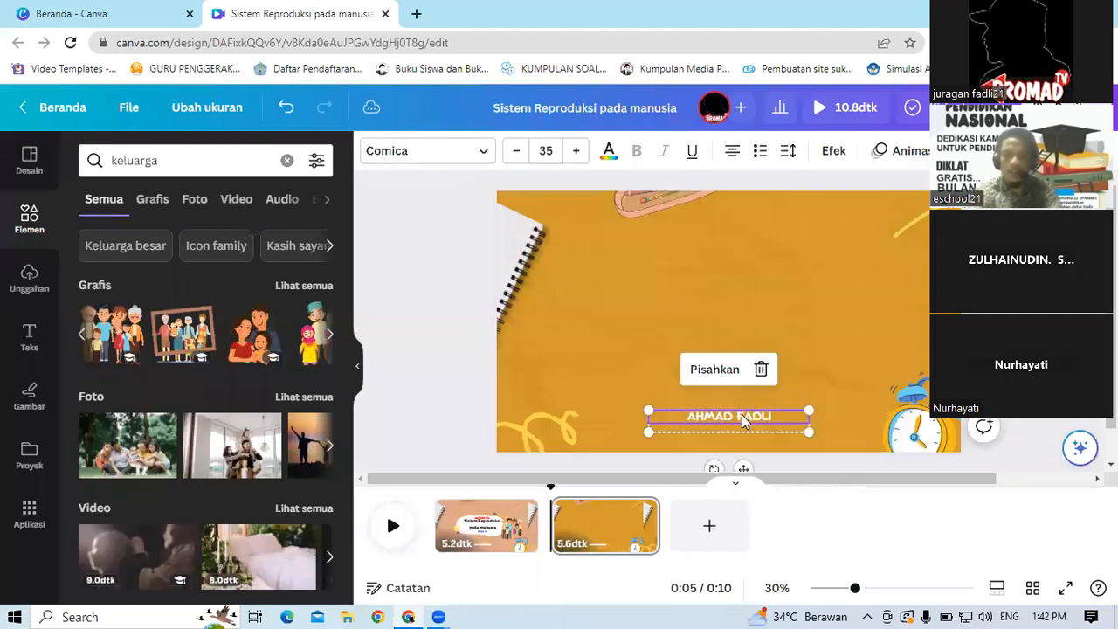
{"action": "key", "text": "Delete"}
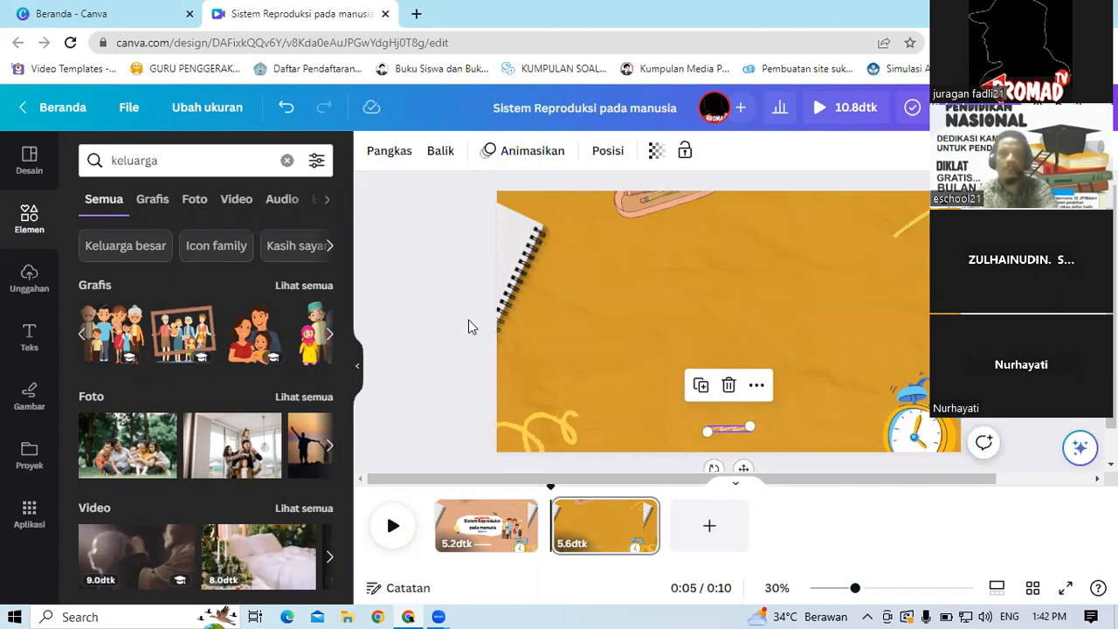
{"action": "key", "text": "Delete"}
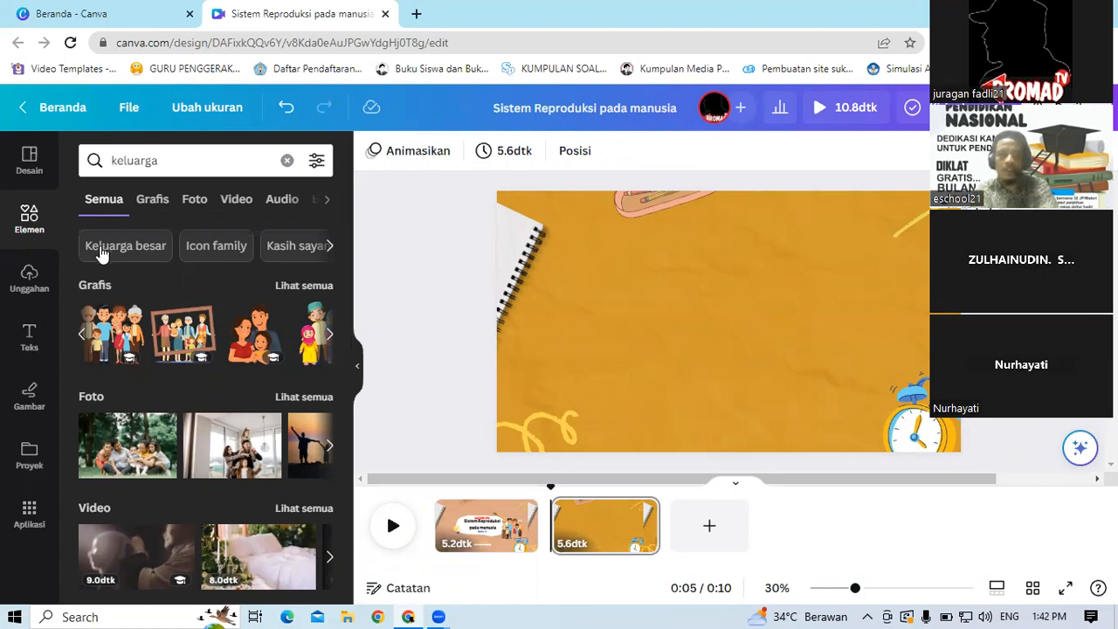
Step: Search the elements for kotak teks
{"action": "left_click", "coordinate": [24, 219]}
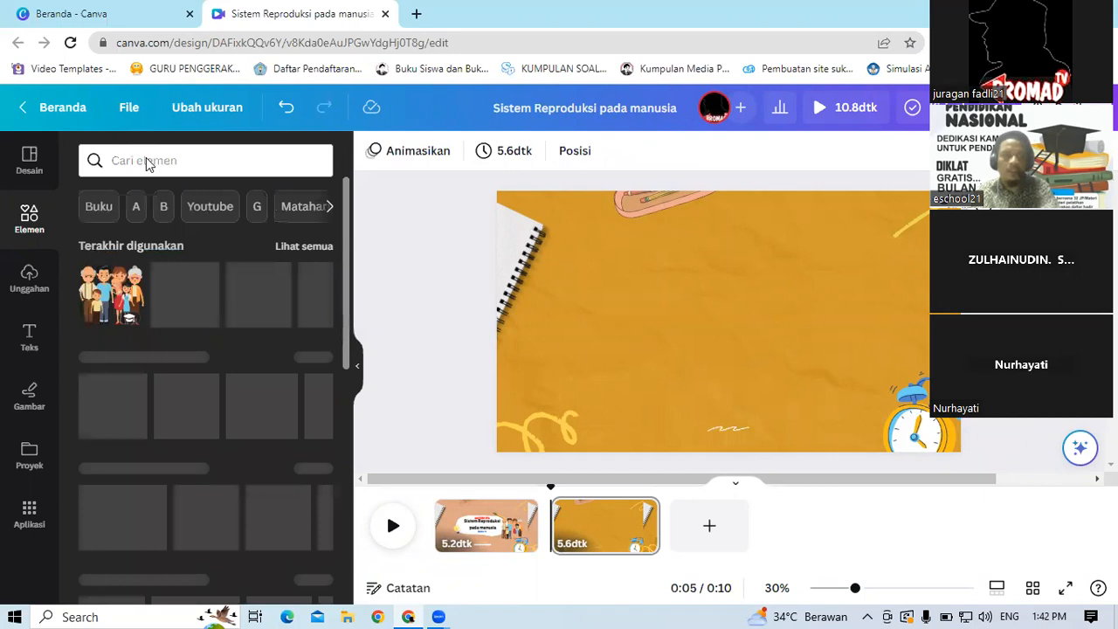
{"action": "left_click", "coordinate": [210, 160]}
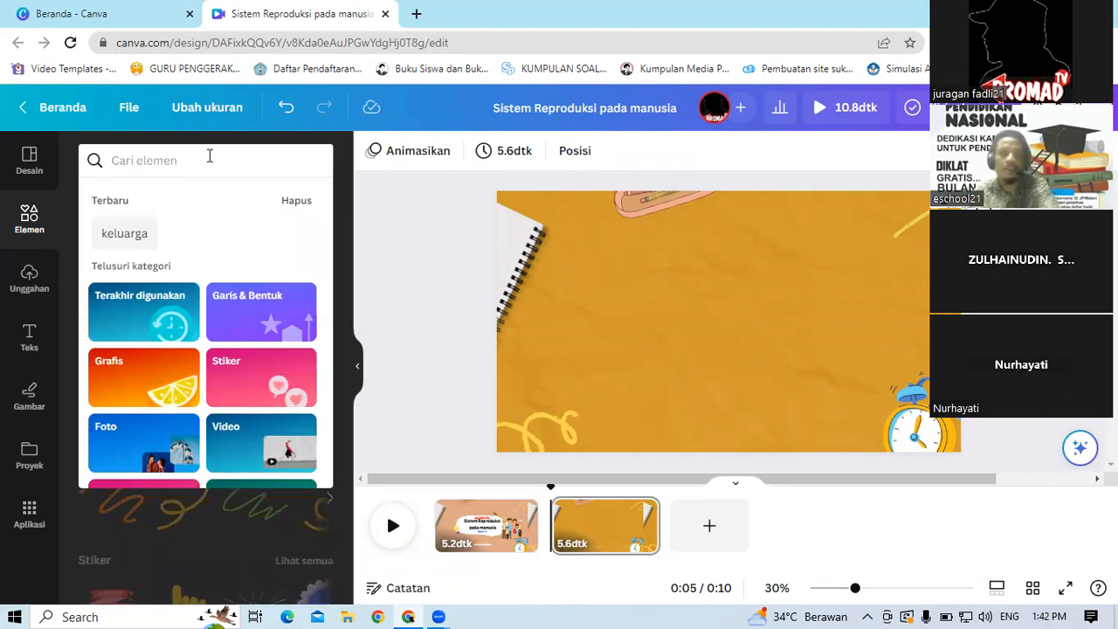
{"action": "left_click", "coordinate": [210, 156]}
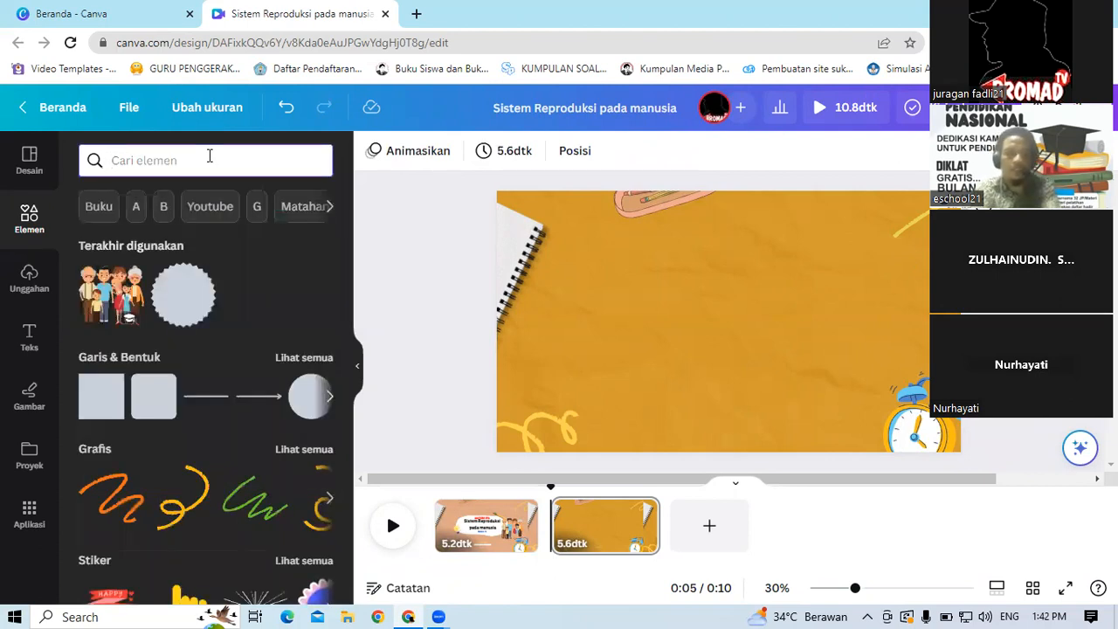
{"action": "type", "text": "kotak "}
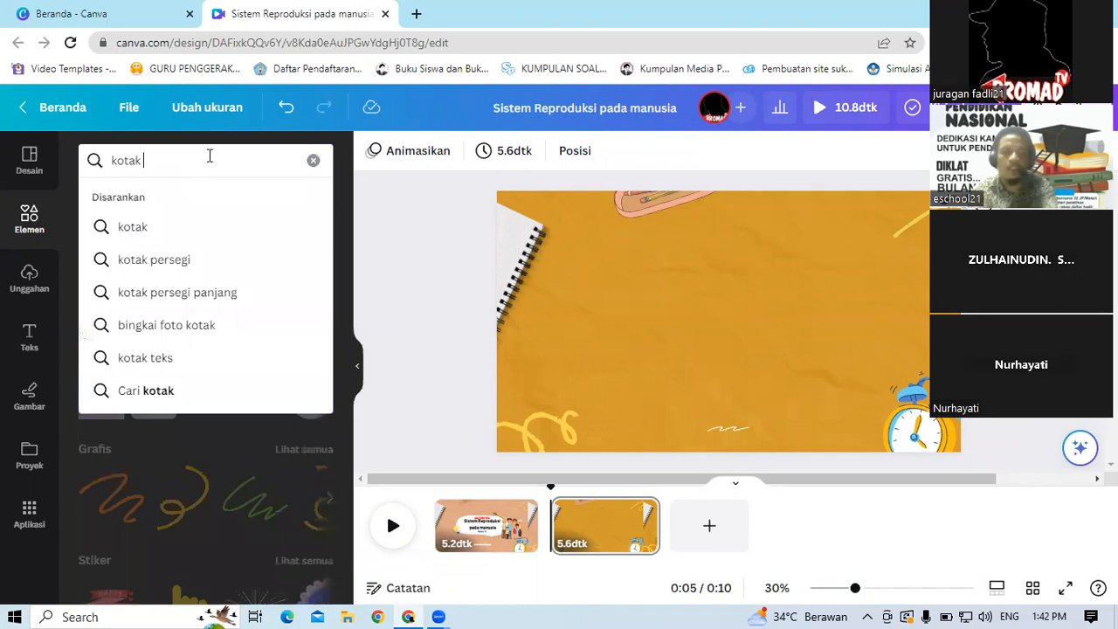
{"action": "type", "text": "teks"}
{"action": "key", "text": "Return"}
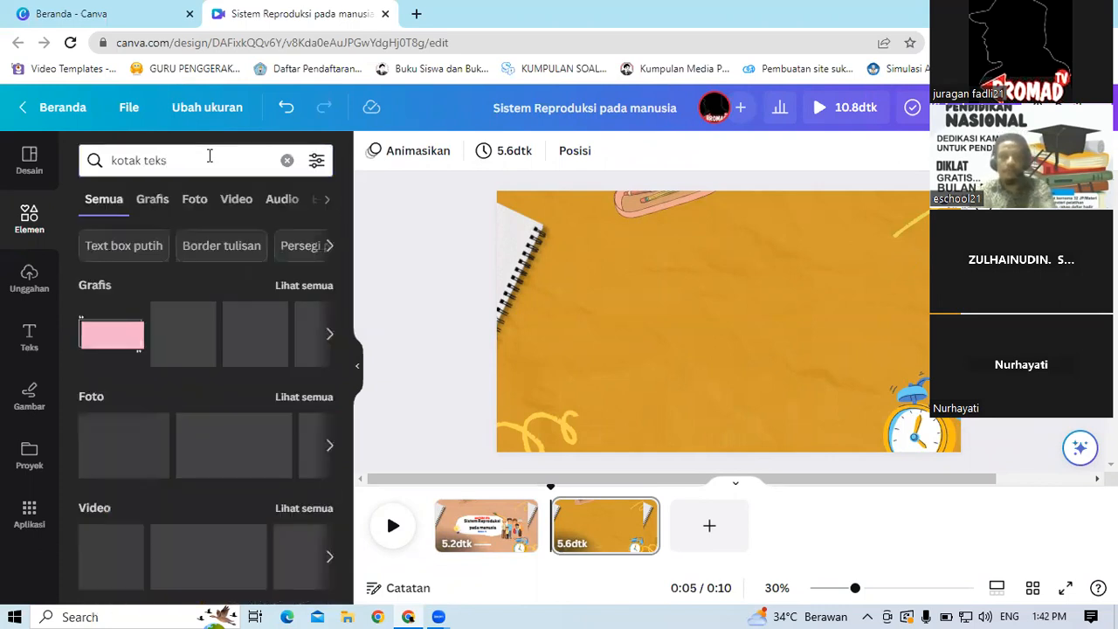
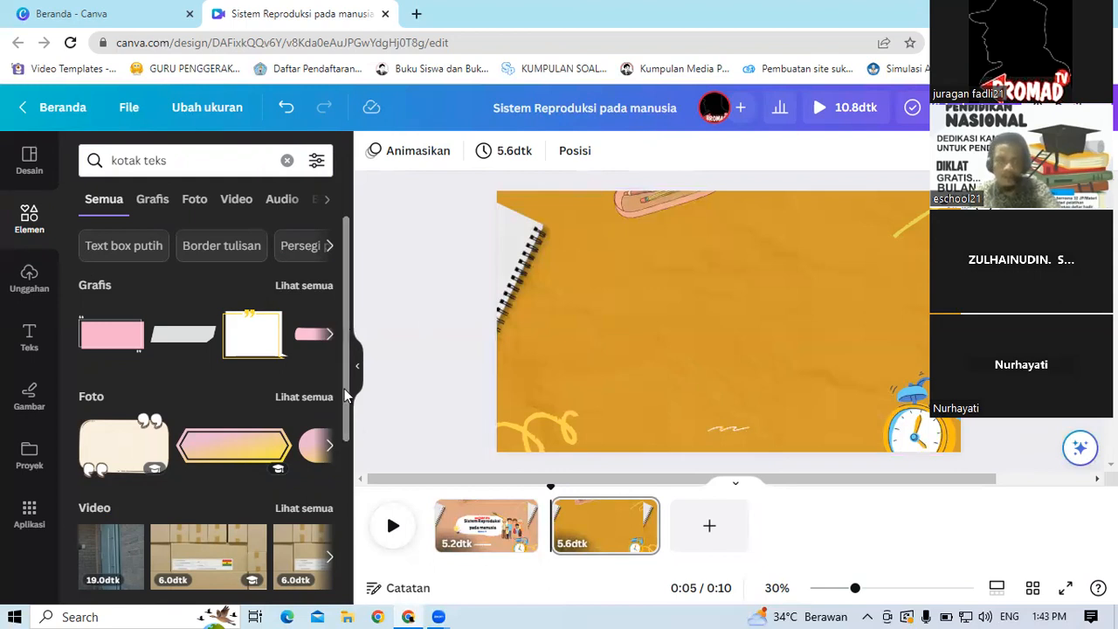
Step: Browse the kotak teks graphics, add a yellow brush-stroke graphic to the second slide and move it leftward
{"action": "scroll", "coordinate": [343, 513], "scroll_direction": "down", "scroll_amount": 3}
{"action": "left_click_drag", "start_coordinate": [342, 513], "coordinate": [347, 298]}
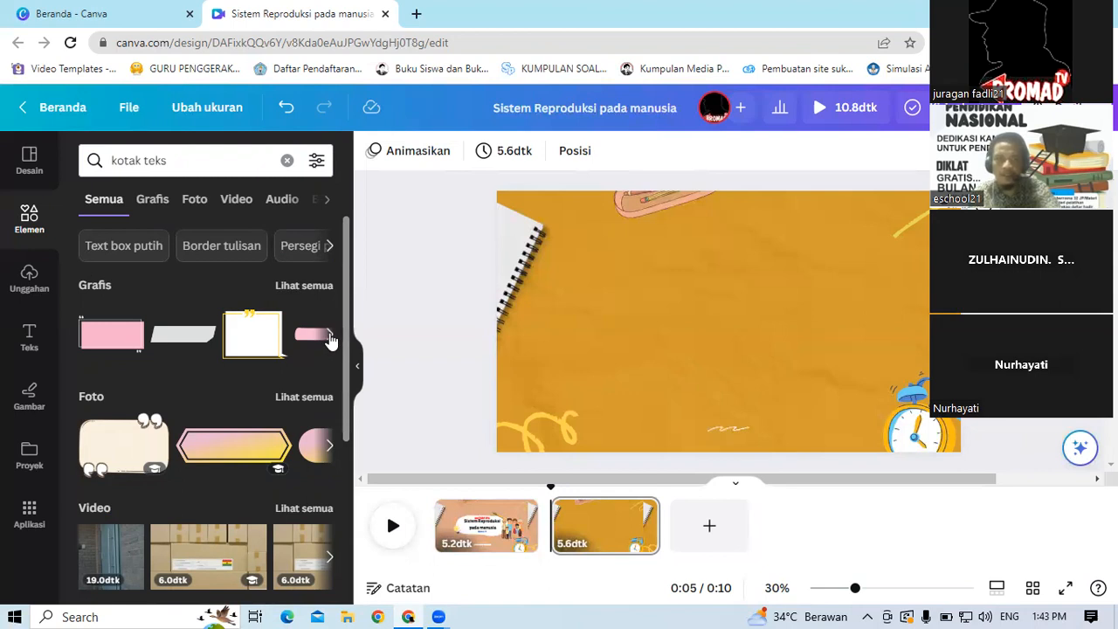
{"action": "left_click", "coordinate": [331, 336]}
{"action": "left_click", "coordinate": [331, 335]}
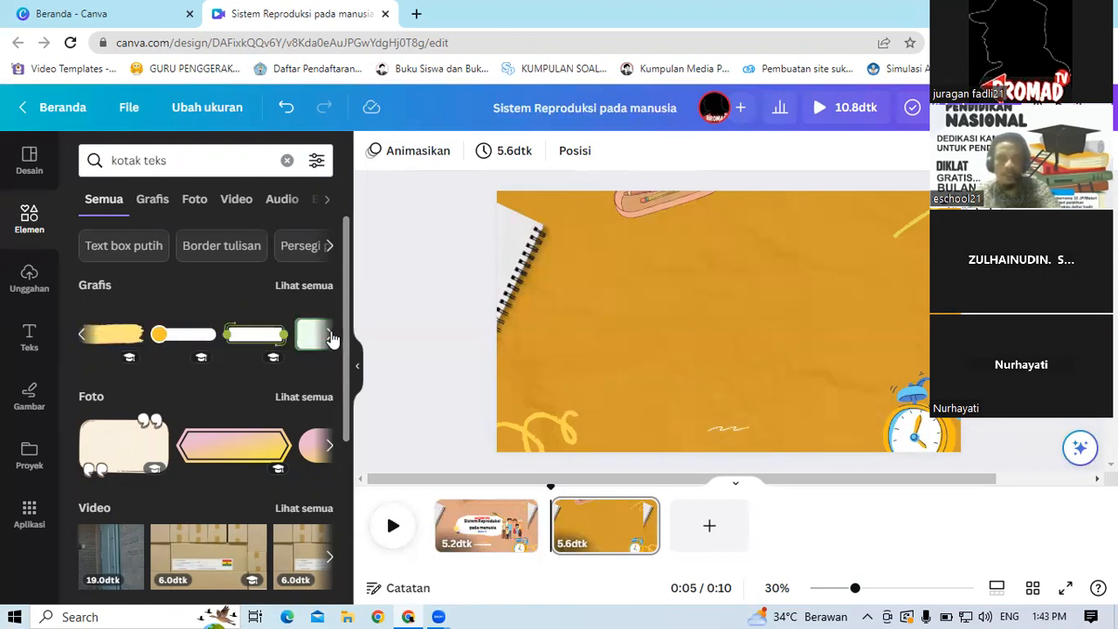
{"action": "left_click", "coordinate": [330, 336]}
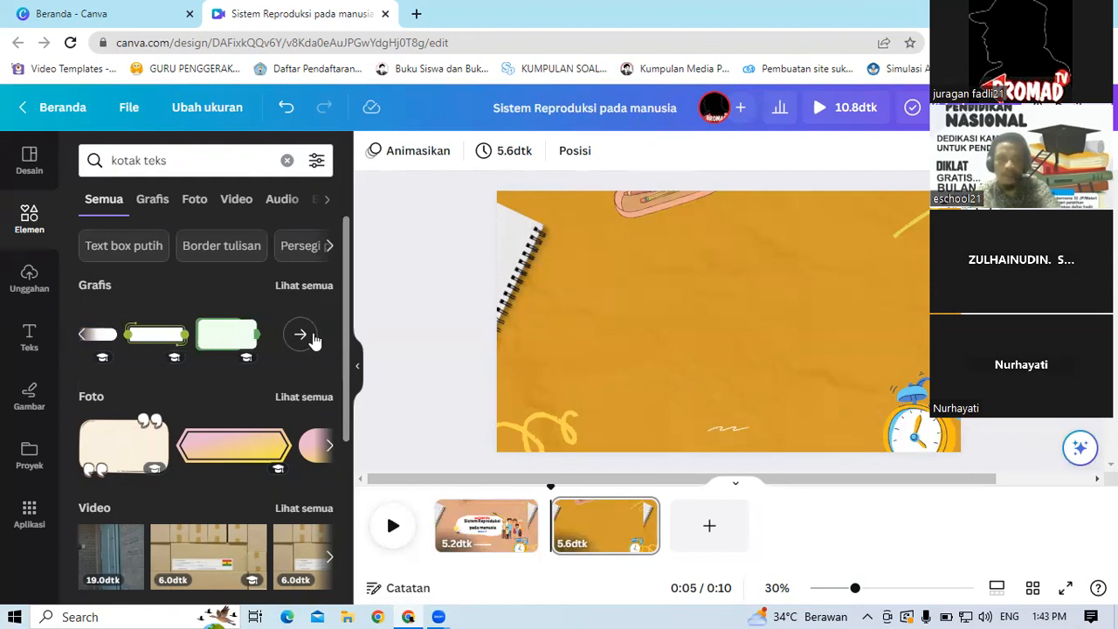
{"action": "left_click", "coordinate": [330, 448]}
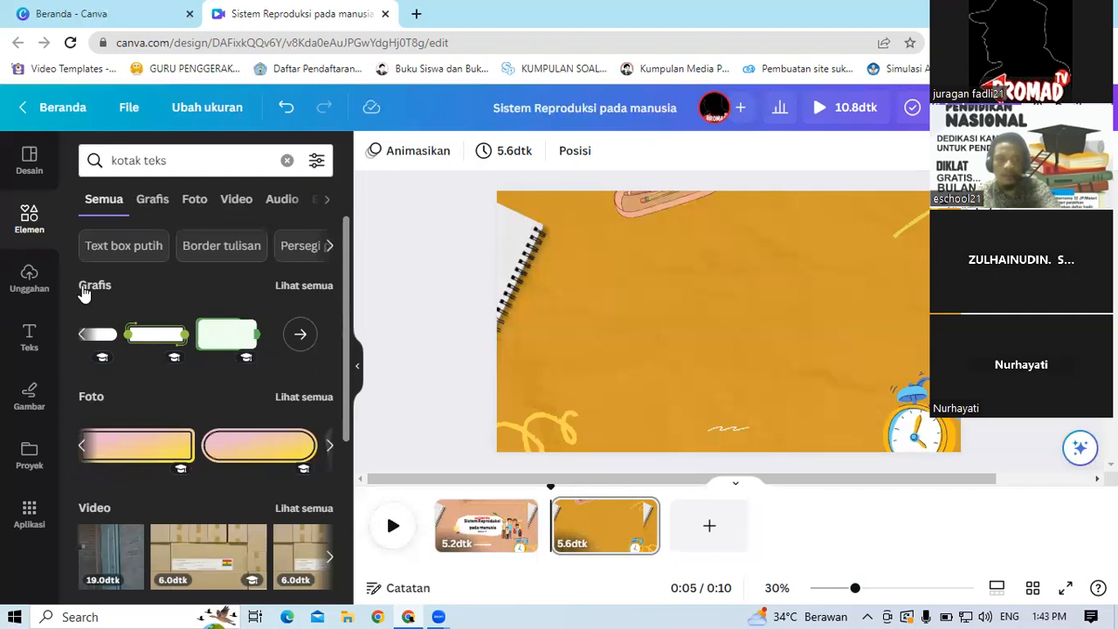
{"action": "left_click", "coordinate": [83, 337]}
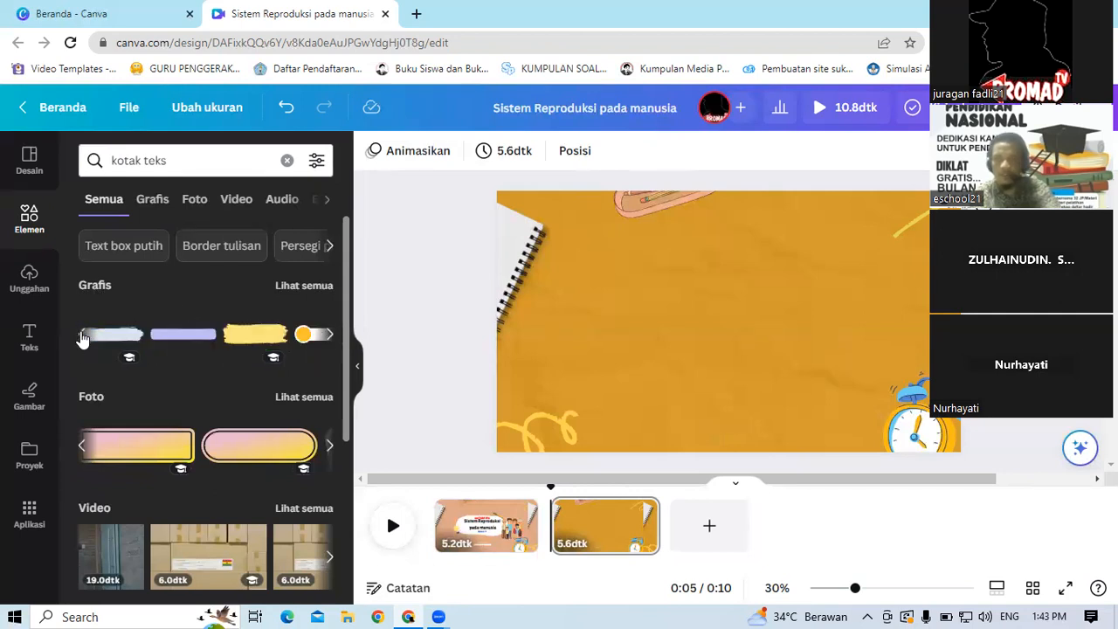
{"action": "left_click", "coordinate": [83, 338]}
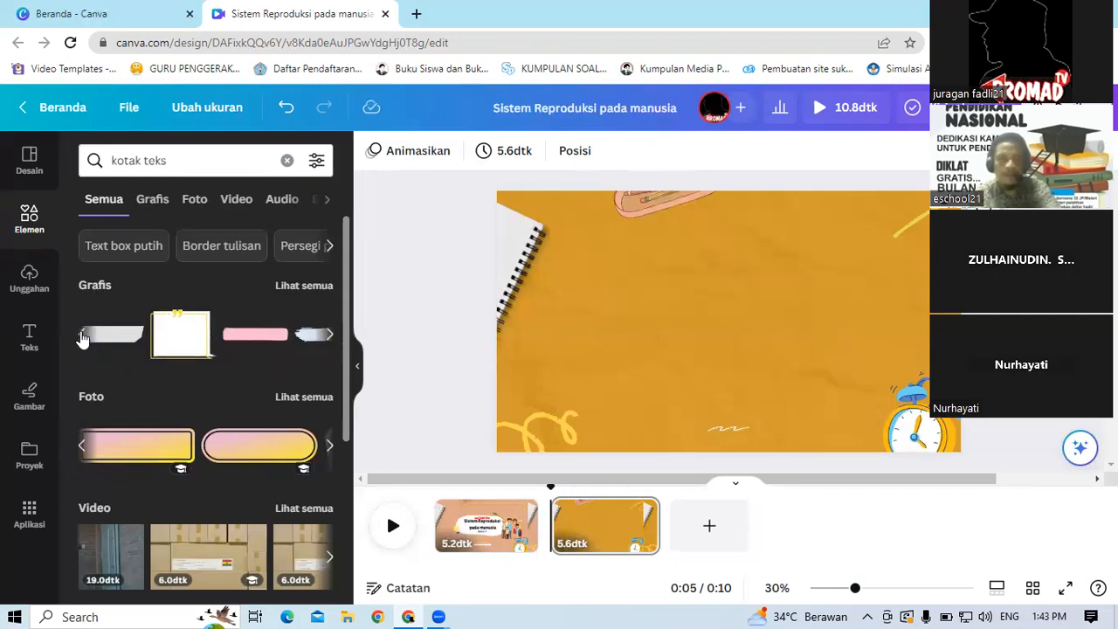
{"action": "left_click", "coordinate": [332, 337]}
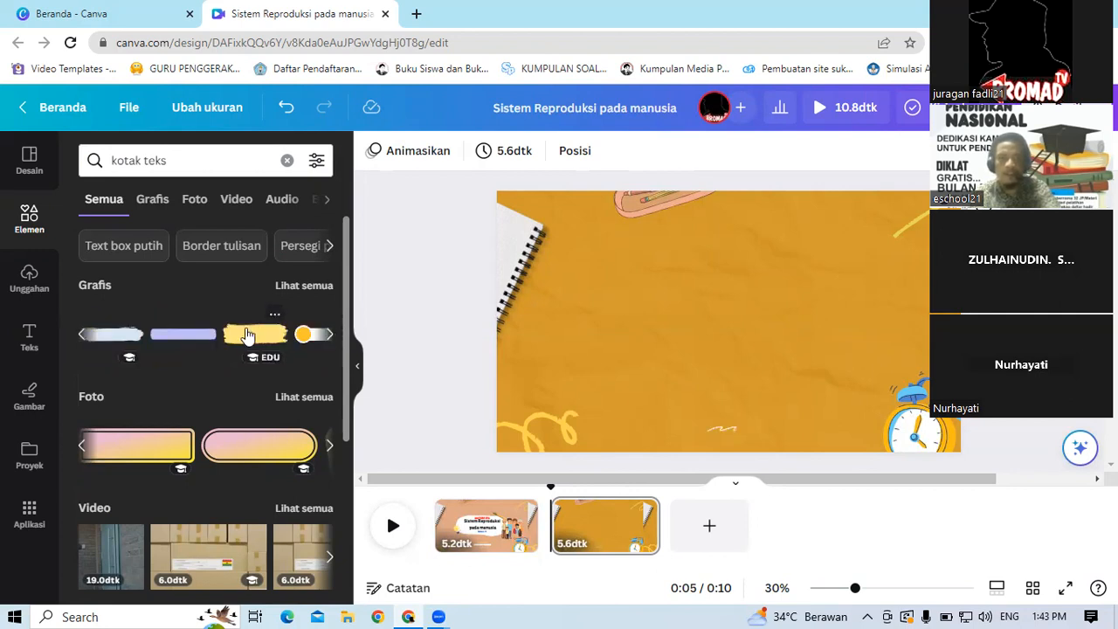
{"action": "left_click", "coordinate": [248, 336]}
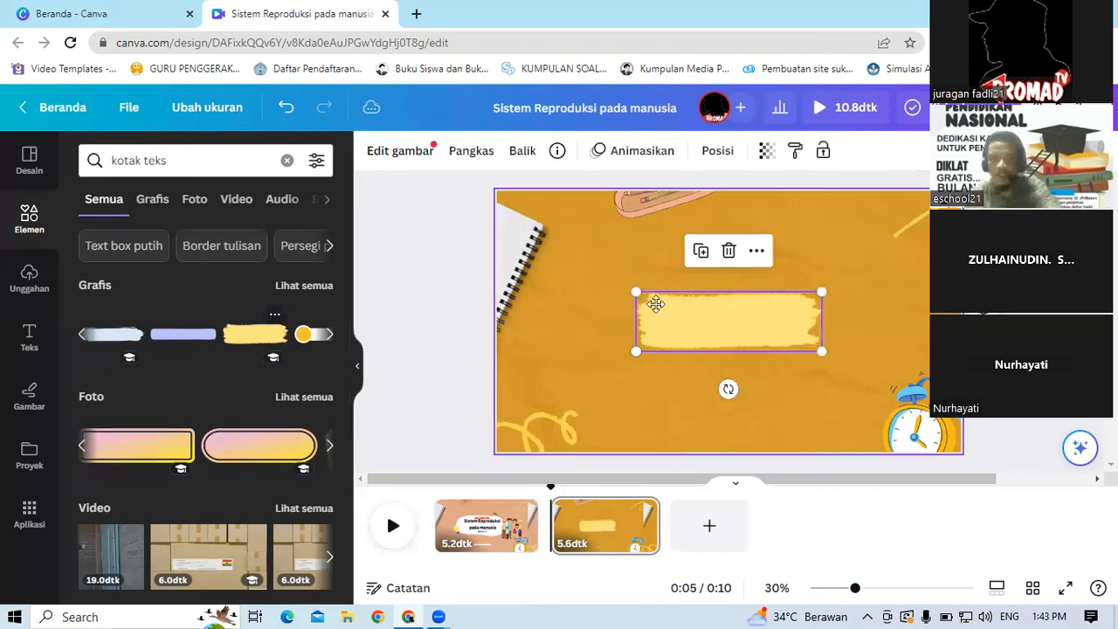
{"action": "mouse_move", "coordinate": [765, 301]}
{"action": "left_mouse_down"}
{"action": "mouse_move", "coordinate": [602, 292]}
{"action": "mouse_move", "coordinate": [629, 291]}
{"action": "left_mouse_up"}
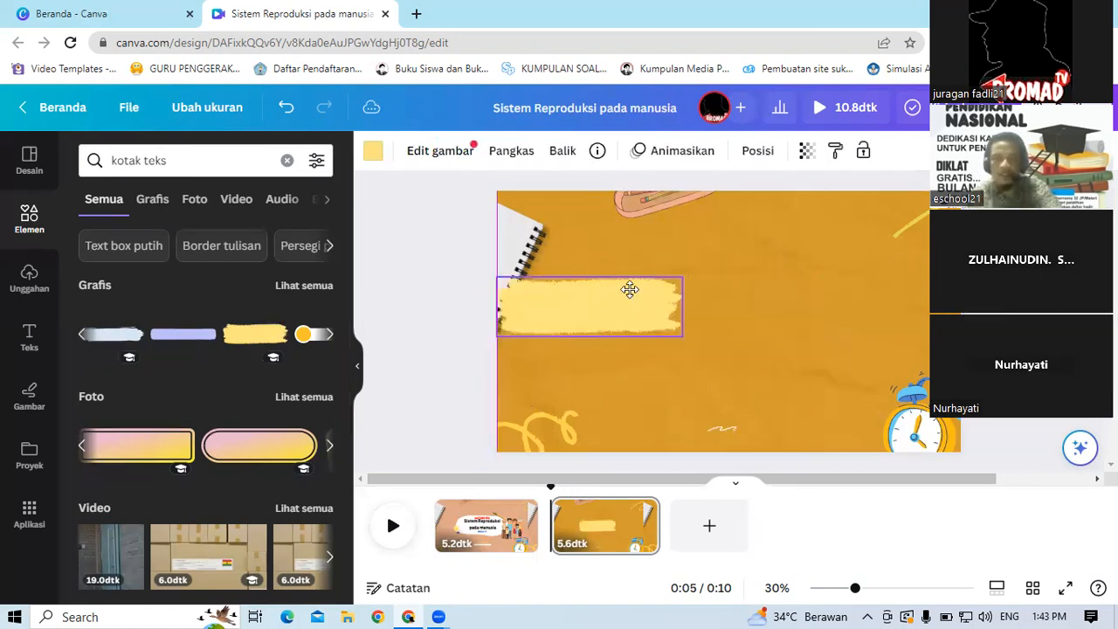
Step: Change the brush-stroke graphic's colour to dark brown from the photo colours
{"action": "left_click", "coordinate": [374, 159]}
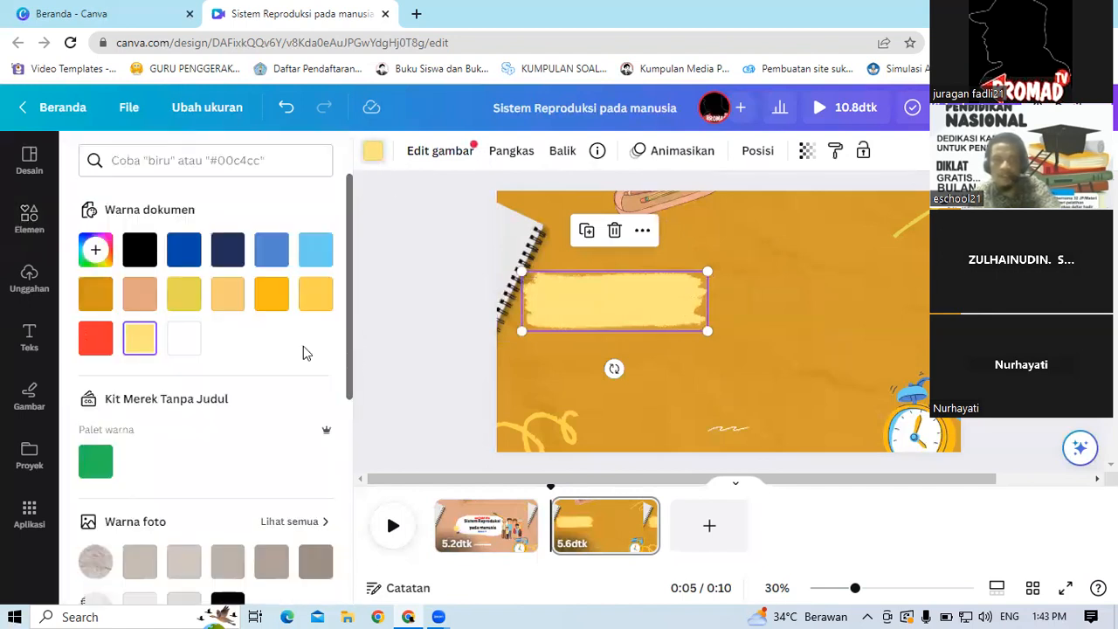
{"action": "scroll", "coordinate": [347, 424], "scroll_direction": "down", "scroll_amount": 4}
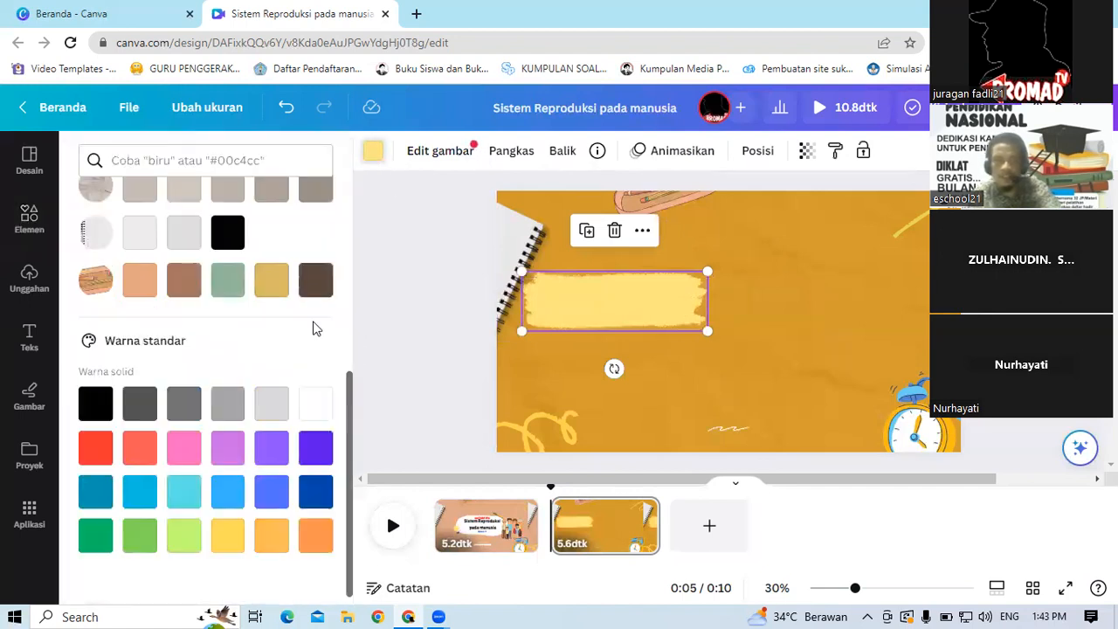
{"action": "left_click", "coordinate": [229, 281]}
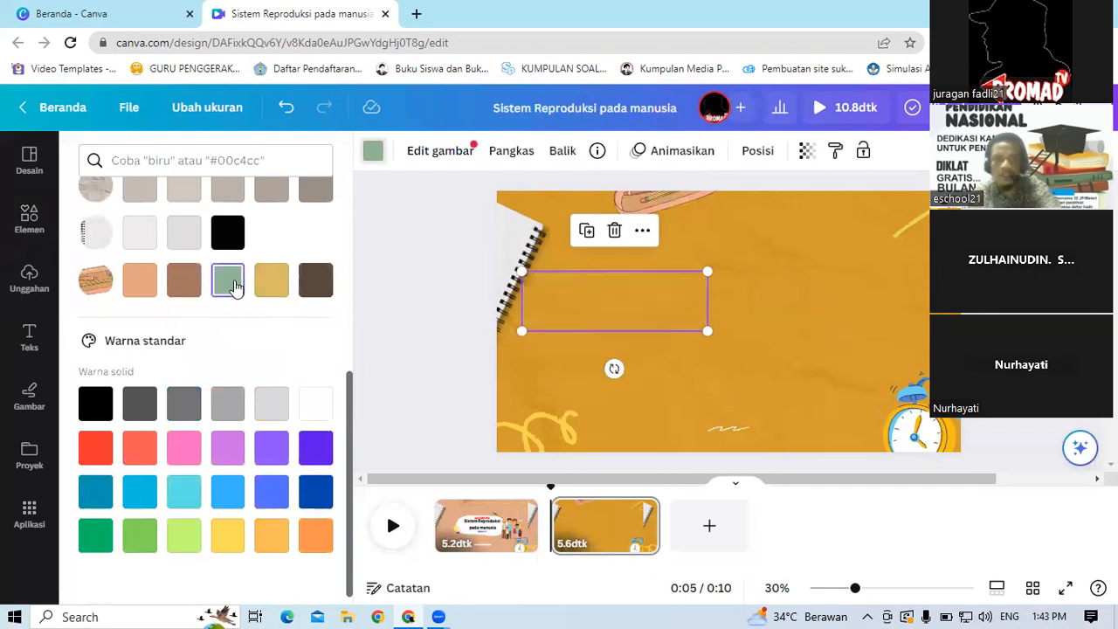
{"action": "left_click", "coordinate": [317, 292]}
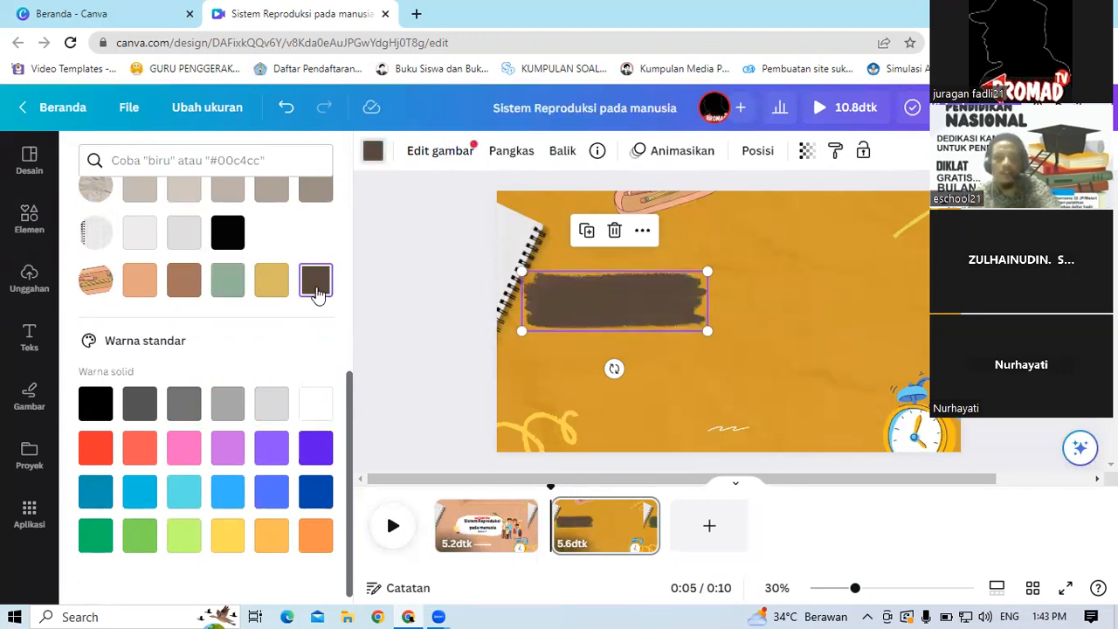
{"action": "left_click", "coordinate": [391, 233]}
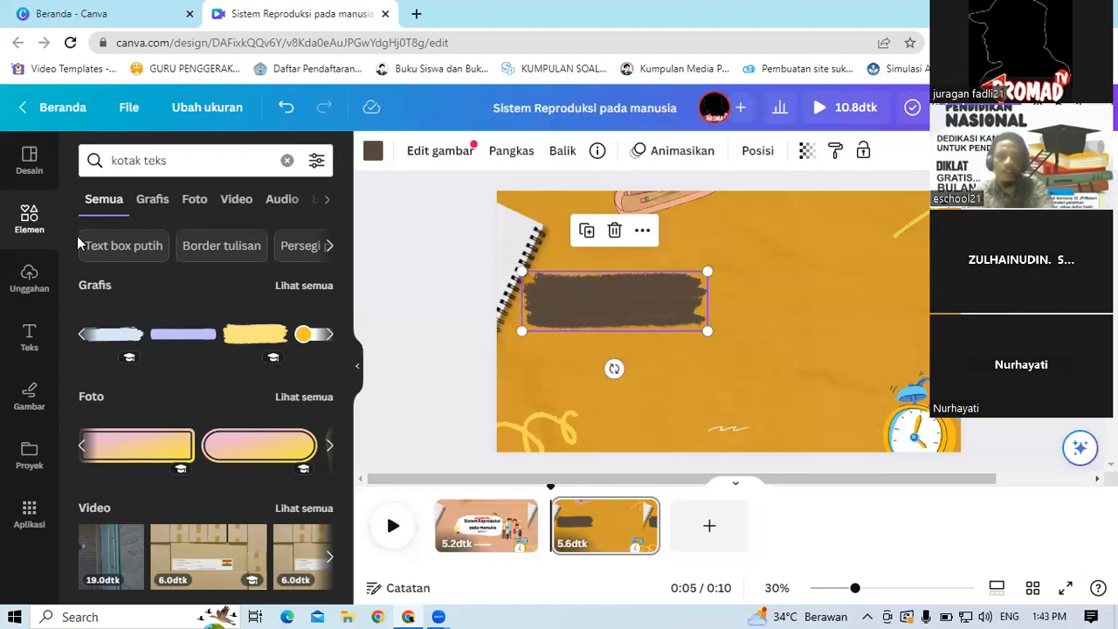
Step: Add a subheading text box and move it onto the brush-stroke graphic
{"action": "left_click", "coordinate": [29, 340]}
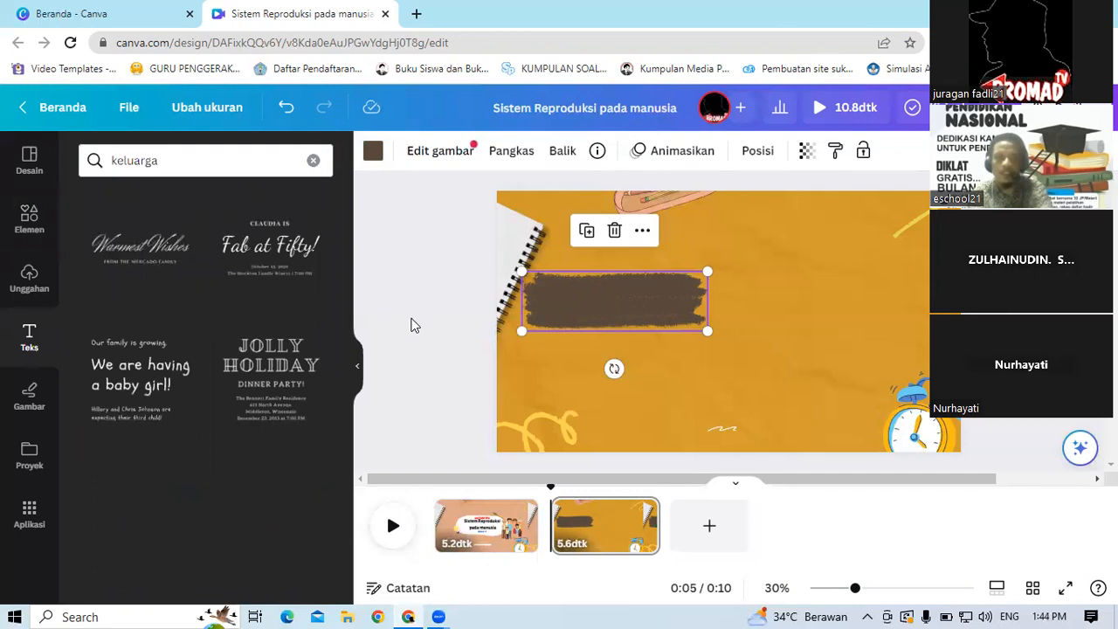
{"action": "left_click", "coordinate": [461, 280]}
{"action": "left_click", "coordinate": [29, 219]}
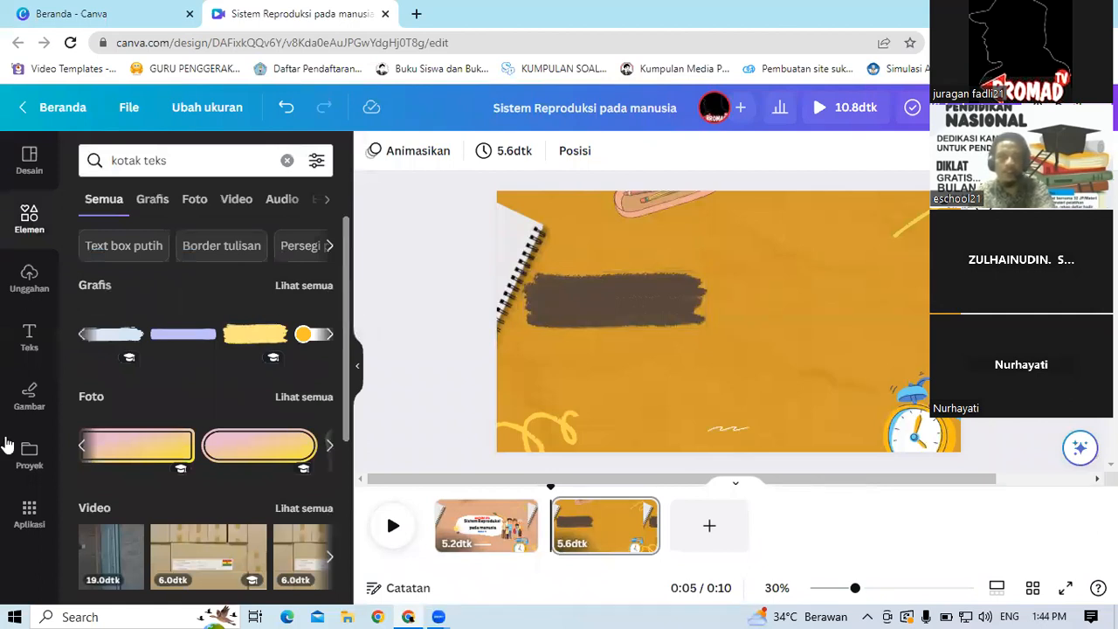
{"action": "left_click", "coordinate": [29, 340]}
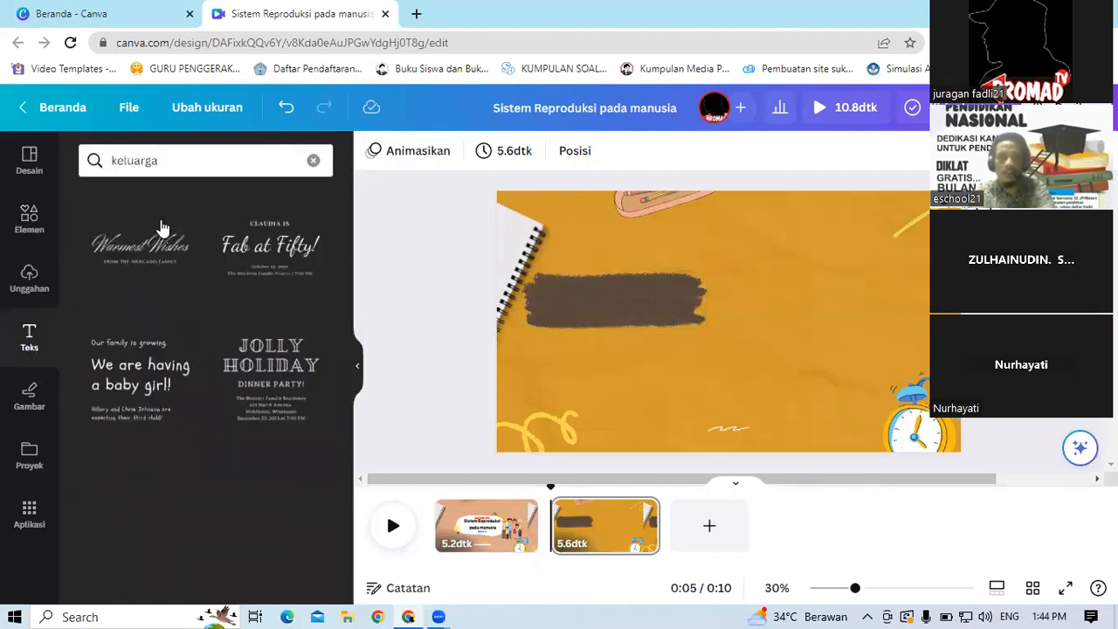
{"action": "left_click", "coordinate": [314, 161]}
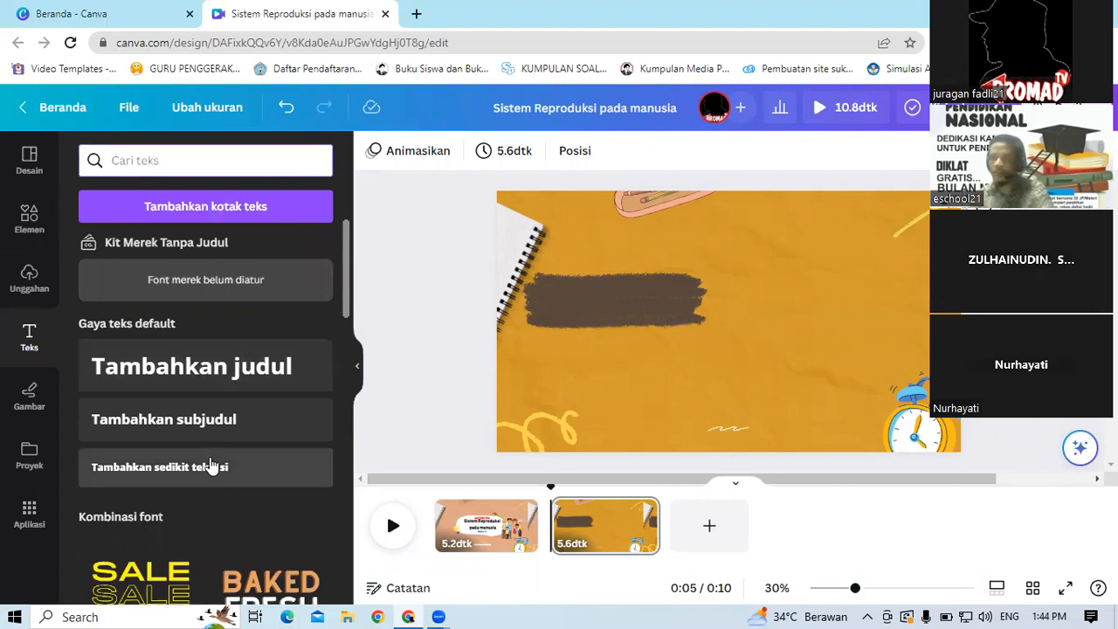
{"action": "left_click", "coordinate": [166, 424]}
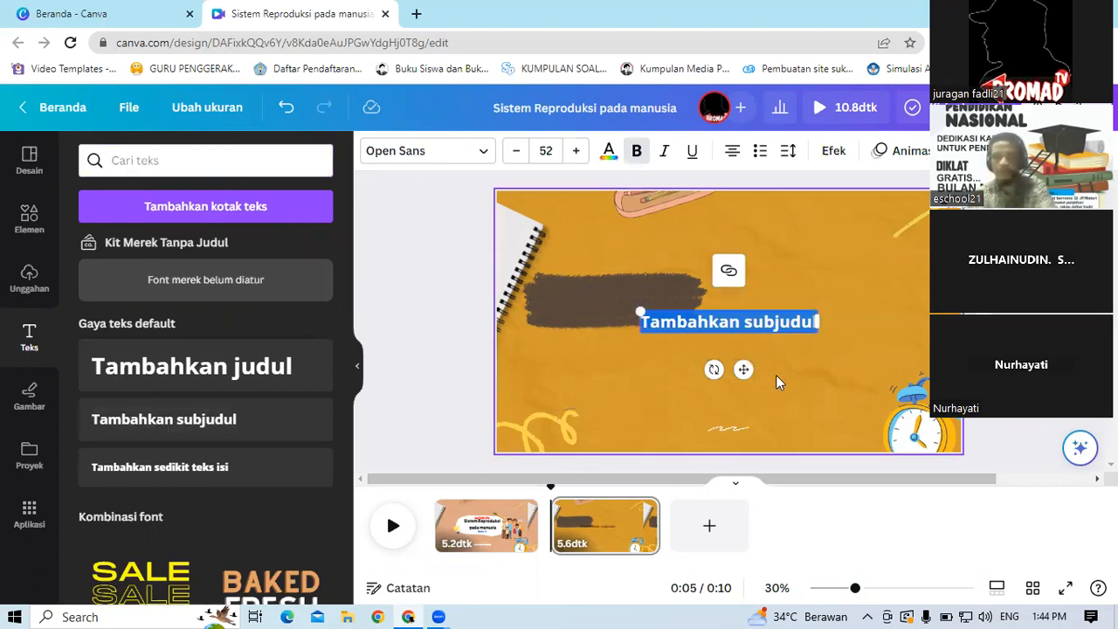
{"action": "left_click_drag", "start_coordinate": [740, 367], "coordinate": [632, 324]}
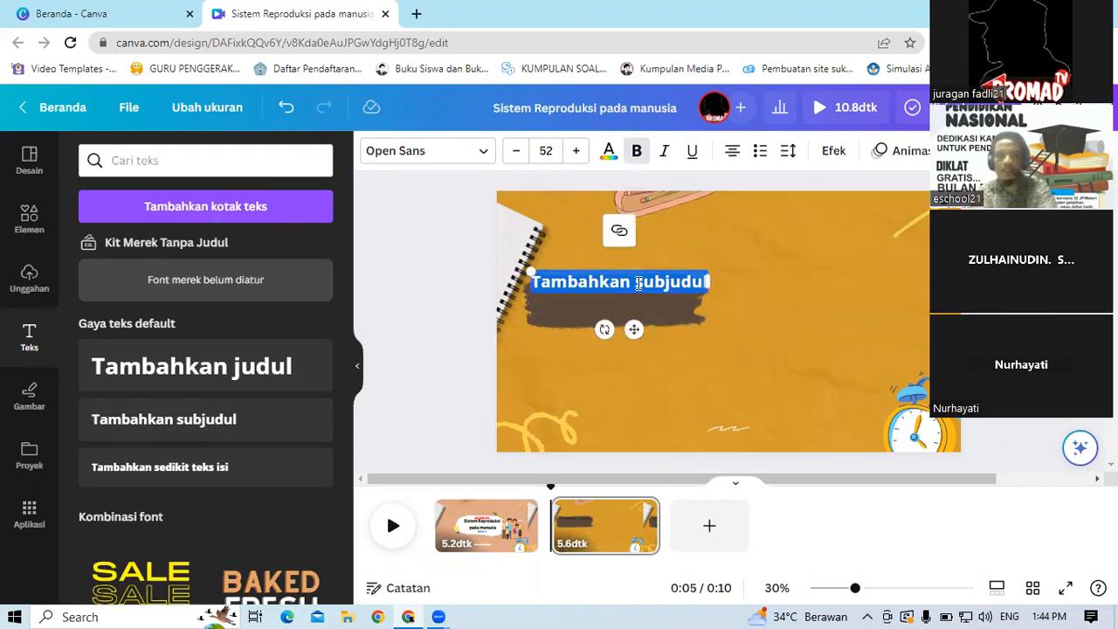
Step: Replace the subheading text with a. Pembelahan Sel
{"action": "left_click", "coordinate": [638, 283]}
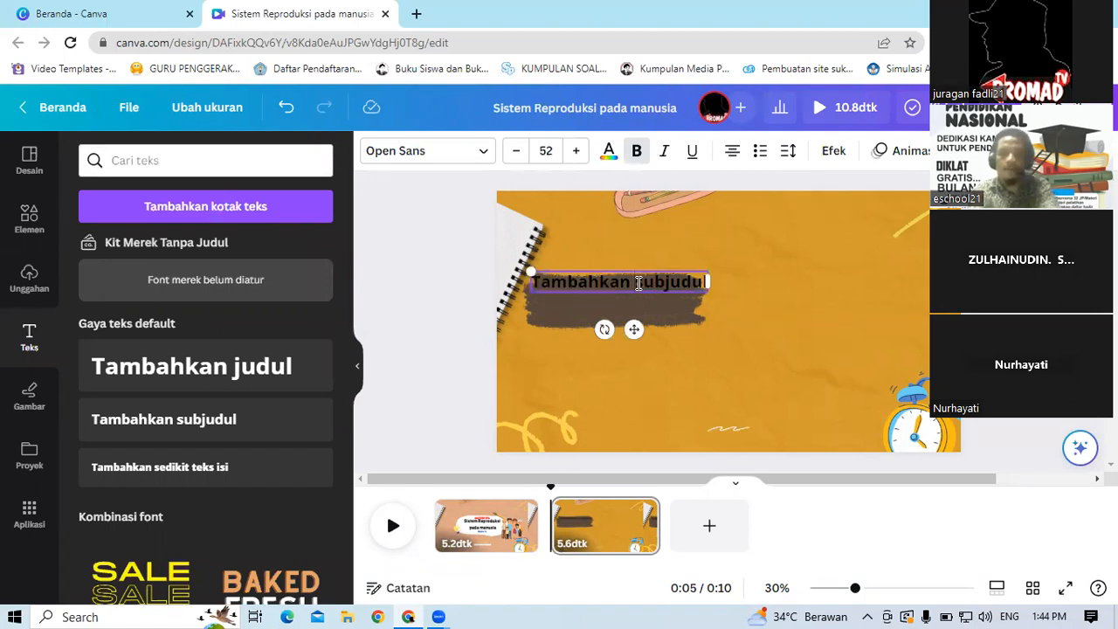
{"action": "key", "text": "Delete"}
{"action": "key", "text": "Delete"}
{"action": "key", "text": "Delete"}
{"action": "key", "text": "Delete"}
{"action": "key", "text": "Delete"}
{"action": "key", "text": "Delete"}
{"action": "key", "text": "Delete"}
{"action": "key", "text": "Delete"}
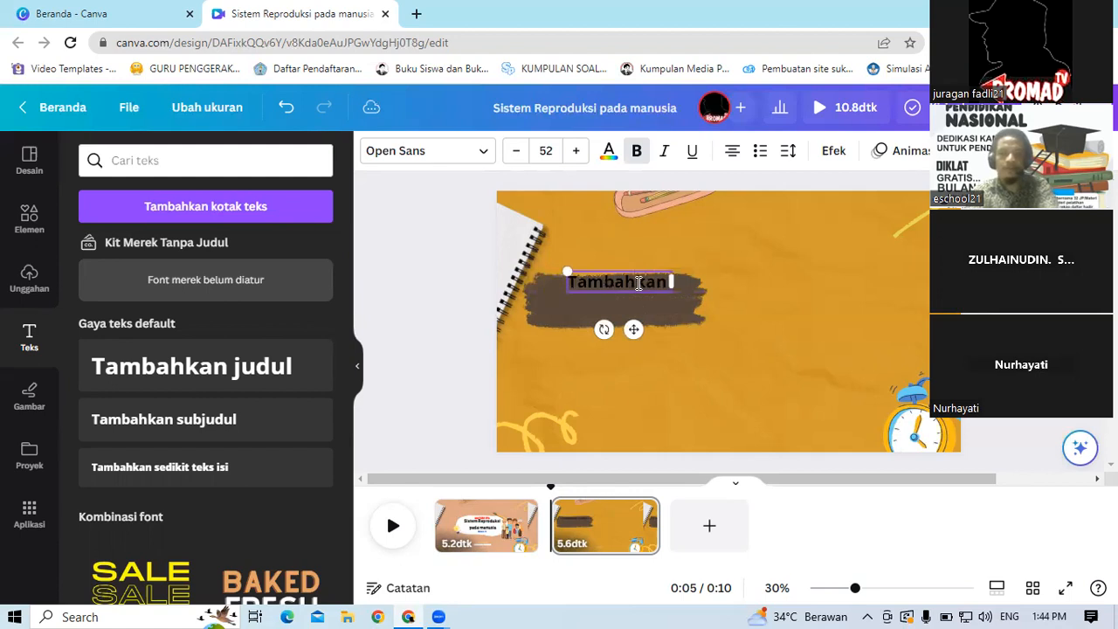
{"action": "key", "text": "BackSpace"}
{"action": "key", "text": "BackSpace"}
{"action": "key", "text": "BackSpace"}
{"action": "key", "text": "BackSpace"}
{"action": "key", "text": "BackSpace"}
{"action": "key", "text": "BackSpace"}
{"action": "key", "text": "BackSpace"}
{"action": "key", "text": "BackSpace"}
{"action": "key", "text": "BackSpace"}
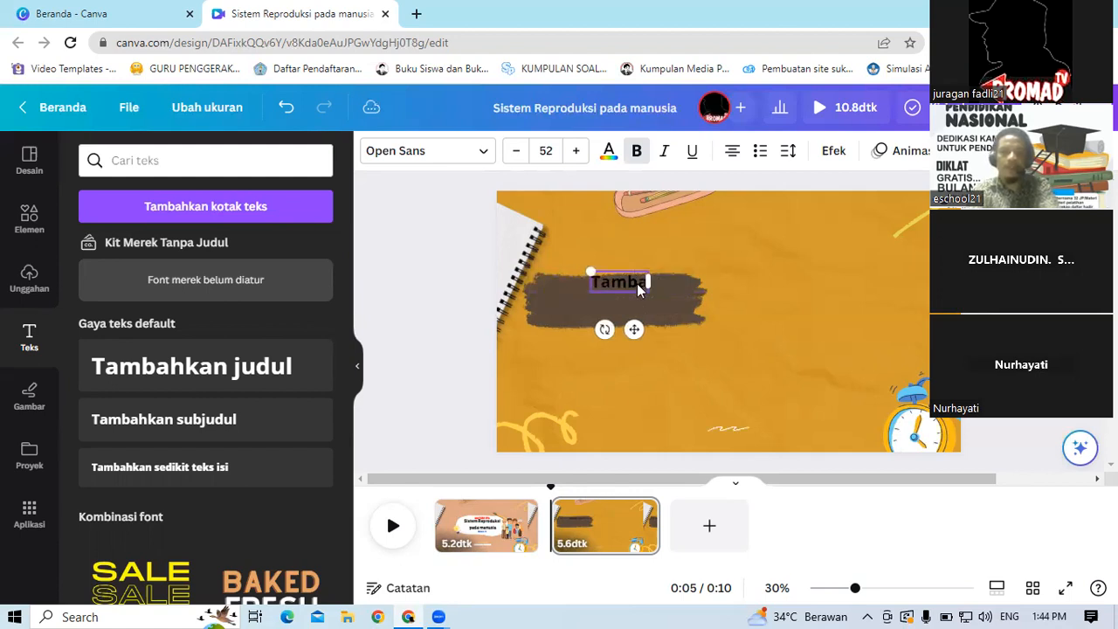
{"action": "type", "text": "a"}
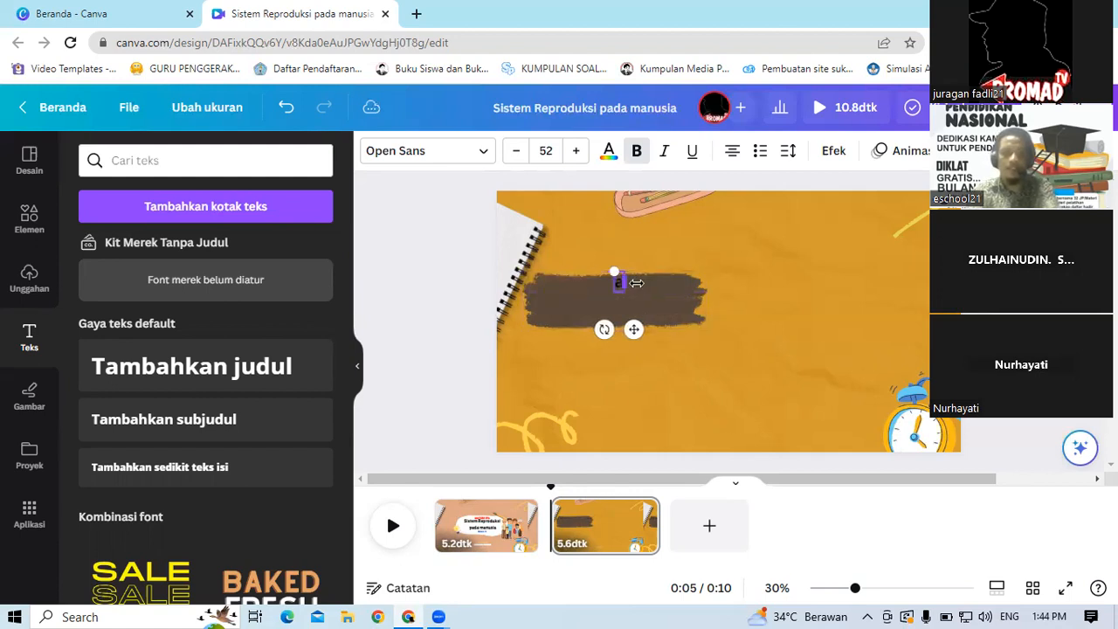
{"action": "type", "text": "."}
{"action": "type", "text": " Pen"}
{"action": "type", "text": "baha"}
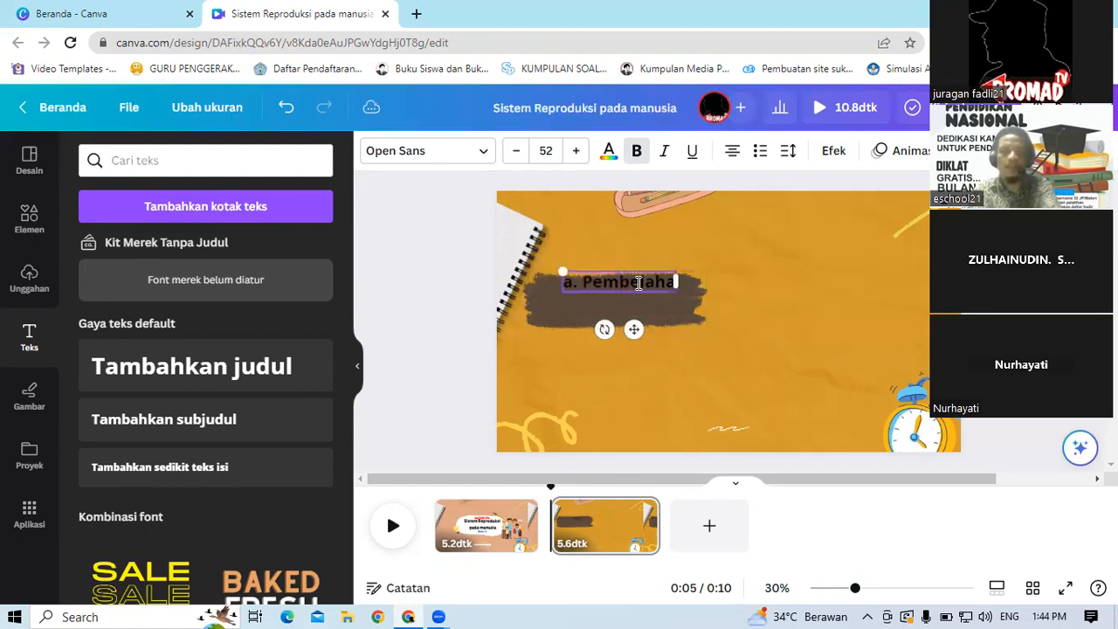
{"action": "type", "text": "r"}
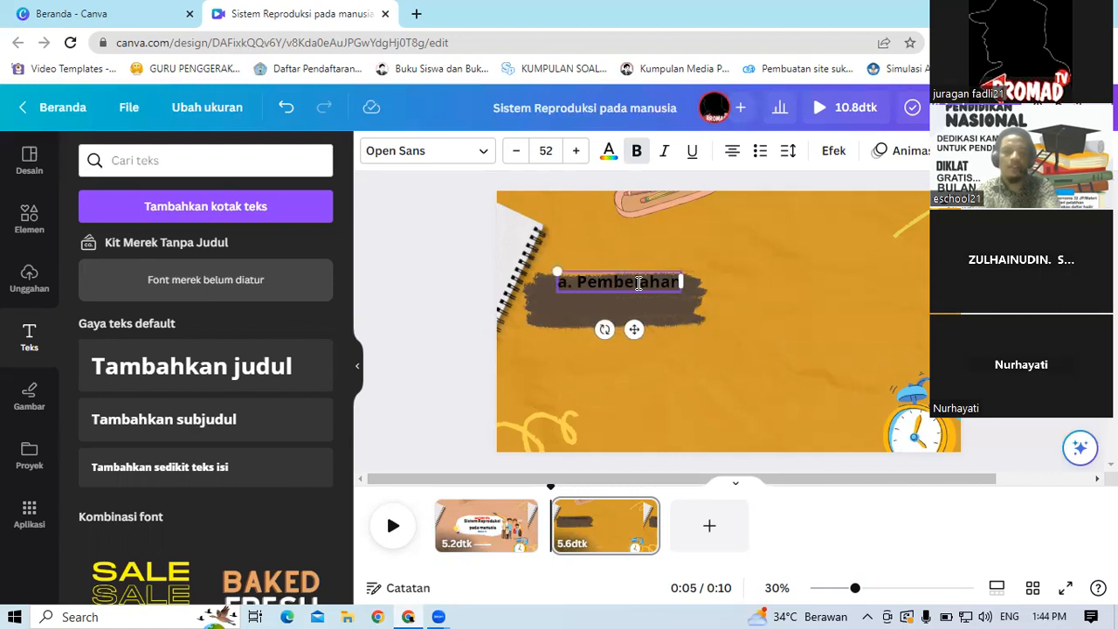
{"action": "key", "text": "BackSpace"}
{"action": "type", "text": "n S"}
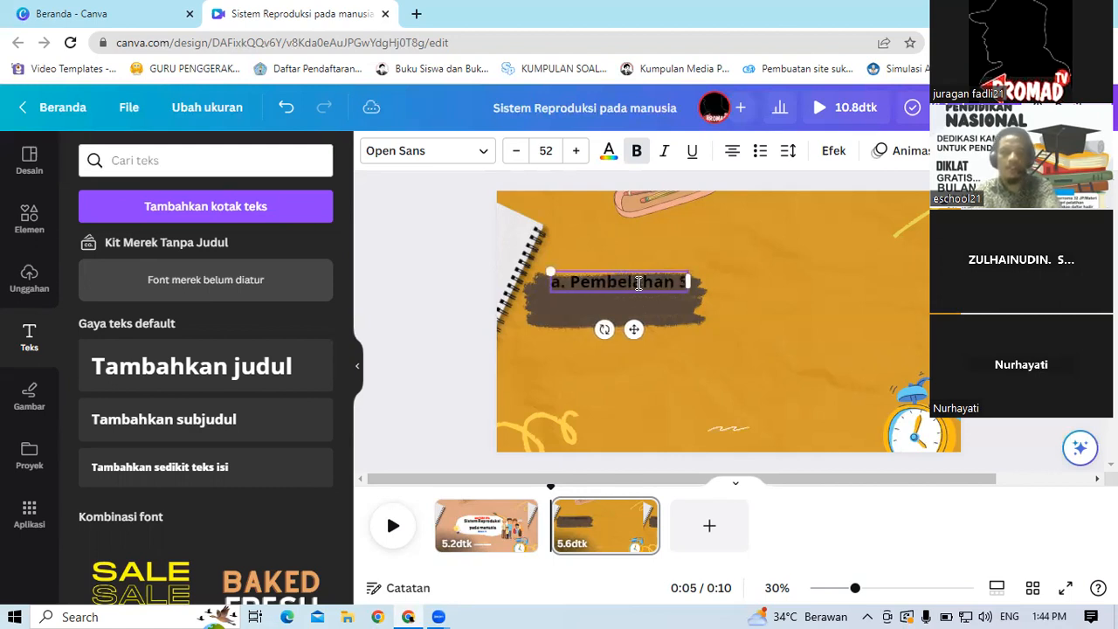
{"action": "type", "text": "e"}
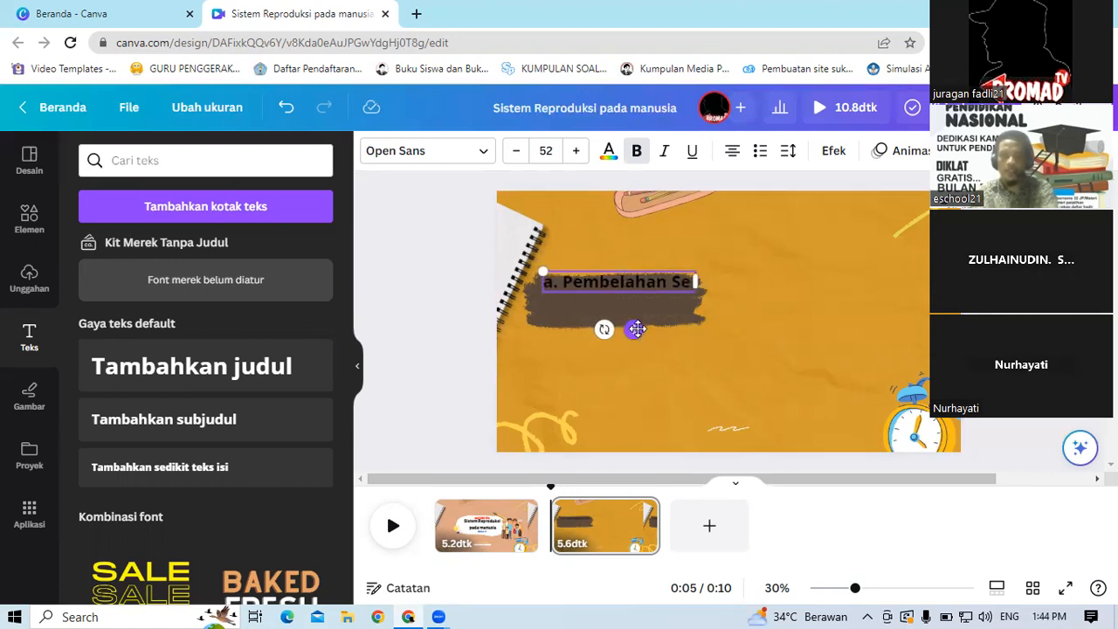
Step: Shrink the brush-stroke graphic, move it toward the slide's top-left, and place the a. Pembelahan Sel text over it
{"action": "left_click_drag", "start_coordinate": [636, 329], "coordinate": [629, 339]}
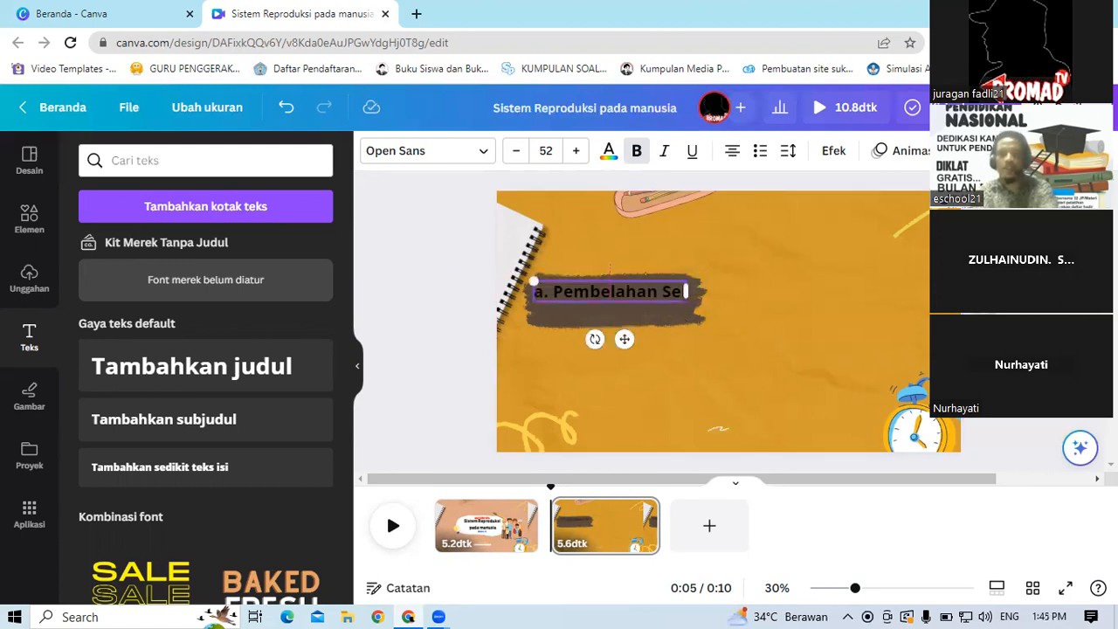
{"action": "left_click", "coordinate": [673, 322]}
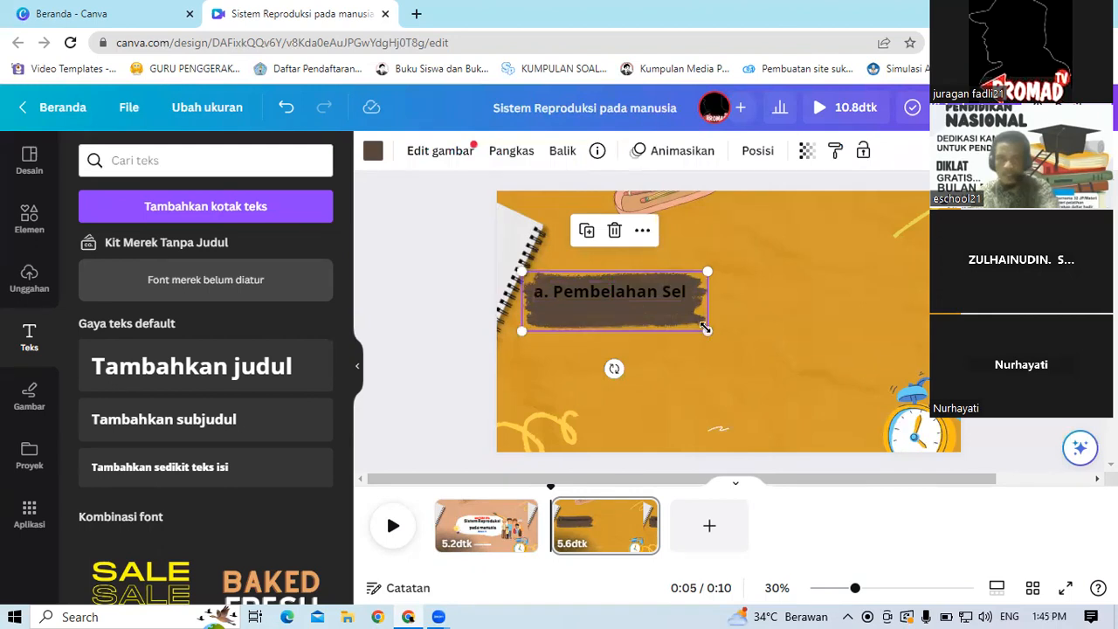
{"action": "left_click_drag", "start_coordinate": [705, 302], "coordinate": [708, 303]}
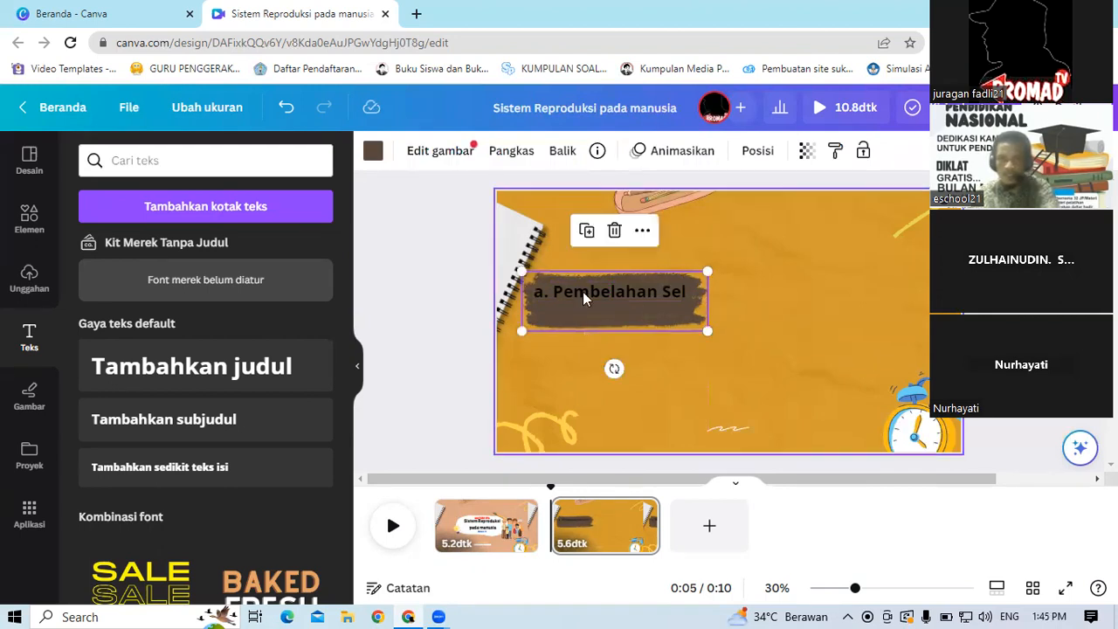
{"action": "left_click_drag", "start_coordinate": [535, 285], "coordinate": [544, 256]}
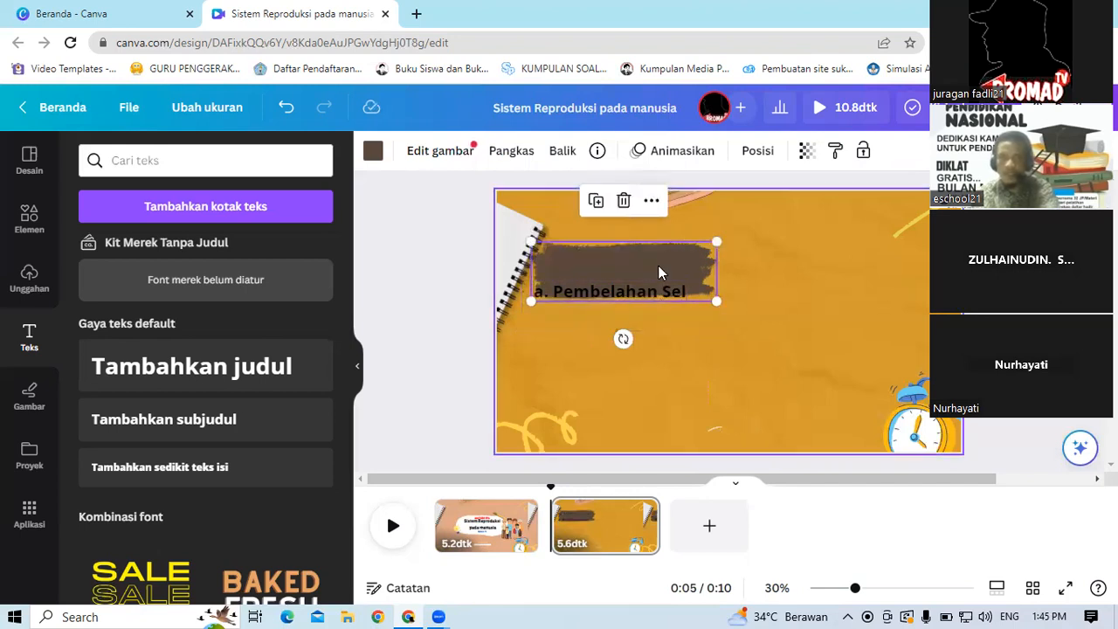
{"action": "mouse_move", "coordinate": [744, 245]}
{"action": "left_mouse_down"}
{"action": "mouse_move", "coordinate": [765, 238]}
{"action": "mouse_move", "coordinate": [679, 229]}
{"action": "mouse_move", "coordinate": [664, 270]}
{"action": "mouse_move", "coordinate": [732, 272]}
{"action": "mouse_move", "coordinate": [730, 232]}
{"action": "mouse_move", "coordinate": [732, 245]}
{"action": "mouse_move", "coordinate": [689, 230]}
{"action": "mouse_move", "coordinate": [612, 251]}
{"action": "left_mouse_up"}
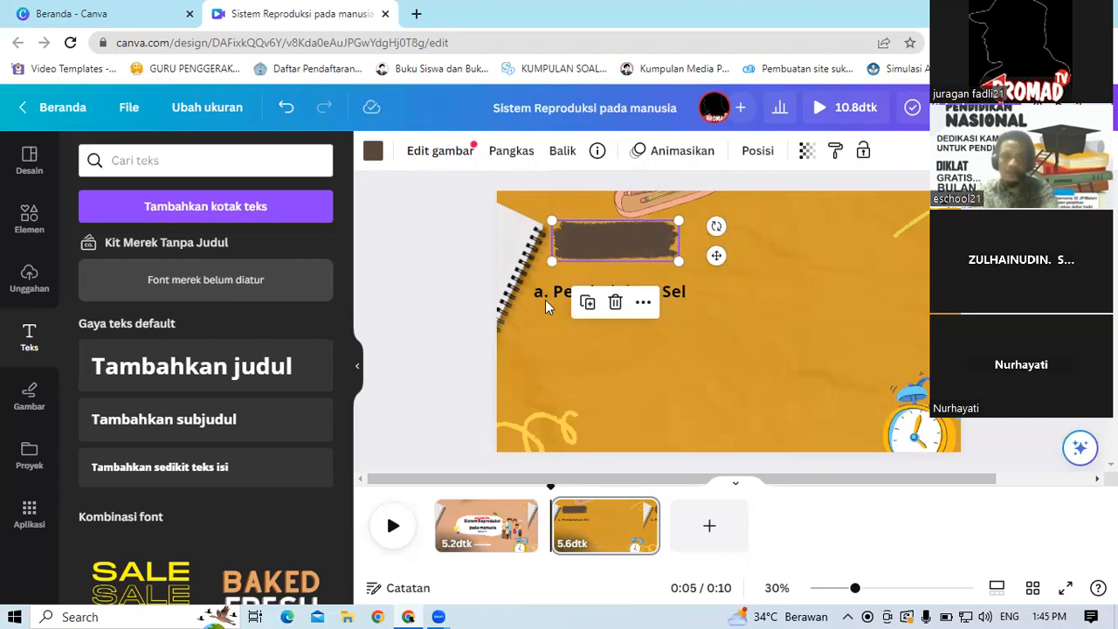
{"action": "left_click", "coordinate": [673, 297]}
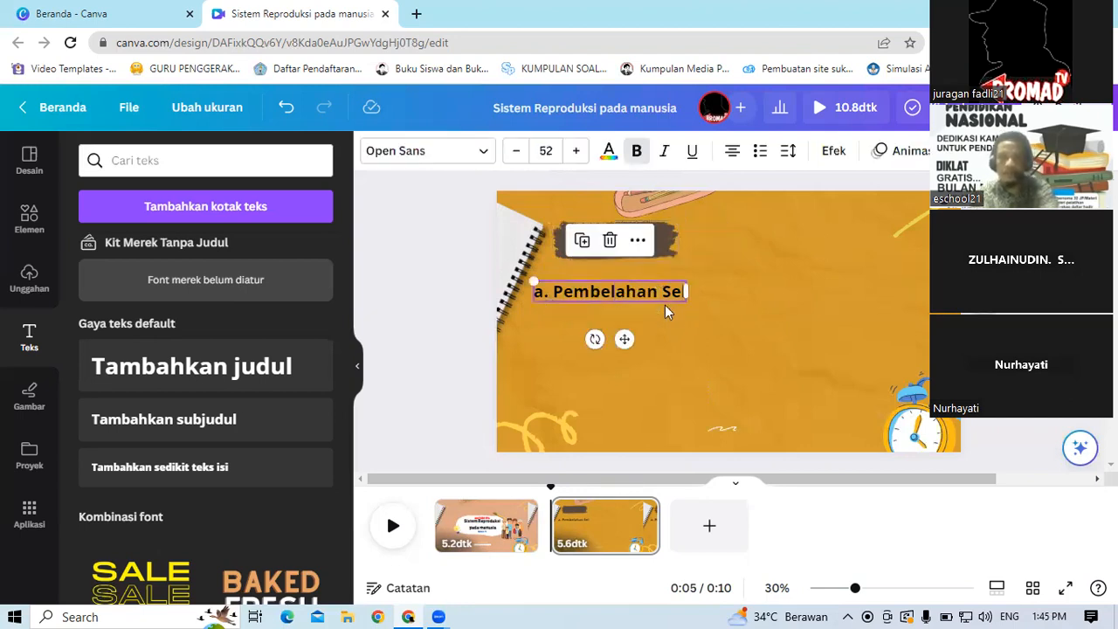
{"action": "mouse_move", "coordinate": [660, 300]}
{"action": "left_mouse_down"}
{"action": "mouse_move", "coordinate": [693, 253]}
{"action": "mouse_move", "coordinate": [676, 242]}
{"action": "left_mouse_up"}
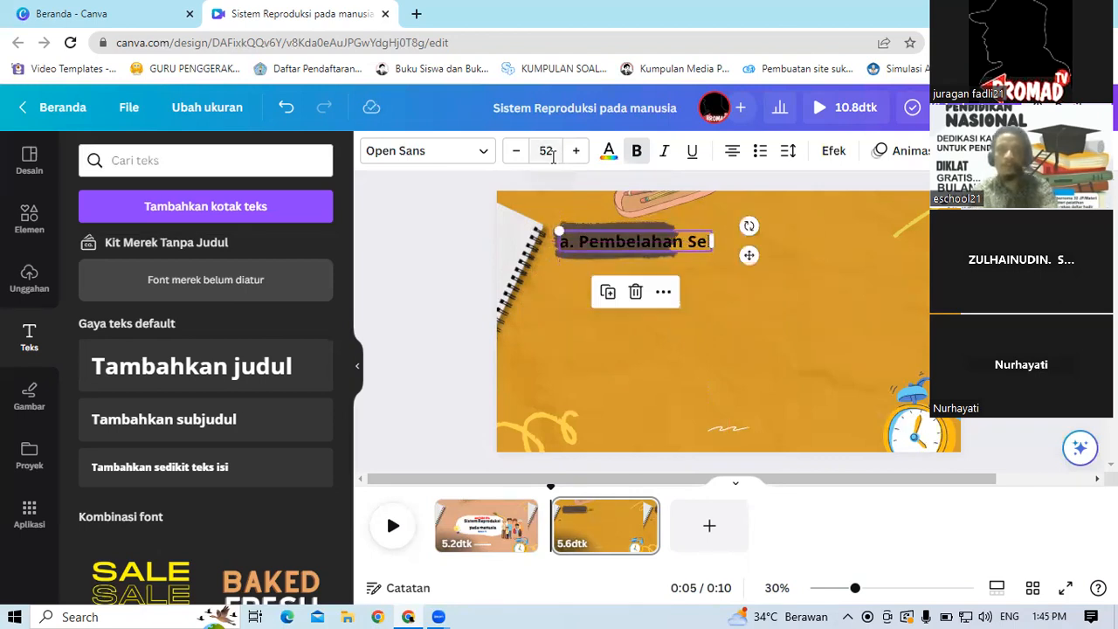
Step: Set the subheading's font size to 36 and nudge it into place on the brush-stroke graphic
{"action": "left_click", "coordinate": [548, 151]}
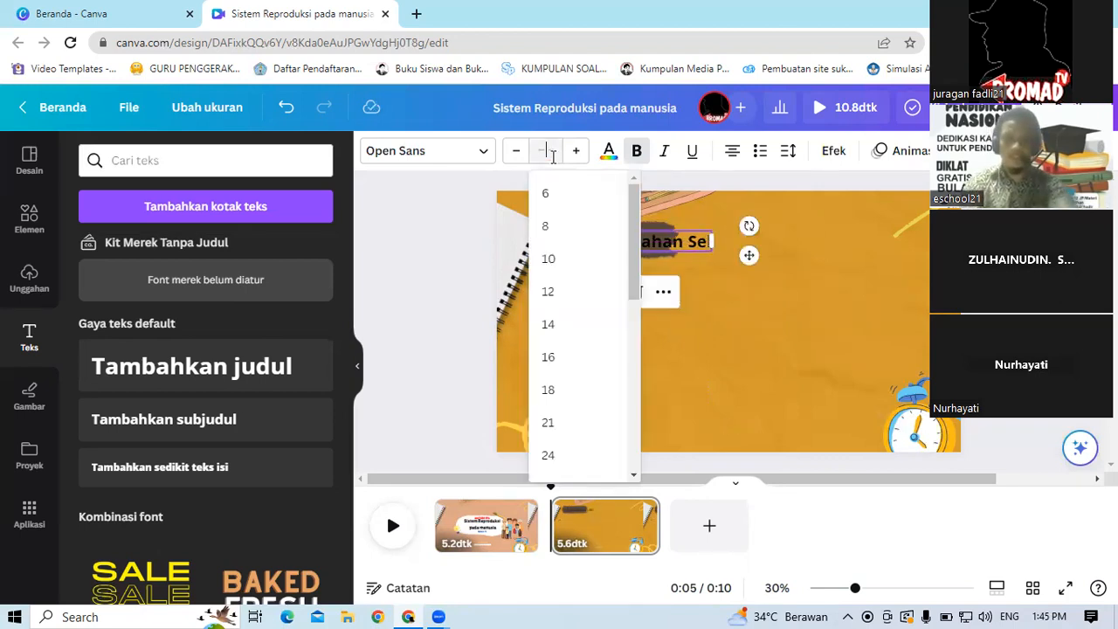
{"action": "type", "text": "36"}
{"action": "key", "text": "Return"}
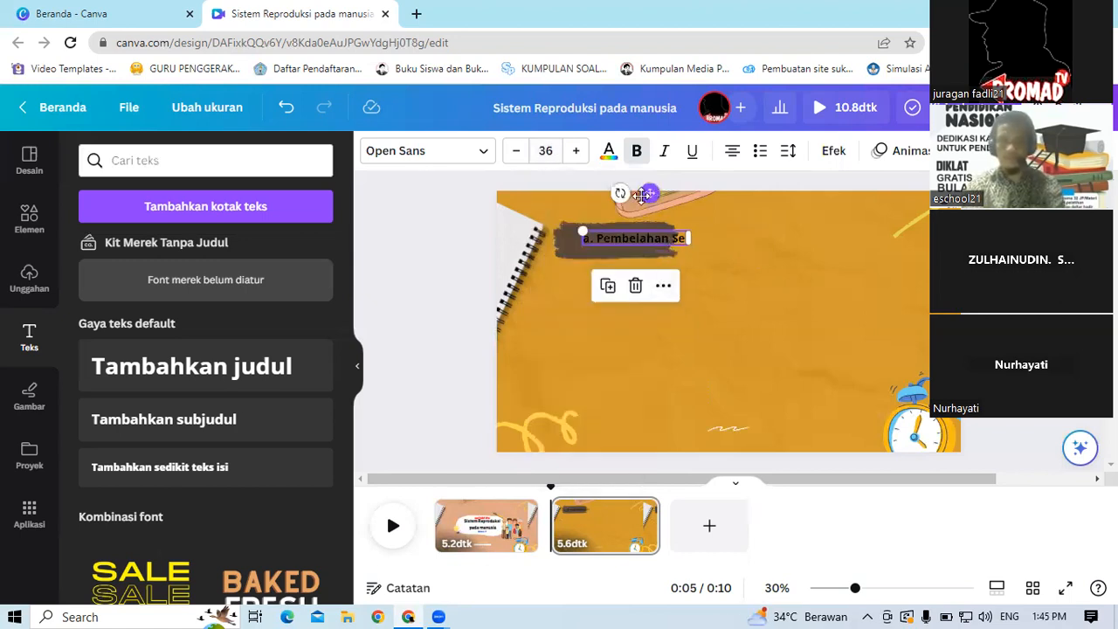
{"action": "left_click_drag", "start_coordinate": [635, 197], "coordinate": [633, 198]}
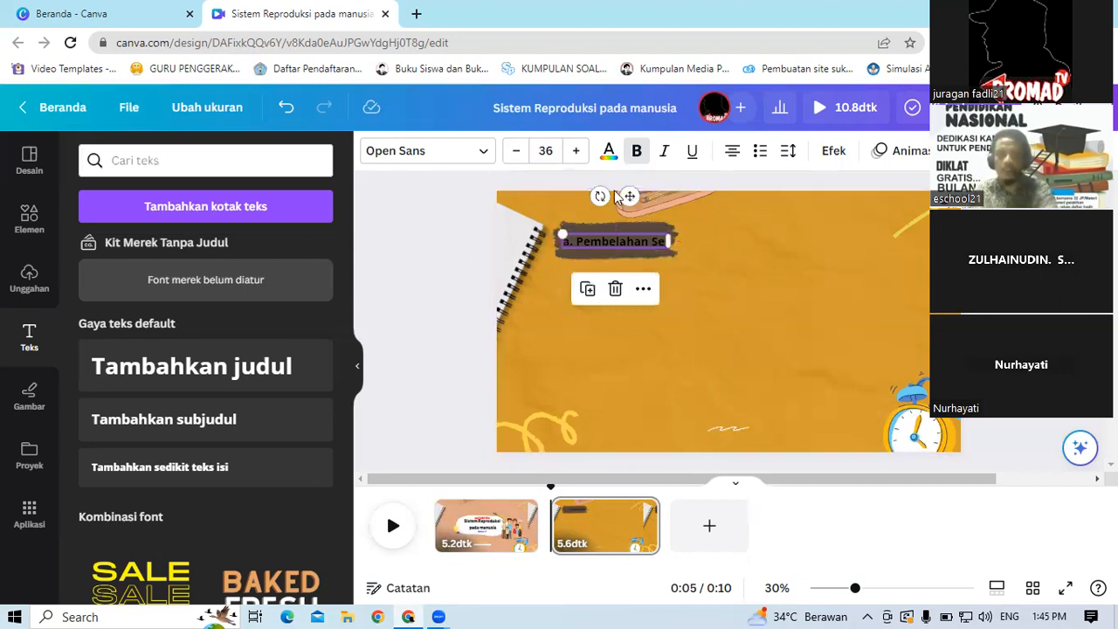
Step: Change the a. Pembelahan Sel subheading's font to Comica and its size to 32
{"action": "left_click", "coordinate": [609, 155]}
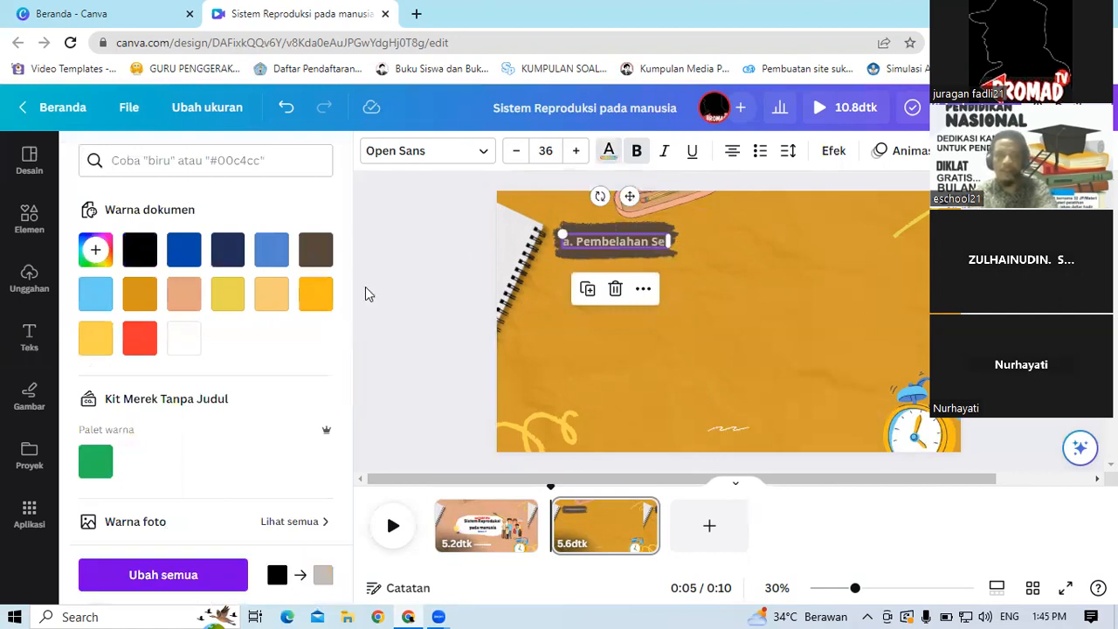
{"action": "left_click", "coordinate": [412, 237]}
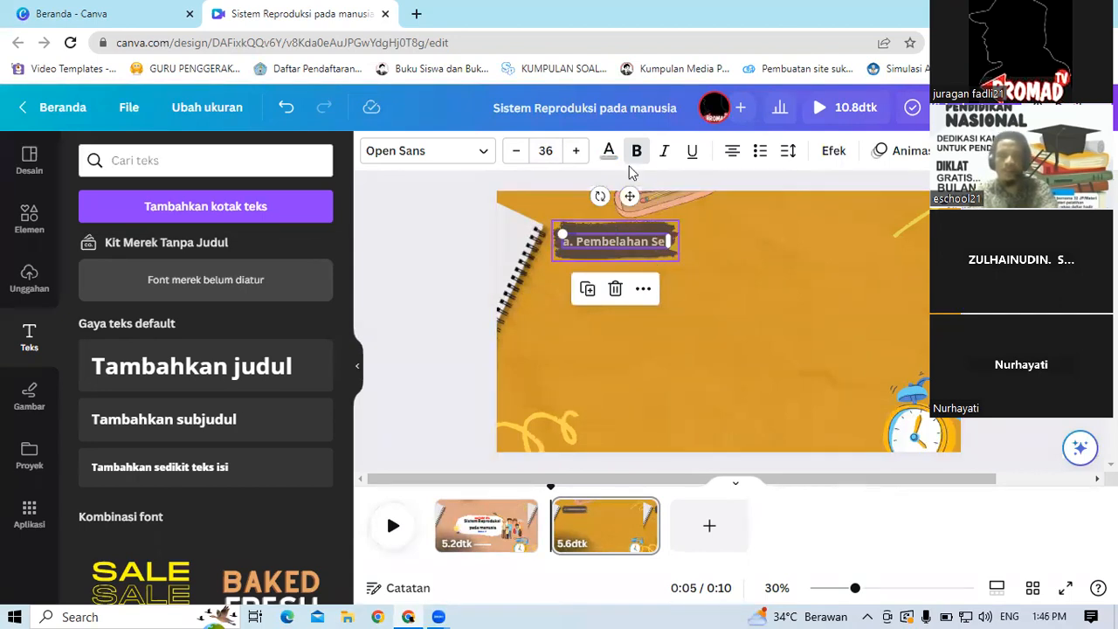
{"action": "left_click", "coordinate": [486, 154]}
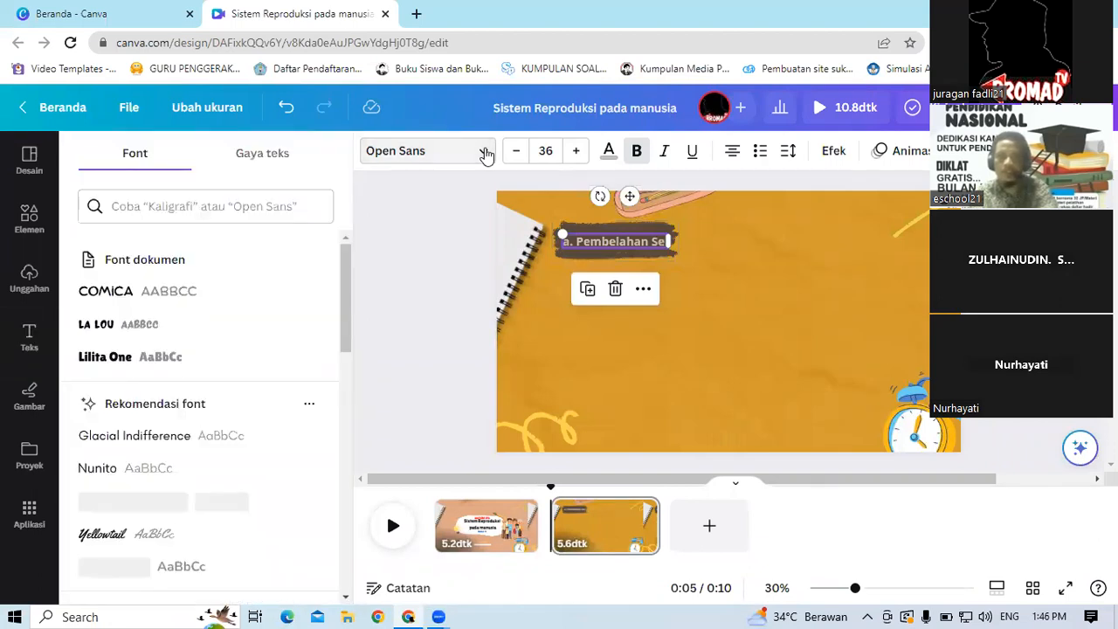
{"action": "left_click", "coordinate": [104, 297]}
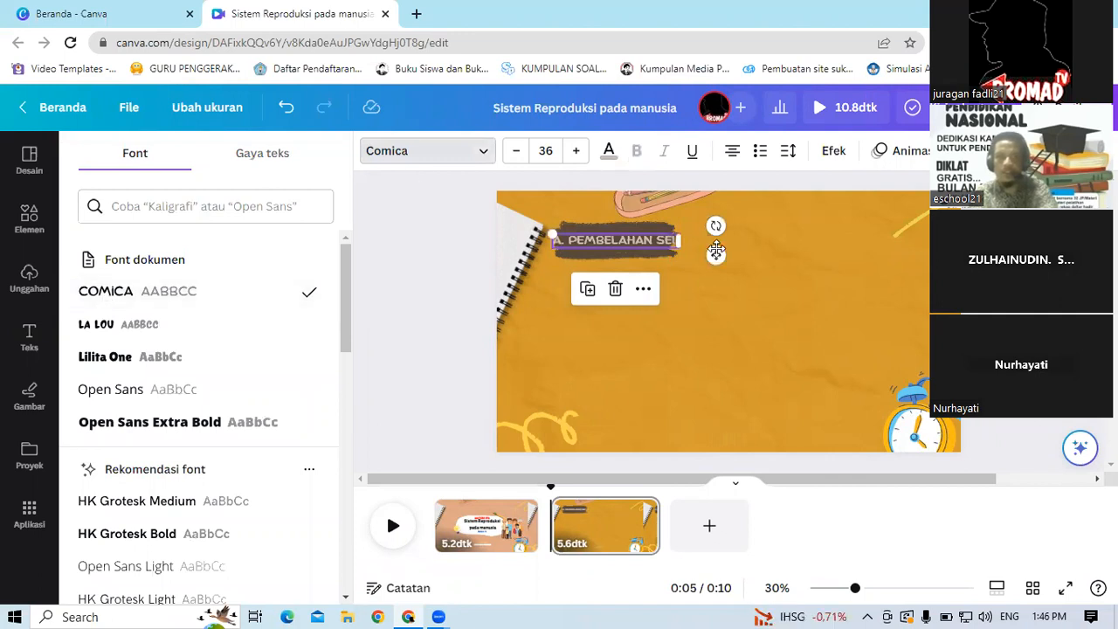
{"action": "left_click", "coordinate": [556, 149]}
{"action": "left_click", "coordinate": [548, 294]}
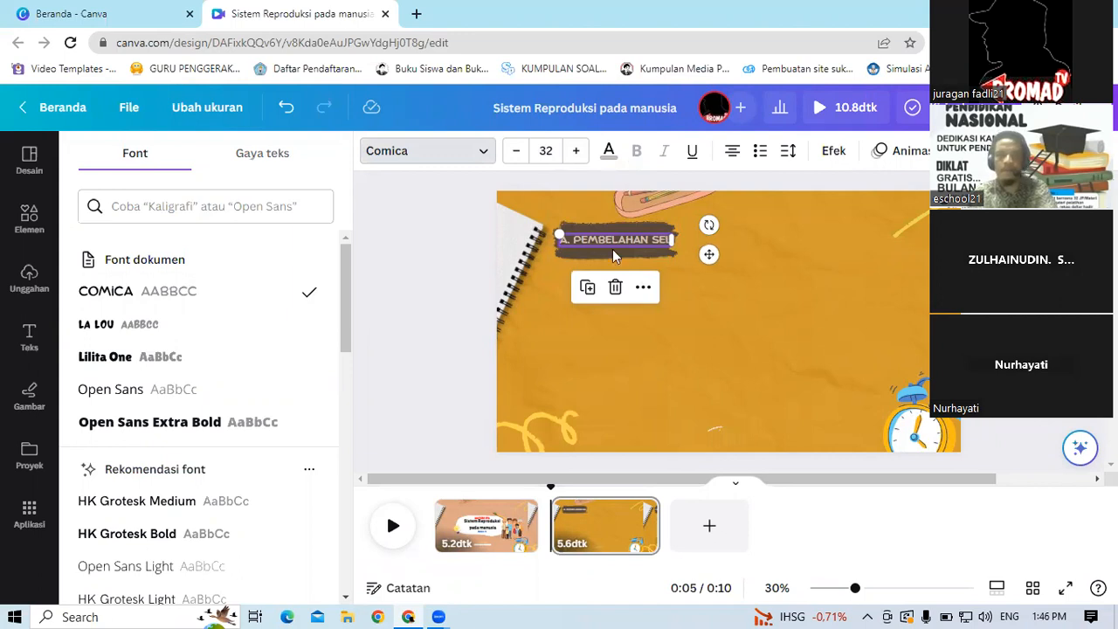
{"action": "left_click", "coordinate": [424, 269]}
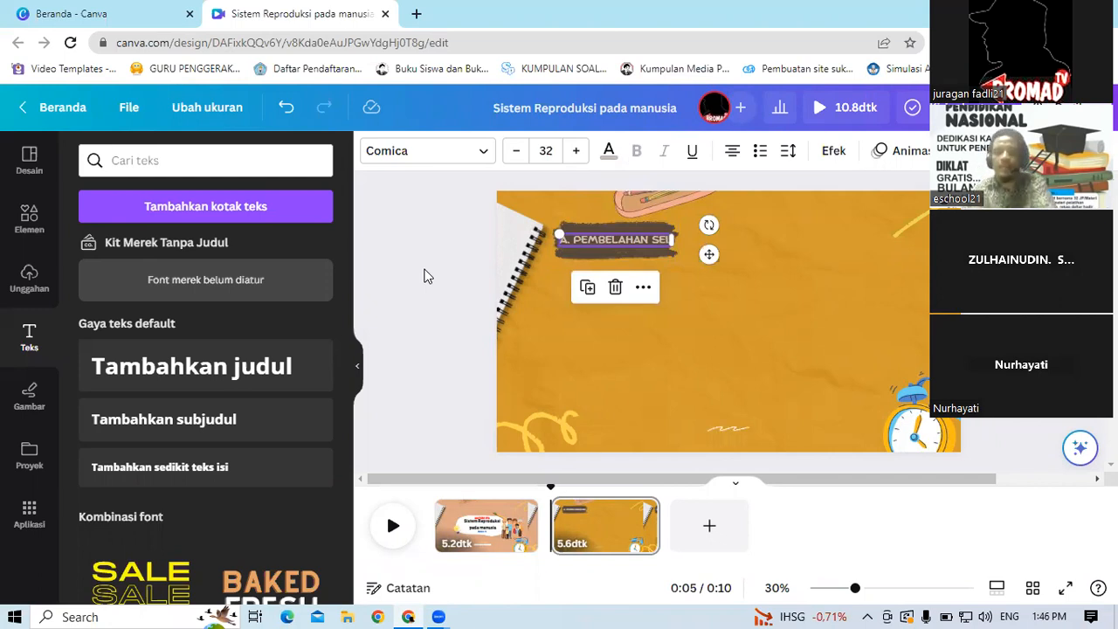
{"action": "left_click", "coordinate": [429, 225]}
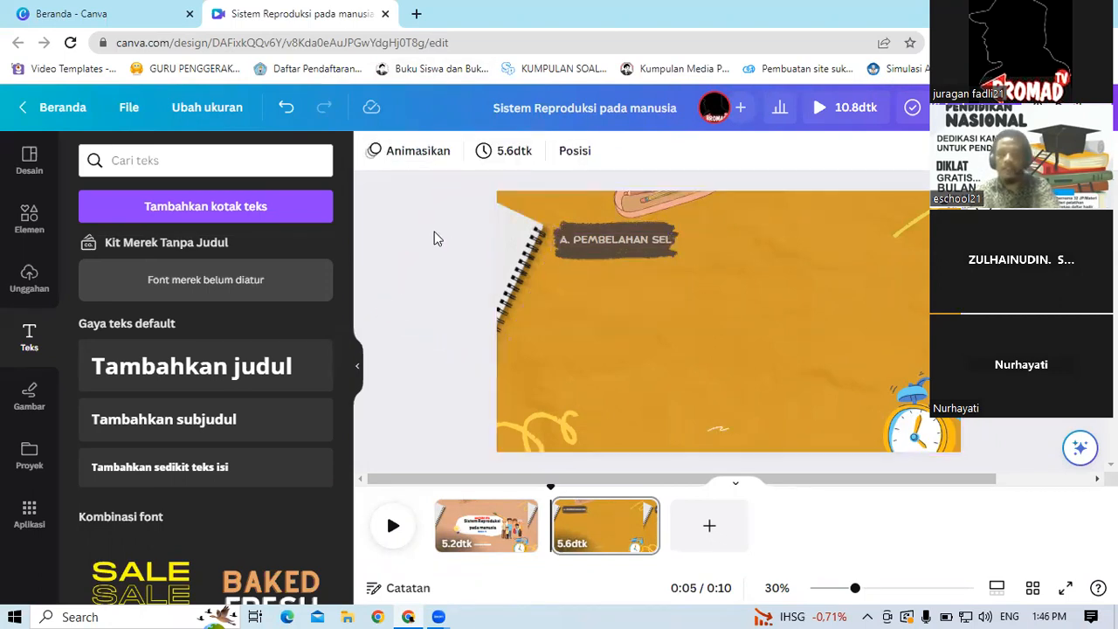
Step: Insert a green rounded text-box graphic from the kotak teks element results and enlarge it slightly
{"action": "left_click", "coordinate": [31, 228]}
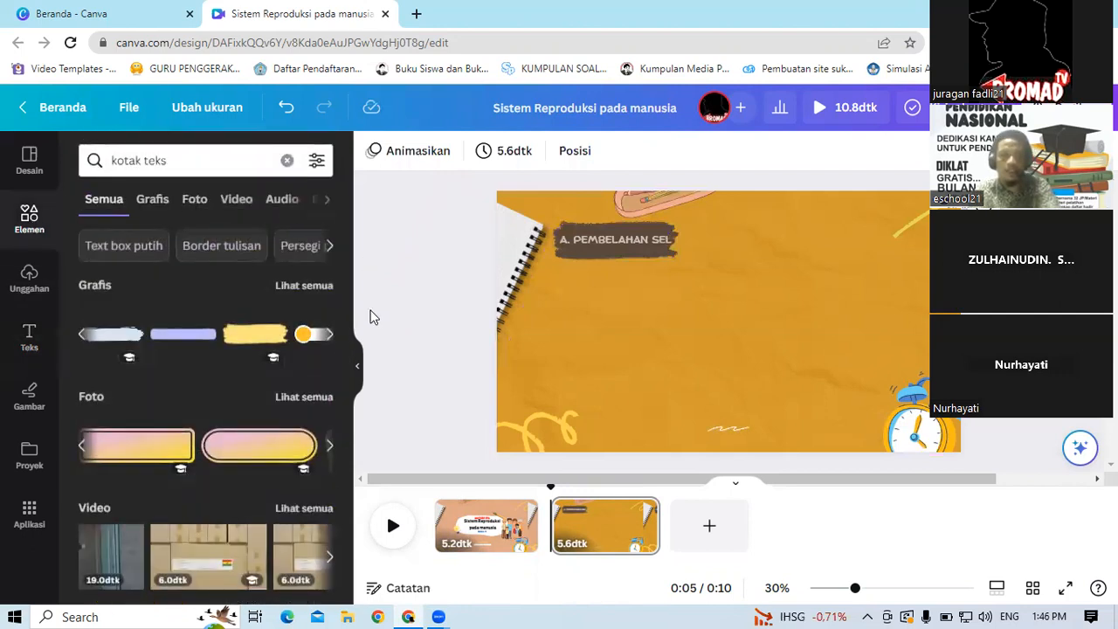
{"action": "left_click_drag", "start_coordinate": [370, 378], "coordinate": [375, 246]}
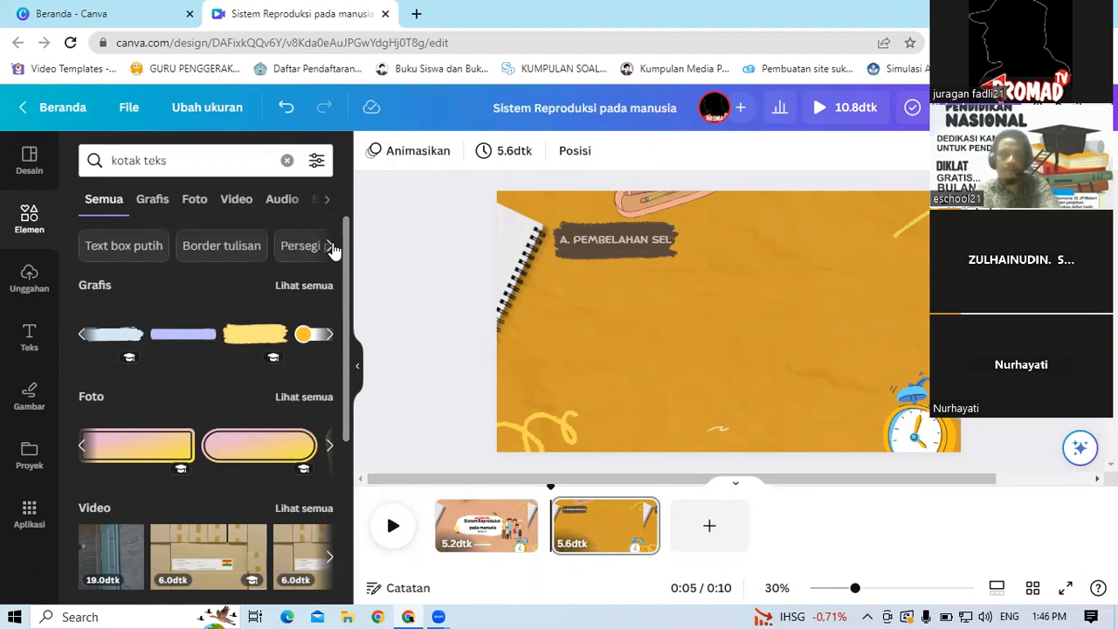
{"action": "left_click", "coordinate": [327, 336]}
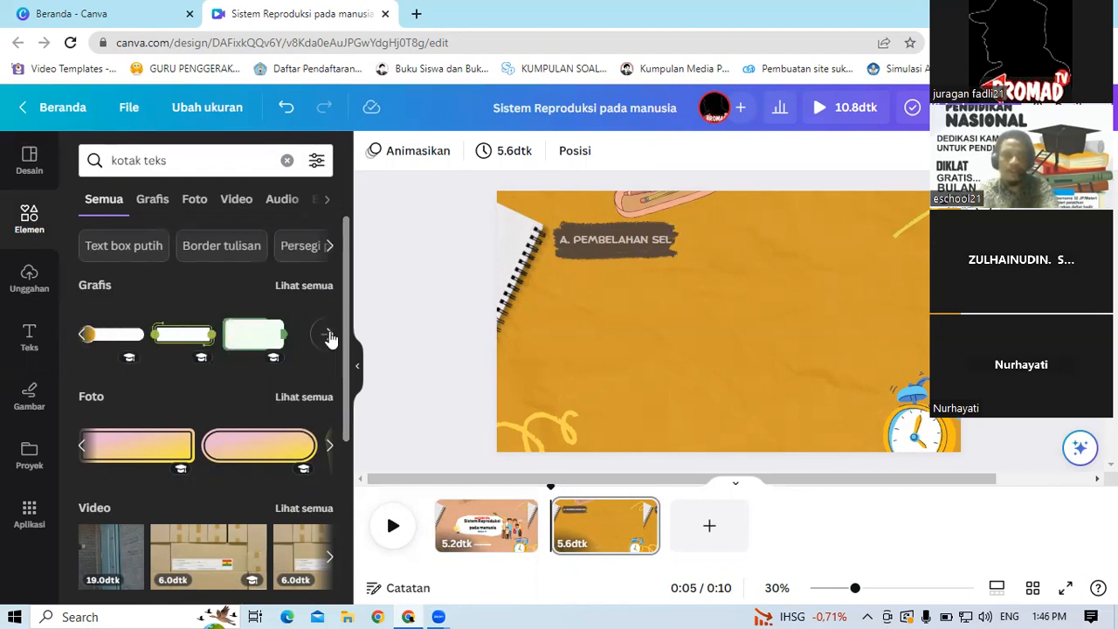
{"action": "left_click", "coordinate": [254, 334]}
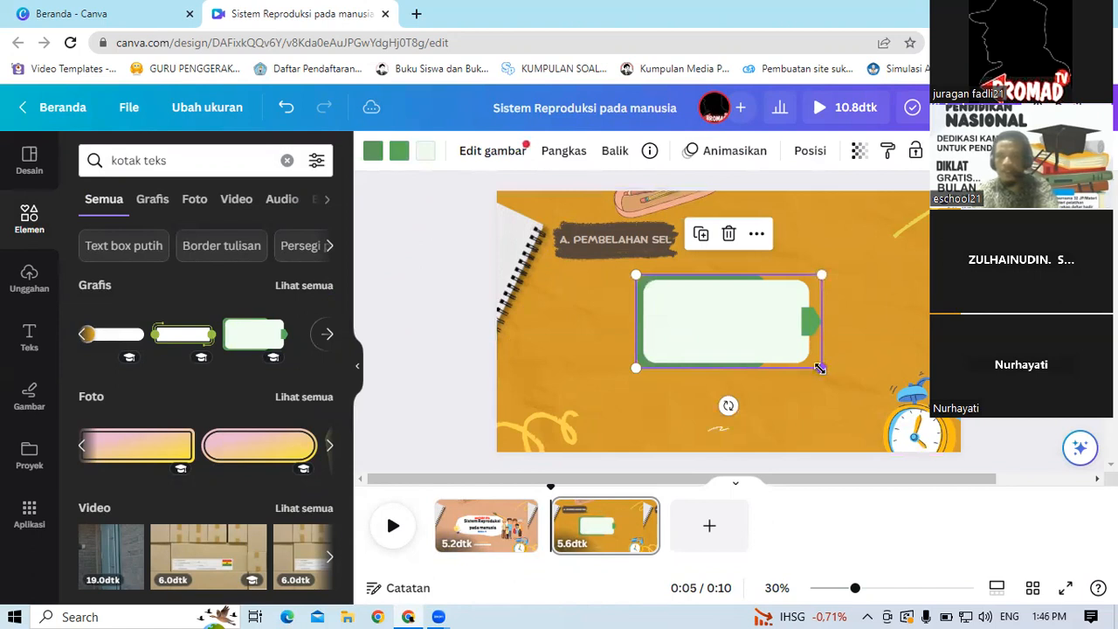
{"action": "left_click_drag", "start_coordinate": [822, 368], "coordinate": [855, 385]}
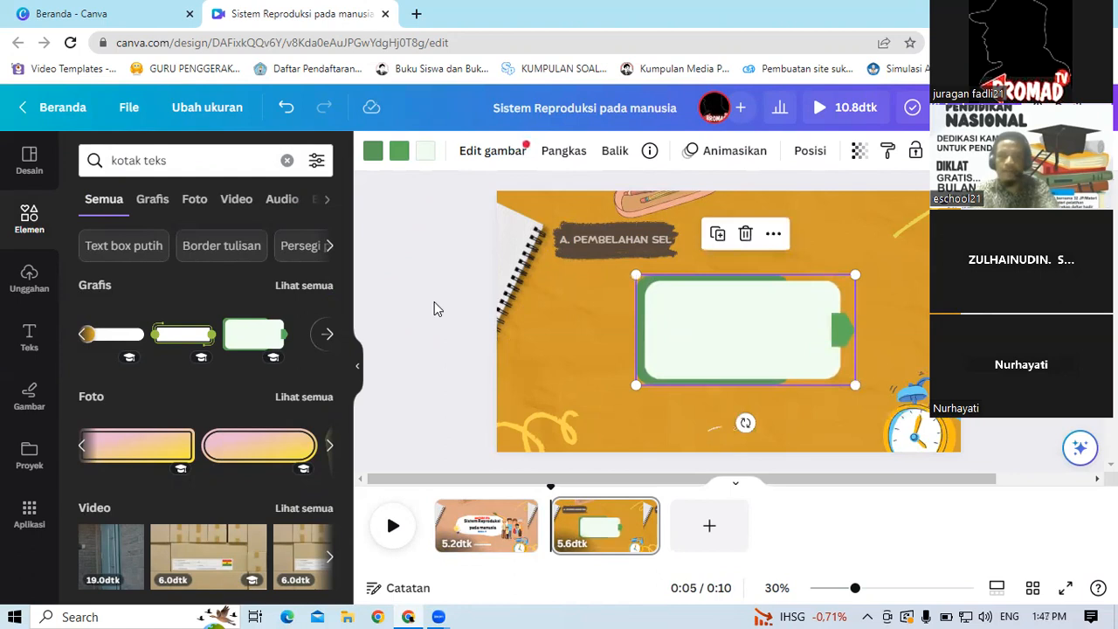
{"action": "left_click", "coordinate": [406, 279]}
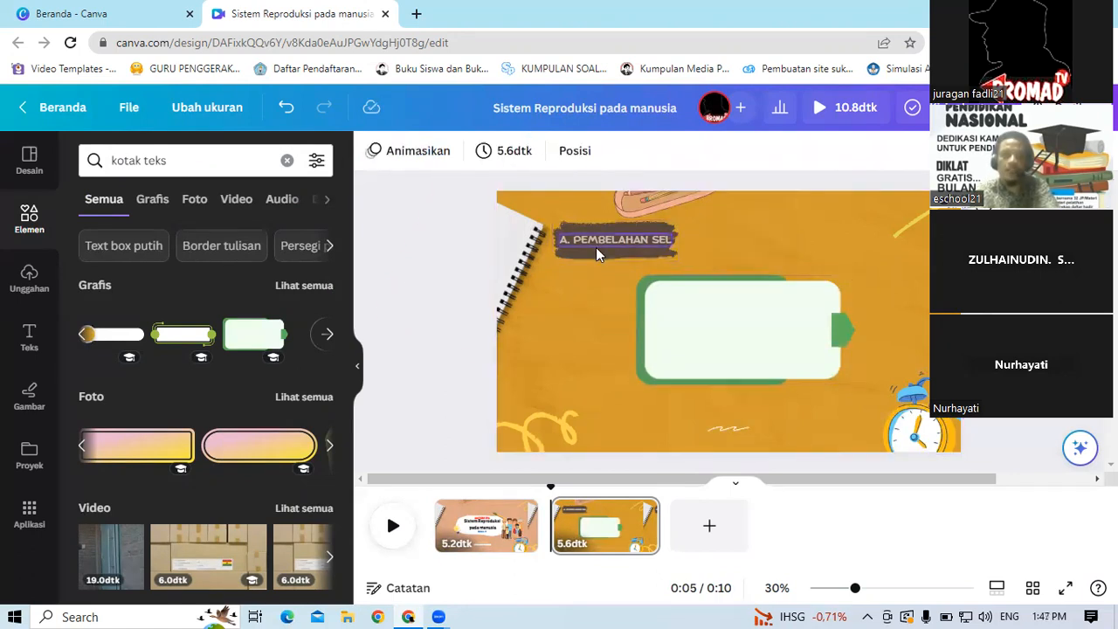
{"action": "left_click", "coordinate": [669, 319]}
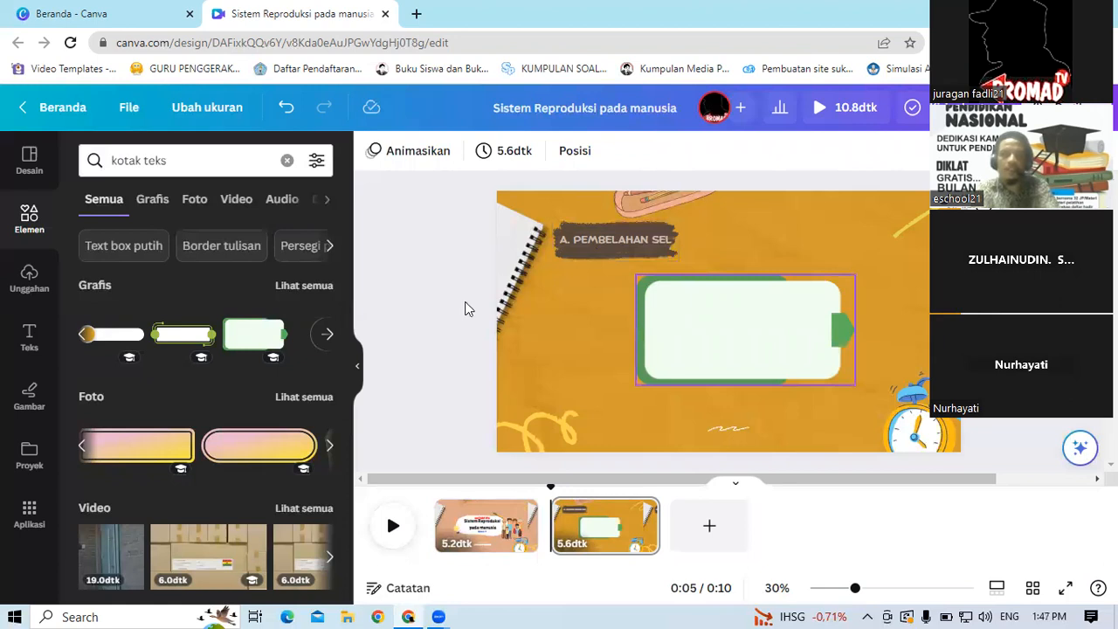
Step: Add a small body text box and place it at the top of the green text-box graphic
{"action": "left_click", "coordinate": [24, 345]}
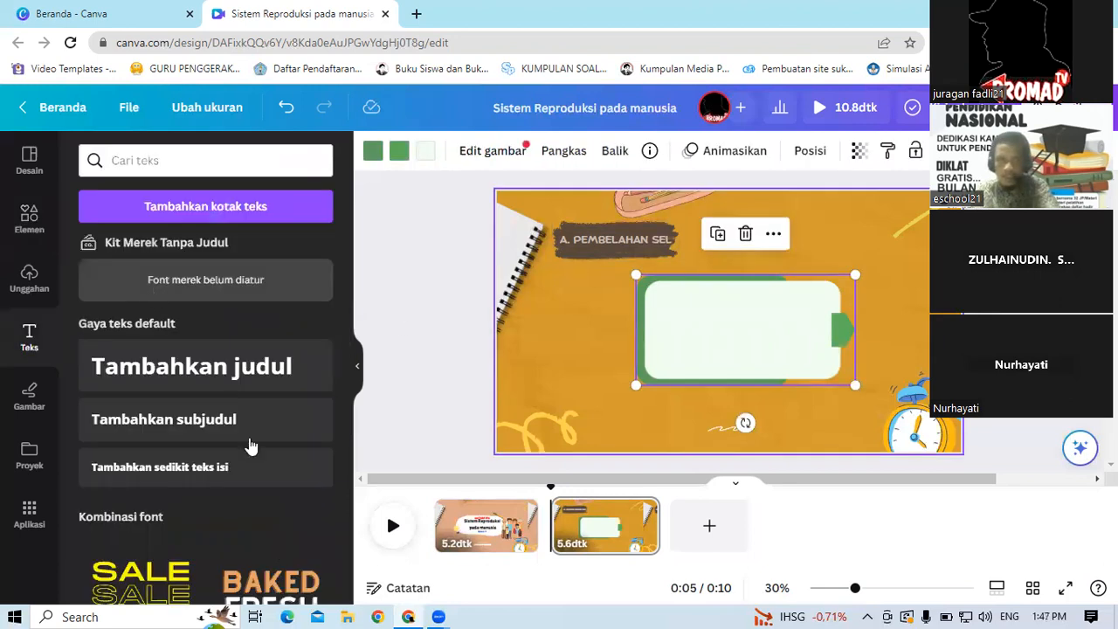
{"action": "left_click", "coordinate": [206, 473]}
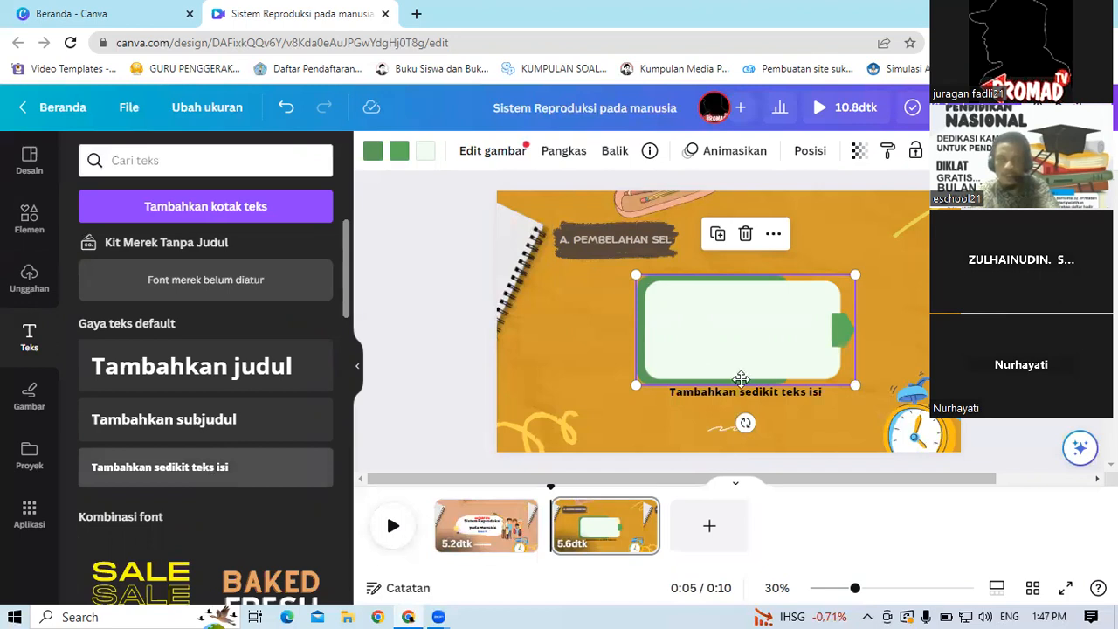
{"action": "left_click_drag", "start_coordinate": [760, 436], "coordinate": [827, 303]}
{"action": "left_click", "coordinate": [827, 303]}
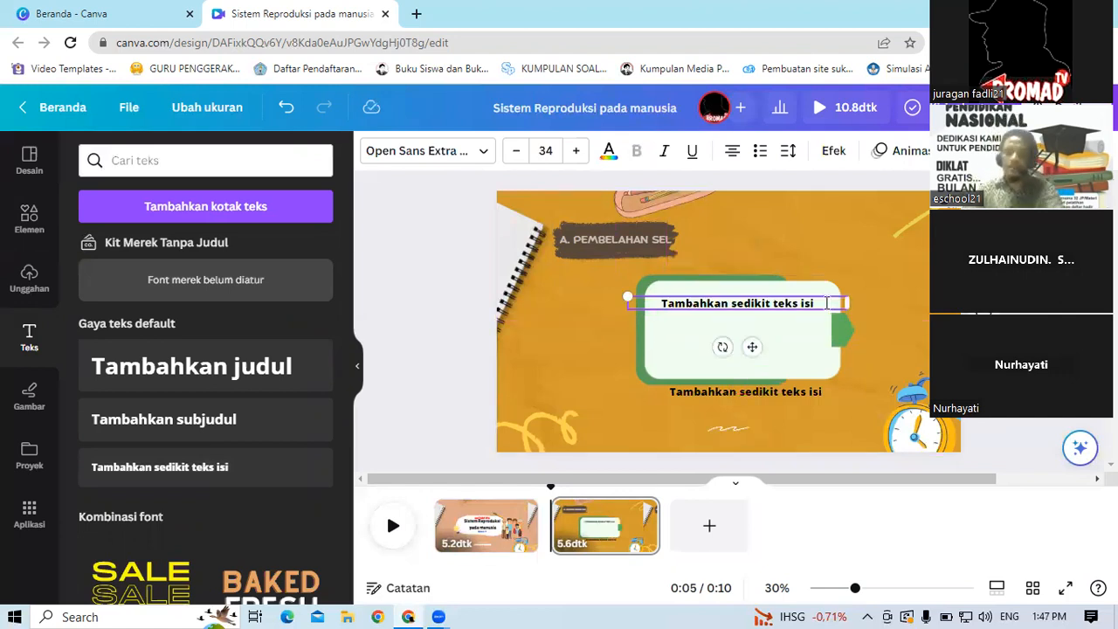
{"action": "key", "text": "BackSpace"}
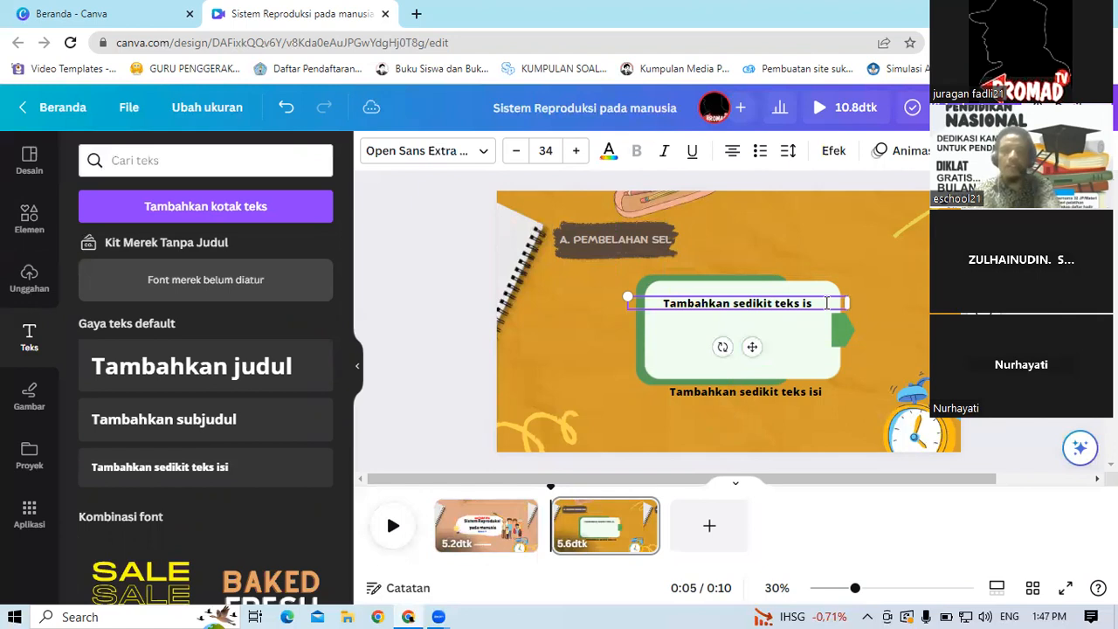
{"action": "key", "text": "BackSpace"}
{"action": "key", "text": "BackSpace"}
{"action": "key", "text": "BackSpace"}
{"action": "key", "text": "ctrl+a"}
{"action": "key", "text": "BackSpace"}
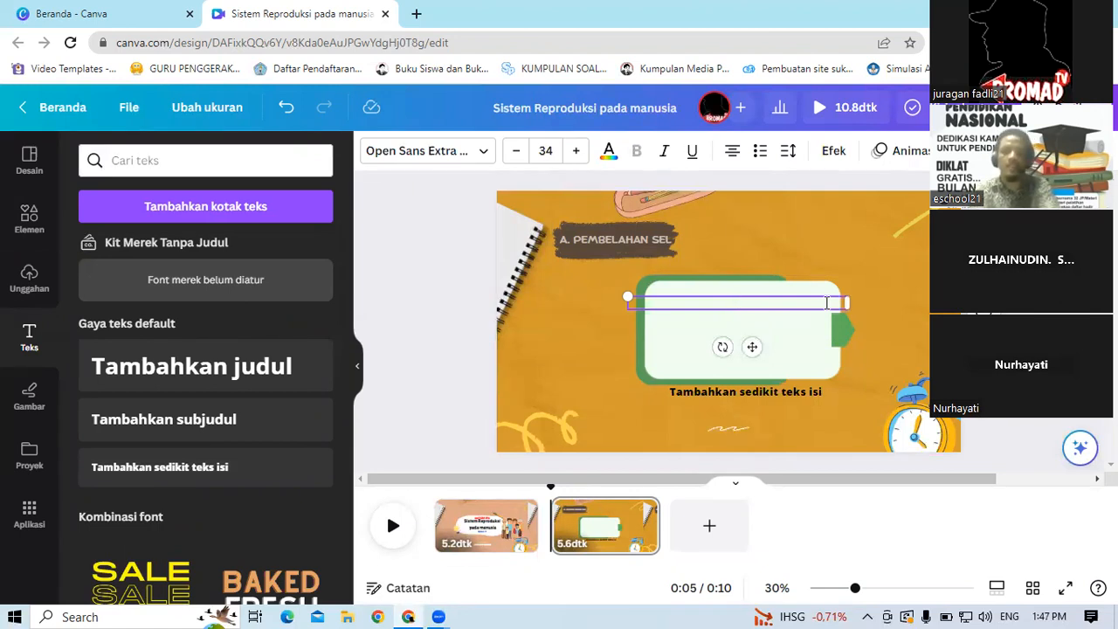
{"action": "key", "text": "ctrl+z"}
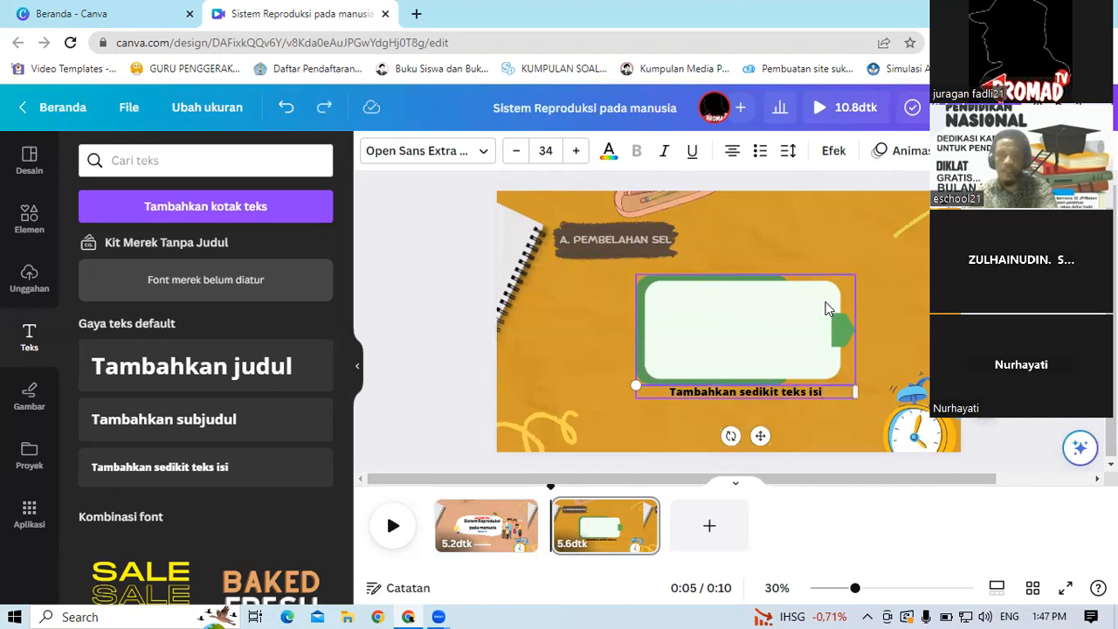
{"action": "left_click_drag", "start_coordinate": [762, 437], "coordinate": [762, 349]}
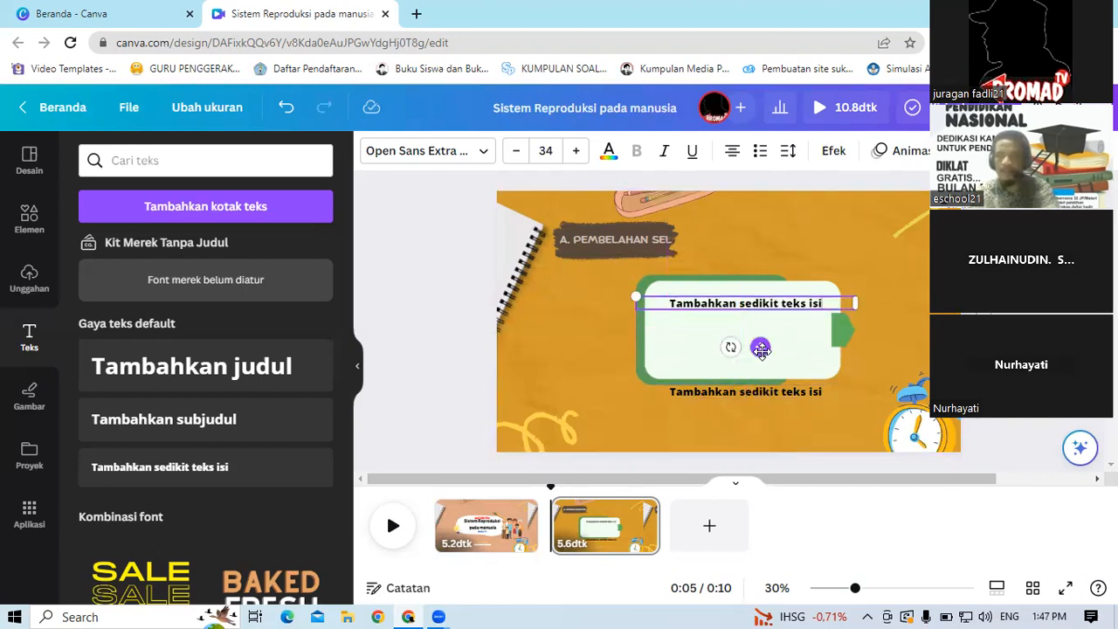
Step: Replace the body text with 'Pengertian :' and a second line 'Sel adalaha .....'
{"action": "left_click_drag", "start_coordinate": [672, 303], "coordinate": [857, 302]}
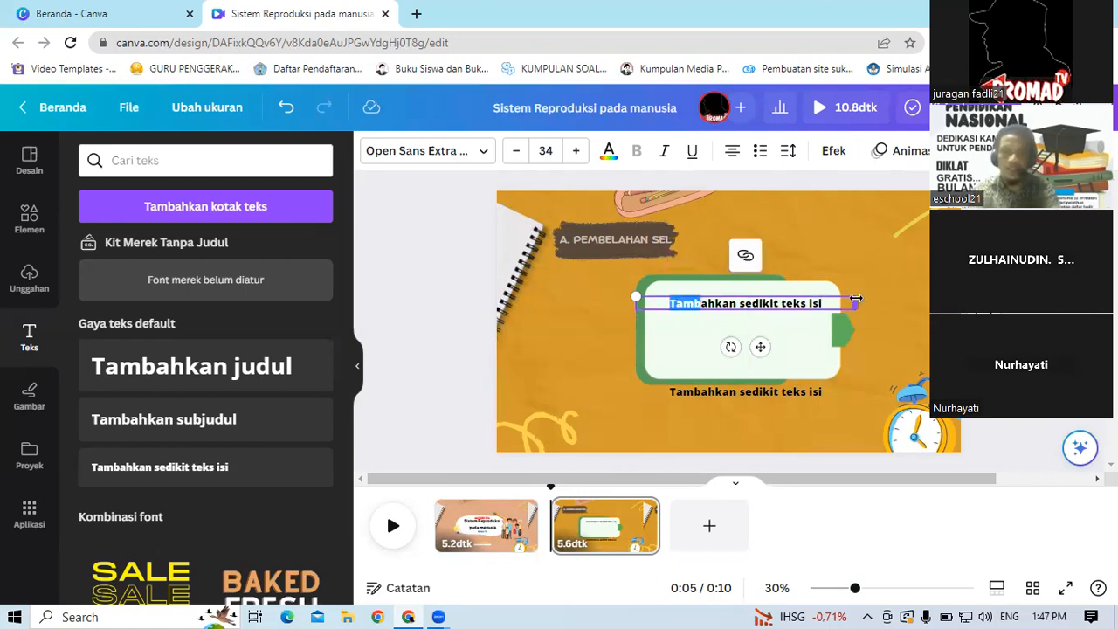
{"action": "key", "text": "BackSpace"}
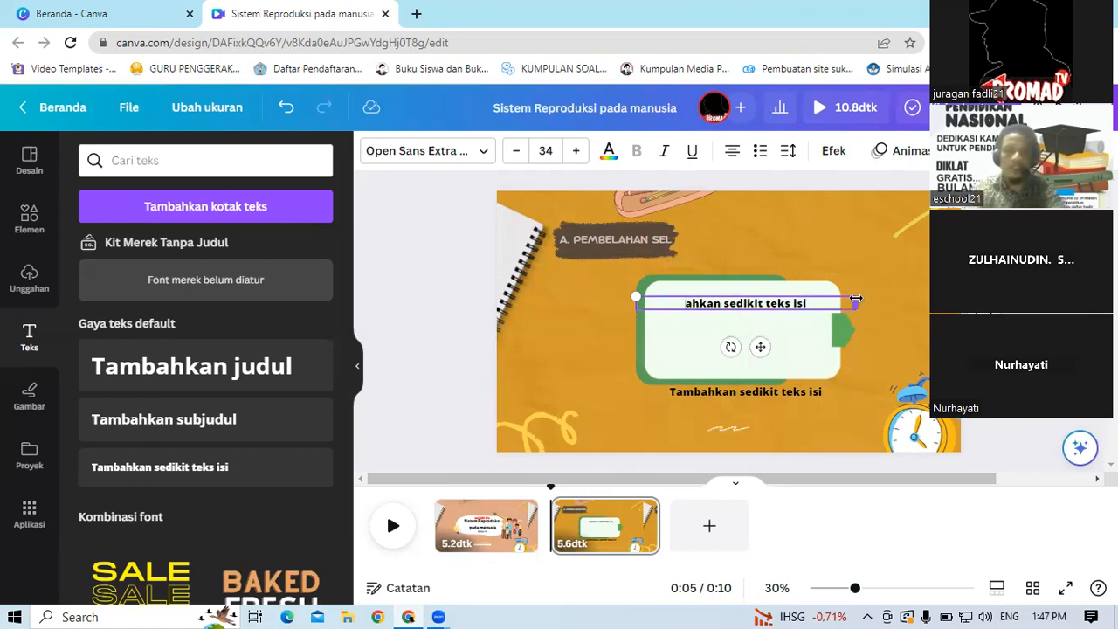
{"action": "left_click", "coordinate": [806, 303]}
{"action": "key", "text": "BackSpace"}
{"action": "key", "text": "BackSpace"}
{"action": "key", "text": "BackSpace"}
{"action": "key", "text": "BackSpace"}
{"action": "key", "text": "BackSpace"}
{"action": "key", "text": "BackSpace"}
{"action": "key", "text": "BackSpace"}
{"action": "key", "text": "BackSpace"}
{"action": "key", "text": "BackSpace"}
{"action": "key", "text": "BackSpace"}
{"action": "key", "text": "BackSpace"}
{"action": "key", "text": "BackSpace"}
{"action": "key", "text": "BackSpace"}
{"action": "key", "text": "BackSpace"}
{"action": "key", "text": "BackSpace"}
{"action": "key", "text": "BackSpace"}
{"action": "key", "text": "BackSpace"}
{"action": "key", "text": "BackSpace"}
{"action": "key", "text": "BackSpace"}
{"action": "key", "text": "BackSpace"}
{"action": "type", "text": "Peng"}
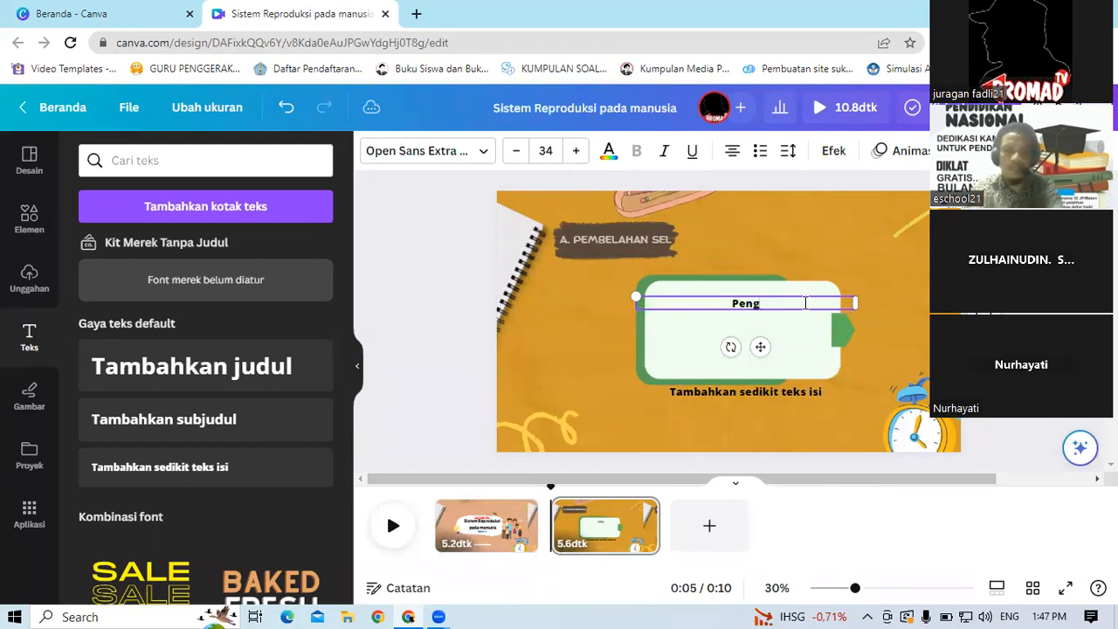
{"action": "type", "text": "ertian"}
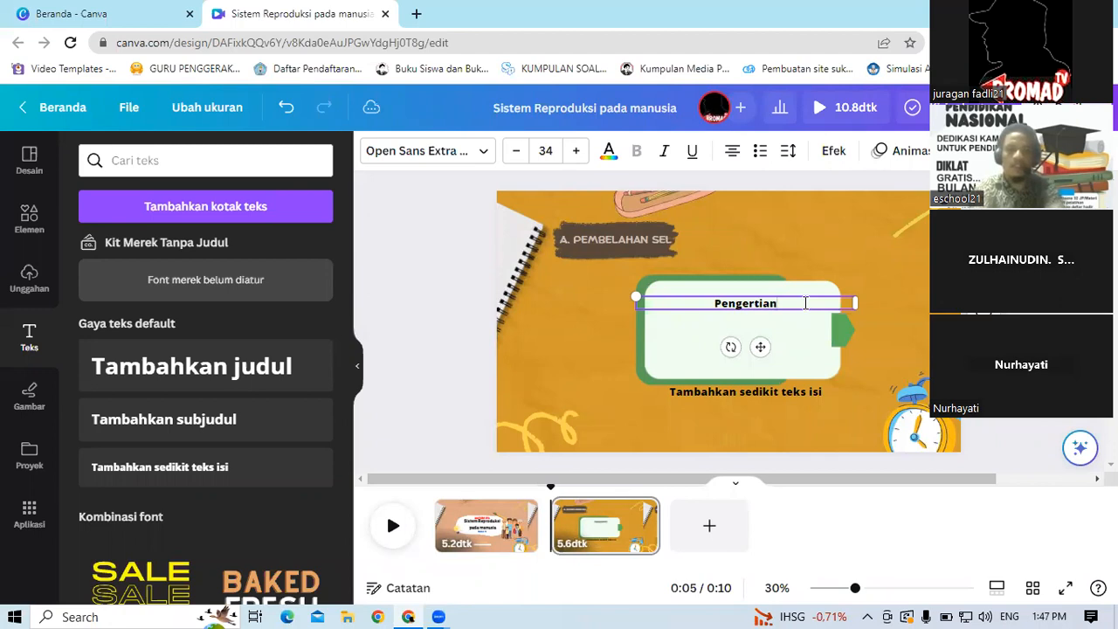
{"action": "type", "text": " :"}
{"action": "key", "text": "Return"}
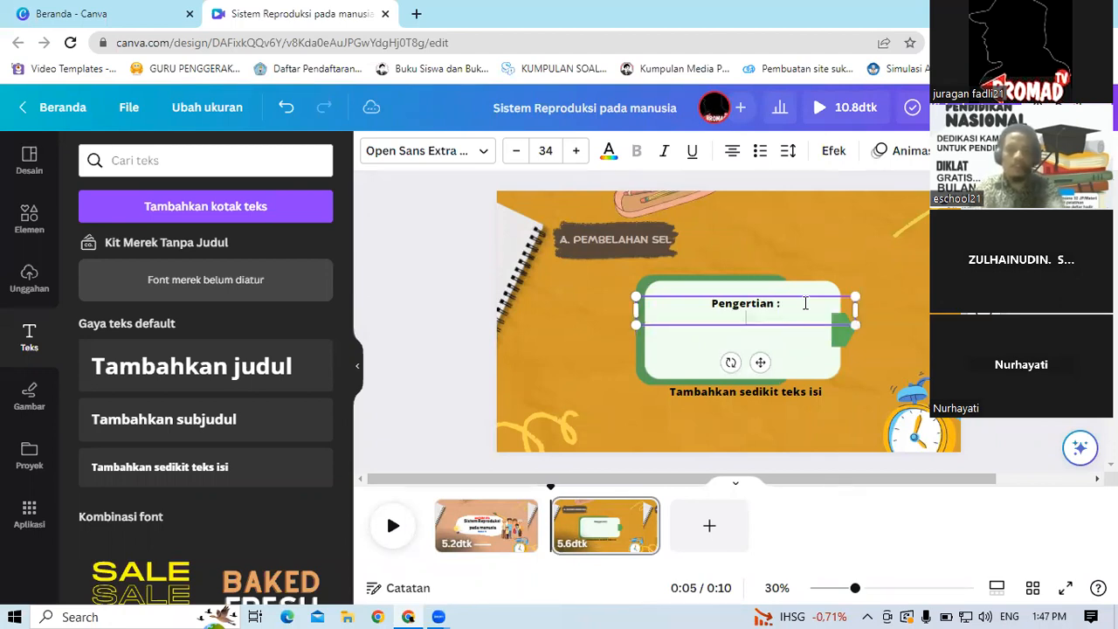
{"action": "type", "text": "Selm"}
{"action": "key", "text": "BackSpace"}
{"action": "type", "text": "adalaha ....."}
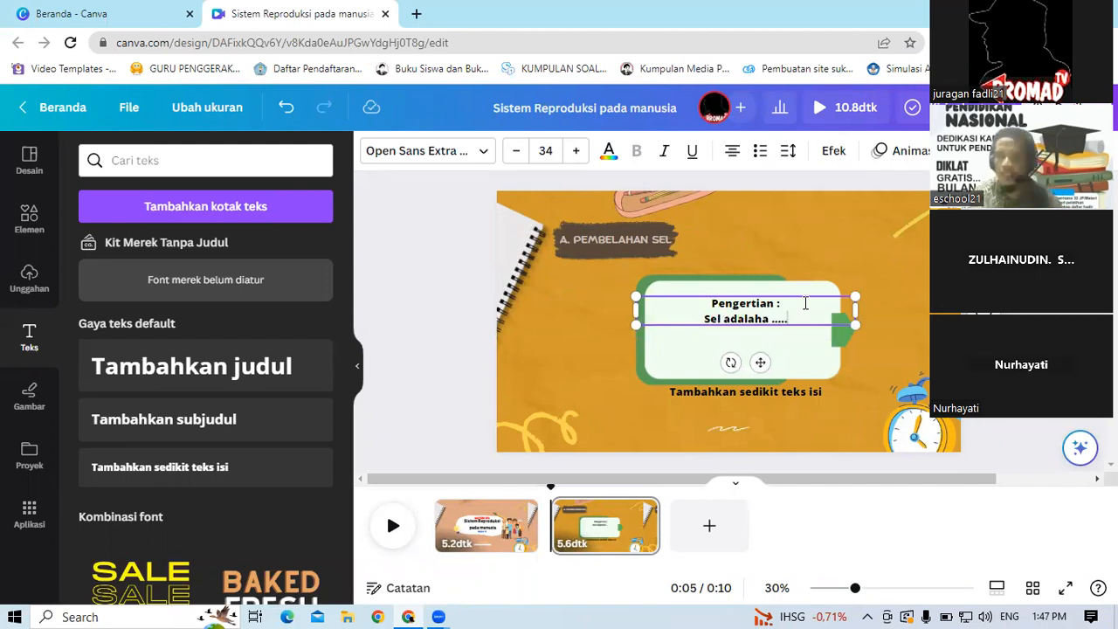
Step: Change the text's alignment and reposition the text box inside the green graphic
{"action": "left_click_drag", "start_coordinate": [759, 368], "coordinate": [690, 356]}
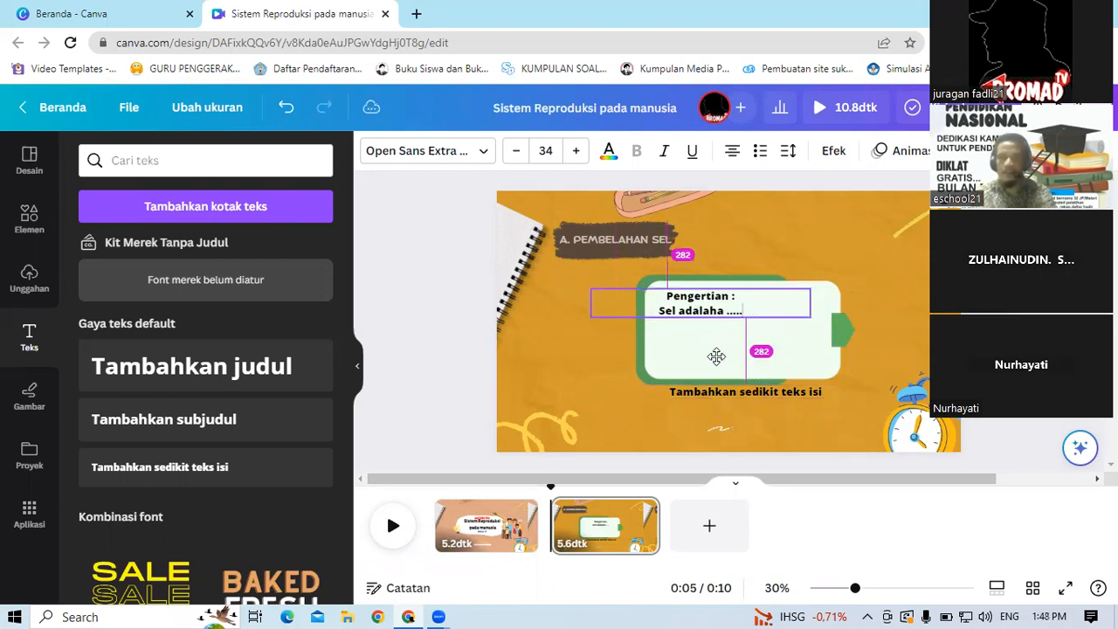
{"action": "left_click", "coordinate": [735, 153]}
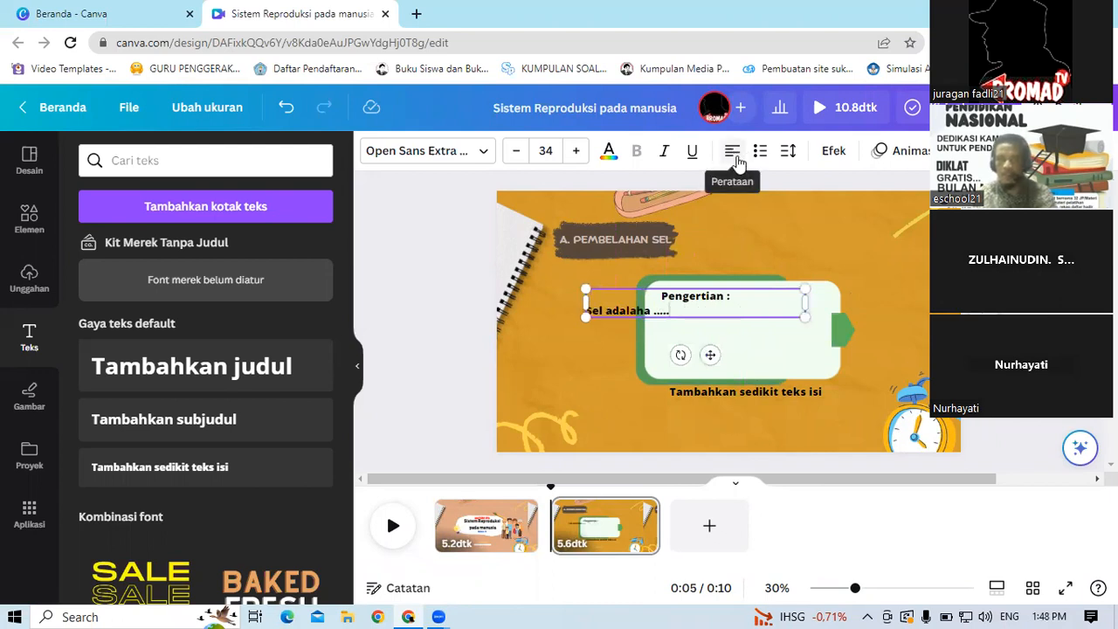
{"action": "left_click", "coordinate": [736, 157]}
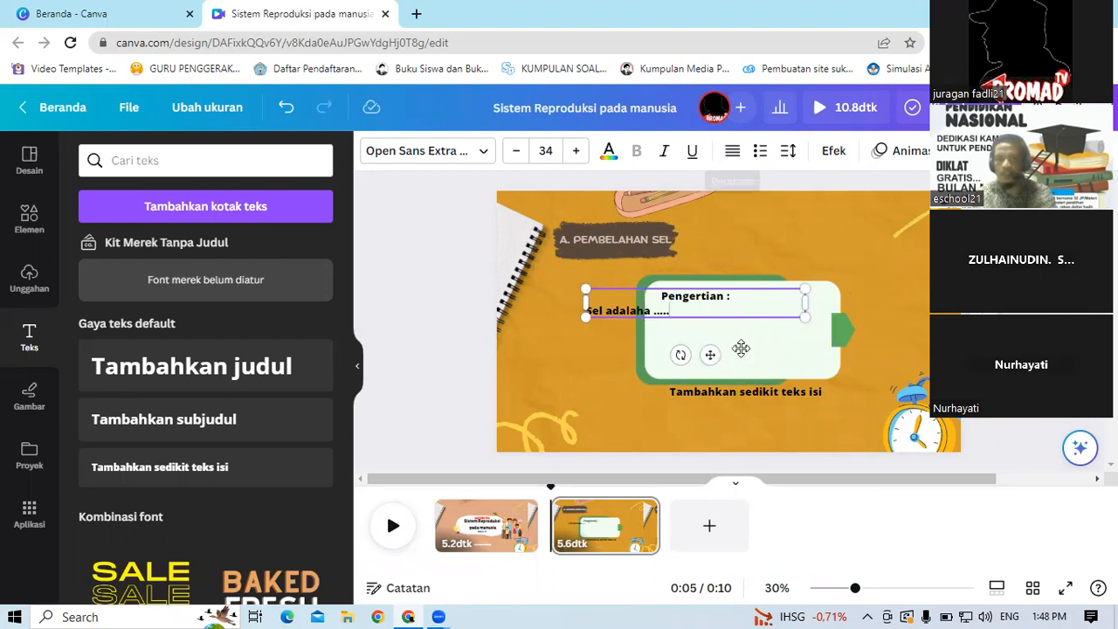
{"action": "left_click_drag", "start_coordinate": [760, 353], "coordinate": [773, 352]}
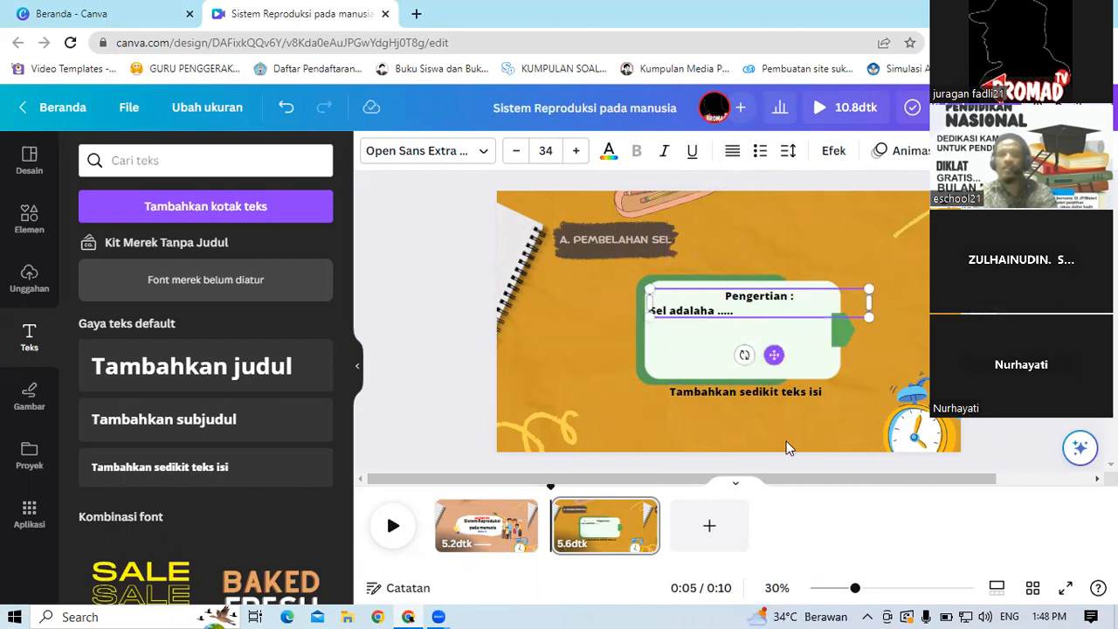
{"action": "left_click", "coordinate": [802, 395]}
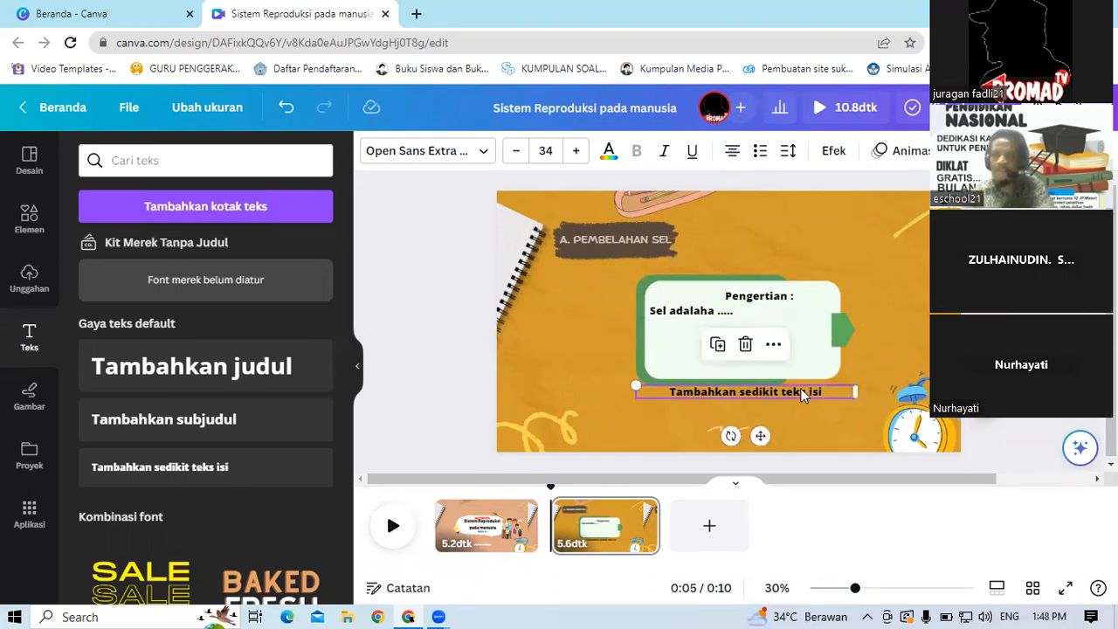
Step: Delete the leftover placeholder body text box below the green graphic
{"action": "key", "text": "Delete"}
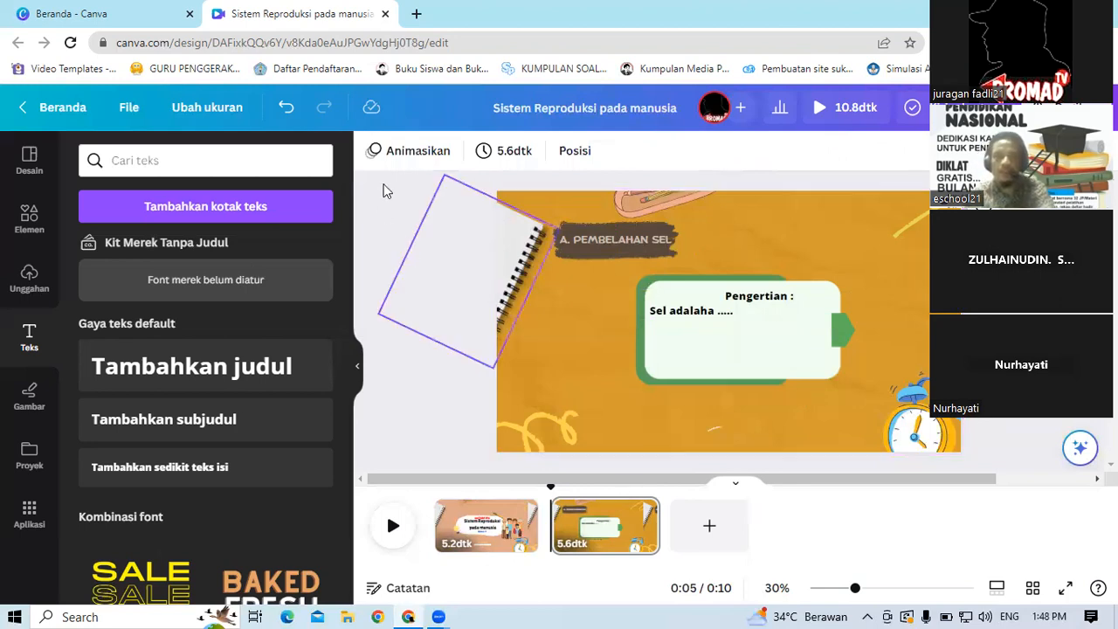
Step: Search the elements for pensil, add the orange pencil graphic, and shrink it onto the green box's top-right corner
{"action": "left_click", "coordinate": [28, 219]}
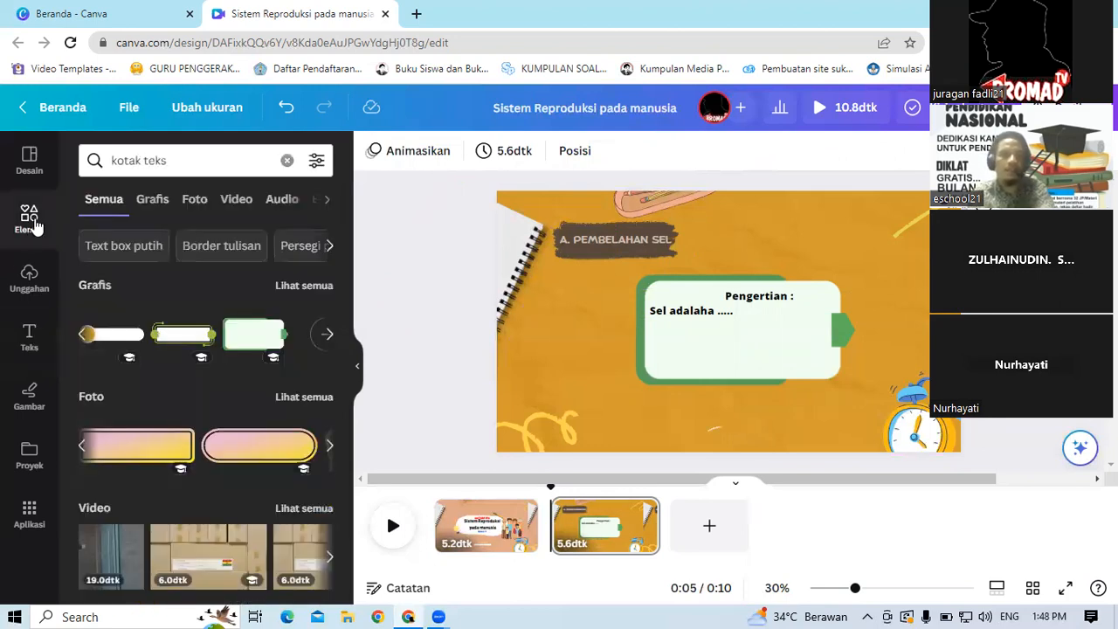
{"action": "left_click", "coordinate": [221, 158]}
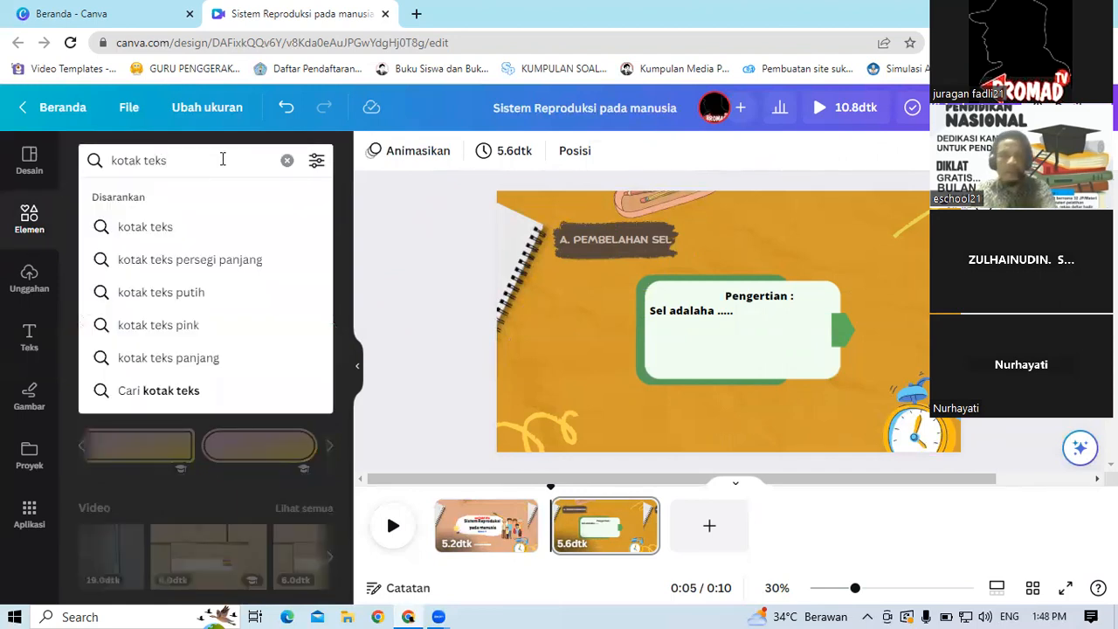
{"action": "left_click_drag", "start_coordinate": [223, 159], "coordinate": [8, 162]}
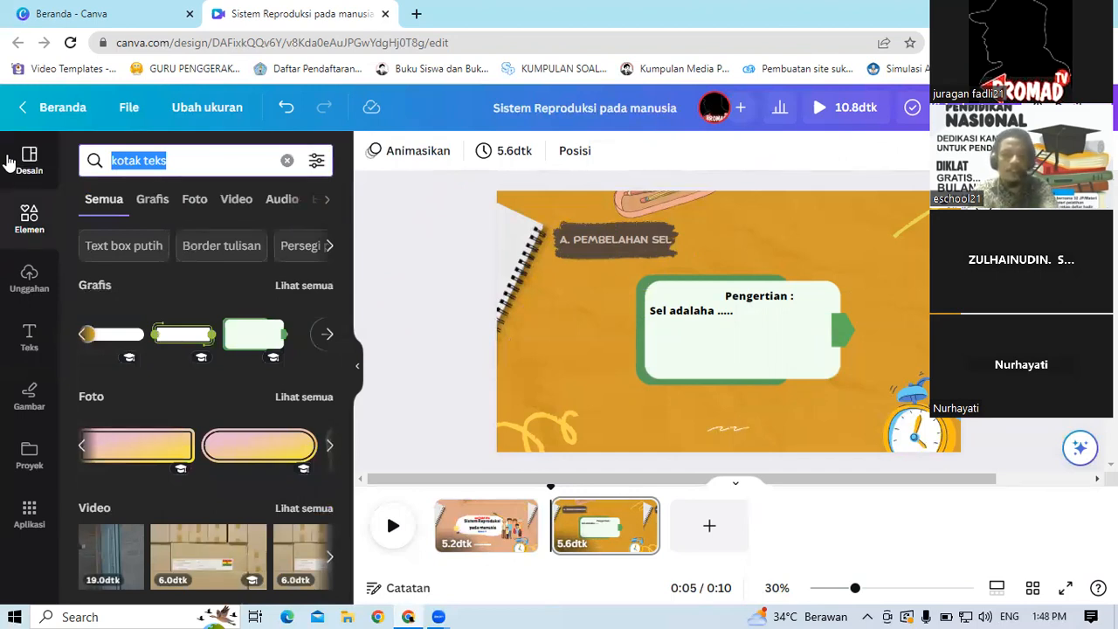
{"action": "type", "text": "puensi"}
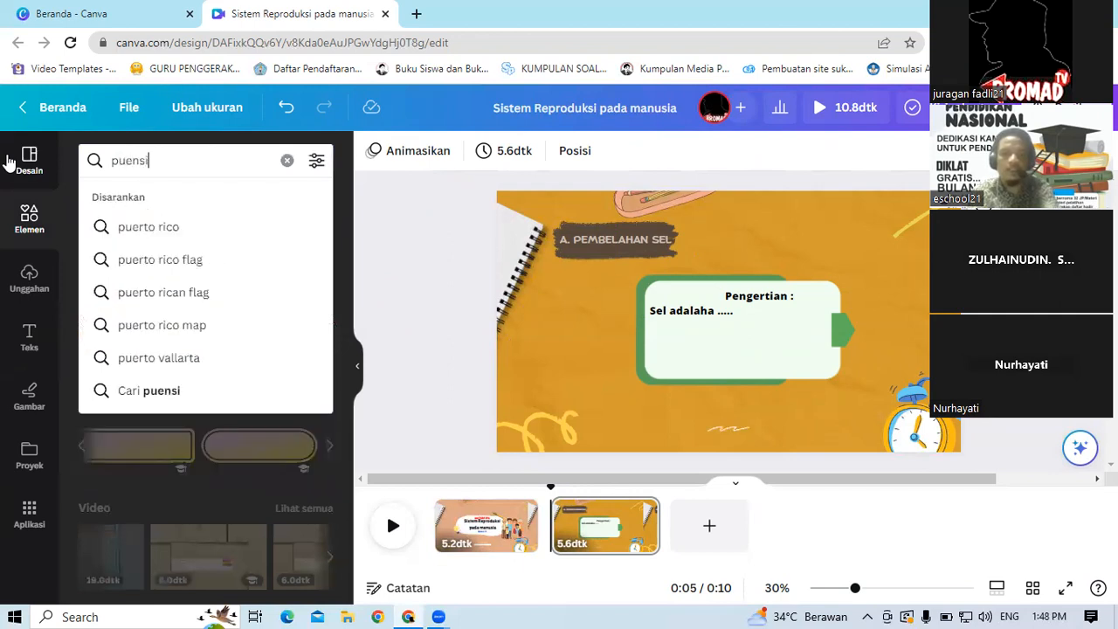
{"action": "type", "text": "l"}
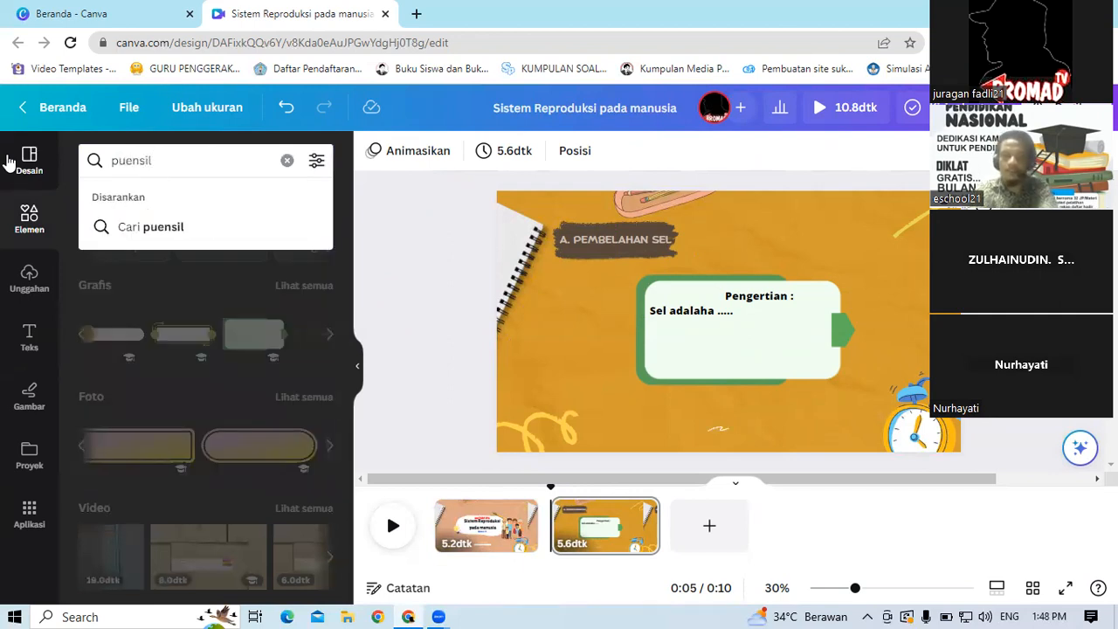
{"action": "key", "text": "BackSpace"}
{"action": "key", "text": "BackSpace"}
{"action": "key", "text": "BackSpace"}
{"action": "key", "text": "BackSpace"}
{"action": "key", "text": "BackSpace"}
{"action": "key", "text": "BackSpace"}
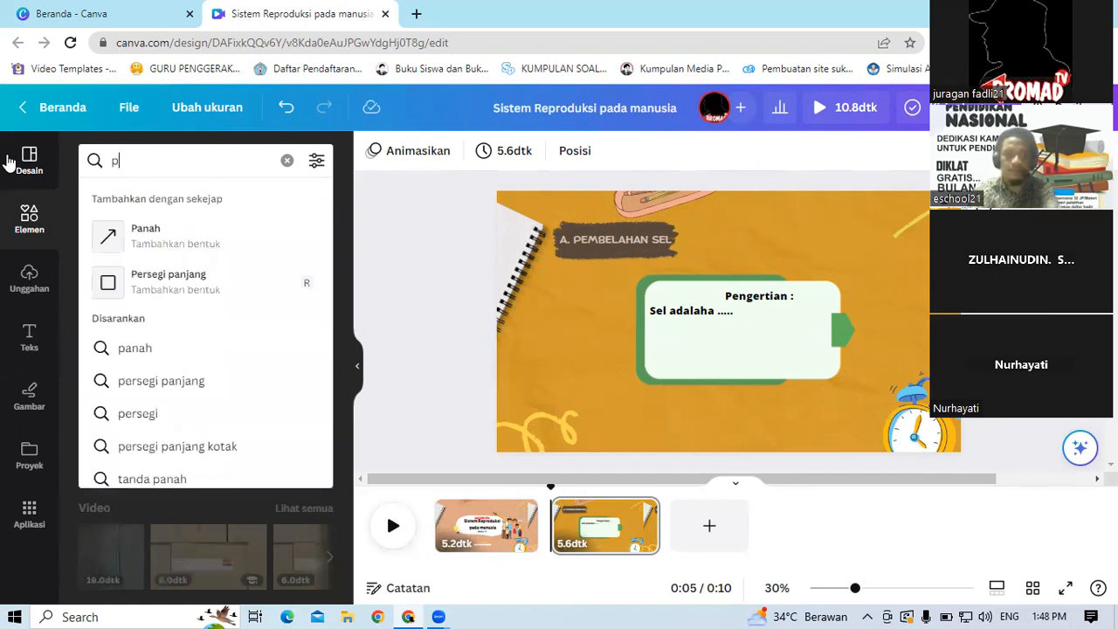
{"action": "type", "text": "ensil"}
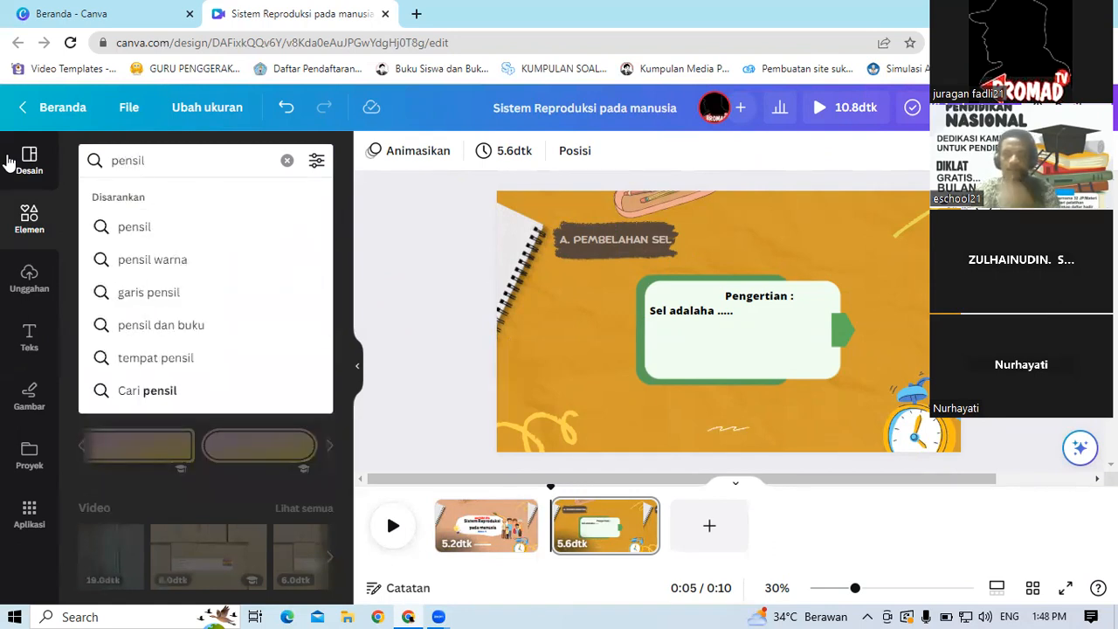
{"action": "key", "text": "Return"}
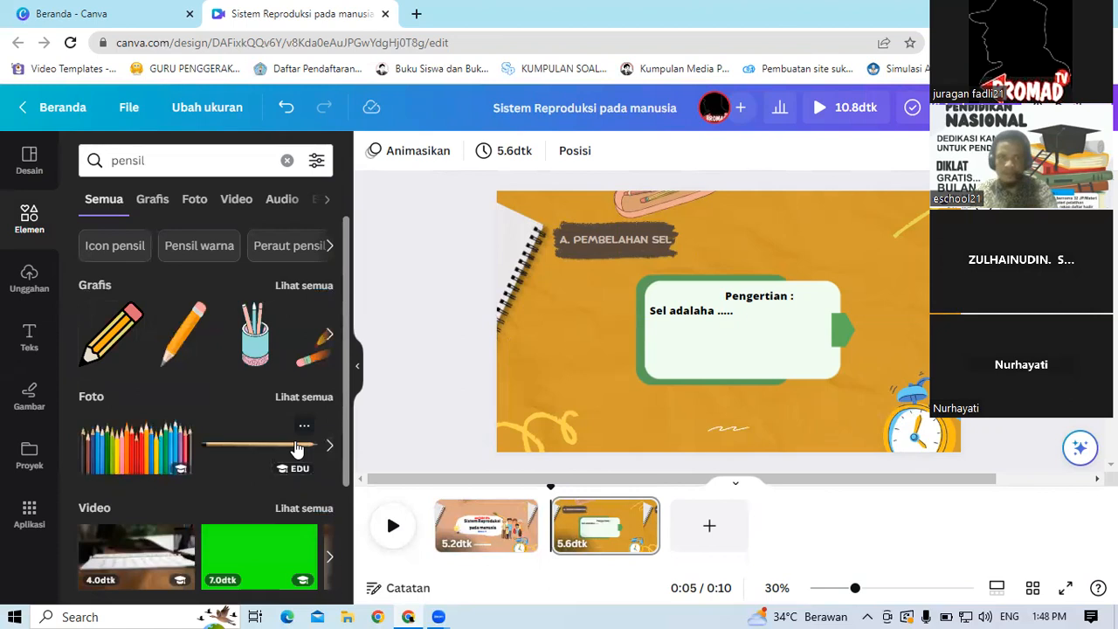
{"action": "left_click", "coordinate": [175, 353]}
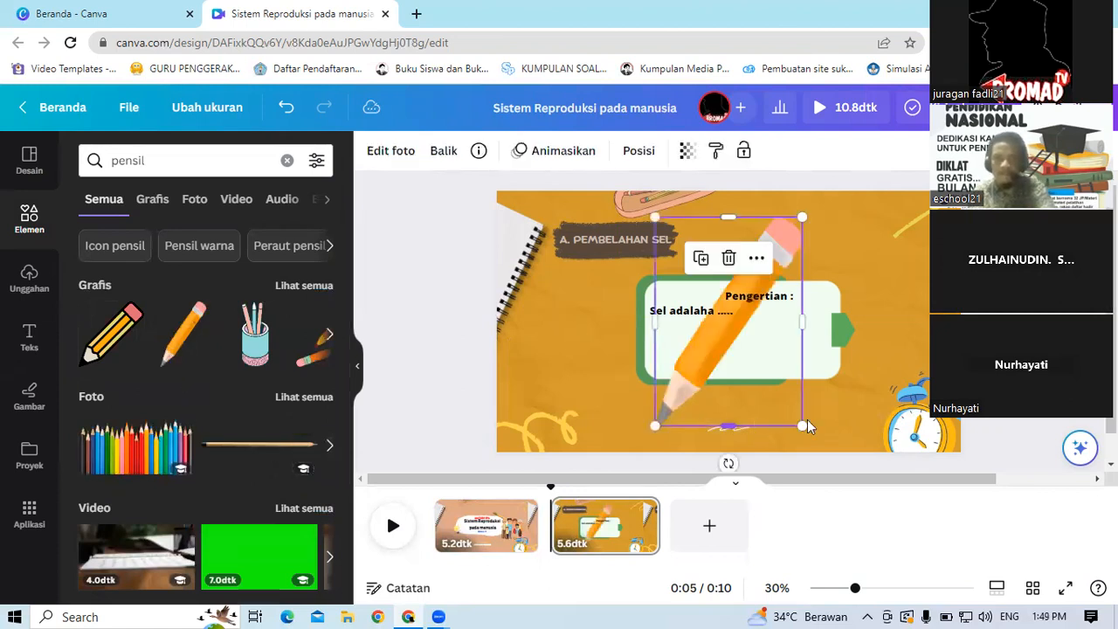
{"action": "mouse_move", "coordinate": [804, 425]}
{"action": "left_mouse_down"}
{"action": "mouse_move", "coordinate": [750, 367]}
{"action": "mouse_move", "coordinate": [722, 290]}
{"action": "mouse_move", "coordinate": [687, 245]}
{"action": "mouse_move", "coordinate": [810, 280]}
{"action": "mouse_move", "coordinate": [835, 268]}
{"action": "left_mouse_up"}
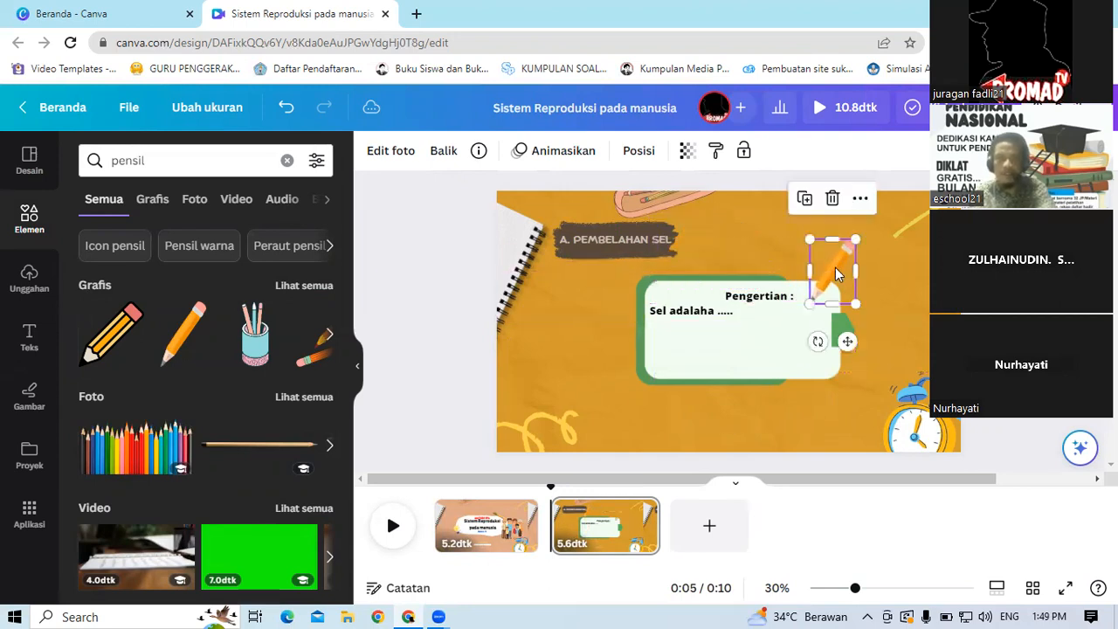
Step: Search the elements for manusia
{"action": "left_click", "coordinate": [454, 289]}
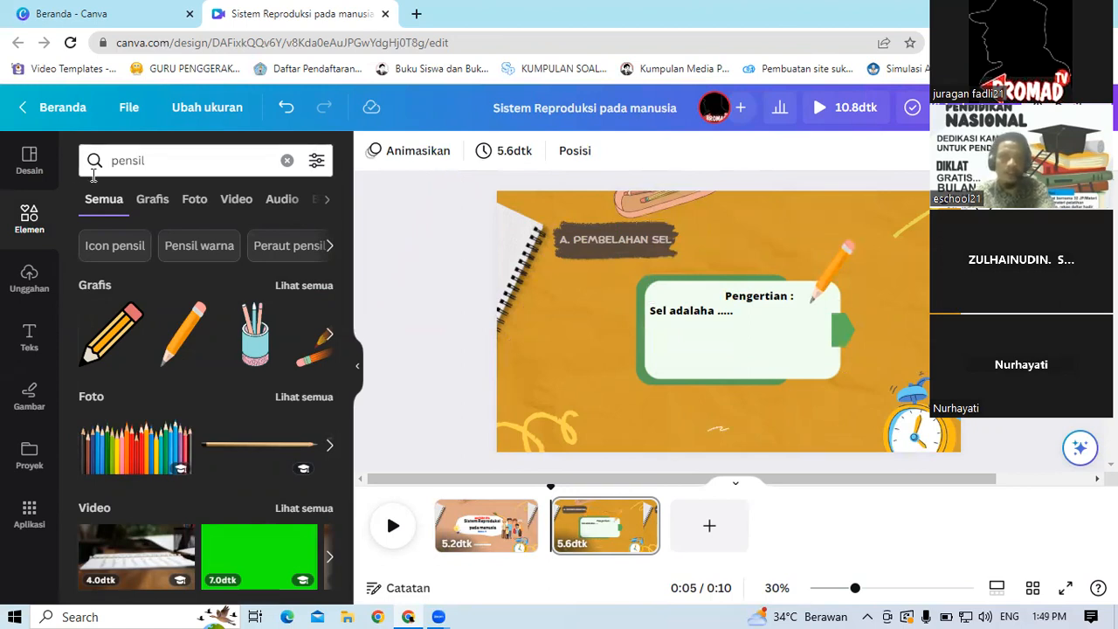
{"action": "left_click", "coordinate": [184, 158]}
{"action": "left_click_drag", "start_coordinate": [88, 164], "coordinate": [10, 179]}
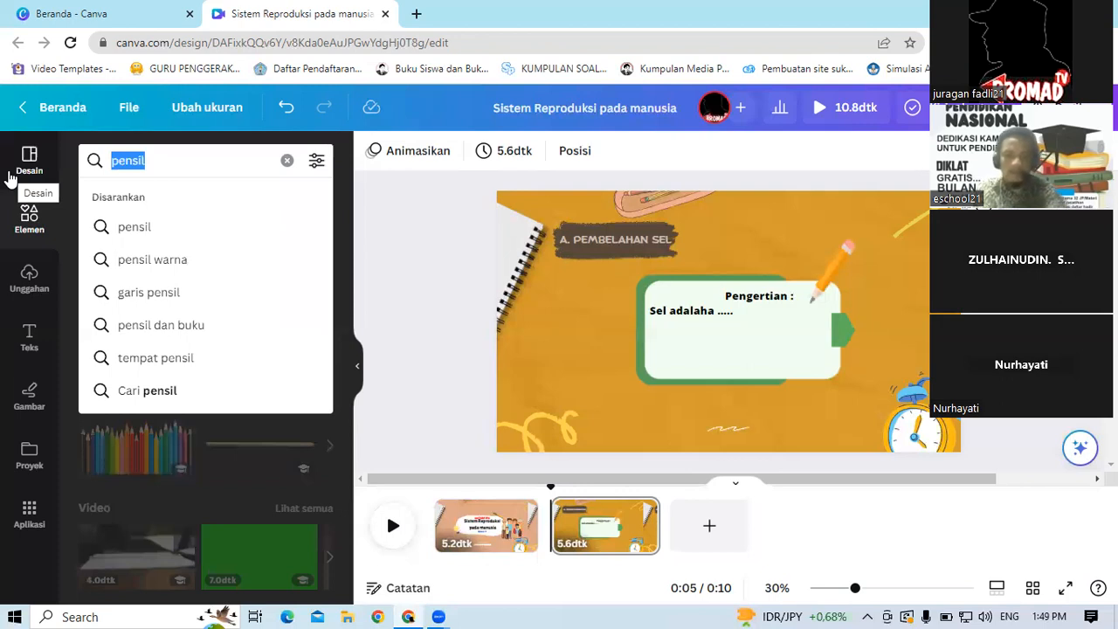
{"action": "type", "text": "manusia"}
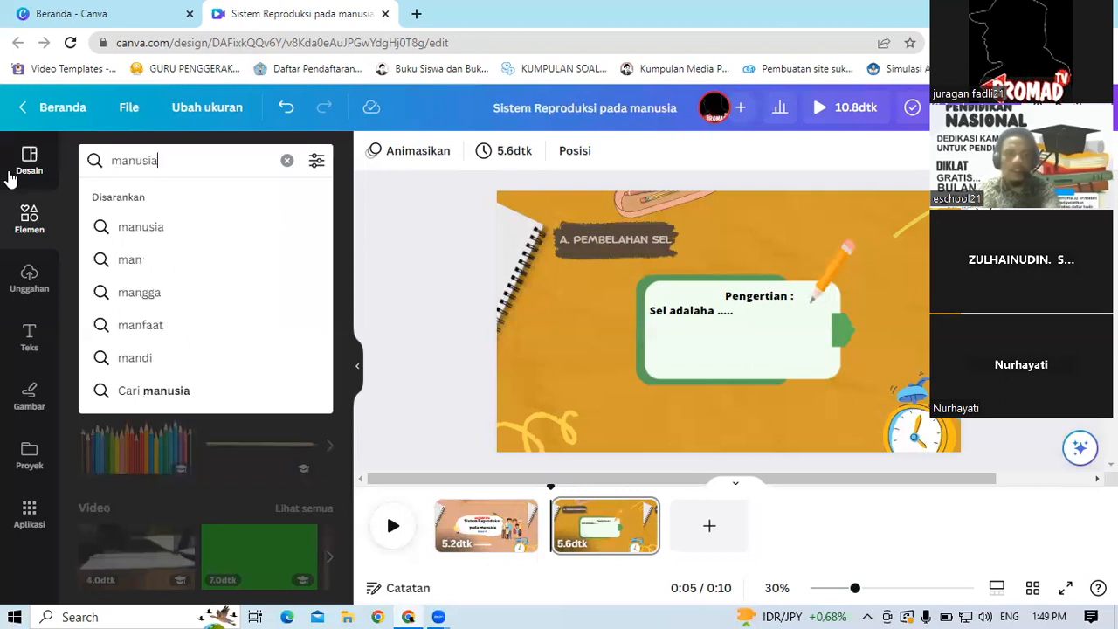
{"action": "key", "text": "Return"}
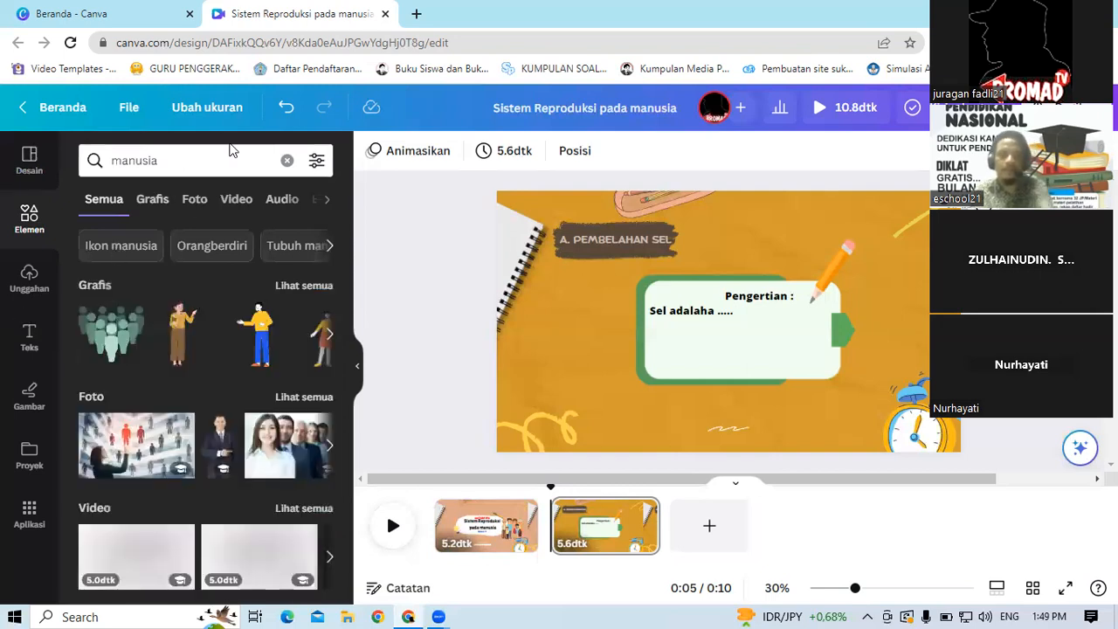
Step: Search the elements for sel, insert the blue cell graphic, and shrink it beside the green box's lower-left corner
{"action": "left_click_drag", "start_coordinate": [172, 162], "coordinate": [7, 170]}
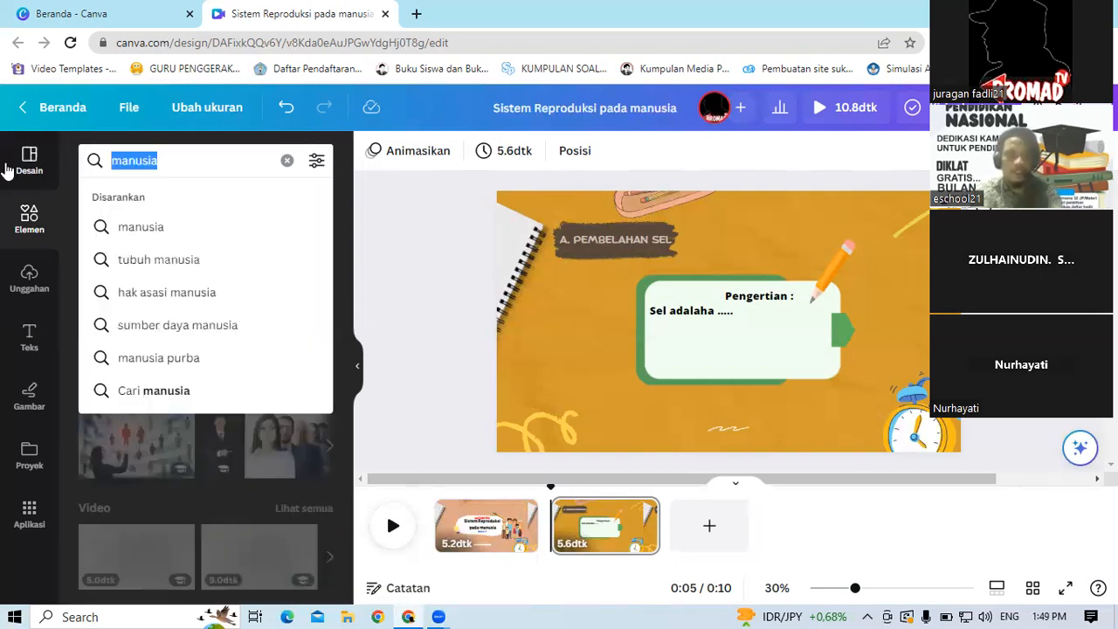
{"action": "type", "text": "sel"}
{"action": "key", "text": "Return"}
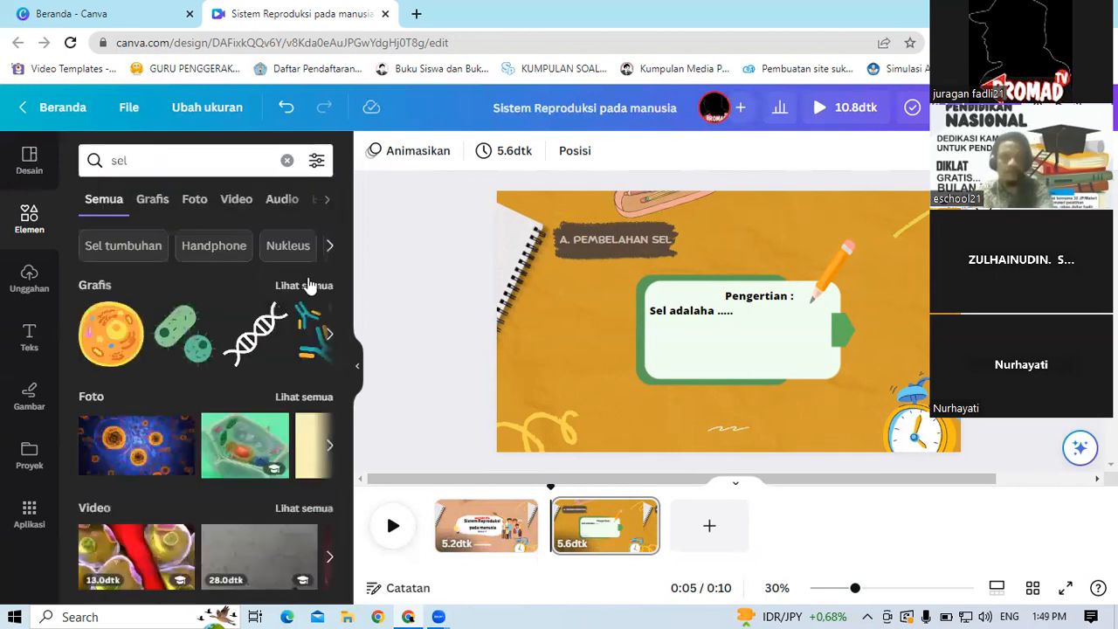
{"action": "left_click", "coordinate": [330, 336]}
{"action": "left_click", "coordinate": [330, 336]}
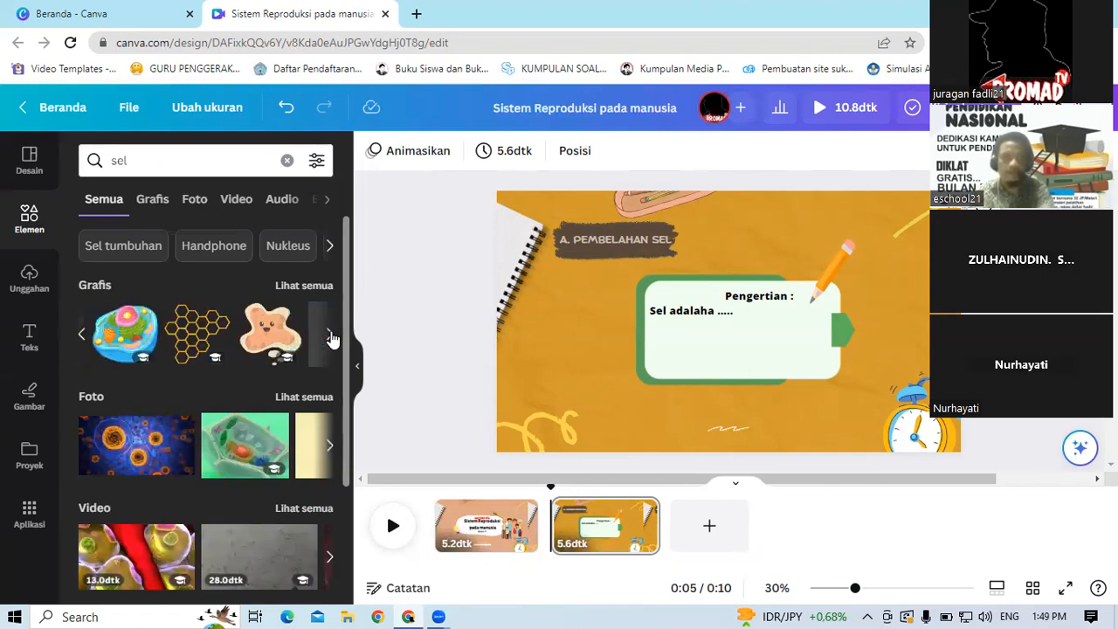
{"action": "left_click", "coordinate": [330, 337]}
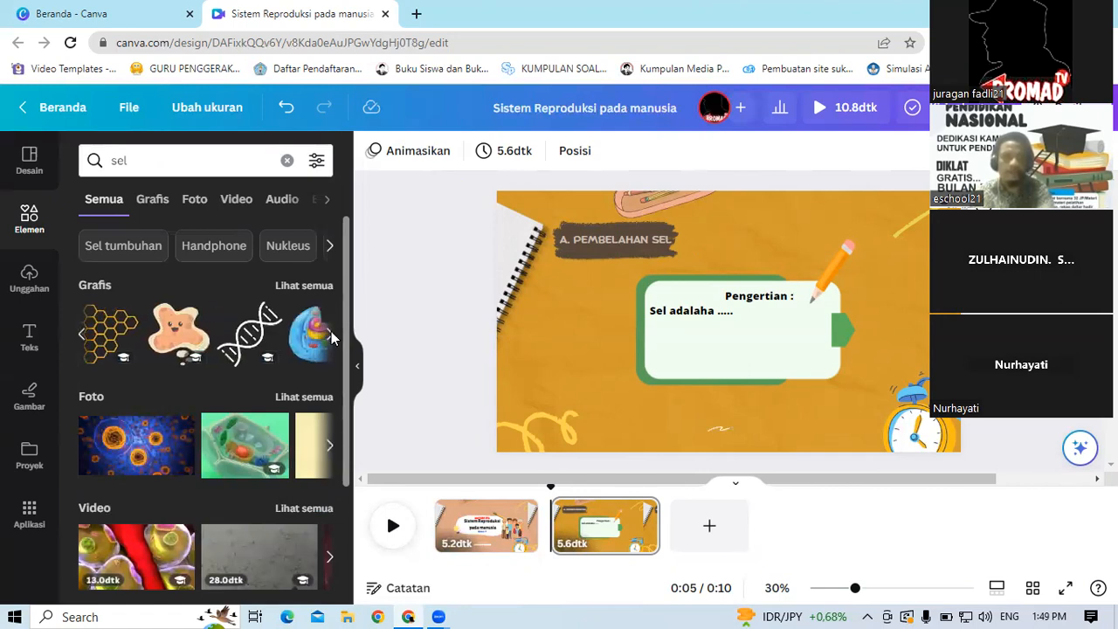
{"action": "left_click", "coordinate": [330, 336]}
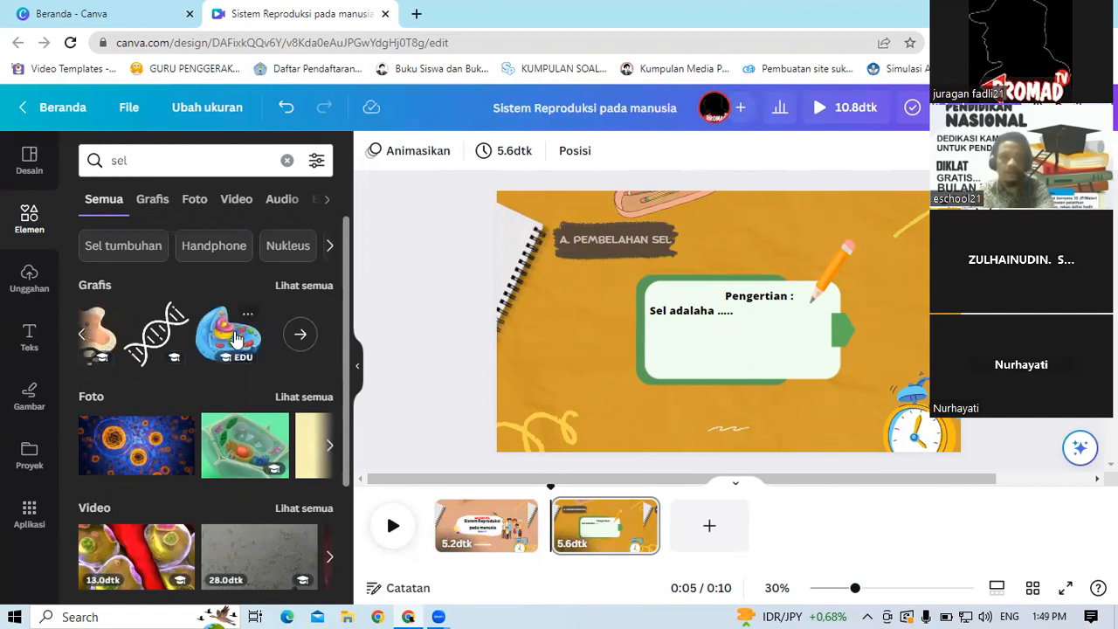
{"action": "left_click", "coordinate": [236, 339]}
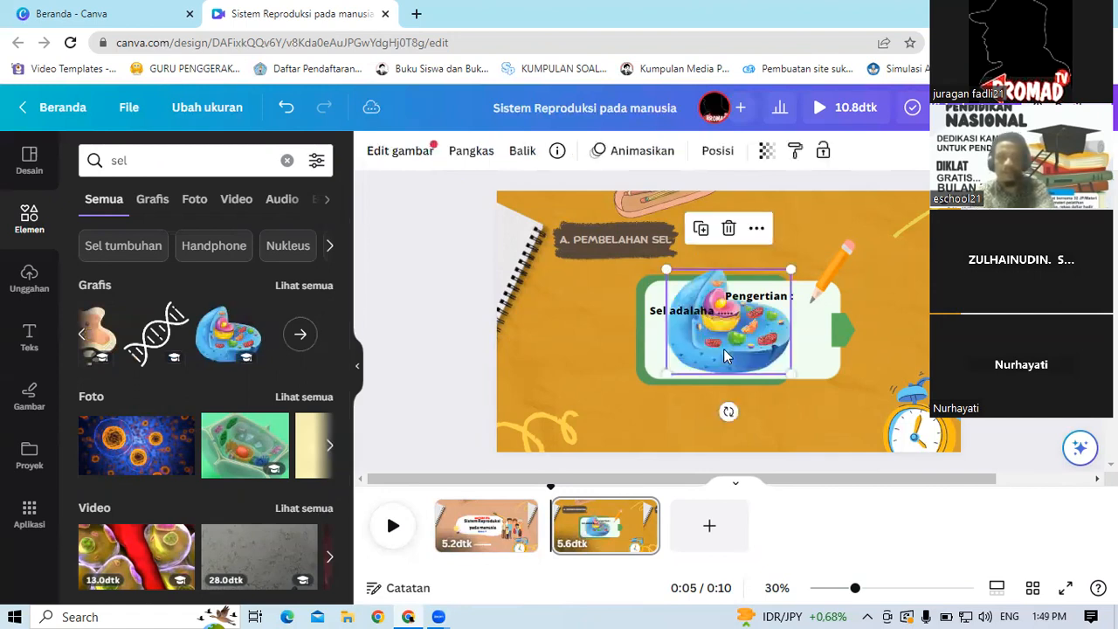
{"action": "mouse_move", "coordinate": [625, 382]}
{"action": "left_mouse_down"}
{"action": "mouse_move", "coordinate": [584, 389]}
{"action": "mouse_move", "coordinate": [632, 416]}
{"action": "mouse_move", "coordinate": [631, 381]}
{"action": "mouse_move", "coordinate": [570, 344]}
{"action": "mouse_move", "coordinate": [640, 379]}
{"action": "left_mouse_up"}
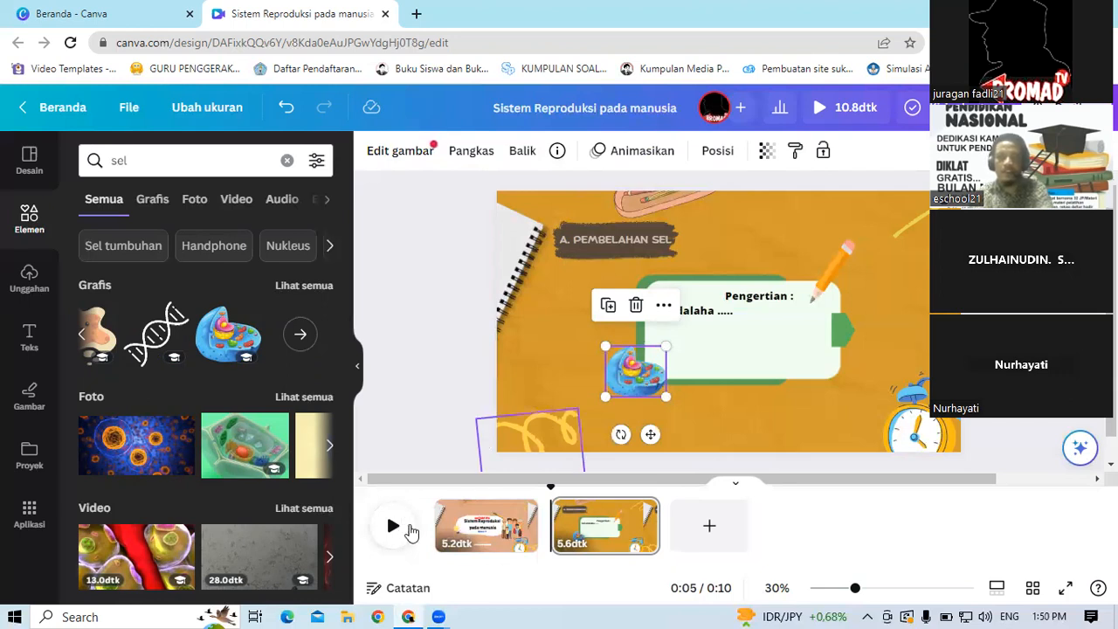
Step: Play back the video to preview the title and content slides
{"action": "left_click", "coordinate": [390, 529]}
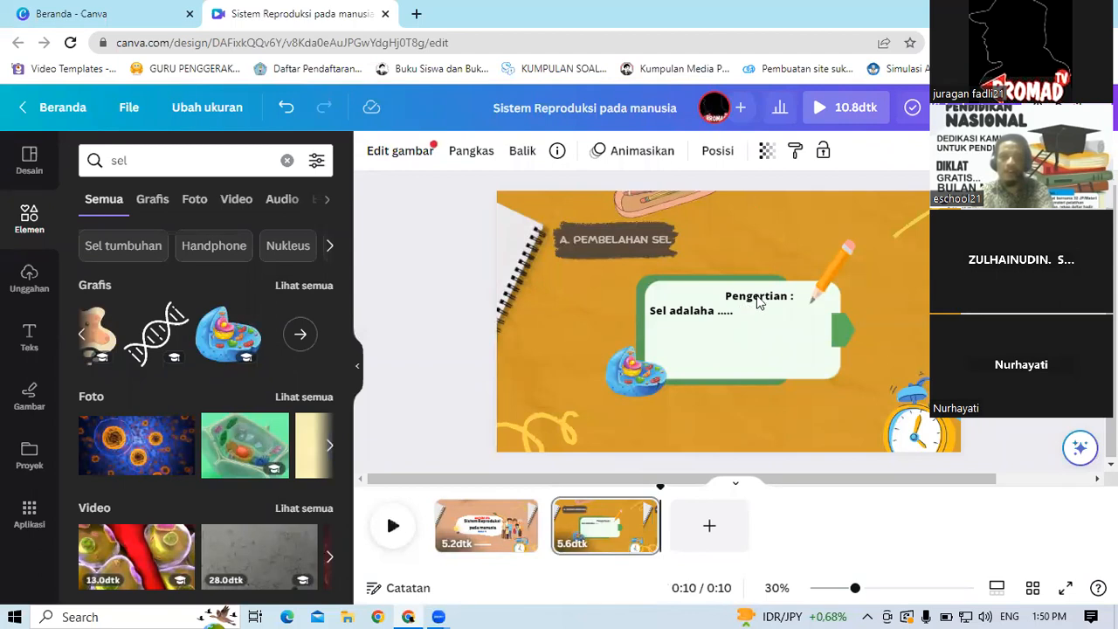
{"action": "left_click", "coordinate": [795, 301]}
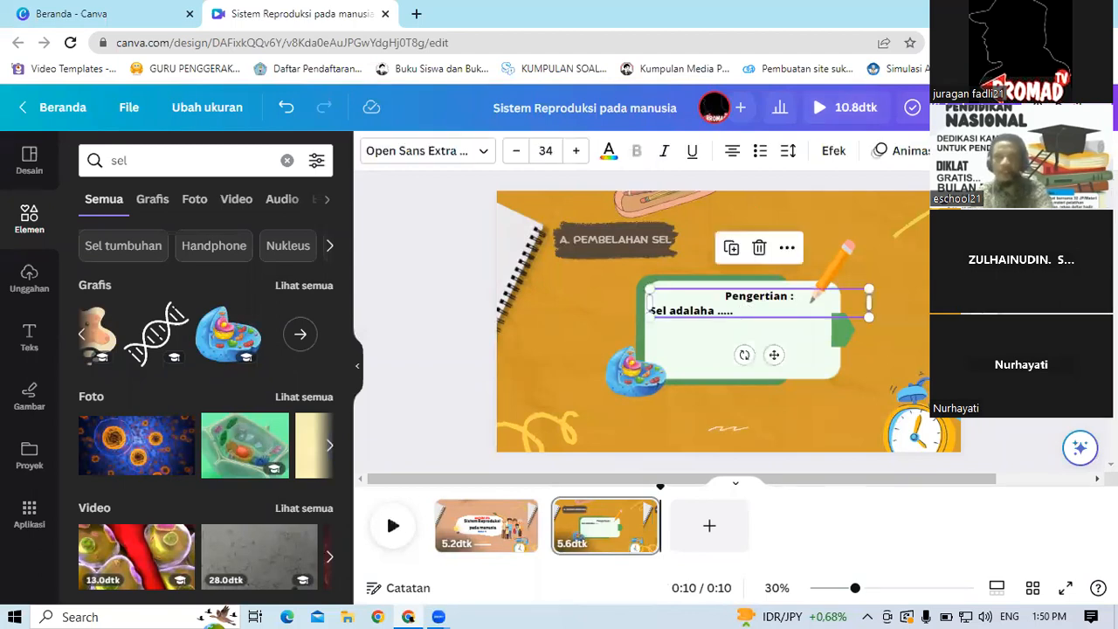
{"action": "left_click", "coordinate": [474, 522]}
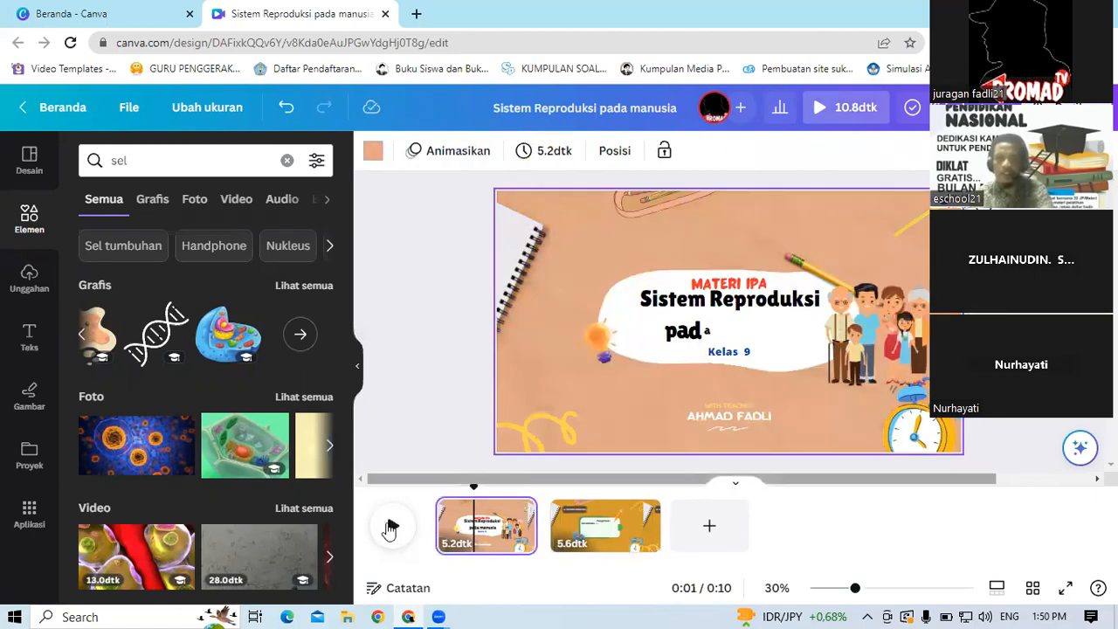
{"action": "left_click", "coordinate": [389, 528]}
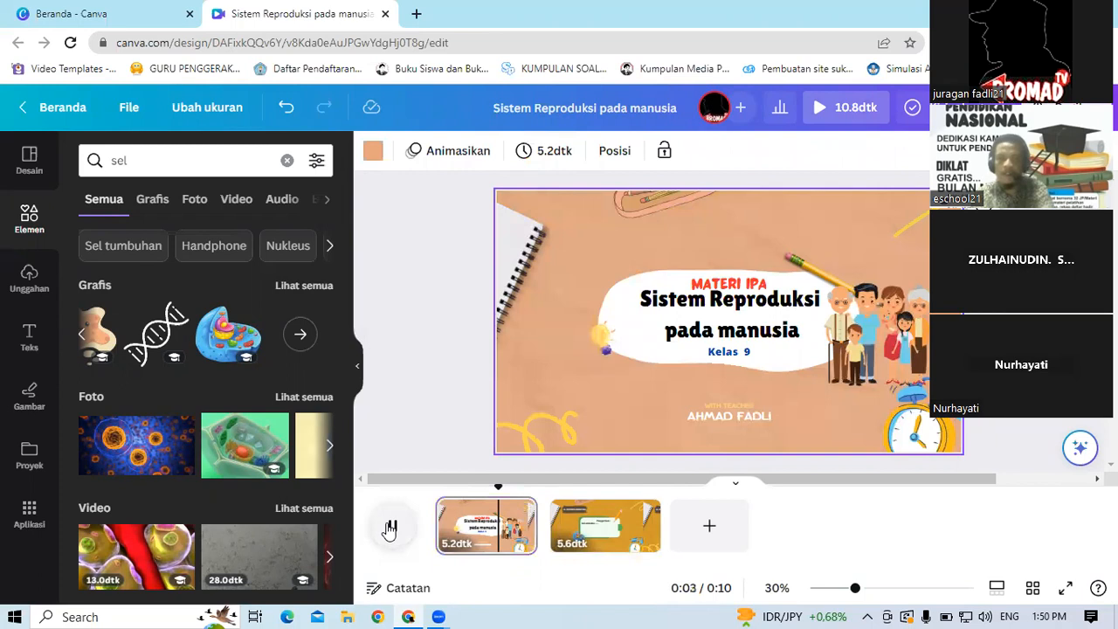
{"action": "left_click", "coordinate": [611, 518]}
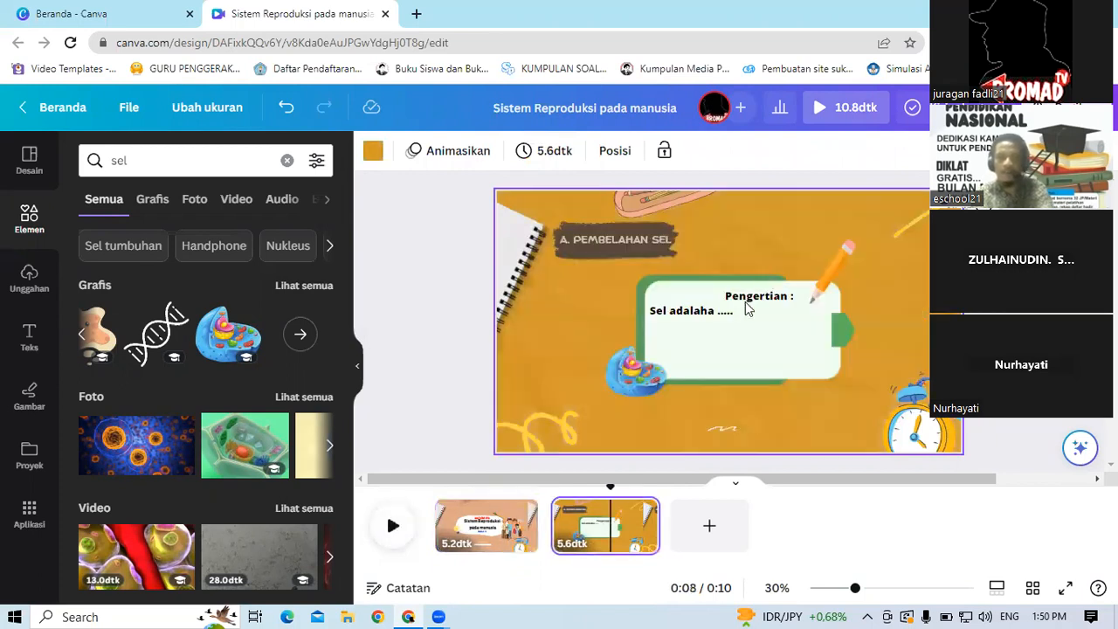
Step: Apply the Mesin Tik text animation to the Pengertian text, animating it Saat masuk
{"action": "left_click", "coordinate": [747, 307]}
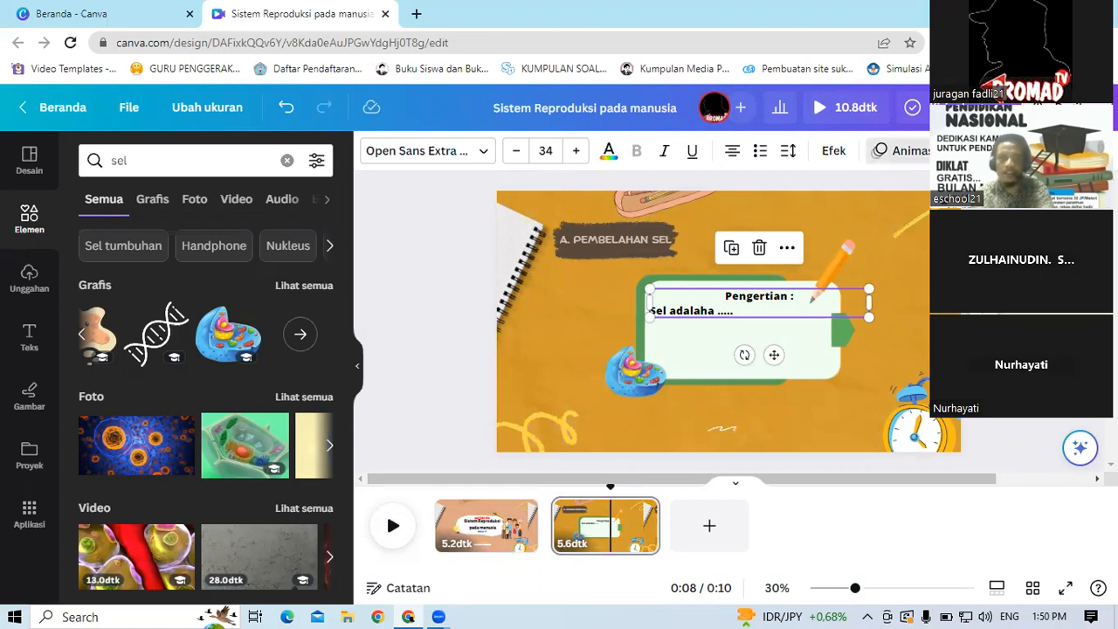
{"action": "left_click", "coordinate": [903, 151]}
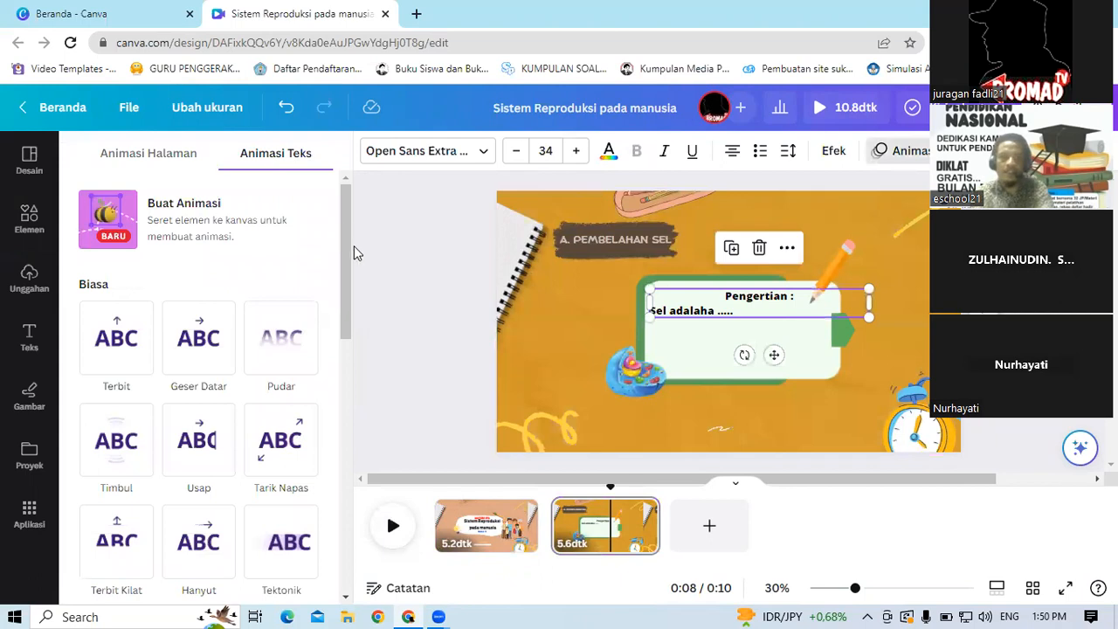
{"action": "scroll", "coordinate": [352, 288], "scroll_direction": "down", "scroll_amount": 2}
{"action": "scroll", "coordinate": [352, 330], "scroll_direction": "down", "scroll_amount": 4}
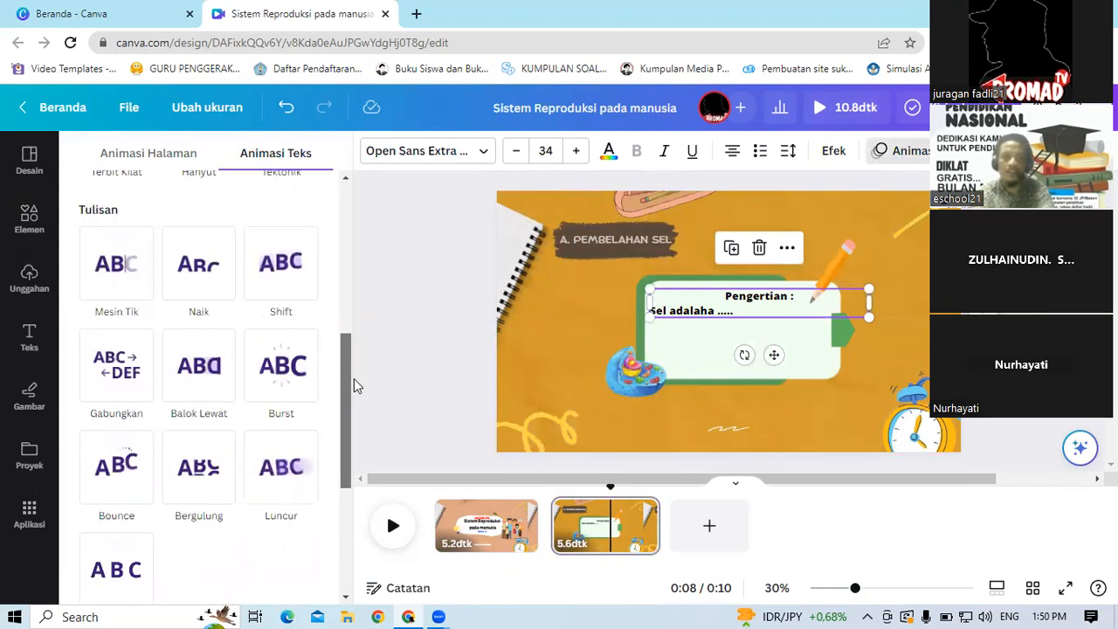
{"action": "left_click", "coordinate": [109, 262]}
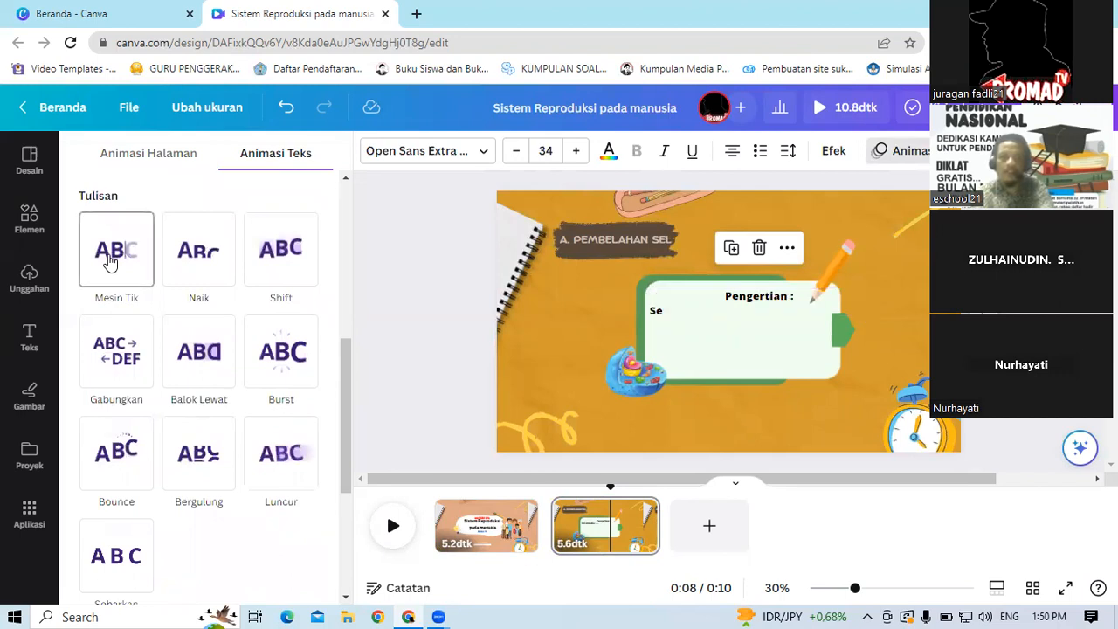
{"action": "left_click", "coordinate": [187, 253]}
{"action": "left_click", "coordinate": [301, 271]}
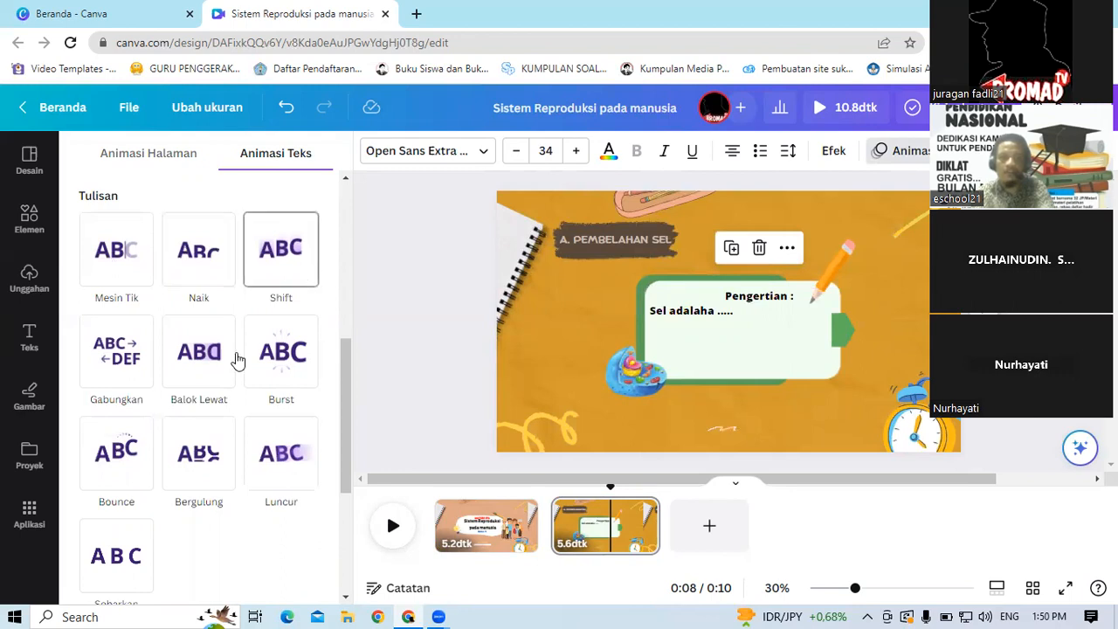
{"action": "left_click_drag", "start_coordinate": [346, 362], "coordinate": [362, 462]}
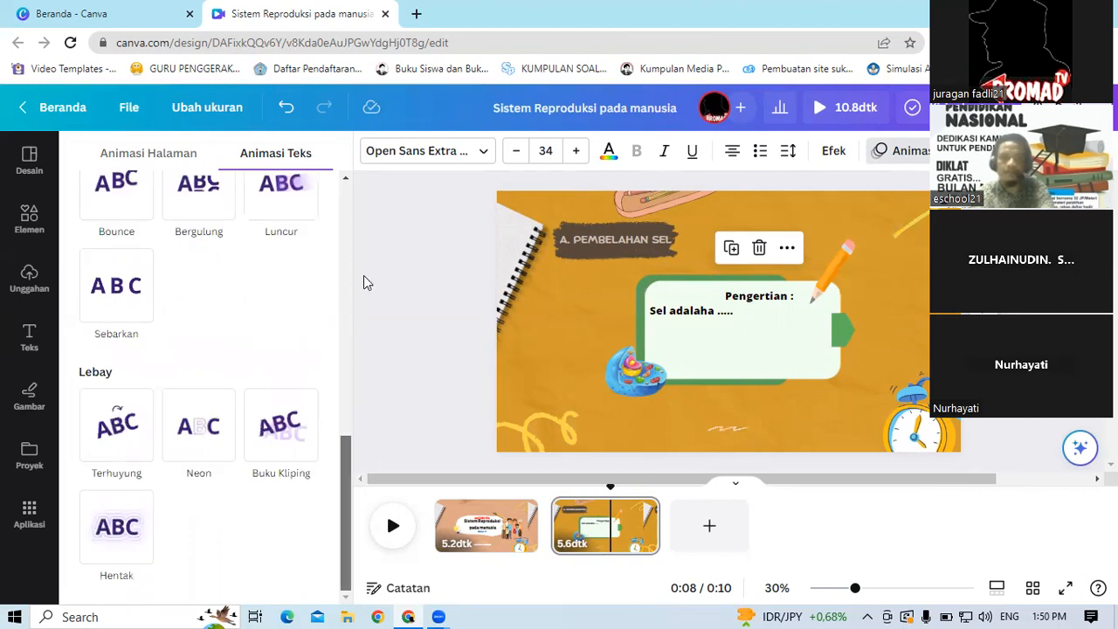
{"action": "scroll", "coordinate": [363, 288], "scroll_direction": "up", "scroll_amount": 5}
{"action": "left_click", "coordinate": [122, 374]}
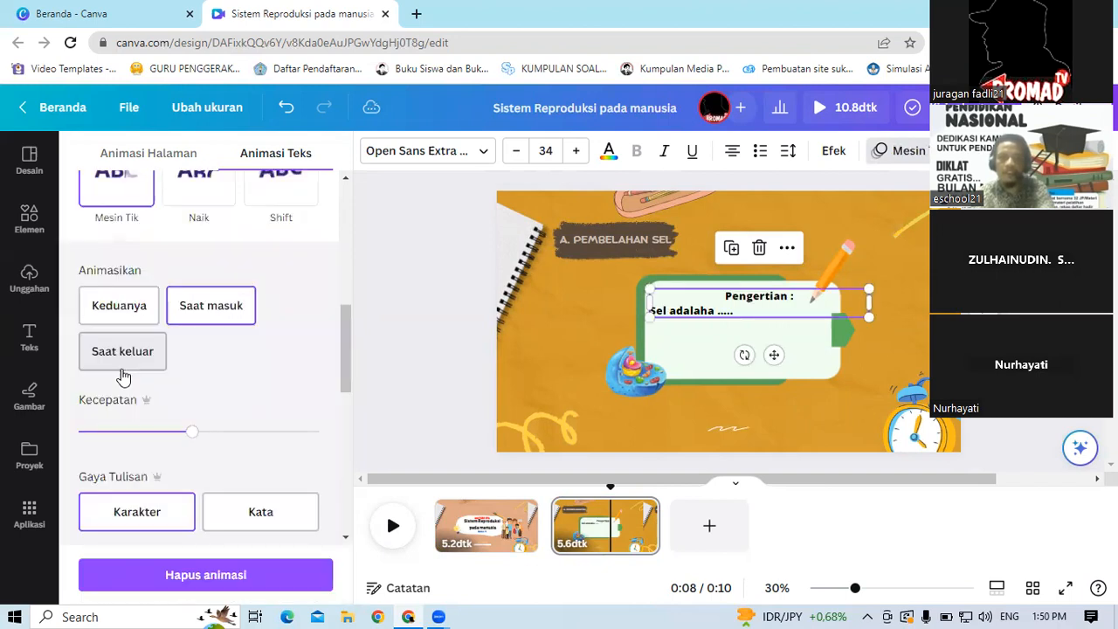
{"action": "left_click", "coordinate": [214, 322]}
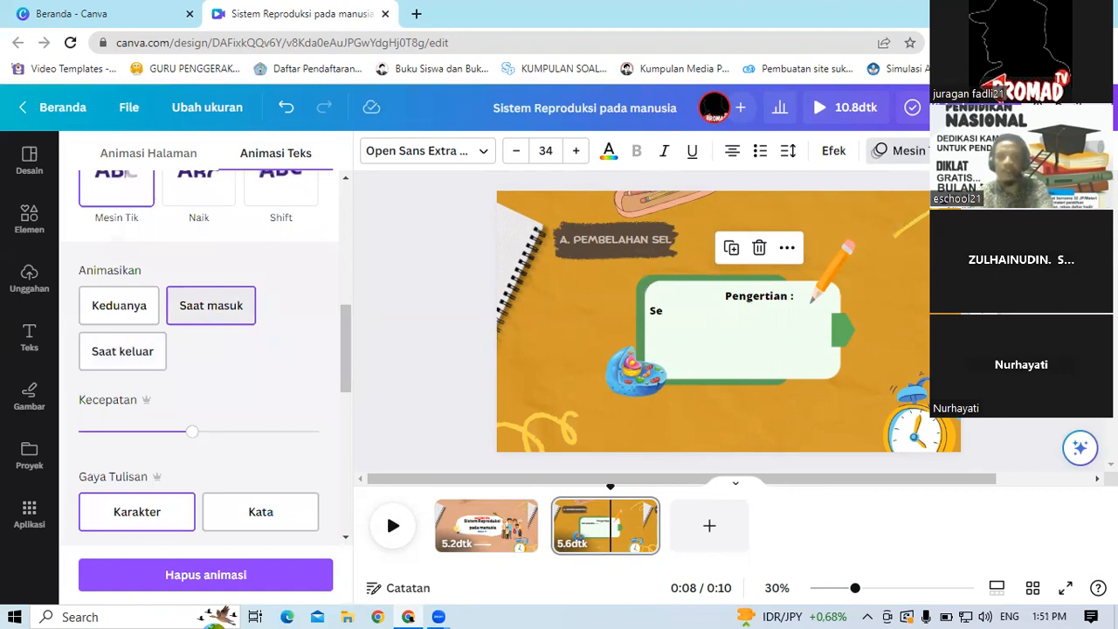
Step: Apply the Geser Datar animation to the pencil graphic, animating it Keduanya
{"action": "left_click", "coordinate": [842, 258]}
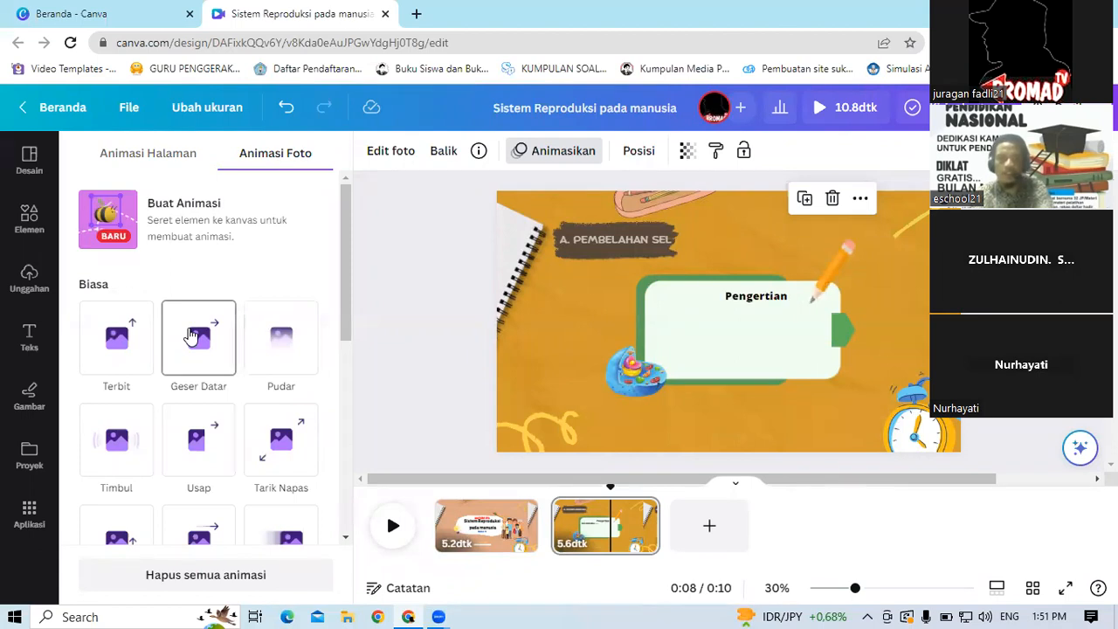
{"action": "left_click", "coordinate": [194, 337]}
{"action": "scroll", "coordinate": [239, 269], "scroll_direction": "down", "scroll_amount": 3}
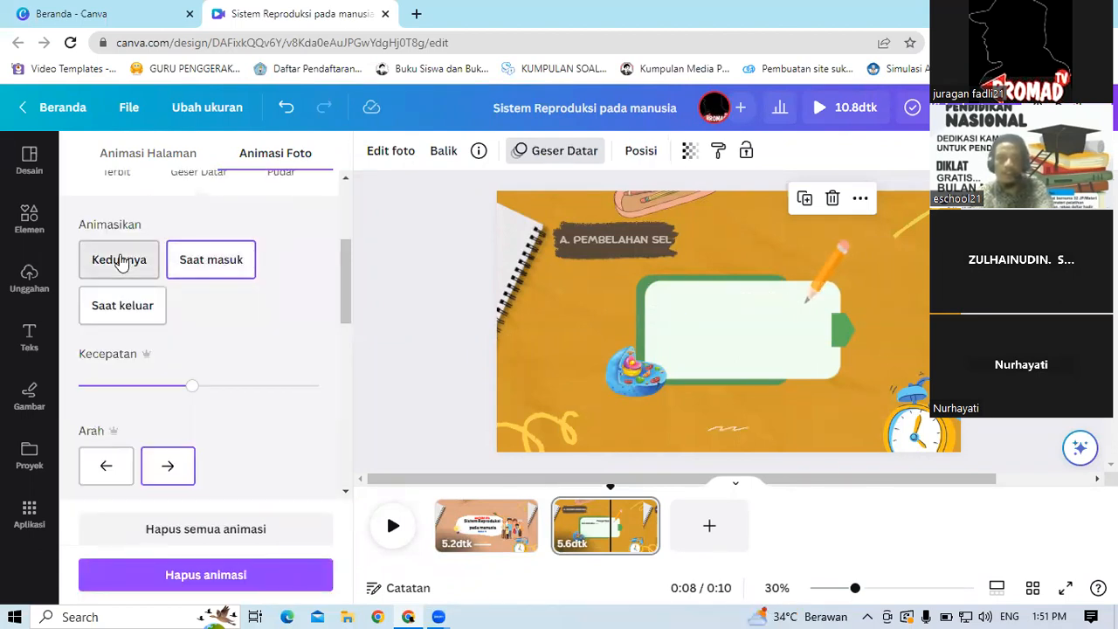
{"action": "left_click", "coordinate": [119, 262]}
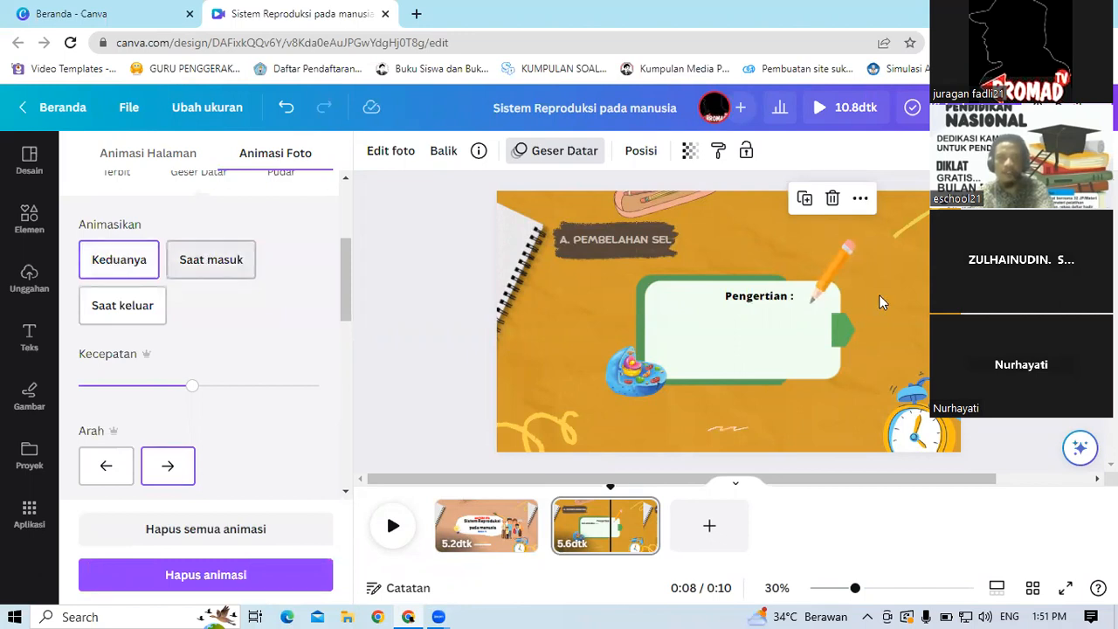
Step: Move the pencil over the Pengertian heading and play the slide to preview it
{"action": "left_click_drag", "start_coordinate": [847, 342], "coordinate": [738, 336]}
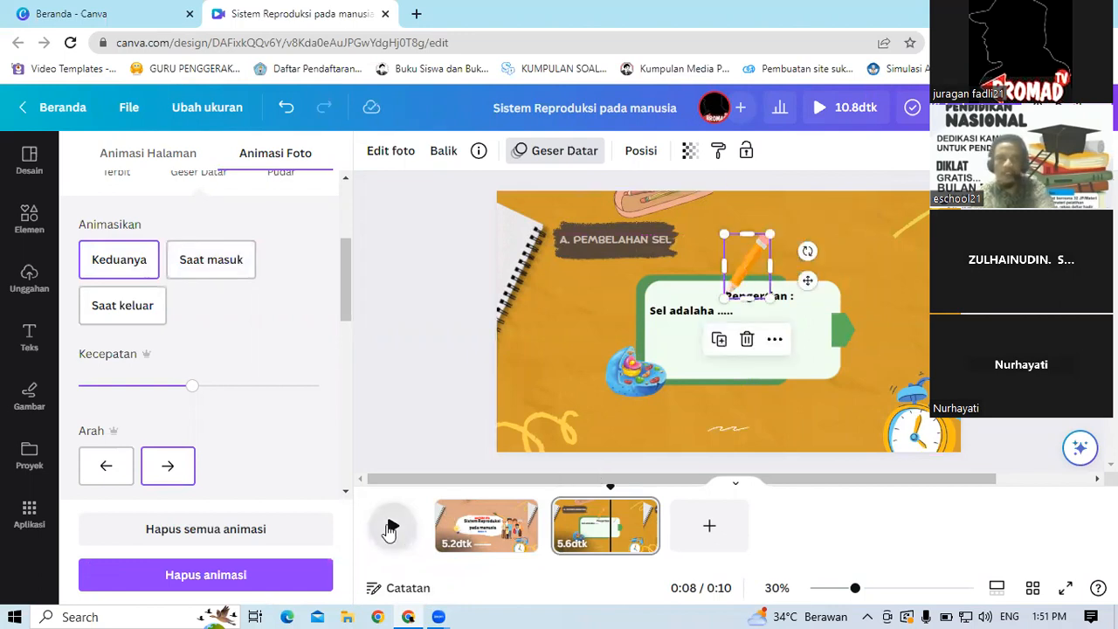
{"action": "left_click", "coordinate": [389, 529]}
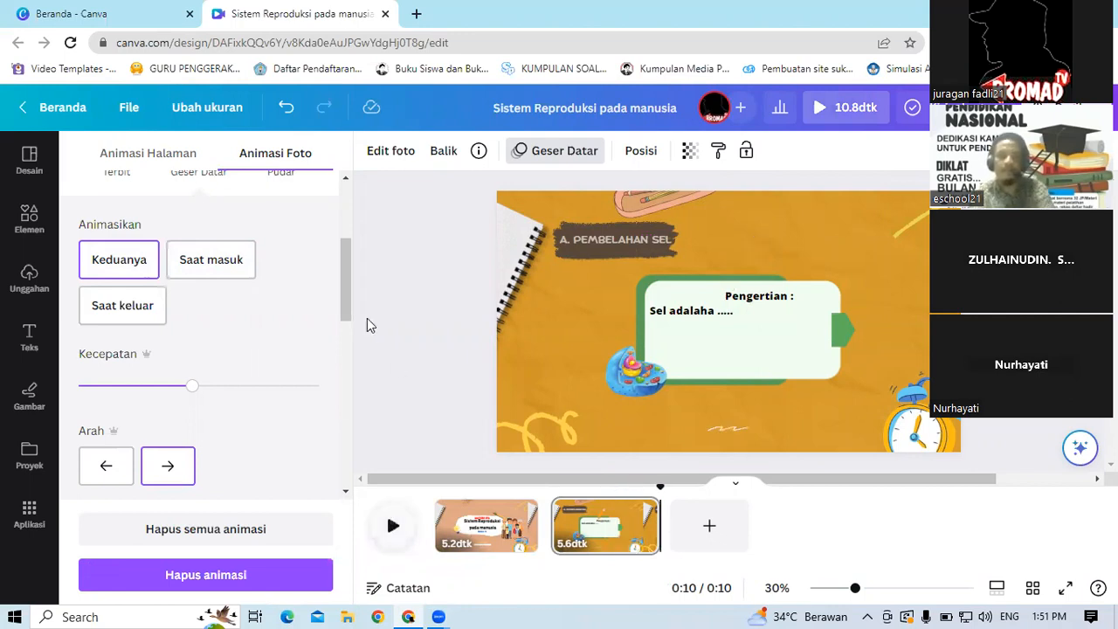
Step: Switch the pencil's animation to Saat masuk and move the pencil back beside the Pengertian heading at the box's upper-right corner
{"action": "left_click", "coordinate": [237, 265]}
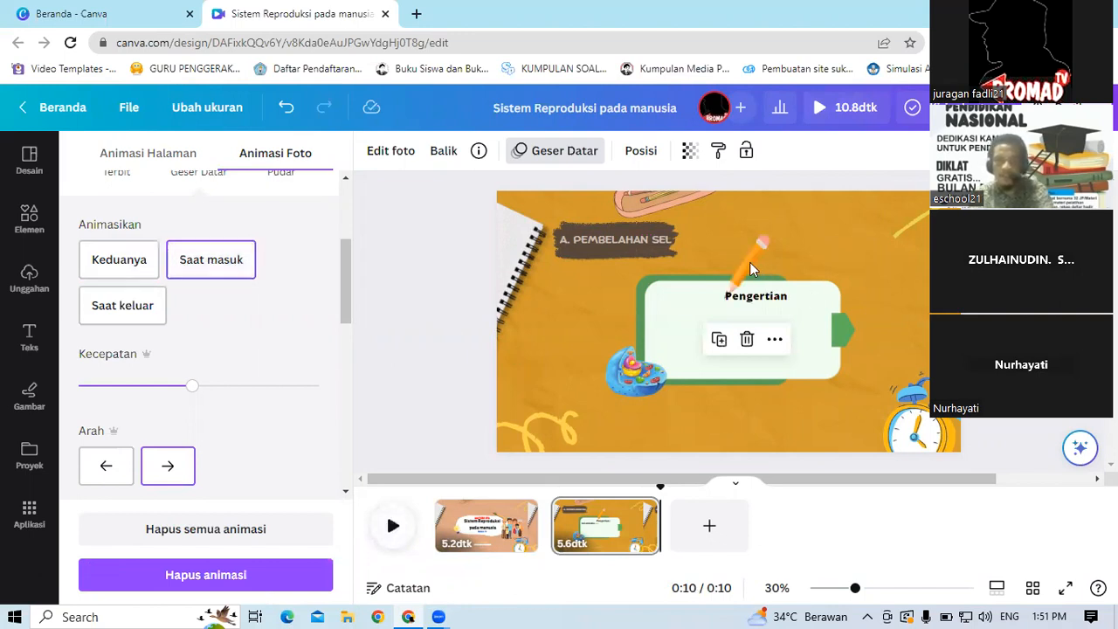
{"action": "left_click", "coordinate": [749, 267]}
{"action": "left_click_drag", "start_coordinate": [751, 269], "coordinate": [833, 269]}
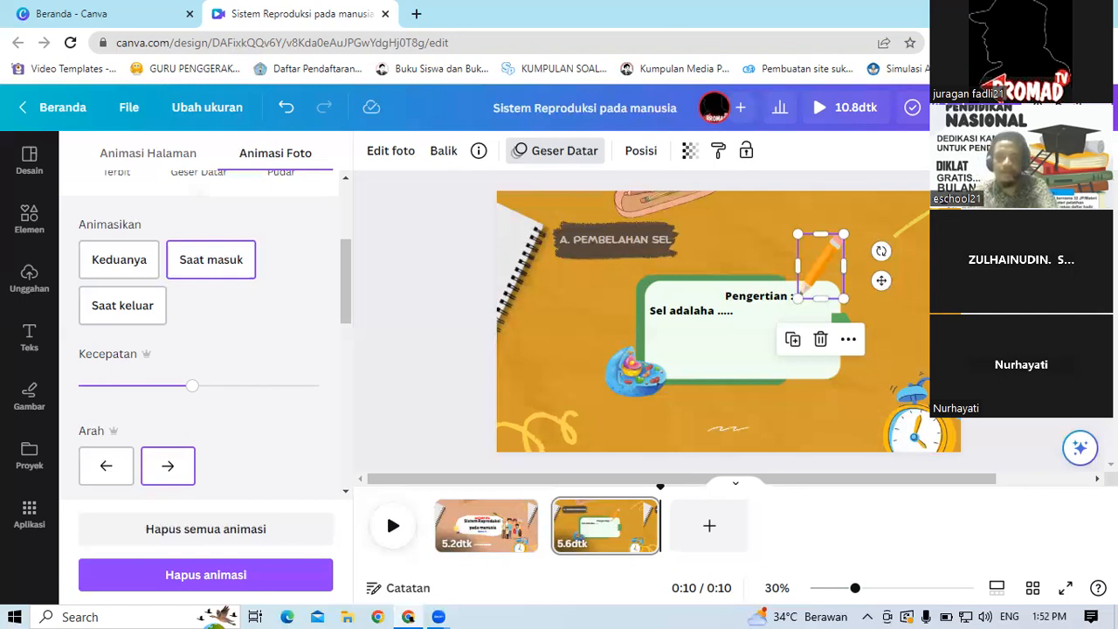
Step: Play back the slide to preview the text and pencil animations
{"action": "mouse_move", "coordinate": [544, 526]}
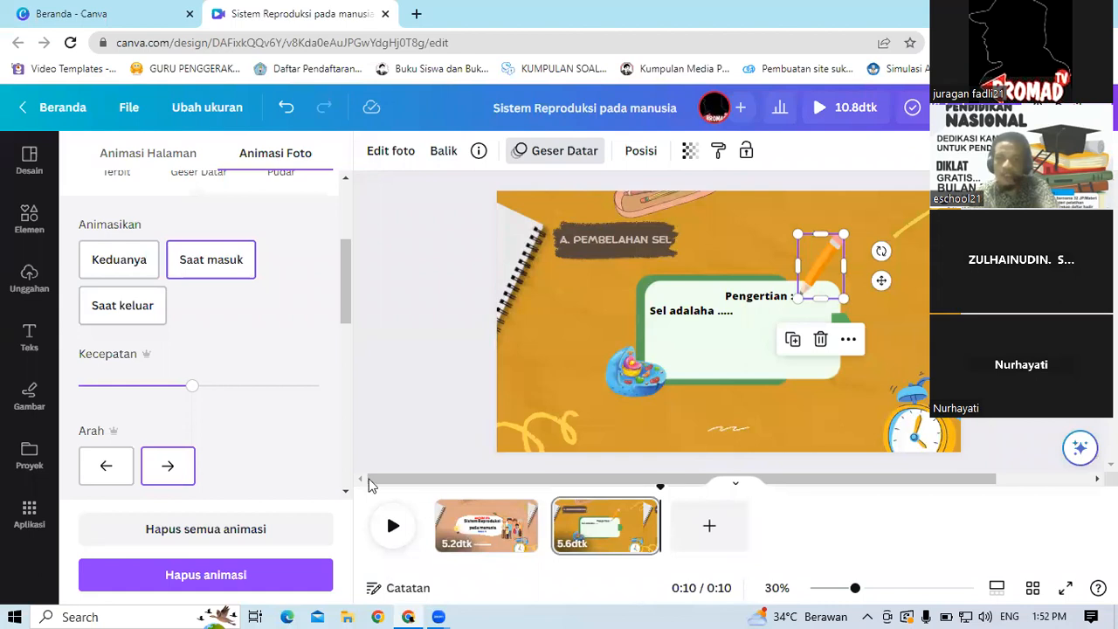
{"action": "left_click", "coordinate": [387, 415]}
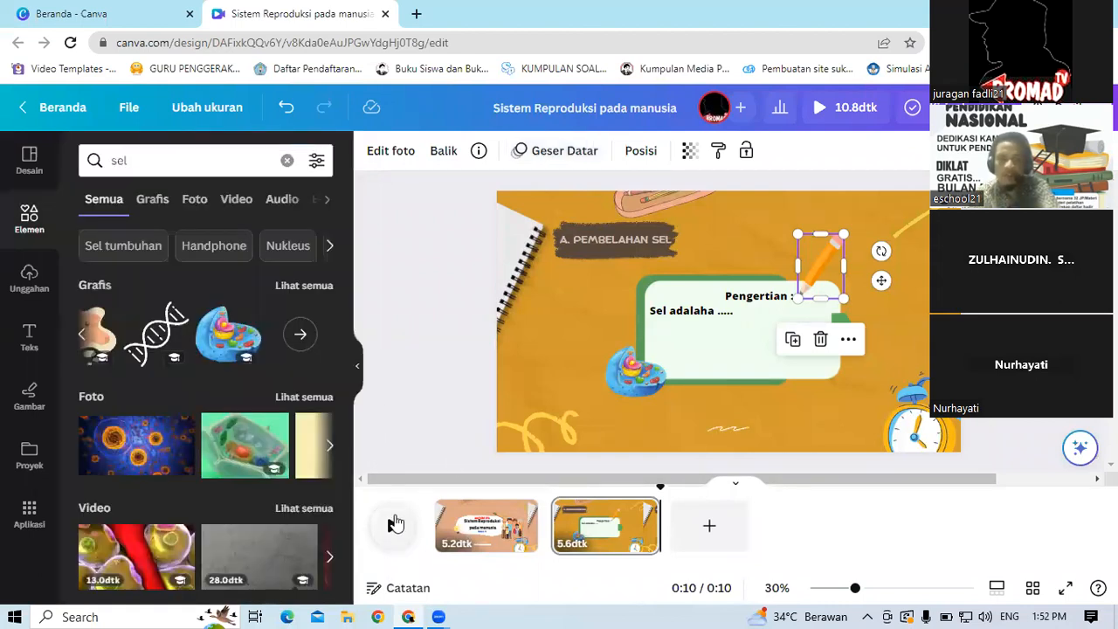
{"action": "left_click", "coordinate": [395, 524]}
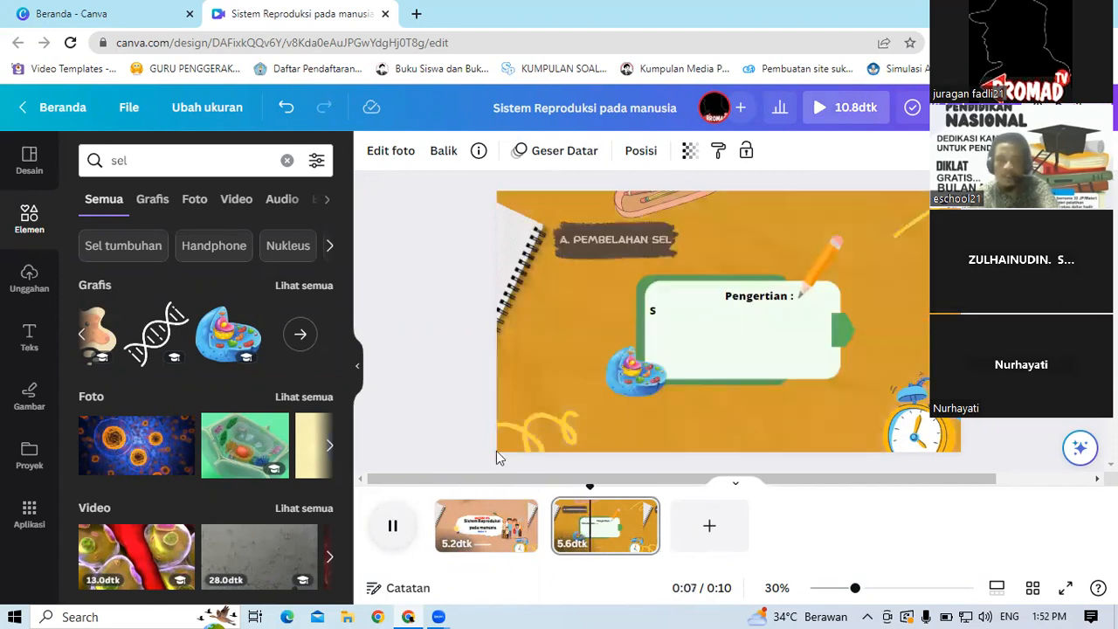
{"action": "key", "text": "space"}
{"action": "left_click", "coordinate": [441, 404]}
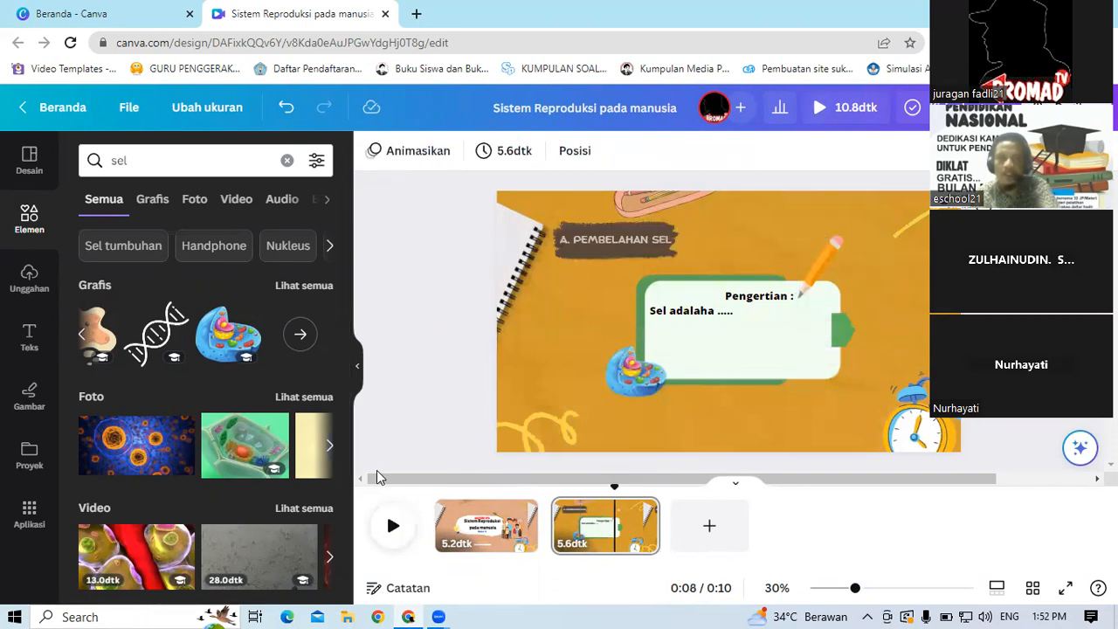
{"action": "left_click", "coordinate": [544, 507]}
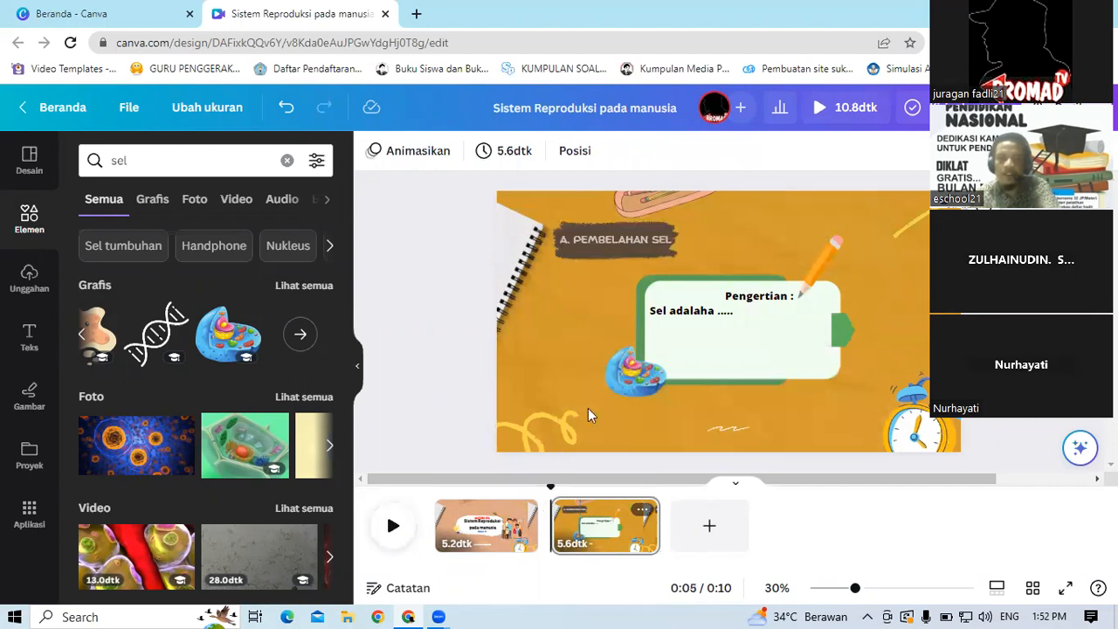
Step: Inspect the slide's layer order and arrangement options
{"action": "left_click", "coordinate": [573, 159]}
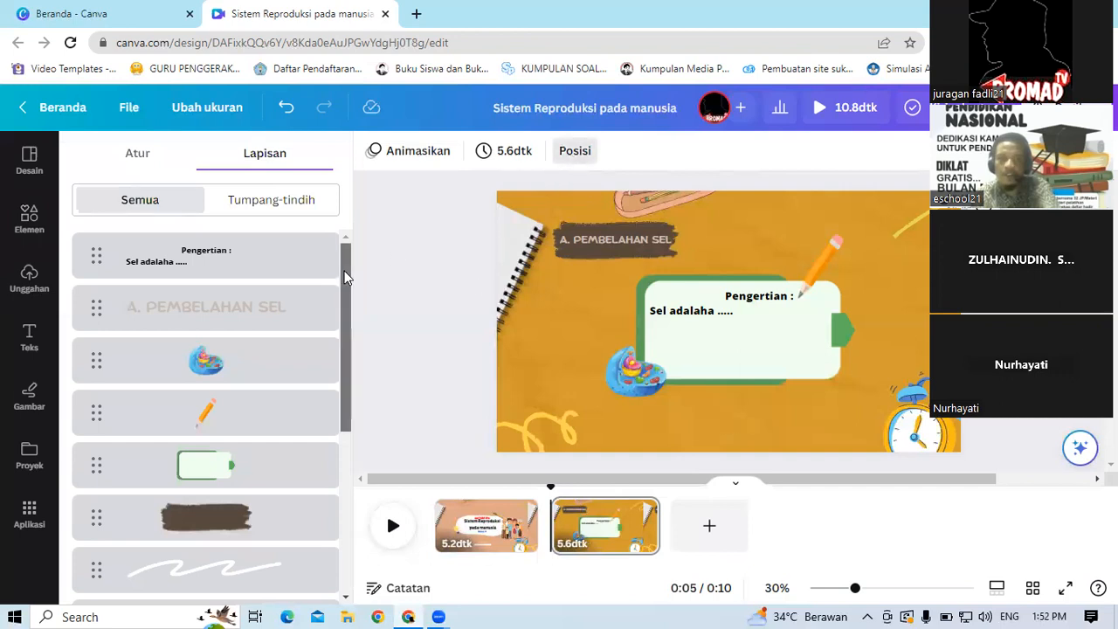
{"action": "left_click_drag", "start_coordinate": [345, 277], "coordinate": [347, 407]}
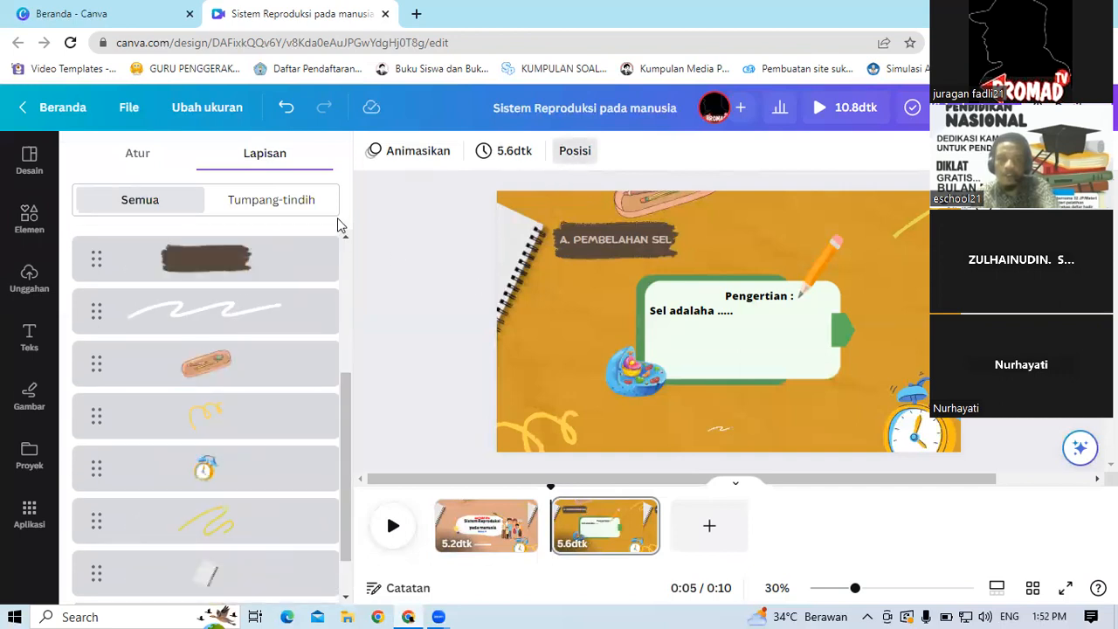
{"action": "left_click", "coordinate": [150, 168]}
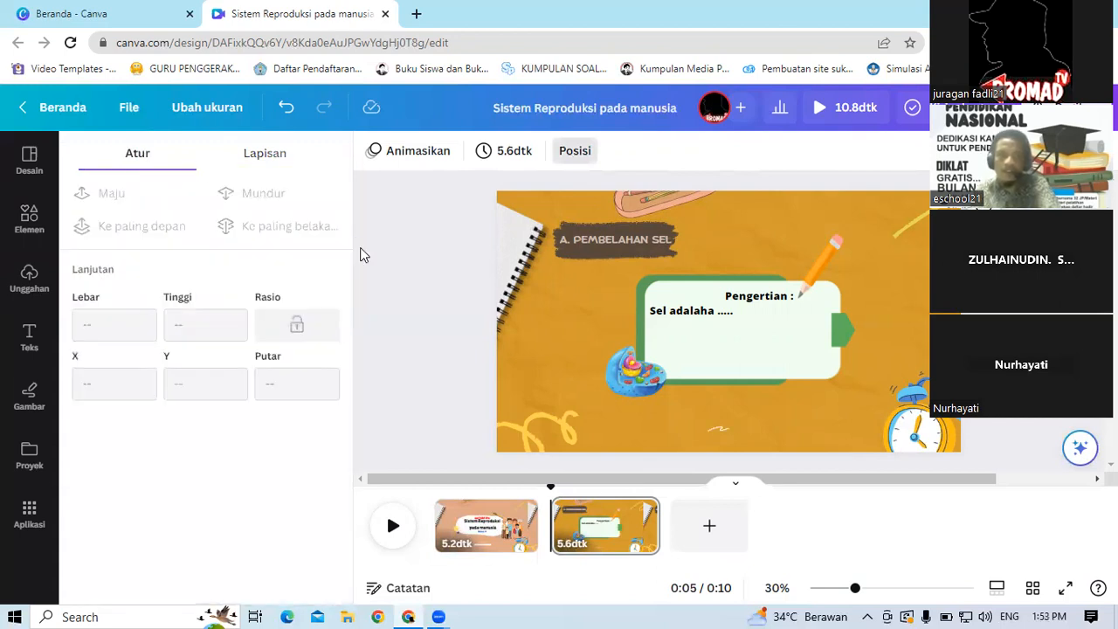
{"action": "left_click", "coordinate": [408, 242]}
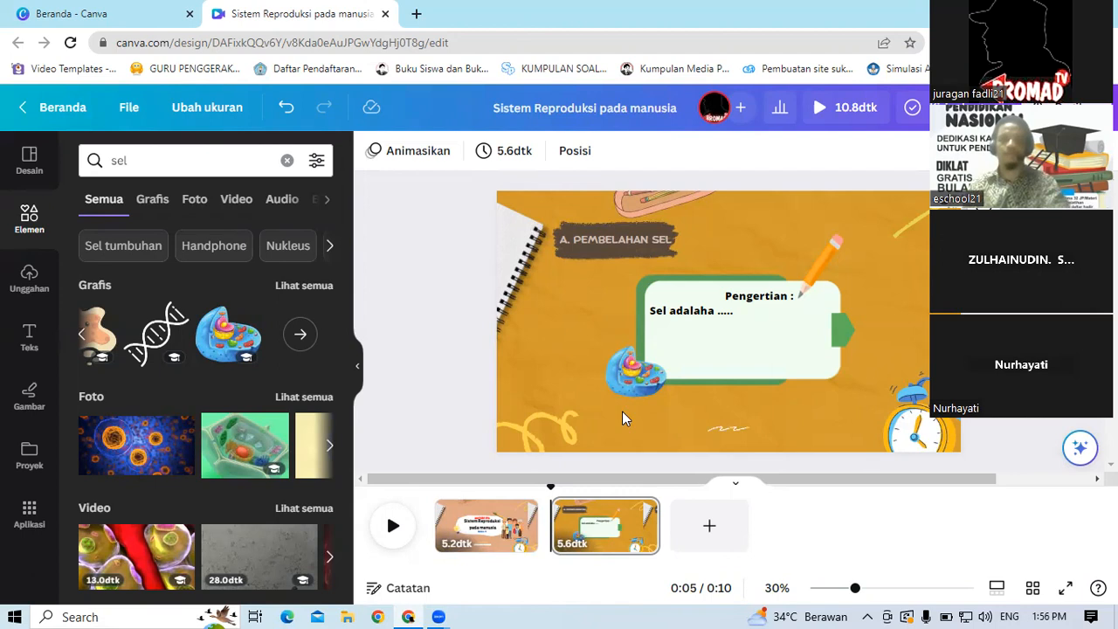
{"action": "left_click", "coordinate": [29, 452]}
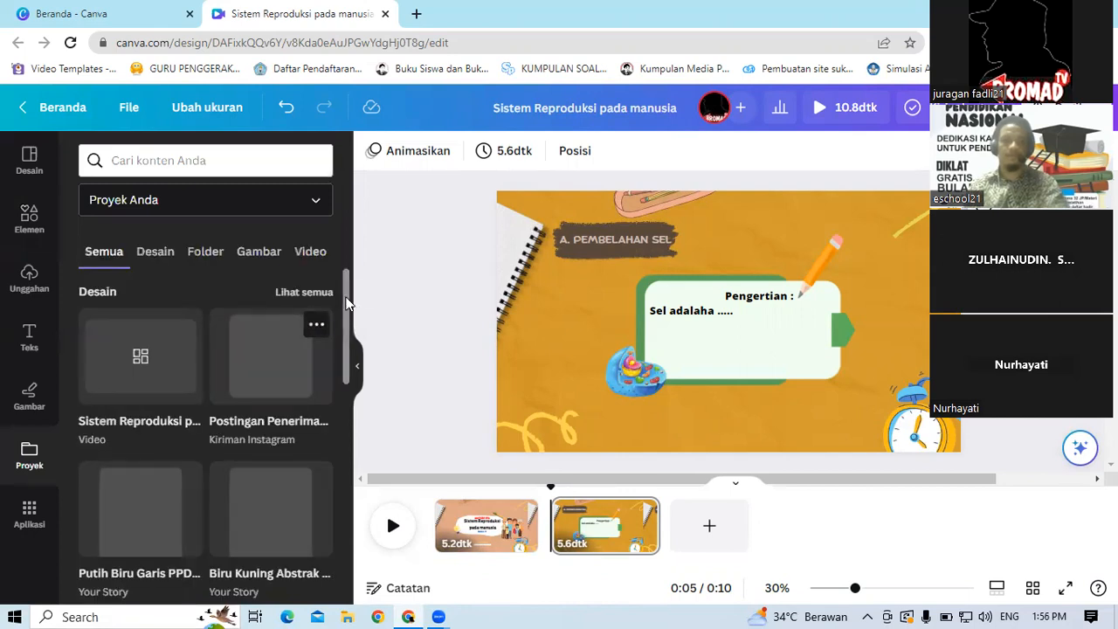
{"action": "left_click_drag", "start_coordinate": [349, 301], "coordinate": [363, 465]}
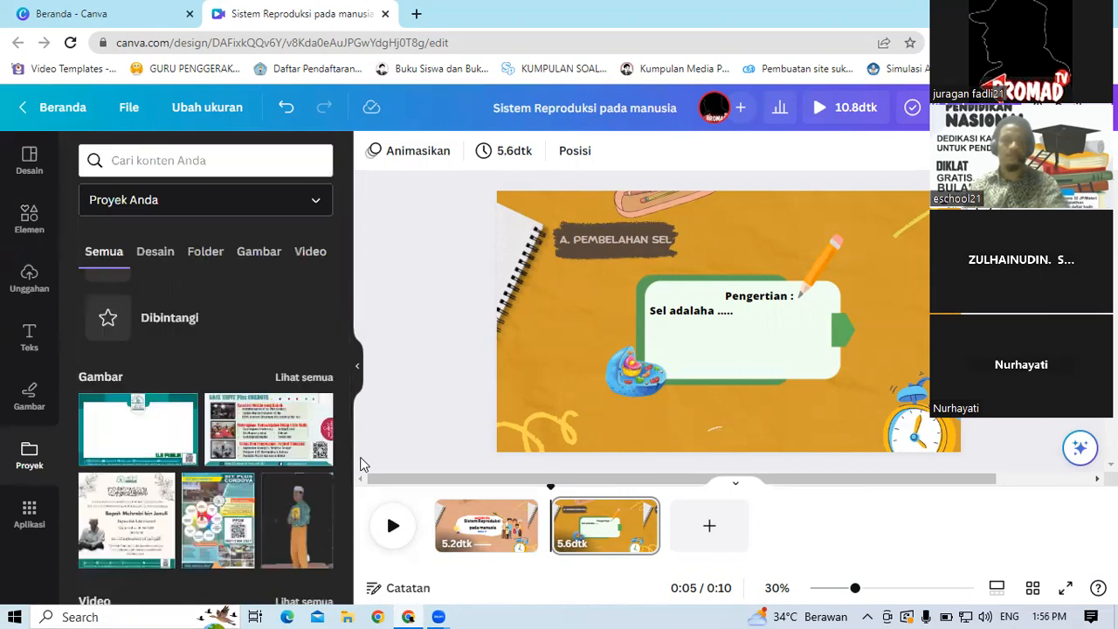
{"action": "left_click", "coordinate": [29, 514]}
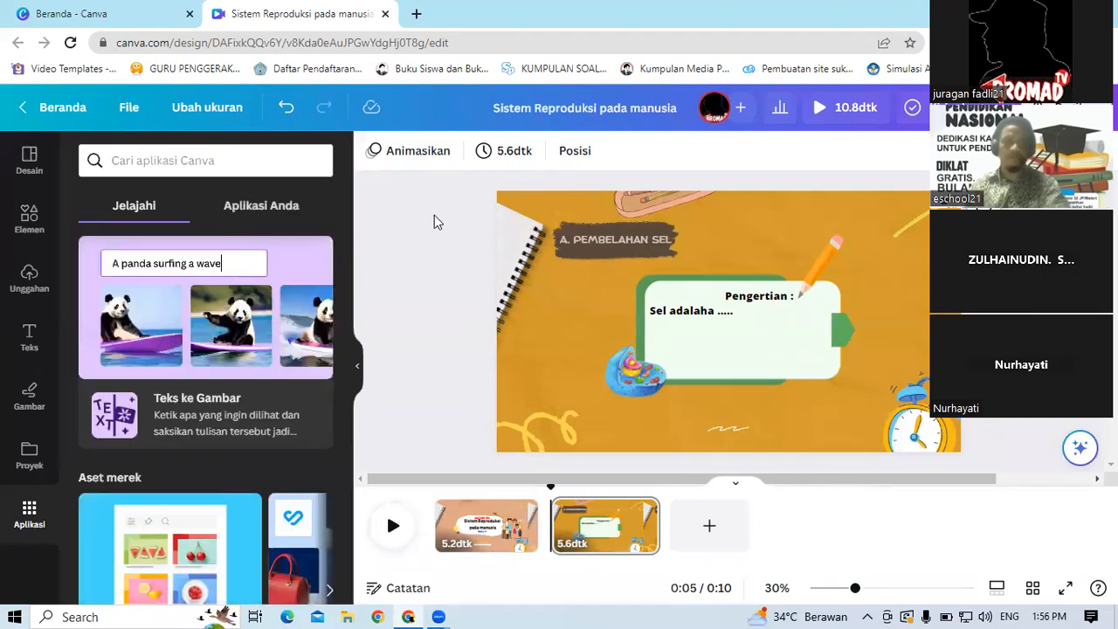
{"action": "left_click", "coordinate": [35, 164]}
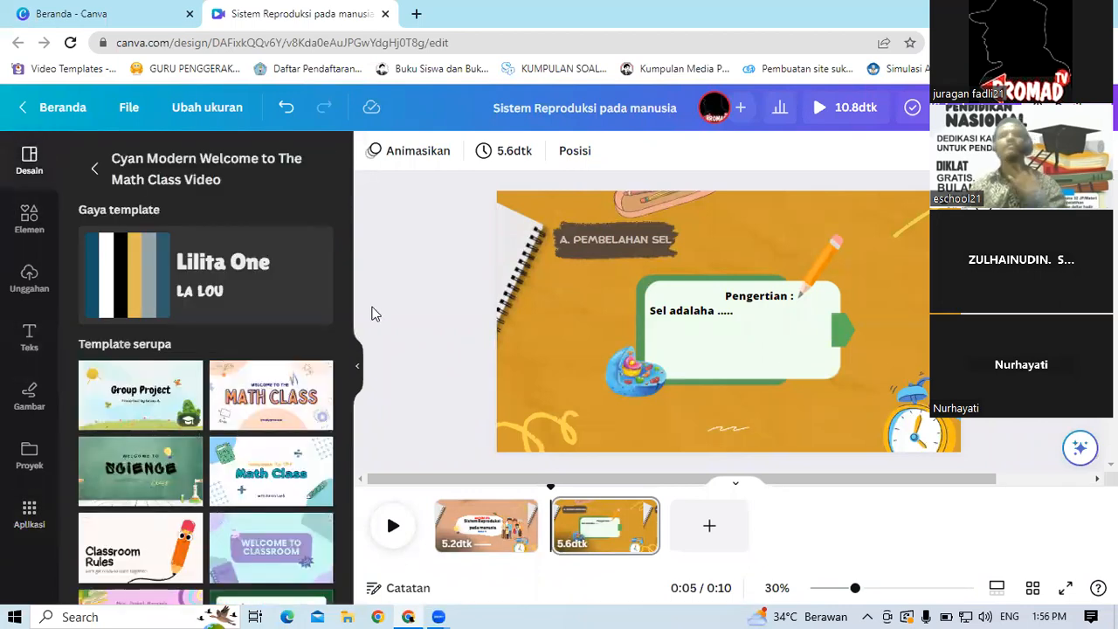
{"action": "left_click", "coordinate": [29, 511]}
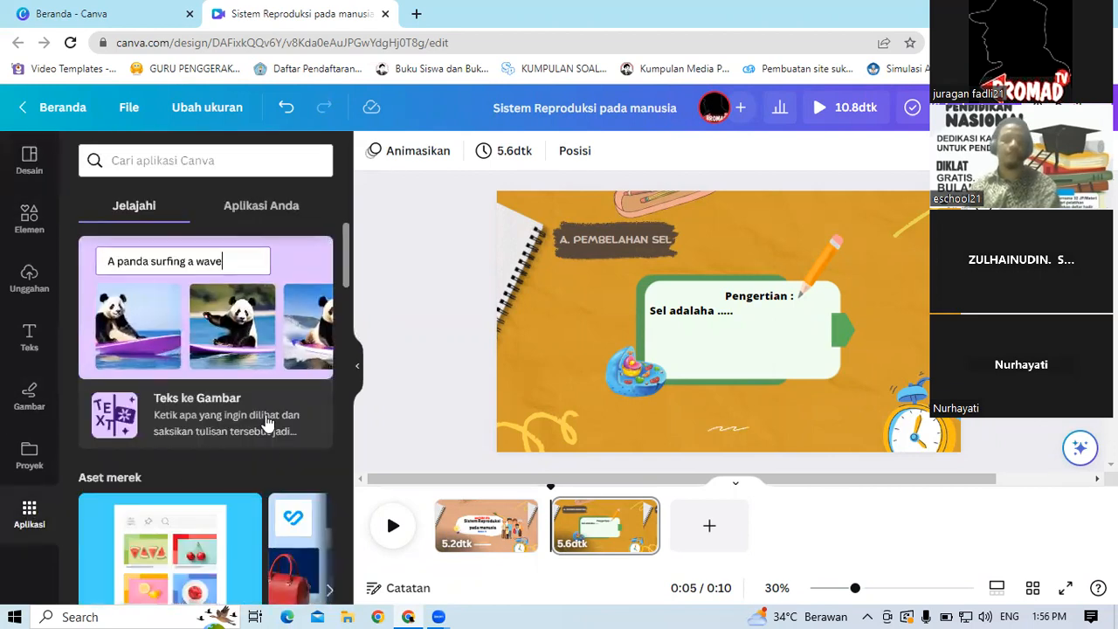
{"action": "left_click", "coordinate": [329, 587]}
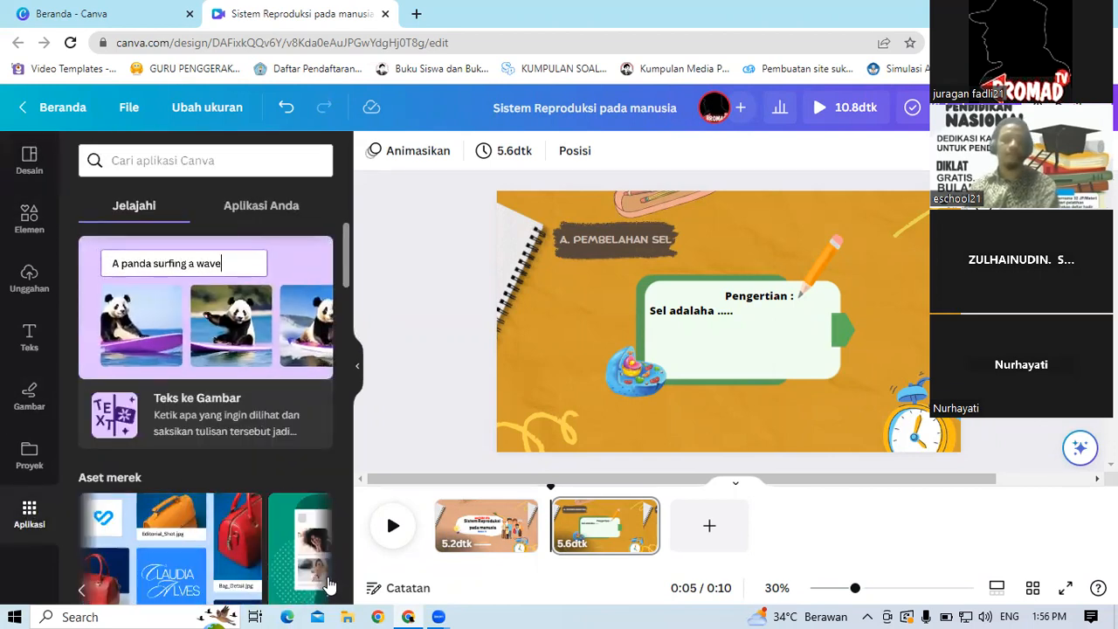
{"action": "left_click", "coordinate": [29, 393]}
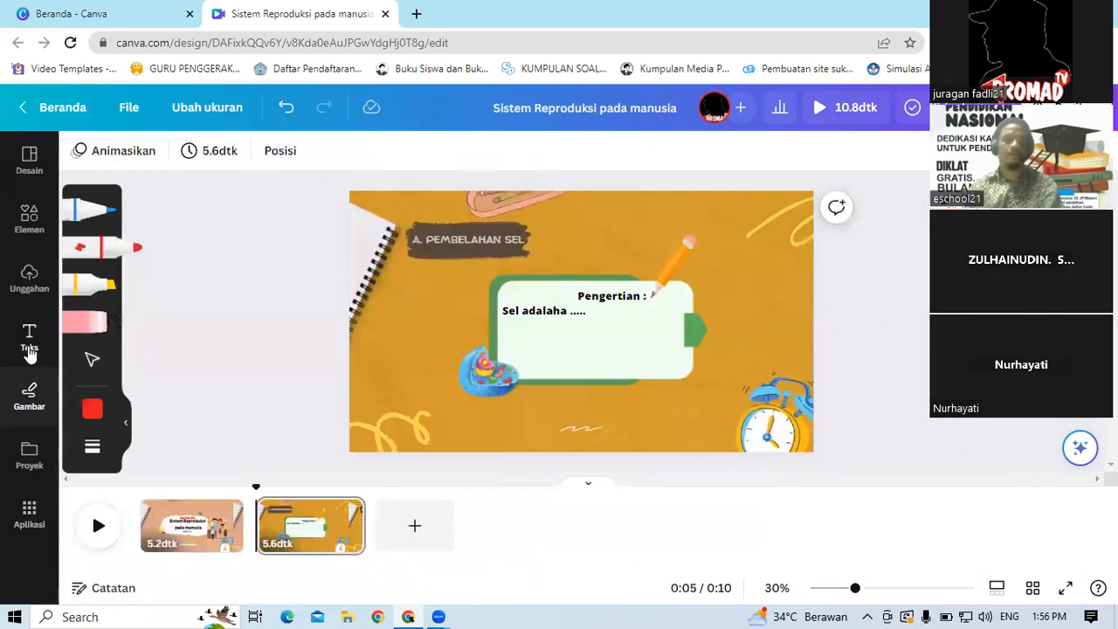
{"action": "left_click", "coordinate": [29, 338]}
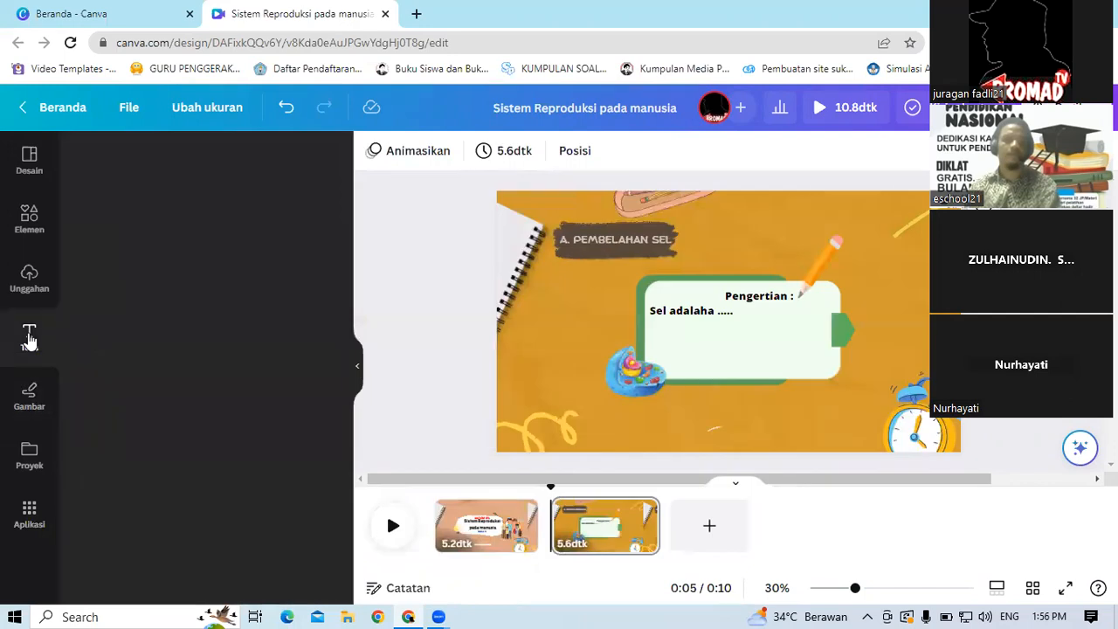
{"action": "left_click", "coordinate": [29, 276]}
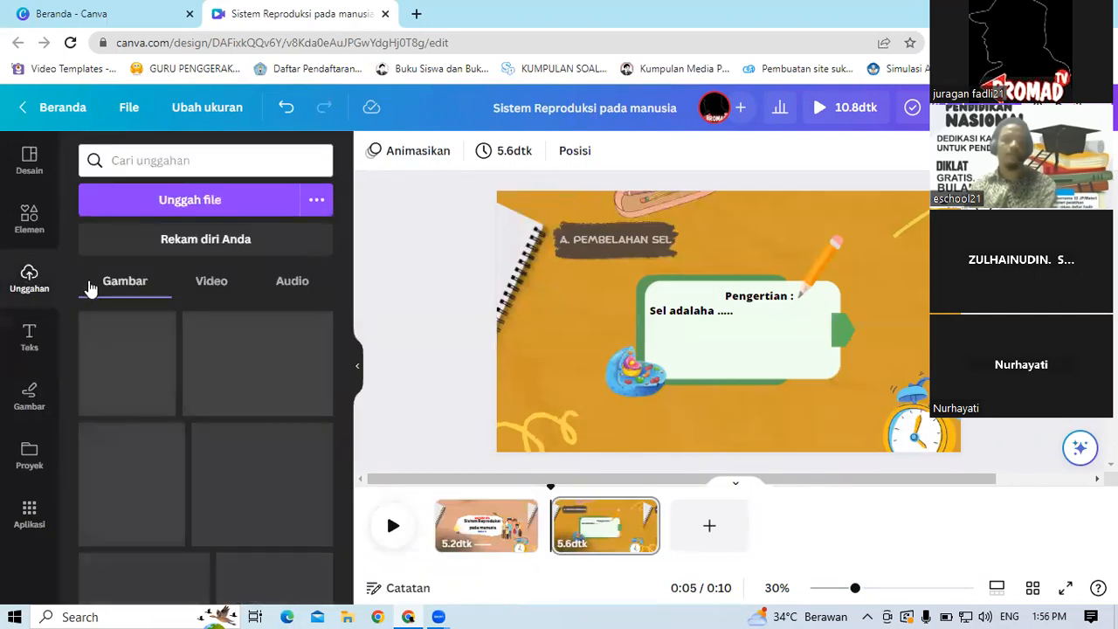
{"action": "left_click", "coordinate": [32, 235]}
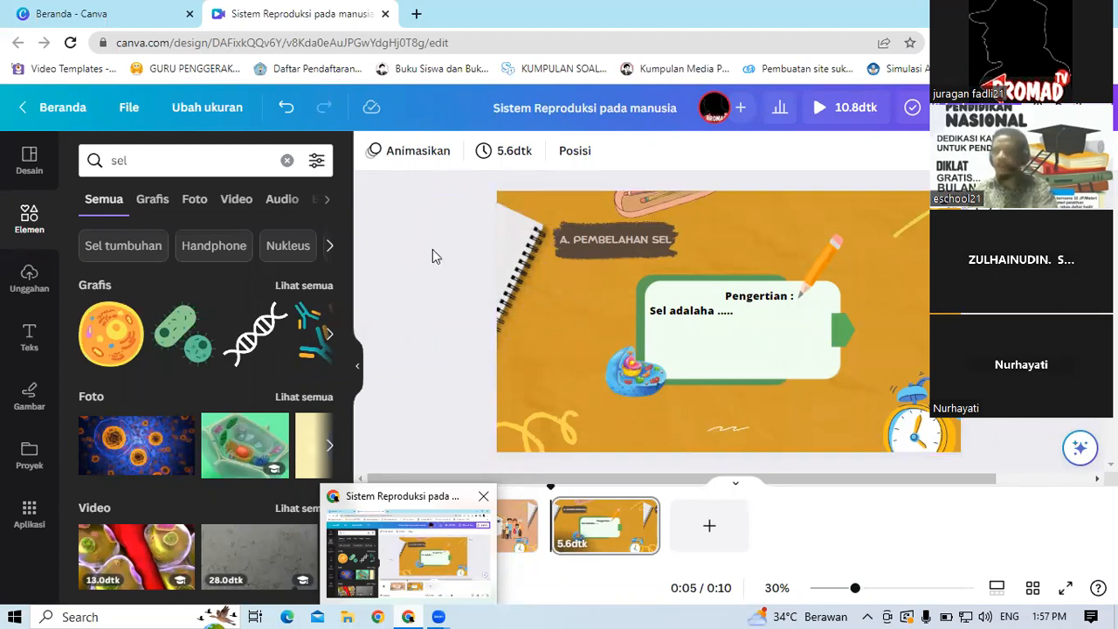
{"action": "left_click", "coordinate": [568, 524]}
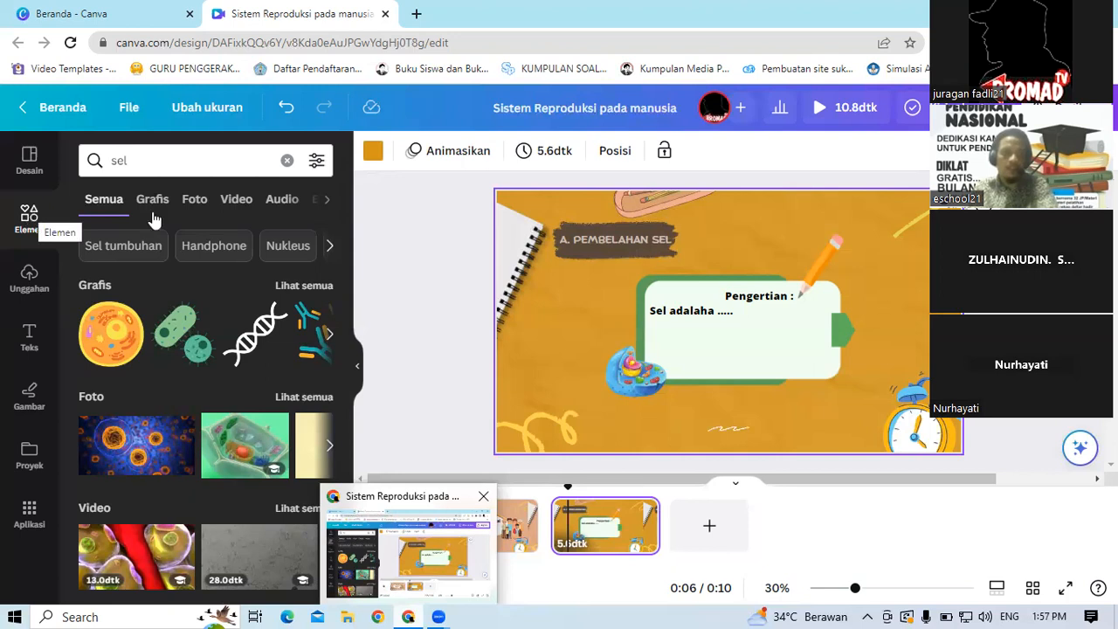
{"action": "left_click", "coordinate": [237, 200]}
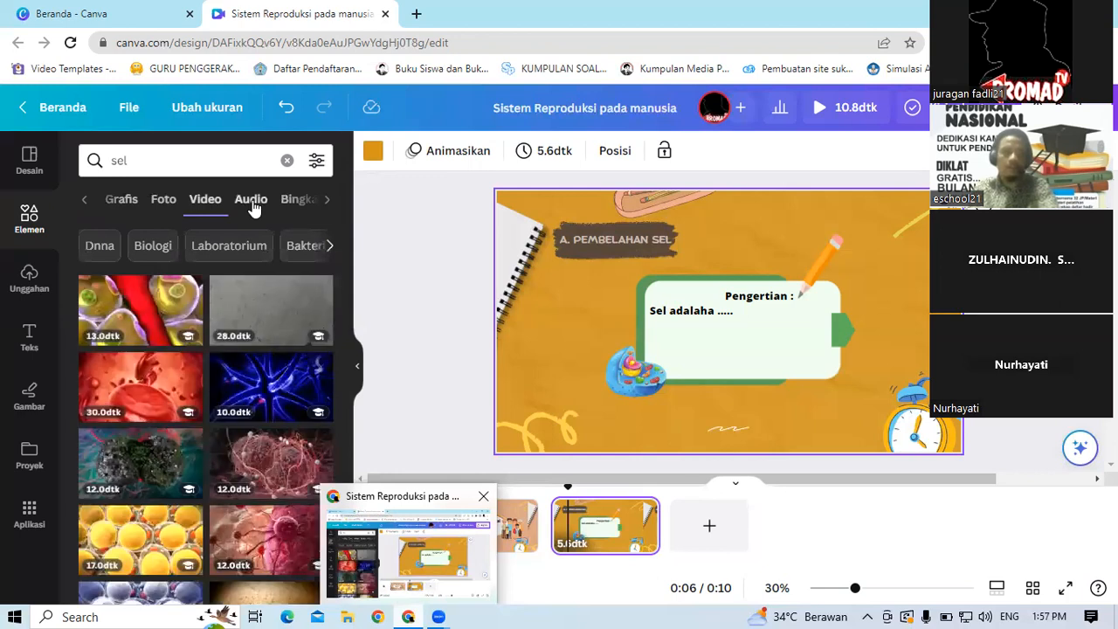
{"action": "left_click", "coordinate": [251, 203]}
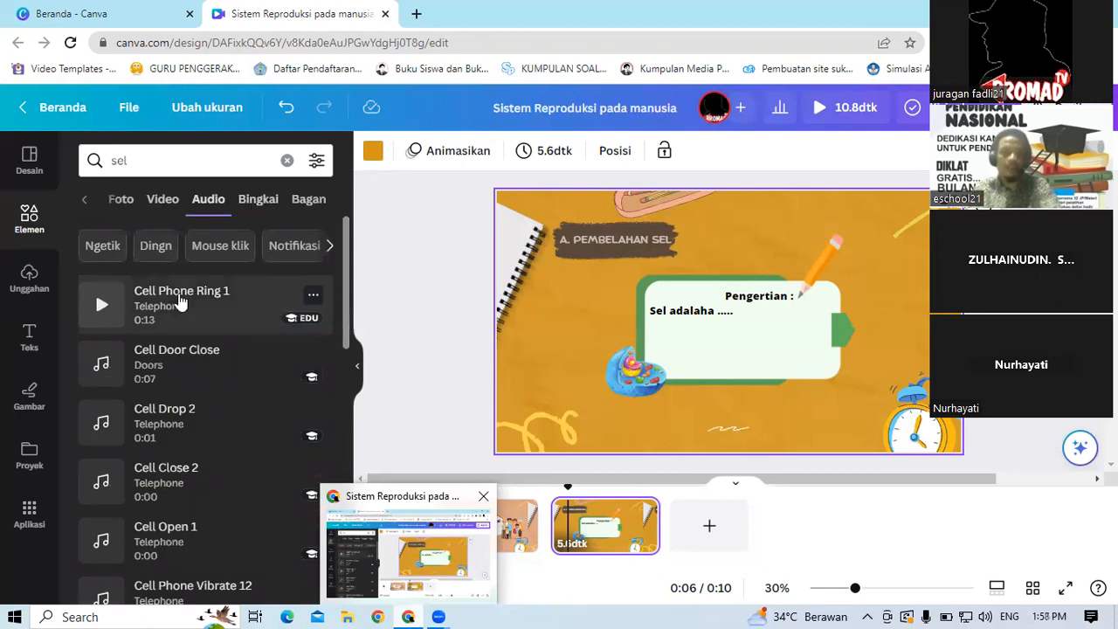
{"action": "left_click", "coordinate": [179, 301]}
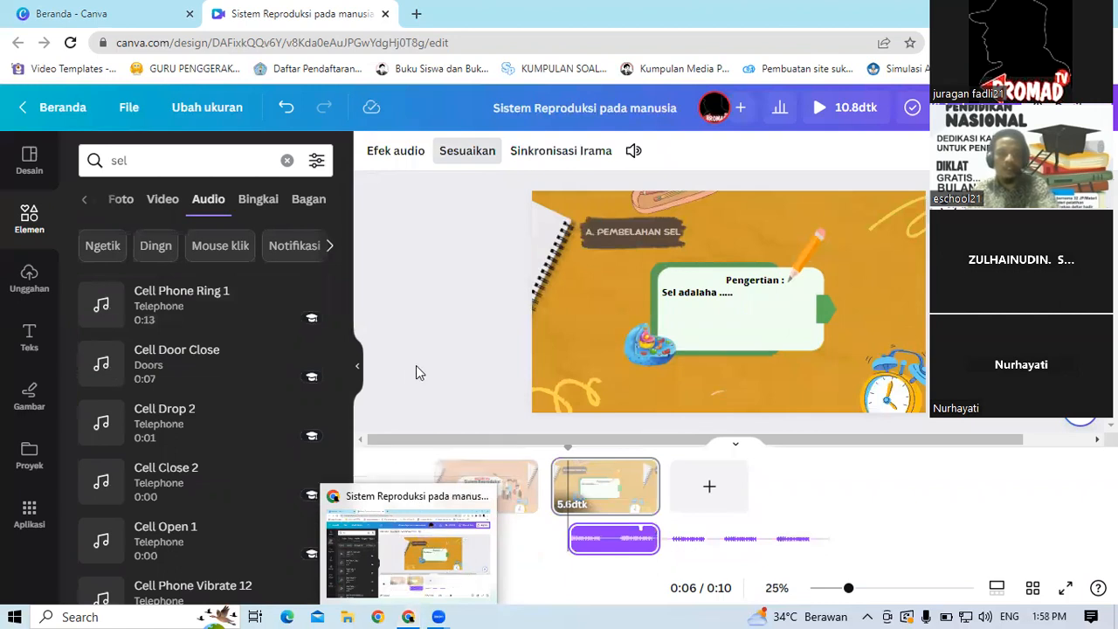
{"action": "left_click", "coordinate": [390, 524]}
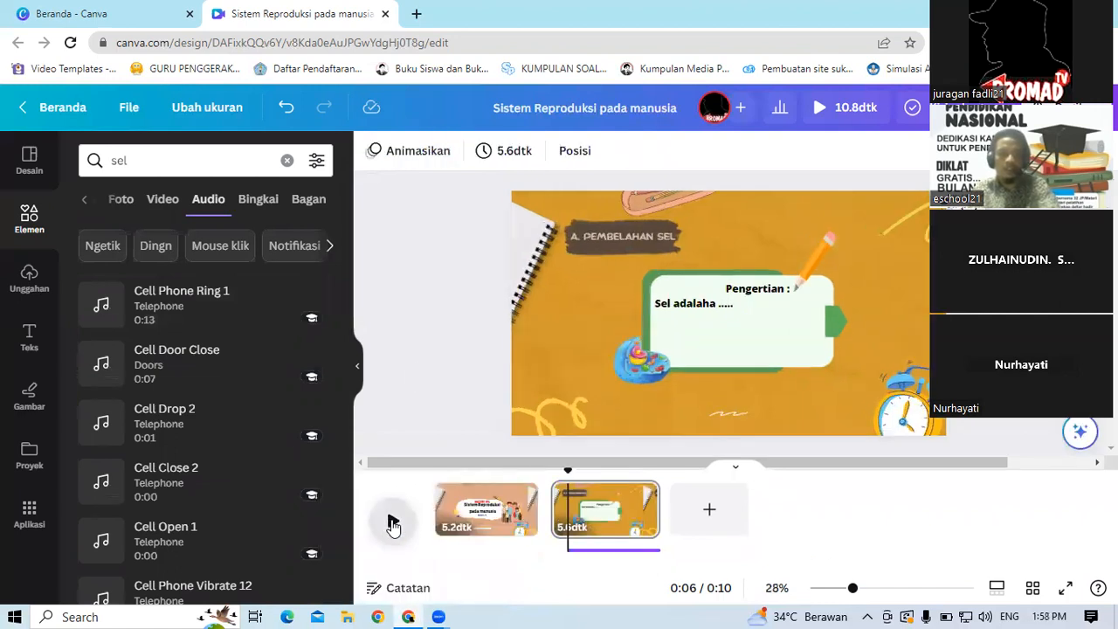
{"action": "left_click", "coordinate": [393, 523]}
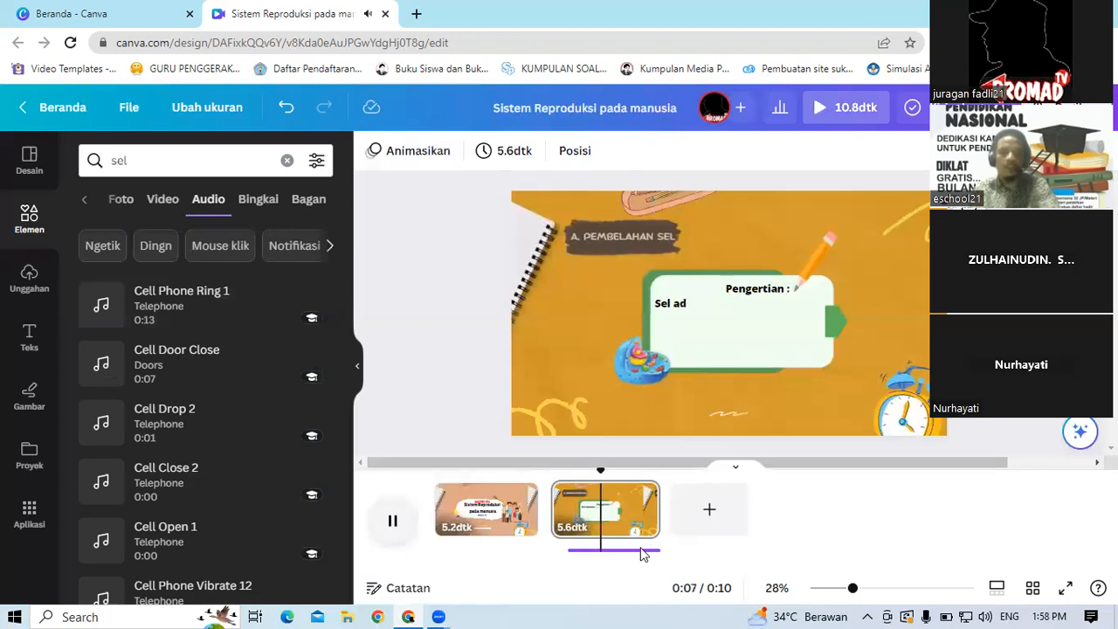
{"action": "left_click", "coordinate": [590, 550]}
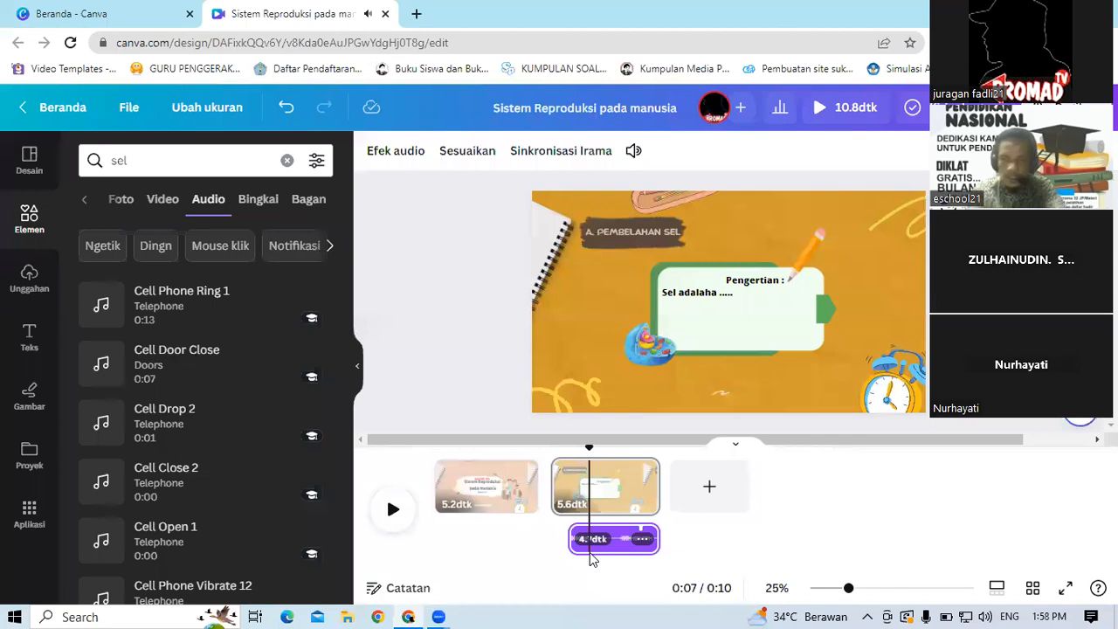
{"action": "key", "text": "Delete"}
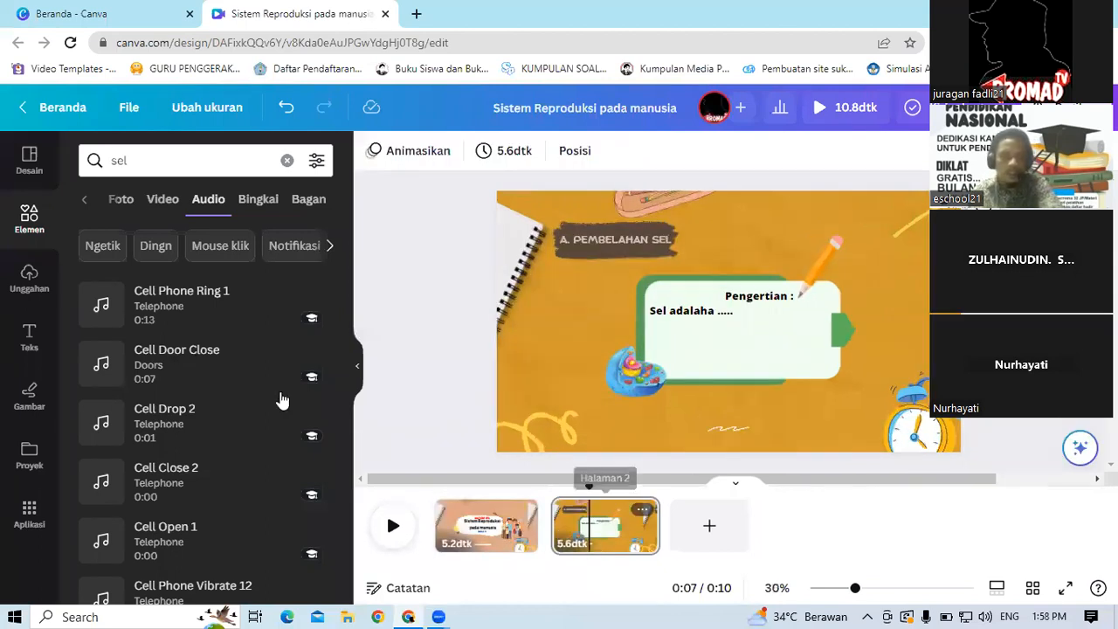
Step: Preview the Cell Door Close sound effect in the audio search results for sel
{"action": "left_click", "coordinate": [98, 368]}
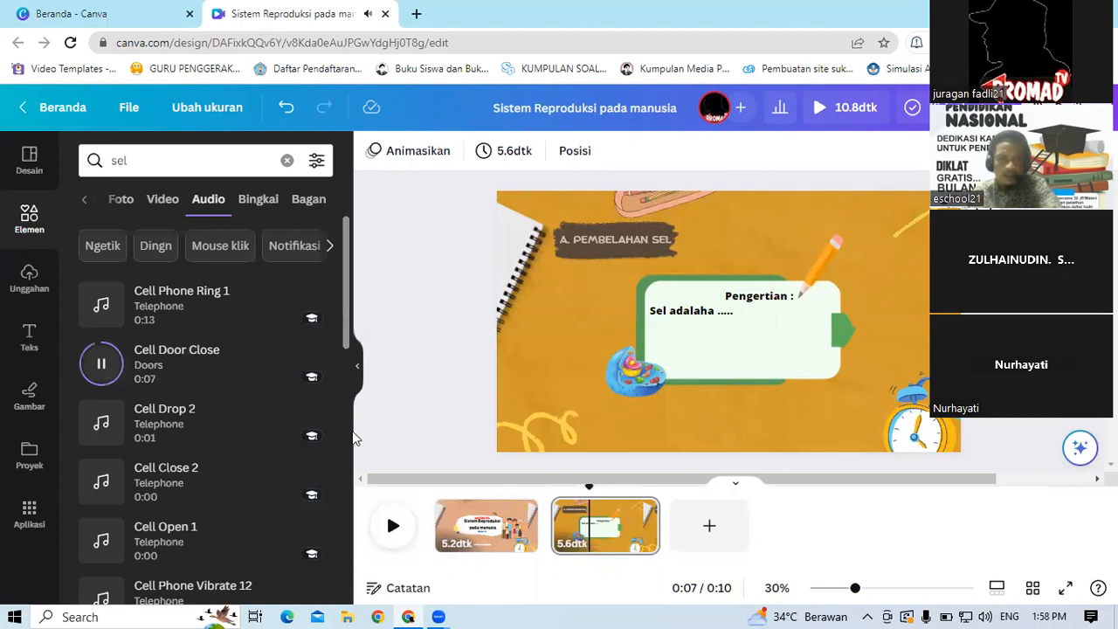
{"action": "scroll", "coordinate": [352, 431], "scroll_direction": "down", "scroll_amount": 10}
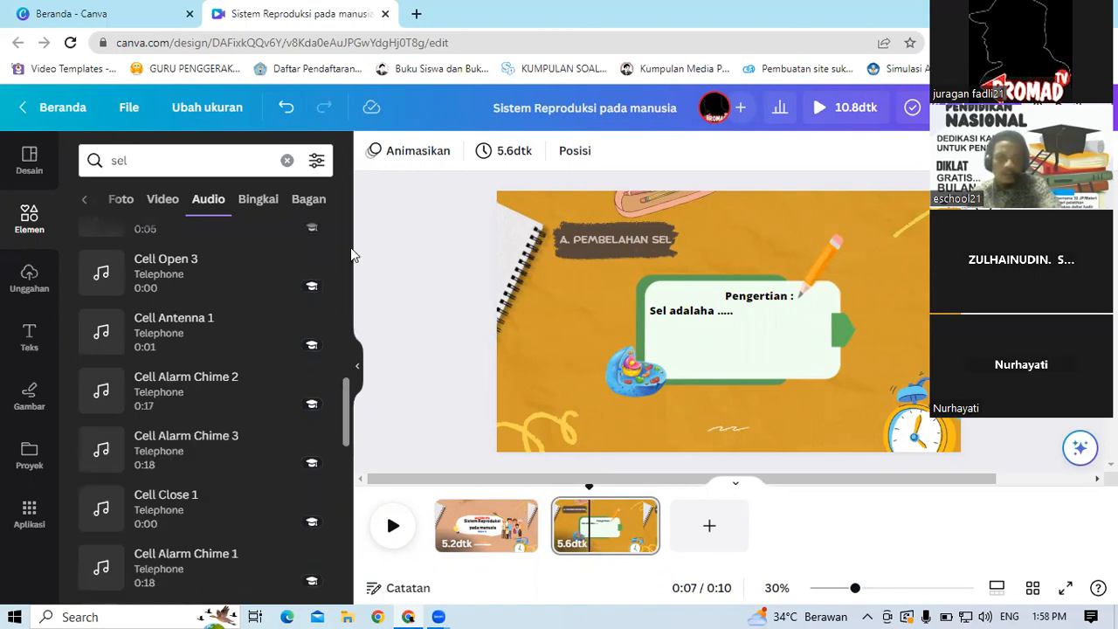
{"action": "scroll", "coordinate": [352, 254], "scroll_direction": "up", "scroll_amount": 15}
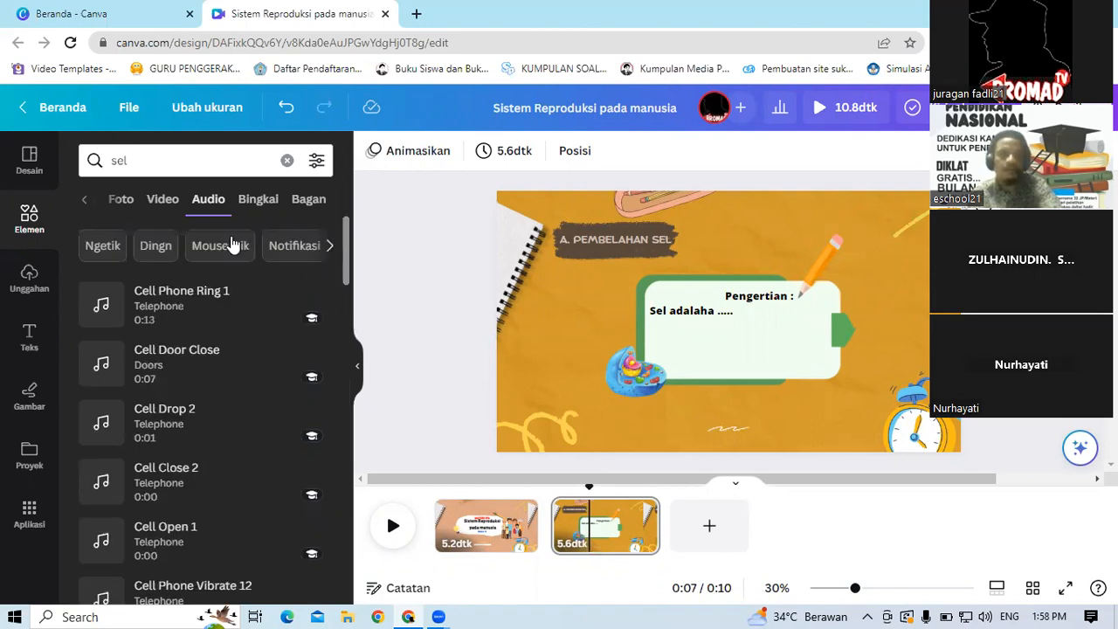
Step: Search the audio library for Dingn and preview the Planetarity track
{"action": "left_click", "coordinate": [156, 248]}
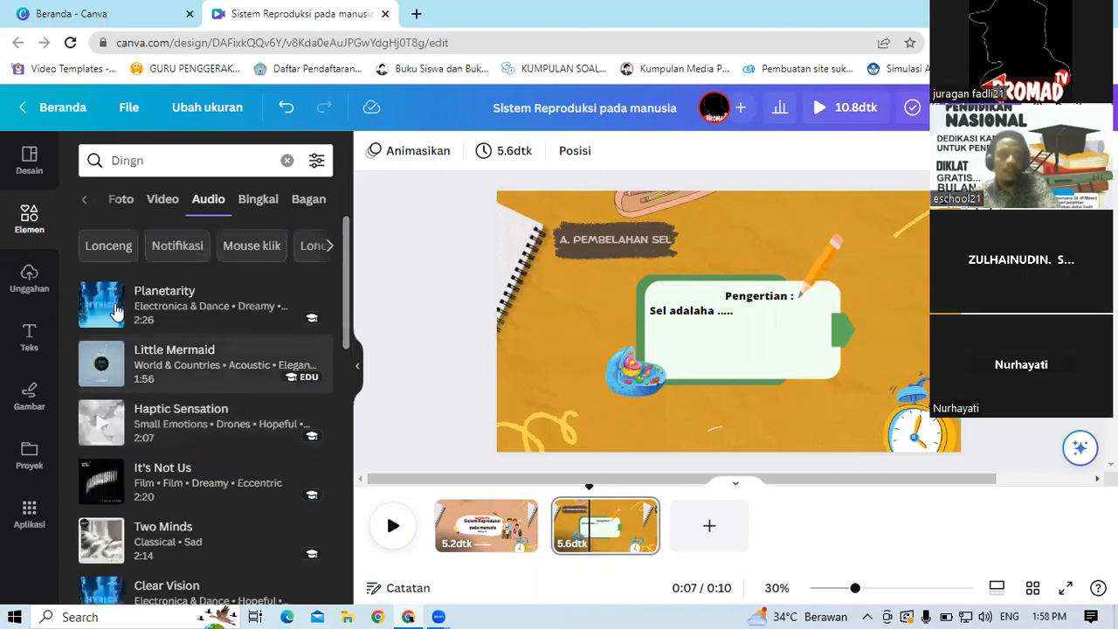
{"action": "left_click", "coordinate": [96, 307]}
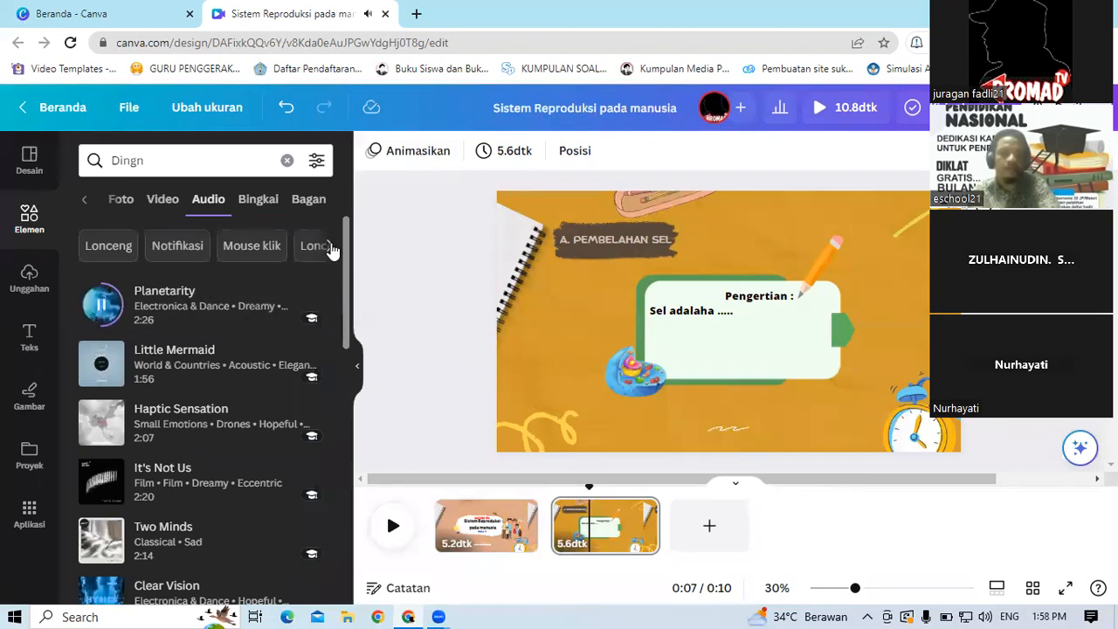
{"action": "left_click", "coordinate": [332, 248]}
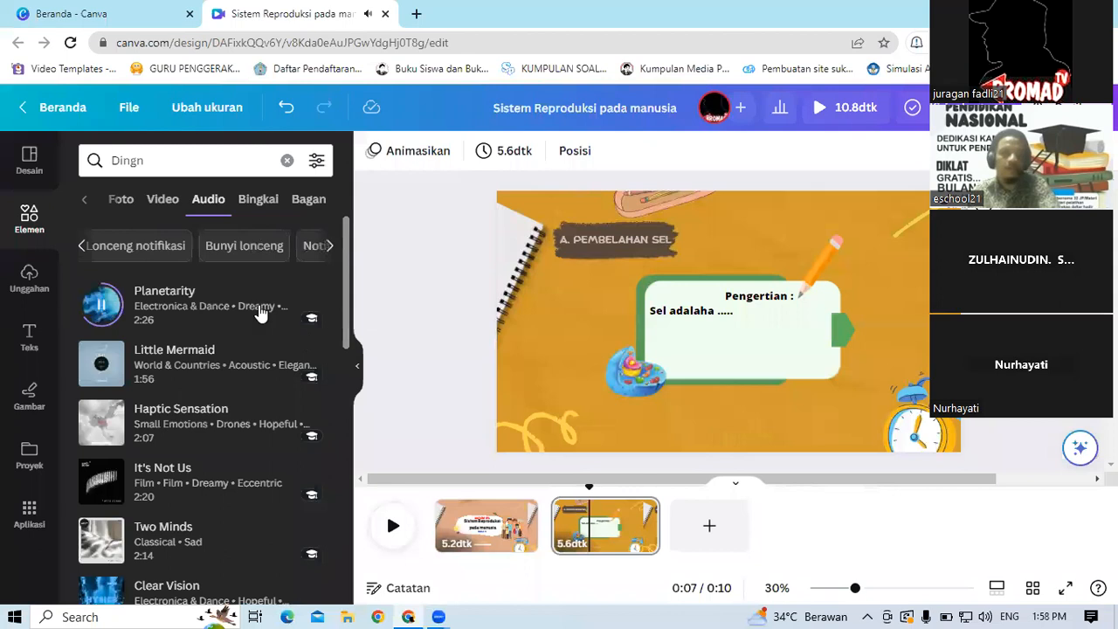
{"action": "left_click", "coordinate": [331, 251]}
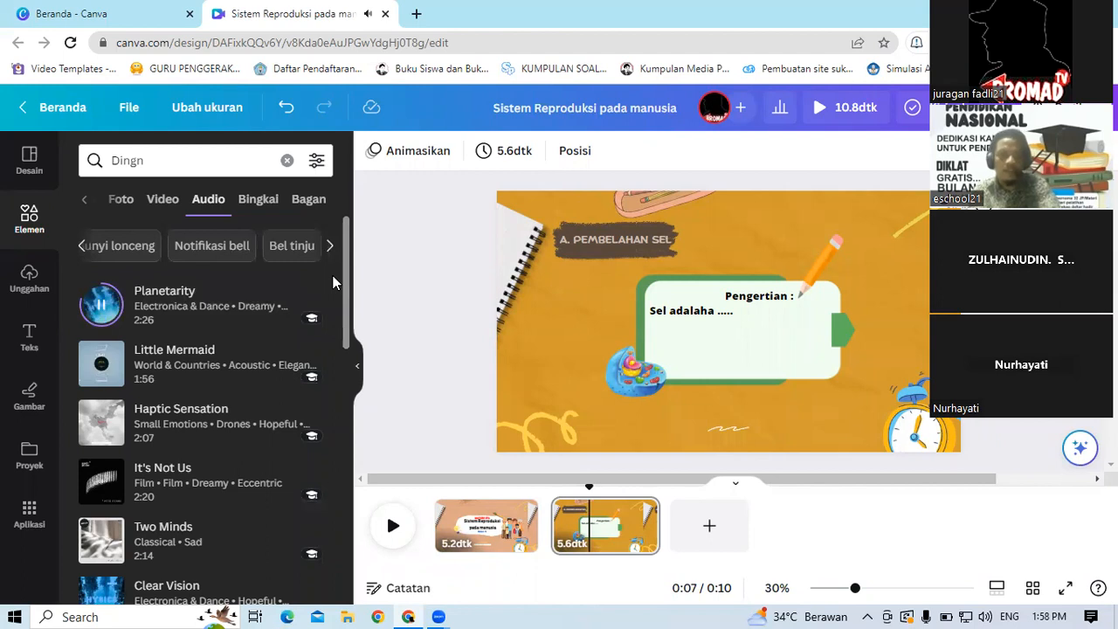
{"action": "key", "text": "space"}
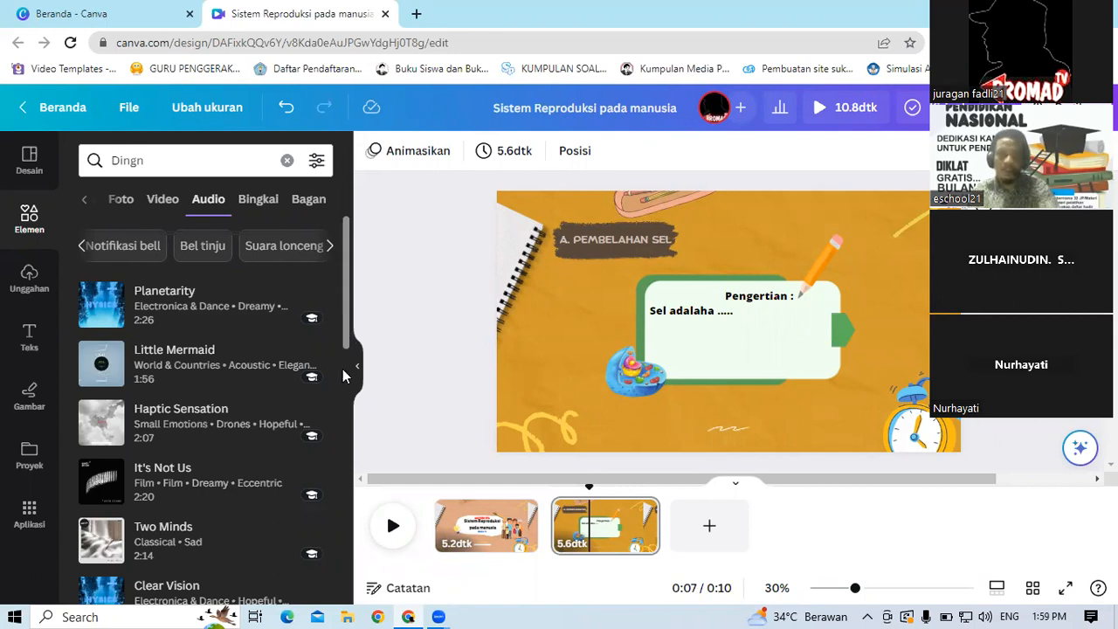
Step: Browse through the Dingn audio results
{"action": "scroll", "coordinate": [344, 367], "scroll_direction": "down", "scroll_amount": 3}
{"action": "scroll", "coordinate": [352, 500], "scroll_direction": "down", "scroll_amount": 3}
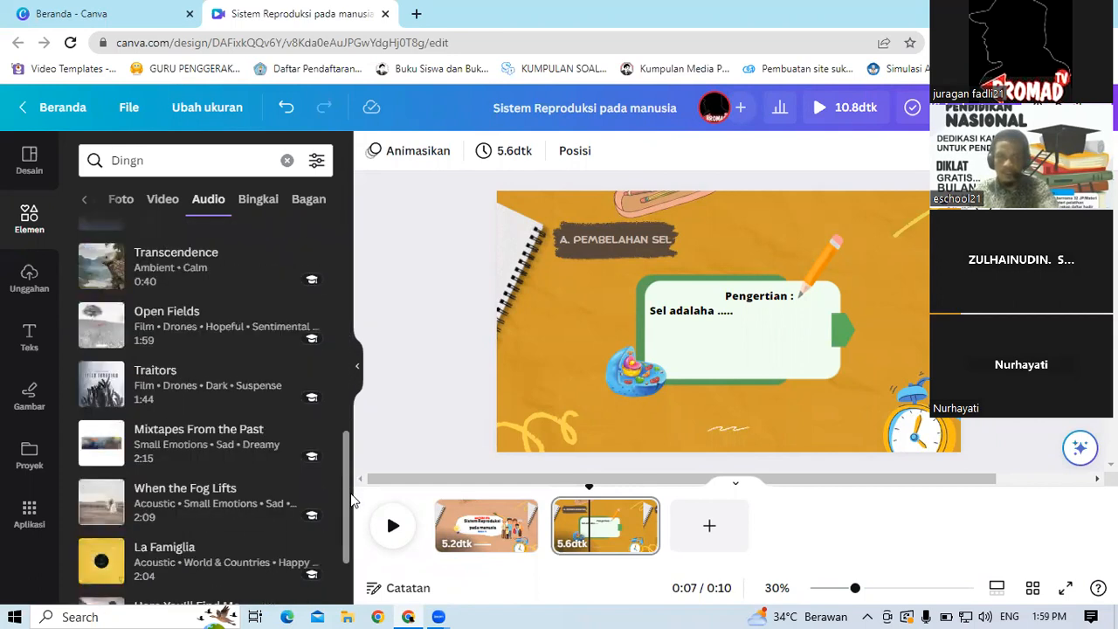
{"action": "scroll", "coordinate": [352, 500], "scroll_direction": "down", "scroll_amount": 2}
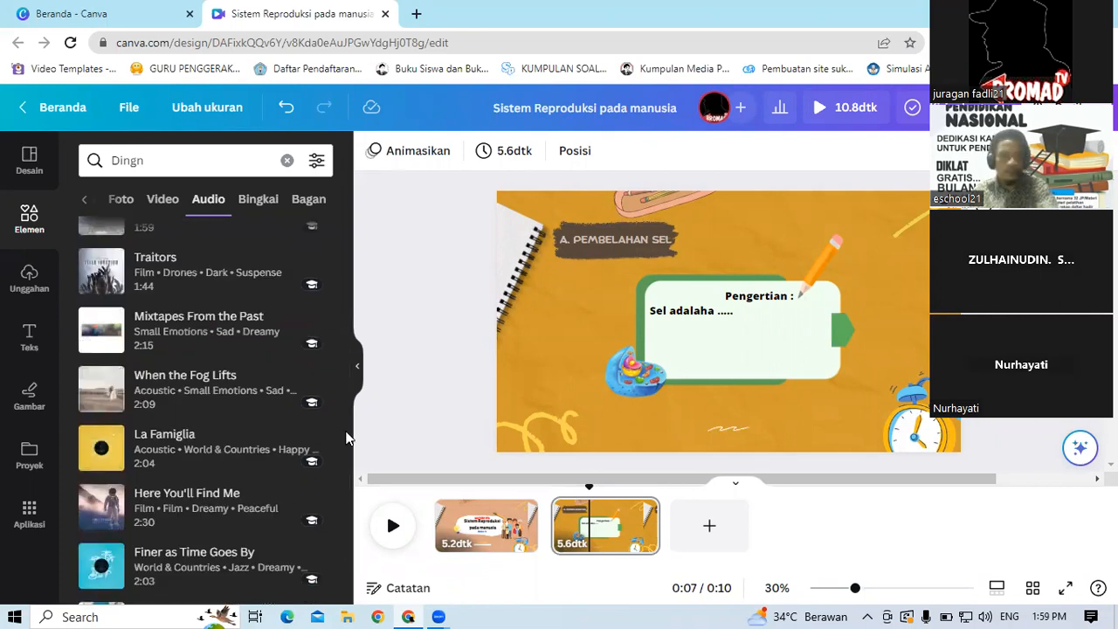
{"action": "left_click_drag", "start_coordinate": [348, 400], "coordinate": [356, 564]}
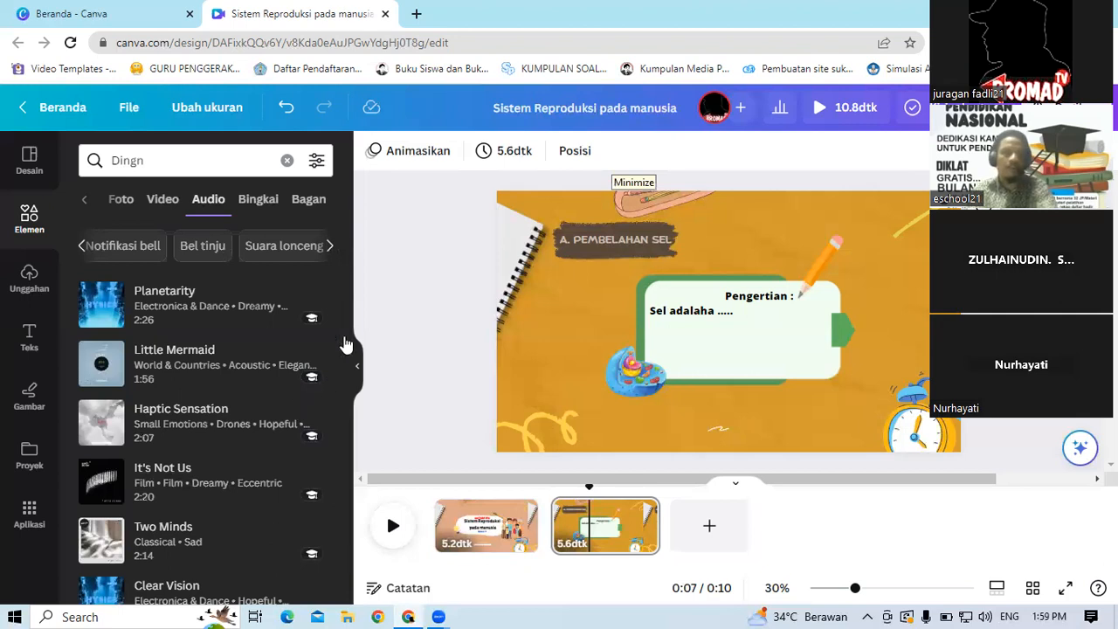
{"action": "left_click_drag", "start_coordinate": [348, 272], "coordinate": [355, 225]}
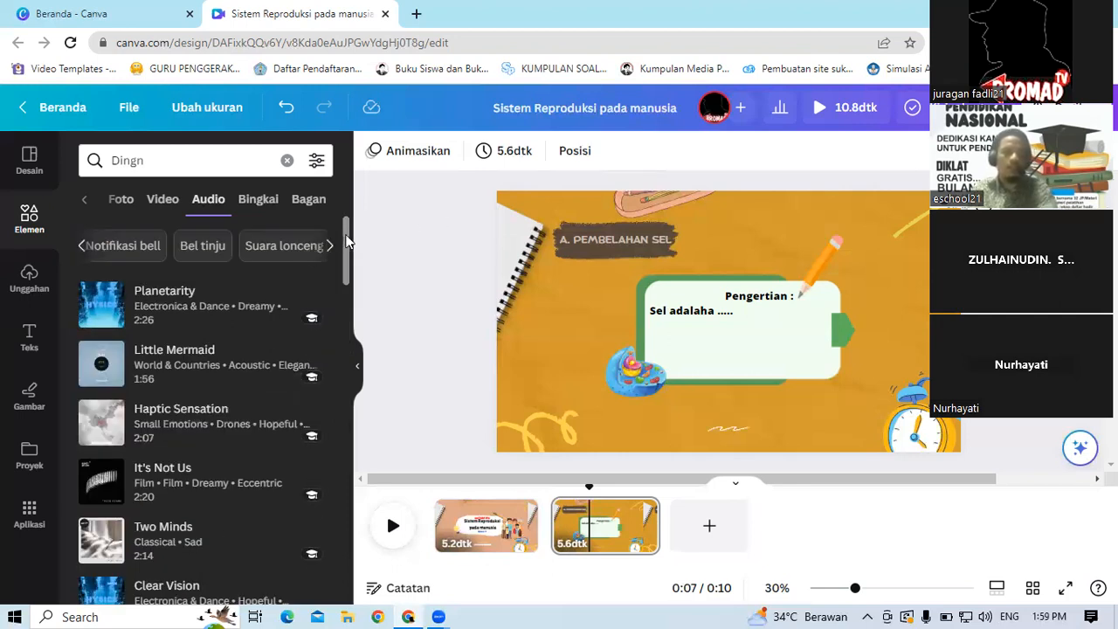
{"action": "left_click", "coordinate": [352, 414]}
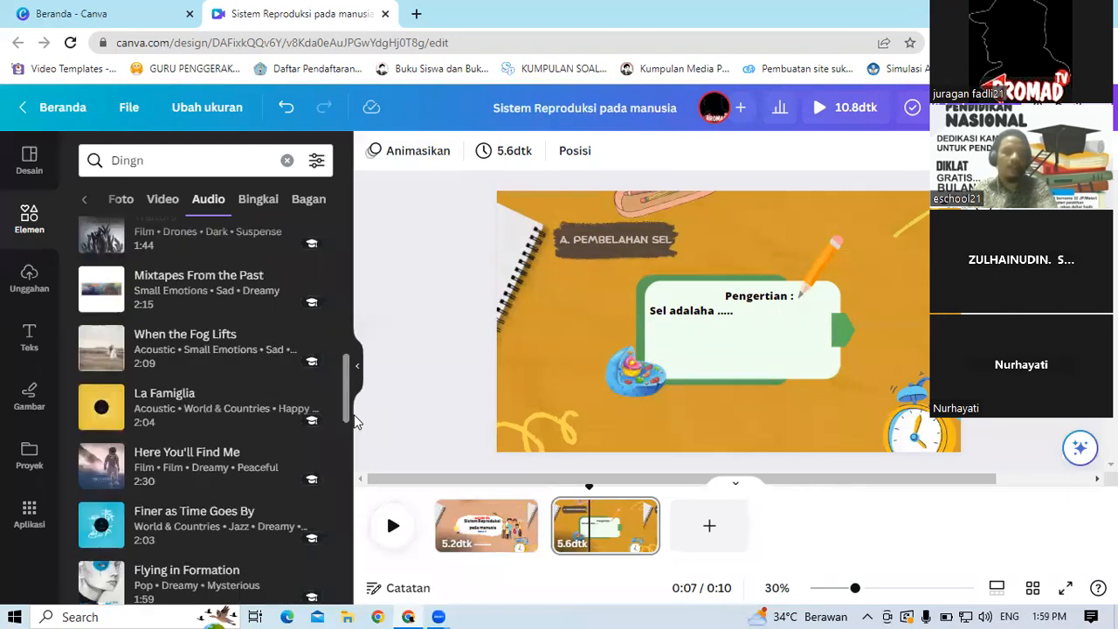
{"action": "left_click", "coordinate": [344, 486]}
{"action": "left_click_drag", "start_coordinate": [357, 218], "coordinate": [362, 151]}
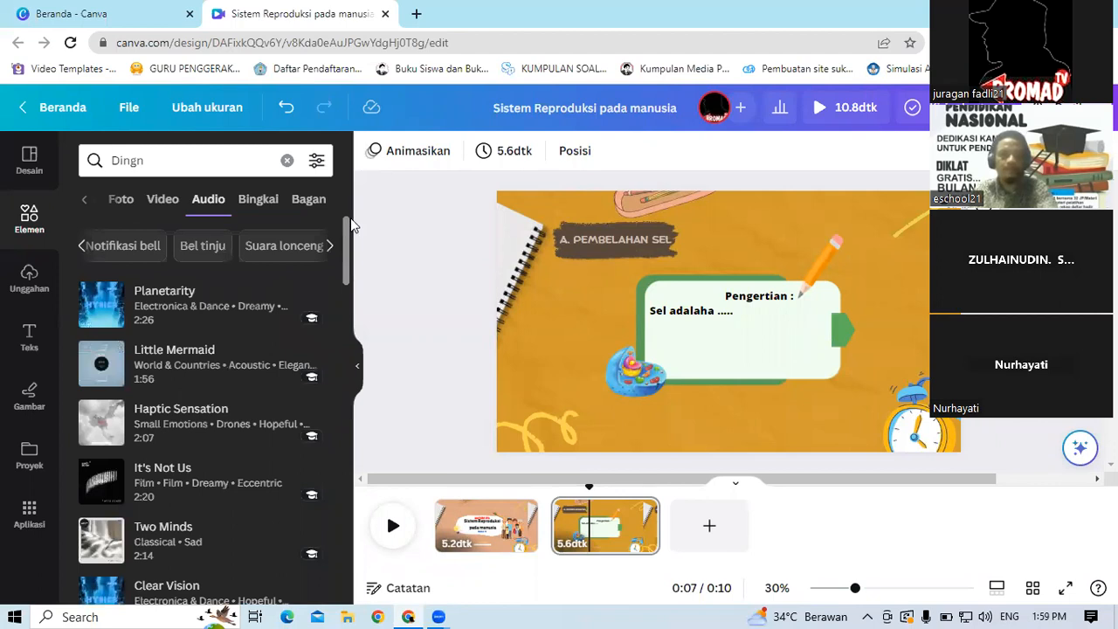
{"action": "scroll", "coordinate": [343, 280], "scroll_direction": "down", "scroll_amount": 2}
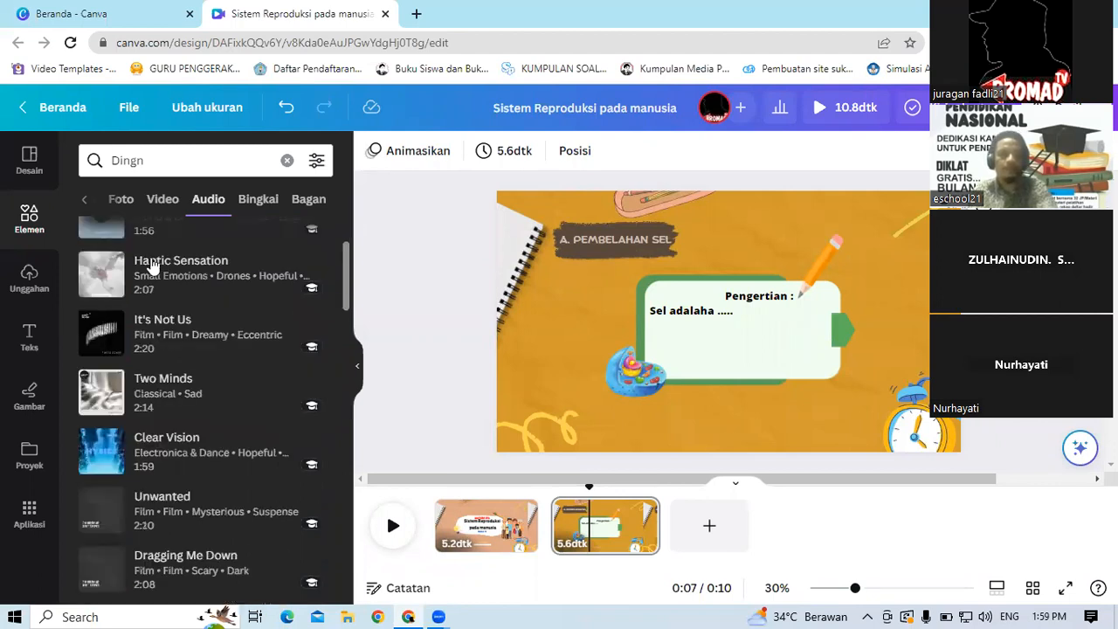
{"action": "scroll", "coordinate": [147, 265], "scroll_direction": "down", "scroll_amount": 2}
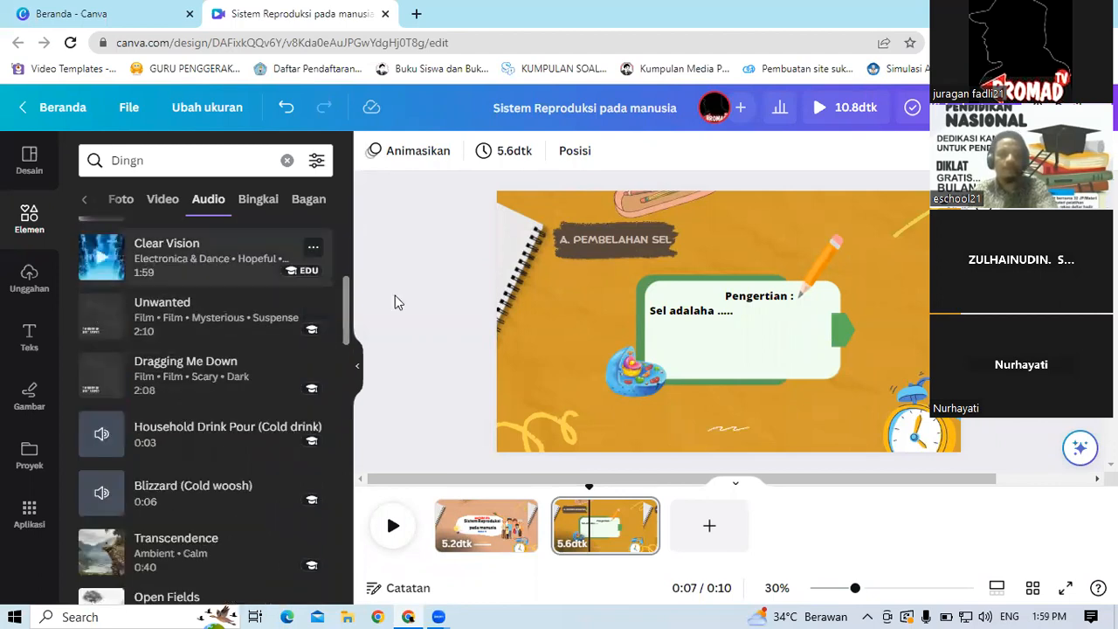
Step: Add the Unwanted music track at the playhead on the second slide
{"action": "left_click", "coordinate": [328, 319]}
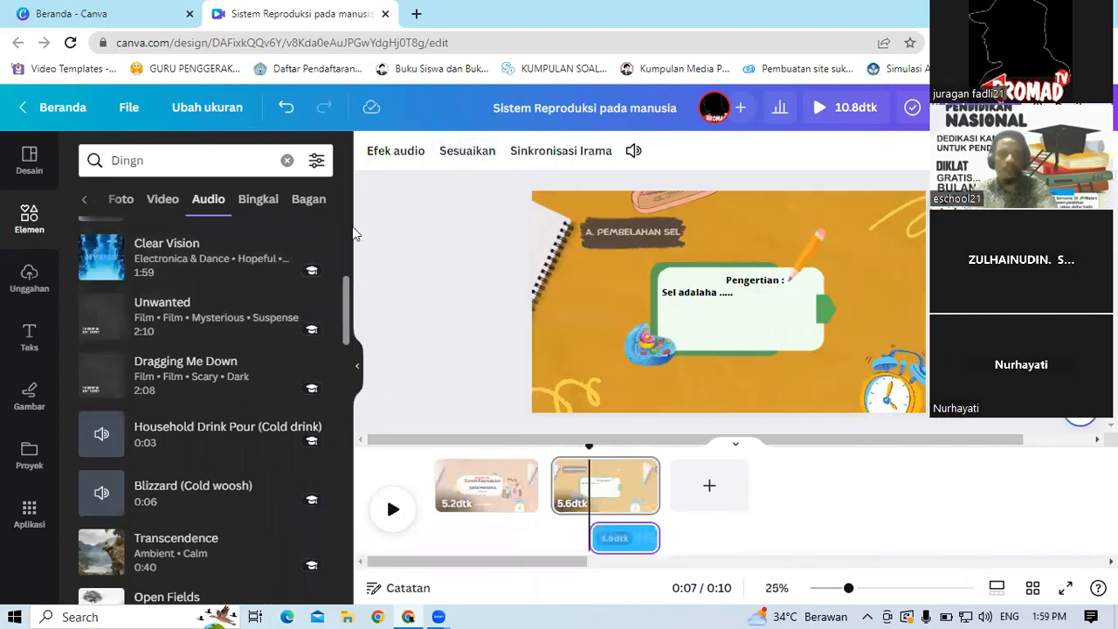
{"action": "scroll", "coordinate": [353, 230], "scroll_direction": "up", "scroll_amount": 5}
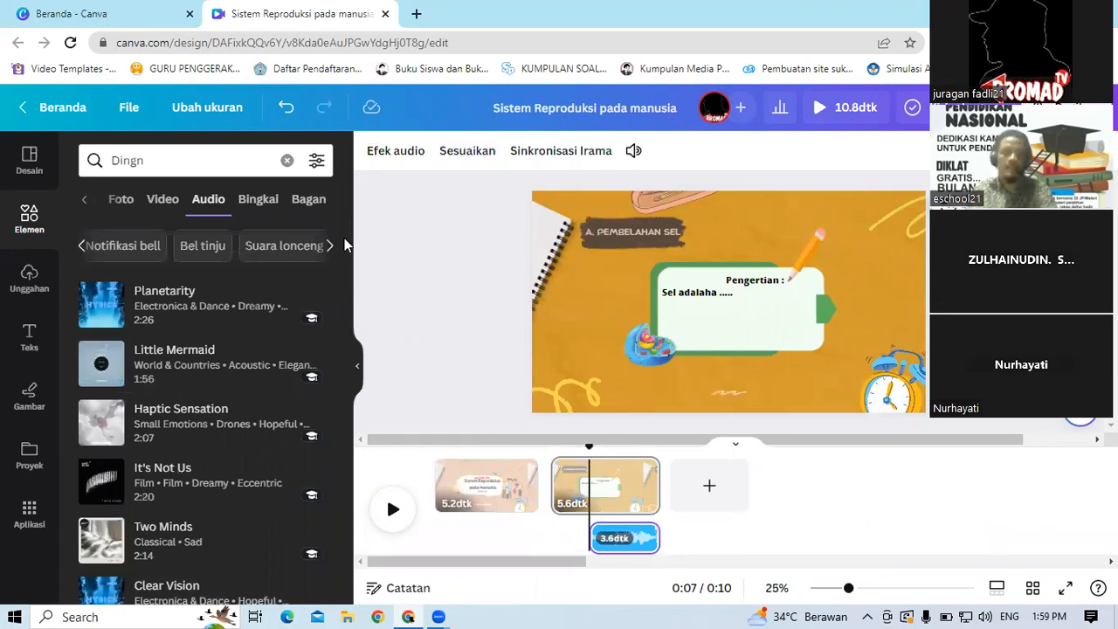
{"action": "left_click_drag", "start_coordinate": [345, 253], "coordinate": [345, 374]}
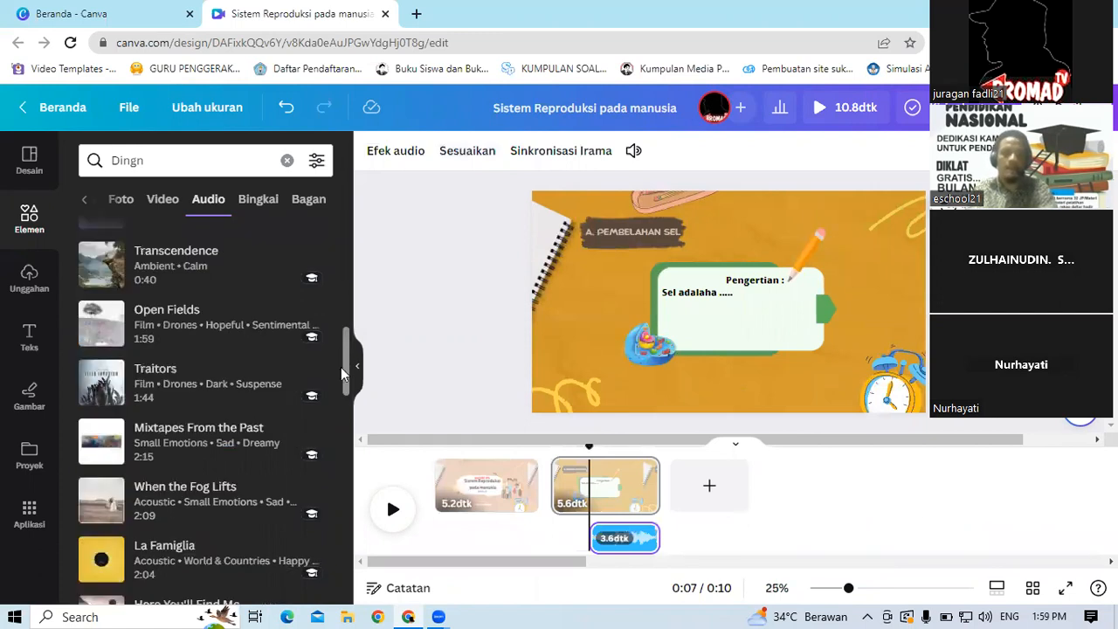
{"action": "scroll", "coordinate": [337, 383], "scroll_direction": "down", "scroll_amount": 2}
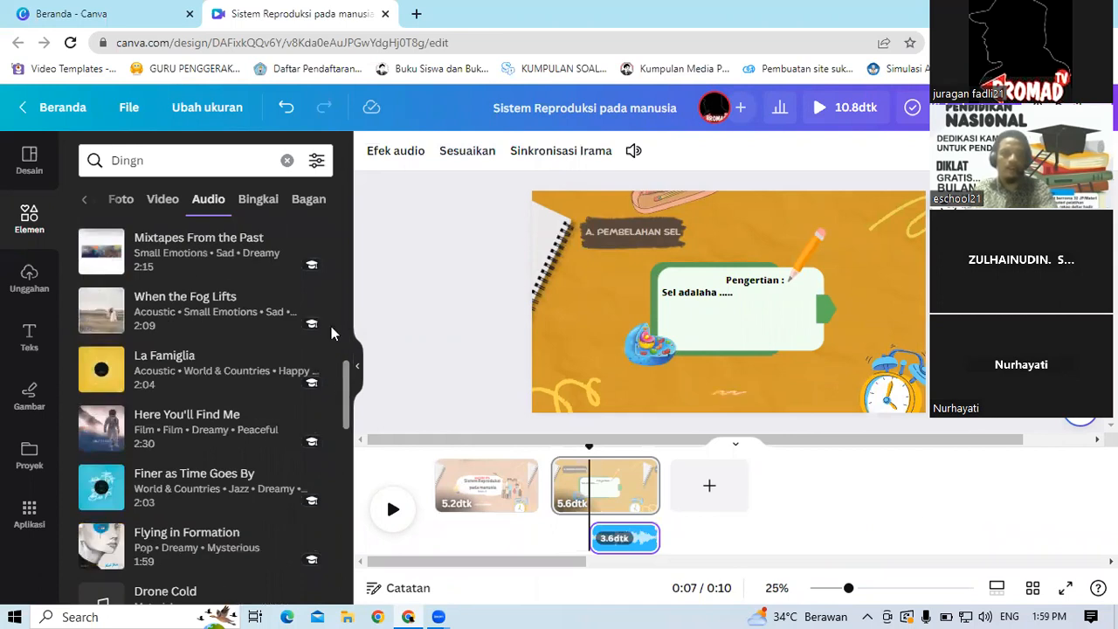
{"action": "scroll", "coordinate": [331, 329], "scroll_direction": "up", "scroll_amount": 3}
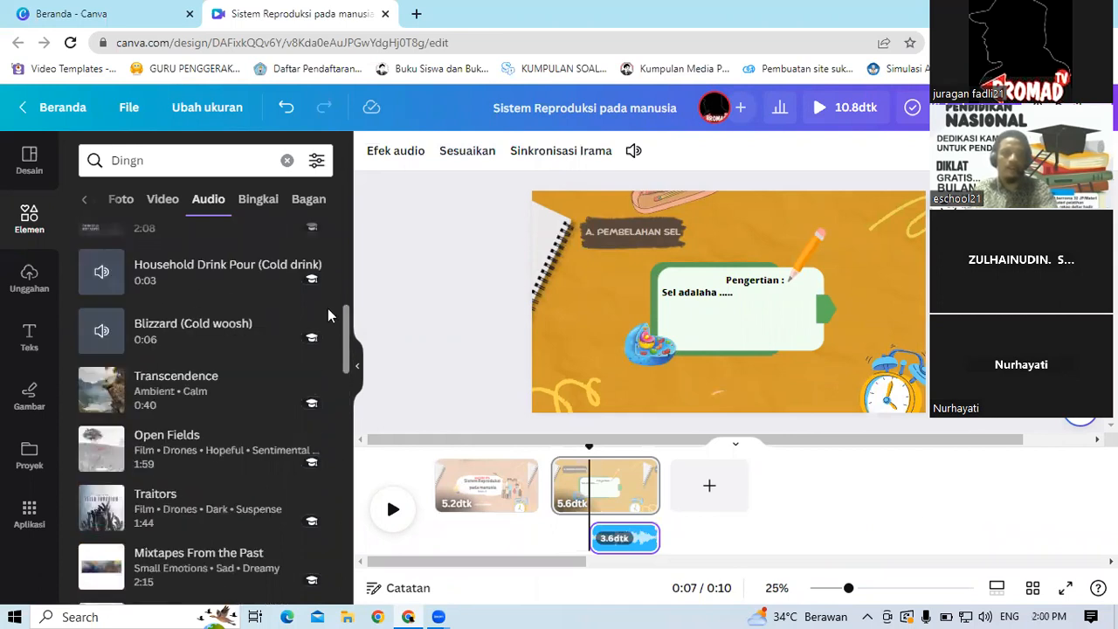
{"action": "scroll", "coordinate": [328, 316], "scroll_direction": "up", "scroll_amount": 1}
{"action": "scroll", "coordinate": [325, 297], "scroll_direction": "up", "scroll_amount": 3}
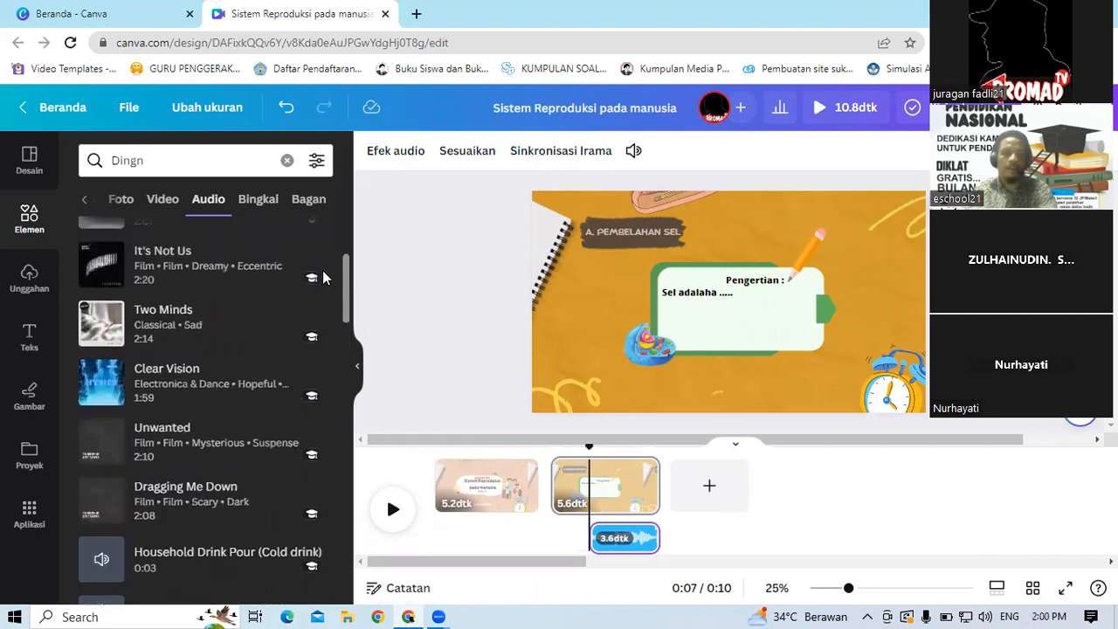
{"action": "scroll", "coordinate": [322, 262], "scroll_direction": "up", "scroll_amount": 1}
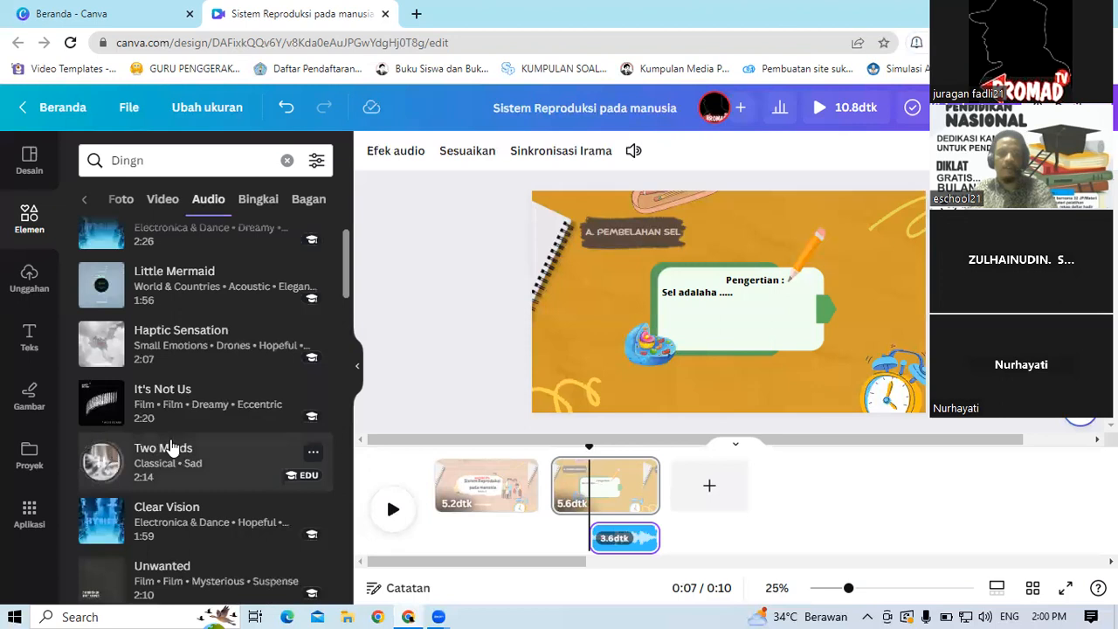
Step: Add the Haptic Sensation track to the design and delete the Unwanted audio clip
{"action": "left_click", "coordinate": [179, 463]}
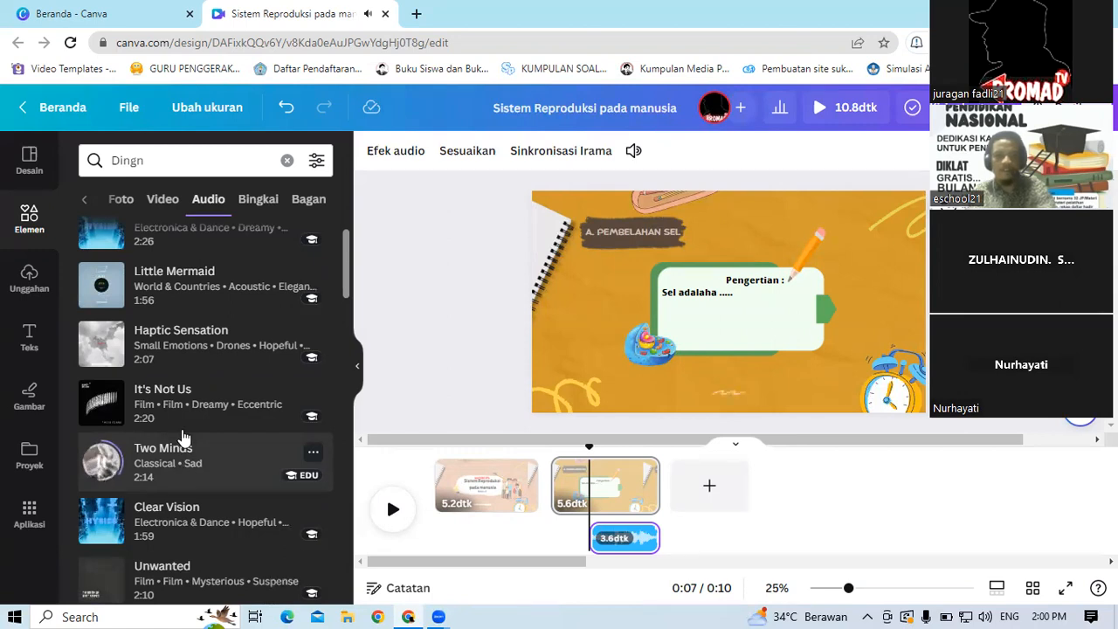
{"action": "left_click", "coordinate": [187, 348]}
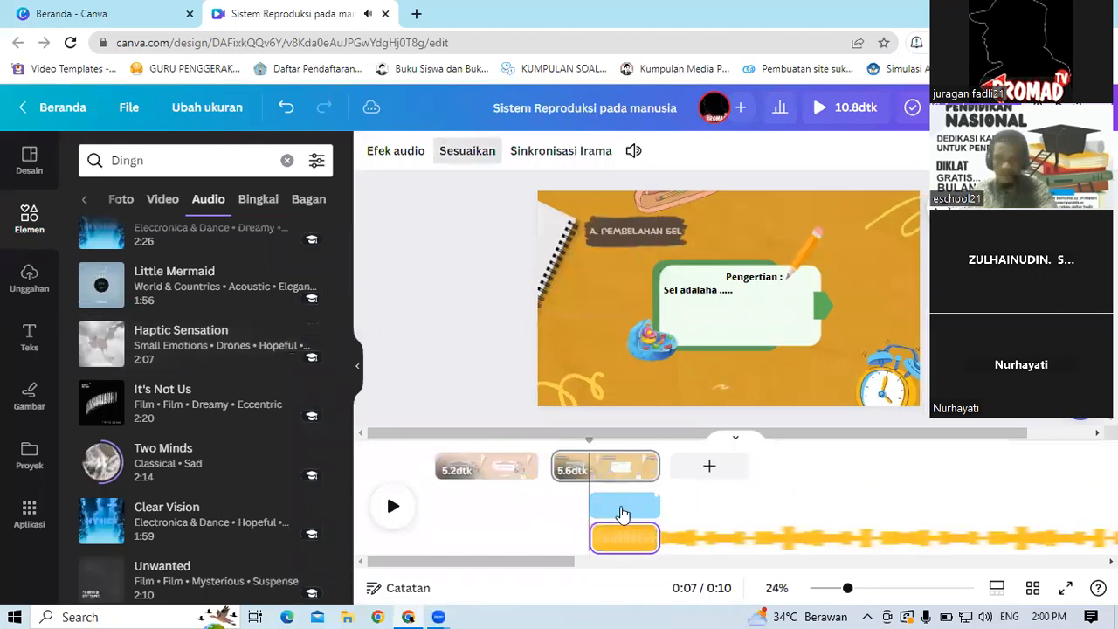
{"action": "left_click", "coordinate": [623, 506]}
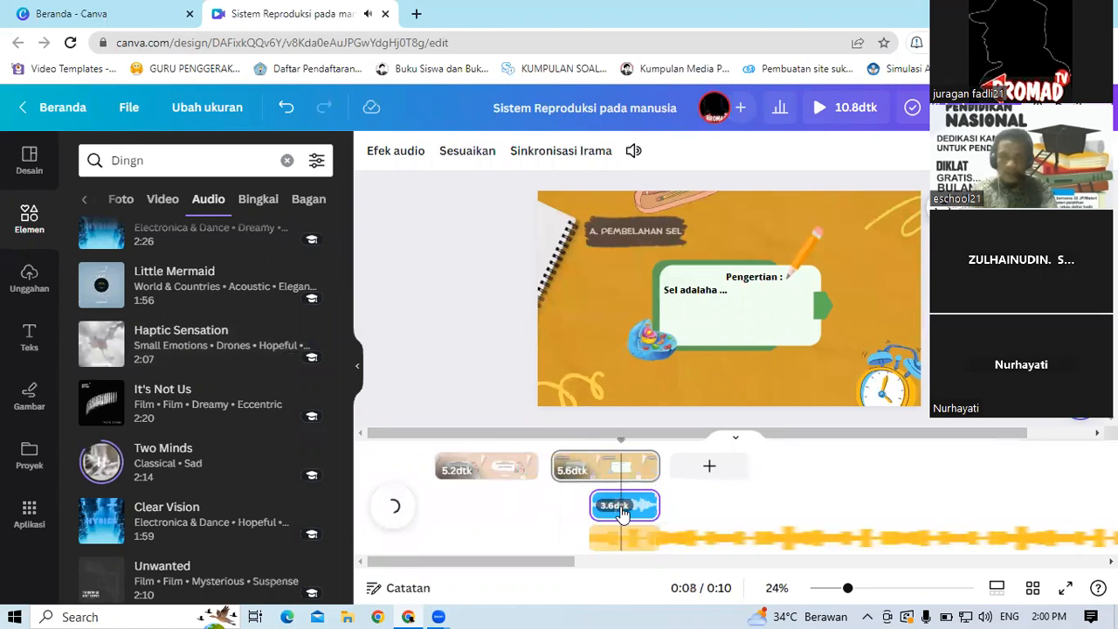
{"action": "key", "text": "Delete"}
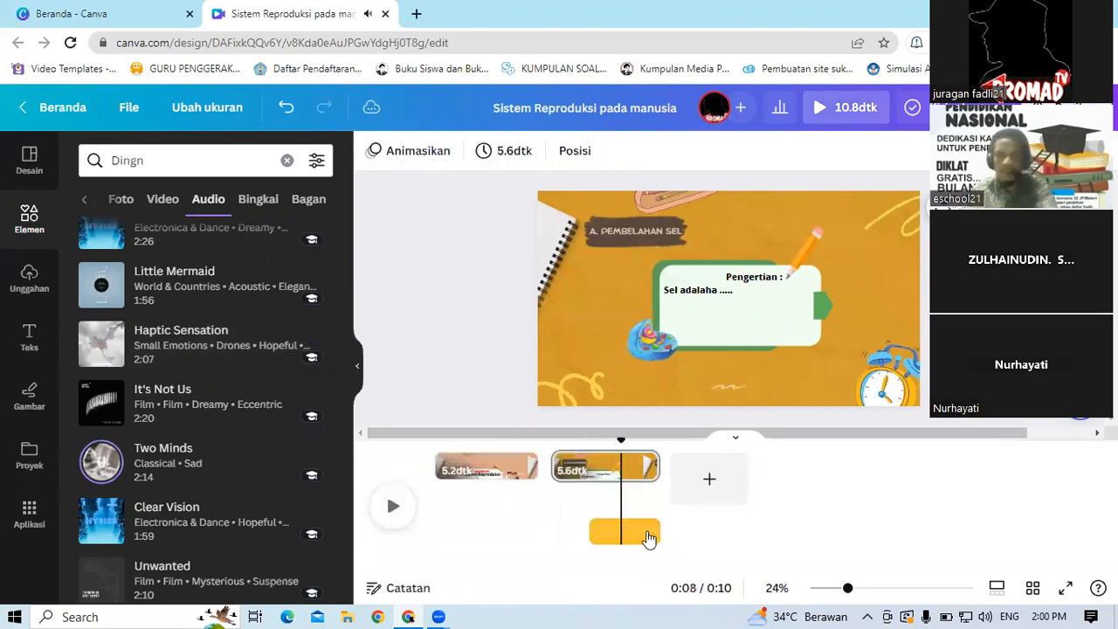
Step: Undo the last audio clip edit and play the video from the start
{"action": "left_click", "coordinate": [591, 532]}
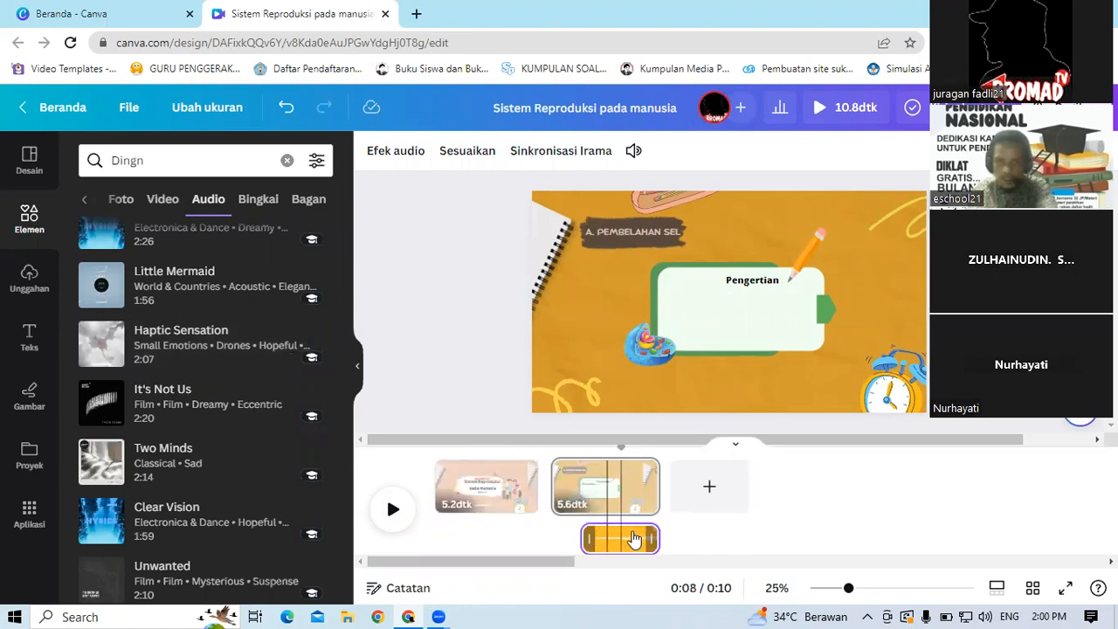
{"action": "key", "text": "ctrl+z"}
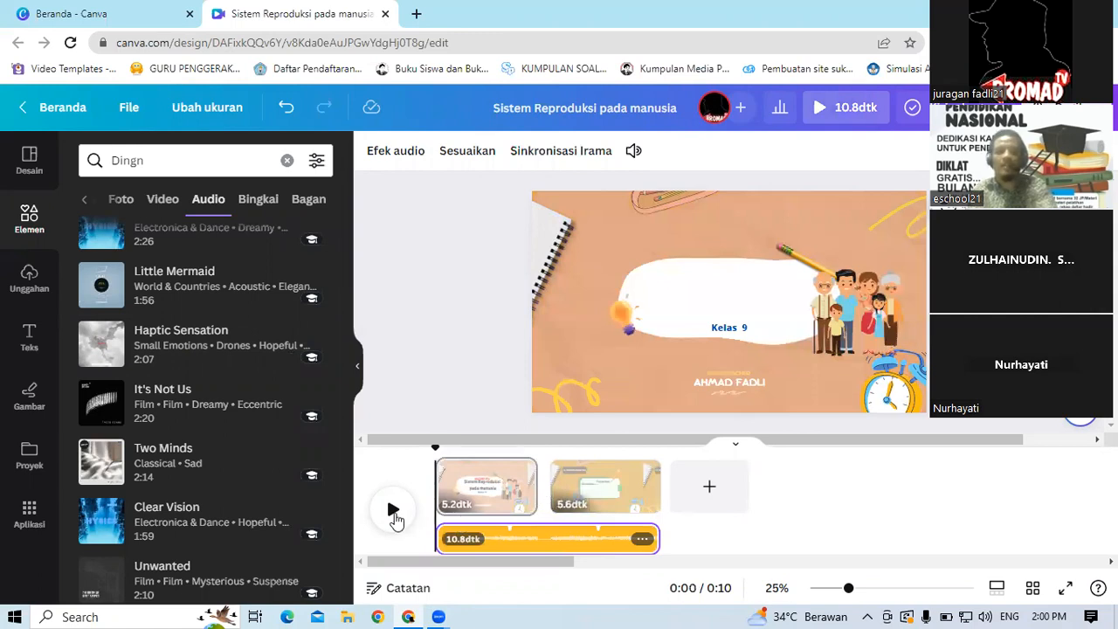
{"action": "left_click", "coordinate": [393, 511]}
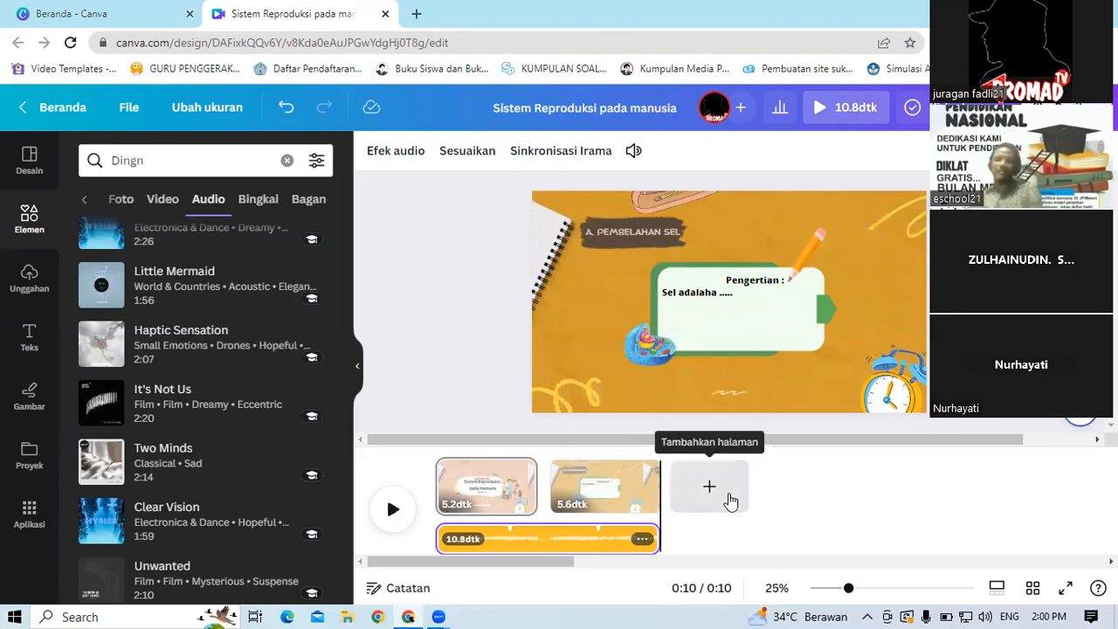
{"action": "left_click", "coordinate": [819, 565]}
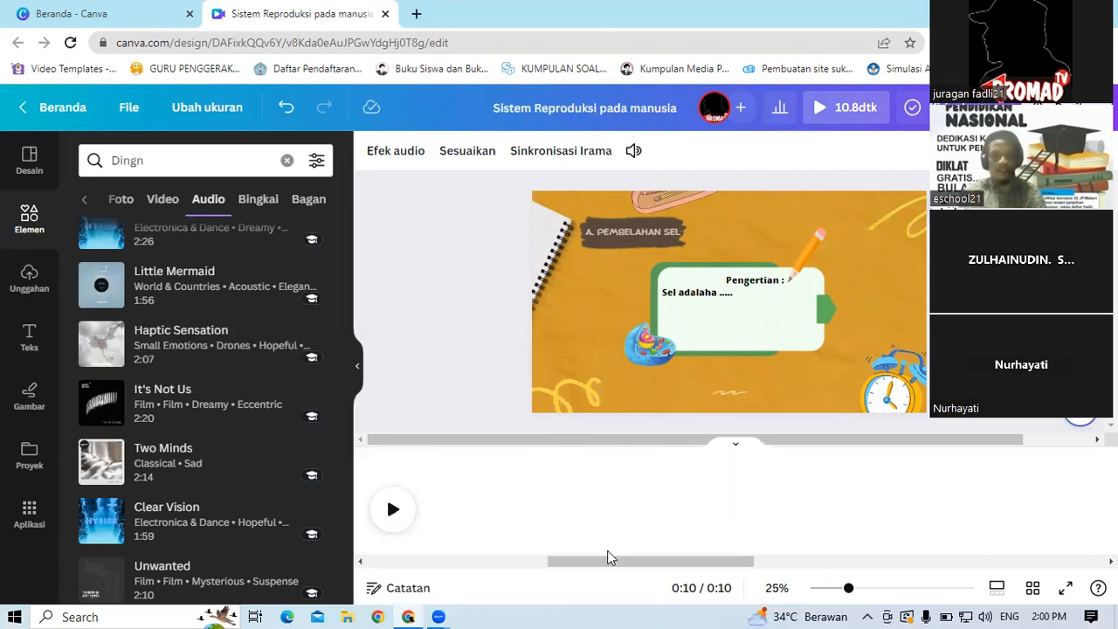
{"action": "left_click_drag", "start_coordinate": [596, 564], "coordinate": [335, 562]}
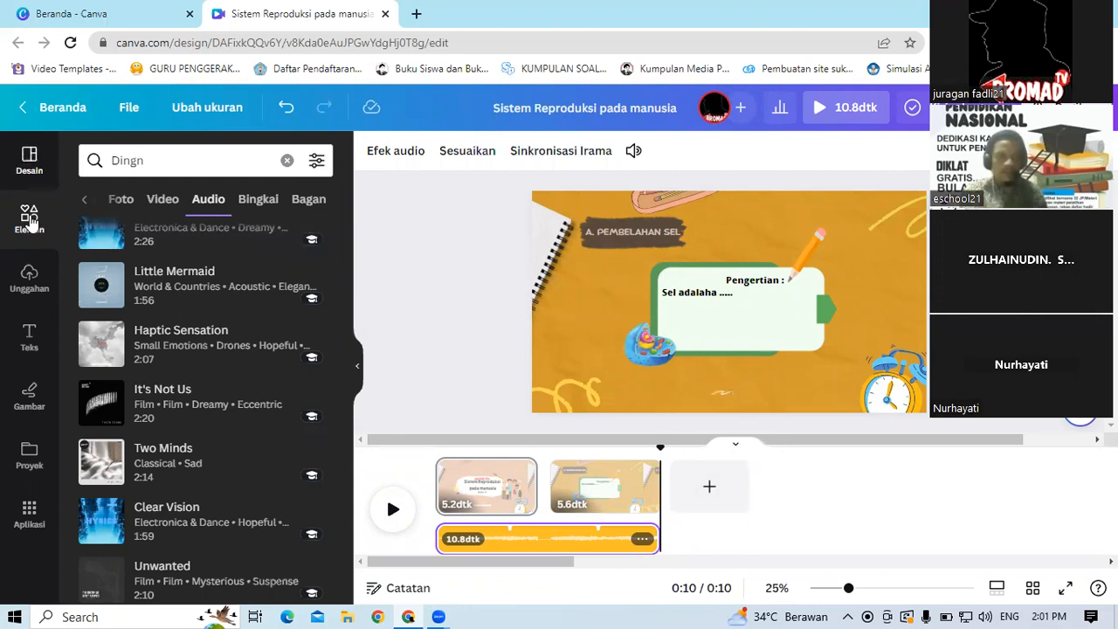
{"action": "left_click", "coordinate": [37, 281]}
{"action": "left_click", "coordinate": [35, 281]}
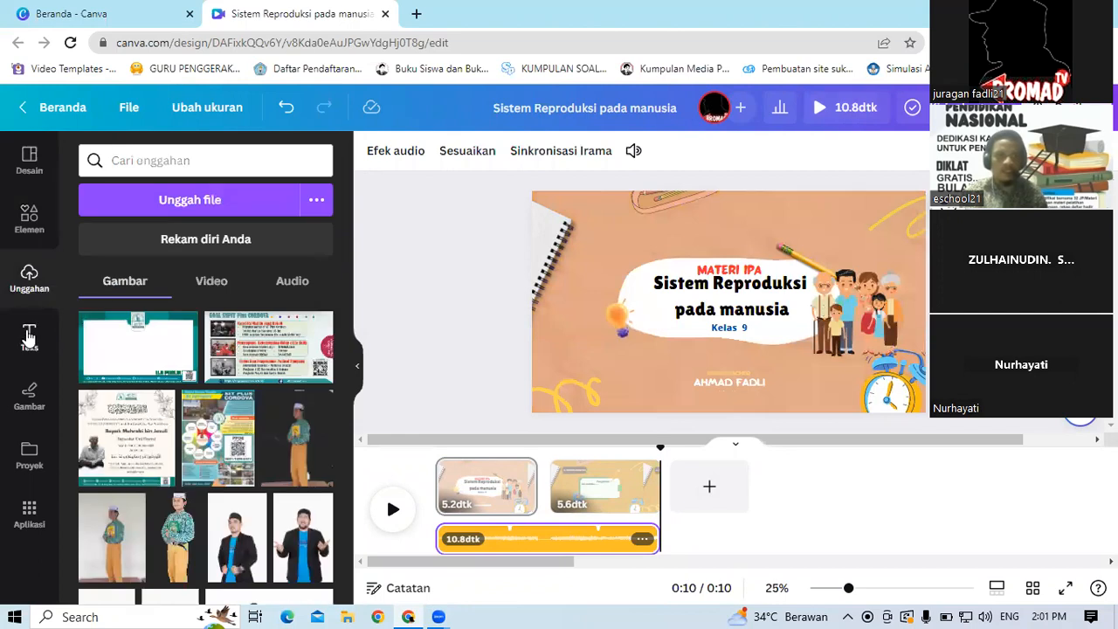
{"action": "left_click", "coordinate": [28, 337]}
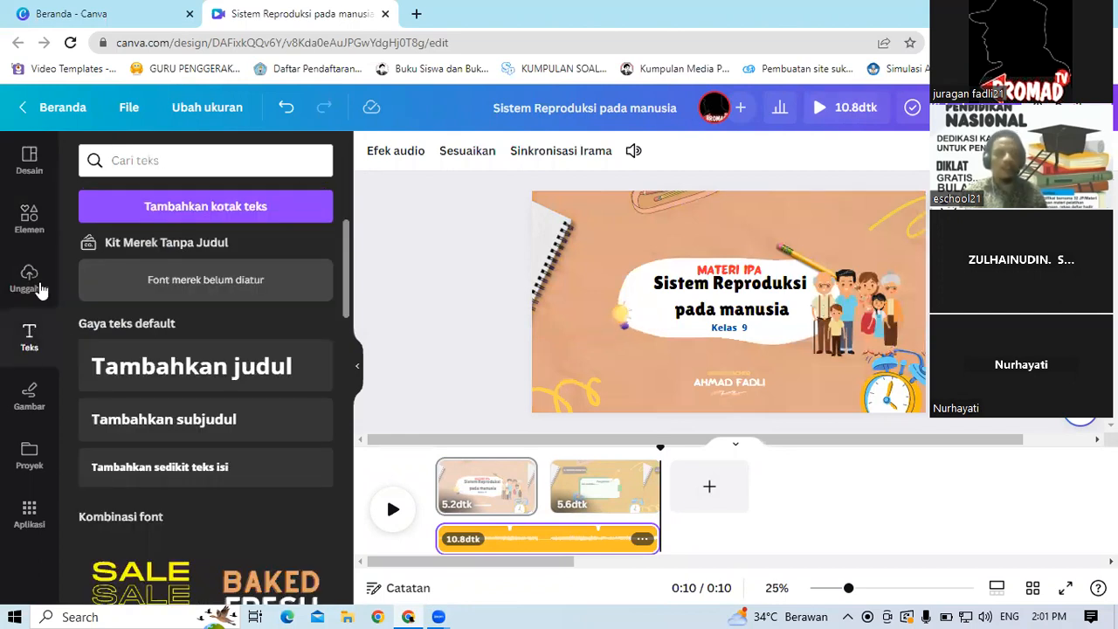
{"action": "left_click", "coordinate": [35, 228]}
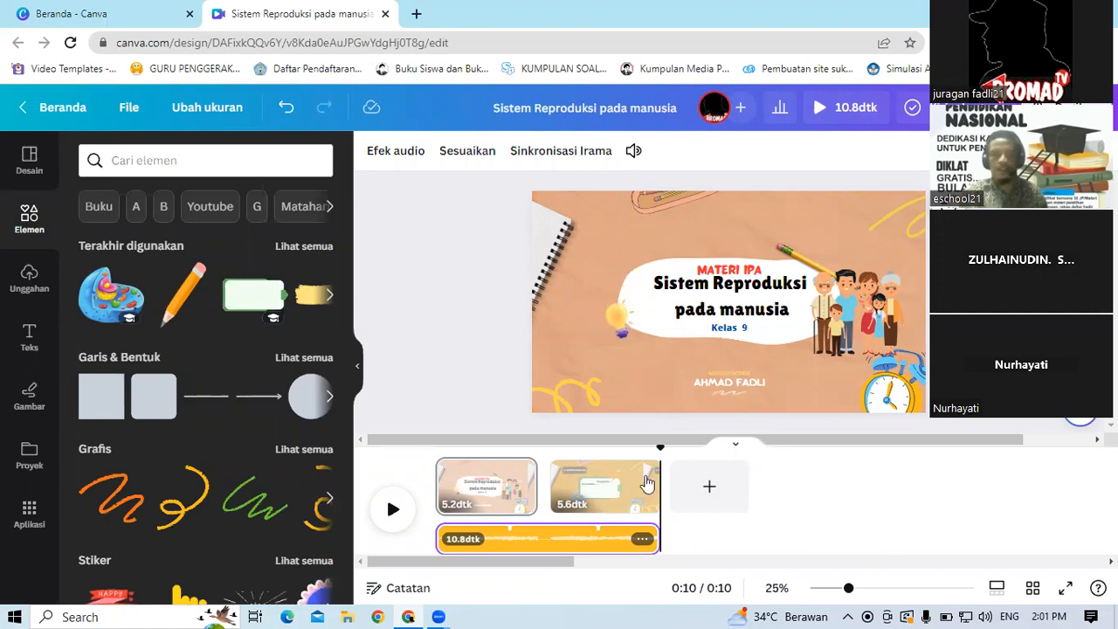
Step: Duplicate the second slide and change the copy's background colour to blue
{"action": "right_click", "coordinate": [592, 492]}
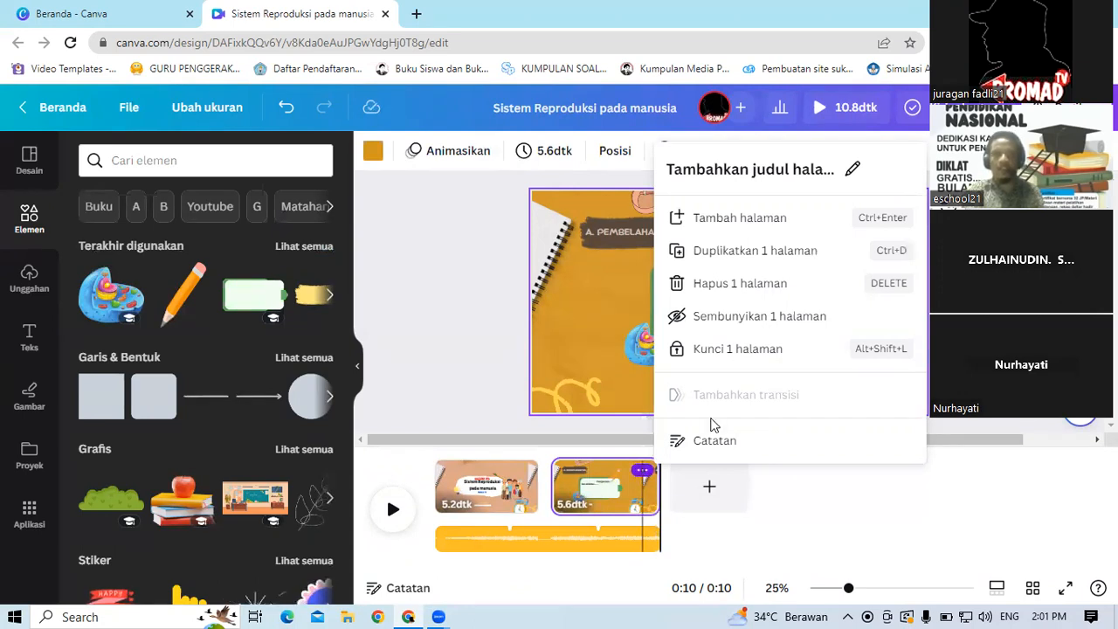
{"action": "left_click", "coordinate": [734, 254]}
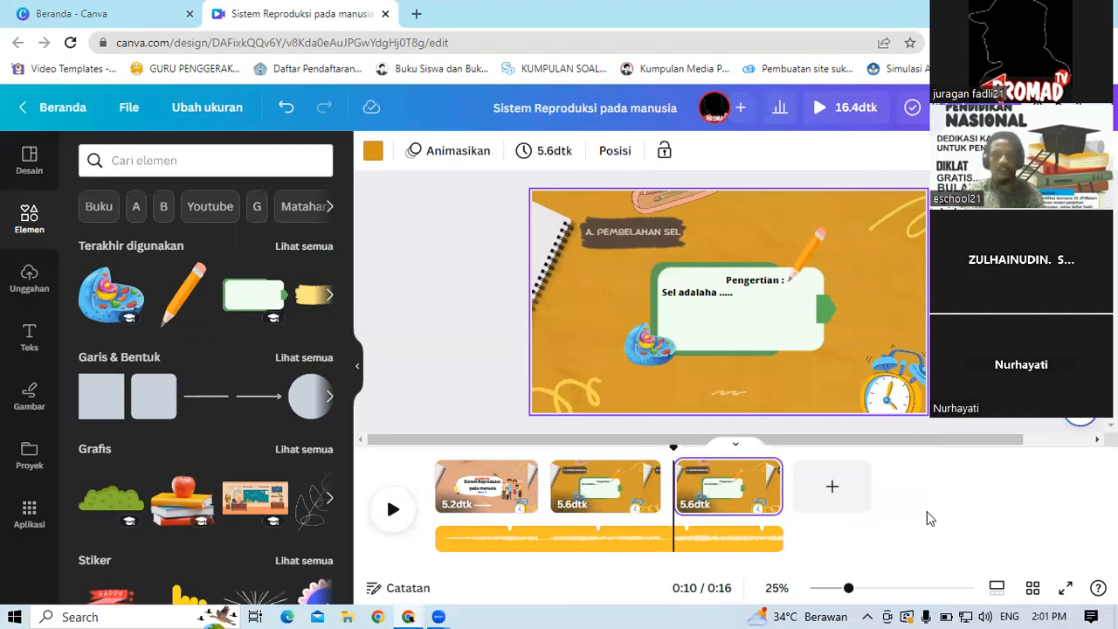
{"action": "left_click", "coordinate": [602, 337]}
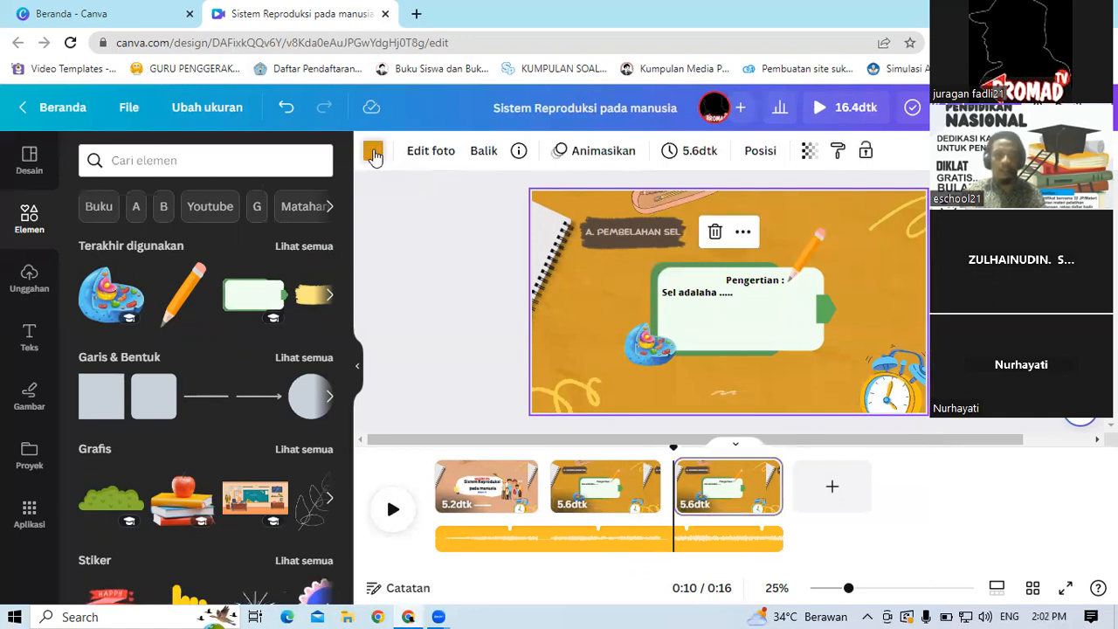
{"action": "left_click", "coordinate": [373, 154]}
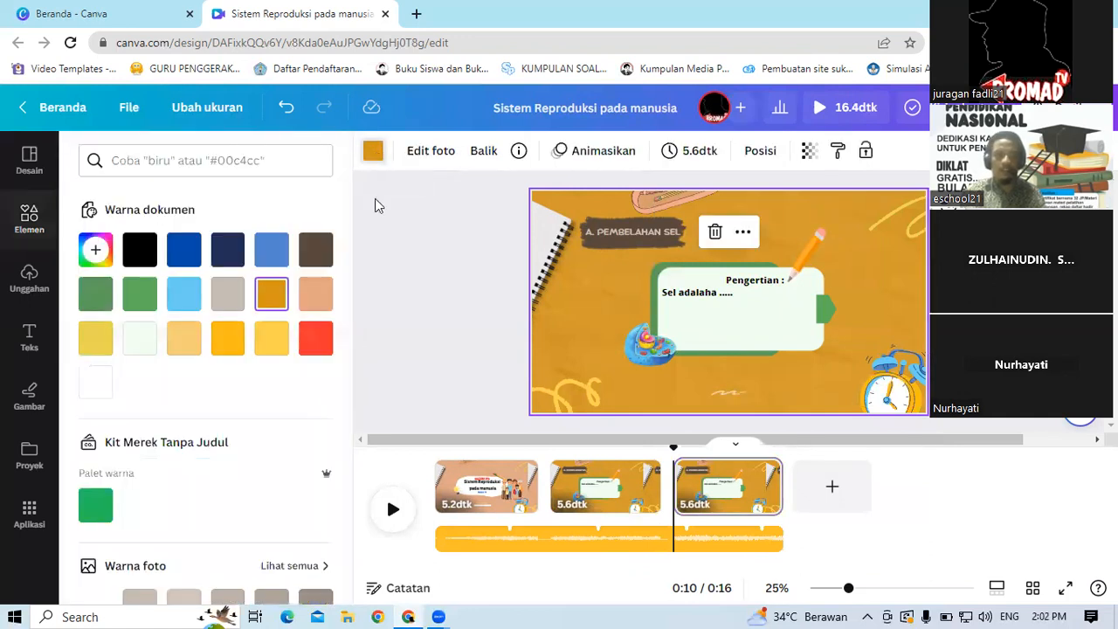
{"action": "left_click", "coordinate": [273, 255]}
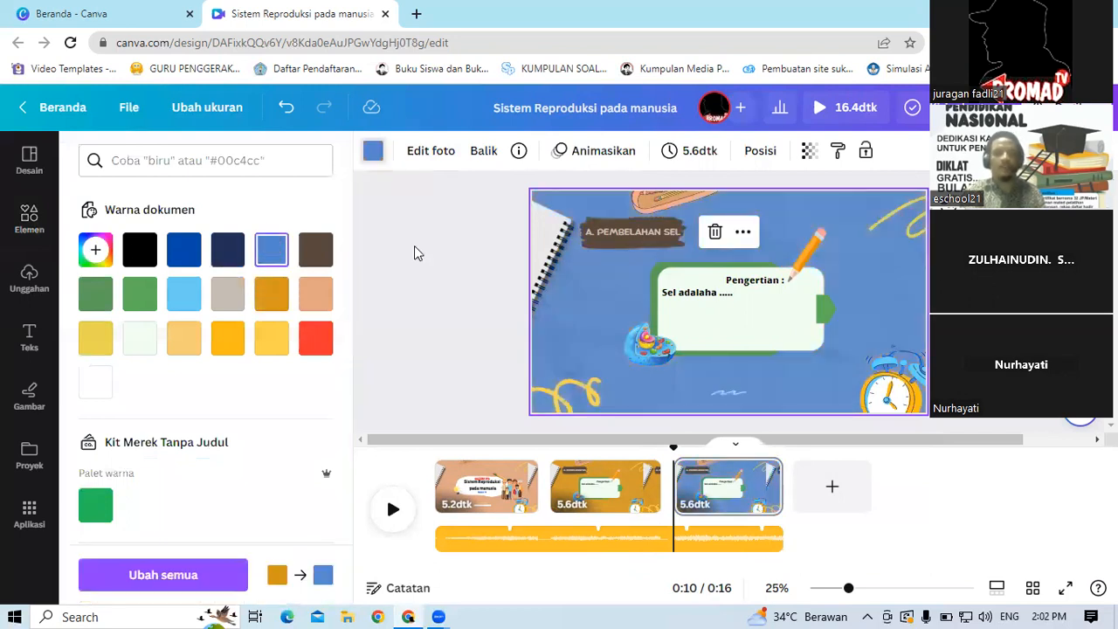
Step: Delete the cell illustration, the pencil and the definition text from the duplicated slide
{"action": "left_click", "coordinate": [597, 380]}
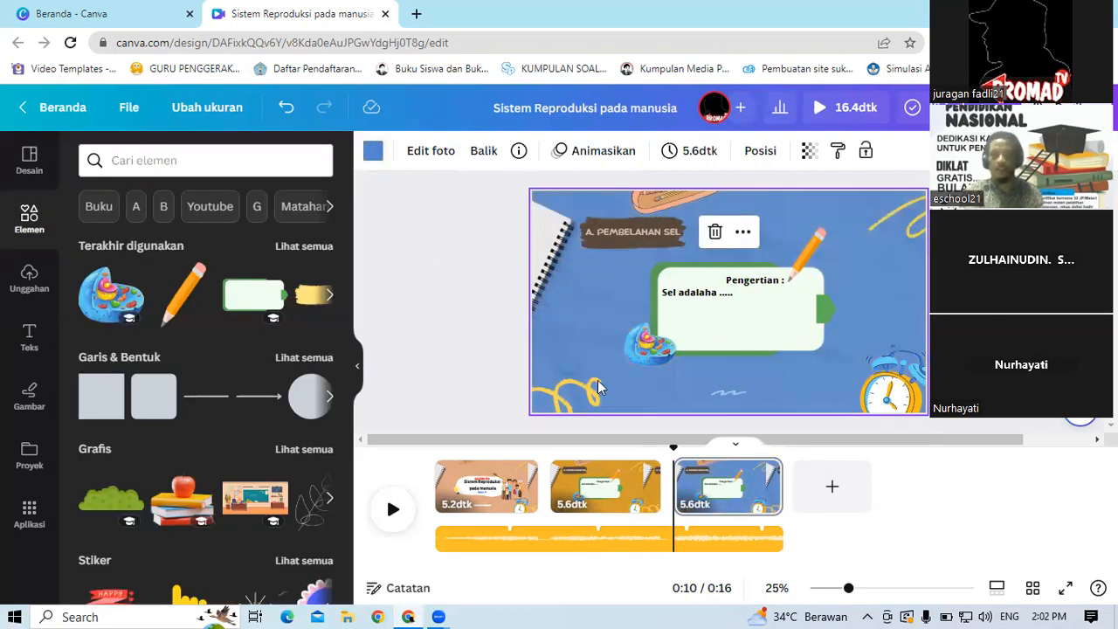
{"action": "left_click", "coordinate": [648, 352]}
{"action": "key", "text": "Delete"}
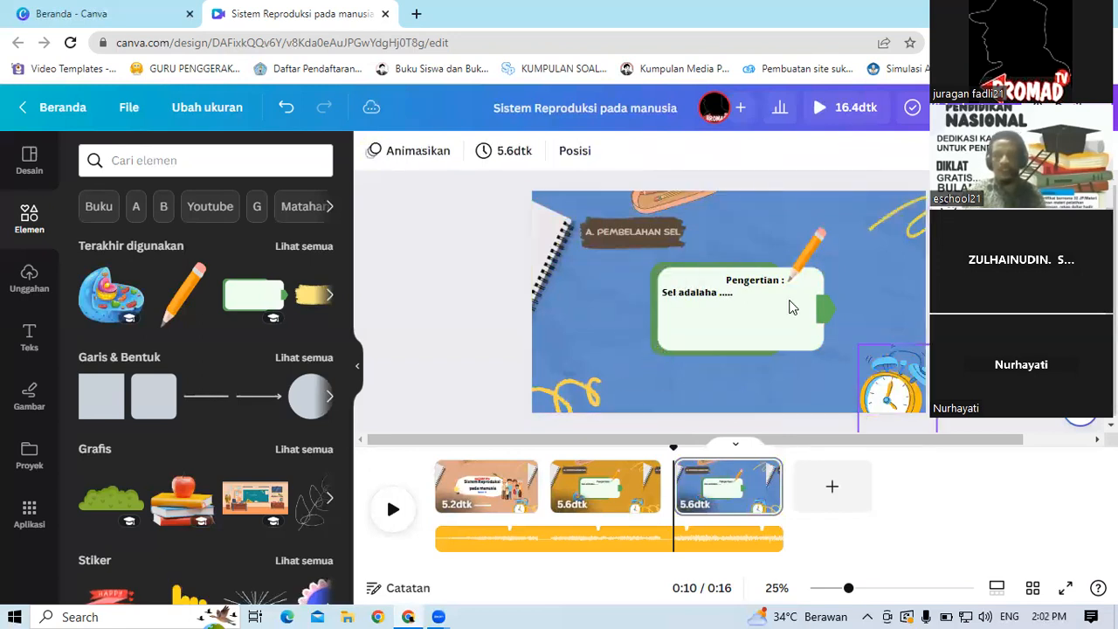
{"action": "left_click", "coordinate": [807, 254]}
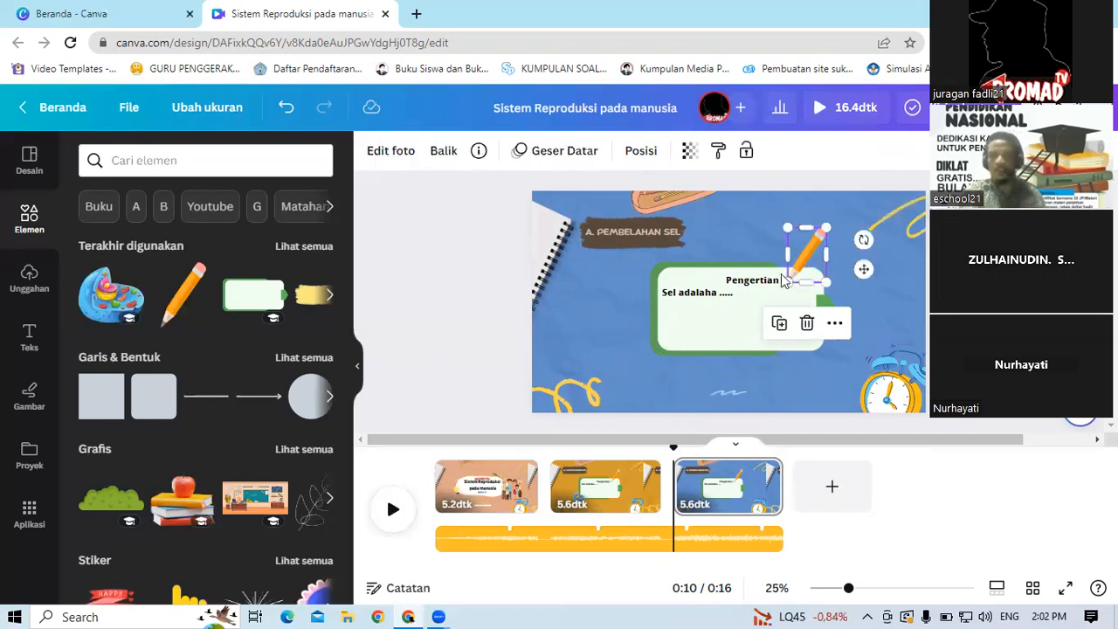
{"action": "key", "text": "Delete"}
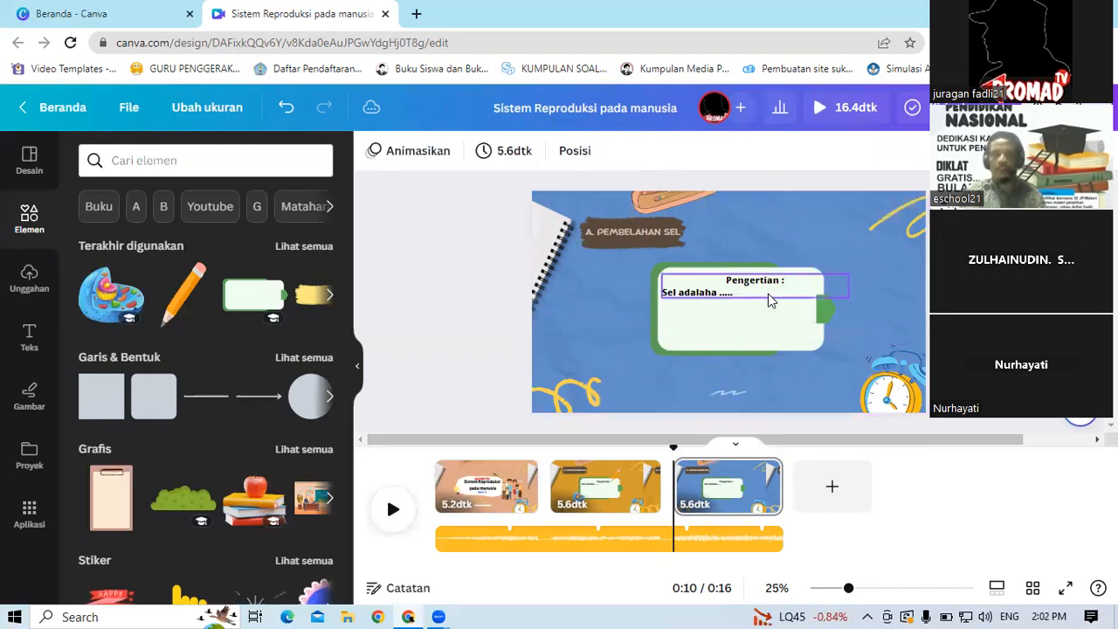
{"action": "left_click", "coordinate": [769, 300]}
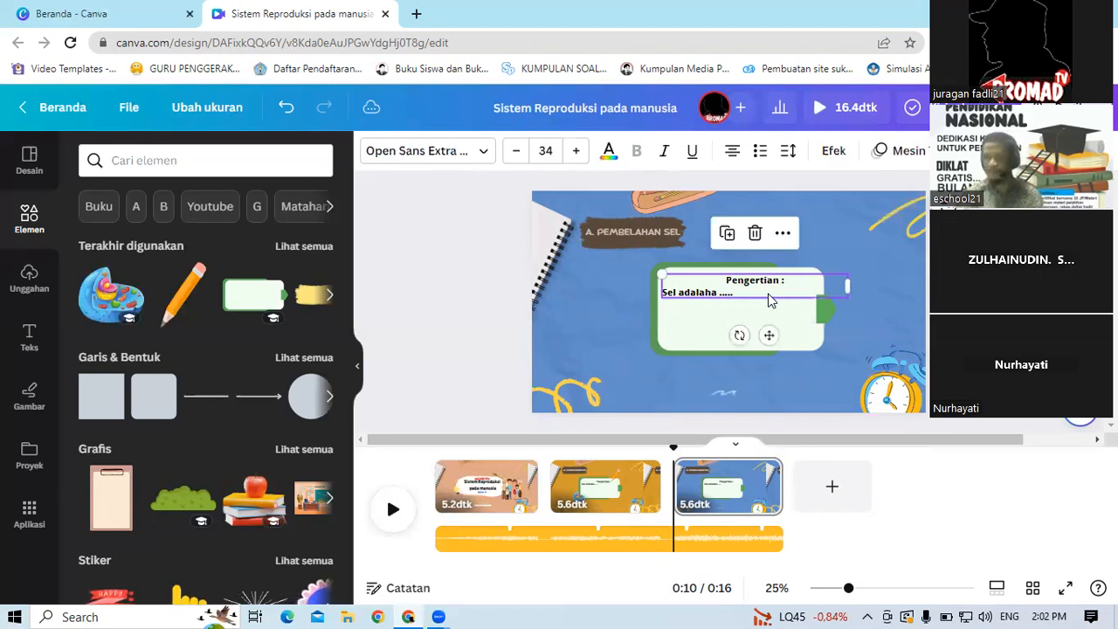
{"action": "key", "text": "Delete"}
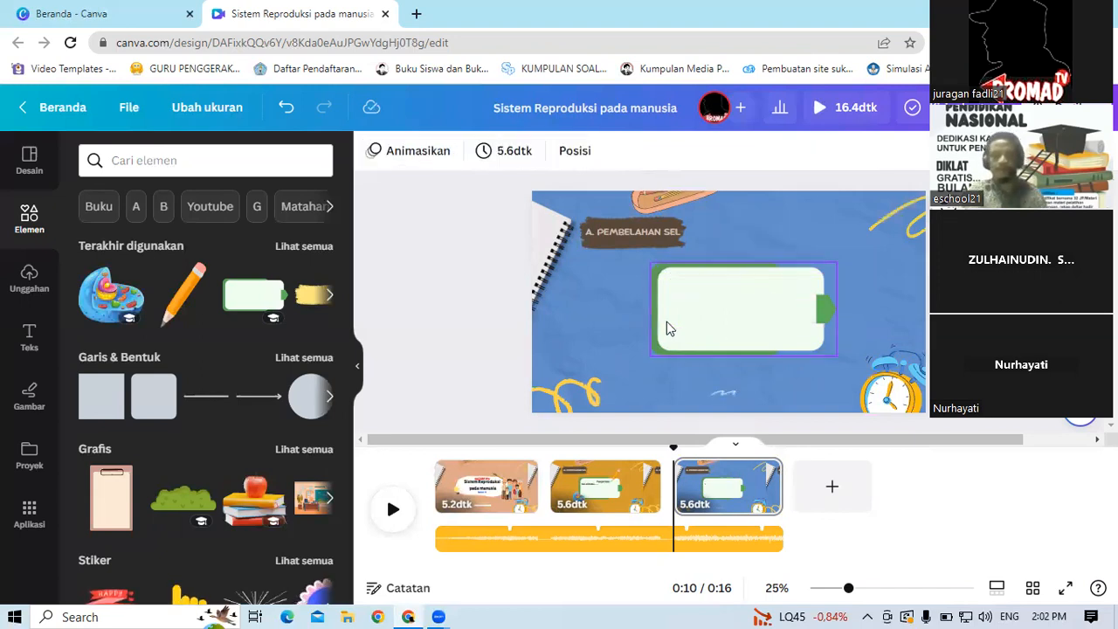
{"action": "left_click", "coordinate": [413, 252]}
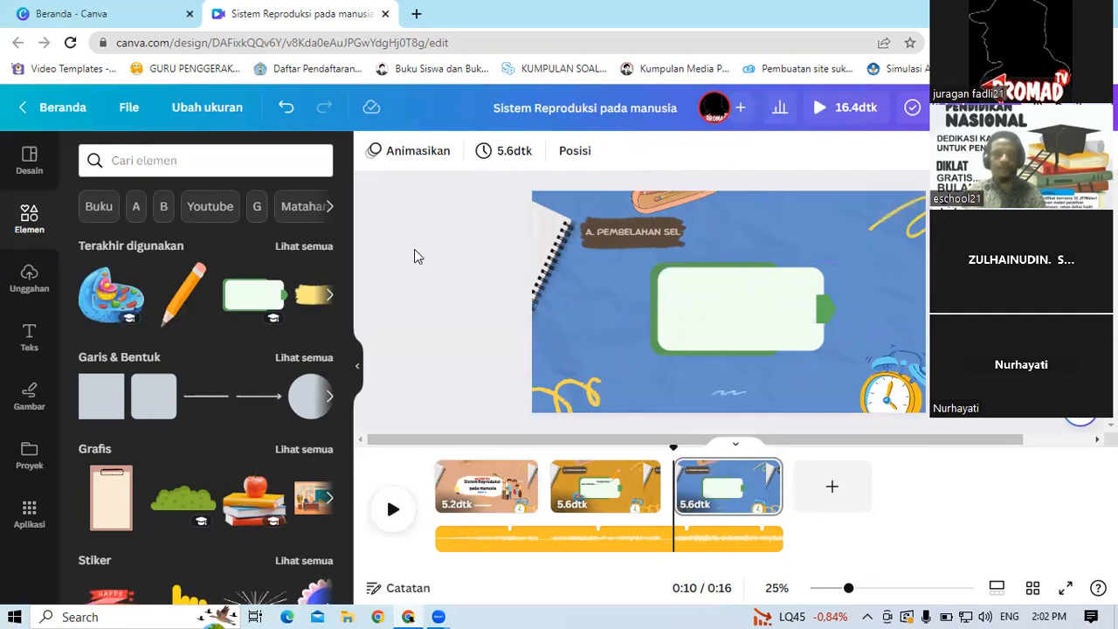
Step: Search elements for lampu and add a glowing light bulb graphic to the slide
{"action": "scroll", "coordinate": [697, 408], "scroll_direction": "up", "scroll_amount": 1}
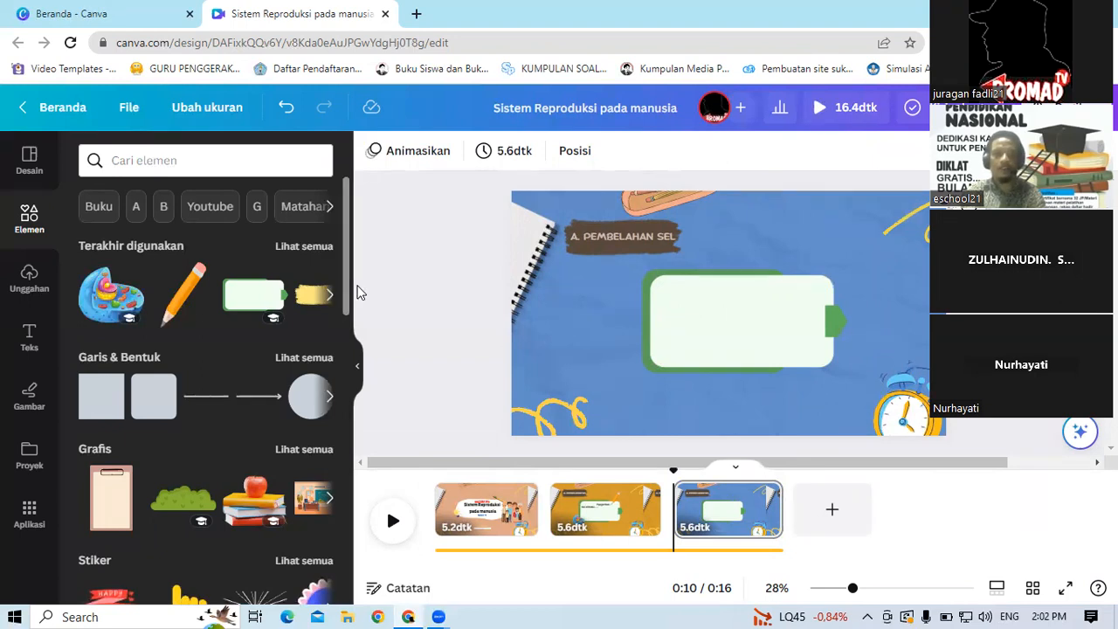
{"action": "scroll", "coordinate": [350, 367], "scroll_direction": "down", "scroll_amount": 3}
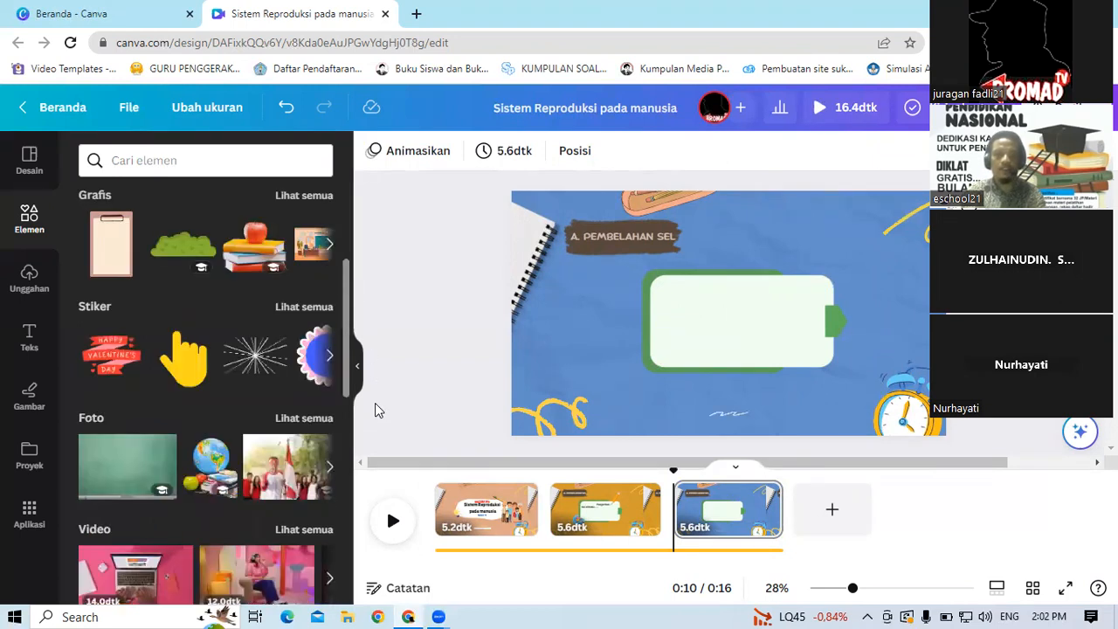
{"action": "scroll", "coordinate": [369, 234], "scroll_direction": "up", "scroll_amount": 3}
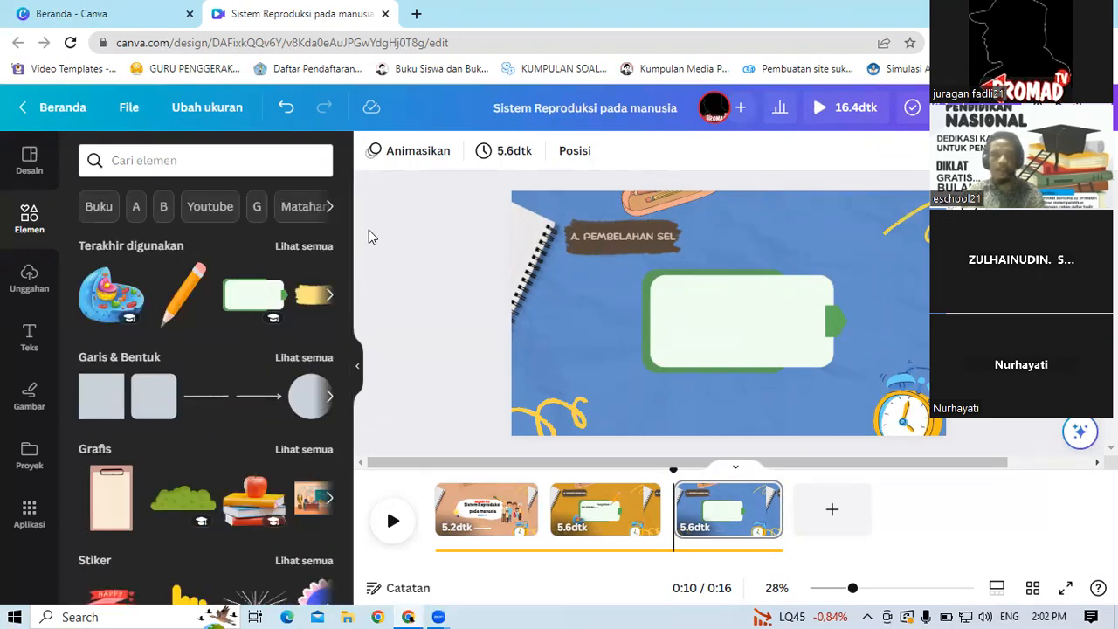
{"action": "left_click", "coordinate": [186, 160]}
{"action": "type", "text": "lam"}
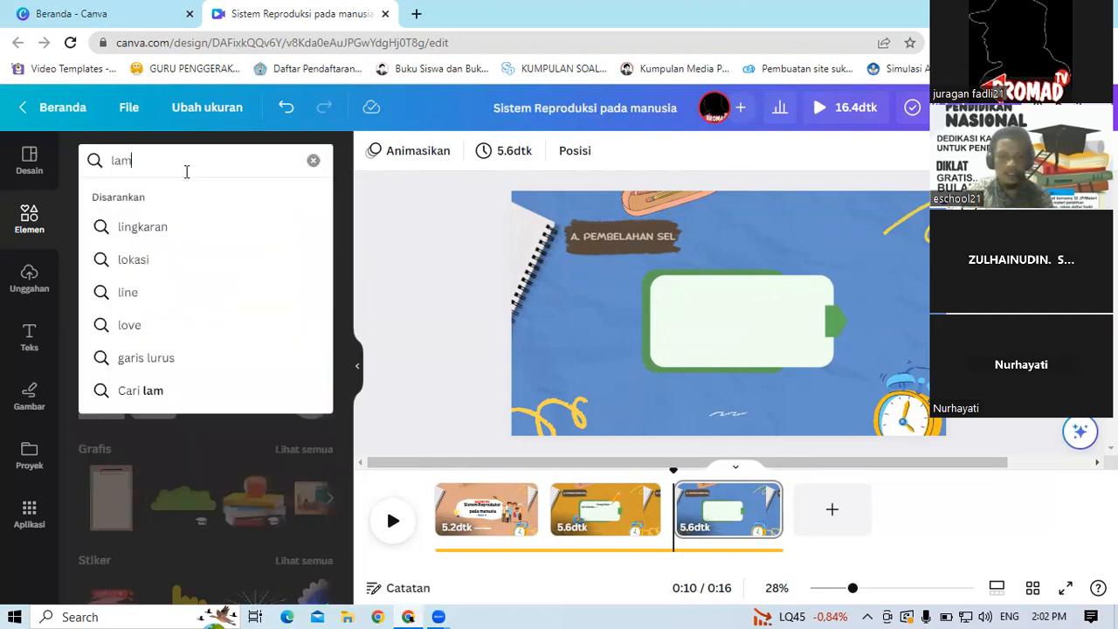
{"action": "type", "text": "pu"}
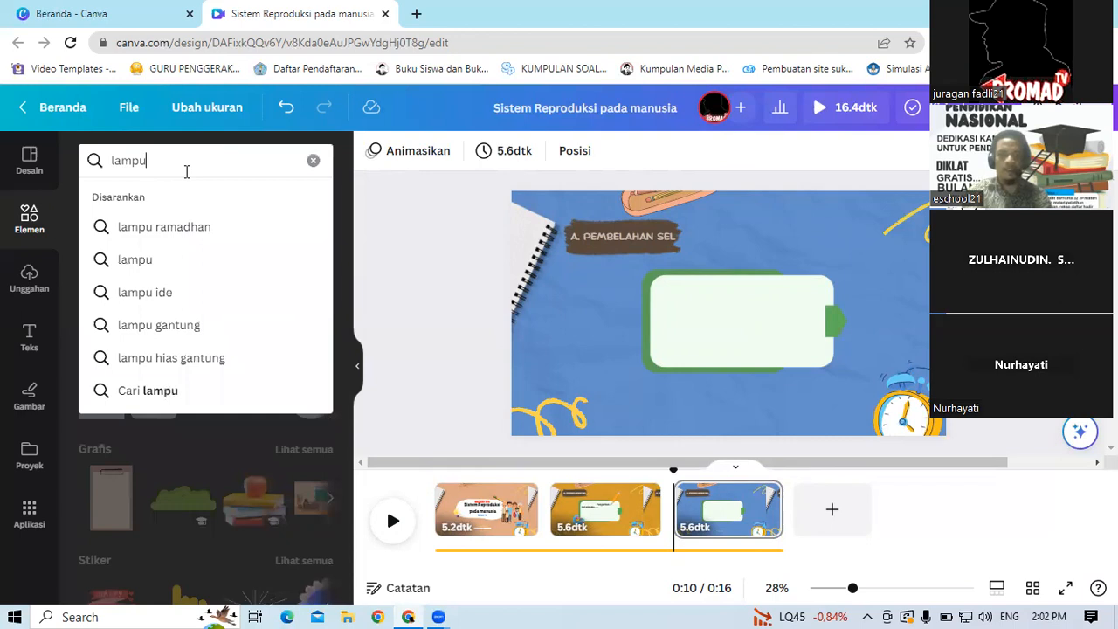
{"action": "key", "text": "Return"}
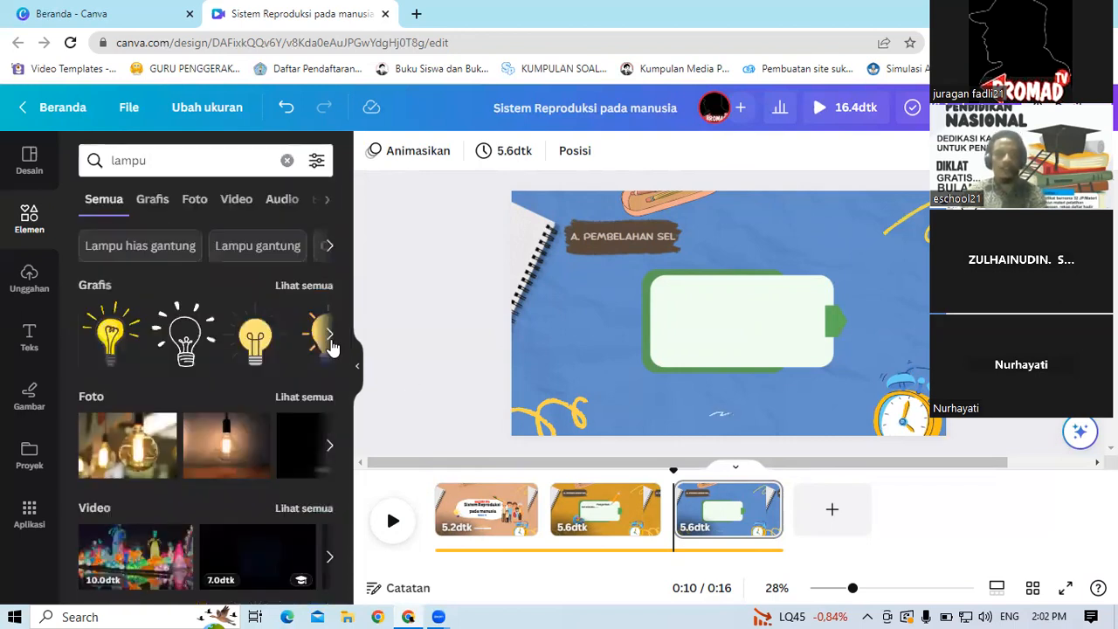
{"action": "left_click", "coordinate": [330, 340]}
{"action": "left_click", "coordinate": [330, 344]}
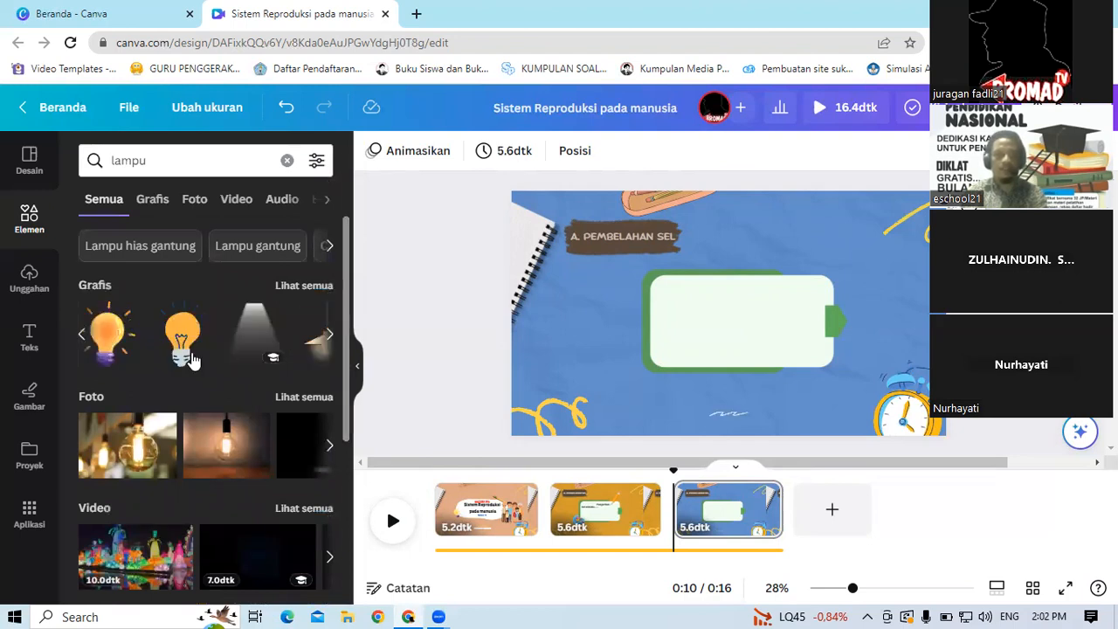
{"action": "left_click", "coordinate": [105, 337]}
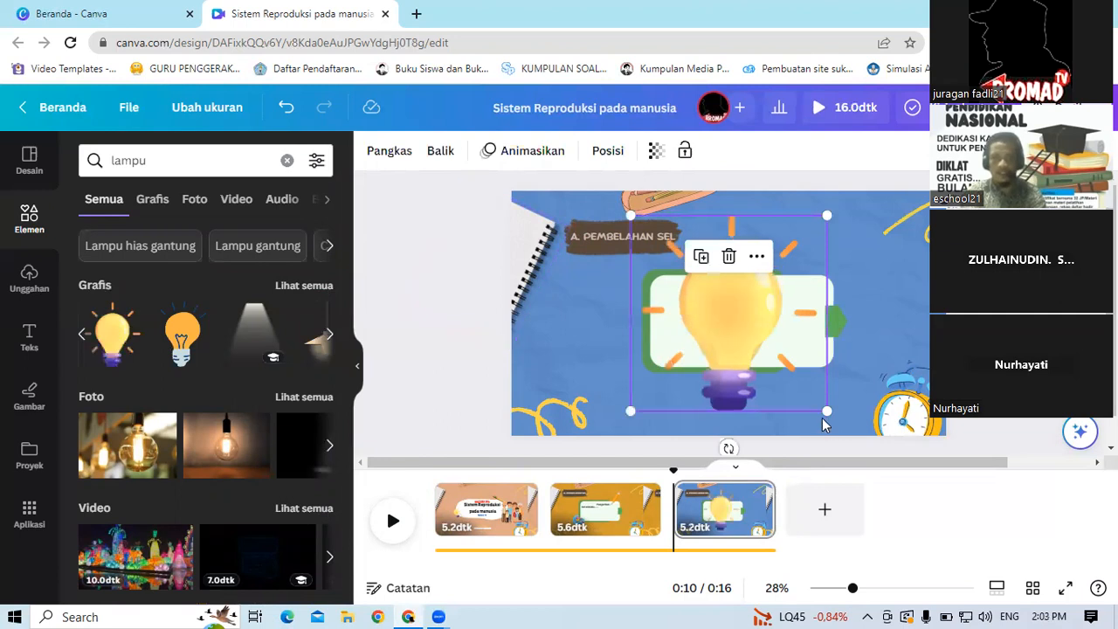
Step: Shrink the light bulb and place it in the lower-right corner of the green text box
{"action": "left_click_drag", "start_coordinate": [823, 411], "coordinate": [657, 248]}
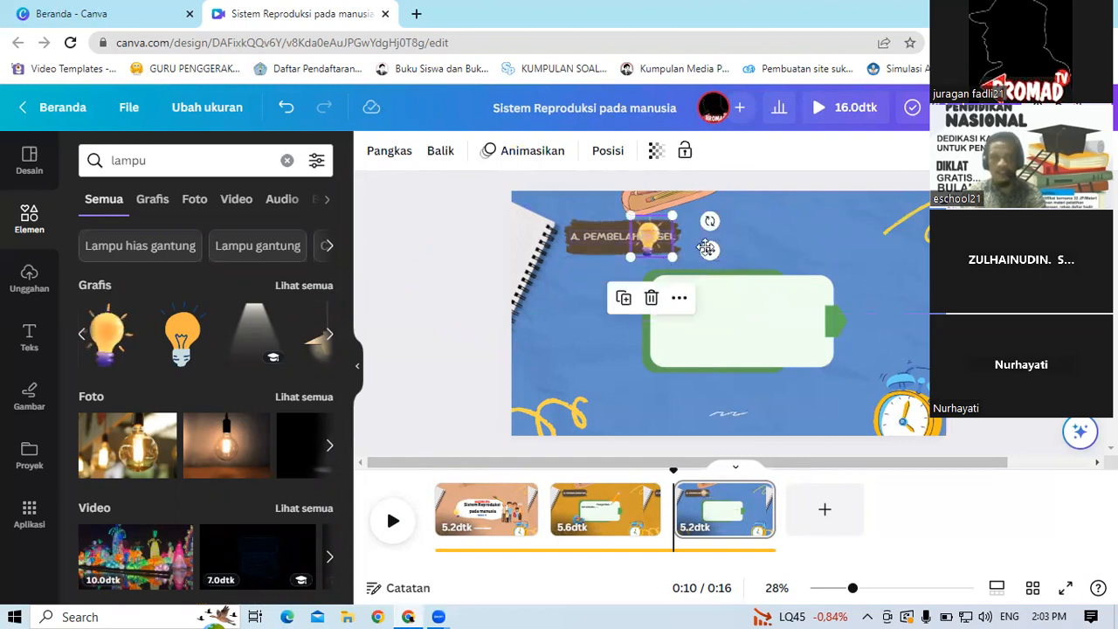
{"action": "left_click_drag", "start_coordinate": [834, 369], "coordinate": [855, 367]}
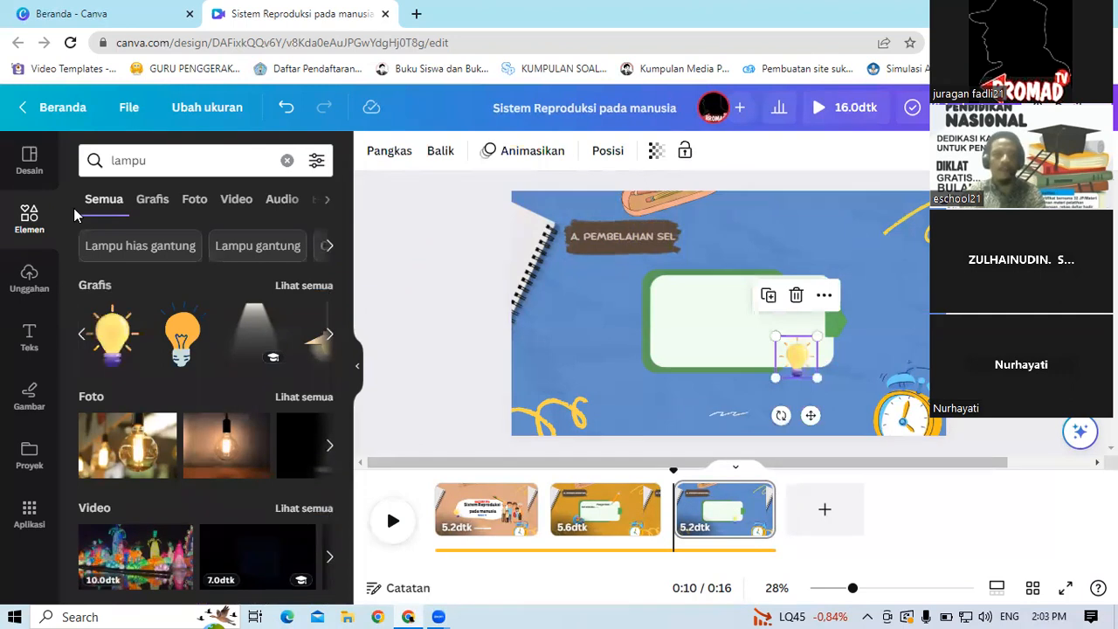
{"action": "left_click", "coordinate": [28, 221]}
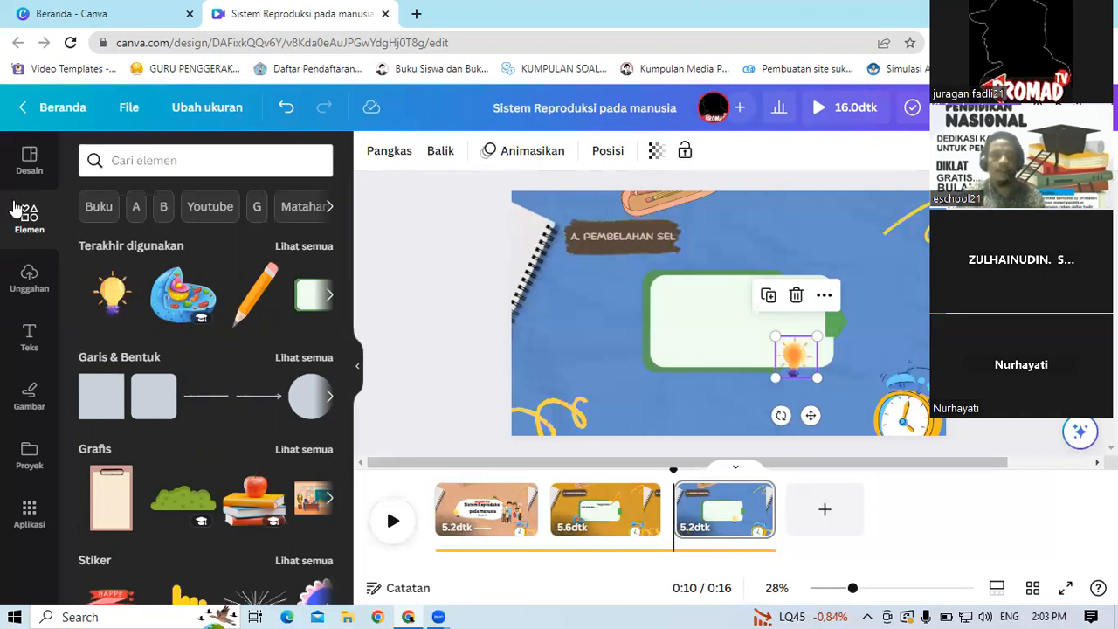
Step: Search elements for panah and browse through the arrow graphics
{"action": "left_click", "coordinate": [184, 158]}
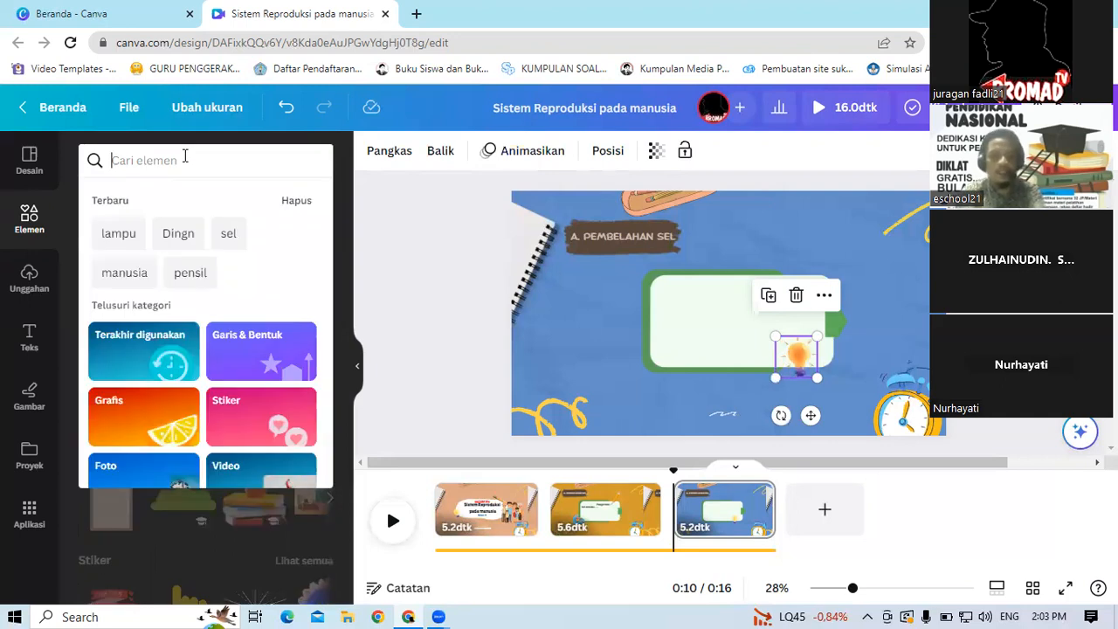
{"action": "type", "text": "panah"}
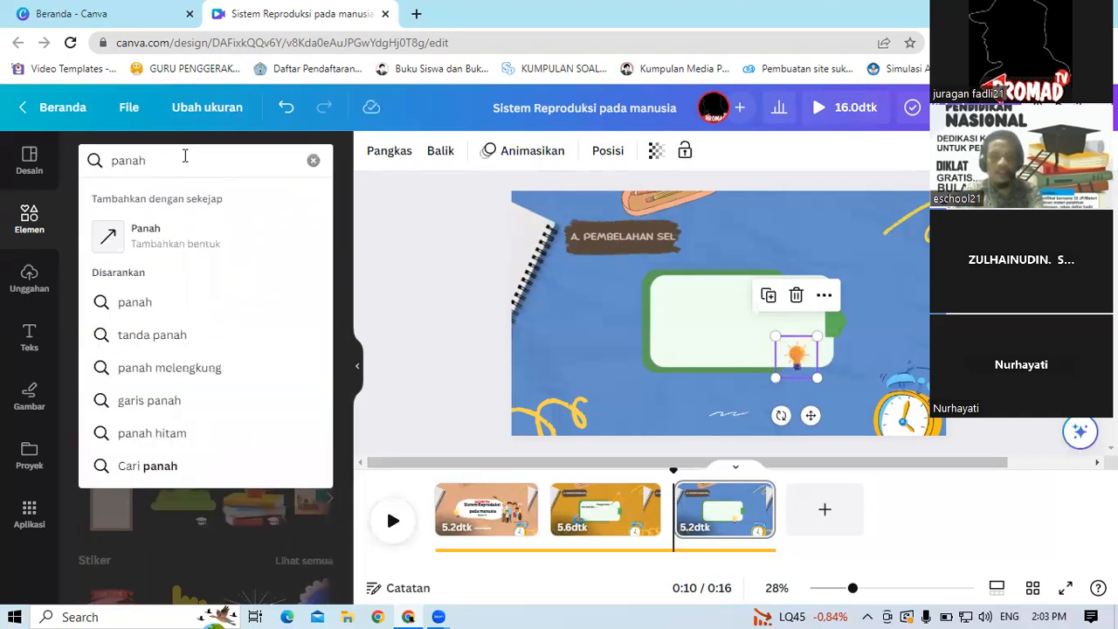
{"action": "key", "text": "Return"}
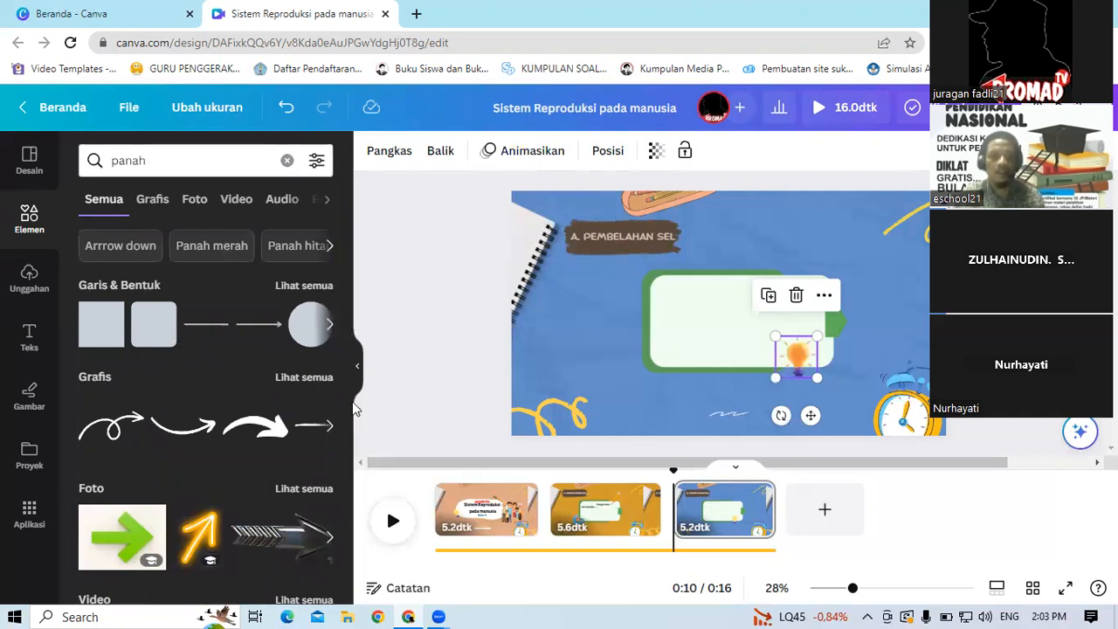
{"action": "scroll", "coordinate": [367, 505], "scroll_direction": "down", "scroll_amount": 3}
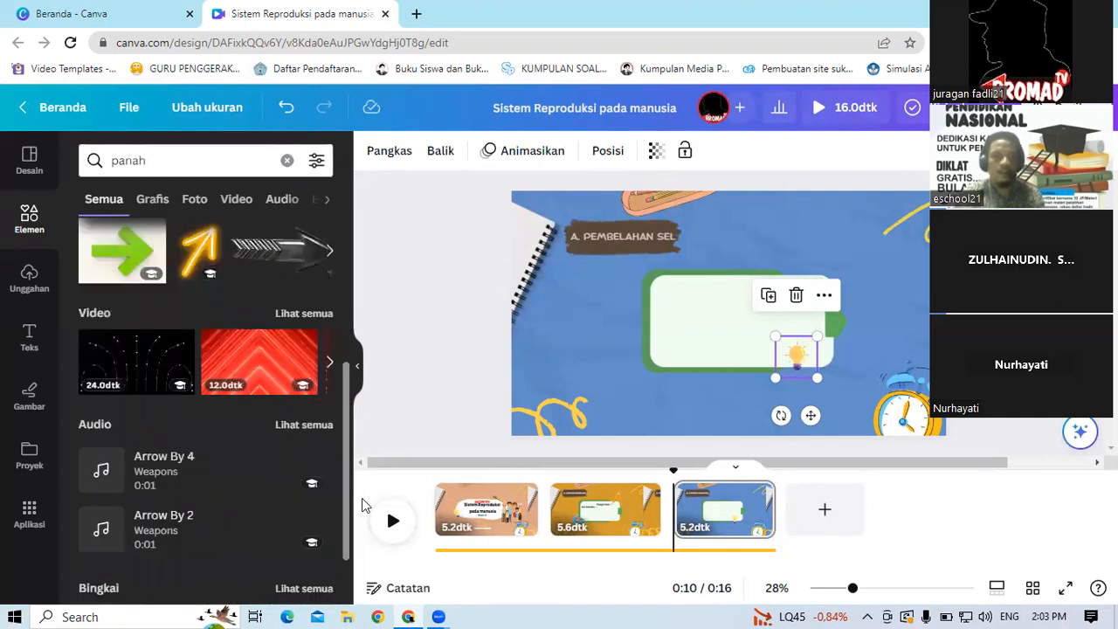
{"action": "scroll", "coordinate": [347, 437], "scroll_direction": "down", "scroll_amount": 2}
{"action": "scroll", "coordinate": [339, 385], "scroll_direction": "up", "scroll_amount": 6}
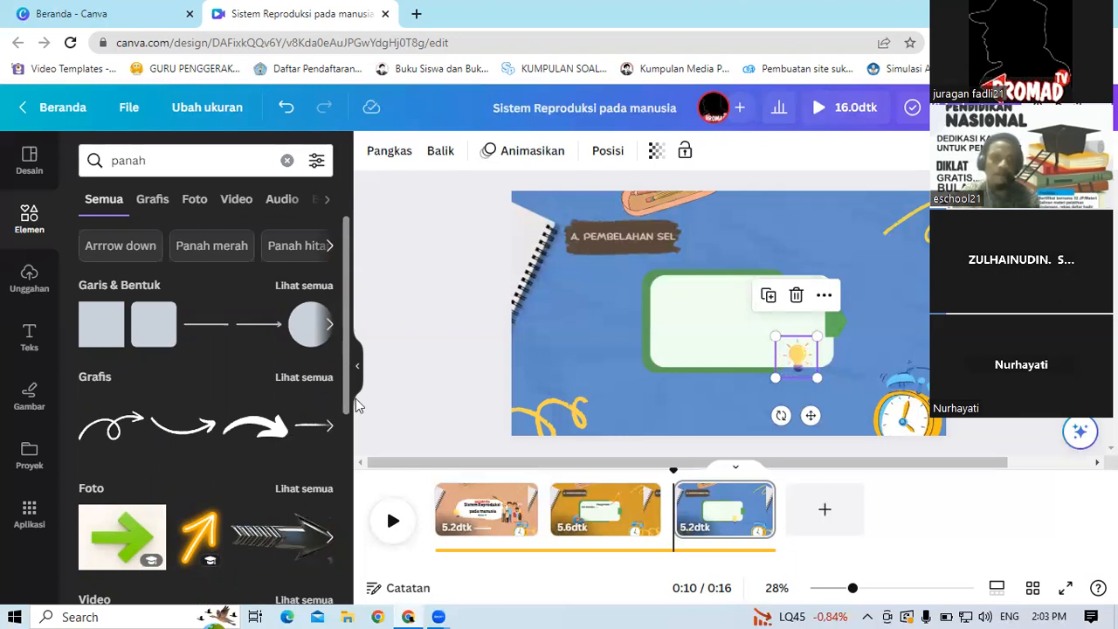
{"action": "scroll", "coordinate": [352, 376], "scroll_direction": "down", "scroll_amount": 2}
{"action": "scroll", "coordinate": [347, 337], "scroll_direction": "up", "scroll_amount": 2}
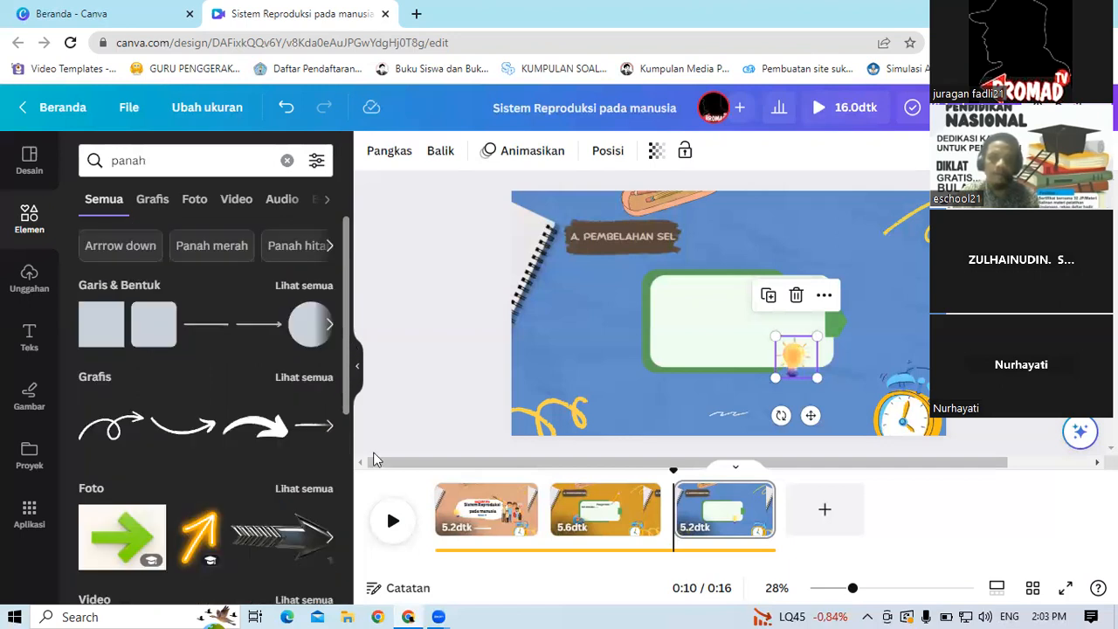
{"action": "scroll", "coordinate": [355, 487], "scroll_direction": "down", "scroll_amount": 3}
{"action": "scroll", "coordinate": [355, 486], "scroll_direction": "down", "scroll_amount": 4}
{"action": "scroll", "coordinate": [354, 487], "scroll_direction": "up", "scroll_amount": 2}
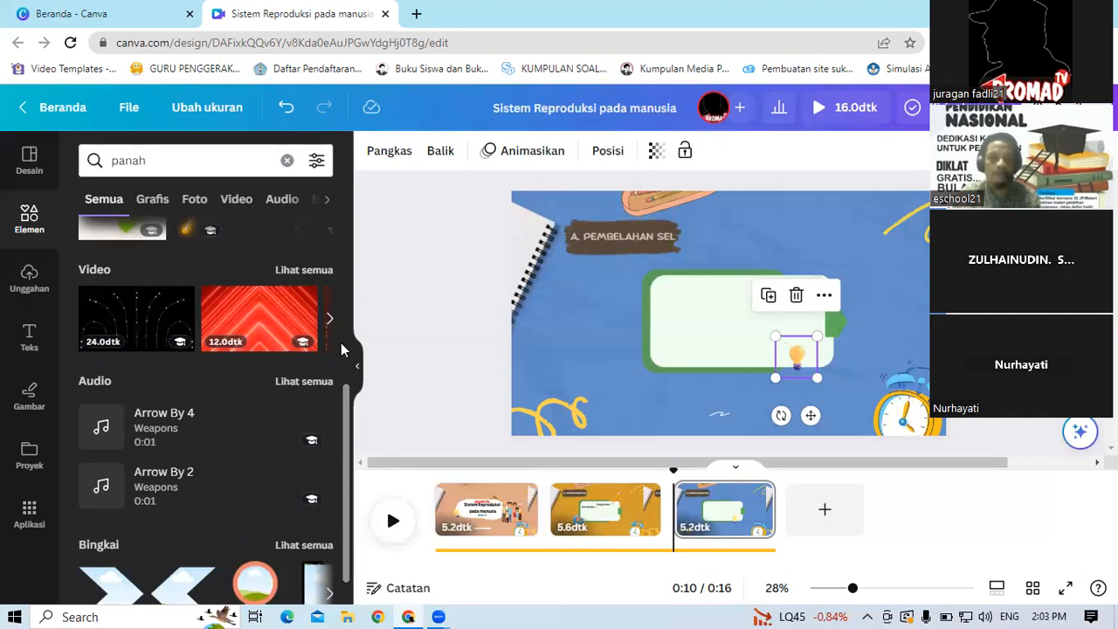
{"action": "scroll", "coordinate": [337, 315], "scroll_direction": "up", "scroll_amount": 3}
{"action": "scroll", "coordinate": [340, 387], "scroll_direction": "up", "scroll_amount": 1}
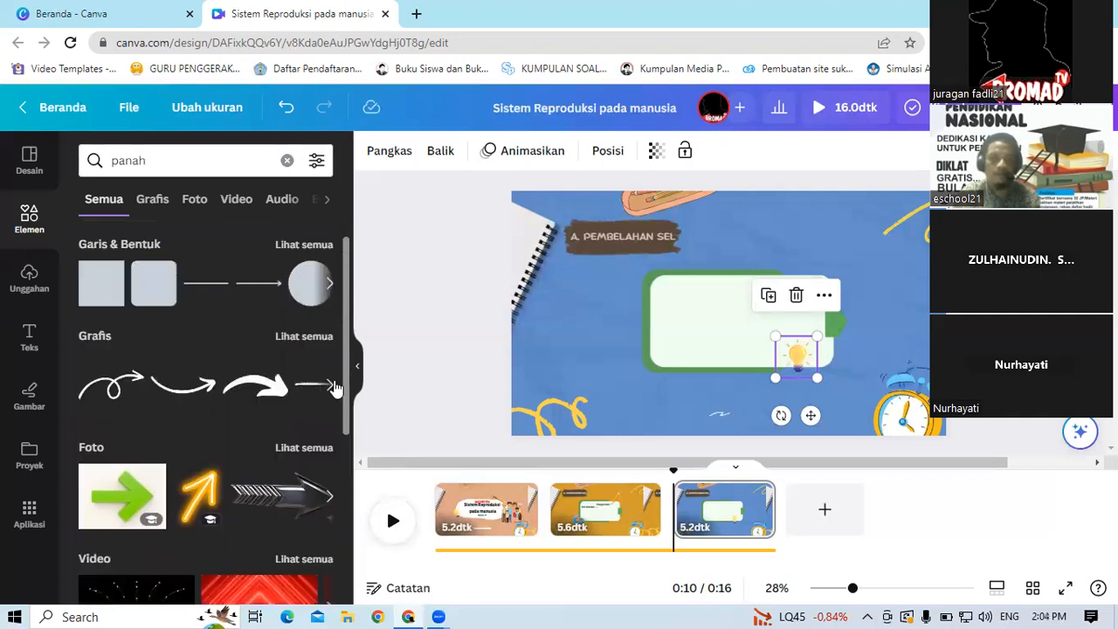
{"action": "left_click", "coordinate": [336, 386]}
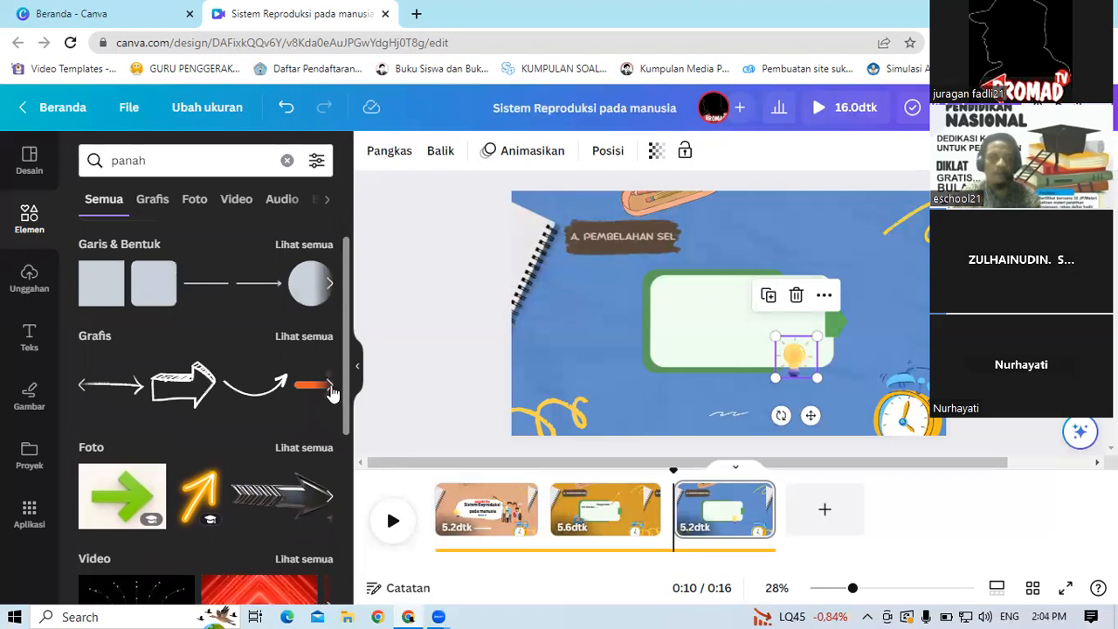
{"action": "left_click", "coordinate": [331, 387]}
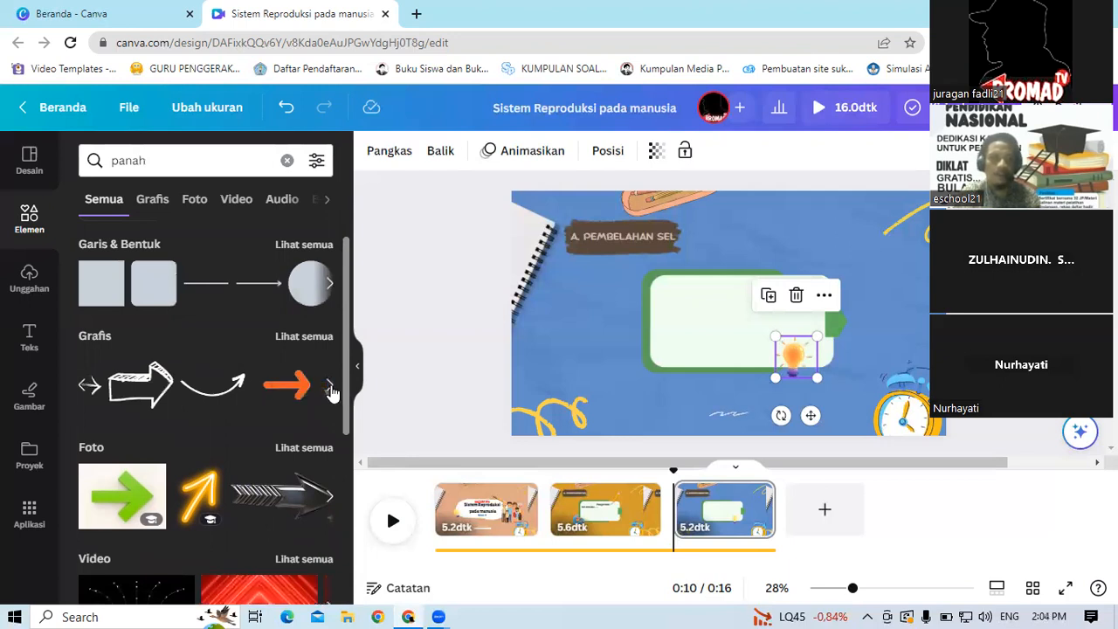
{"action": "left_click", "coordinate": [331, 387]}
{"action": "left_click", "coordinate": [331, 385]}
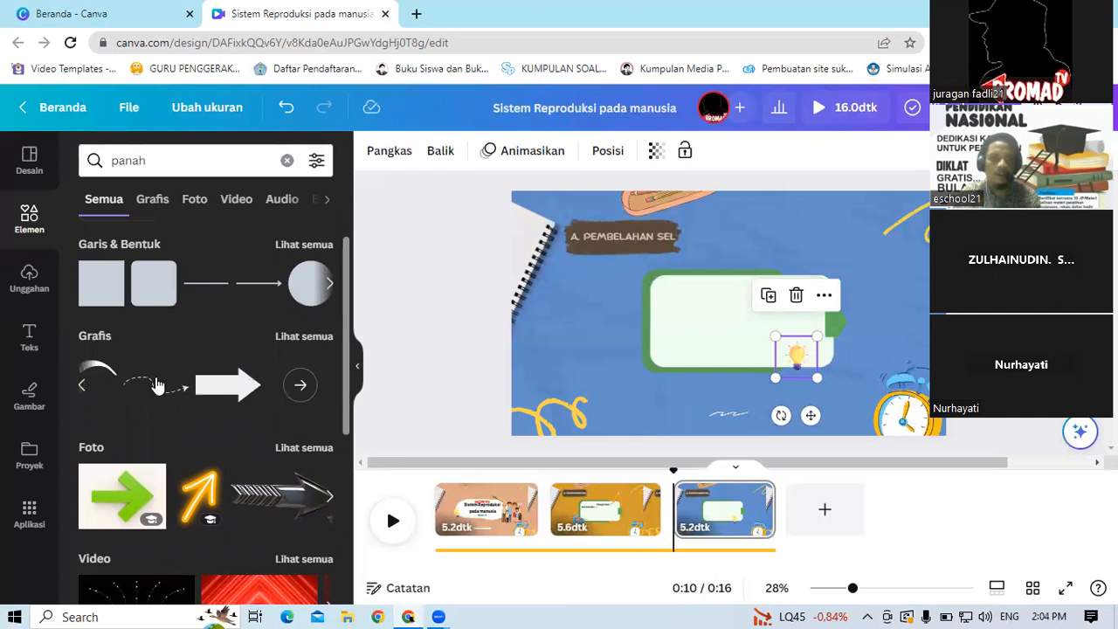
{"action": "left_click", "coordinate": [82, 393]}
{"action": "left_click", "coordinate": [332, 385]}
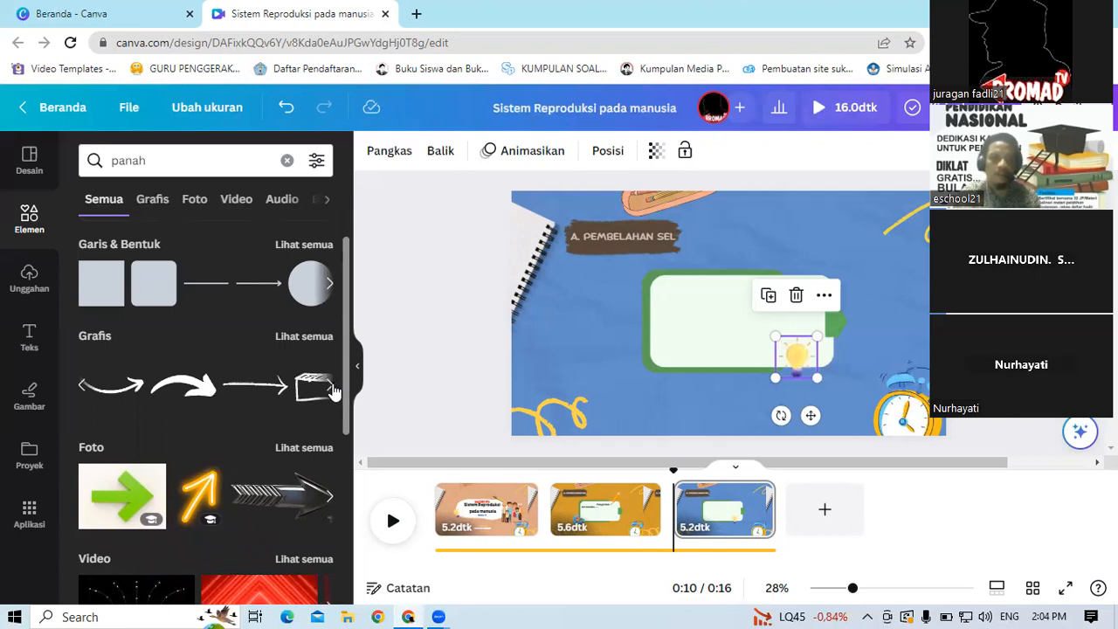
Step: Add the orange arrow graphic, shrink it and place it at the slide's left edge below the title label
{"action": "left_click", "coordinate": [332, 386]}
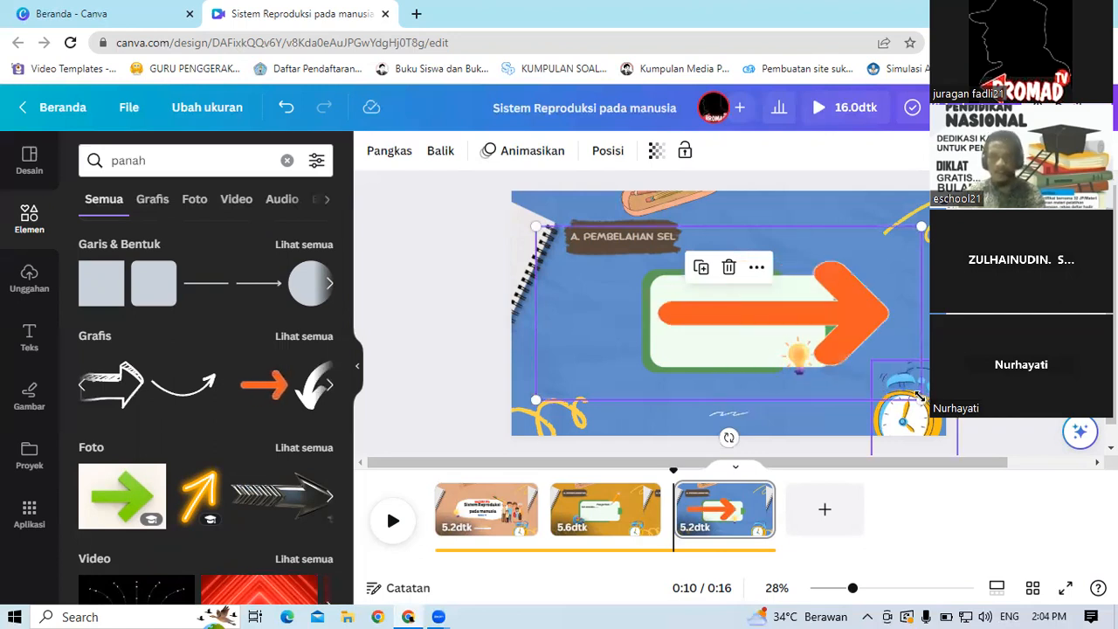
{"action": "left_click_drag", "start_coordinate": [804, 339], "coordinate": [657, 267]}
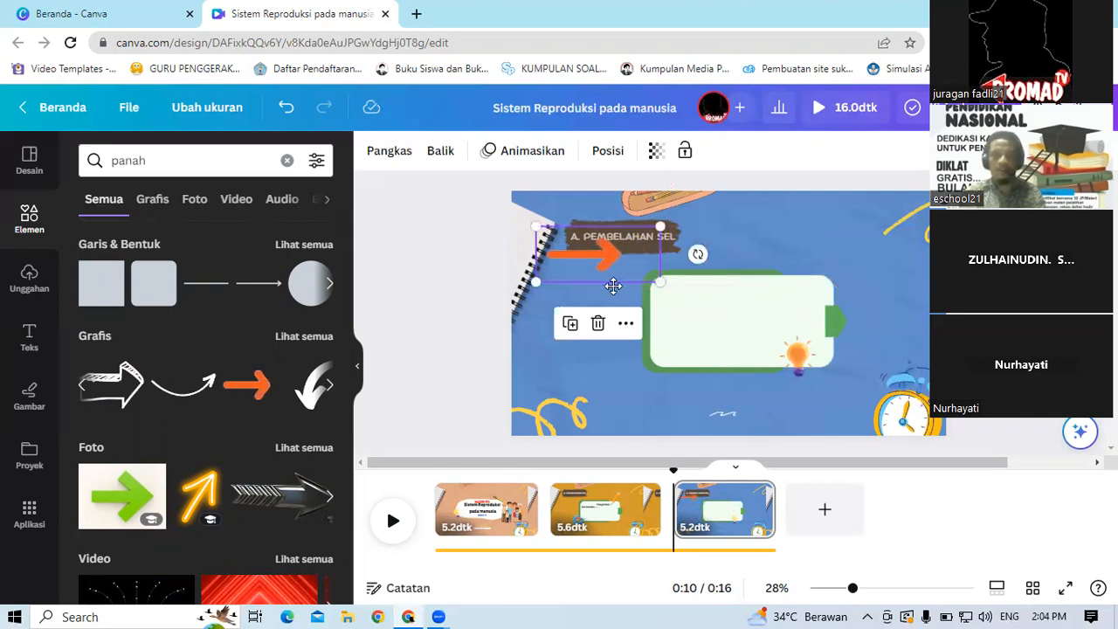
{"action": "left_click_drag", "start_coordinate": [613, 285], "coordinate": [613, 294]}
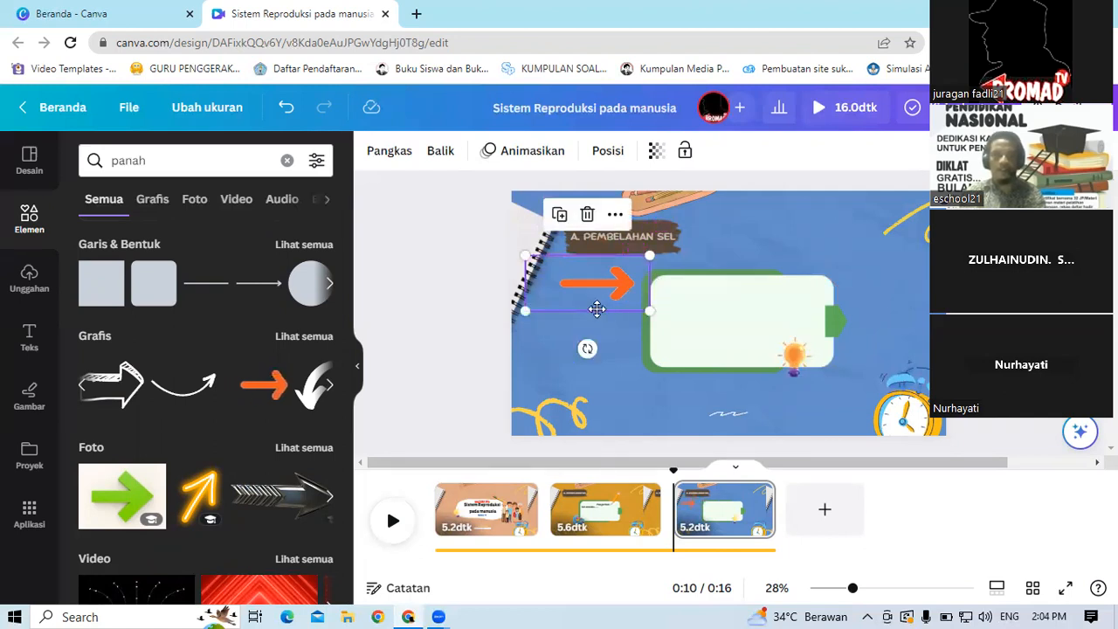
{"action": "left_click_drag", "start_coordinate": [597, 310], "coordinate": [590, 333]}
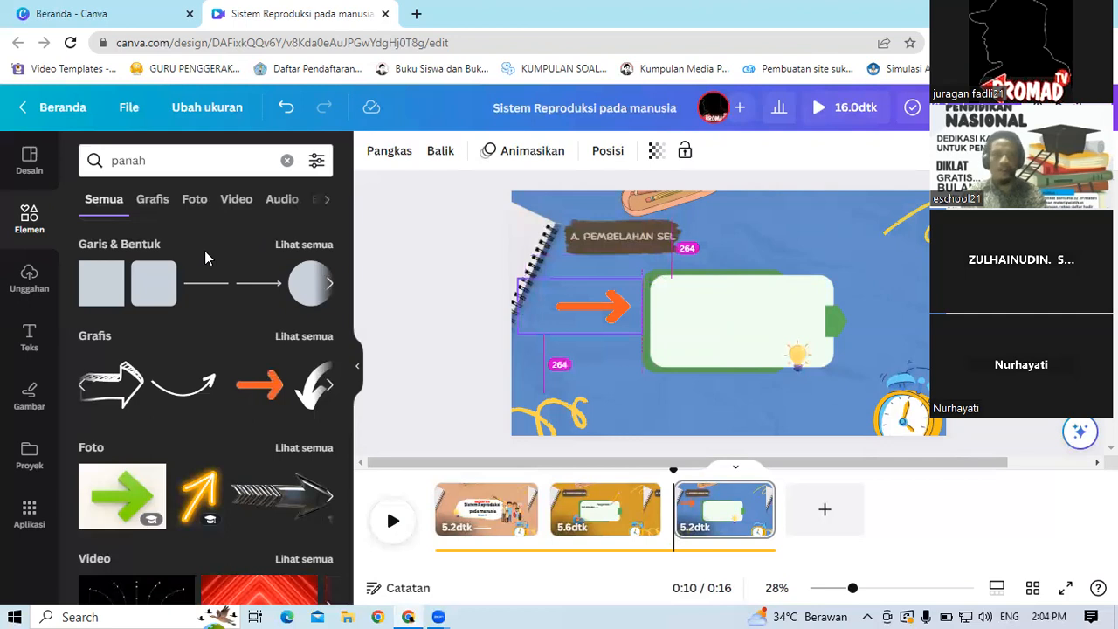
Step: Switch the panah results to graphics only and scroll through the arrow graphics
{"action": "left_click", "coordinate": [160, 208]}
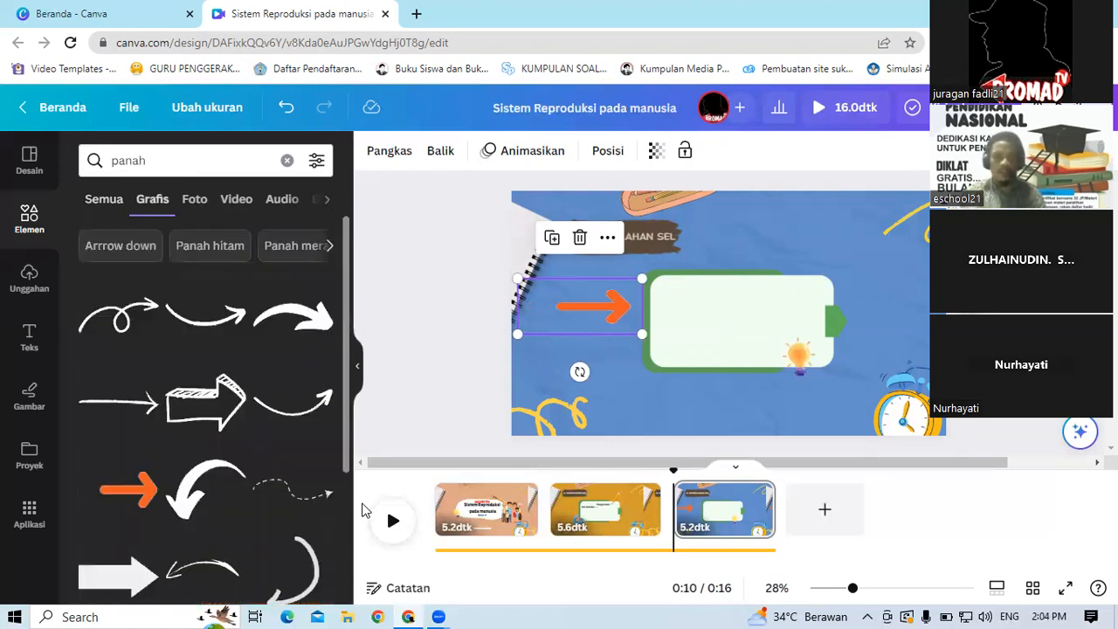
{"action": "left_click_drag", "start_coordinate": [347, 360], "coordinate": [362, 510]}
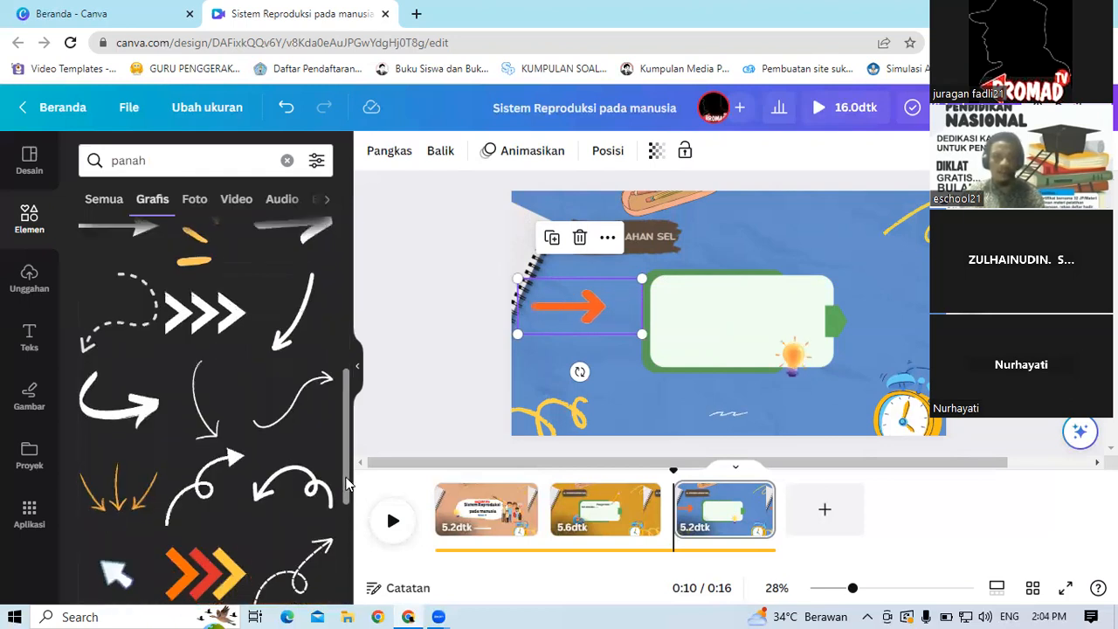
{"action": "left_click_drag", "start_coordinate": [351, 515], "coordinate": [363, 543]}
{"action": "scroll", "coordinate": [328, 375], "scroll_direction": "up", "scroll_amount": 5}
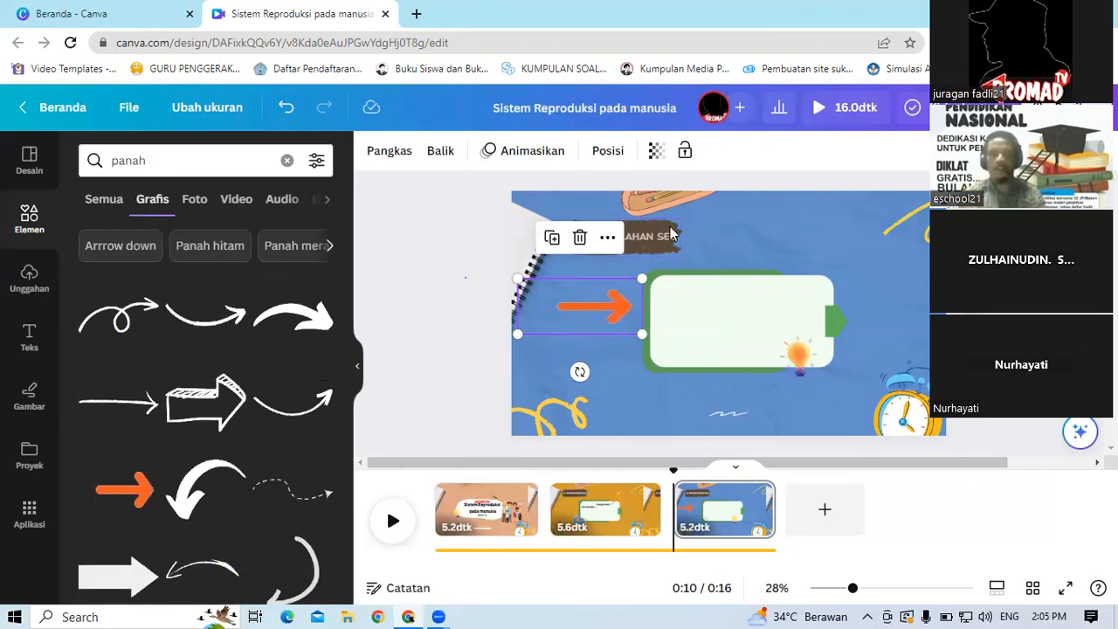
Step: Select the title's brown brush-stroke background and recolor it light orange
{"action": "left_click", "coordinate": [637, 232]}
{"action": "left_click", "coordinate": [637, 232]}
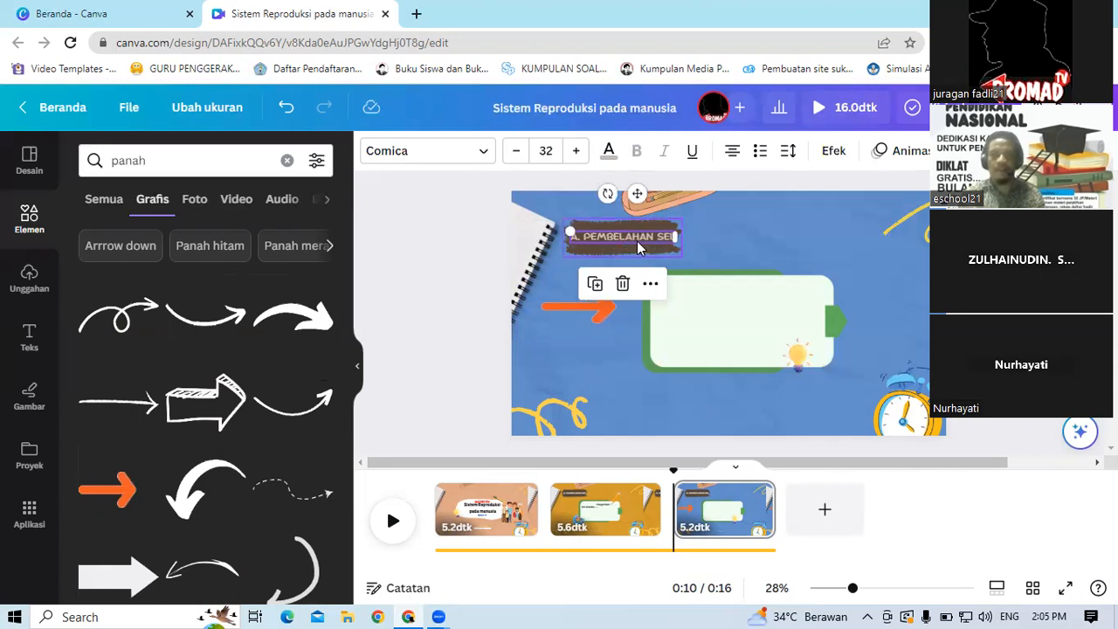
{"action": "left_click", "coordinate": [643, 251]}
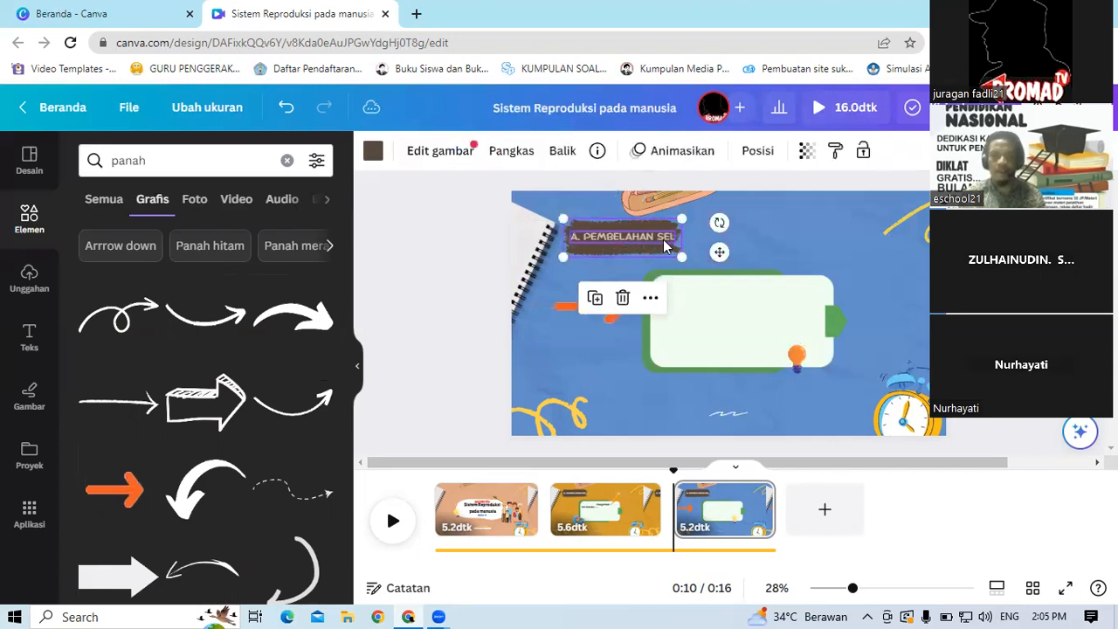
{"action": "key", "text": "ctrl+z"}
{"action": "left_click", "coordinate": [668, 239]}
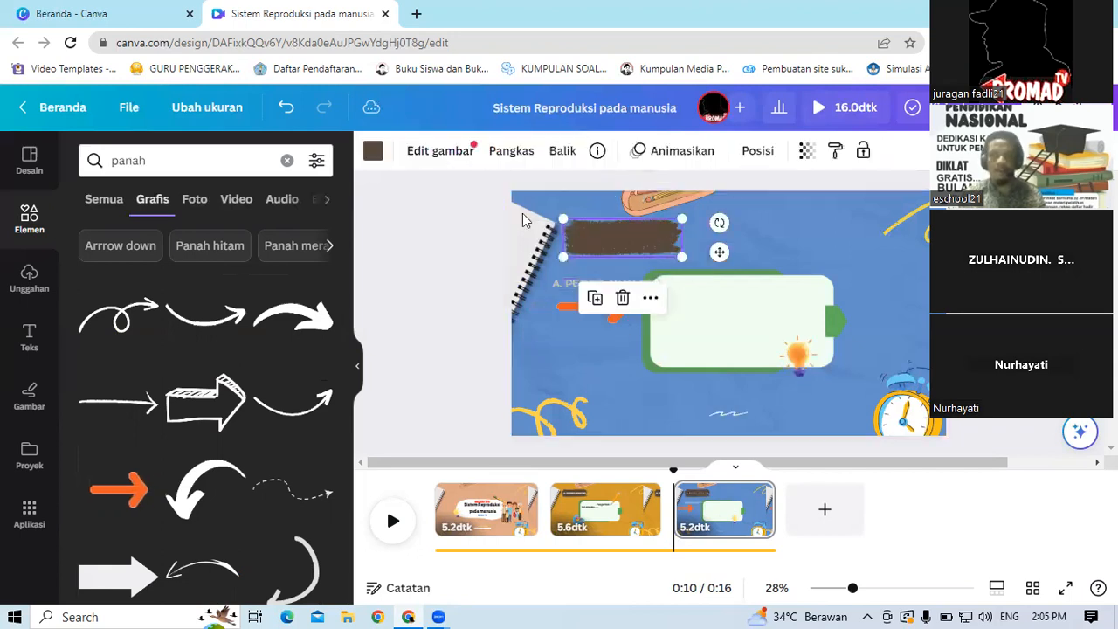
{"action": "left_click", "coordinate": [373, 152]}
{"action": "left_click", "coordinate": [189, 351]}
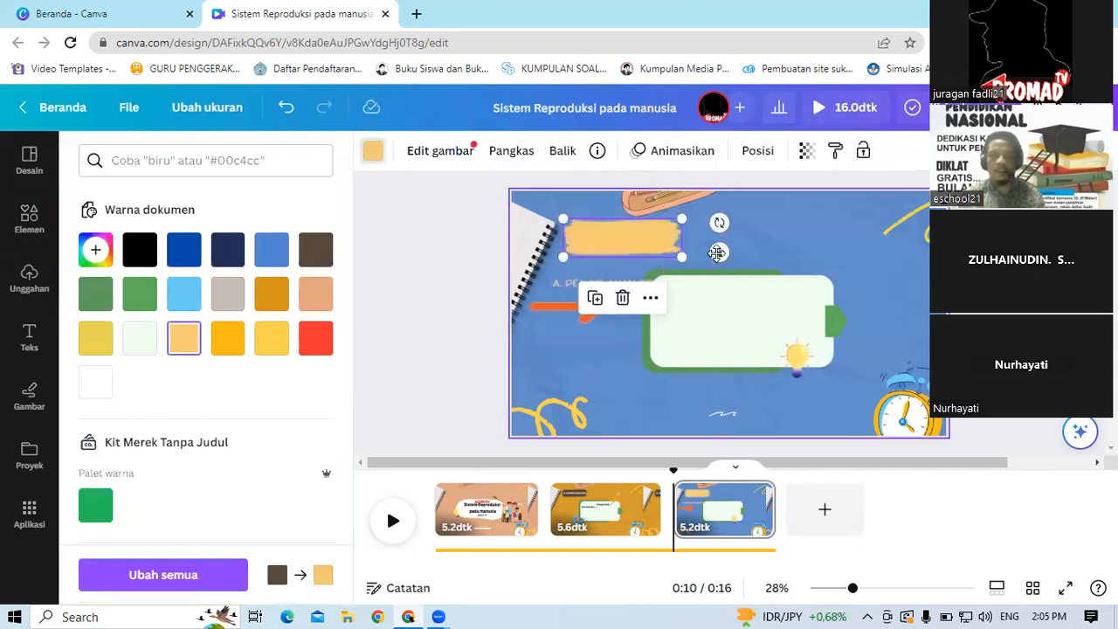
Step: Move the light orange brush shape down onto the arrow and delete the green text box
{"action": "mouse_move", "coordinate": [601, 378]}
{"action": "left_mouse_down"}
{"action": "mouse_move", "coordinate": [663, 332]}
{"action": "mouse_move", "coordinate": [781, 317]}
{"action": "left_mouse_up"}
{"action": "left_click", "coordinate": [780, 317]}
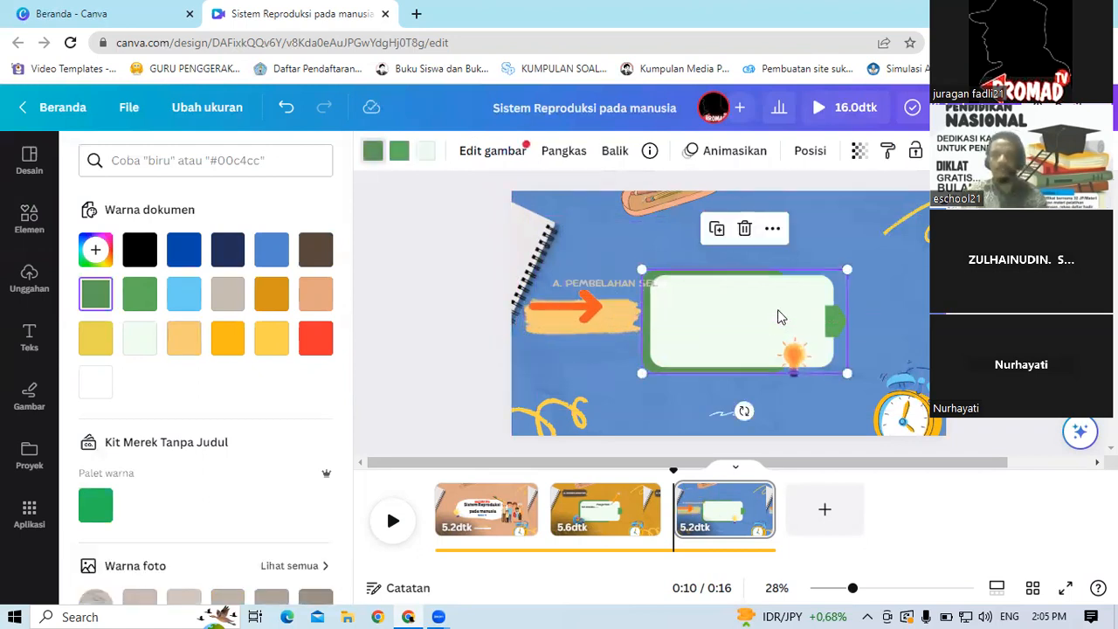
{"action": "key", "text": "Delete"}
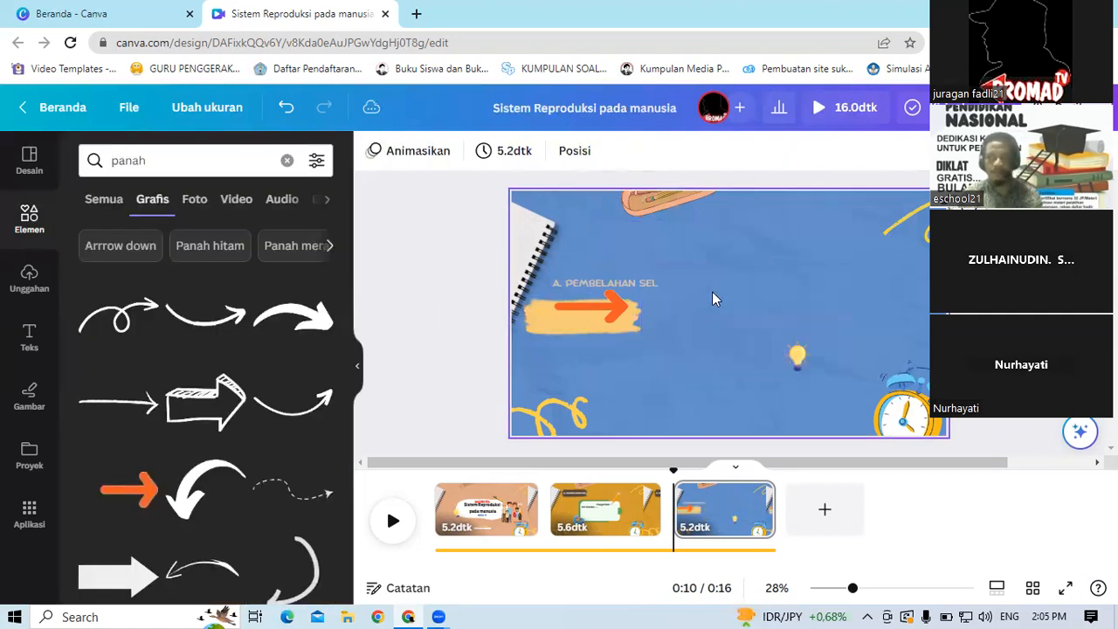
Step: Move the title text onto the light orange brush shape and set its color to dark brown
{"action": "left_click", "coordinate": [639, 283]}
{"action": "left_click_drag", "start_coordinate": [618, 325], "coordinate": [594, 352]}
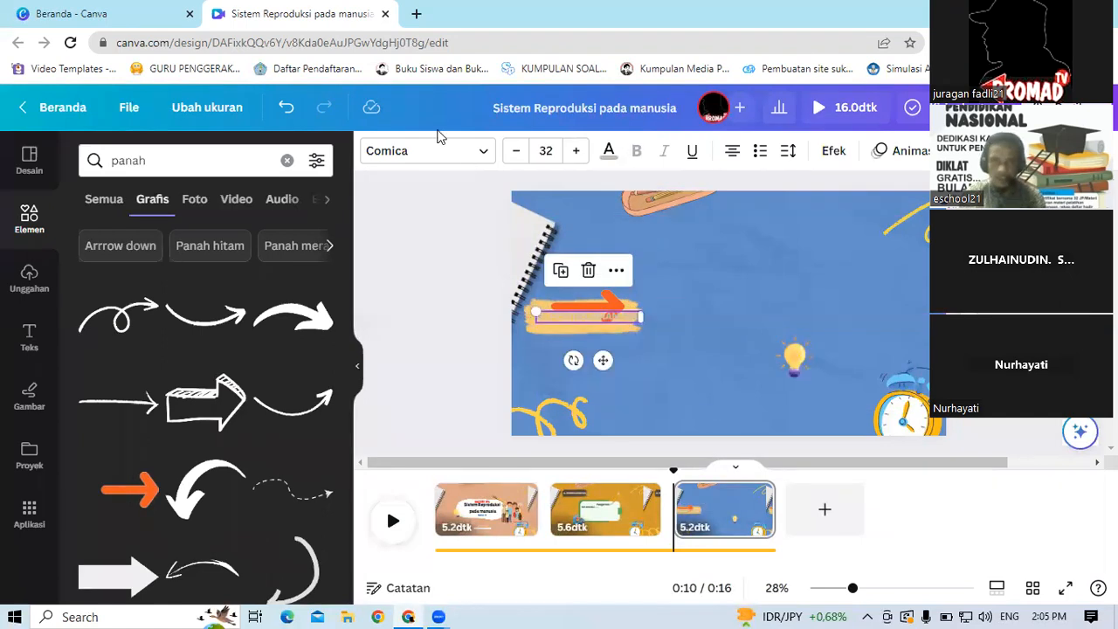
{"action": "left_click", "coordinate": [610, 154]}
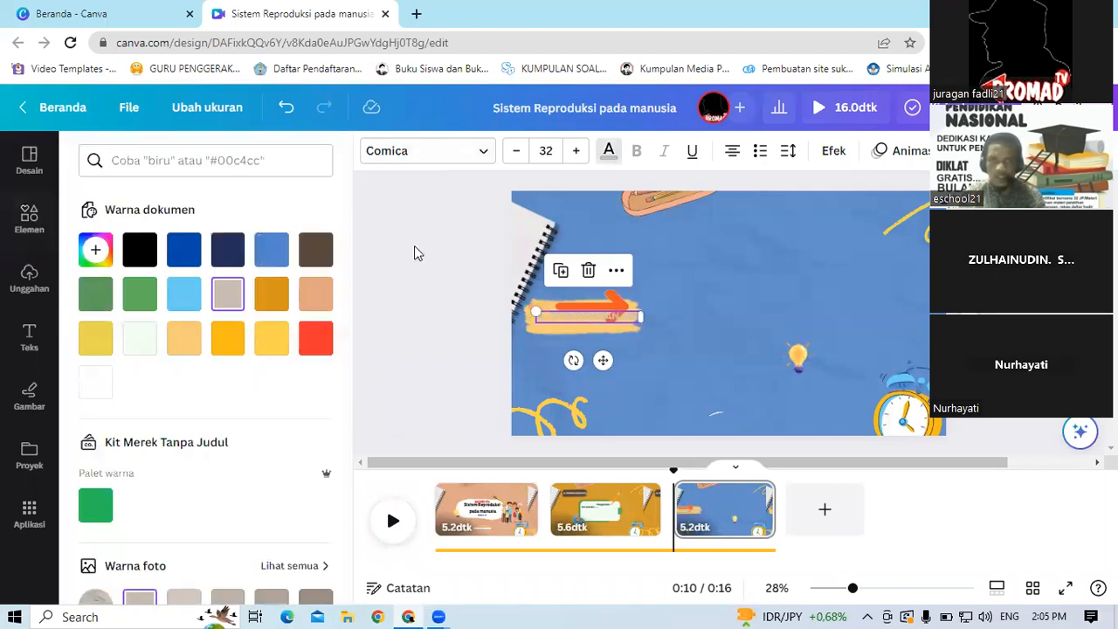
{"action": "left_click", "coordinate": [318, 261]}
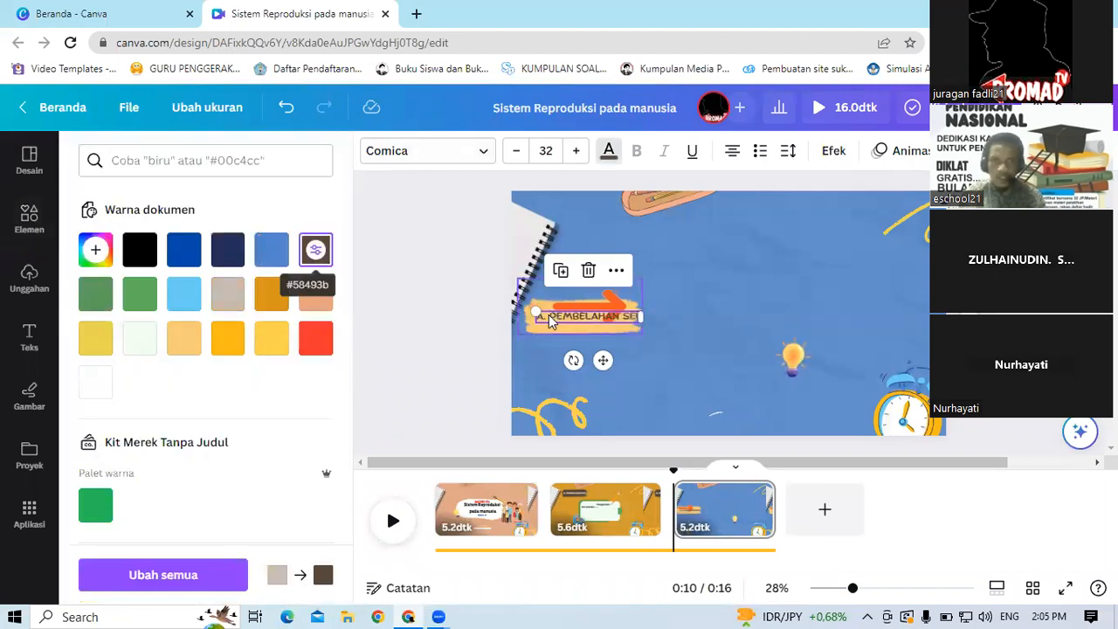
Step: Remove the "A." prefix so the title reads PEMBELAHAN SEL, and nudge it into place on the shape
{"action": "double_click", "coordinate": [551, 318]}
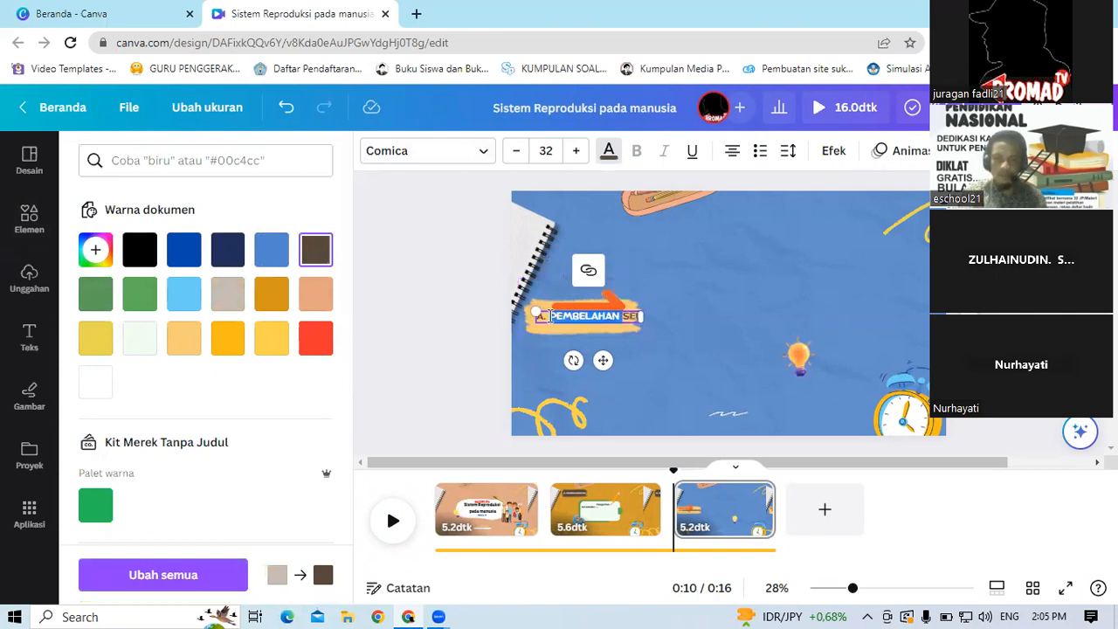
{"action": "left_click", "coordinate": [551, 316]}
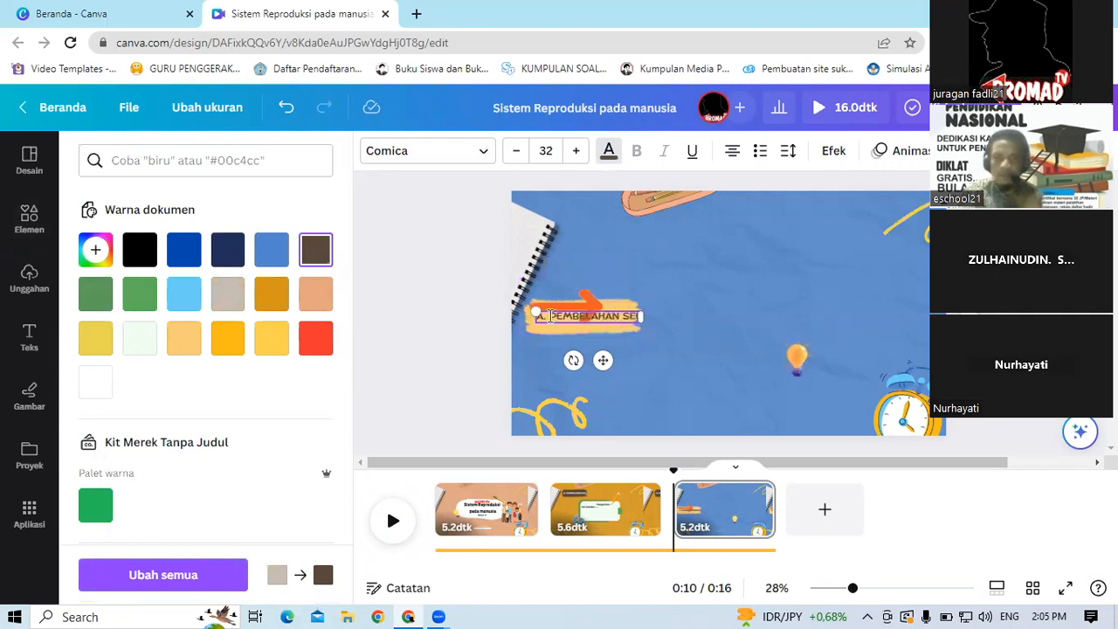
{"action": "key", "text": "BackSpace"}
{"action": "key", "text": "BackSpace"}
{"action": "key", "text": "BackSpace"}
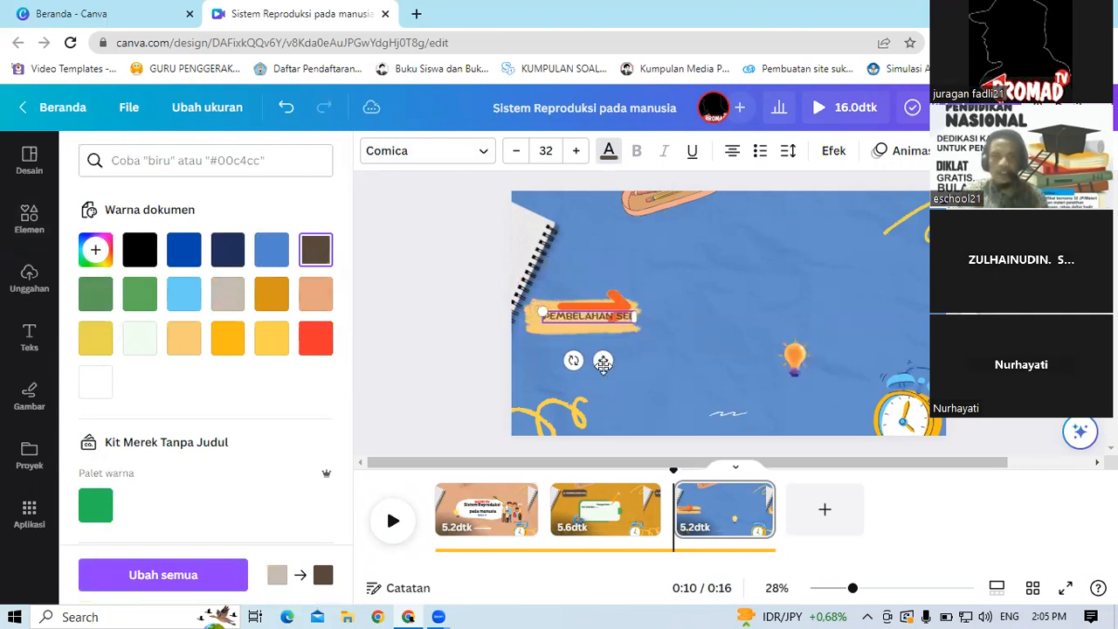
{"action": "left_click_drag", "start_coordinate": [602, 362], "coordinate": [595, 366]}
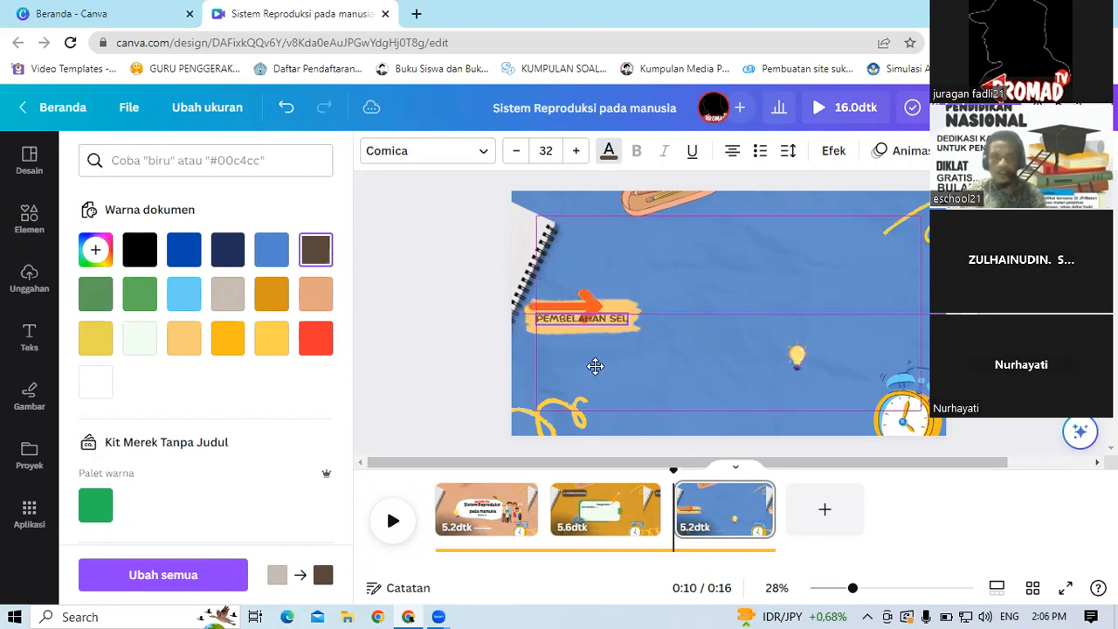
Step: Move the orange arrow down below the PEMBELAHAN SEL label
{"action": "left_click", "coordinate": [609, 310]}
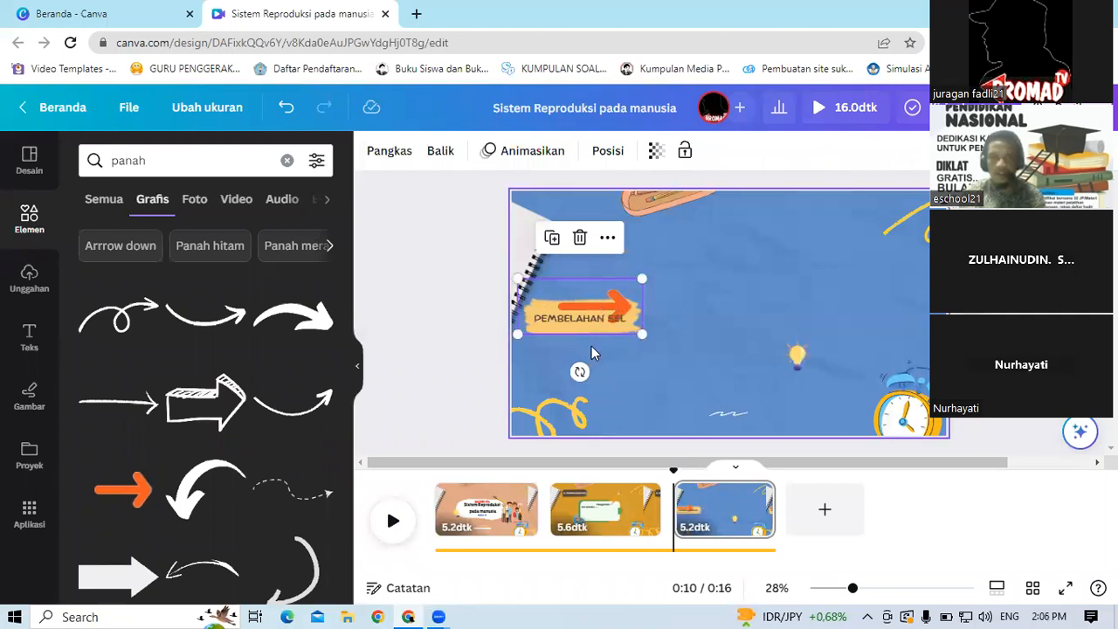
{"action": "left_click_drag", "start_coordinate": [598, 301], "coordinate": [593, 354]}
{"action": "left_click", "coordinate": [477, 288]}
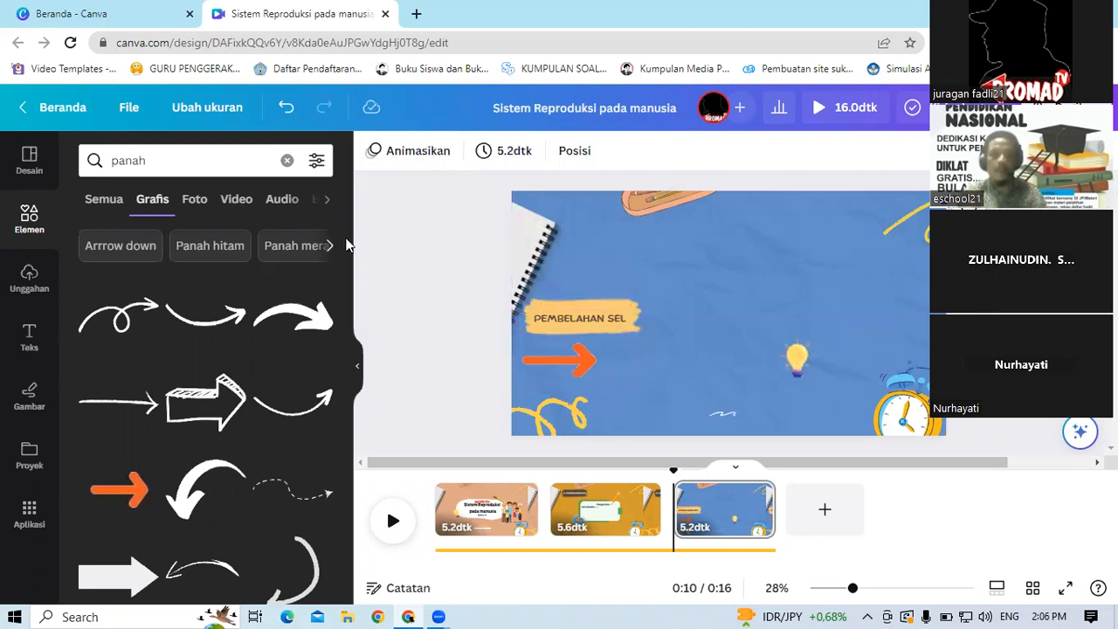
Step: Scroll through the arrow graphics results for another element to add
{"action": "scroll", "coordinate": [354, 301], "scroll_direction": "down", "scroll_amount": 3}
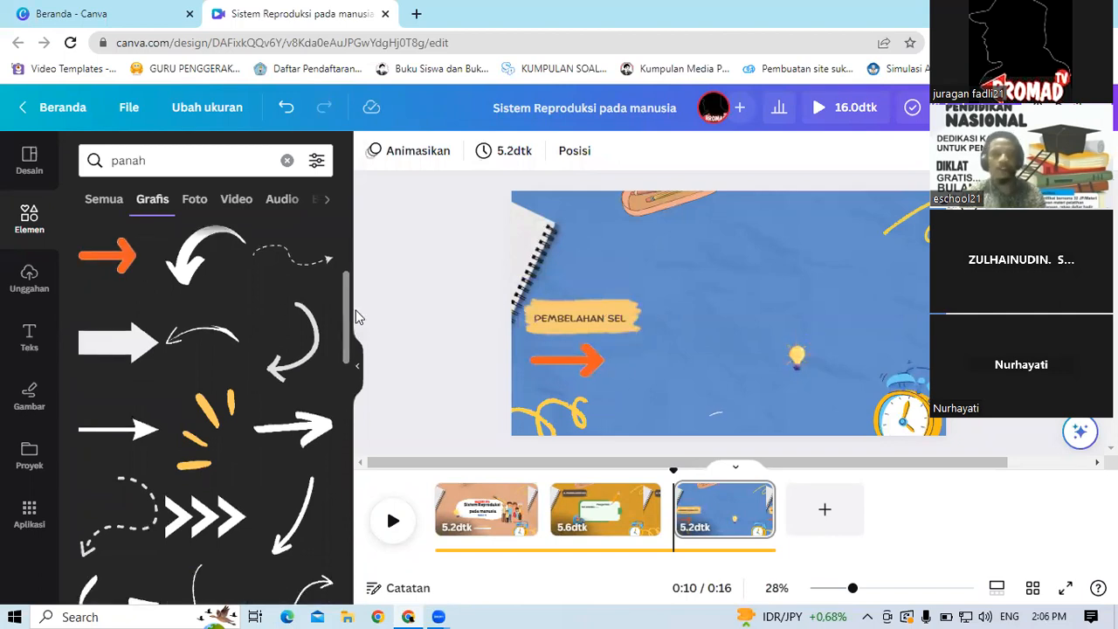
{"action": "scroll", "coordinate": [363, 358], "scroll_direction": "down", "scroll_amount": 3}
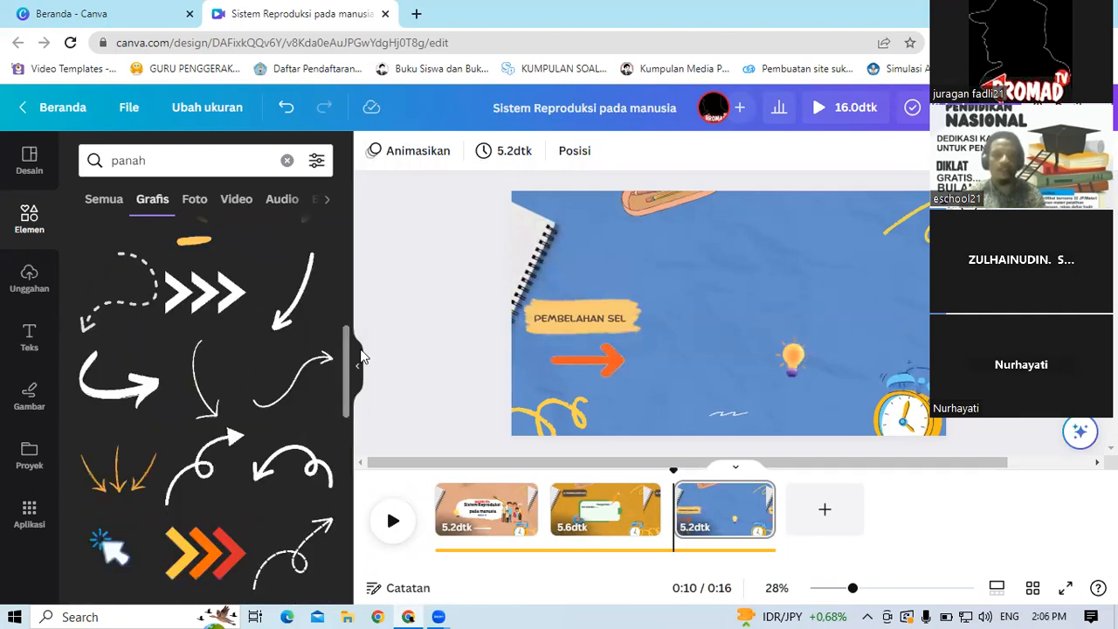
{"action": "scroll", "coordinate": [365, 415], "scroll_direction": "down", "scroll_amount": 1}
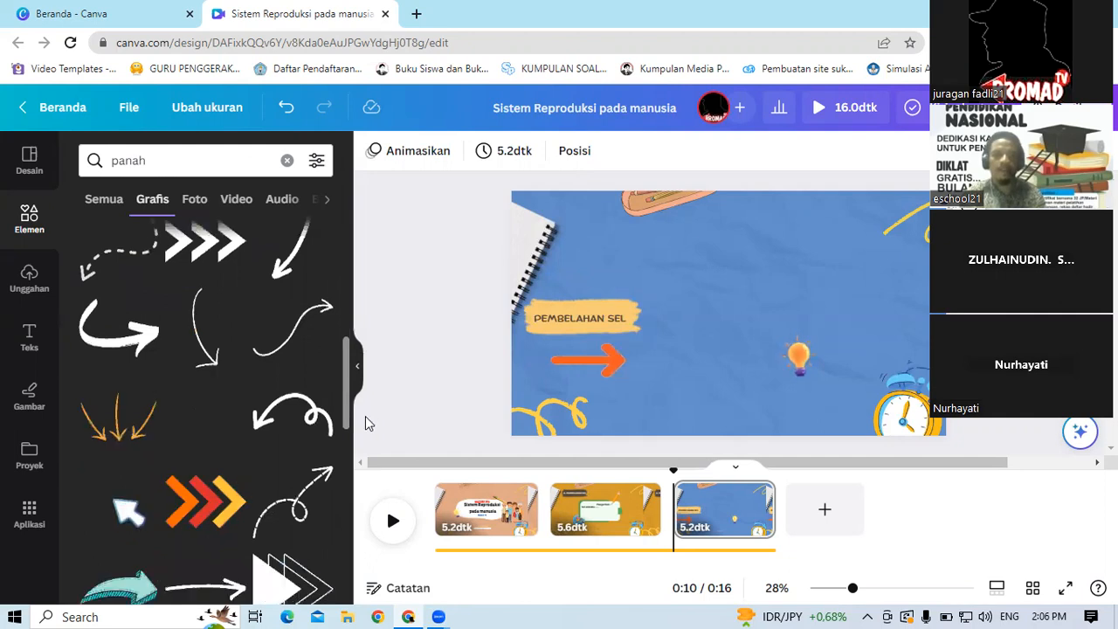
{"action": "scroll", "coordinate": [365, 424], "scroll_direction": "down", "scroll_amount": 3}
{"action": "scroll", "coordinate": [369, 477], "scroll_direction": "down", "scroll_amount": 2}
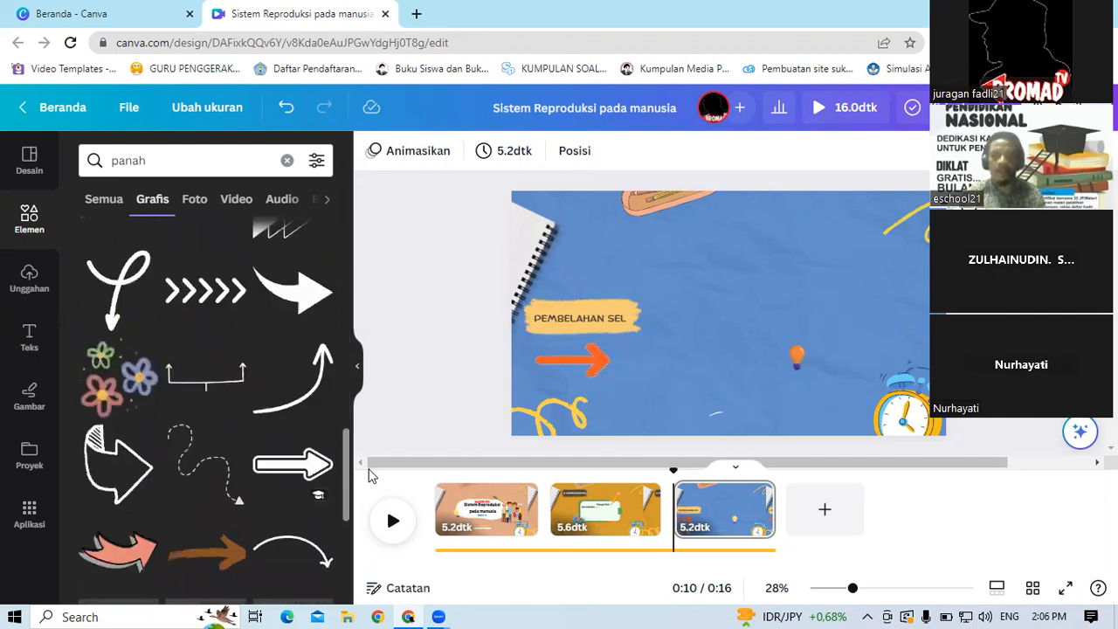
{"action": "scroll", "coordinate": [374, 493], "scroll_direction": "down", "scroll_amount": 1}
{"action": "scroll", "coordinate": [364, 283], "scroll_direction": "down", "scroll_amount": 1}
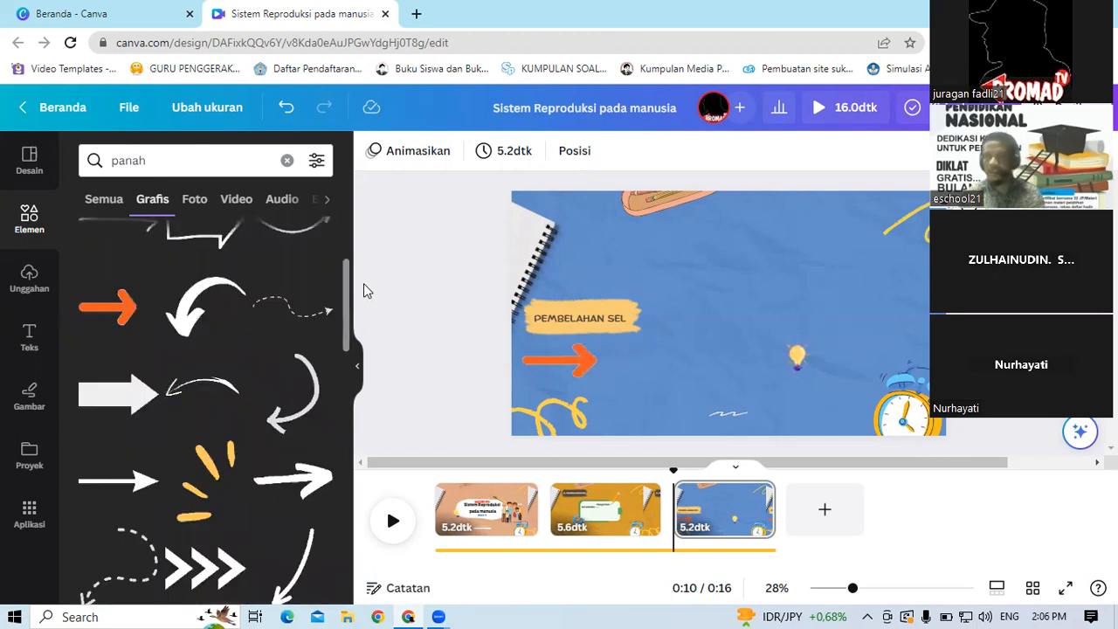
{"action": "scroll", "coordinate": [344, 211], "scroll_direction": "up", "scroll_amount": 2}
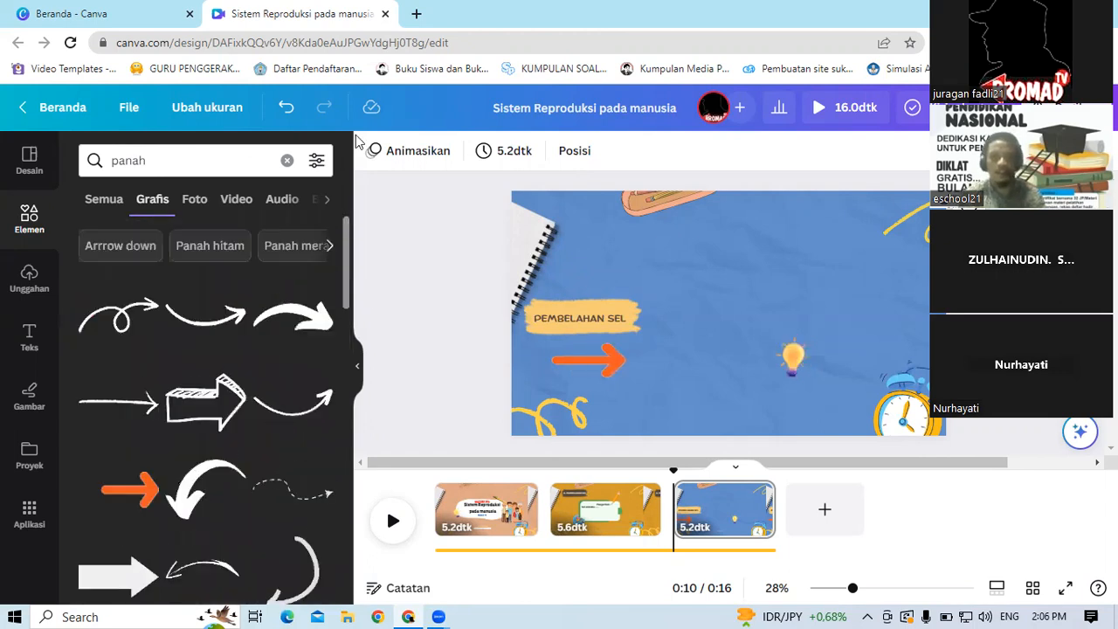
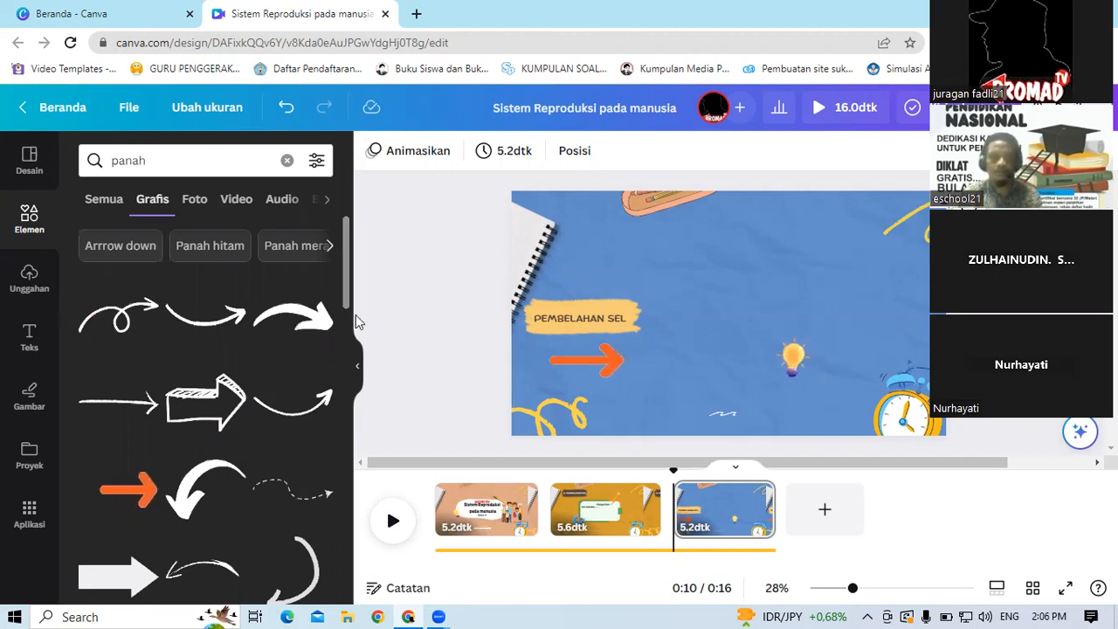
Step: Scroll further down the arrow graphics results to browse more arrow styles
{"action": "scroll", "coordinate": [355, 320], "scroll_direction": "down", "scroll_amount": 3}
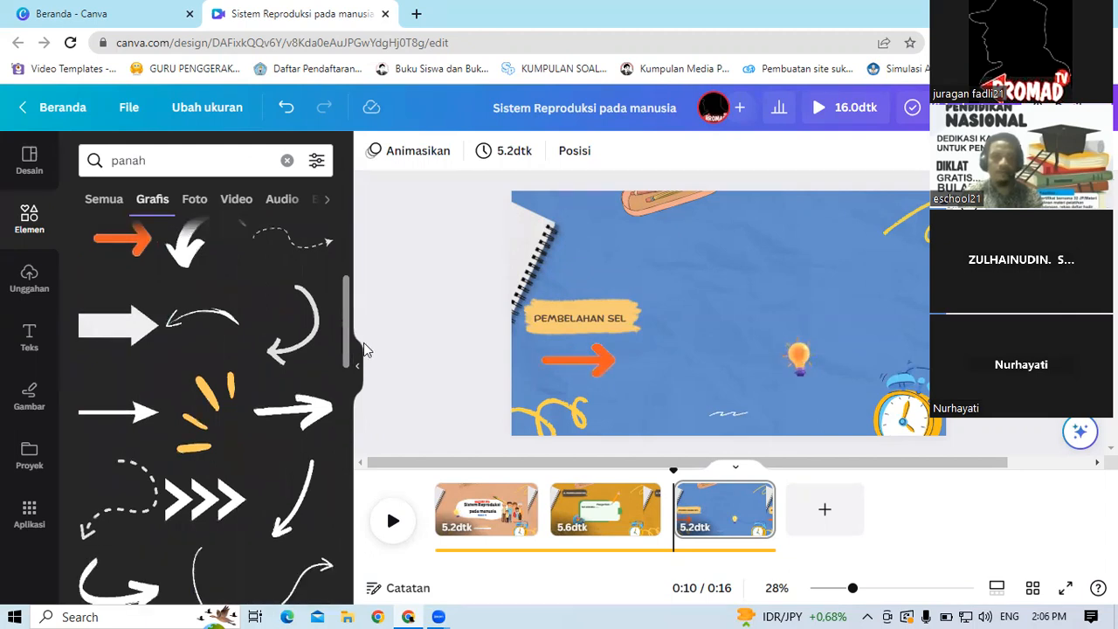
{"action": "scroll", "coordinate": [363, 343], "scroll_direction": "down", "scroll_amount": 1}
{"action": "scroll", "coordinate": [372, 386], "scroll_direction": "down", "scroll_amount": 2}
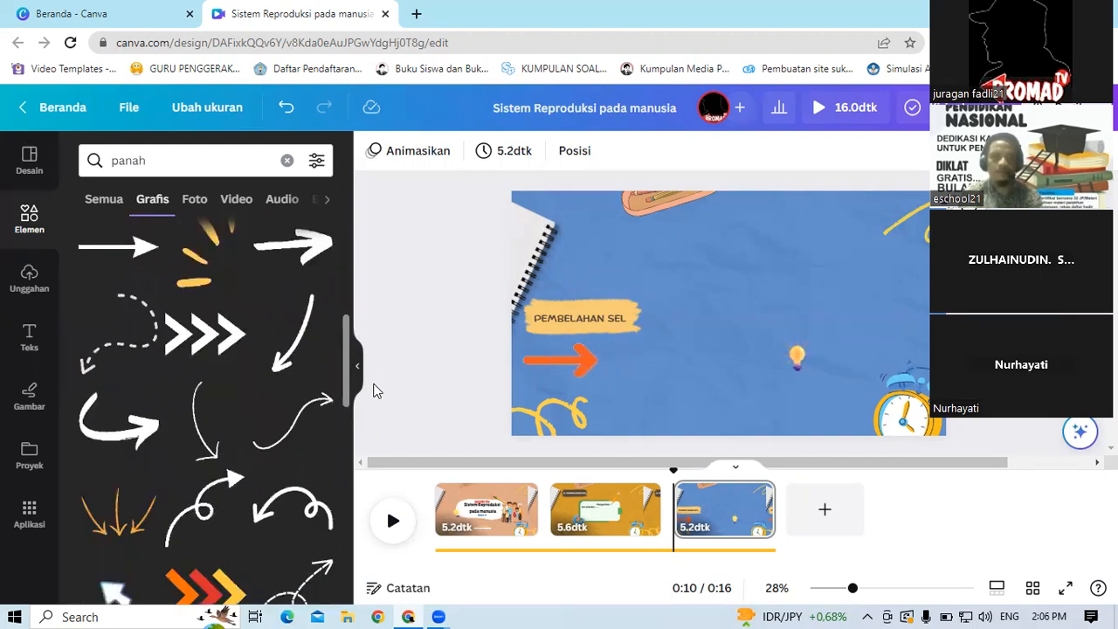
{"action": "scroll", "coordinate": [380, 406], "scroll_direction": "down", "scroll_amount": 2}
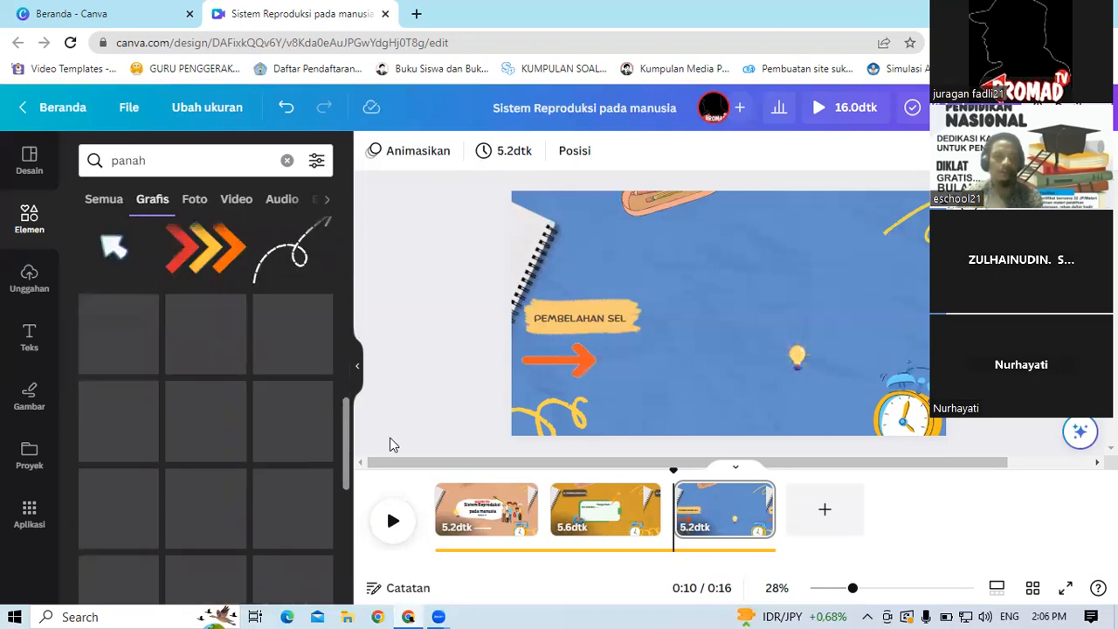
{"action": "left_click_drag", "start_coordinate": [391, 479], "coordinate": [416, 610]}
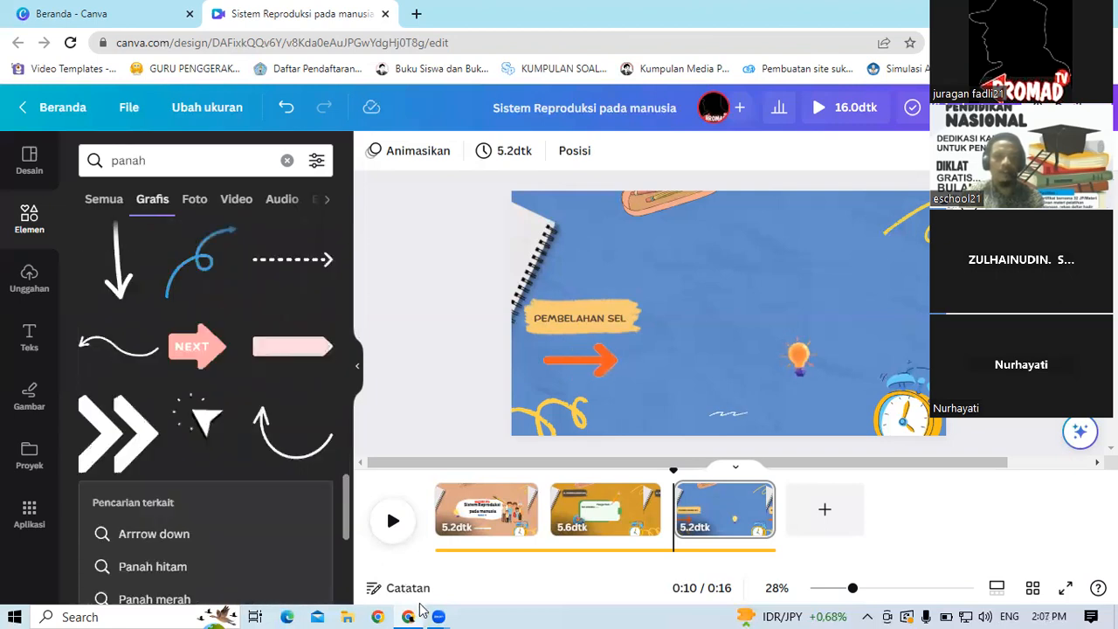
{"action": "scroll", "coordinate": [335, 566], "scroll_direction": "down", "scroll_amount": 2}
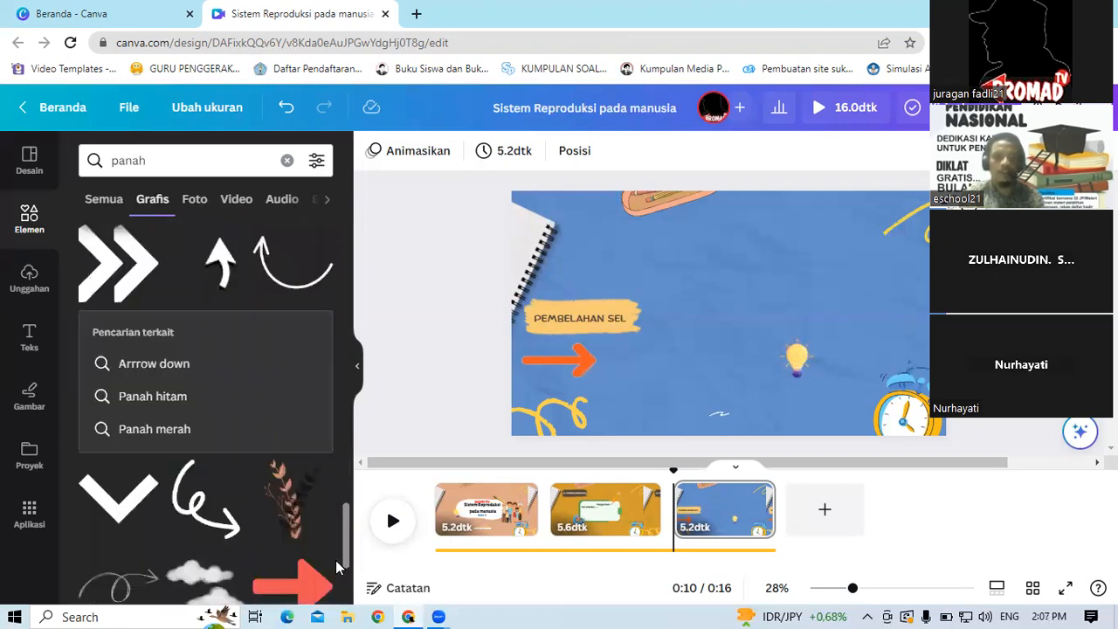
{"action": "scroll", "coordinate": [346, 533], "scroll_direction": "down", "scroll_amount": 2}
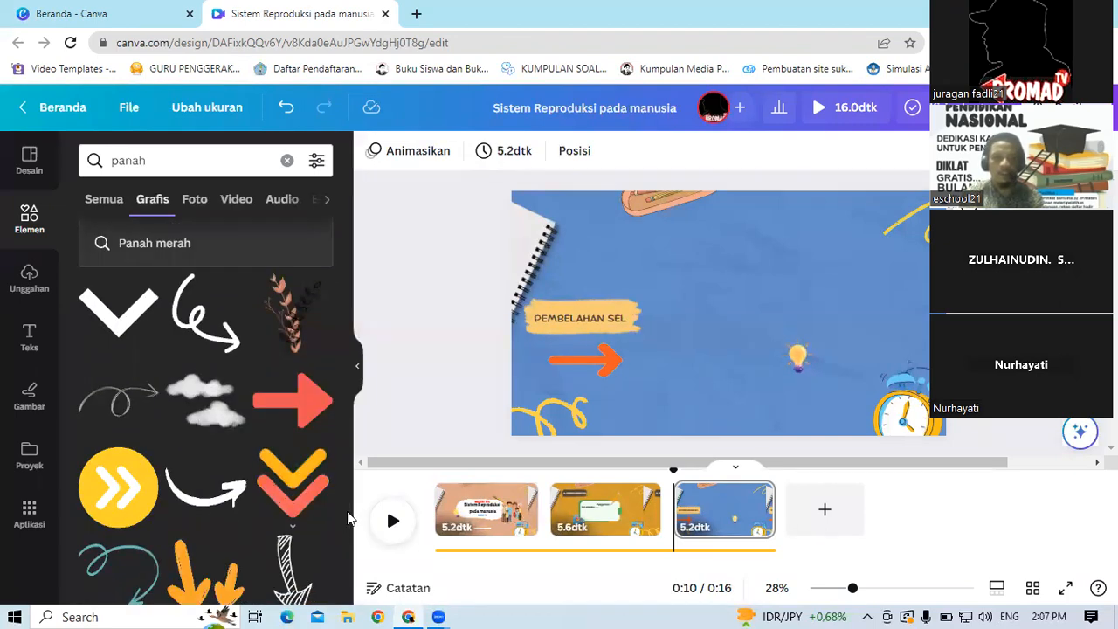
{"action": "scroll", "coordinate": [348, 533], "scroll_direction": "down", "scroll_amount": 1}
{"action": "scroll", "coordinate": [348, 533], "scroll_direction": "down", "scroll_amount": 1}
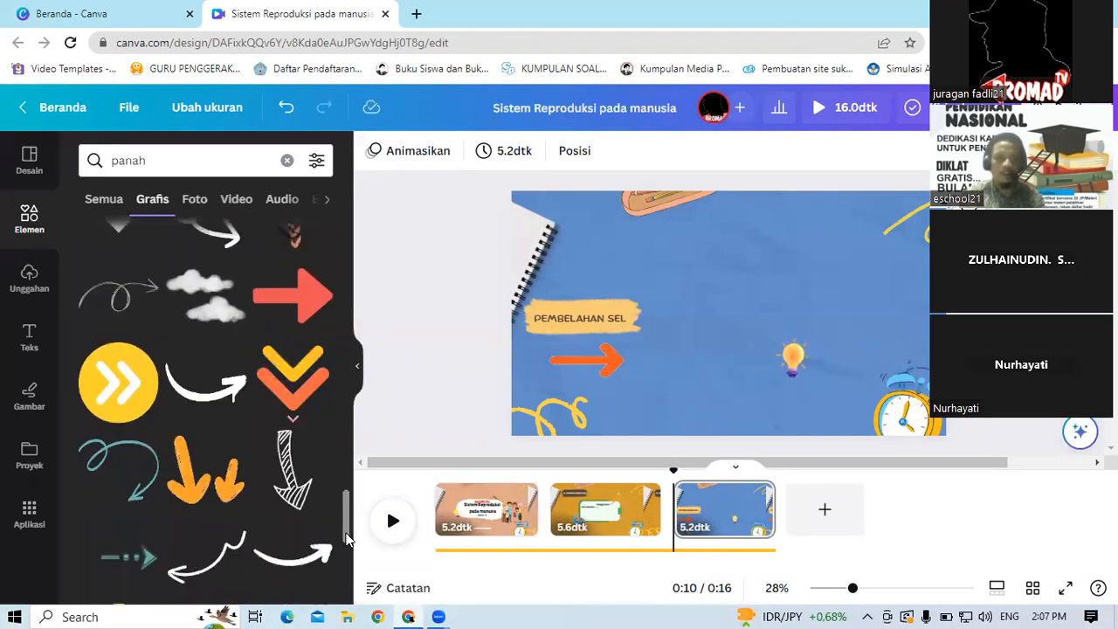
{"action": "scroll", "coordinate": [348, 540], "scroll_direction": "down", "scroll_amount": 2}
{"action": "scroll", "coordinate": [347, 540], "scroll_direction": "down", "scroll_amount": 1}
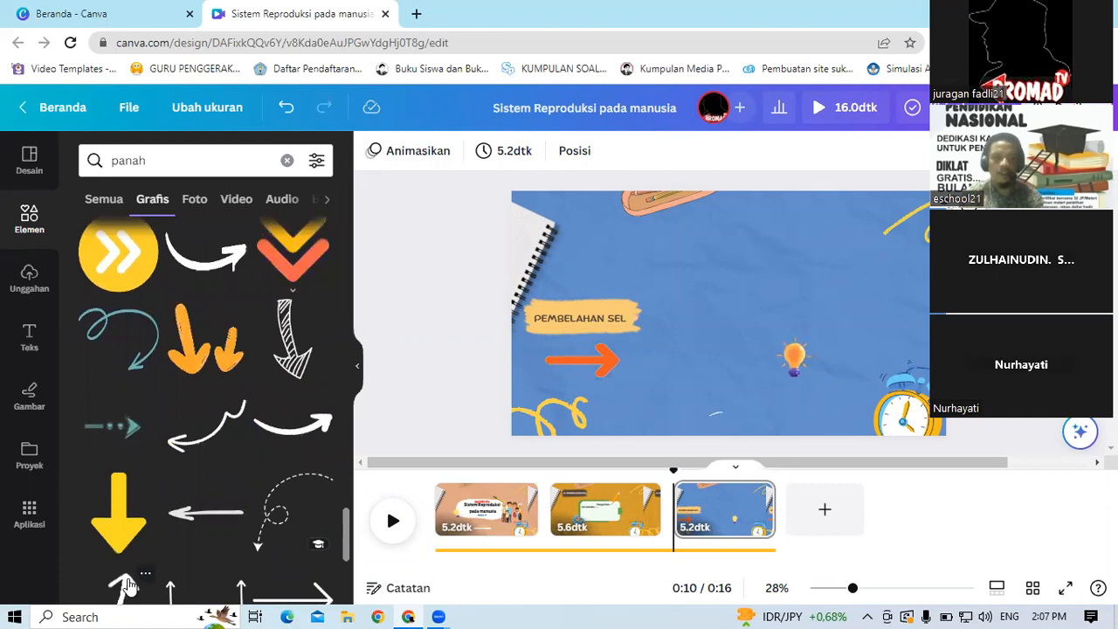
Step: Add a white curved arrow graphic, shrink it and place it beside the PEMBELAHAN SEL label
{"action": "left_click", "coordinate": [127, 585]}
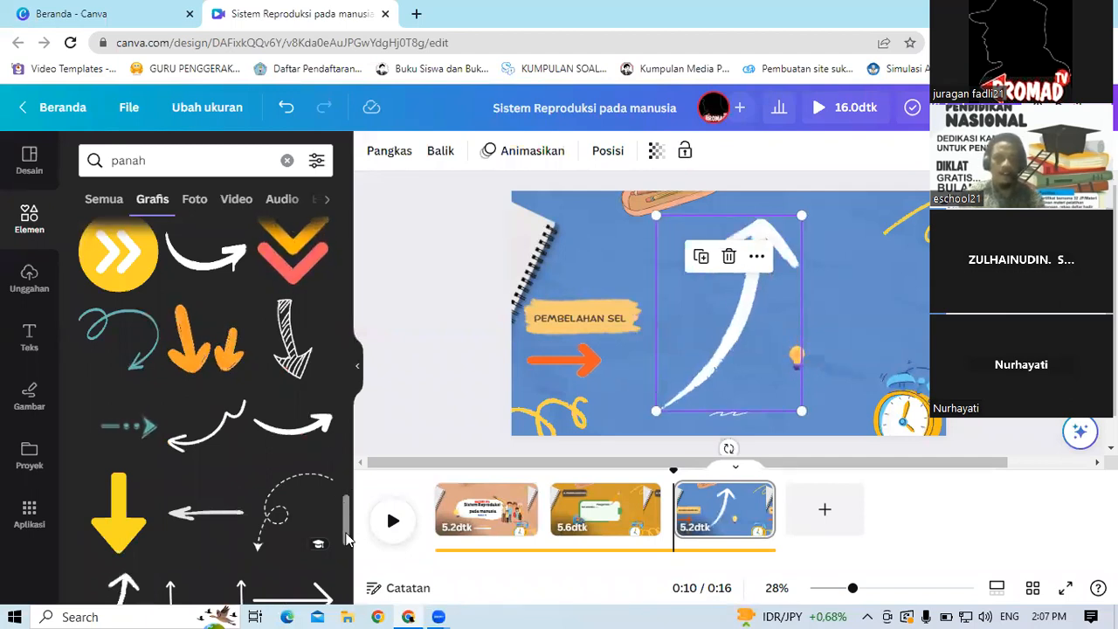
{"action": "scroll", "coordinate": [348, 543], "scroll_direction": "down", "scroll_amount": 3}
{"action": "scroll", "coordinate": [348, 544], "scroll_direction": "down", "scroll_amount": 1}
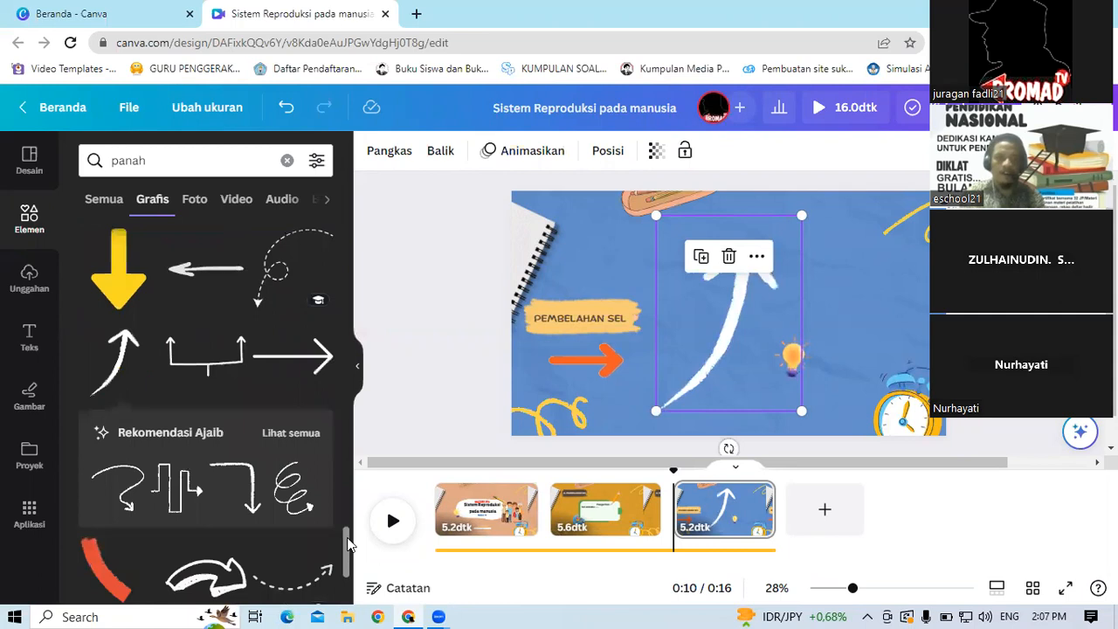
{"action": "scroll", "coordinate": [348, 543], "scroll_direction": "down", "scroll_amount": 2}
{"action": "scroll", "coordinate": [348, 543], "scroll_direction": "down", "scroll_amount": 1}
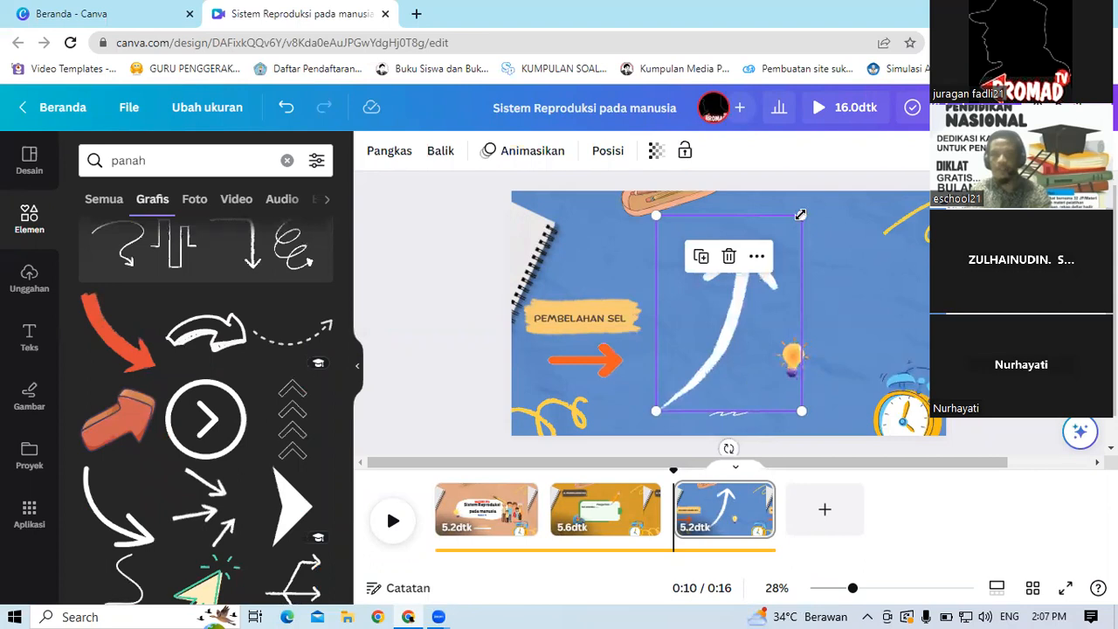
{"action": "left_click_drag", "start_coordinate": [704, 313], "coordinate": [695, 376]}
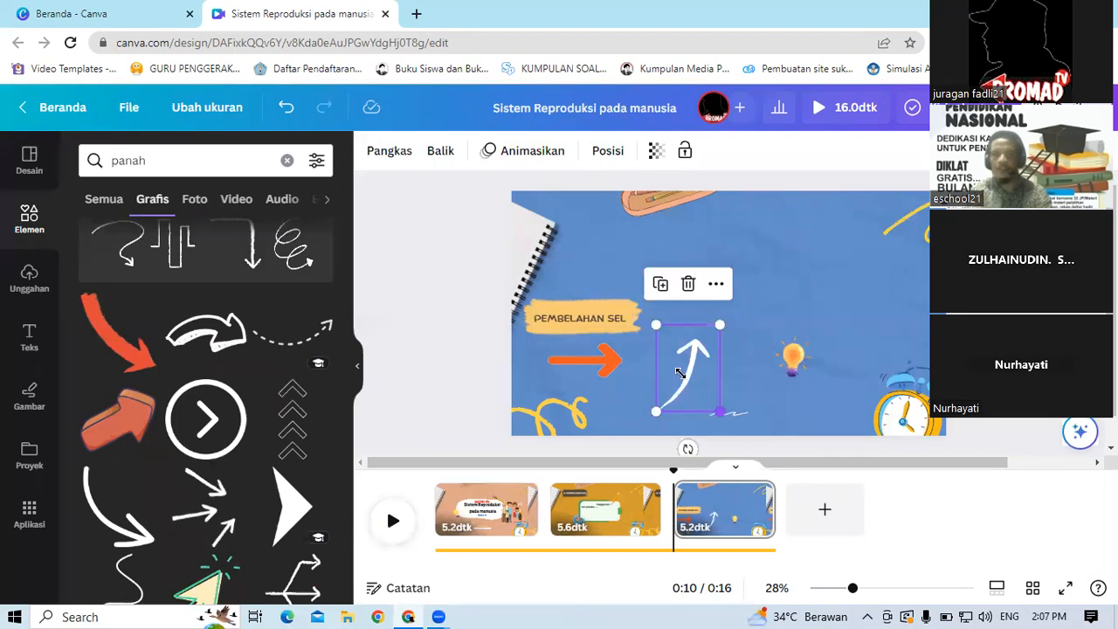
{"action": "left_click_drag", "start_coordinate": [690, 374], "coordinate": [604, 349]}
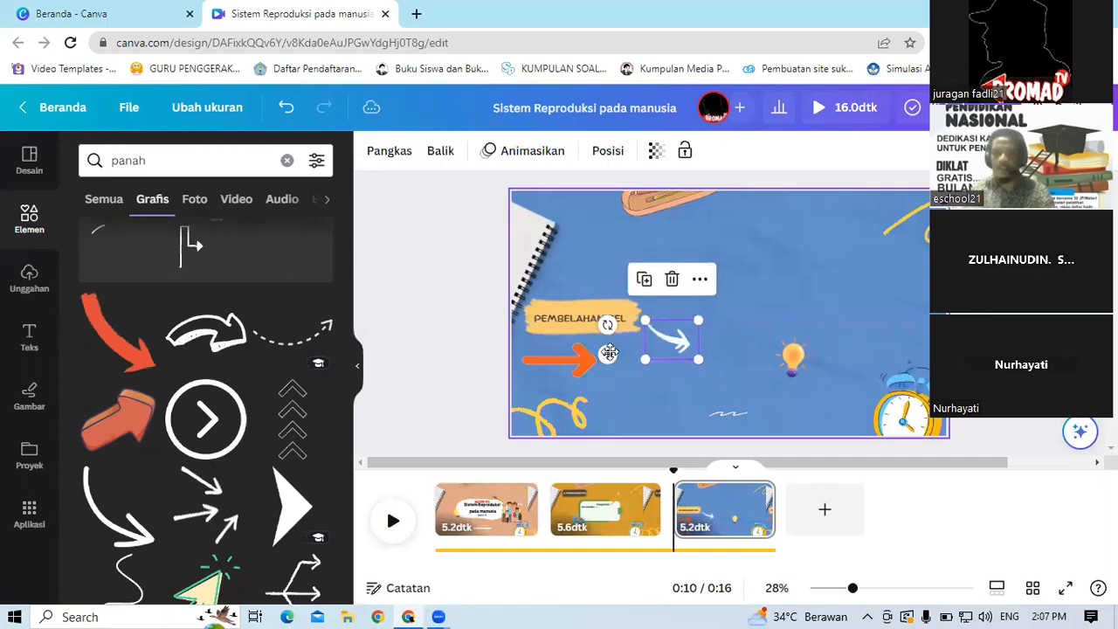
Step: Reposition and rotate the white arrows near the label, then delete one of them
{"action": "left_click_drag", "start_coordinate": [617, 314], "coordinate": [648, 330]}
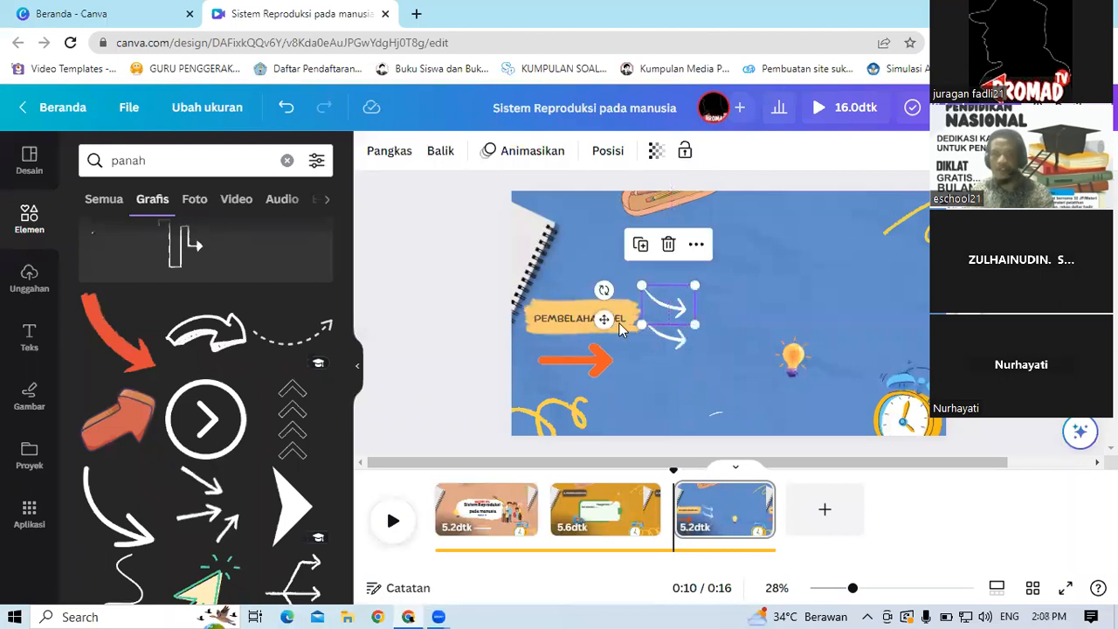
{"action": "left_click_drag", "start_coordinate": [652, 265], "coordinate": [647, 305]}
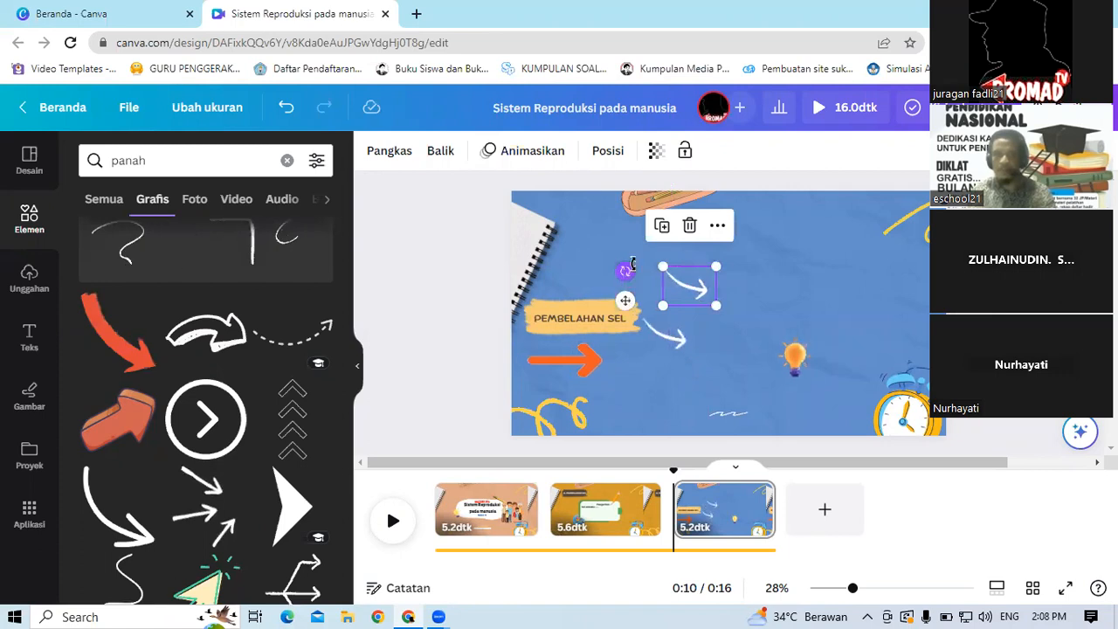
{"action": "mouse_move", "coordinate": [730, 301]}
{"action": "left_mouse_down"}
{"action": "mouse_move", "coordinate": [649, 294]}
{"action": "mouse_move", "coordinate": [637, 318]}
{"action": "left_mouse_up"}
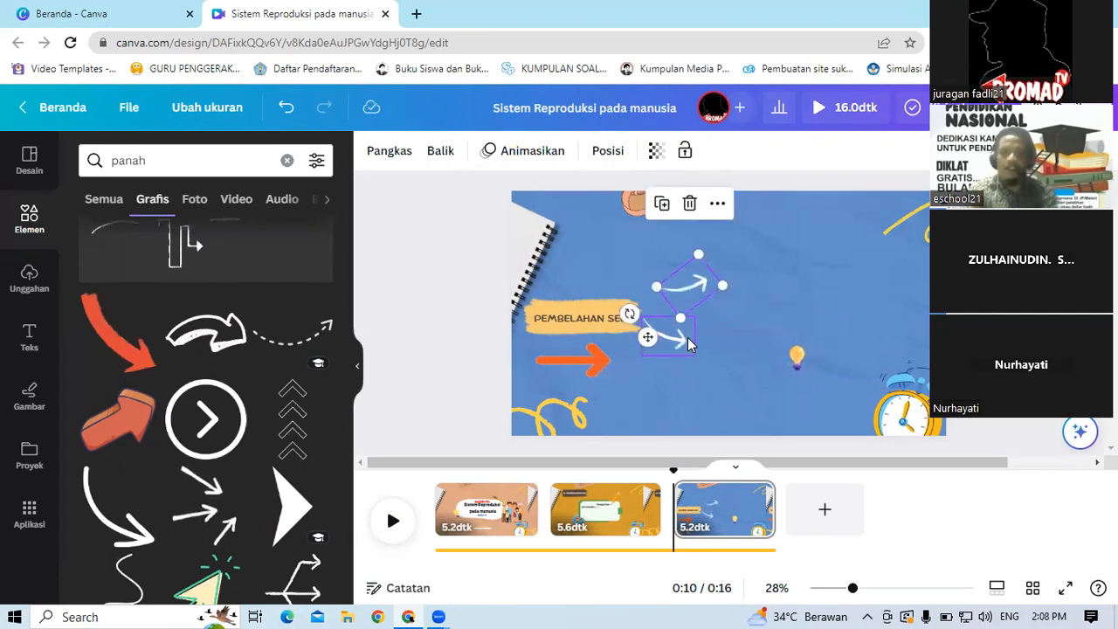
{"action": "key", "text": "Delete"}
{"action": "left_click", "coordinate": [675, 345]}
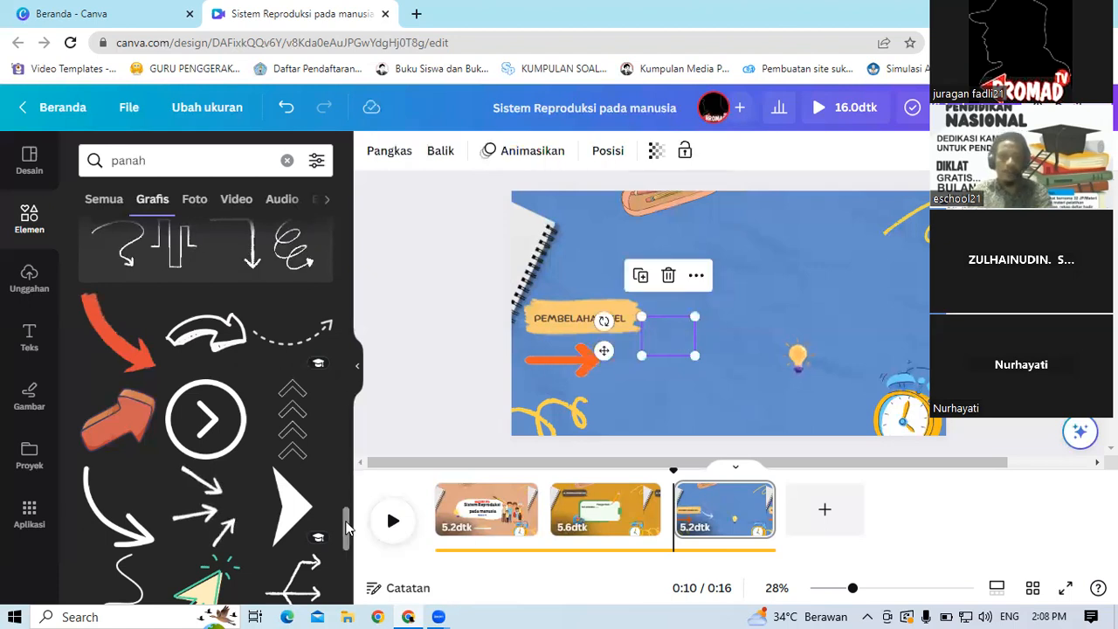
Step: Delete the remaining white arrow beside the label
{"action": "scroll", "coordinate": [346, 425], "scroll_direction": "up", "scroll_amount": 3}
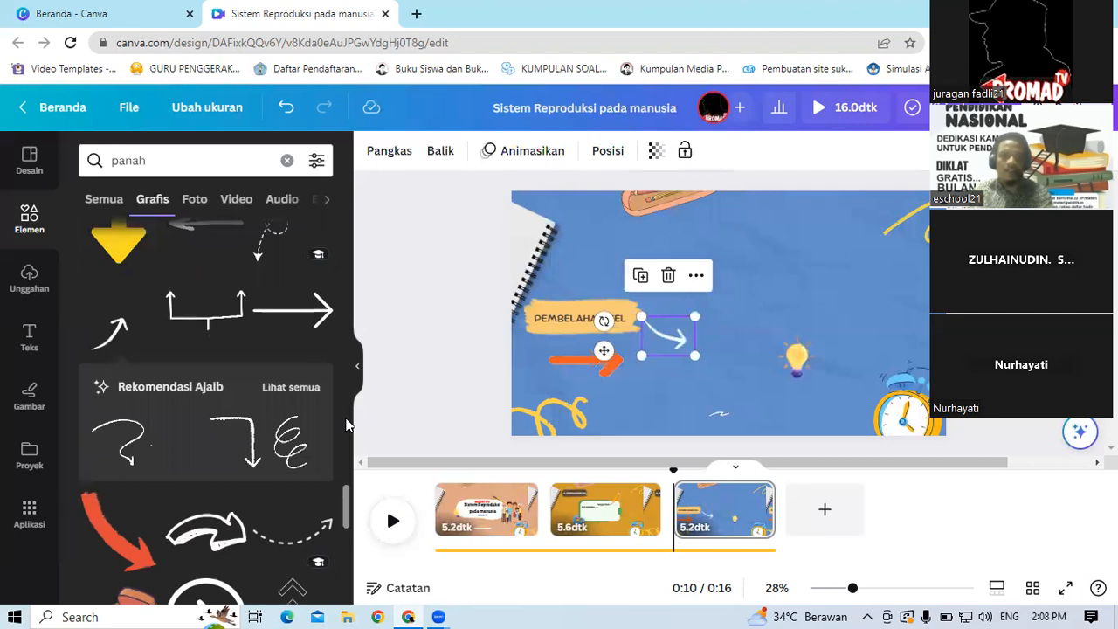
{"action": "scroll", "coordinate": [346, 423], "scroll_direction": "up", "scroll_amount": 5}
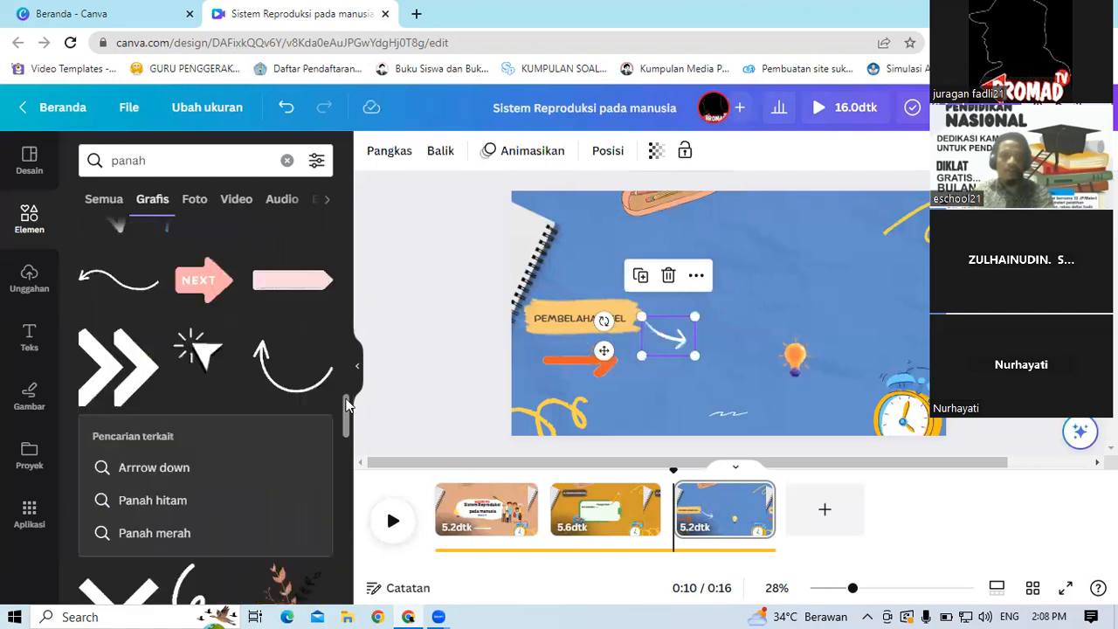
{"action": "scroll", "coordinate": [346, 393], "scroll_direction": "up", "scroll_amount": 3}
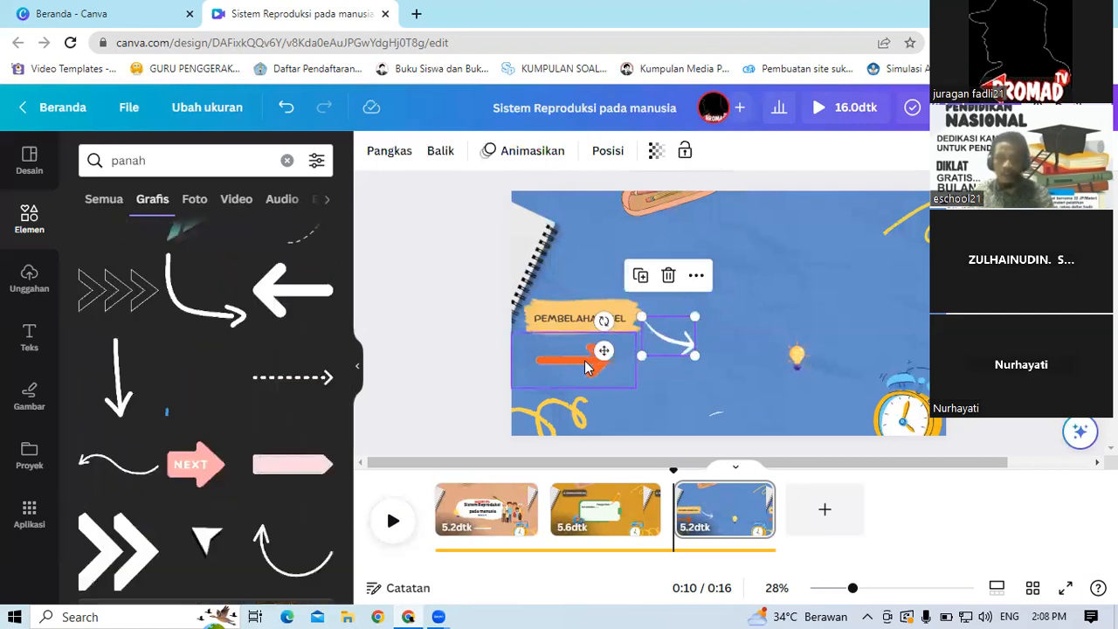
{"action": "left_click", "coordinate": [585, 367]}
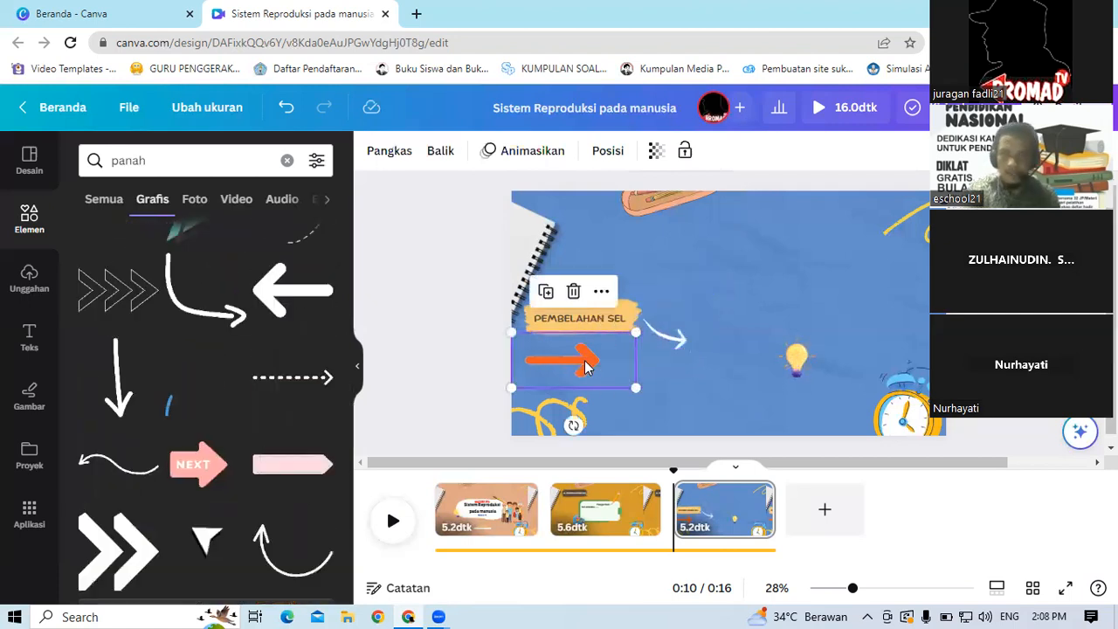
{"action": "left_click", "coordinate": [667, 342]}
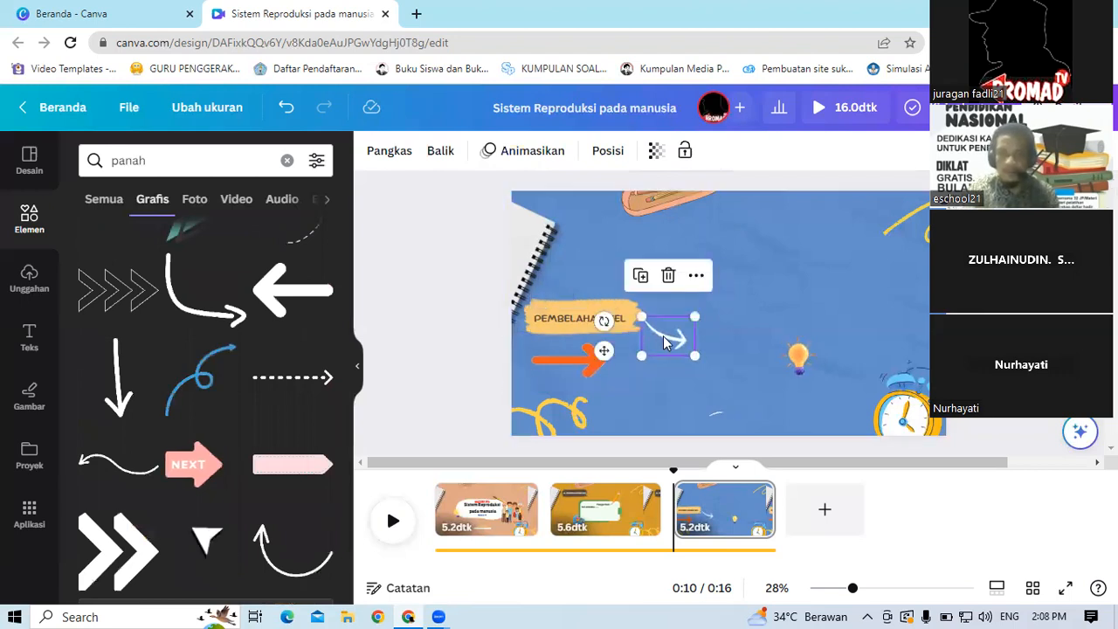
{"action": "key", "text": "Delete"}
Step: Move the orange arrow to the right of the PEMBELAHAN SEL label, tilt it downward and shrink it
{"action": "left_click", "coordinate": [593, 364]}
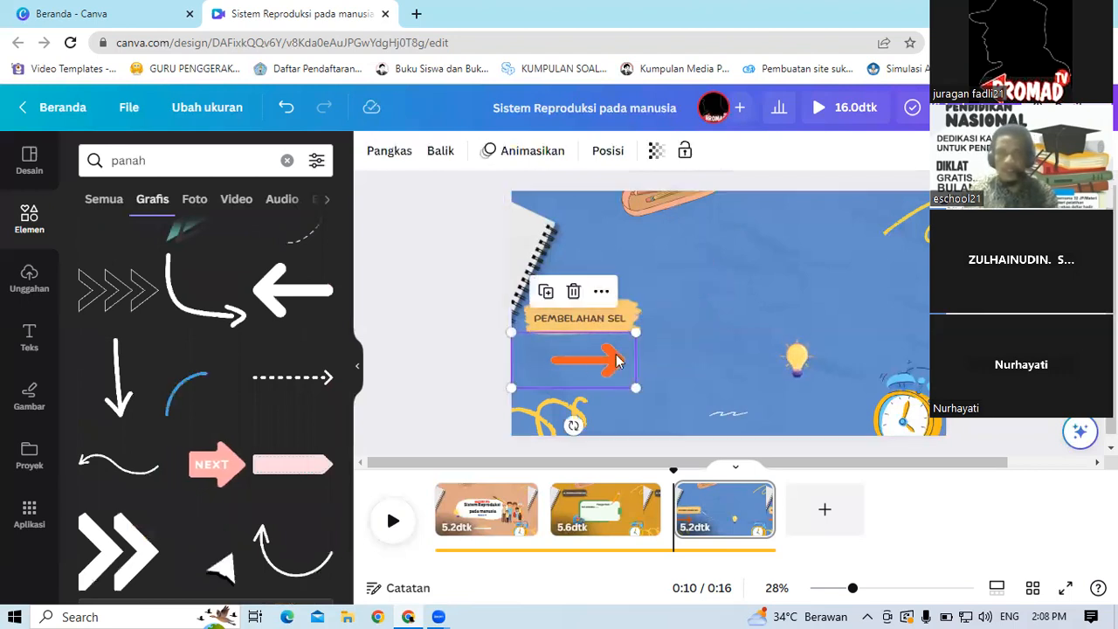
{"action": "left_click_drag", "start_coordinate": [685, 317], "coordinate": [691, 330]}
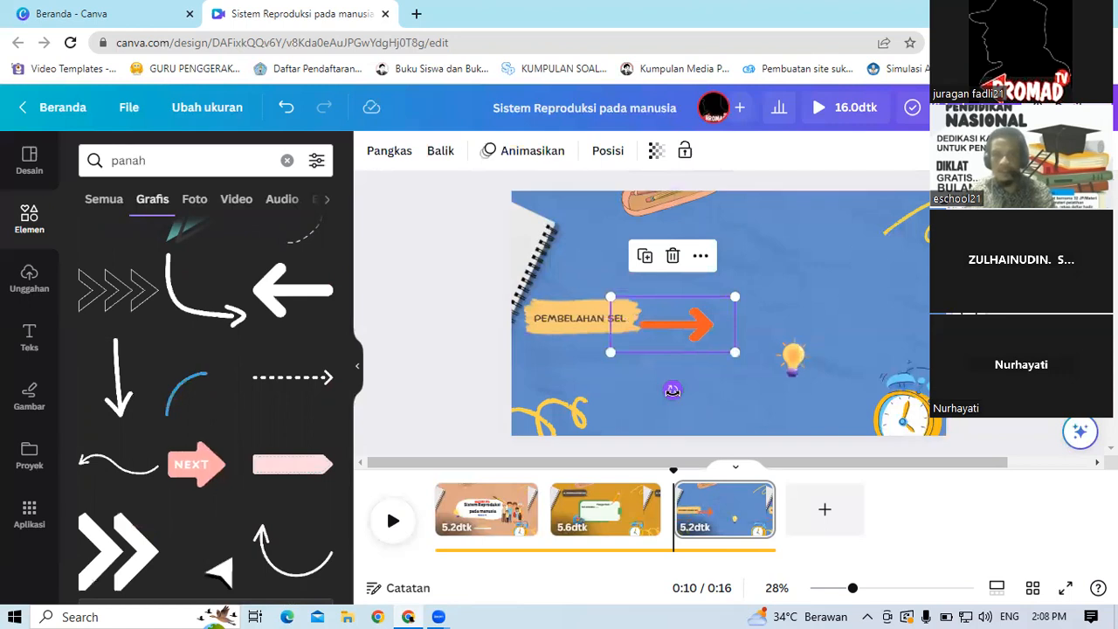
{"action": "mouse_move", "coordinate": [658, 402]}
{"action": "left_mouse_down"}
{"action": "mouse_move", "coordinate": [652, 413]}
{"action": "mouse_move", "coordinate": [639, 406]}
{"action": "left_mouse_up"}
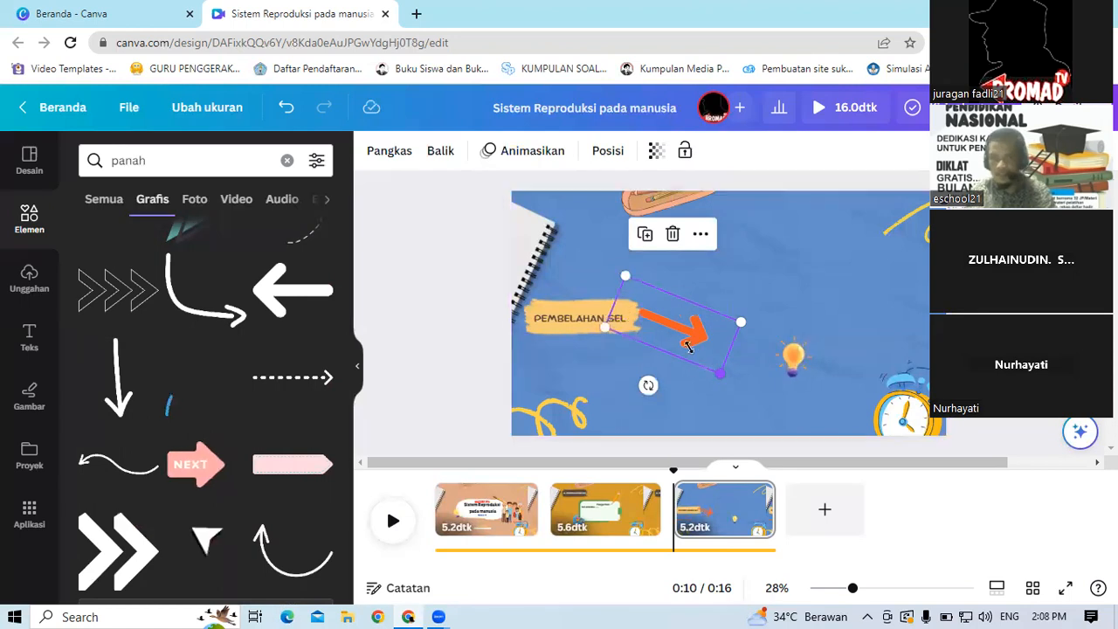
{"action": "left_click_drag", "start_coordinate": [675, 339], "coordinate": [654, 376]}
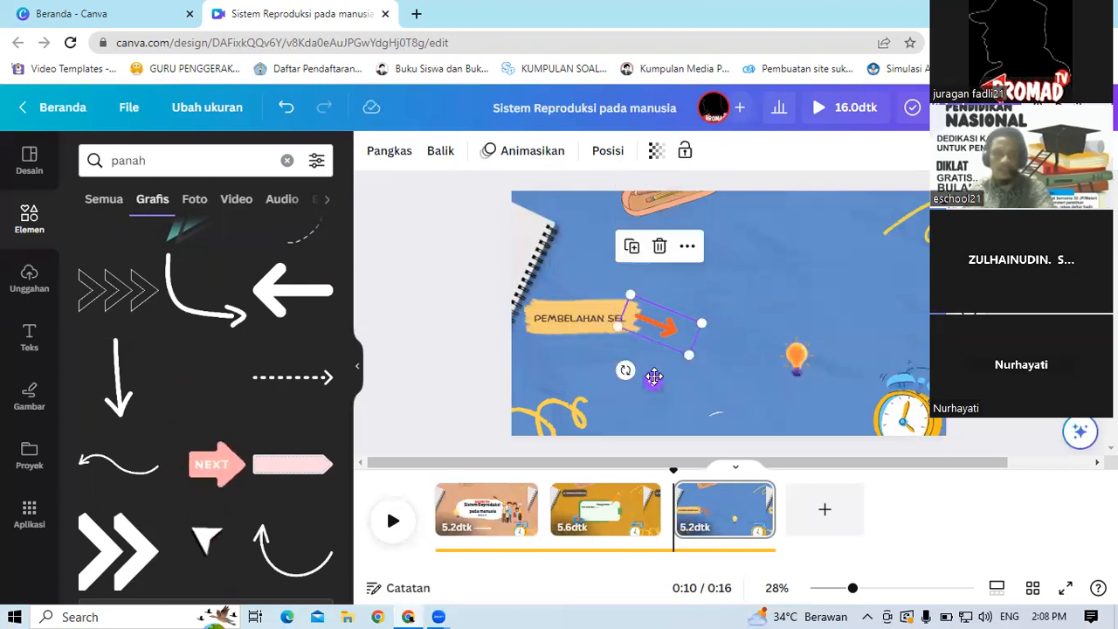
Step: Duplicate the orange arrow and angle the copy upward just above the original
{"action": "key", "text": "ctrl+d"}
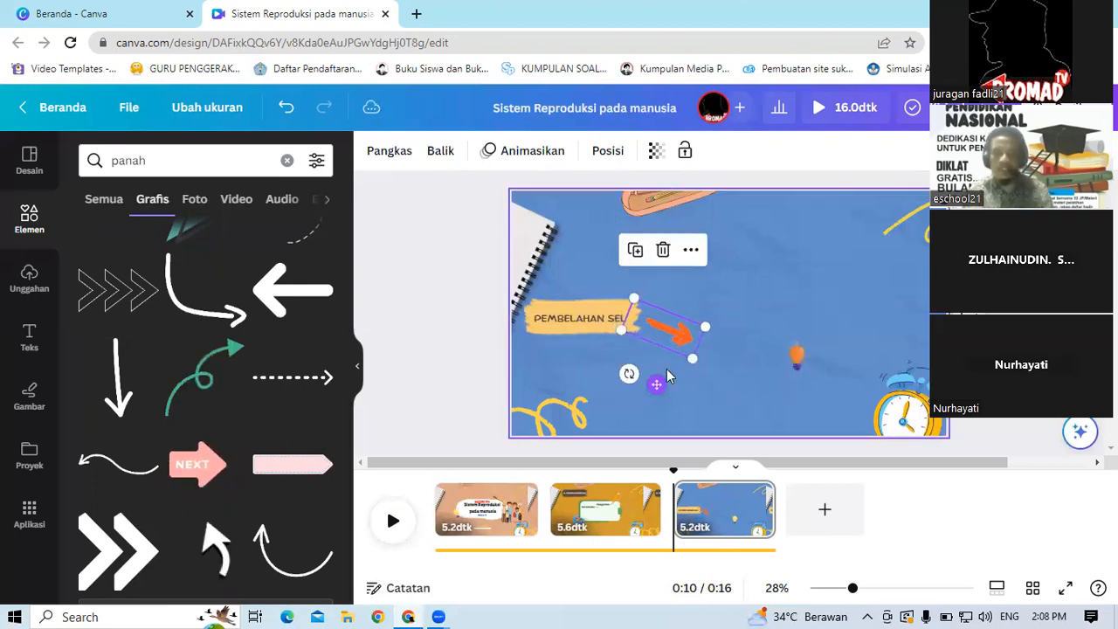
{"action": "left_click_drag", "start_coordinate": [666, 333], "coordinate": [682, 299]}
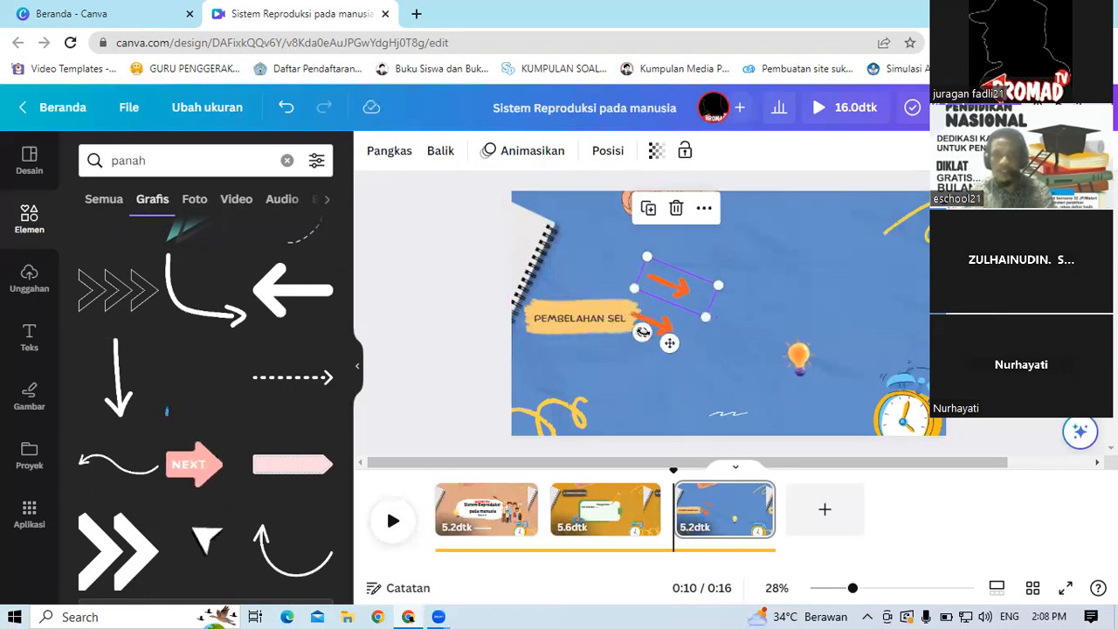
{"action": "left_click_drag", "start_coordinate": [642, 332], "coordinate": [685, 344]}
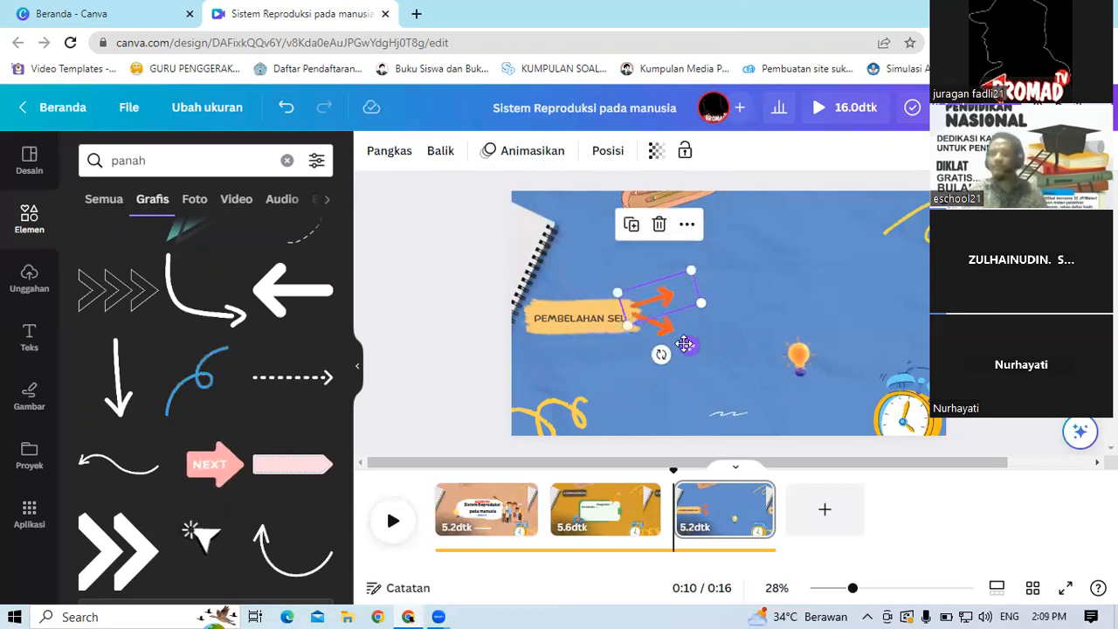
Step: Search elements for kotak teks, add the grey banner shape, and resize it beside the upper orange arrow
{"action": "left_click", "coordinate": [26, 234]}
{"action": "left_click", "coordinate": [153, 161]}
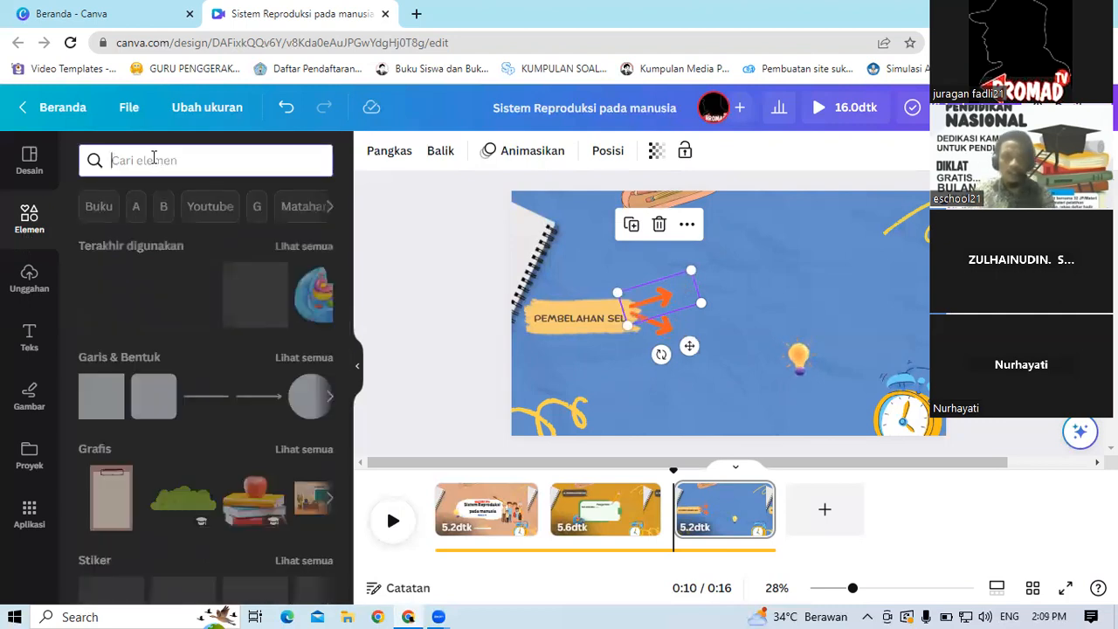
{"action": "type", "text": "kot"}
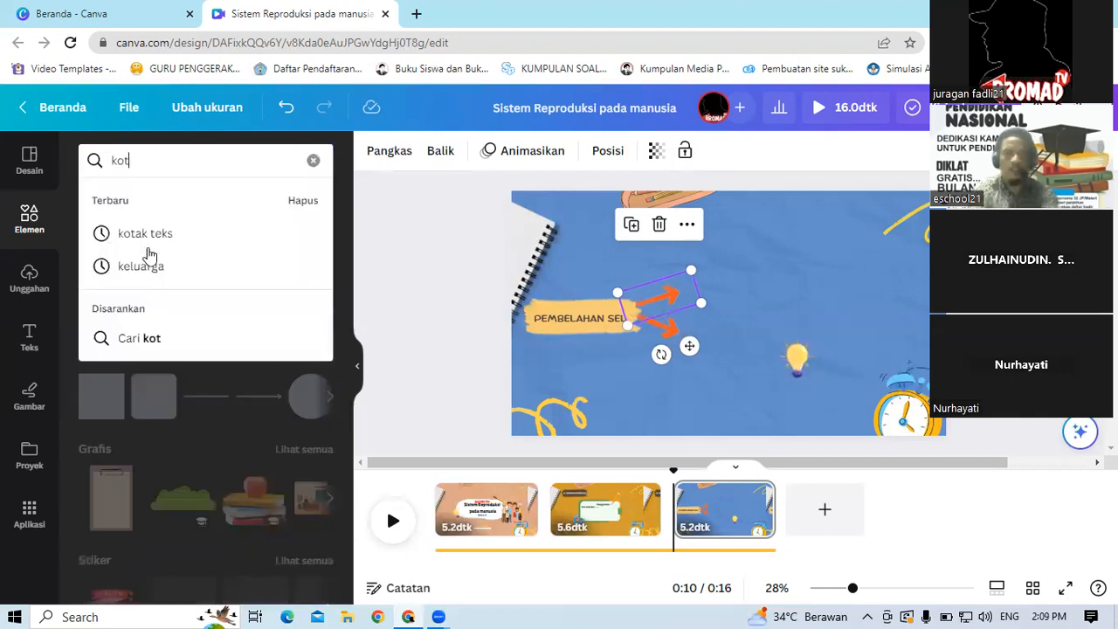
{"action": "type", "text": "ak"}
{"action": "left_click", "coordinate": [133, 236]}
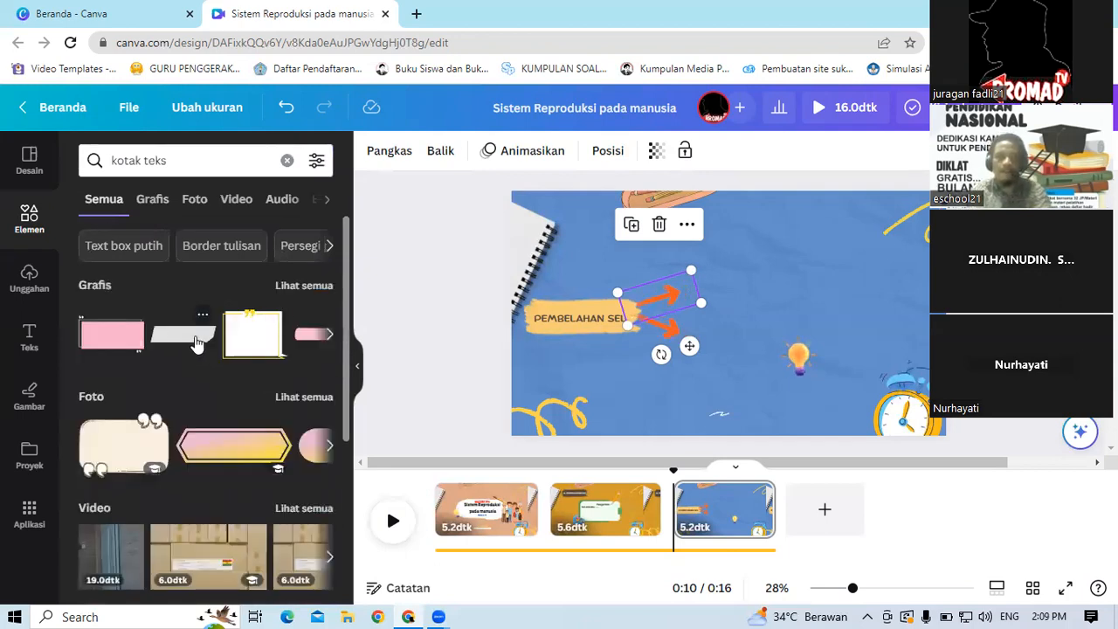
{"action": "left_click", "coordinate": [198, 341]}
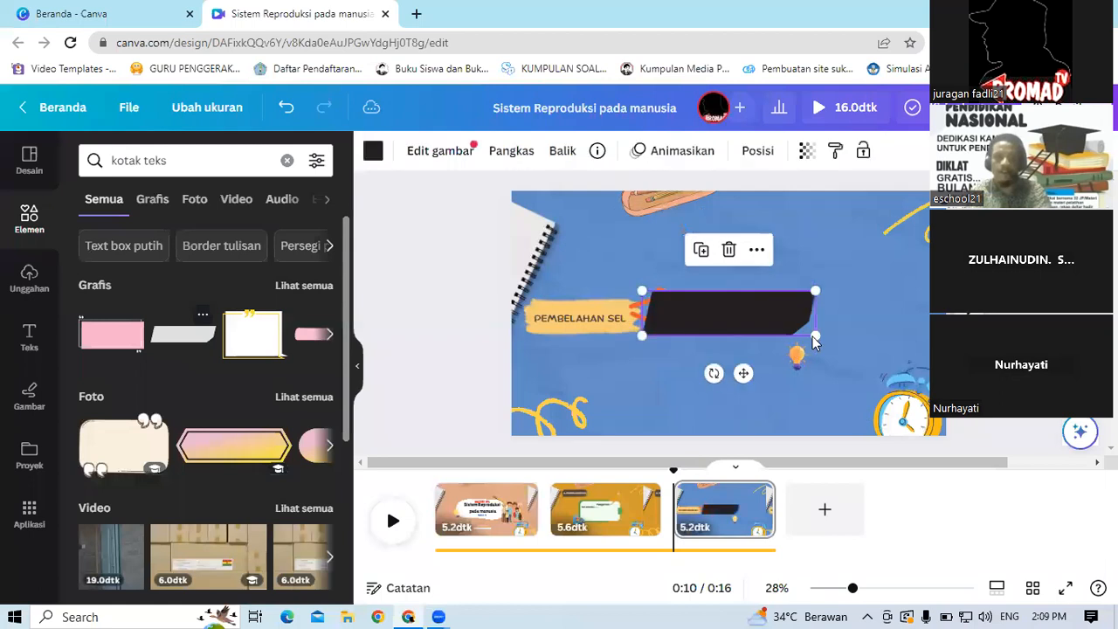
{"action": "left_click_drag", "start_coordinate": [749, 323], "coordinate": [710, 313]}
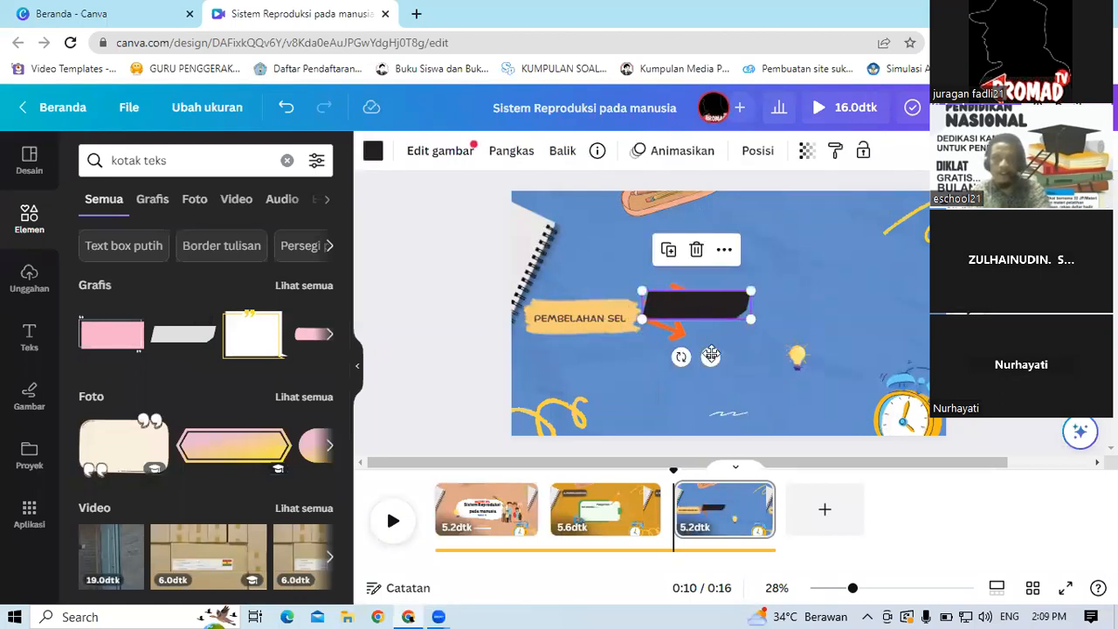
{"action": "left_click_drag", "start_coordinate": [781, 332], "coordinate": [761, 345]}
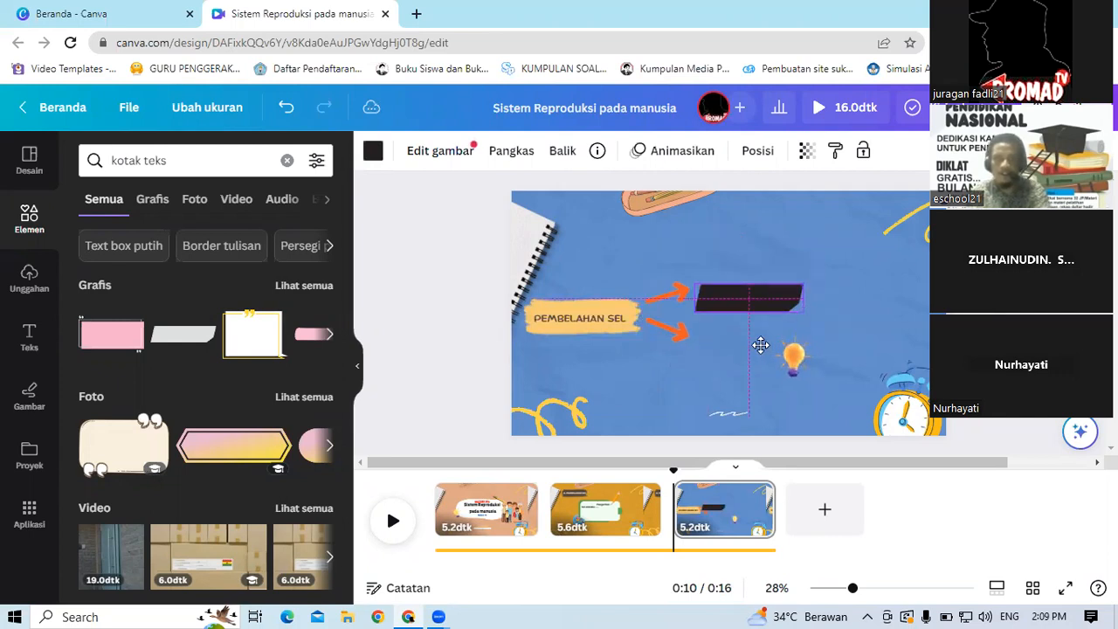
Step: Change the grey banner's colour to the pale mint swatch
{"action": "left_click", "coordinate": [373, 155]}
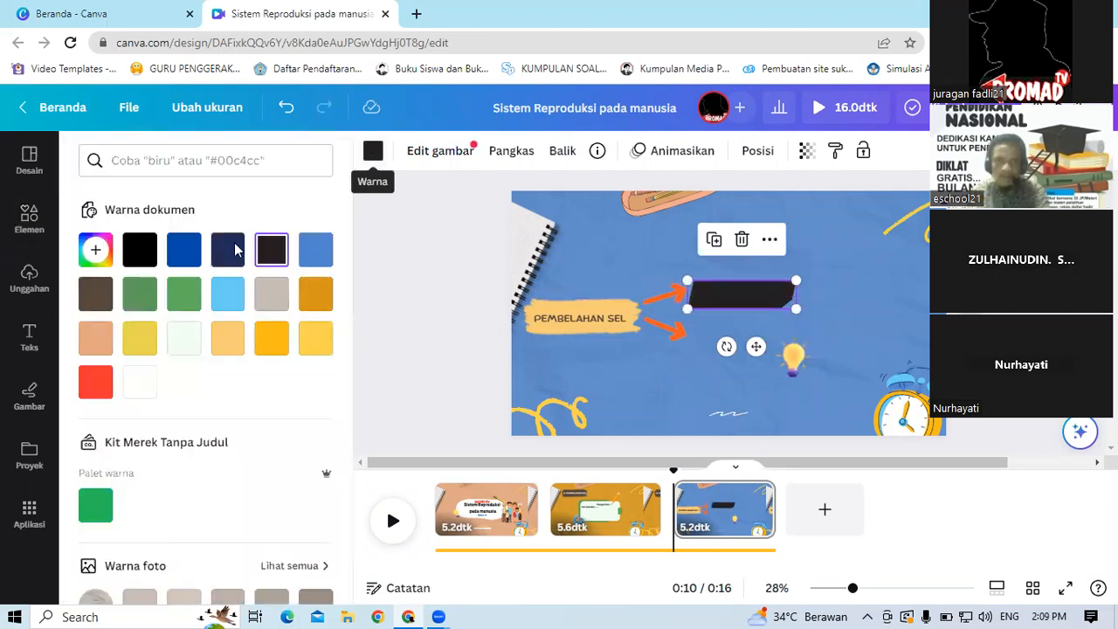
{"action": "left_click", "coordinate": [187, 346]}
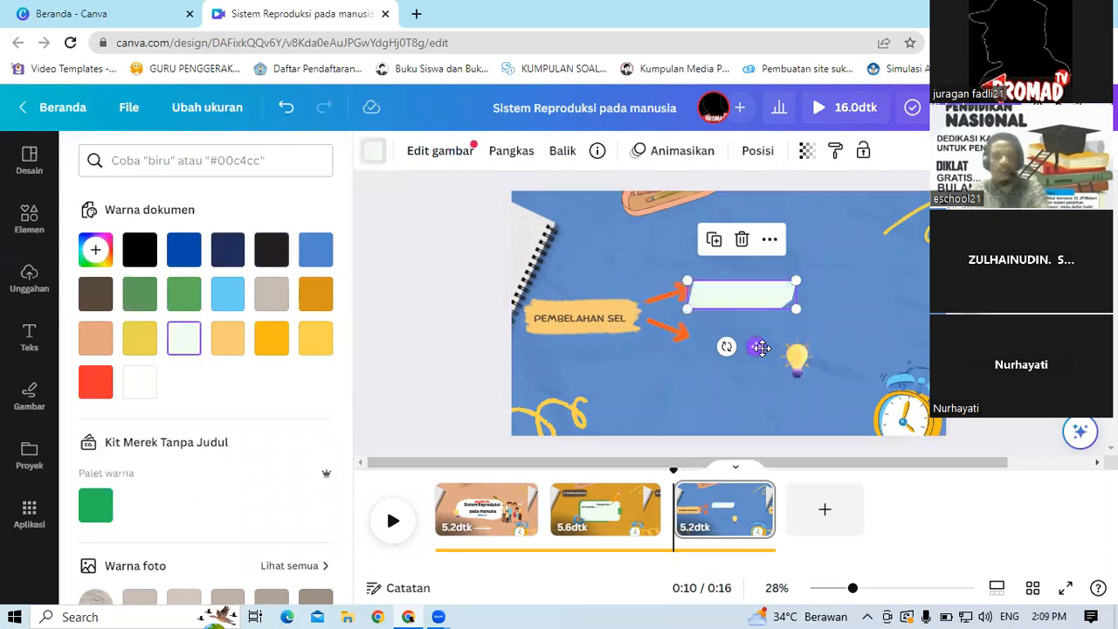
Step: Duplicate the banner and move the copy beside the lower orange arrow
{"action": "left_click", "coordinate": [716, 240]}
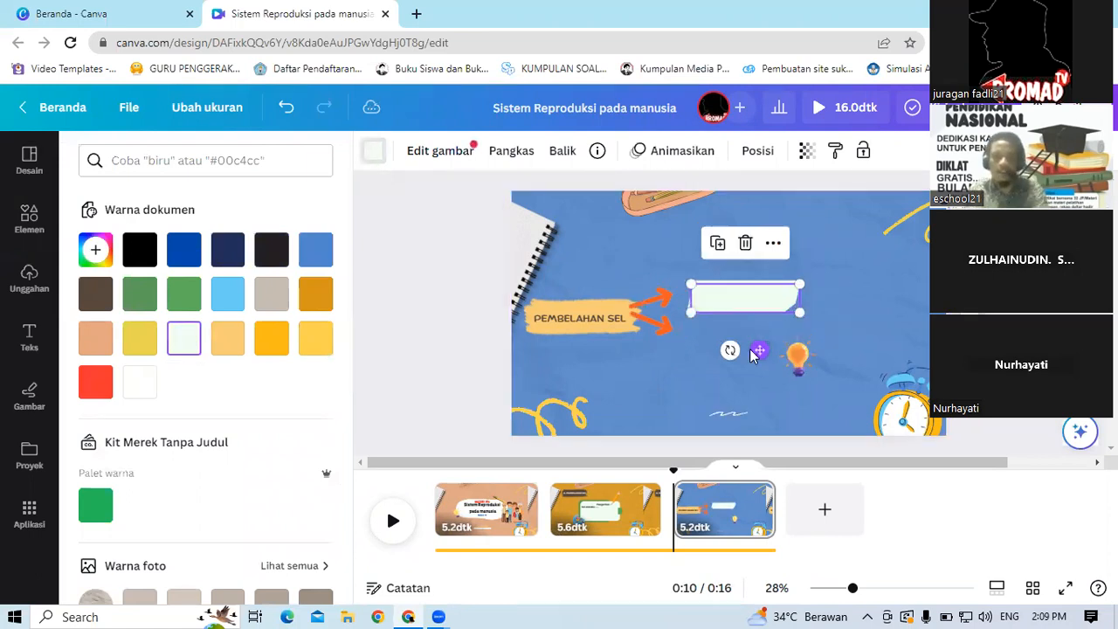
{"action": "left_click_drag", "start_coordinate": [758, 349], "coordinate": [754, 385]}
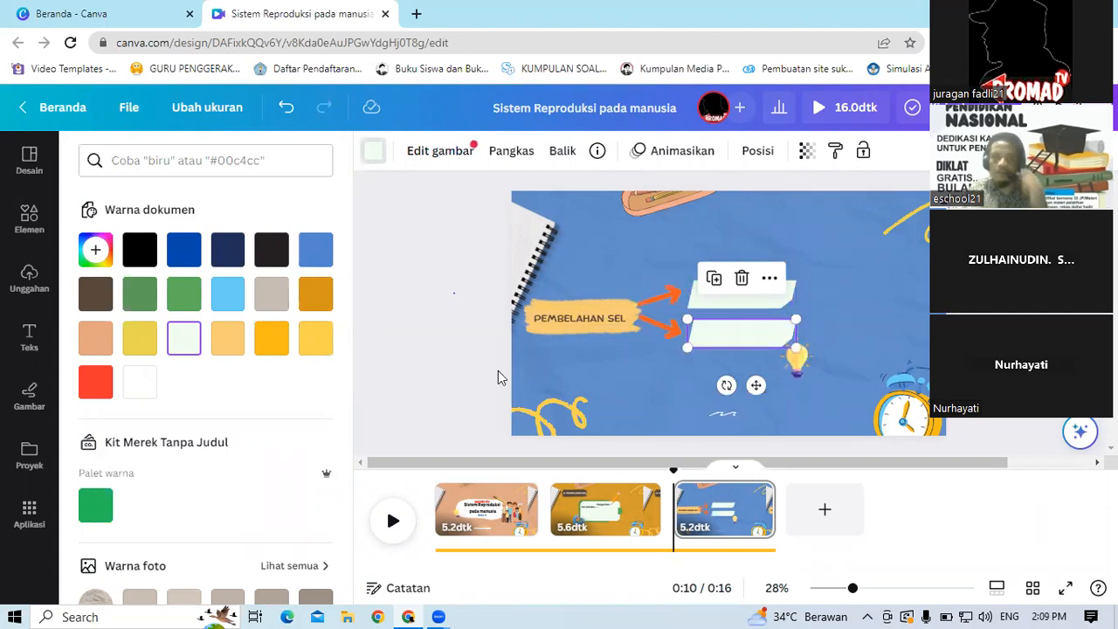
Step: Add a body text box onto the upper banner and set its font size to 28
{"action": "left_click", "coordinate": [26, 342]}
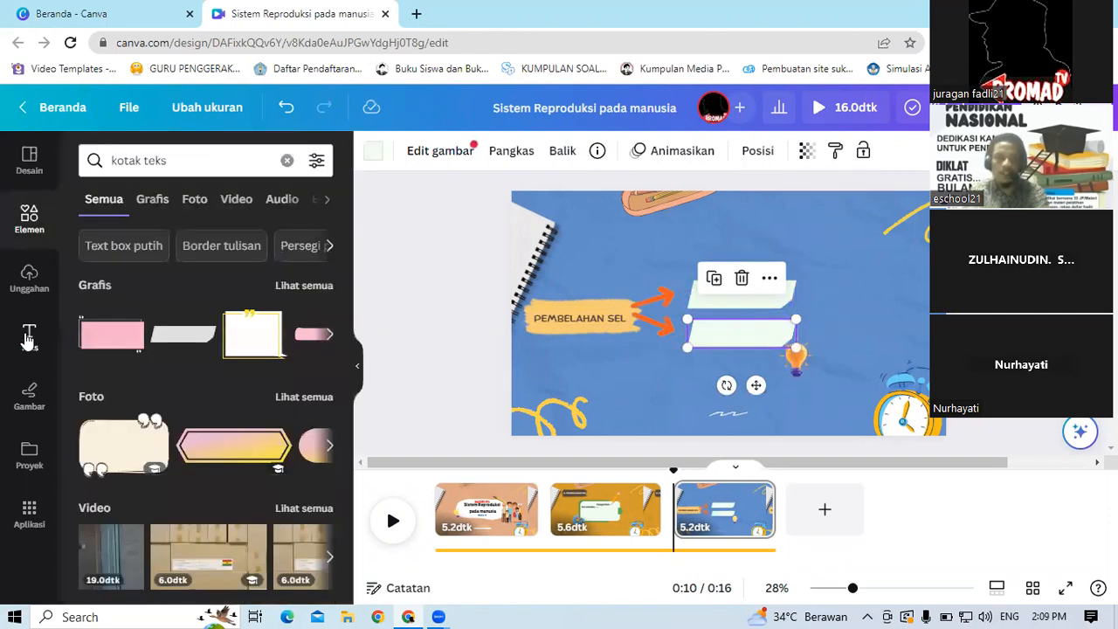
{"action": "left_click", "coordinate": [26, 342]}
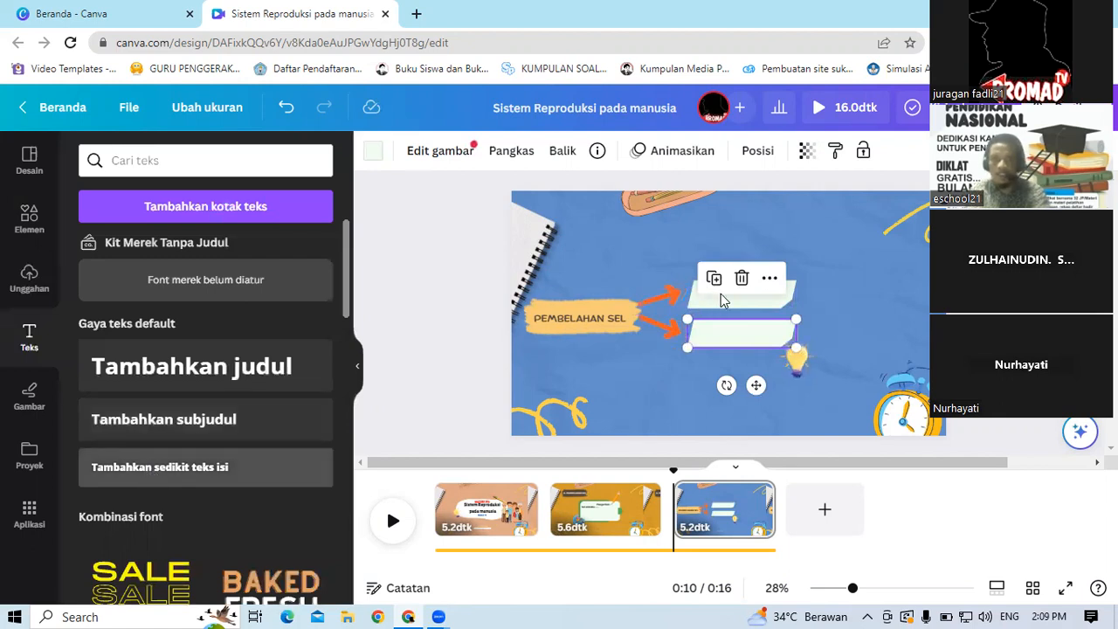
{"action": "left_click_drag", "start_coordinate": [725, 358], "coordinate": [727, 360]}
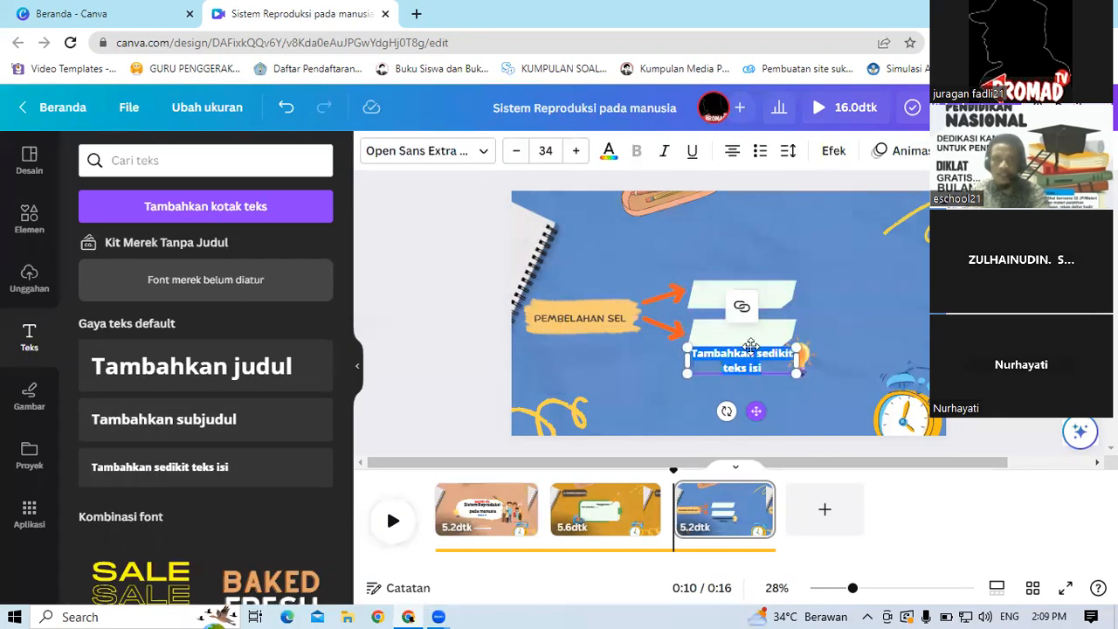
{"action": "left_click_drag", "start_coordinate": [756, 411], "coordinate": [761, 343]}
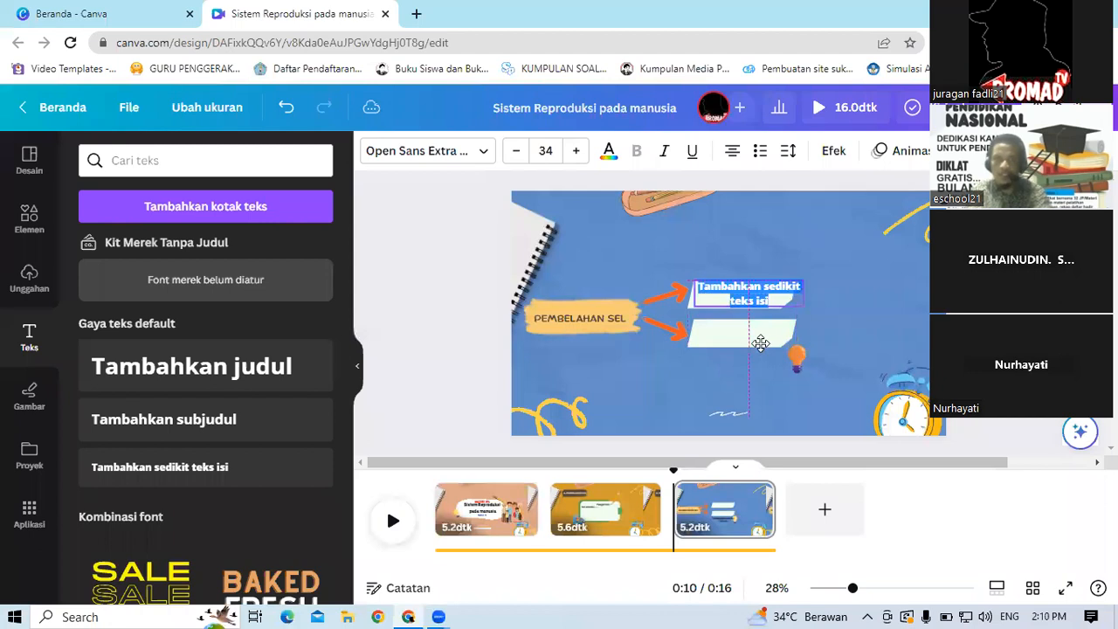
{"action": "left_click", "coordinate": [545, 150]}
{"action": "type", "text": "28"}
{"action": "key", "text": "Return"}
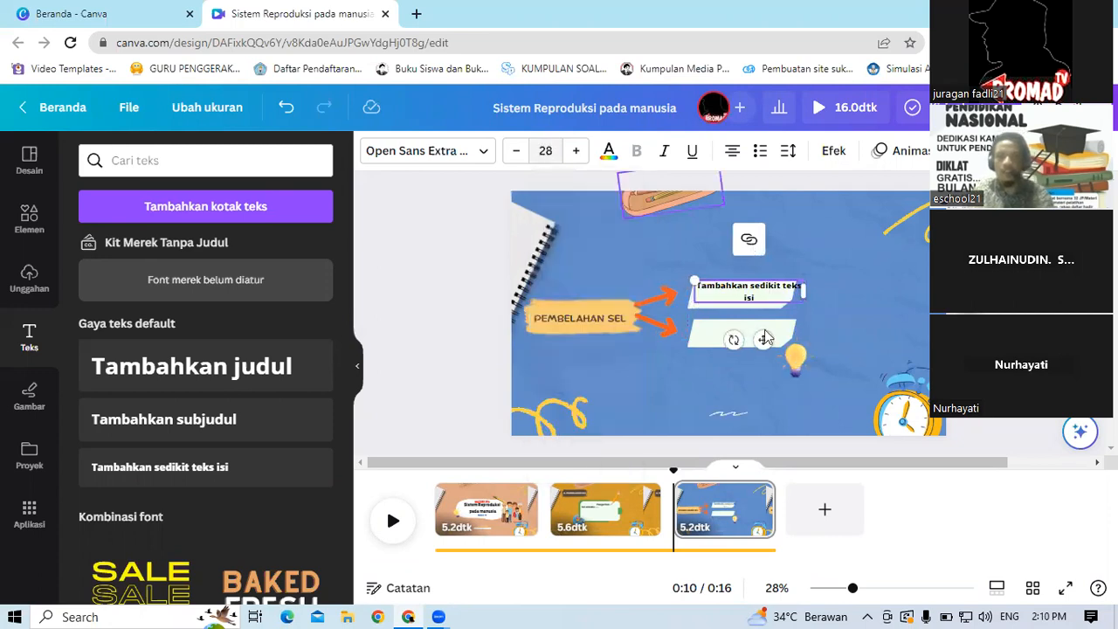
Step: Try to duplicate the text box on the upper banner
{"action": "left_click_drag", "start_coordinate": [762, 339], "coordinate": [757, 345]}
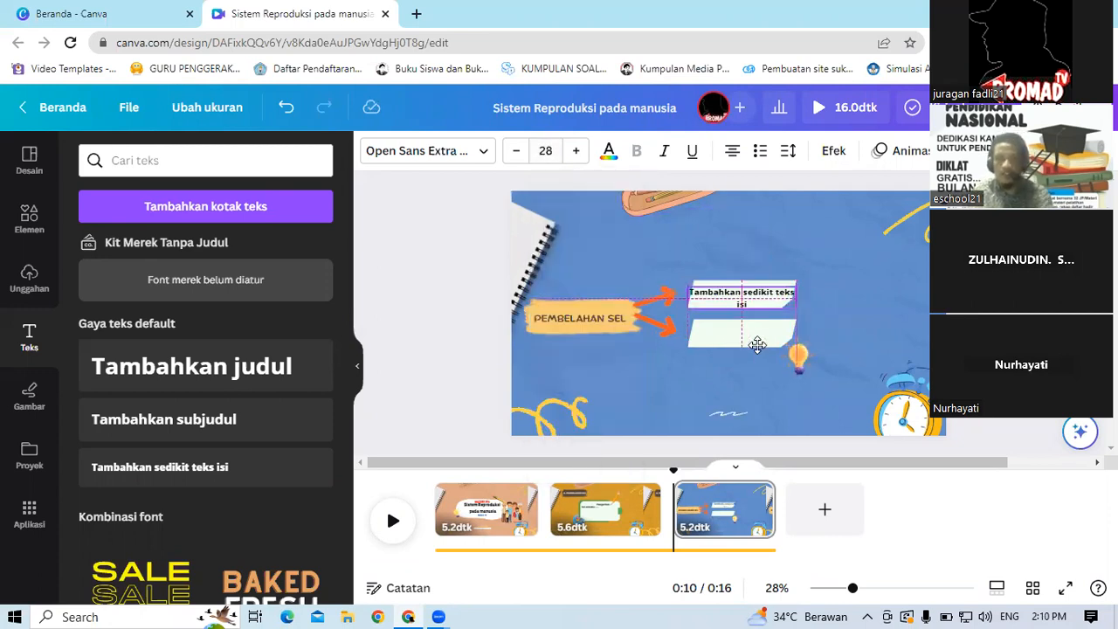
{"action": "left_click", "coordinate": [774, 294]}
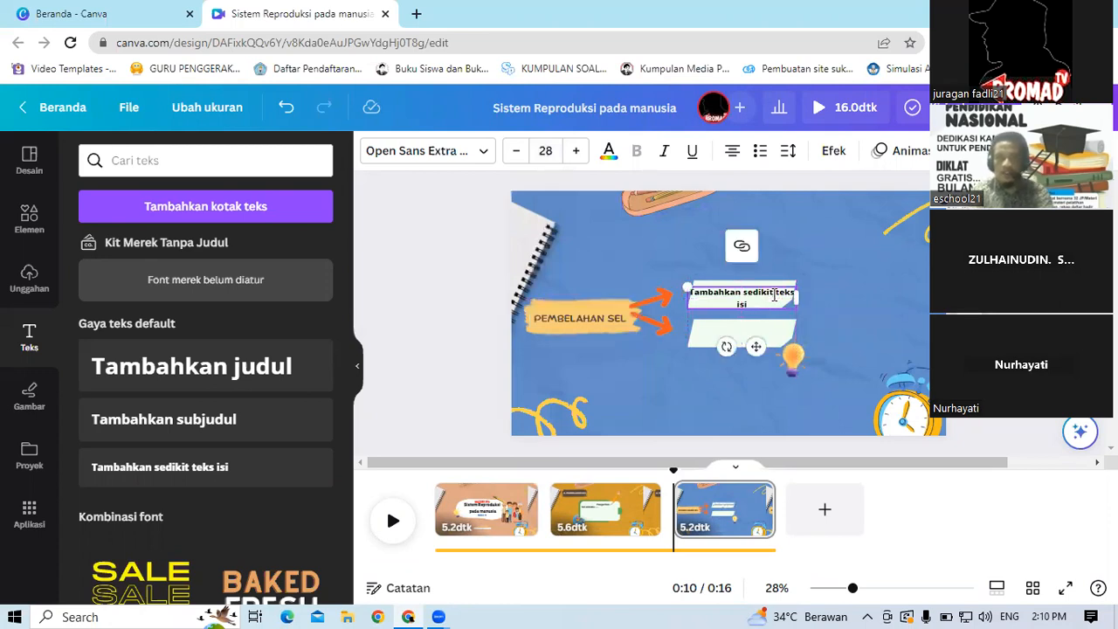
{"action": "key", "text": "Return"}
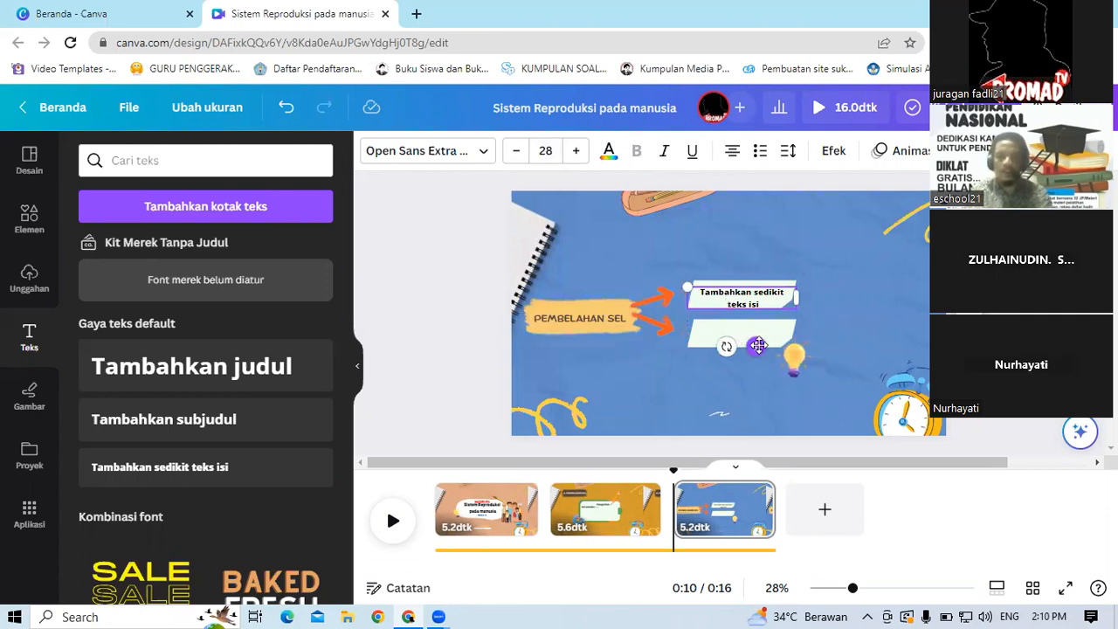
{"action": "left_click_drag", "start_coordinate": [758, 368], "coordinate": [759, 374]}
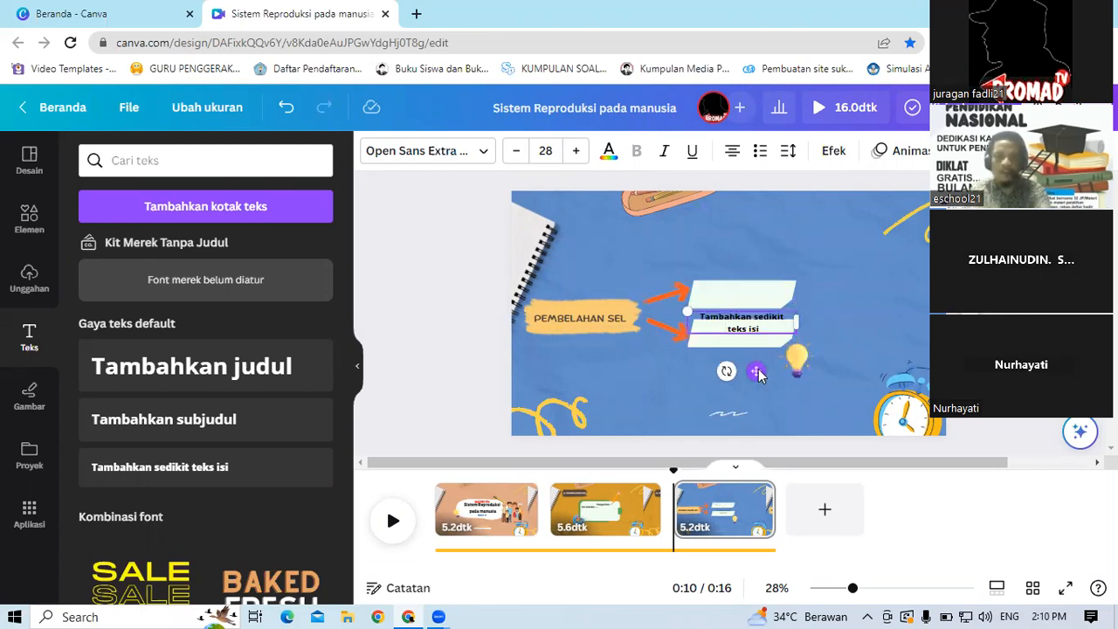
{"action": "key", "text": "ctrl+z"}
{"action": "key", "text": "ctrl+d"}
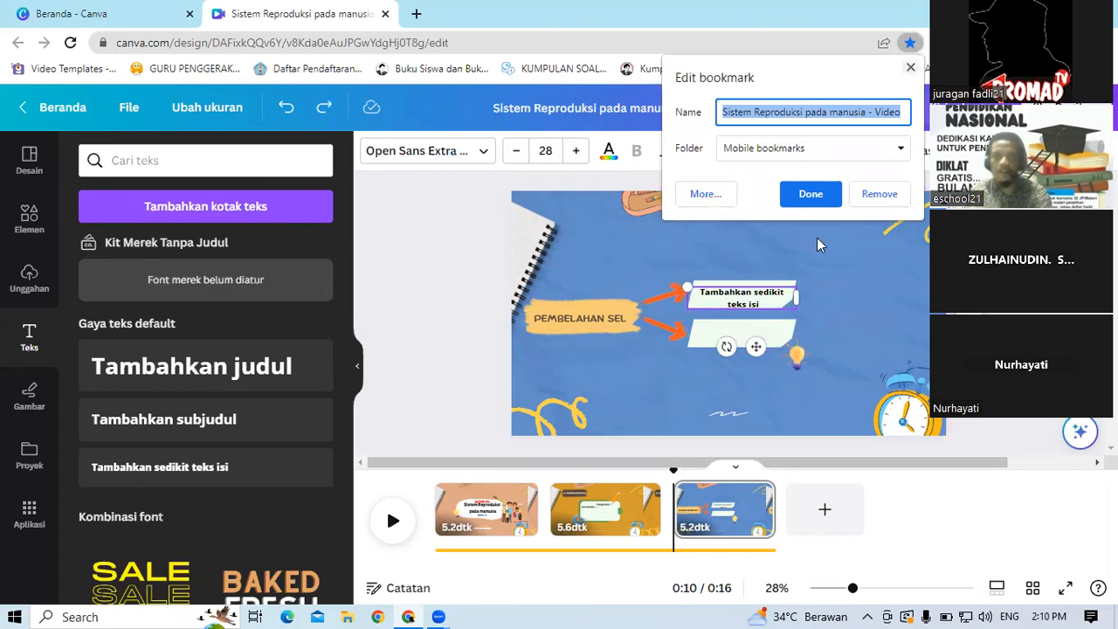
{"action": "left_click", "coordinate": [744, 281]}
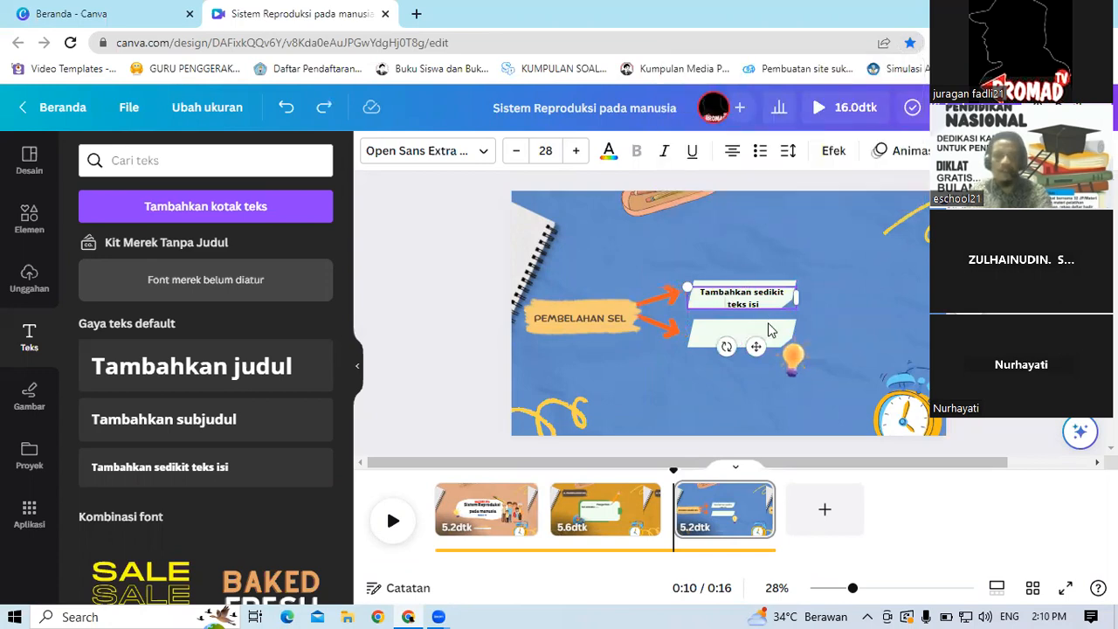
{"action": "key", "text": "ctrl+d"}
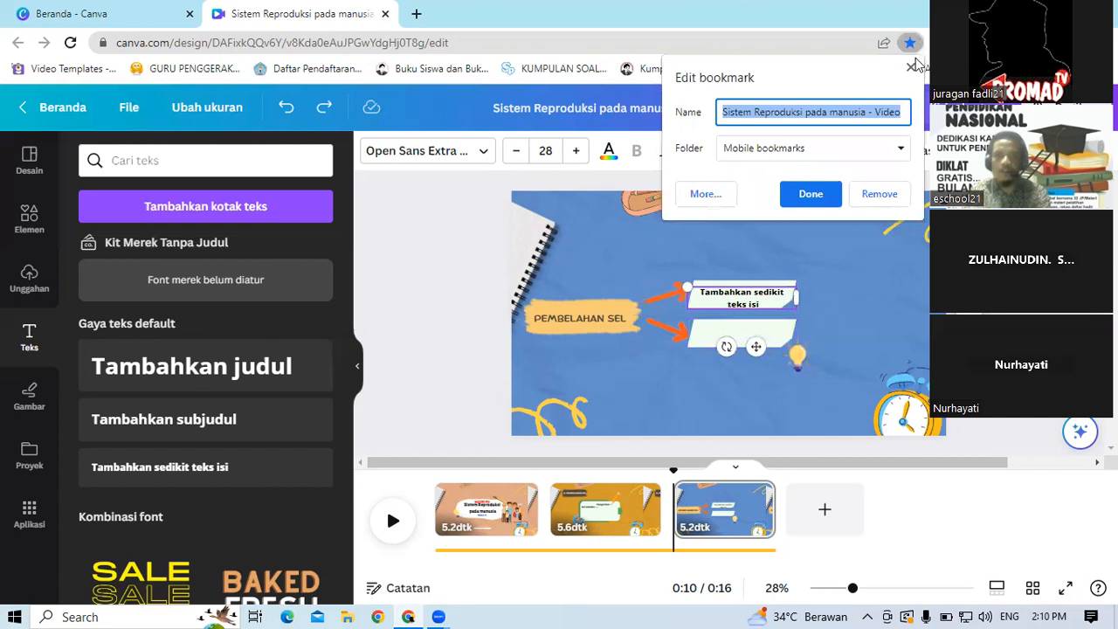
{"action": "left_click", "coordinate": [732, 311]}
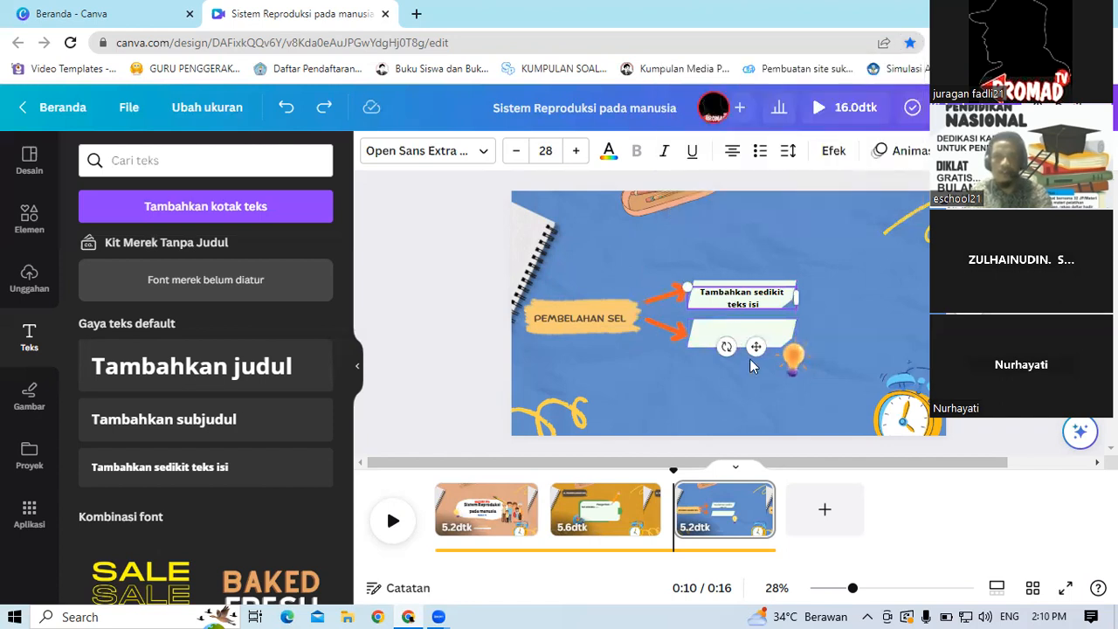
Step: Move the text box down onto the lower banner
{"action": "left_click_drag", "start_coordinate": [757, 347], "coordinate": [795, 299]}
{"action": "key", "text": "ctrl+d"}
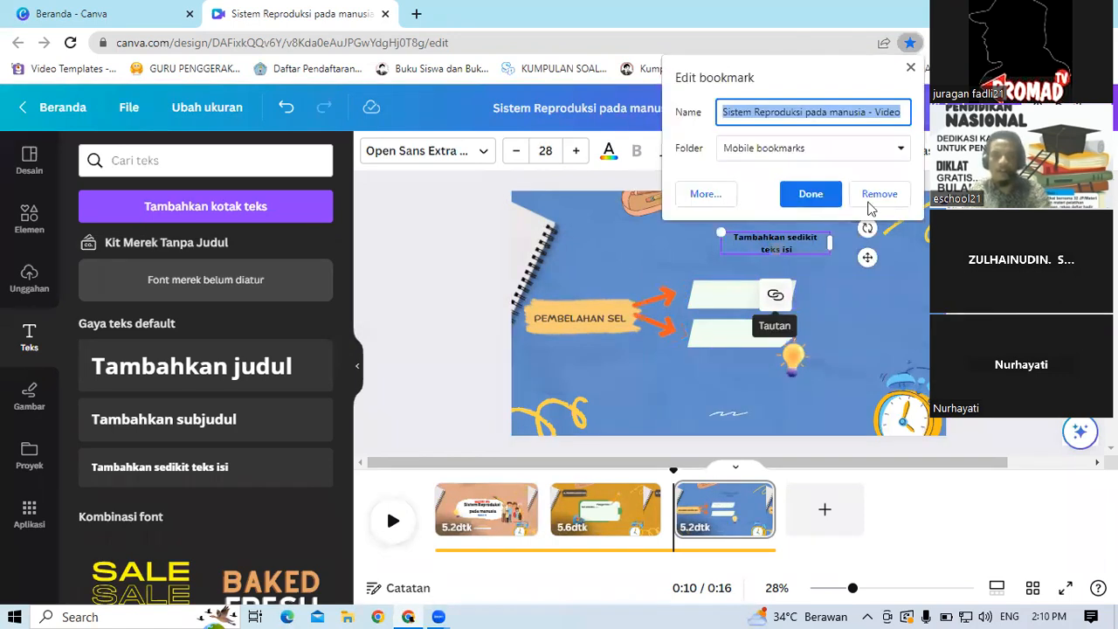
{"action": "left_click", "coordinate": [809, 193]}
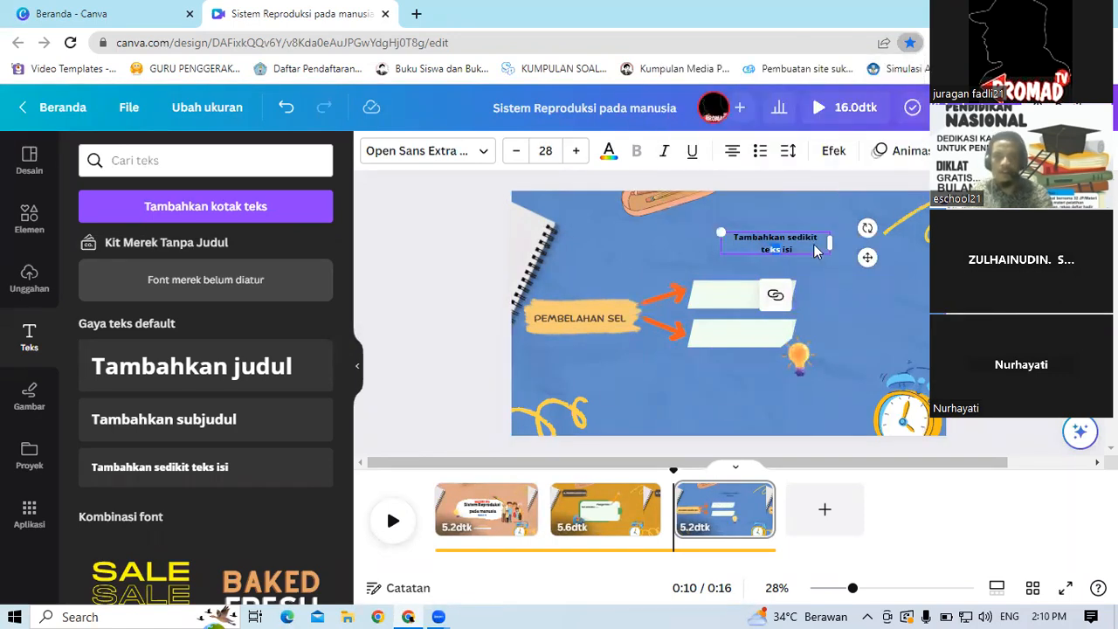
{"action": "left_click_drag", "start_coordinate": [808, 315], "coordinate": [829, 309]}
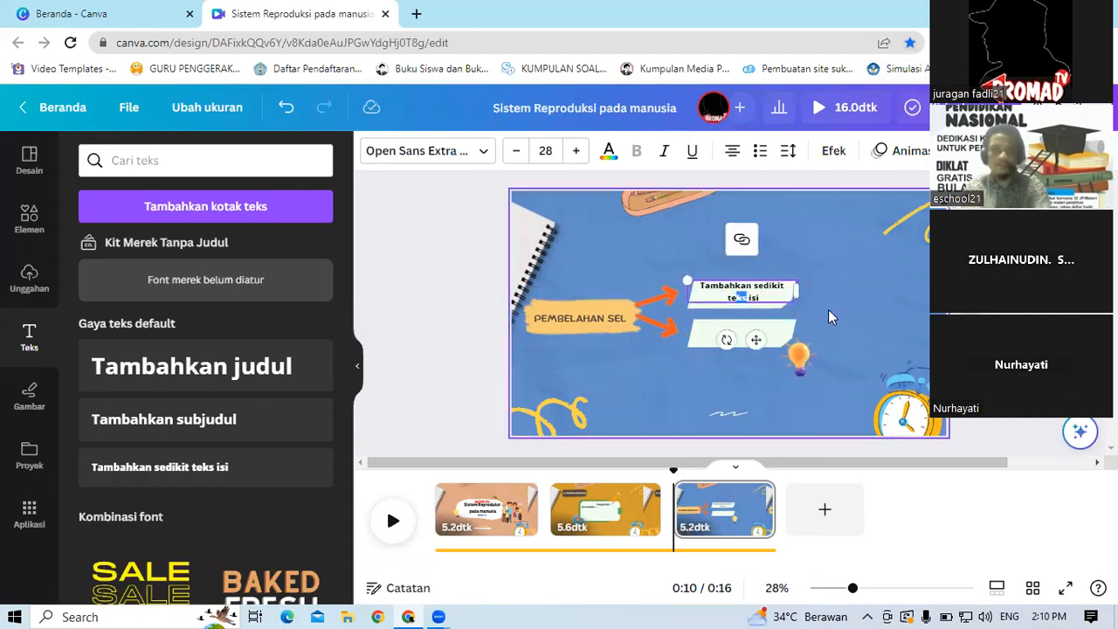
{"action": "left_click", "coordinate": [758, 341]}
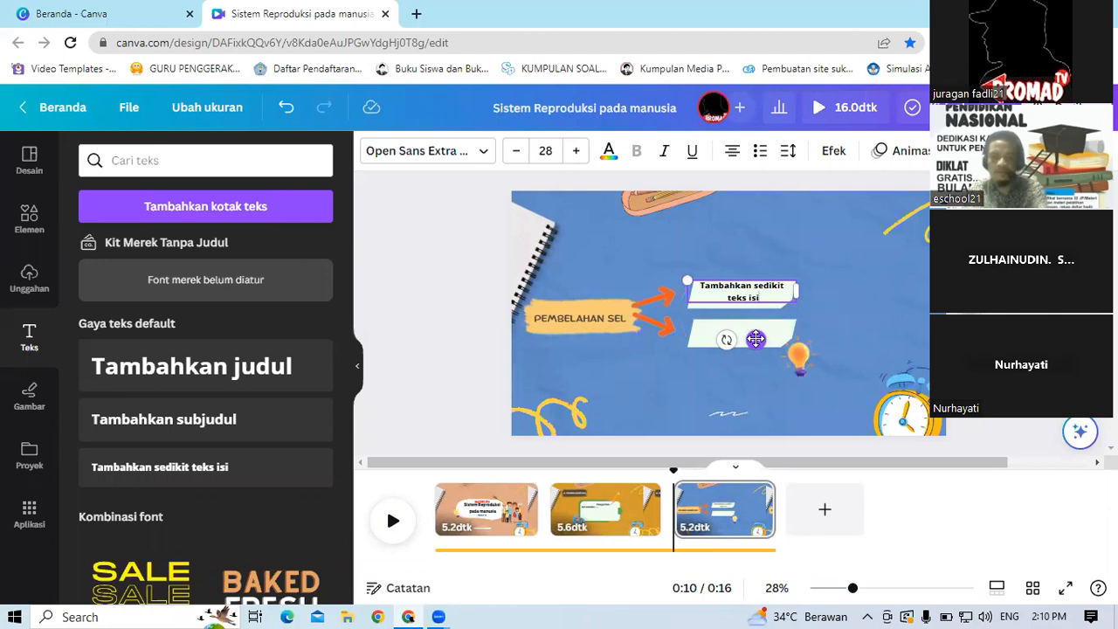
{"action": "left_click_drag", "start_coordinate": [757, 340], "coordinate": [763, 385]}
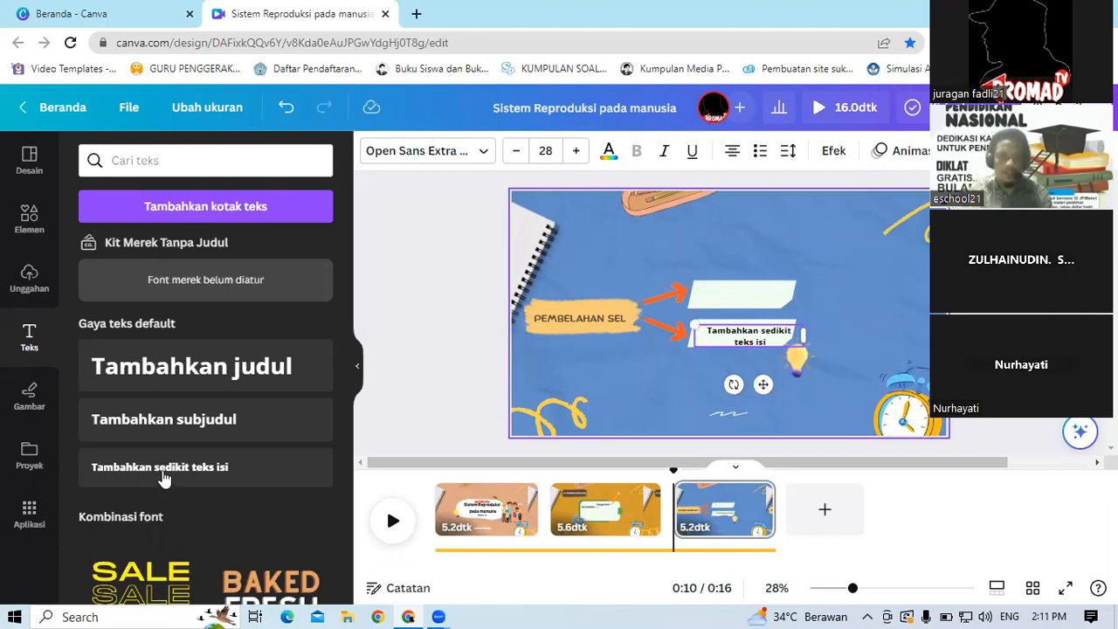
Step: Add another body text box onto the upper banner and set its font size to 28
{"action": "left_click_drag", "start_coordinate": [750, 415], "coordinate": [761, 400]}
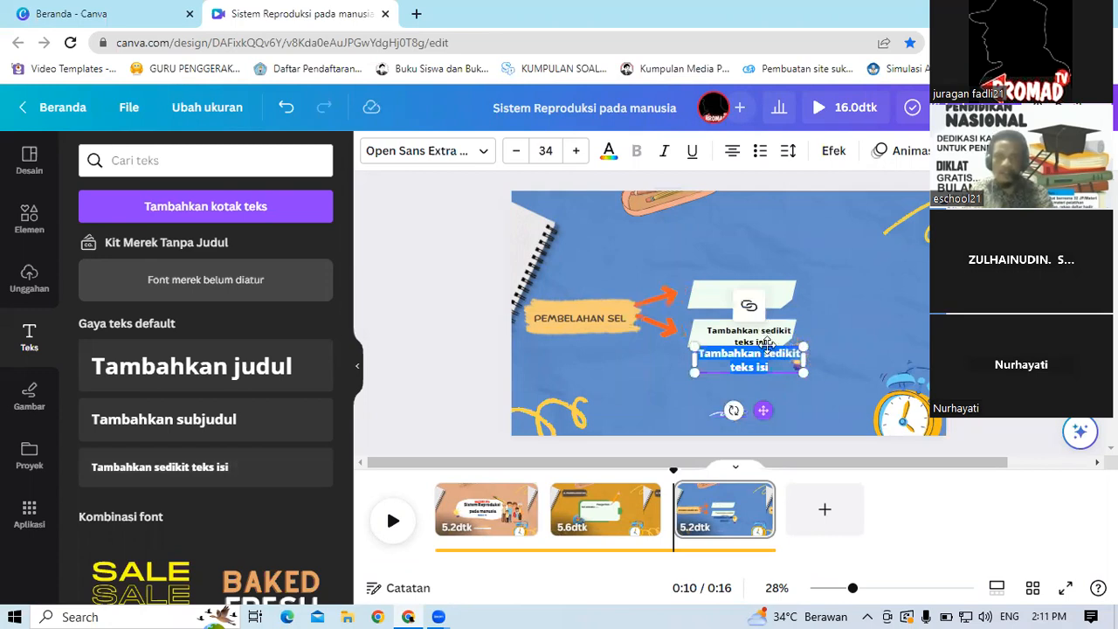
{"action": "left_click_drag", "start_coordinate": [766, 345], "coordinate": [772, 278]}
{"action": "left_click_drag", "start_coordinate": [765, 348], "coordinate": [766, 350]}
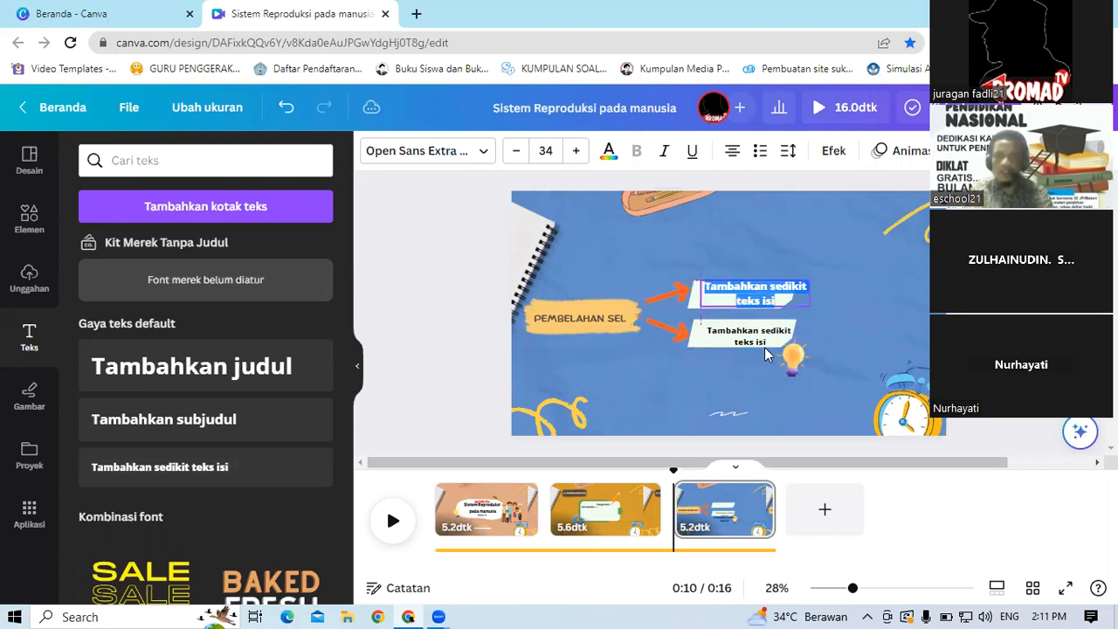
{"action": "left_click", "coordinate": [560, 151]}
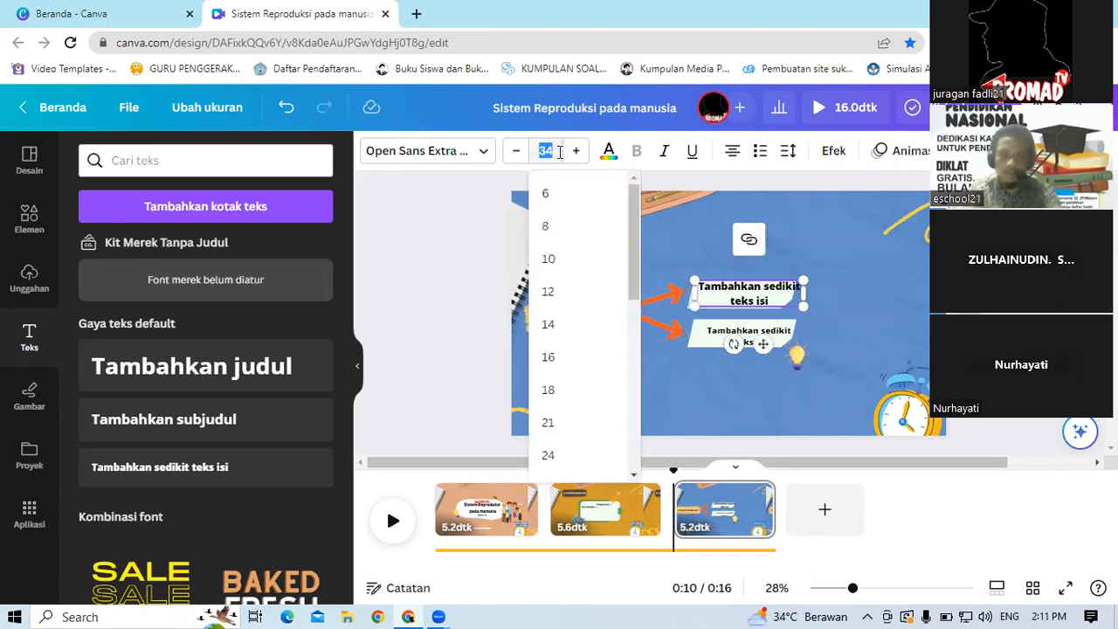
{"action": "type", "text": "28"}
{"action": "key", "text": "Return"}
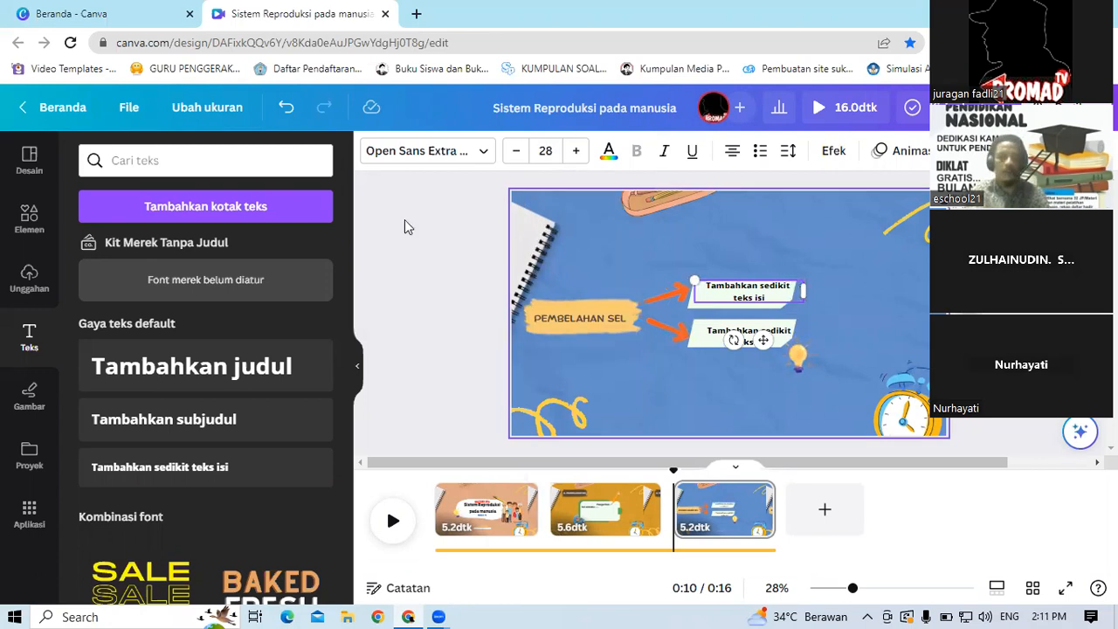
Step: Search elements for sel and place the DNA graphic on the slide's upper right
{"action": "left_click", "coordinate": [25, 223]}
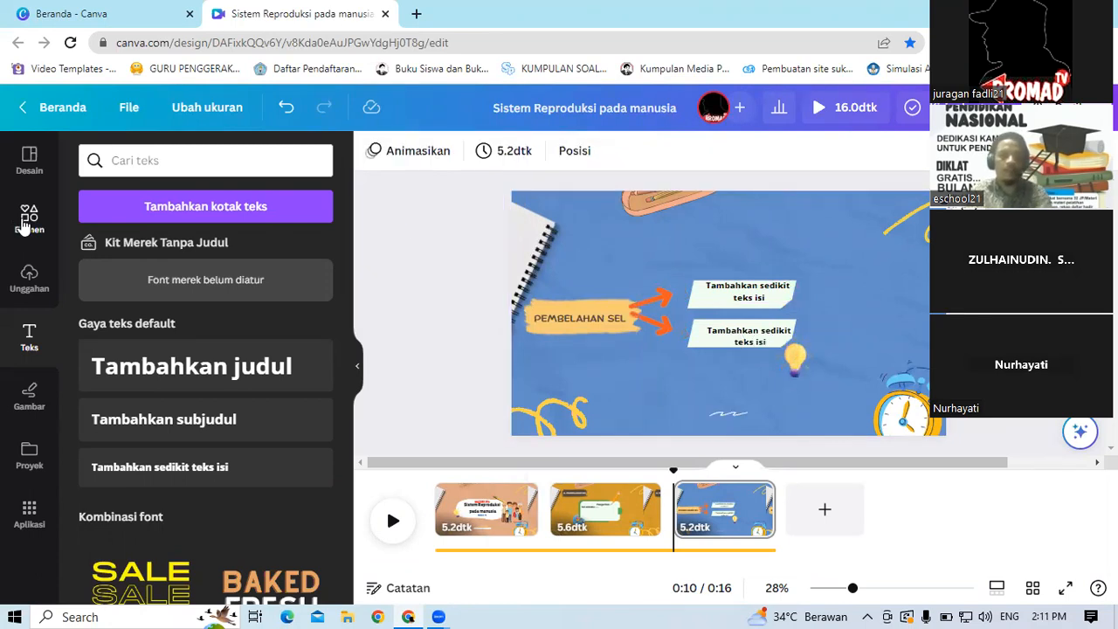
{"action": "left_click", "coordinate": [183, 165]}
{"action": "key", "text": "BackSpace"}
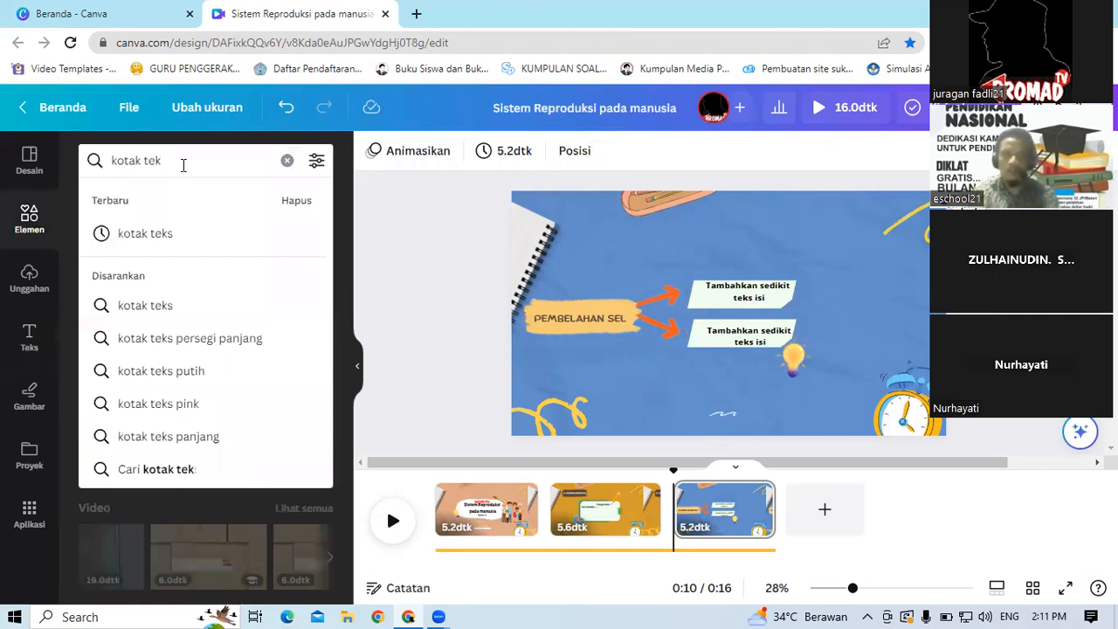
{"action": "key", "text": "BackSpace"}
{"action": "key", "text": "BackSpace"}
{"action": "key", "text": "BackSpace"}
{"action": "key", "text": "BackSpace"}
{"action": "key", "text": "BackSpace"}
{"action": "key", "text": "BackSpace"}
{"action": "key", "text": "BackSpace"}
{"action": "key", "text": "BackSpace"}
{"action": "key", "text": "BackSpace"}
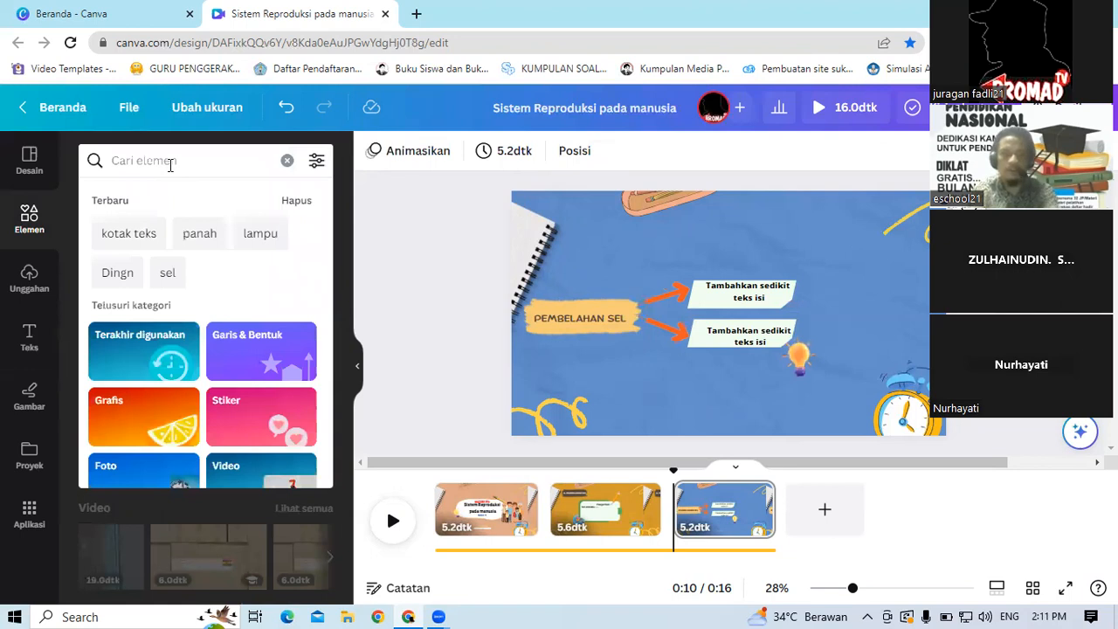
{"action": "type", "text": "sel"}
{"action": "key", "text": "Return"}
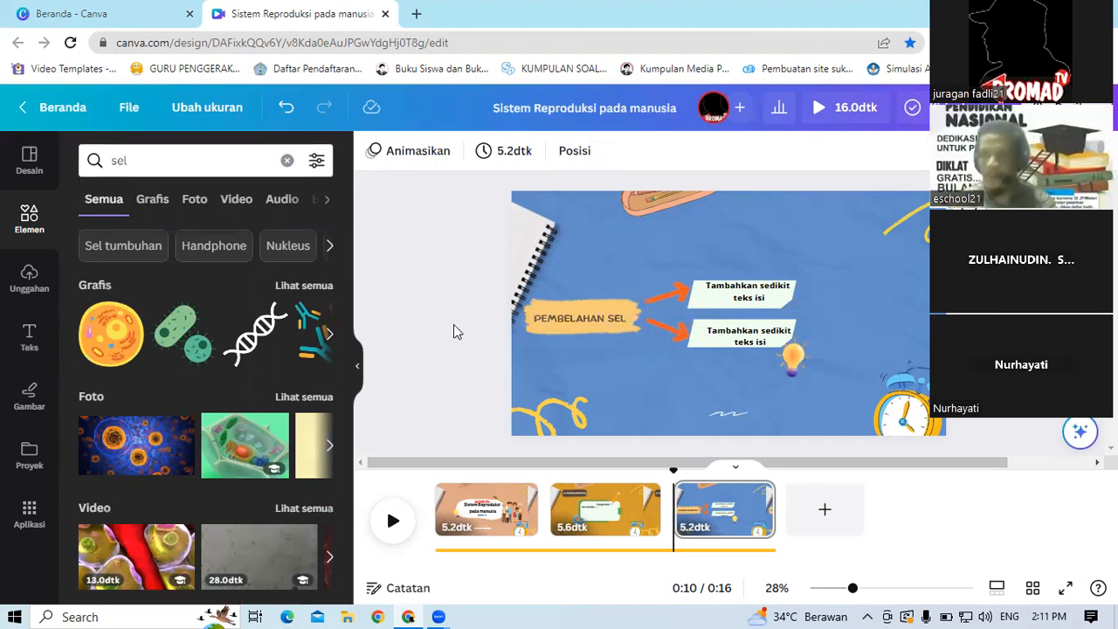
{"action": "left_click", "coordinate": [313, 289]}
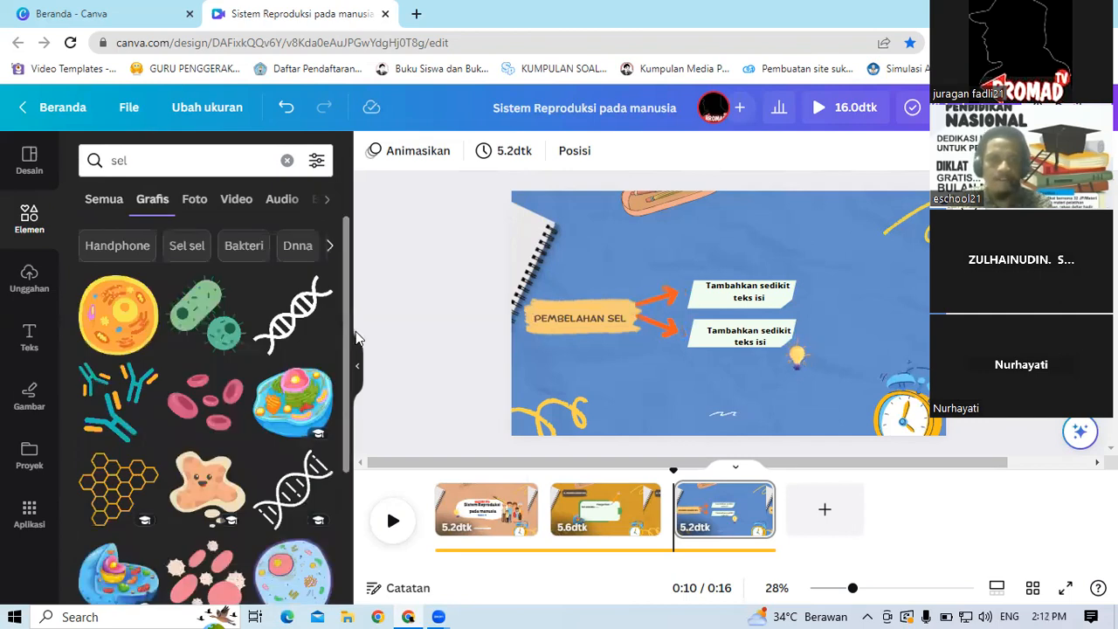
{"action": "scroll", "coordinate": [357, 344], "scroll_direction": "down", "scroll_amount": 1}
{"action": "scroll", "coordinate": [227, 297], "scroll_direction": "up", "scroll_amount": 1}
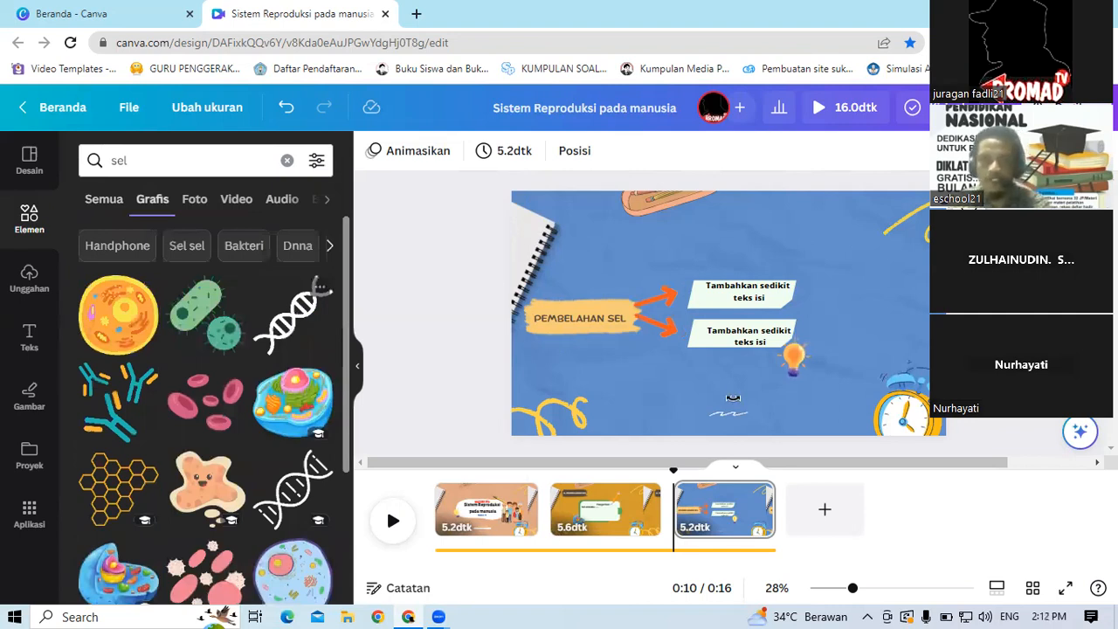
{"action": "left_click_drag", "start_coordinate": [735, 321], "coordinate": [837, 247]}
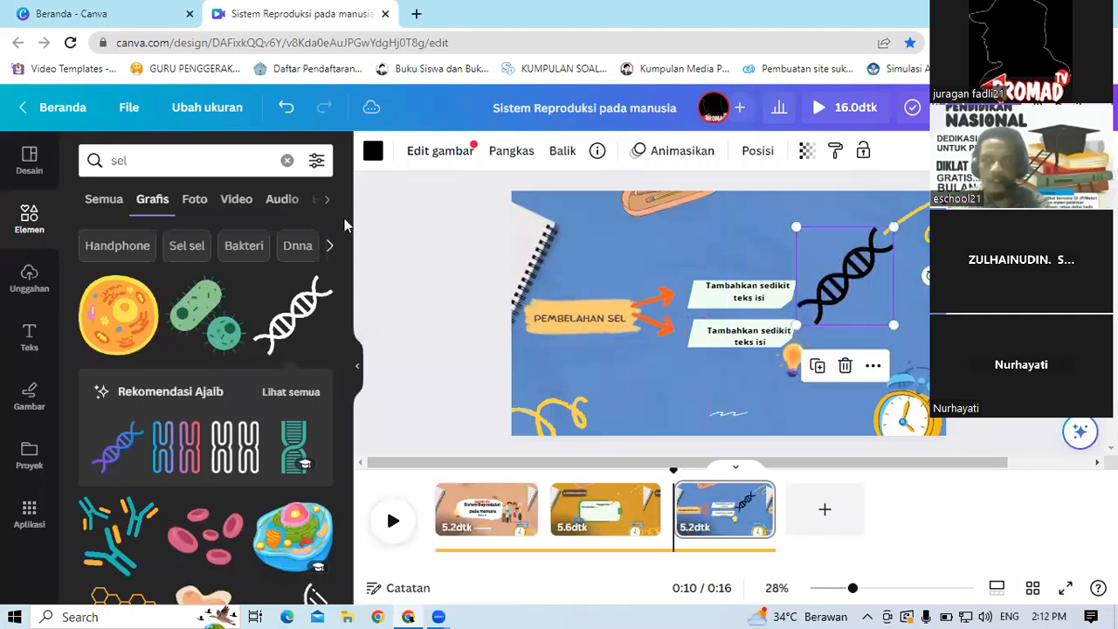
Step: Recolour the DNA graphic to pale mint #f0fff0
{"action": "left_click", "coordinate": [373, 151]}
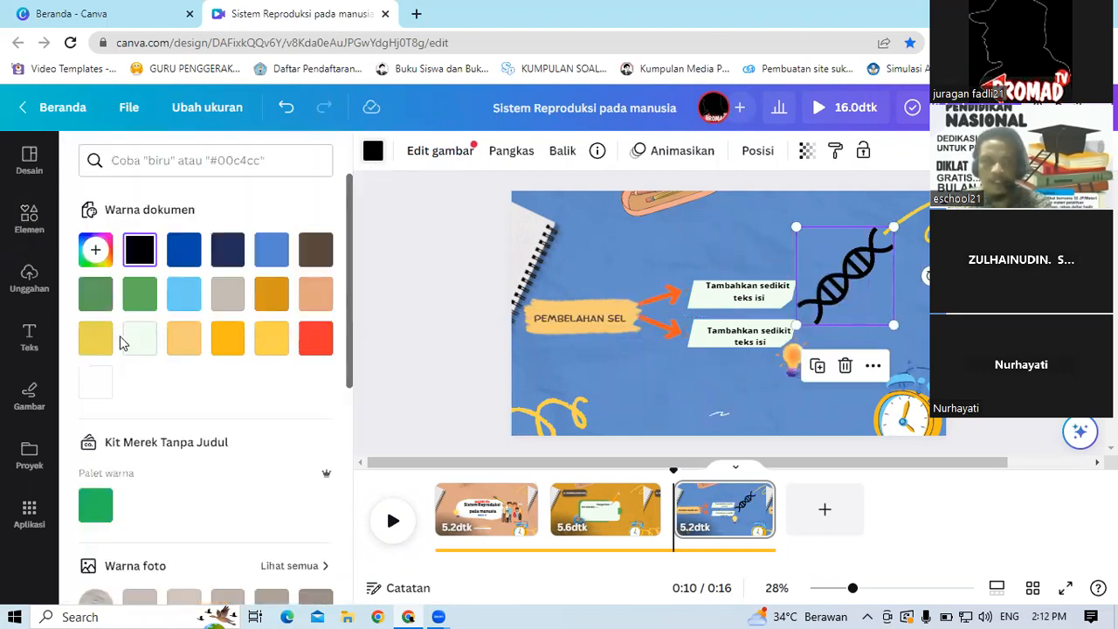
{"action": "left_click", "coordinate": [138, 347]}
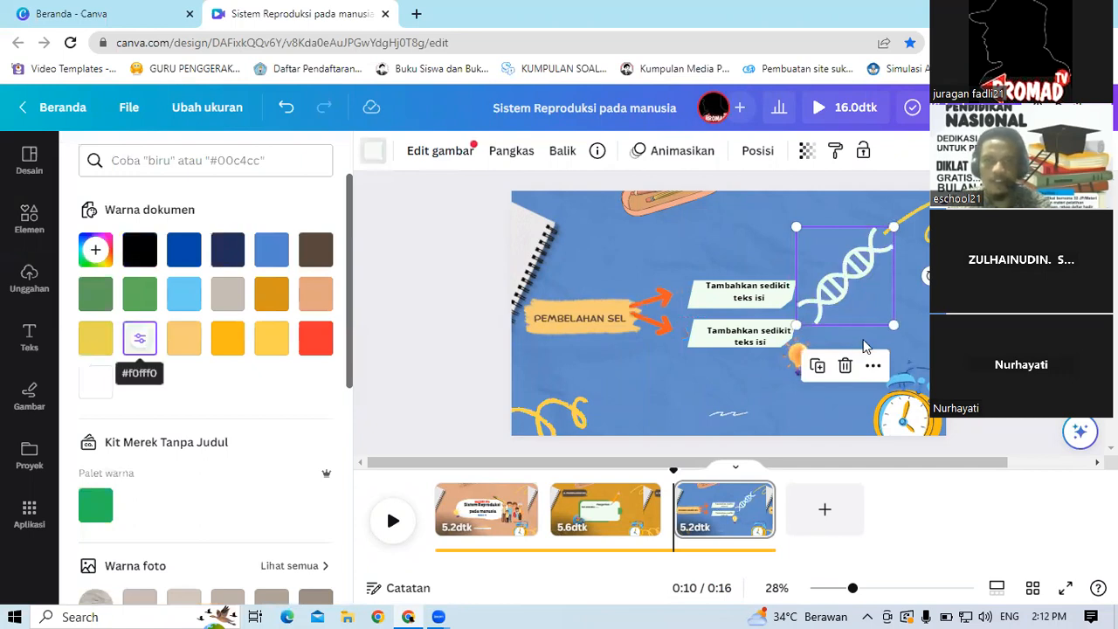
Step: Shrink the DNA graphic slightly and give it the Terbit entrance animation
{"action": "left_click_drag", "start_coordinate": [893, 324], "coordinate": [872, 299]}
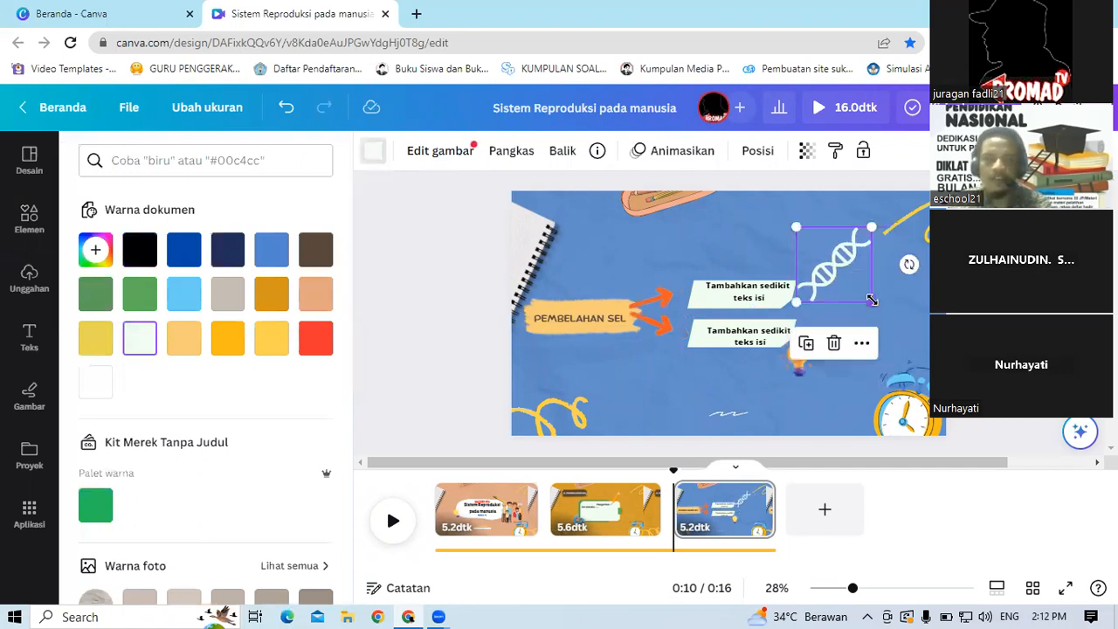
{"action": "left_click", "coordinate": [683, 154]}
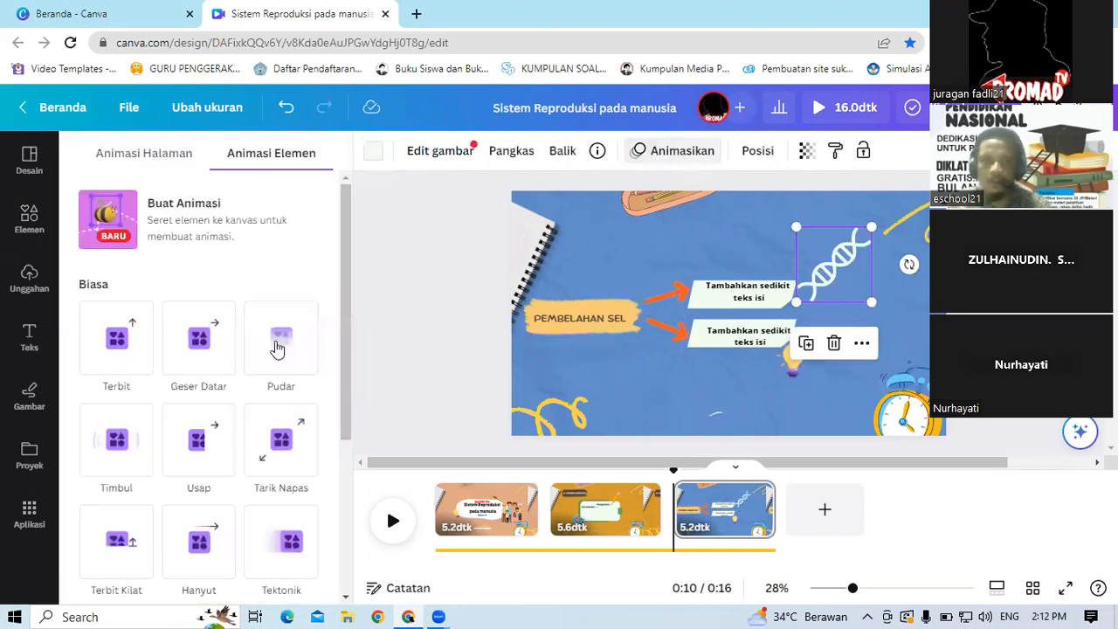
{"action": "left_click", "coordinate": [197, 347]}
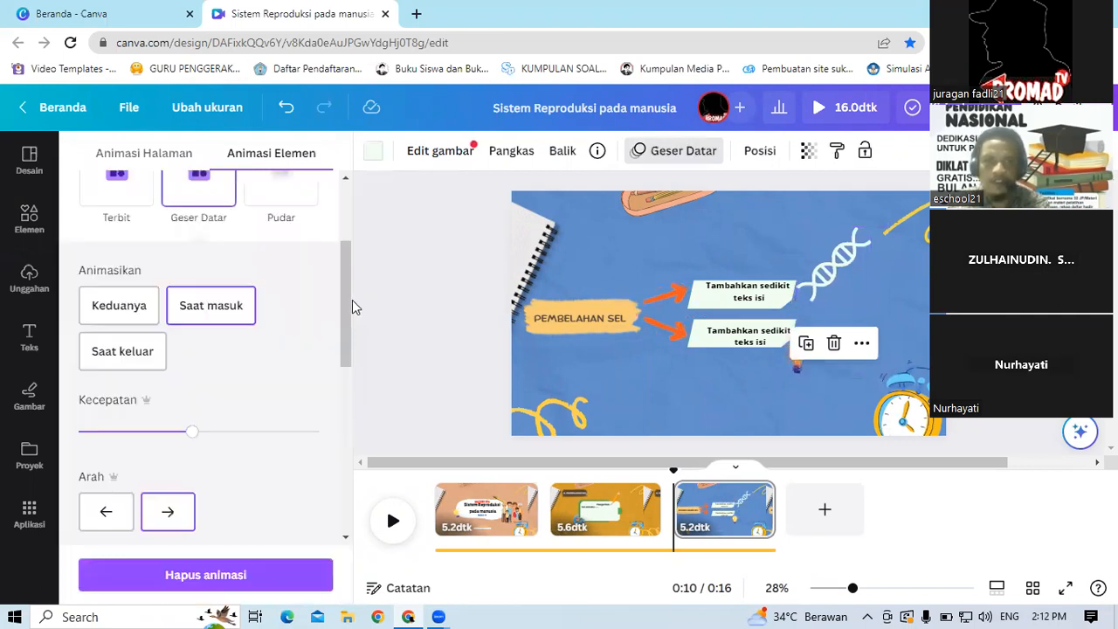
{"action": "left_click_drag", "start_coordinate": [348, 298], "coordinate": [352, 234]}
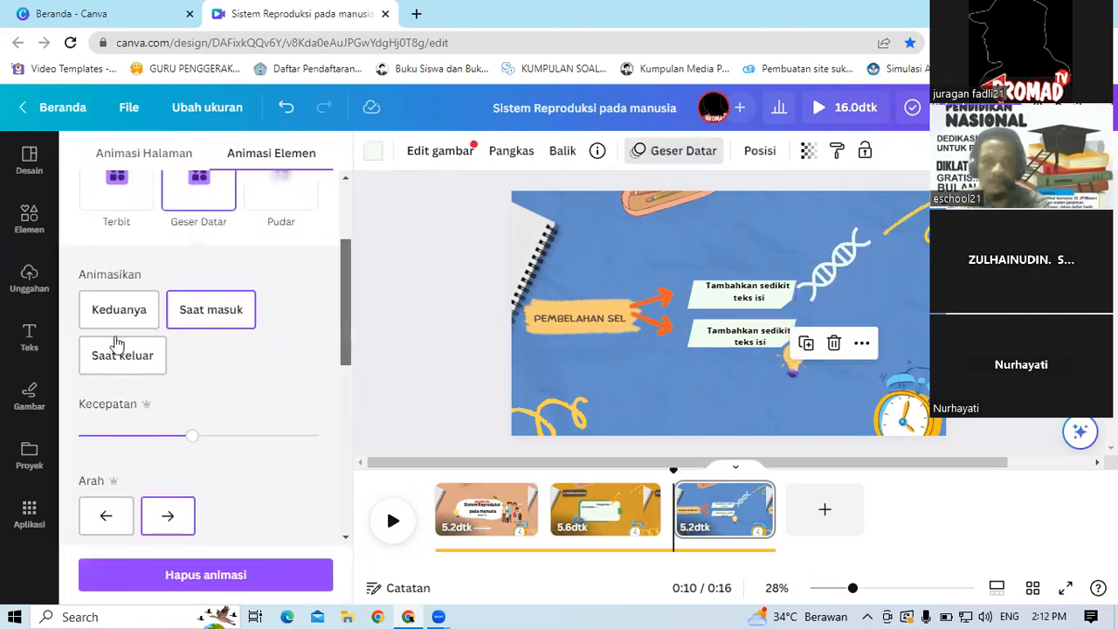
{"action": "scroll", "coordinate": [116, 341], "scroll_direction": "up", "scroll_amount": 2}
{"action": "left_click", "coordinate": [116, 340]}
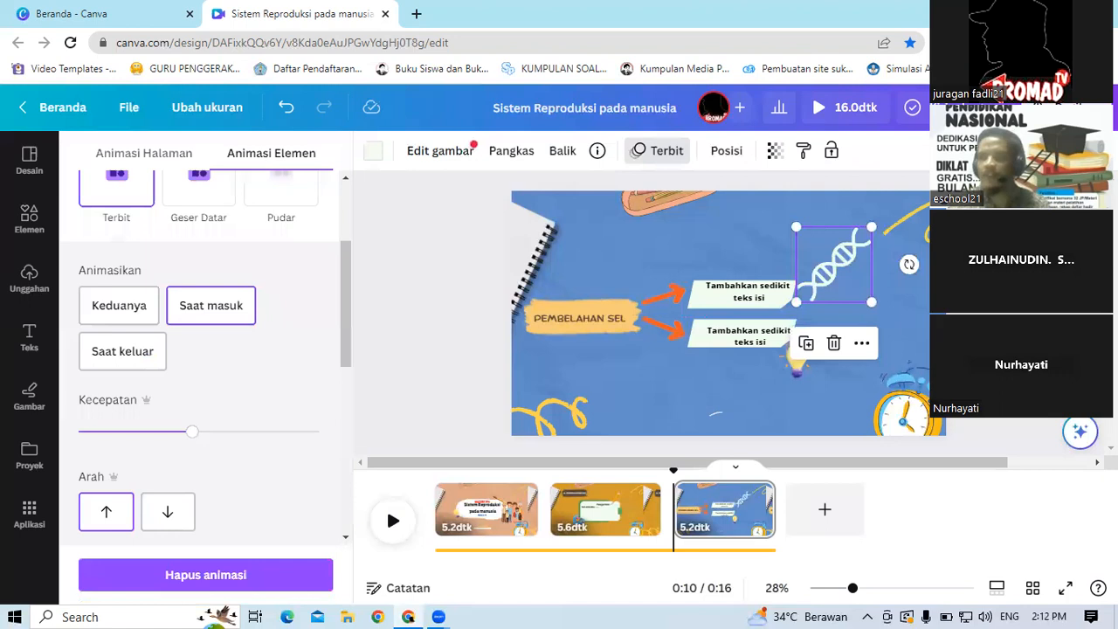
{"action": "left_click", "coordinate": [658, 151]}
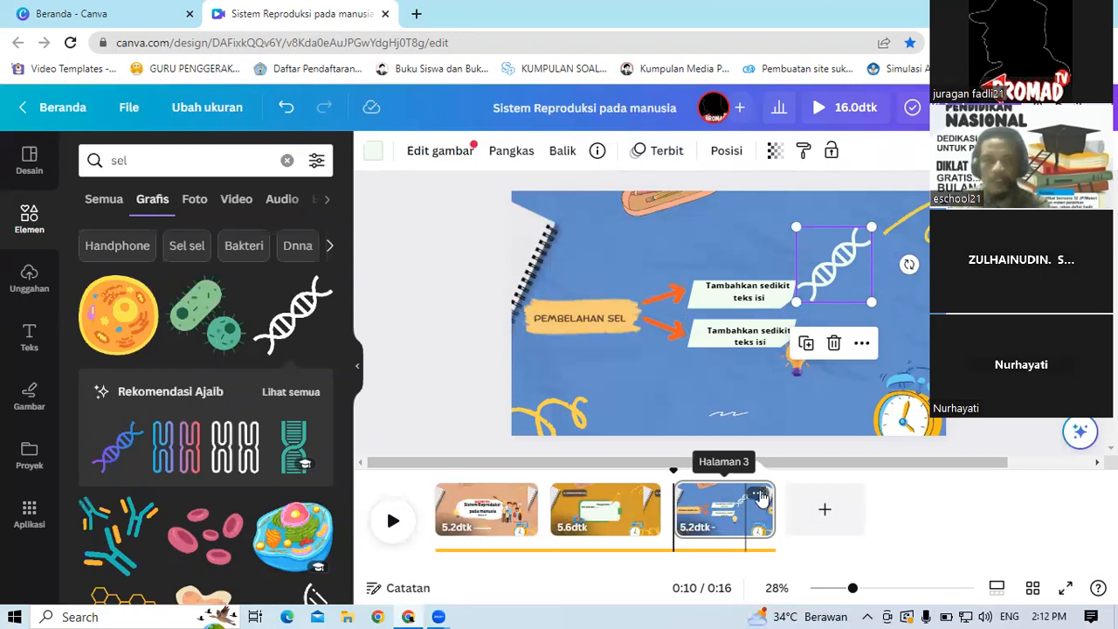
Step: Duplicate the third page of the video
{"action": "left_click", "coordinate": [759, 497]}
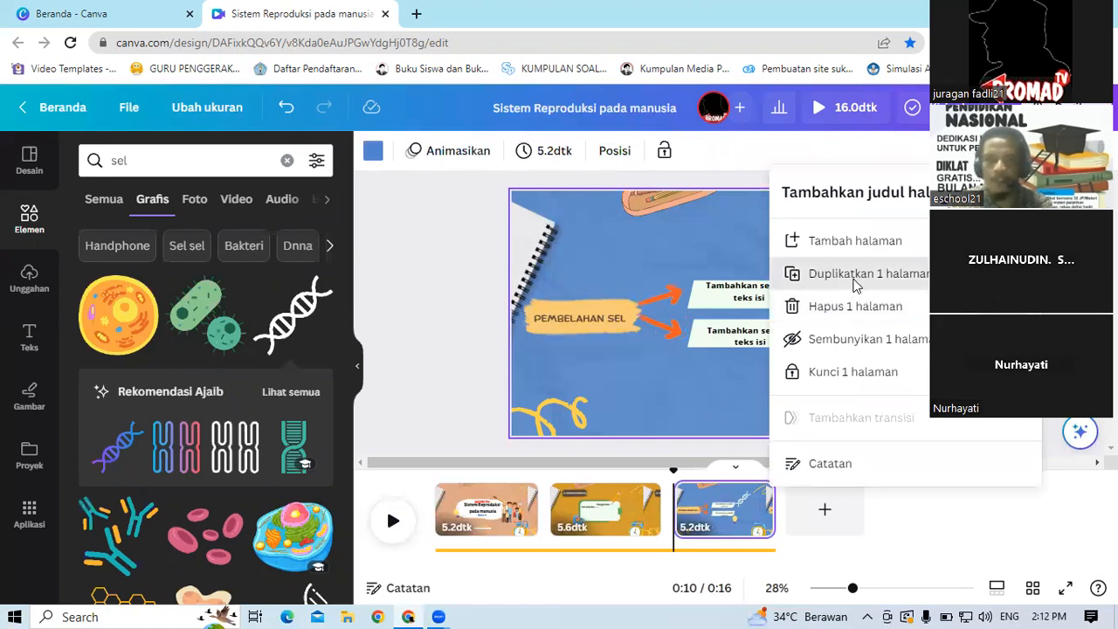
{"action": "left_click", "coordinate": [856, 285]}
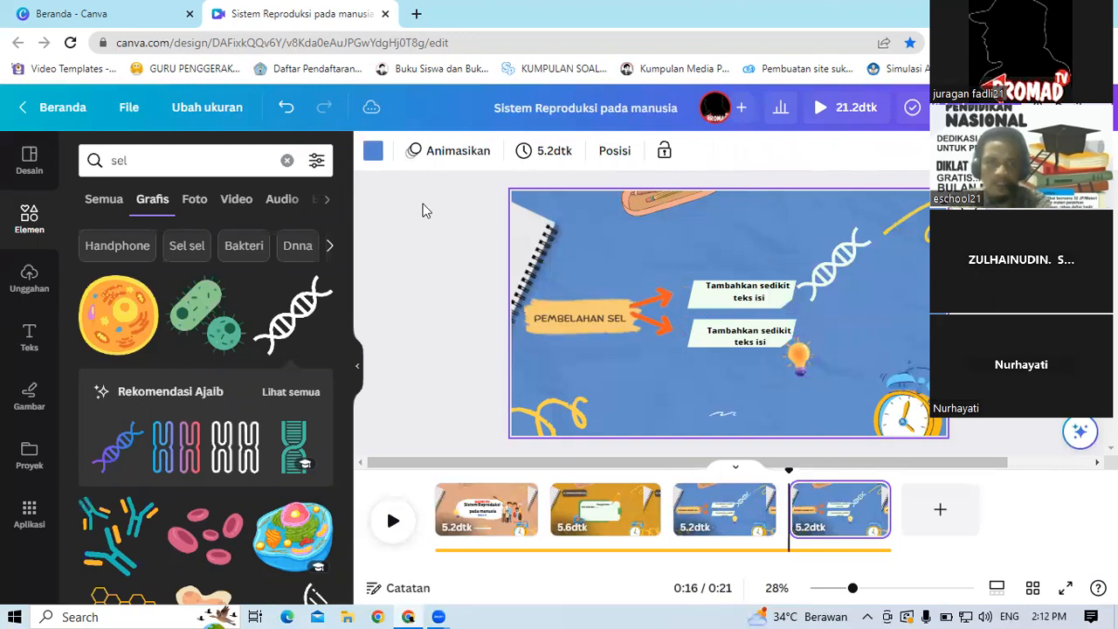
{"action": "left_click", "coordinate": [837, 469]}
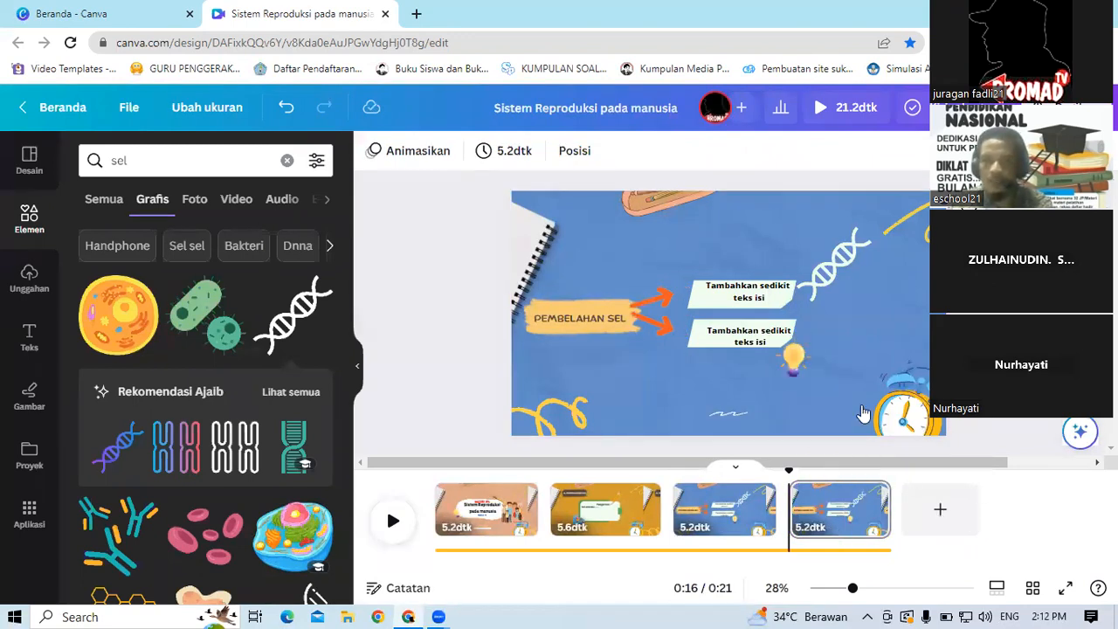
Step: Change the duplicated page's background colour to green
{"action": "left_click", "coordinate": [863, 410]}
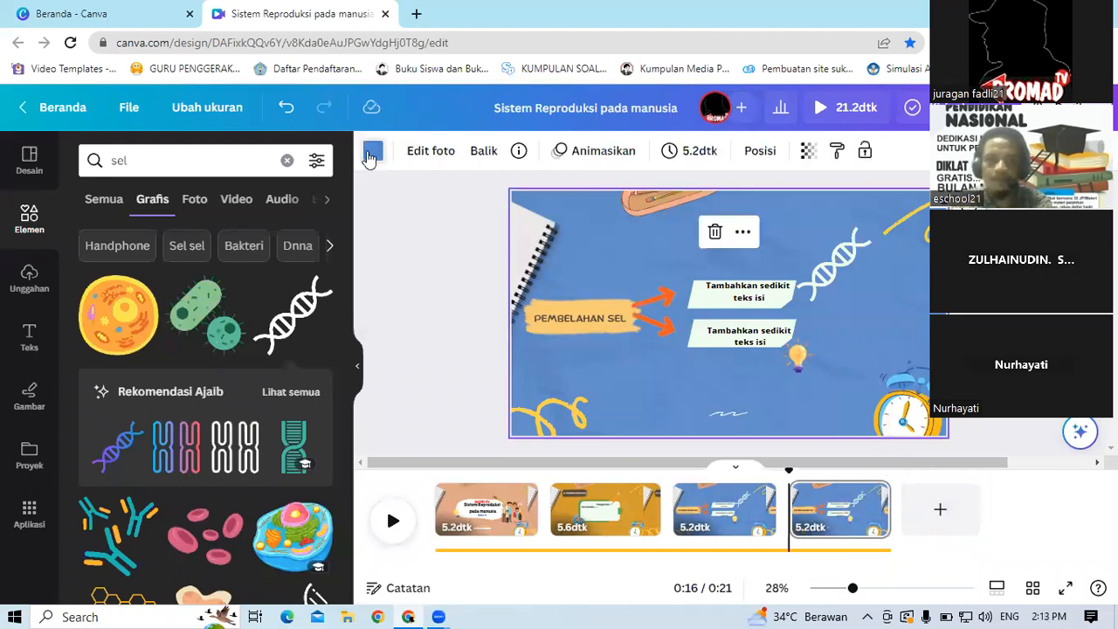
{"action": "left_click", "coordinate": [372, 153]}
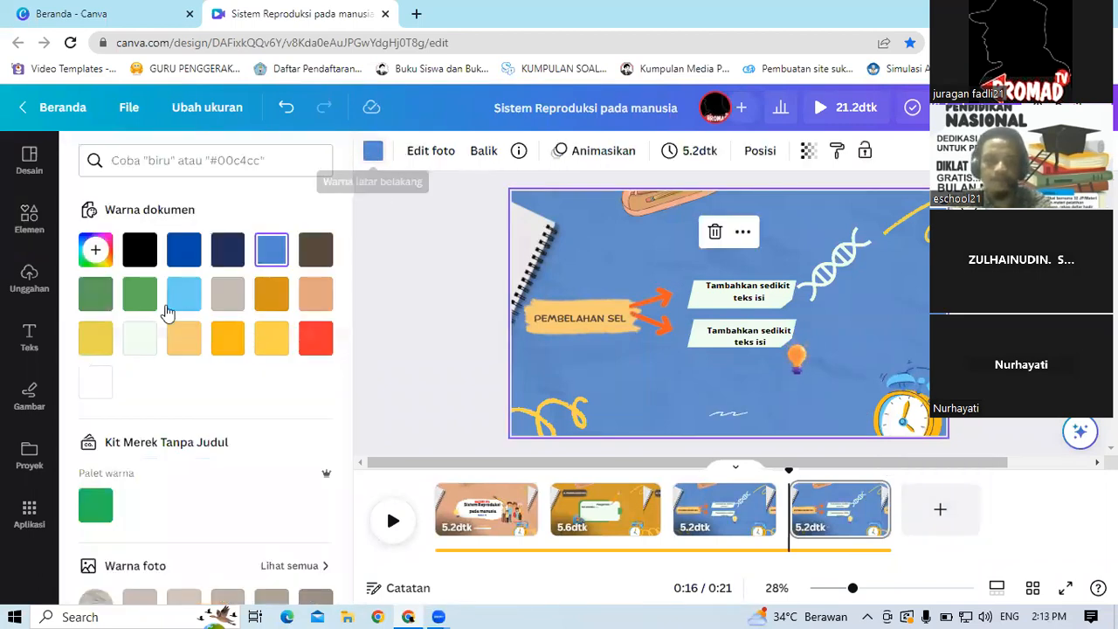
{"action": "left_click", "coordinate": [141, 297]}
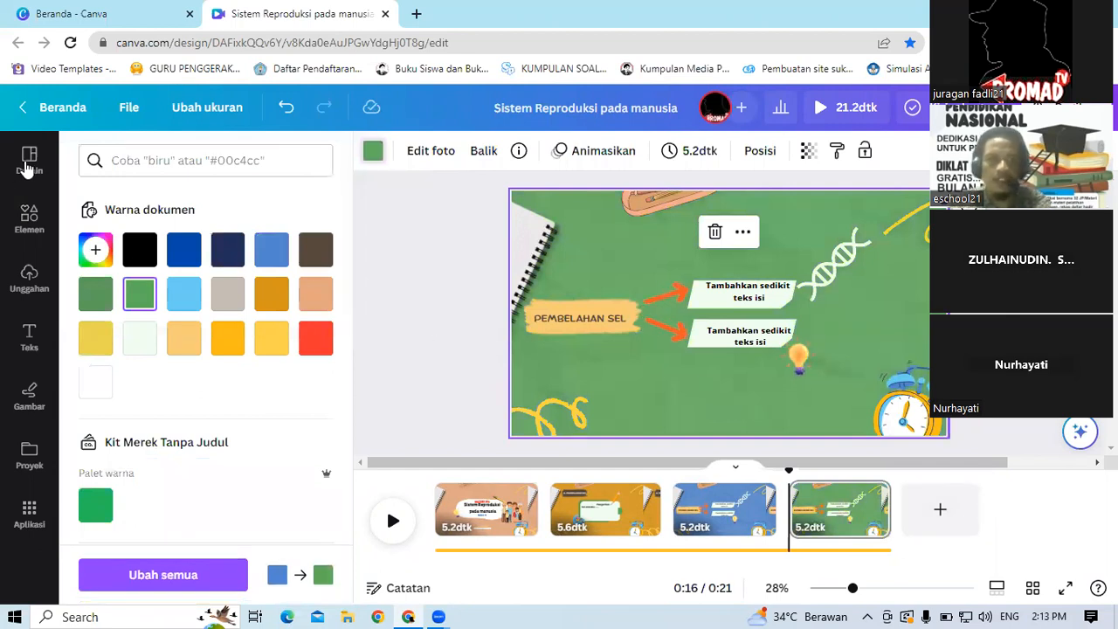
Step: Open the design templates and add a new blank page at the end of the video
{"action": "left_click", "coordinate": [29, 218]}
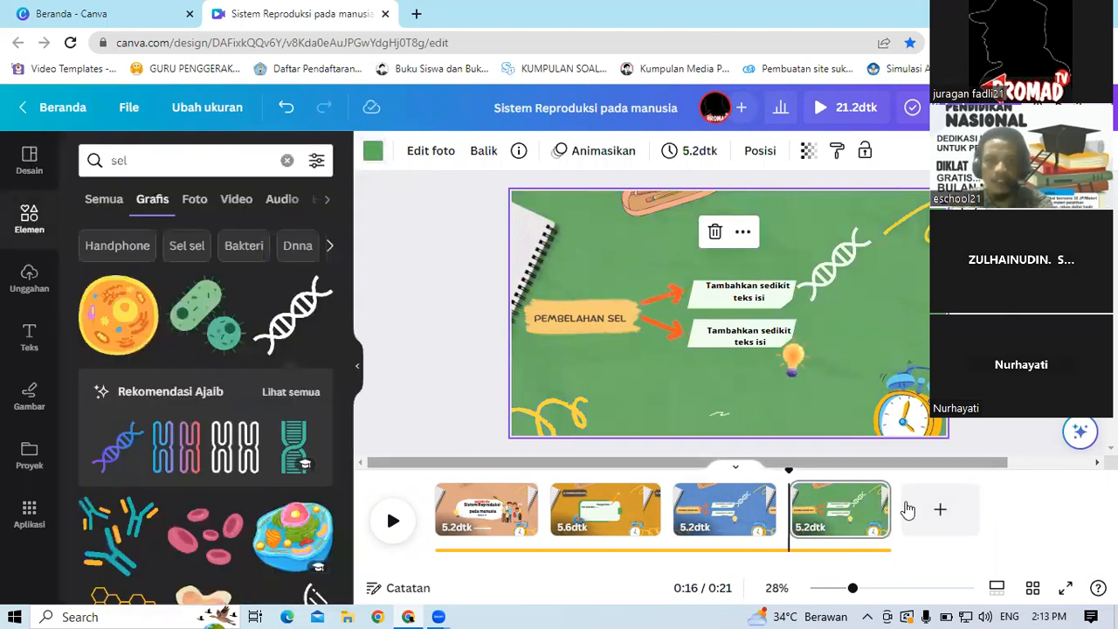
{"action": "left_click", "coordinate": [30, 175]}
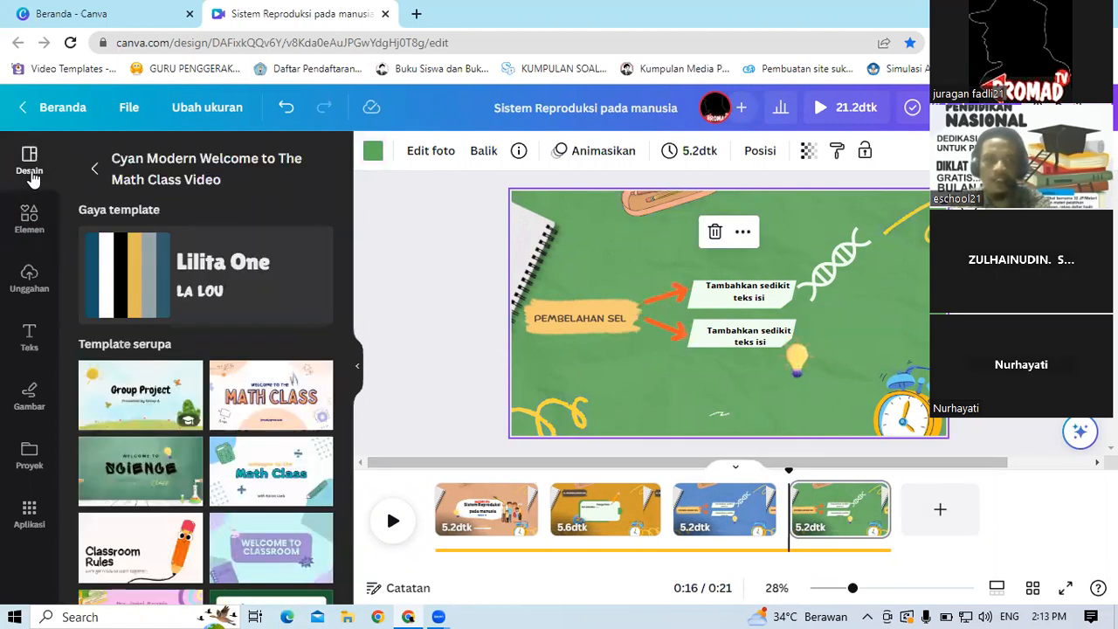
{"action": "left_click", "coordinate": [968, 533]}
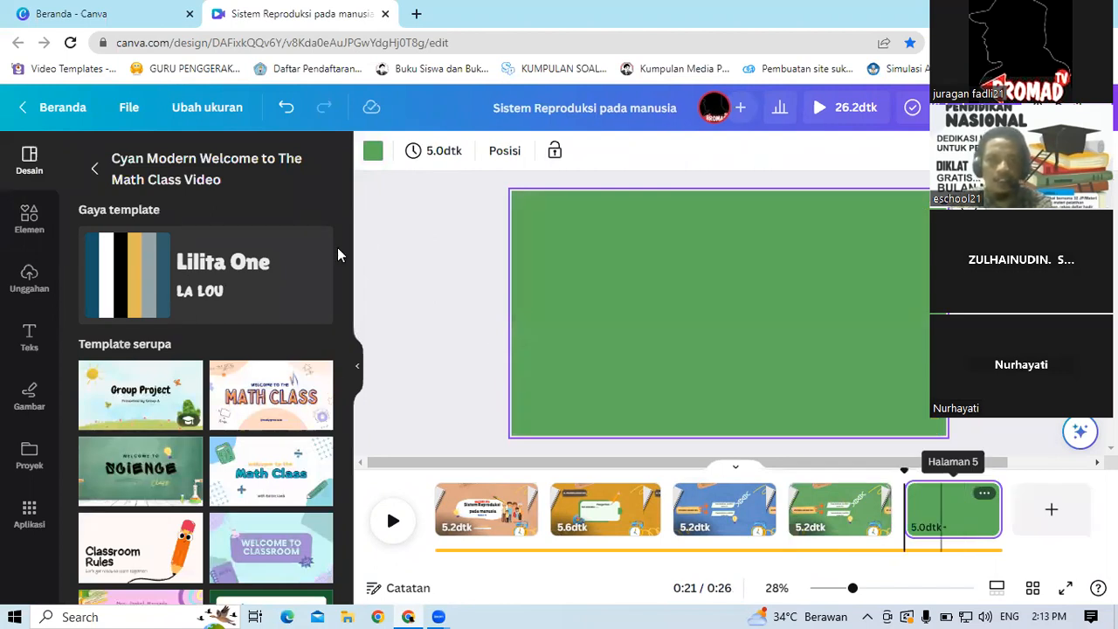
Step: Browse the similar templates list for a suitable design
{"action": "scroll", "coordinate": [367, 426], "scroll_direction": "down", "scroll_amount": 1}
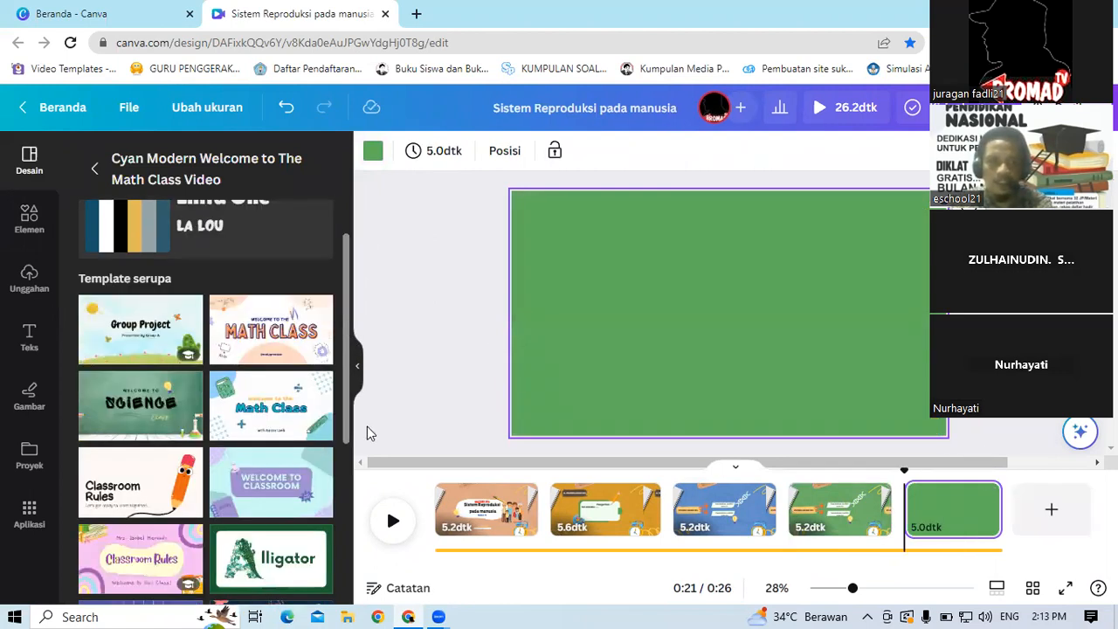
{"action": "scroll", "coordinate": [367, 444], "scroll_direction": "down", "scroll_amount": 4}
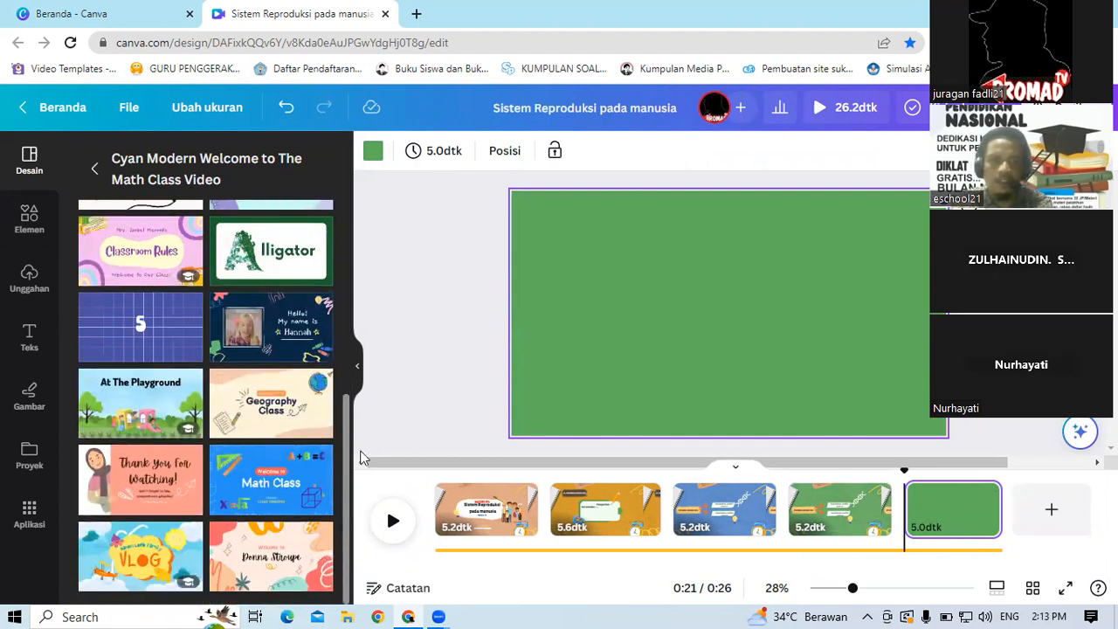
{"action": "scroll", "coordinate": [356, 400], "scroll_direction": "up", "scroll_amount": 2}
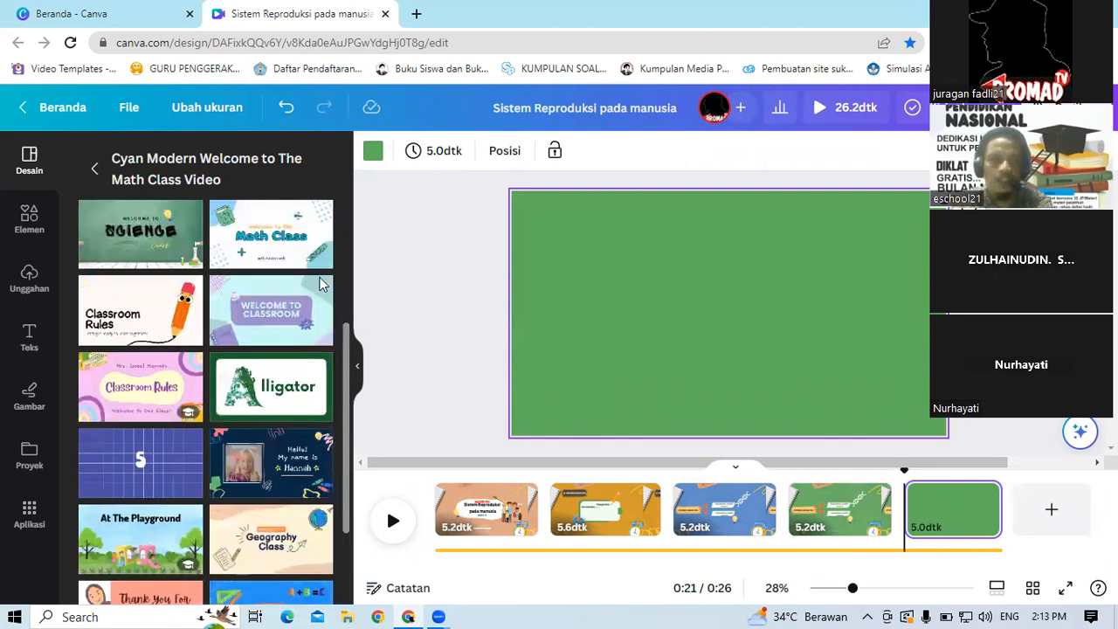
{"action": "scroll", "coordinate": [322, 285], "scroll_direction": "up", "scroll_amount": 5}
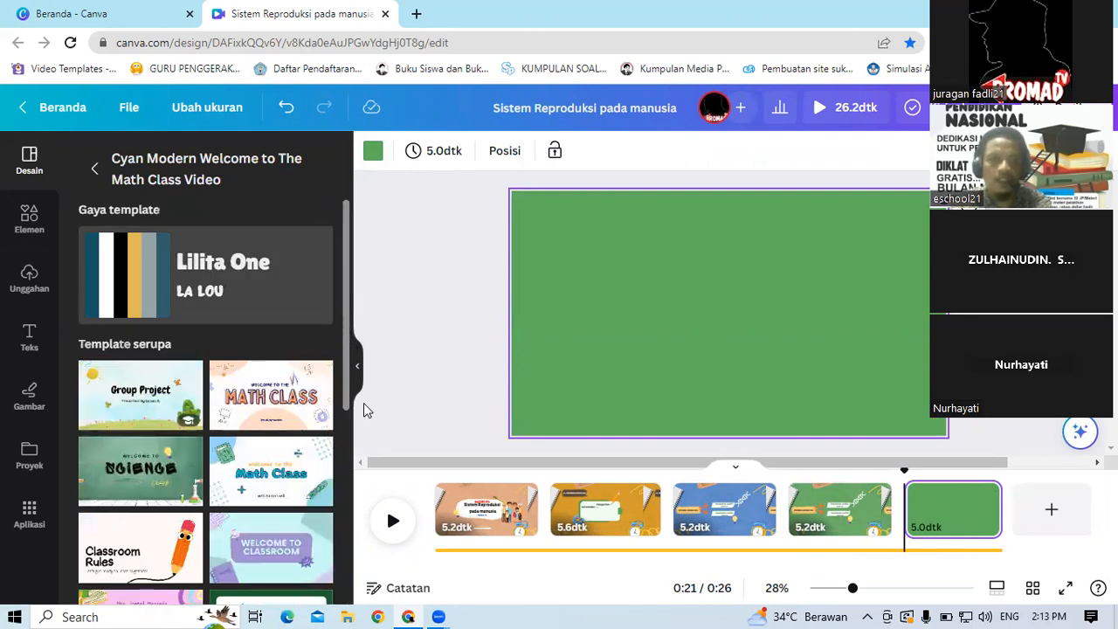
{"action": "scroll", "coordinate": [367, 411], "scroll_direction": "down", "scroll_amount": 2}
{"action": "scroll", "coordinate": [367, 411], "scroll_direction": "down", "scroll_amount": 1}
{"action": "scroll", "coordinate": [342, 292], "scroll_direction": "up", "scroll_amount": 4}
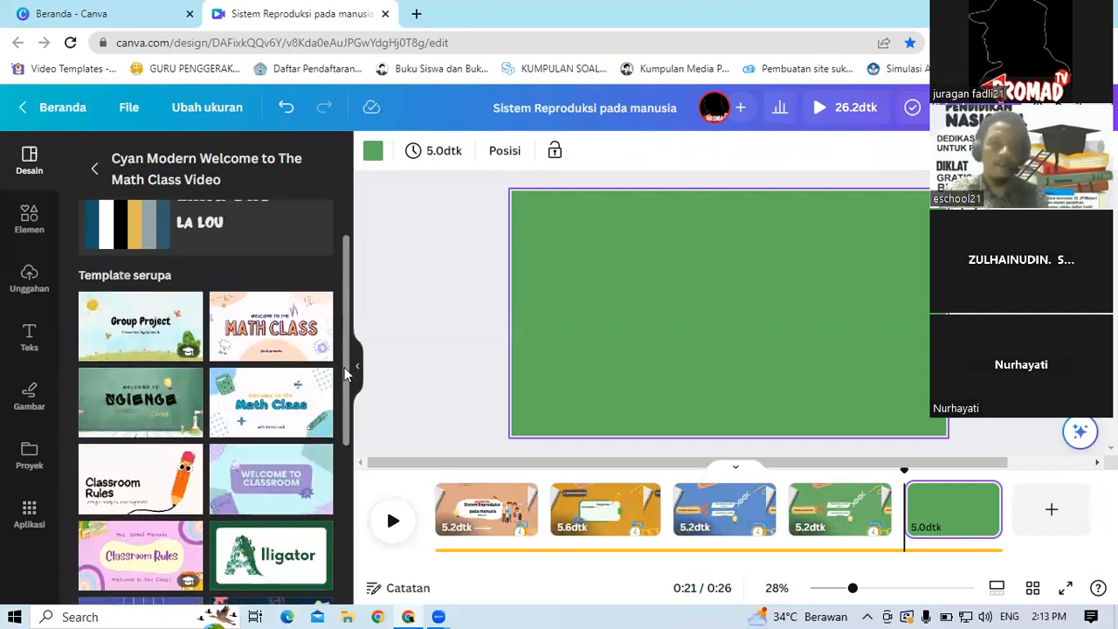
{"action": "scroll", "coordinate": [344, 367], "scroll_direction": "down", "scroll_amount": 3}
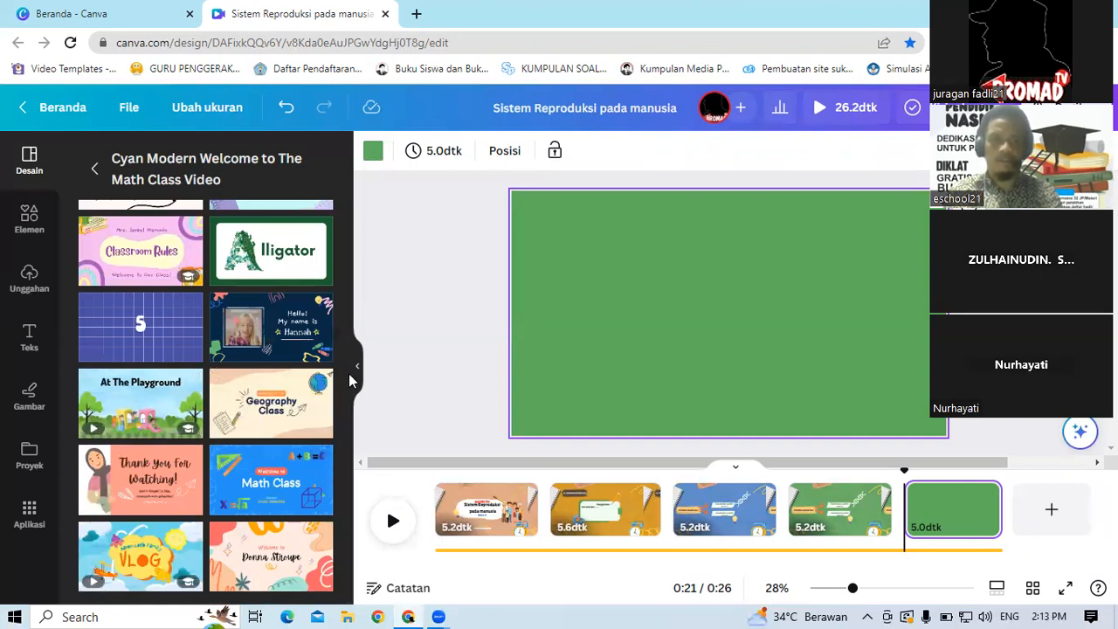
{"action": "left_click_drag", "start_coordinate": [347, 422], "coordinate": [345, 263]}
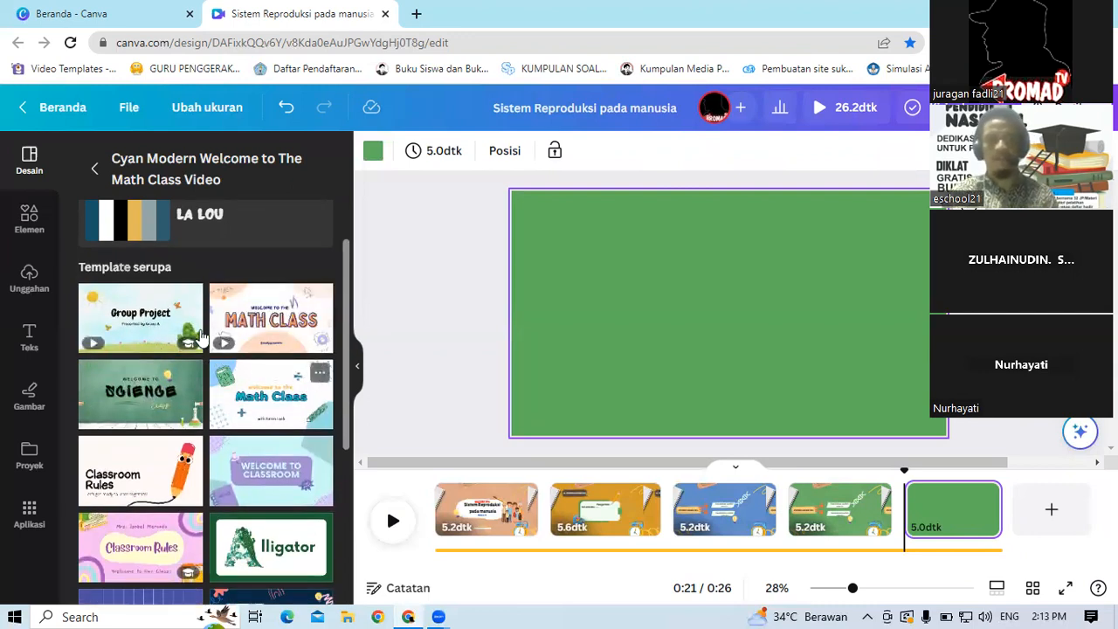
Step: Open the Colorful Watercolor Nature Group Project template and apply its Group Project title page to the new page
{"action": "left_click", "coordinate": [151, 326]}
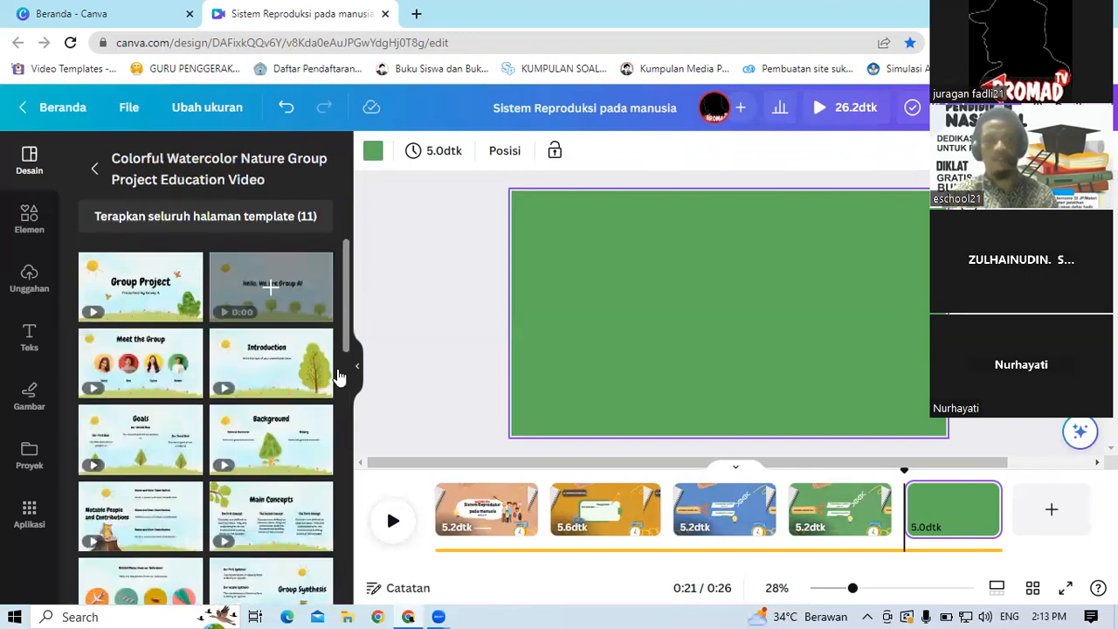
{"action": "left_click_drag", "start_coordinate": [346, 312], "coordinate": [367, 368]}
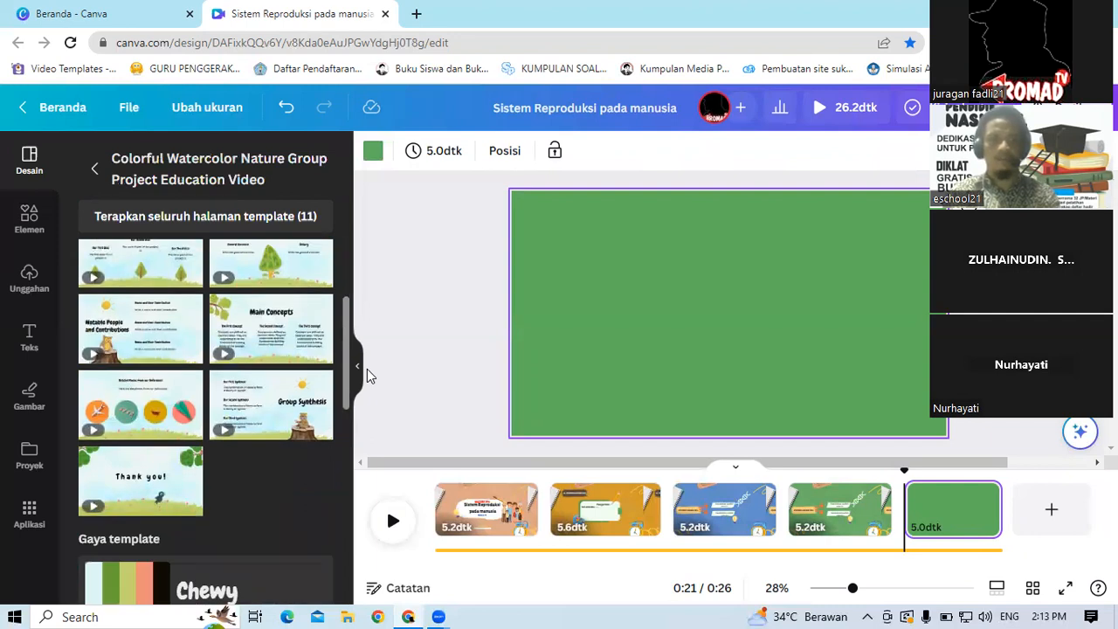
{"action": "left_click_drag", "start_coordinate": [367, 368], "coordinate": [346, 259]}
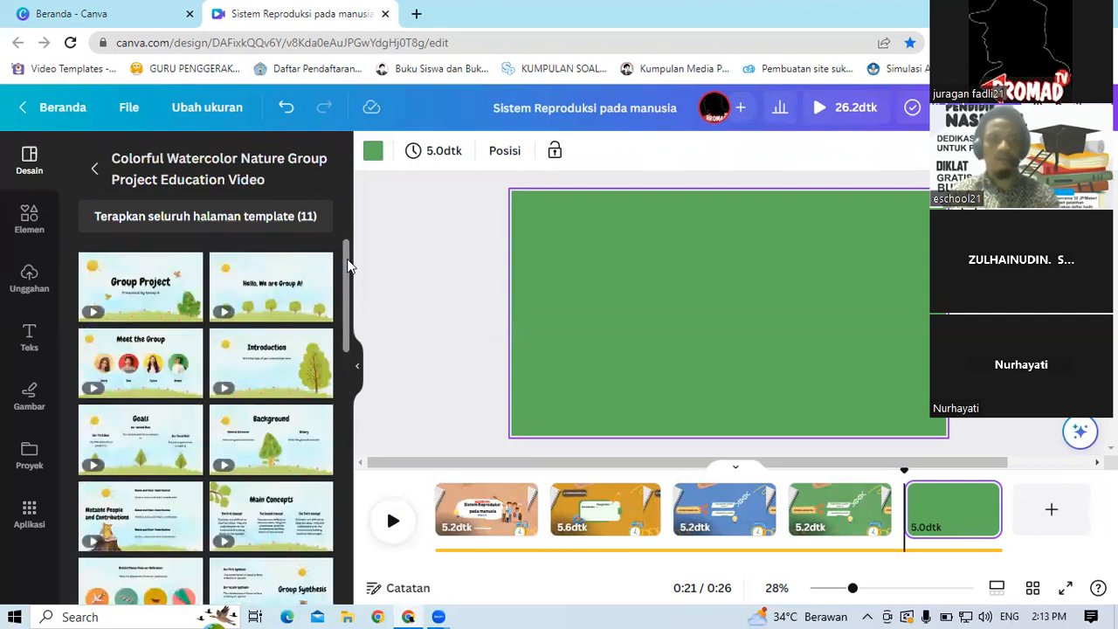
{"action": "left_click", "coordinate": [142, 291]}
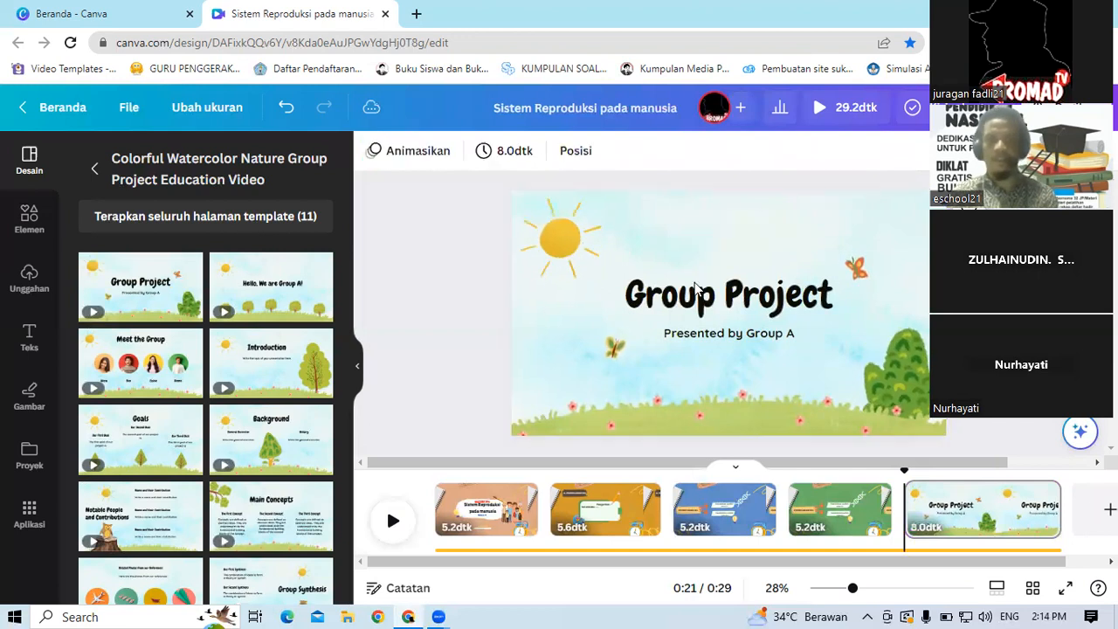
{"action": "left_click", "coordinate": [689, 309]}
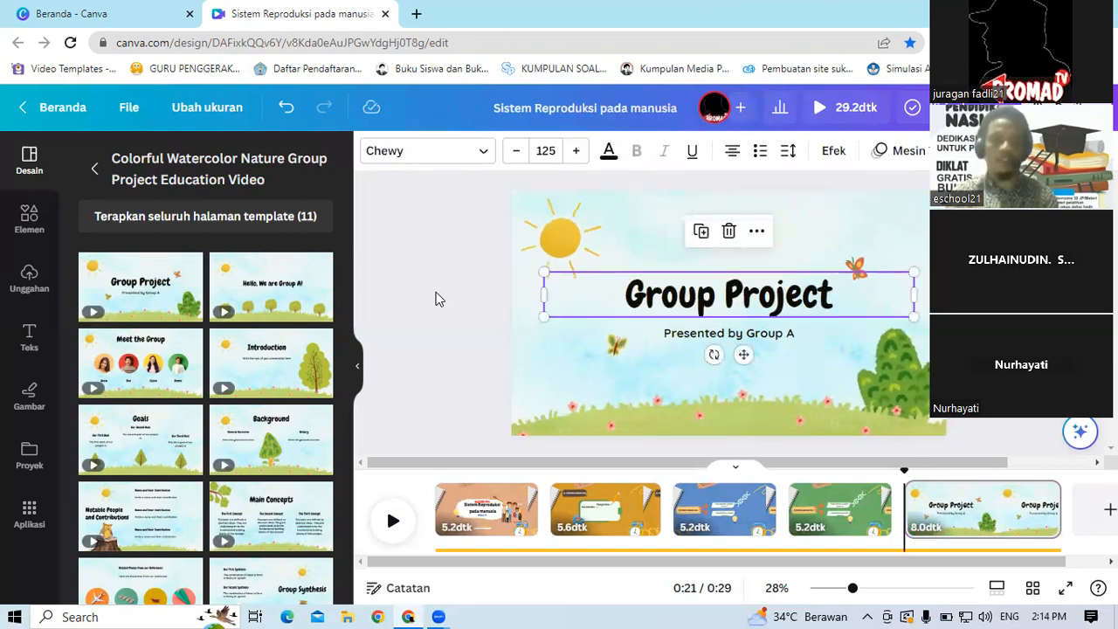
{"action": "key", "text": "Escape"}
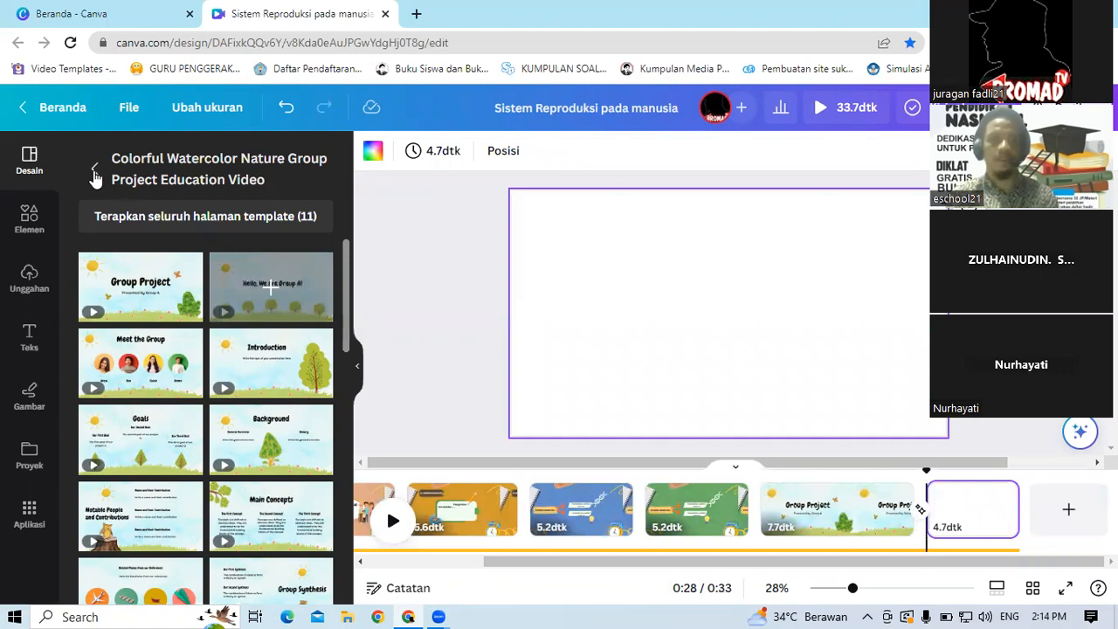
Step: Search templates for sains and apply the Welcome to Science Class template to the blank last page
{"action": "left_click", "coordinate": [140, 169]}
{"action": "type", "text": "sains"}
{"action": "key", "text": "Return"}
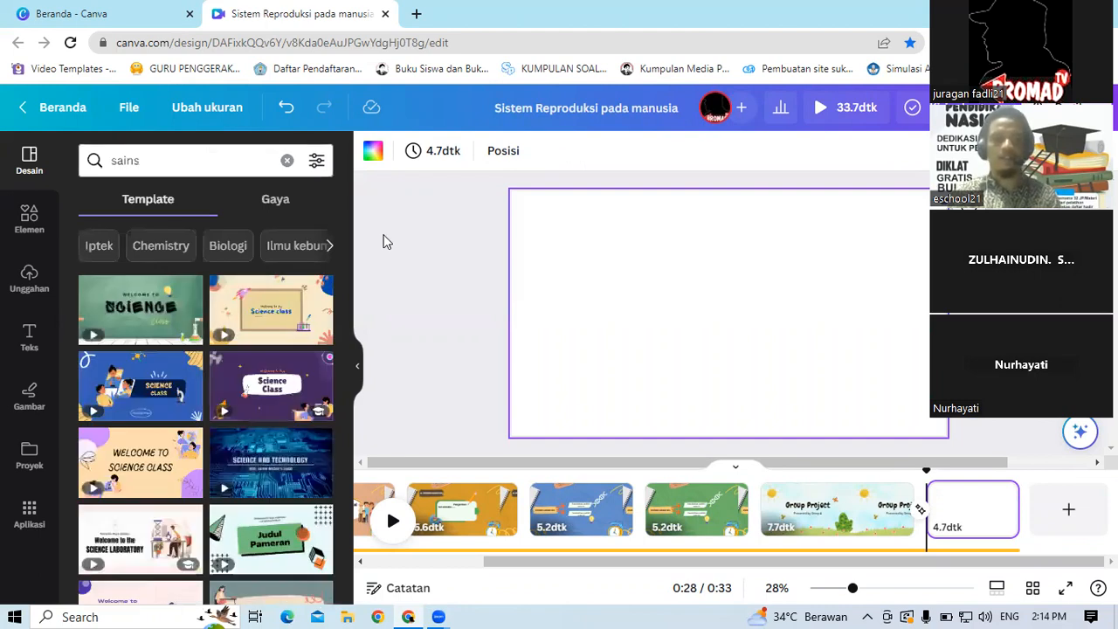
{"action": "left_click_drag", "start_coordinate": [346, 227], "coordinate": [356, 347]}
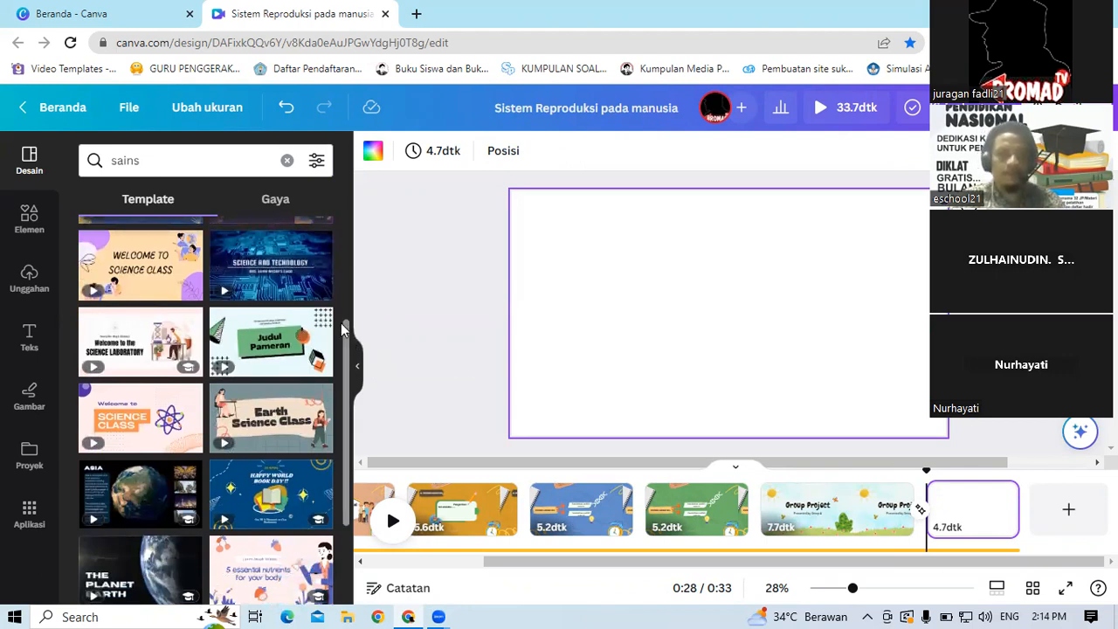
{"action": "scroll", "coordinate": [348, 427], "scroll_direction": "down", "scroll_amount": 3}
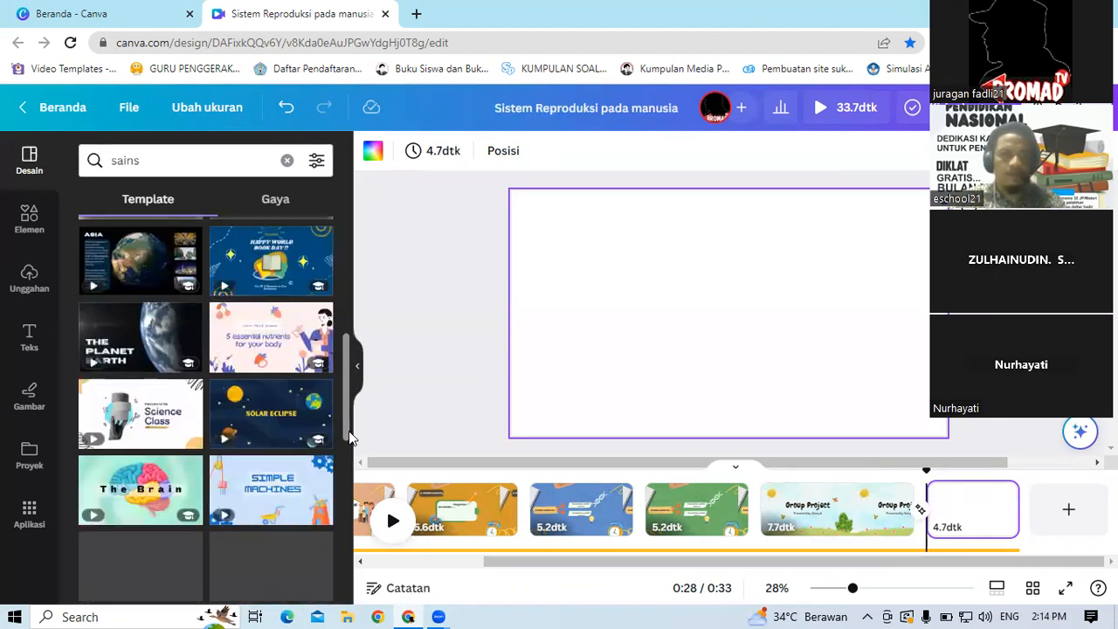
{"action": "left_click_drag", "start_coordinate": [349, 441], "coordinate": [356, 509]}
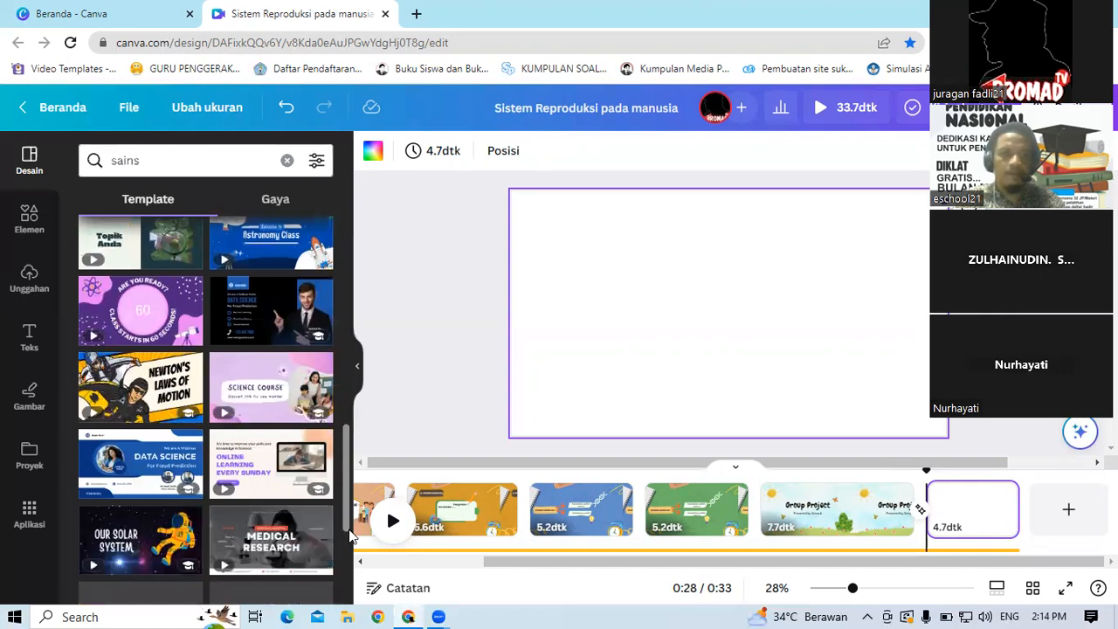
{"action": "scroll", "coordinate": [348, 536], "scroll_direction": "down", "scroll_amount": 2}
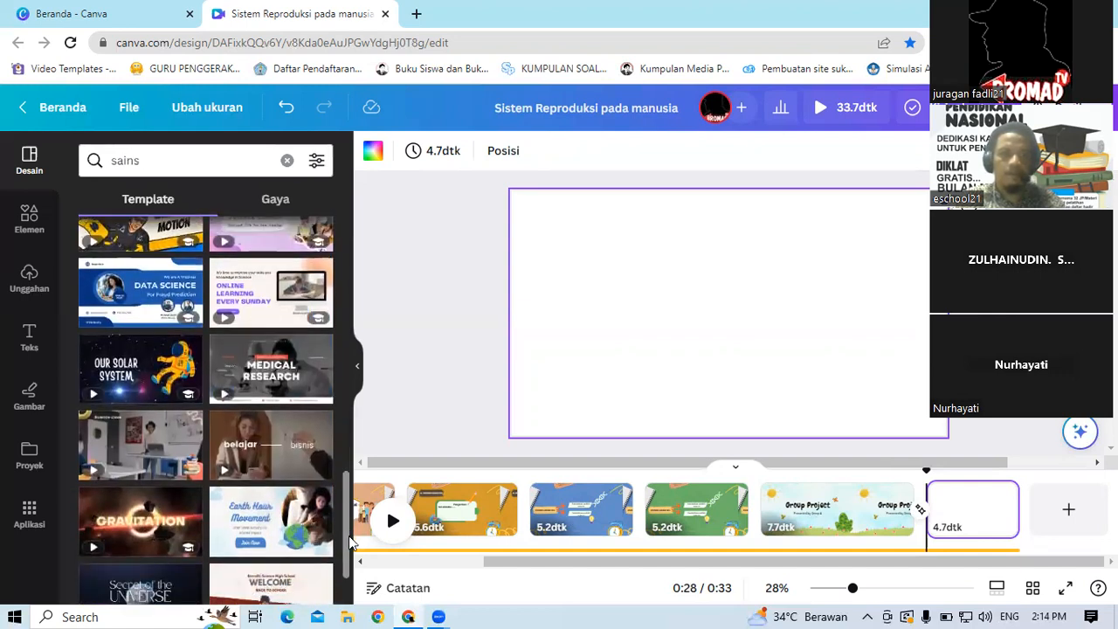
{"action": "left_click_drag", "start_coordinate": [349, 535], "coordinate": [369, 228]}
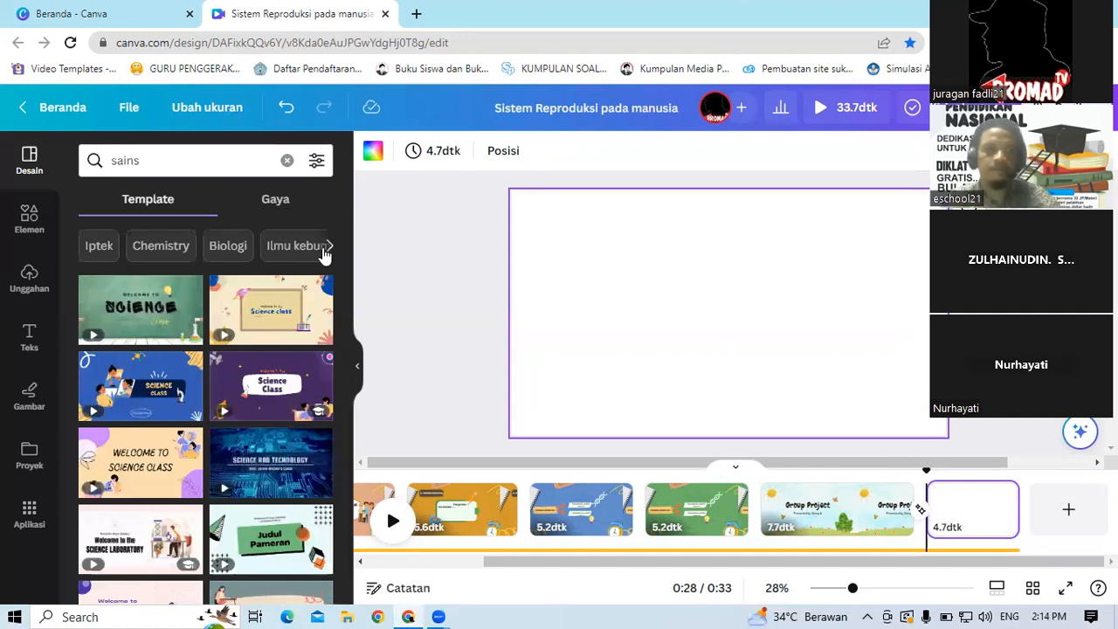
{"action": "left_click", "coordinate": [147, 310]}
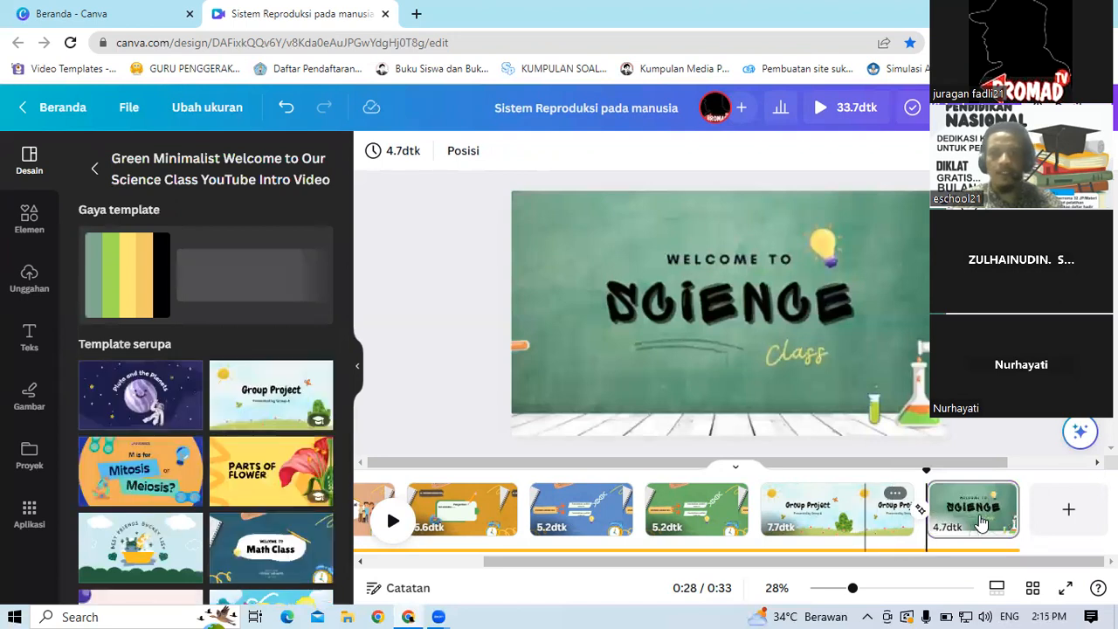
Step: Add a new blank page after the Science Class page at the end of the video
{"action": "left_click", "coordinate": [528, 290]}
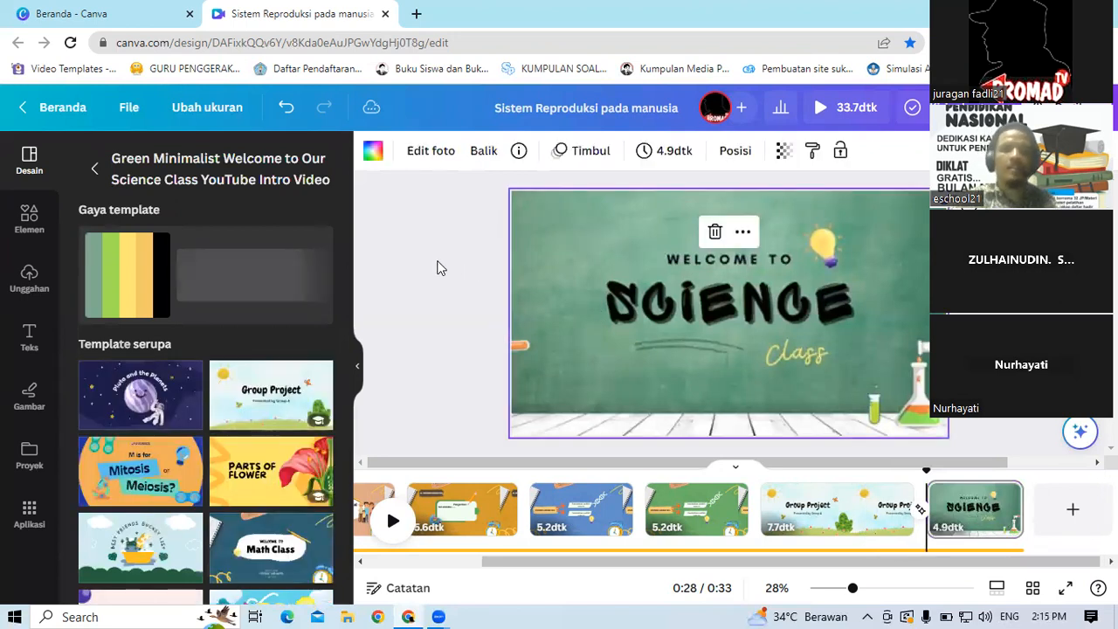
{"action": "left_click", "coordinate": [441, 268]}
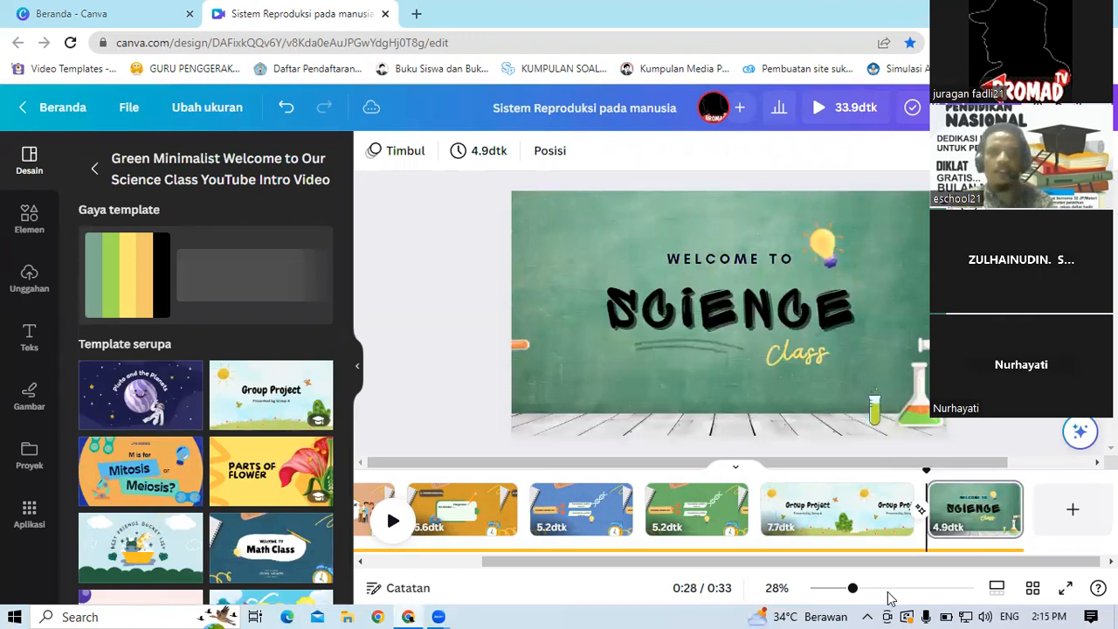
{"action": "left_click", "coordinate": [1042, 521]}
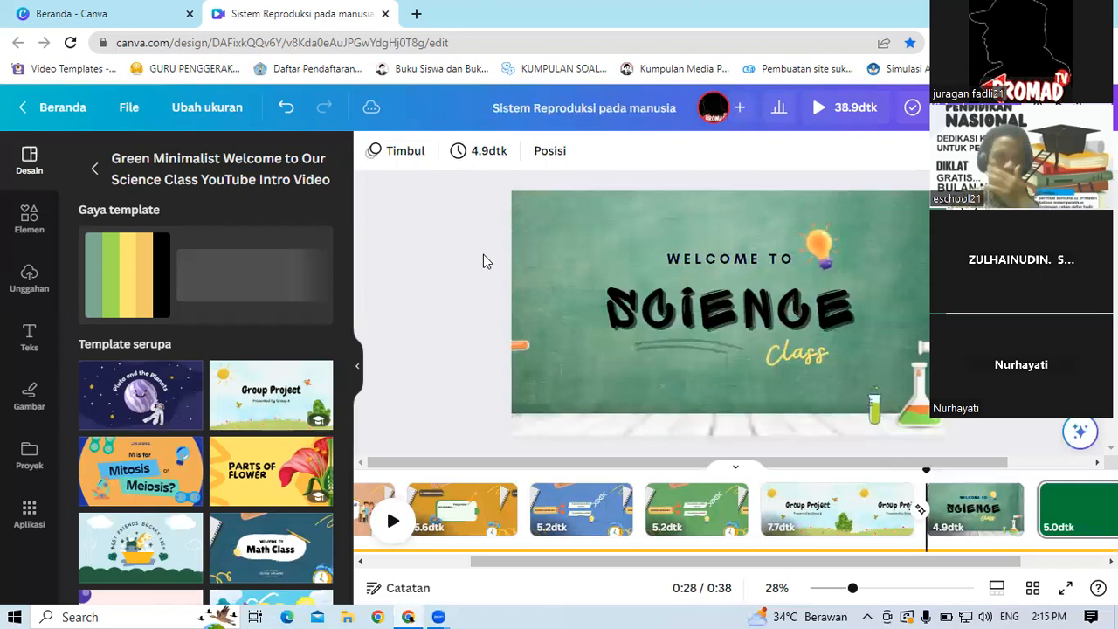
{"action": "left_click", "coordinate": [447, 249]}
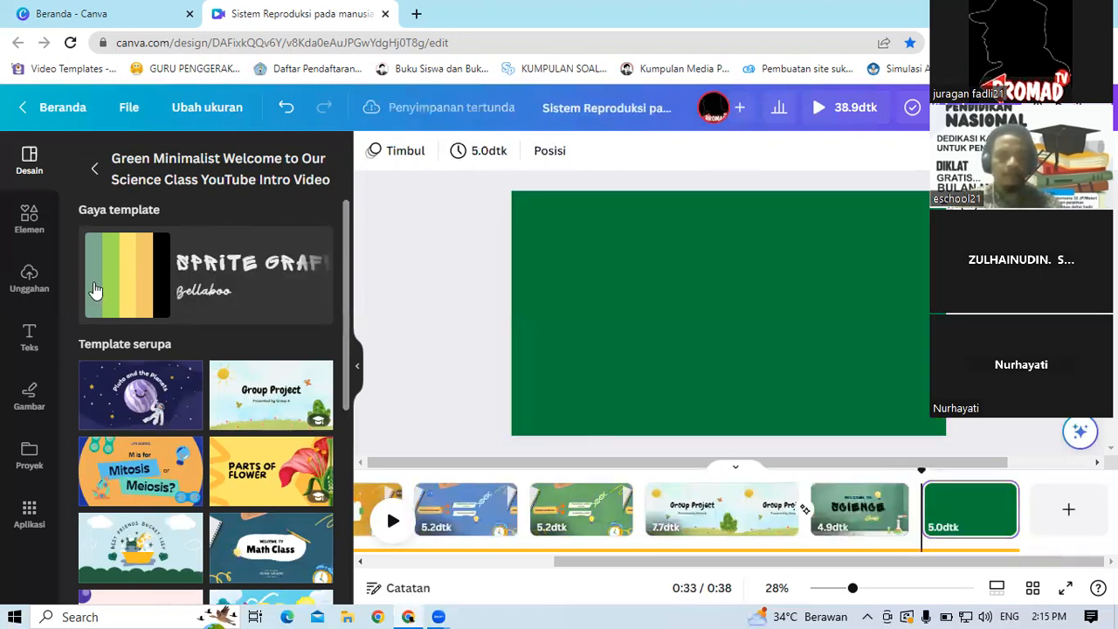
Step: Search the elements for sel videos and add the 22-second DNA helix video to the new page
{"action": "left_click", "coordinate": [29, 215]}
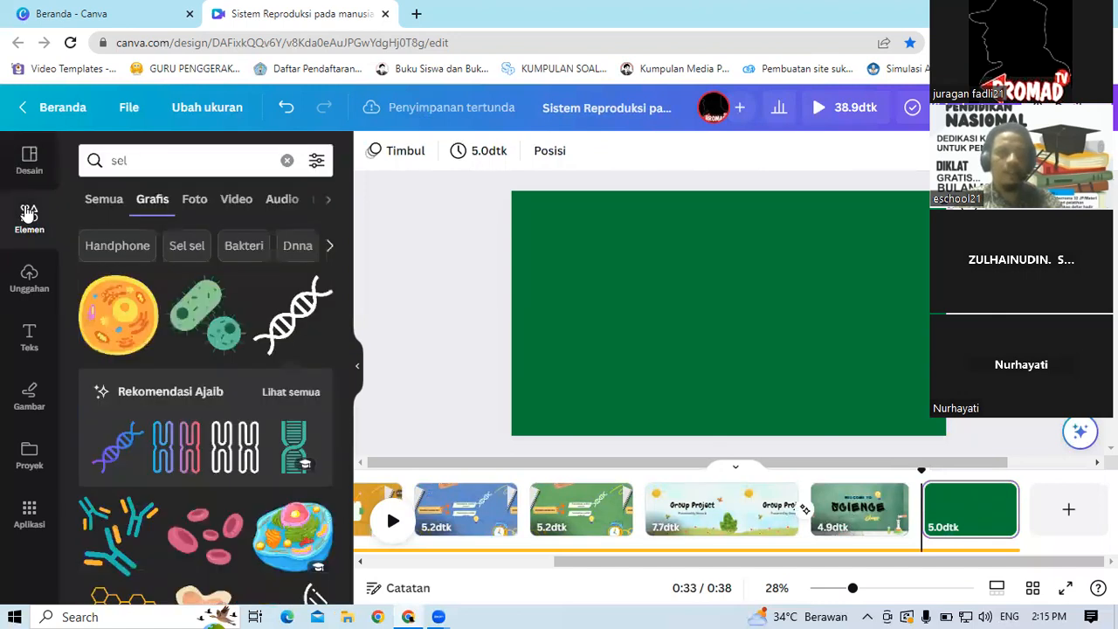
{"action": "left_click", "coordinate": [226, 201]}
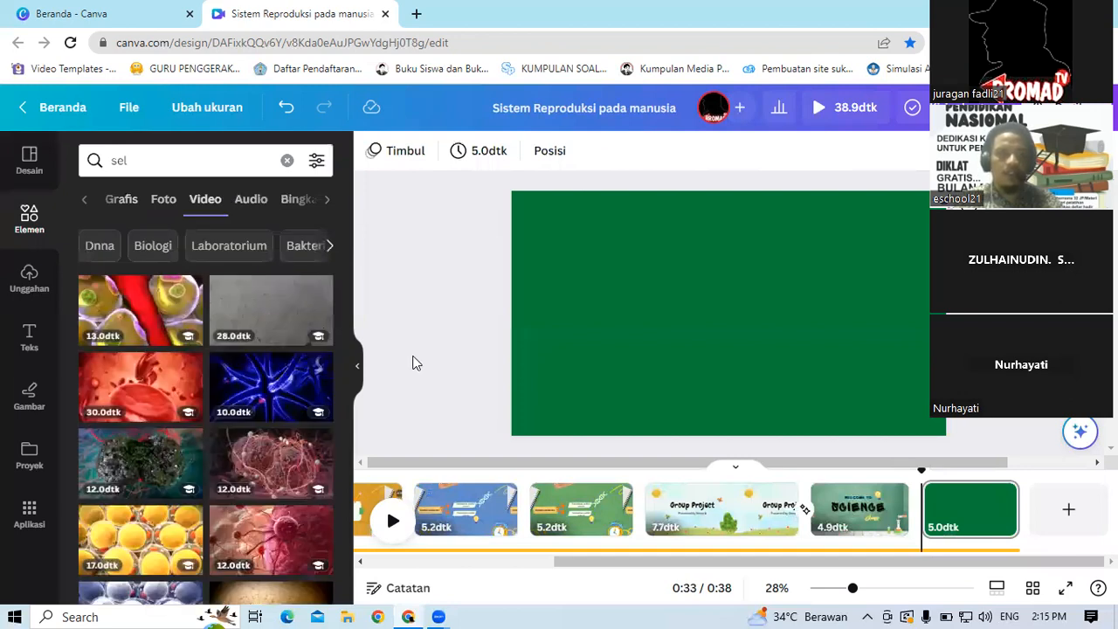
{"action": "left_click_drag", "start_coordinate": [347, 300], "coordinate": [363, 456]}
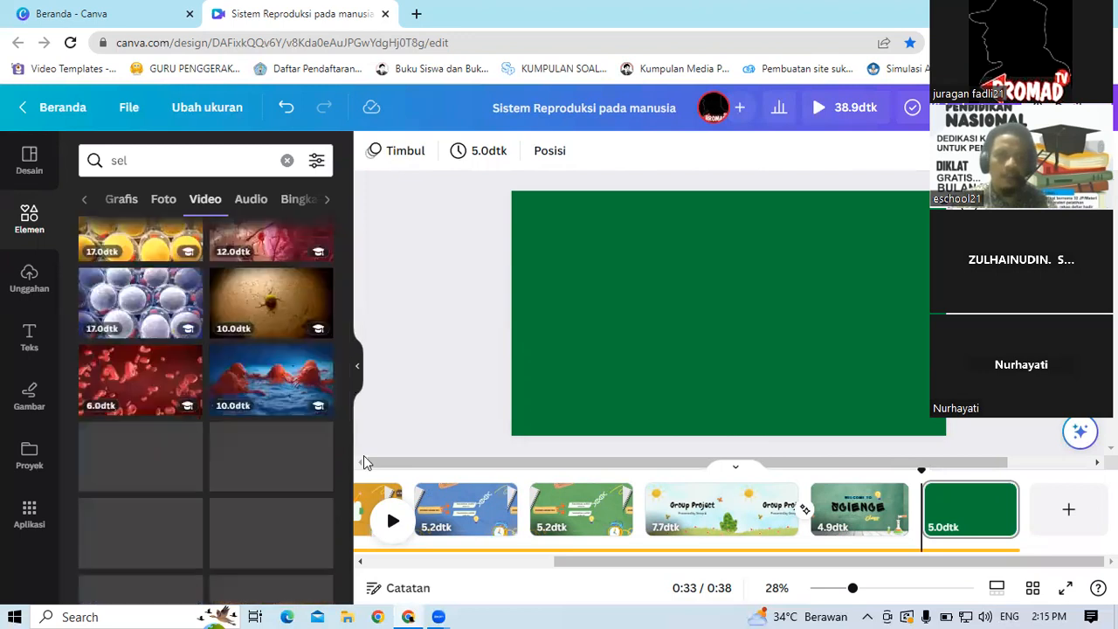
{"action": "left_click_drag", "start_coordinate": [347, 388], "coordinate": [357, 469]}
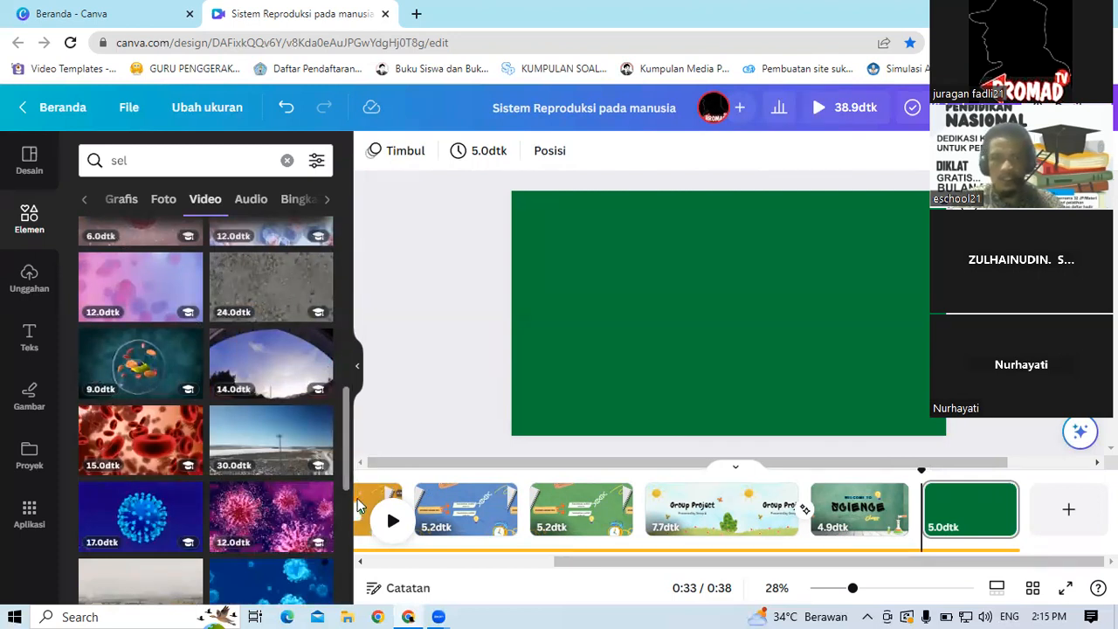
{"action": "scroll", "coordinate": [357, 498], "scroll_direction": "down", "scroll_amount": 4}
{"action": "left_click_drag", "start_coordinate": [360, 498], "coordinate": [359, 493]}
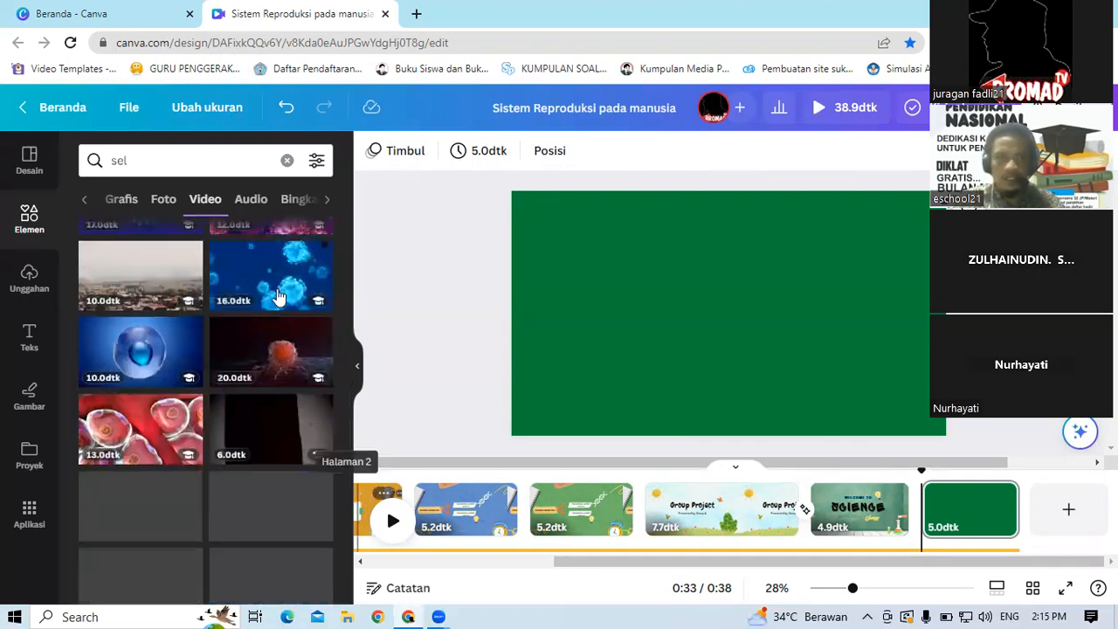
{"action": "left_click", "coordinate": [362, 495]}
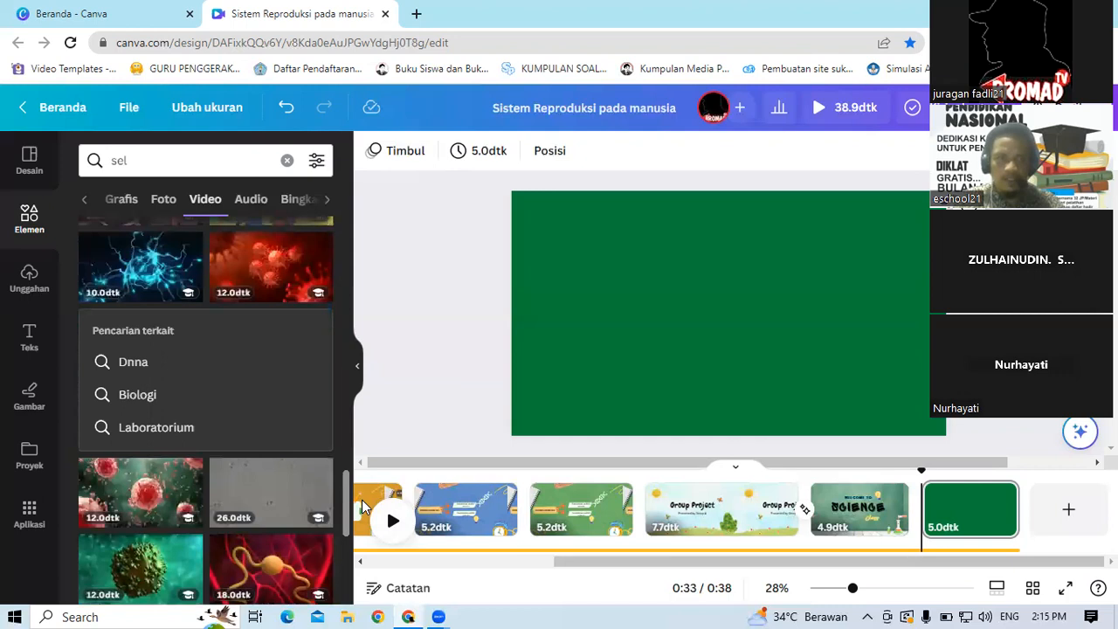
{"action": "left_click_drag", "start_coordinate": [364, 511], "coordinate": [358, 548]}
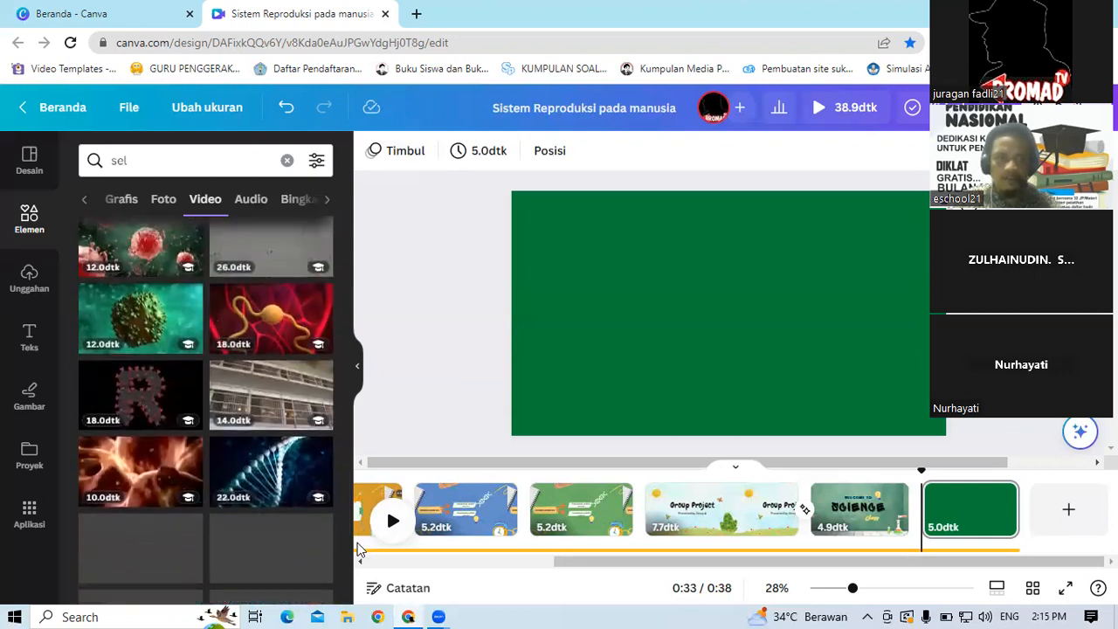
{"action": "left_click", "coordinate": [283, 472]}
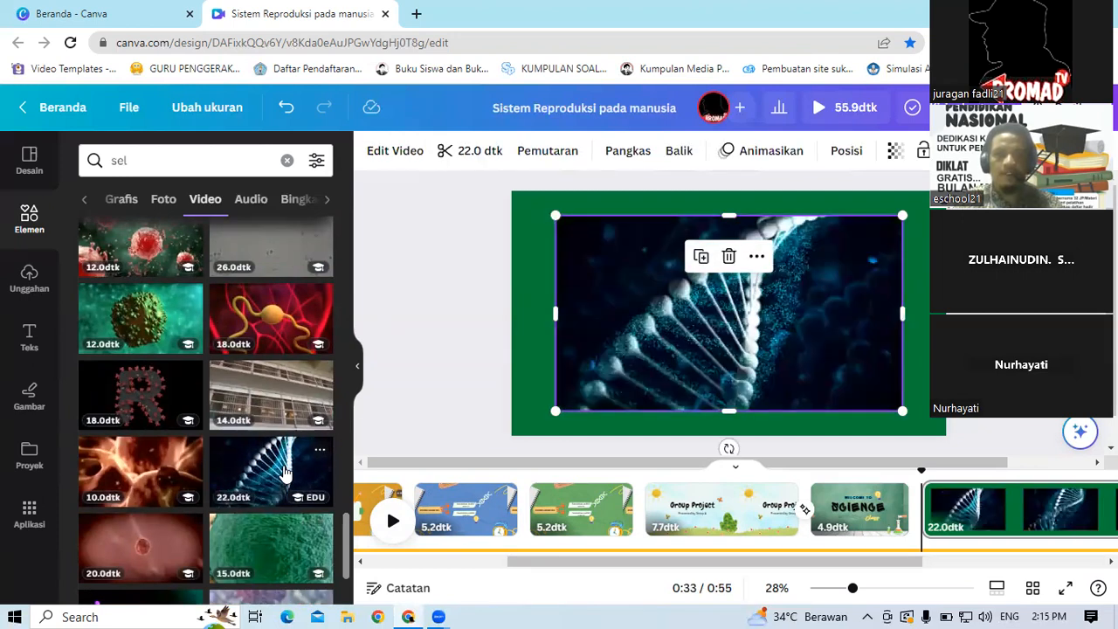
{"action": "left_click", "coordinate": [464, 295]}
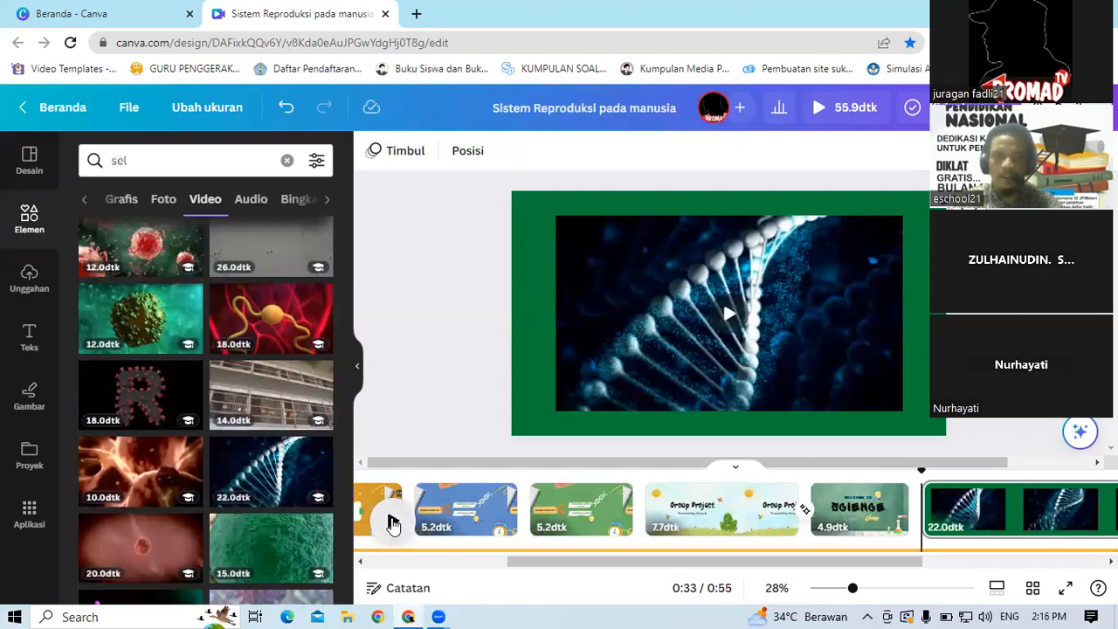
Step: Move the DNA video page to second position, directly after the title page
{"action": "left_click", "coordinate": [392, 522]}
{"action": "left_click", "coordinate": [393, 523]}
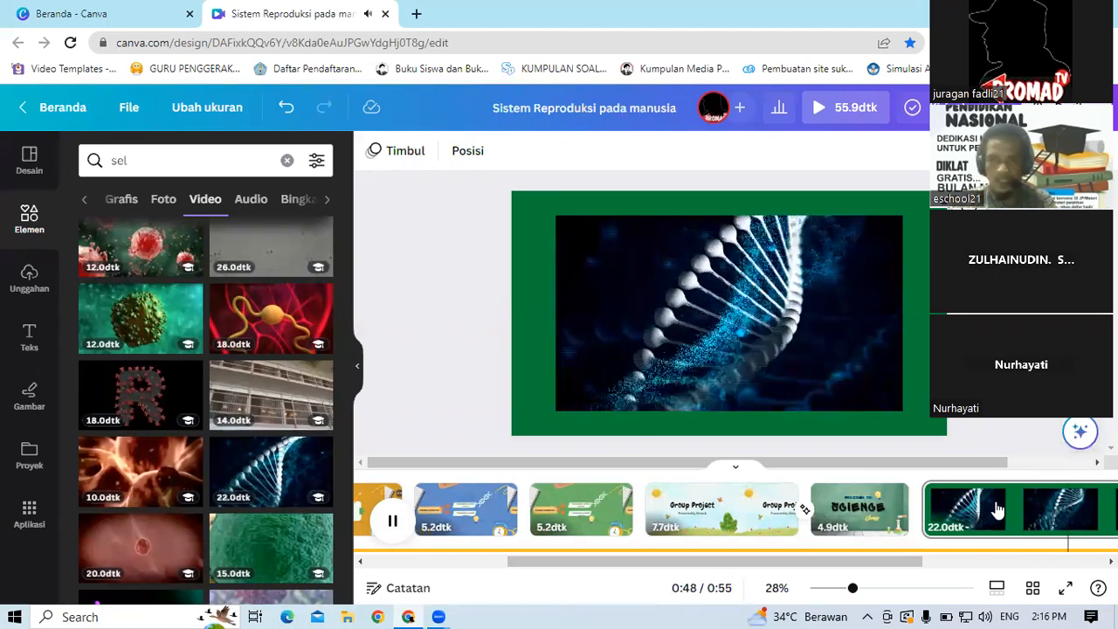
{"action": "left_click", "coordinate": [996, 510]}
{"action": "left_click", "coordinate": [998, 510]}
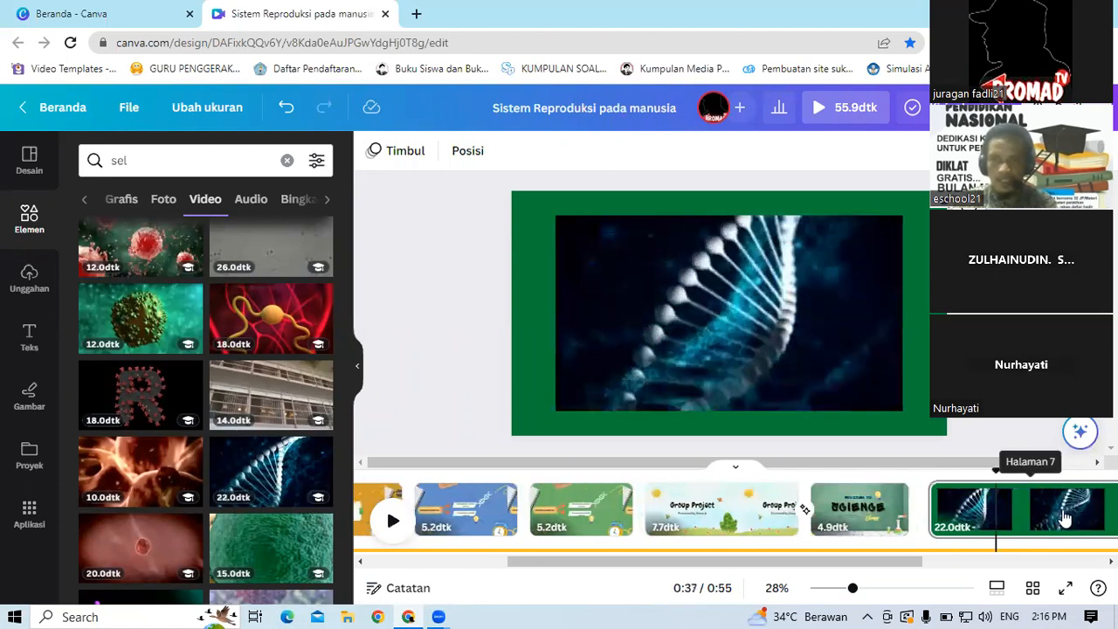
{"action": "left_click_drag", "start_coordinate": [903, 515], "coordinate": [753, 516]}
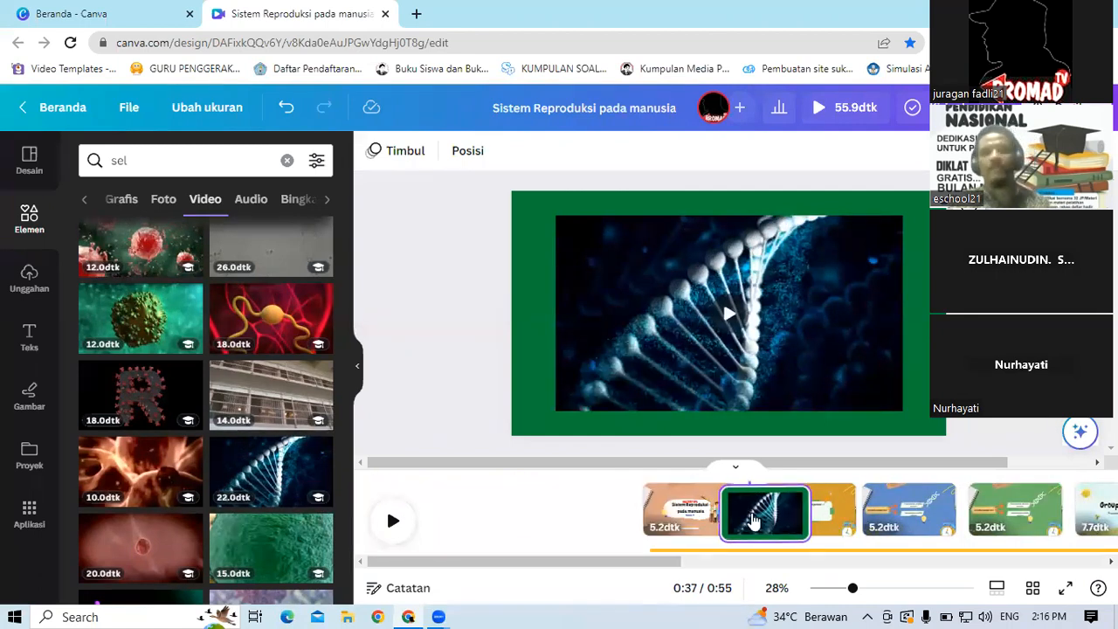
{"action": "left_click", "coordinate": [760, 516]}
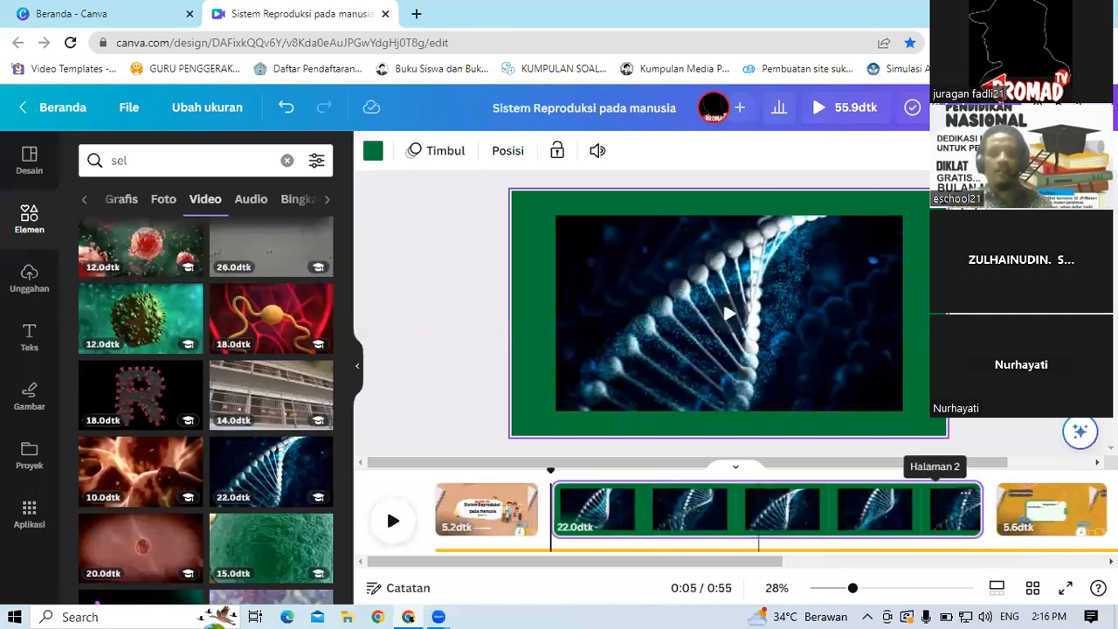
Step: Browse the audio results for sel and their suggested sound categories
{"action": "left_click", "coordinate": [391, 518]}
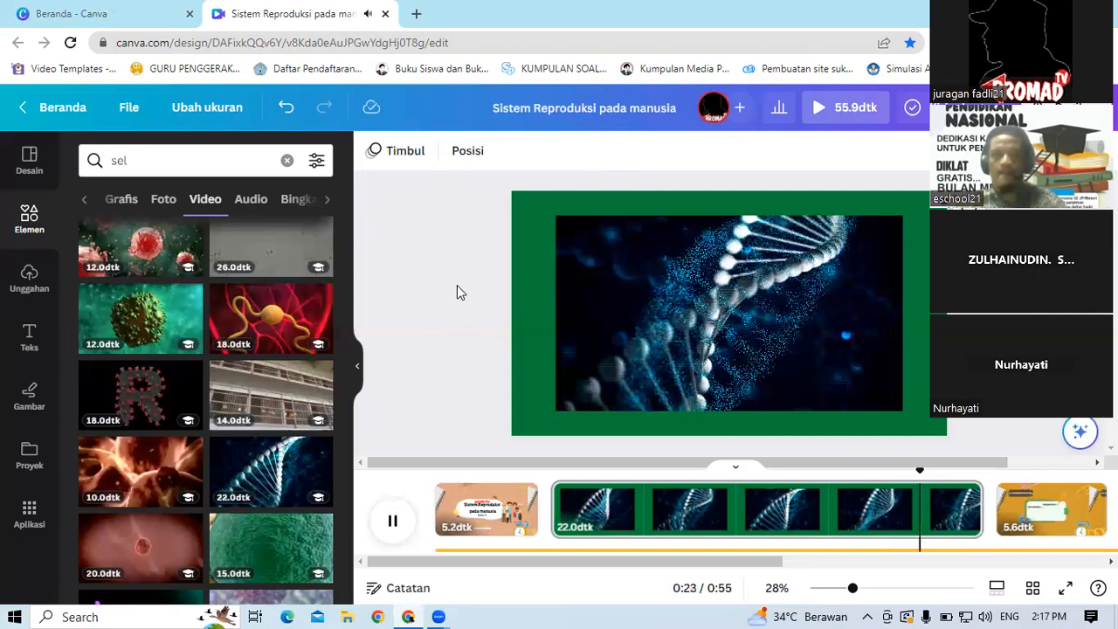
{"action": "key", "text": "space"}
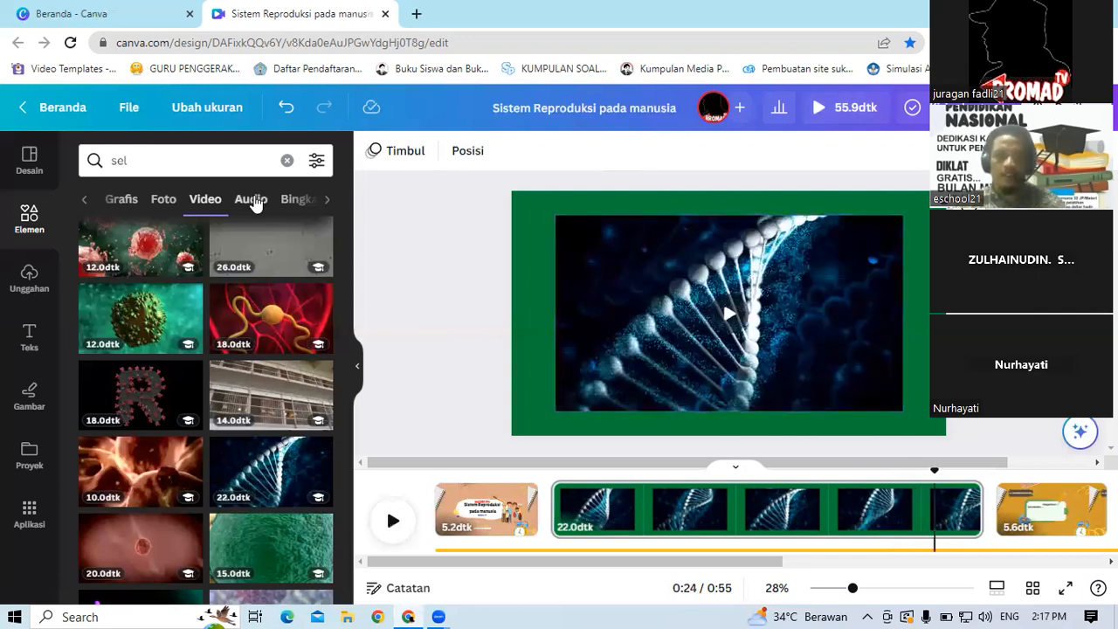
{"action": "left_click", "coordinate": [251, 199]}
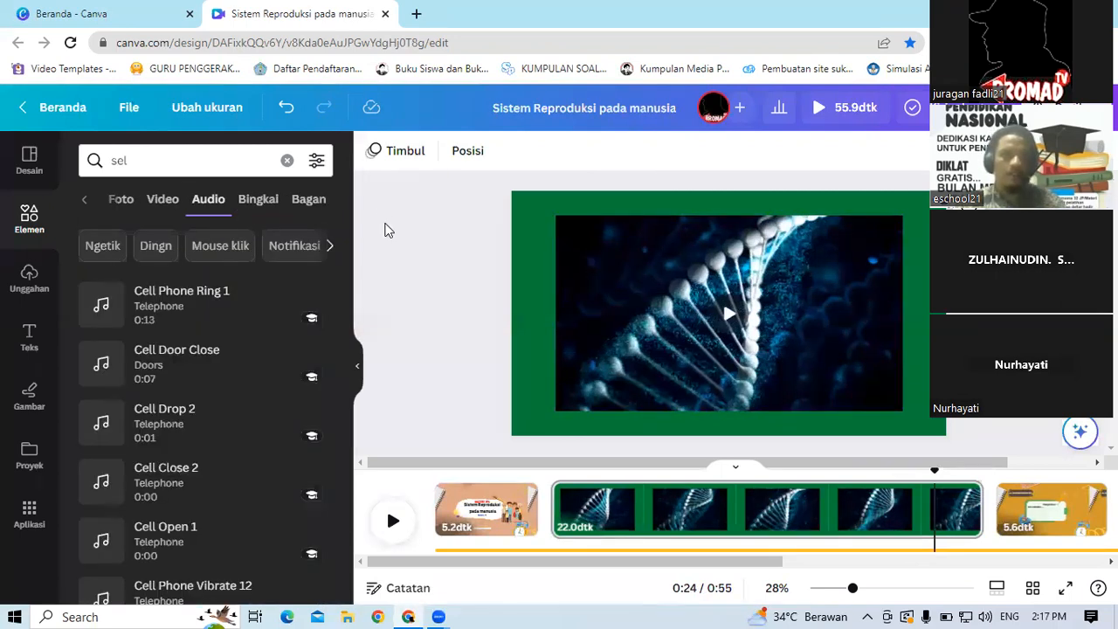
{"action": "left_click", "coordinate": [330, 247]}
{"action": "left_click", "coordinate": [330, 247]}
{"action": "left_click", "coordinate": [330, 248]}
{"action": "left_click", "coordinate": [330, 248]}
{"action": "left_click", "coordinate": [330, 249]}
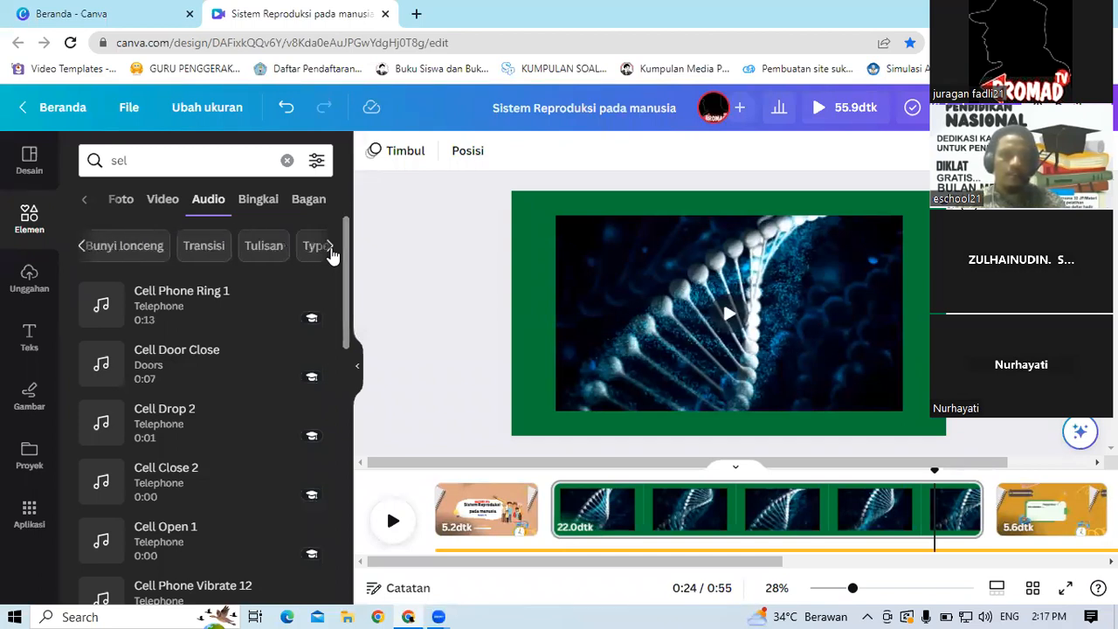
{"action": "left_click", "coordinate": [330, 248]}
{"action": "left_click", "coordinate": [331, 248]}
{"action": "left_click", "coordinate": [331, 248]}
{"action": "left_click", "coordinate": [331, 248]}
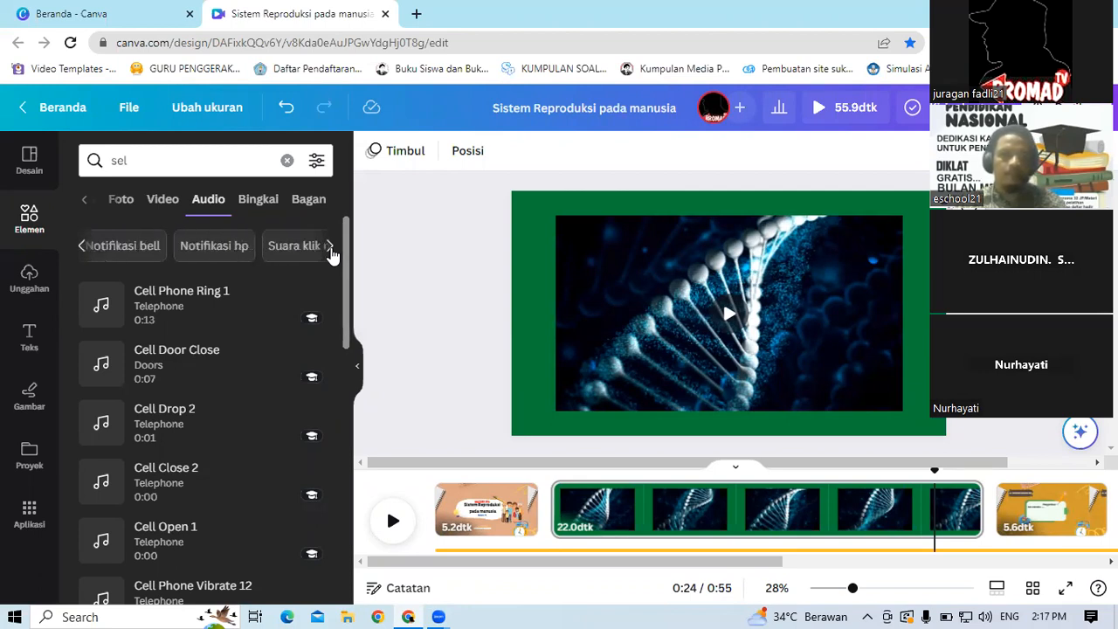
{"action": "left_click_drag", "start_coordinate": [345, 253], "coordinate": [345, 361]}
{"action": "scroll", "coordinate": [353, 301], "scroll_direction": "up", "scroll_amount": 5}
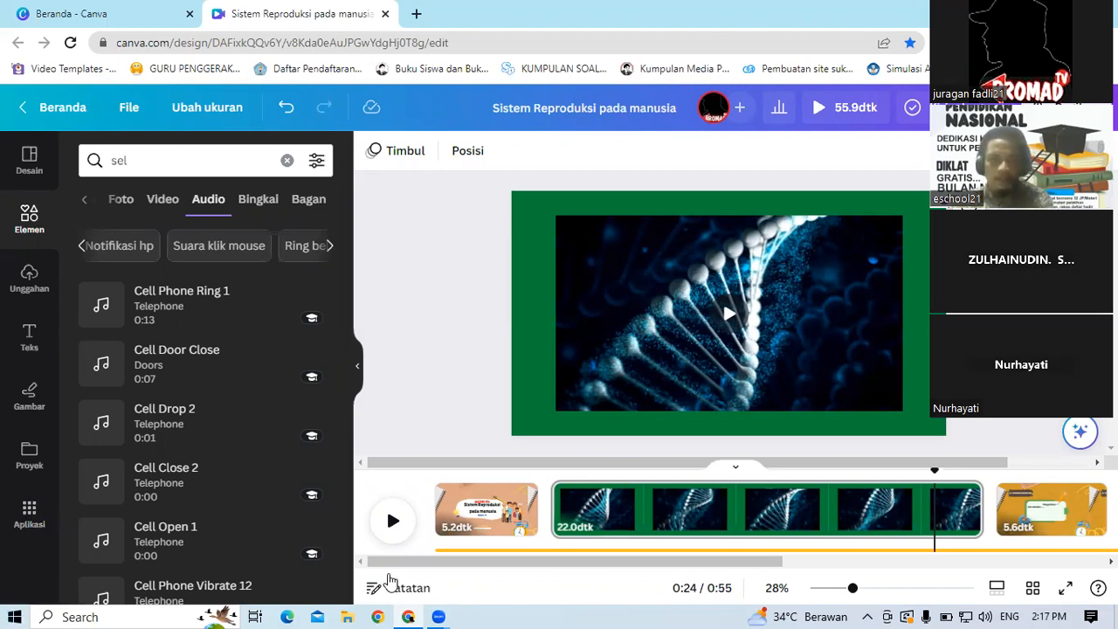
Step: Play the video from the title page to check the new DNA page
{"action": "left_click_drag", "start_coordinate": [468, 562], "coordinate": [953, 566]}
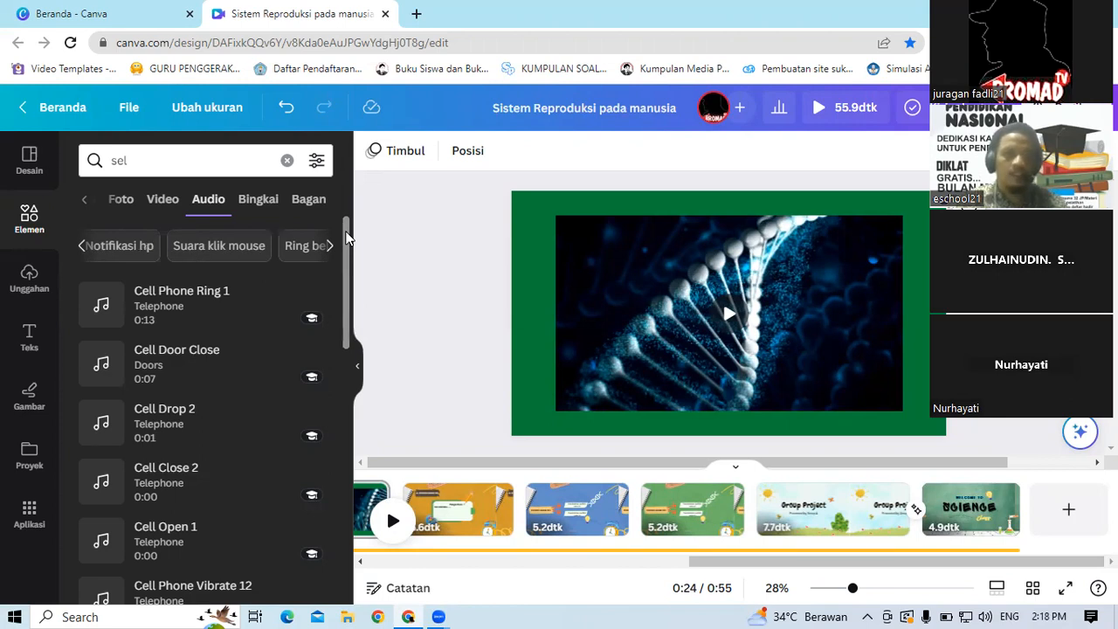
{"action": "left_click_drag", "start_coordinate": [346, 236], "coordinate": [352, 445]}
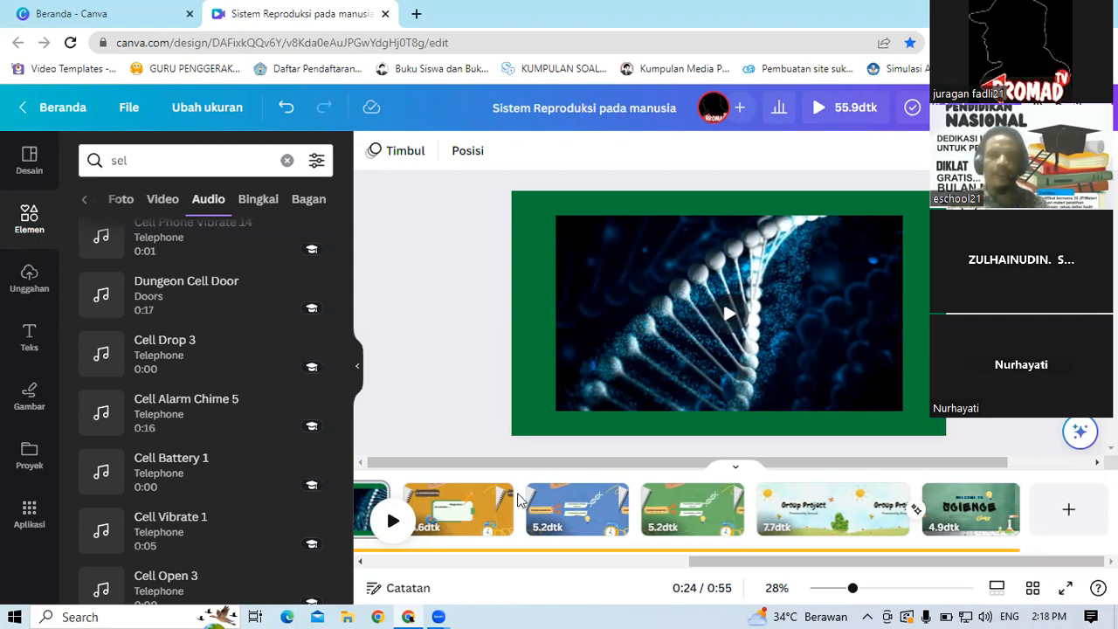
{"action": "left_click_drag", "start_coordinate": [706, 559], "coordinate": [419, 549]}
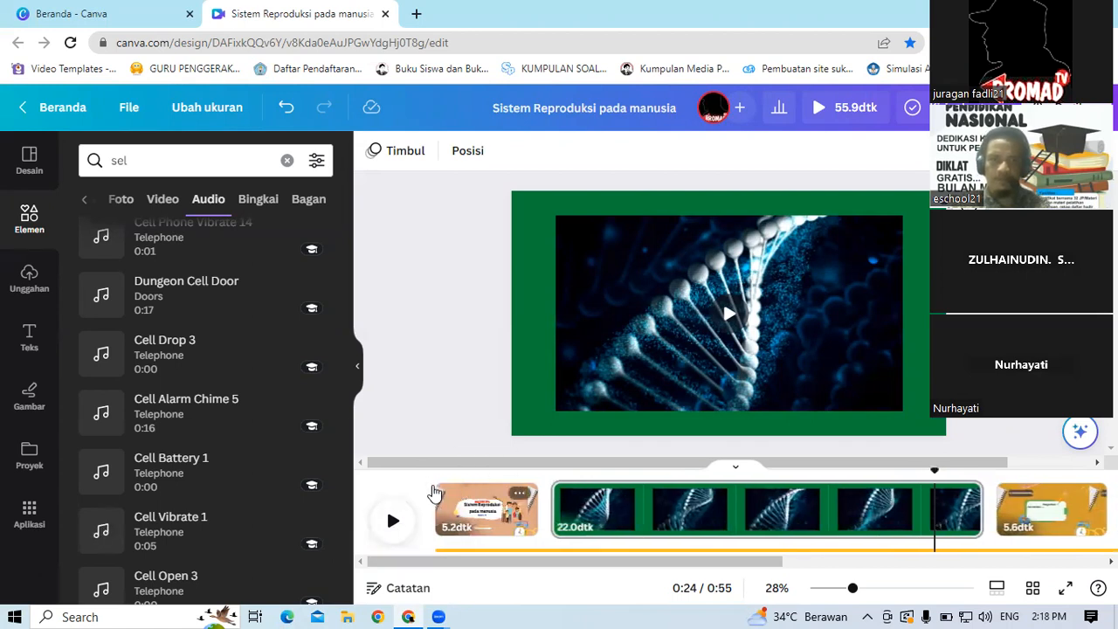
{"action": "left_click", "coordinate": [437, 492]}
{"action": "left_click", "coordinate": [394, 523]}
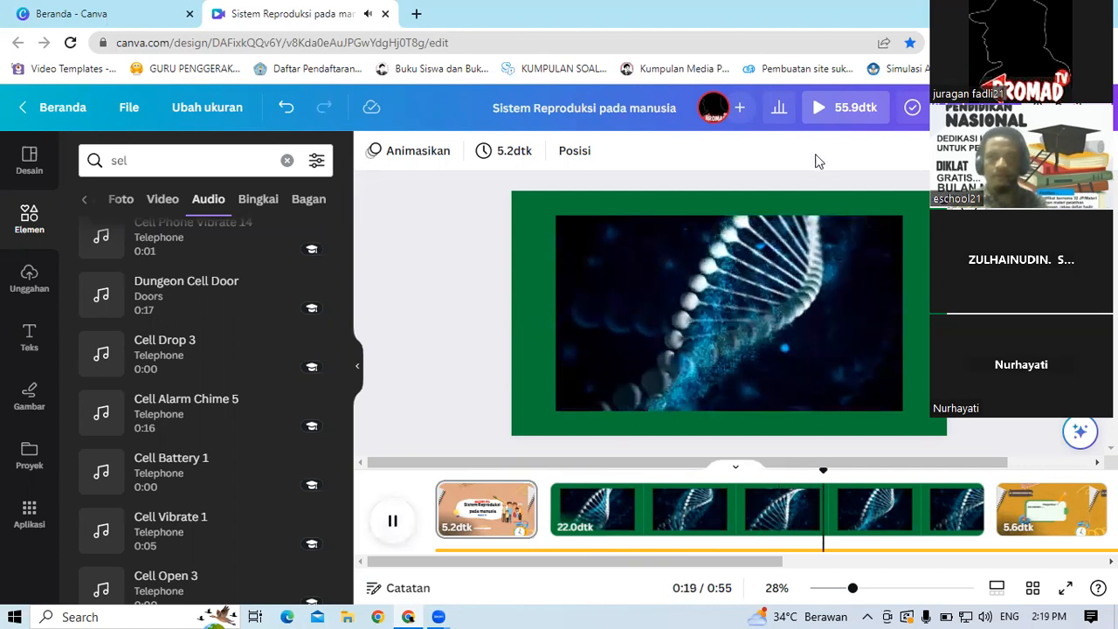
Step: Preview the whole video in full screen, skipping through its pages, and close the preview
{"action": "left_click", "coordinate": [836, 106]}
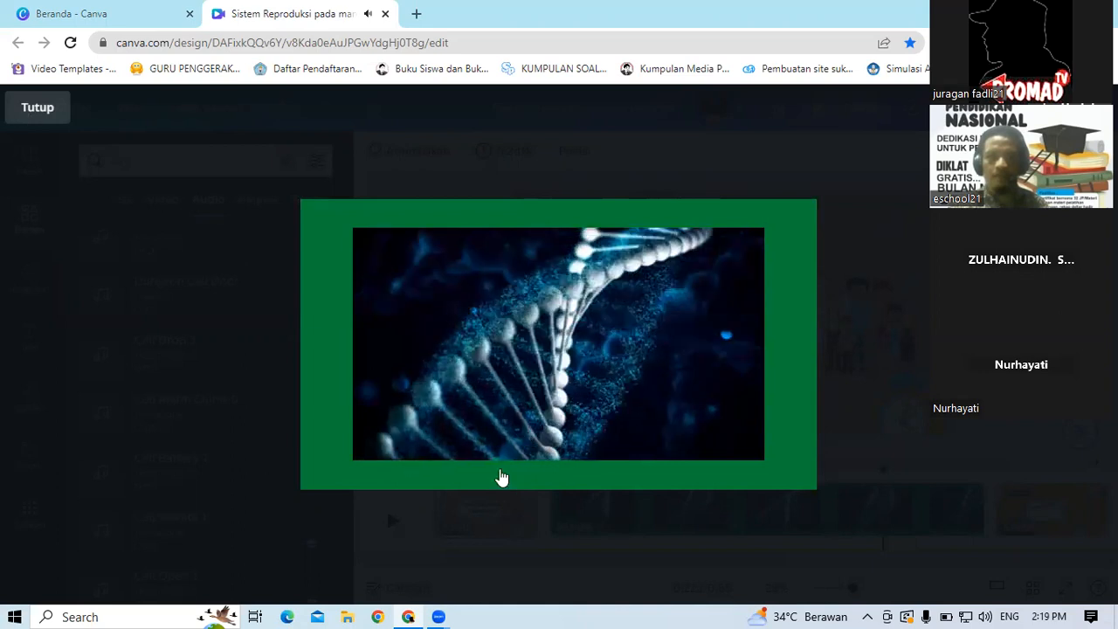
{"action": "mouse_move", "coordinate": [502, 477]}
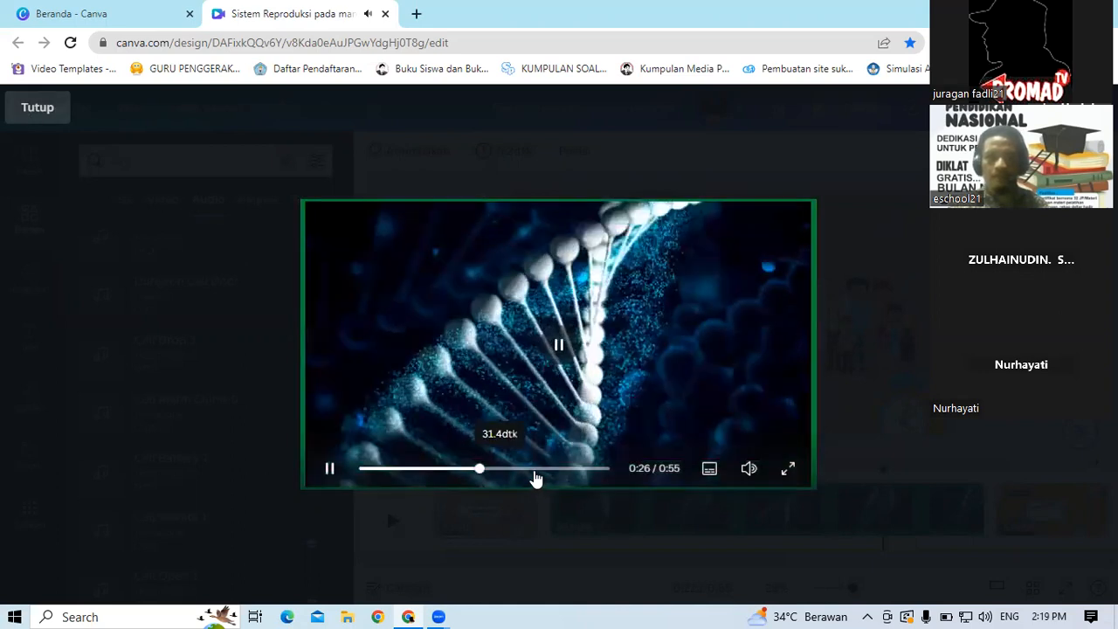
{"action": "left_click", "coordinate": [535, 476]}
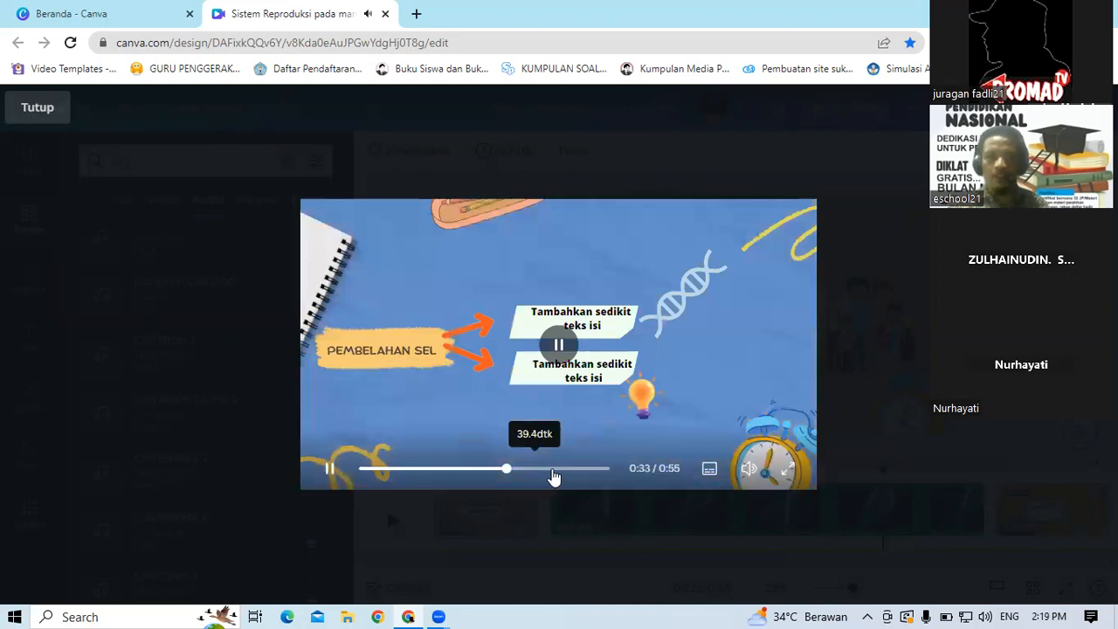
{"action": "left_click", "coordinate": [553, 476]}
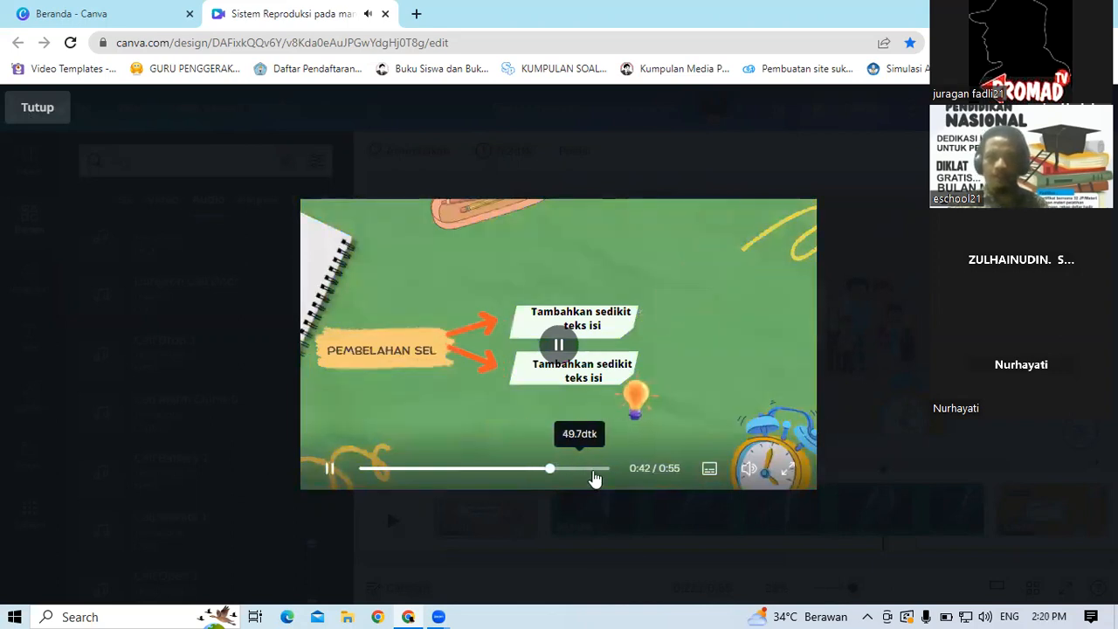
{"action": "left_click", "coordinate": [594, 476]}
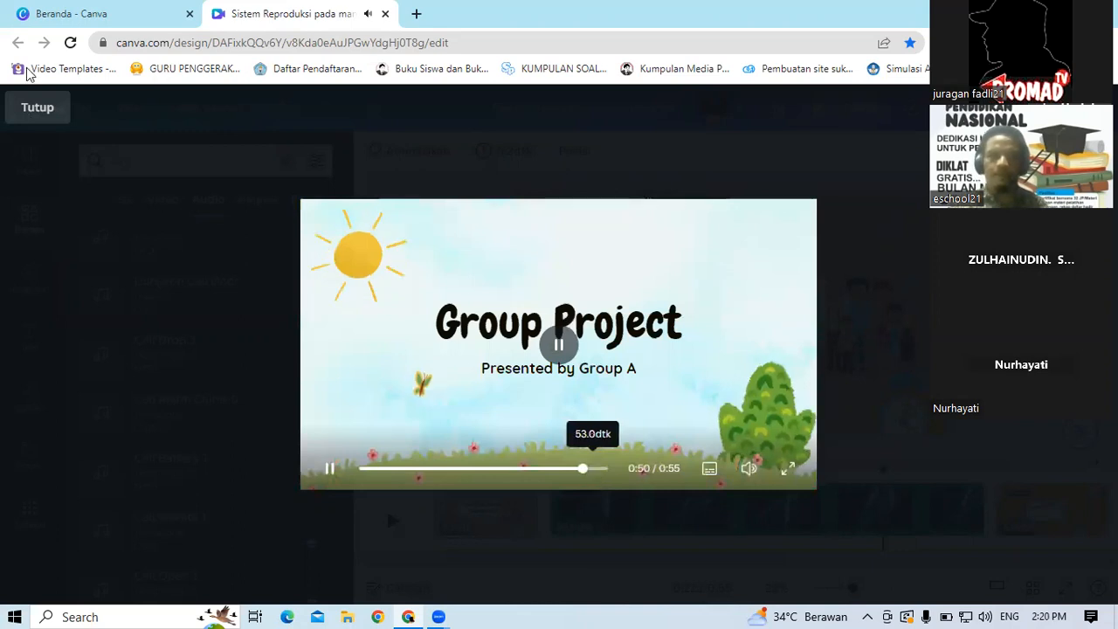
{"action": "left_click", "coordinate": [43, 118]}
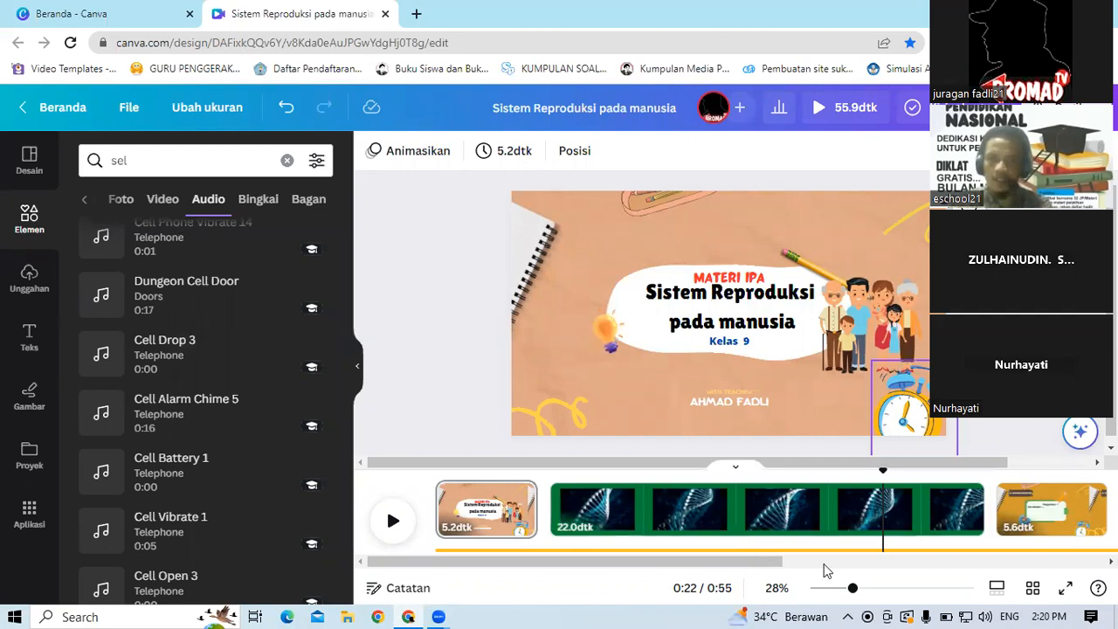
{"action": "scroll", "coordinate": [552, 525], "scroll_direction": "right", "scroll_amount": 3}
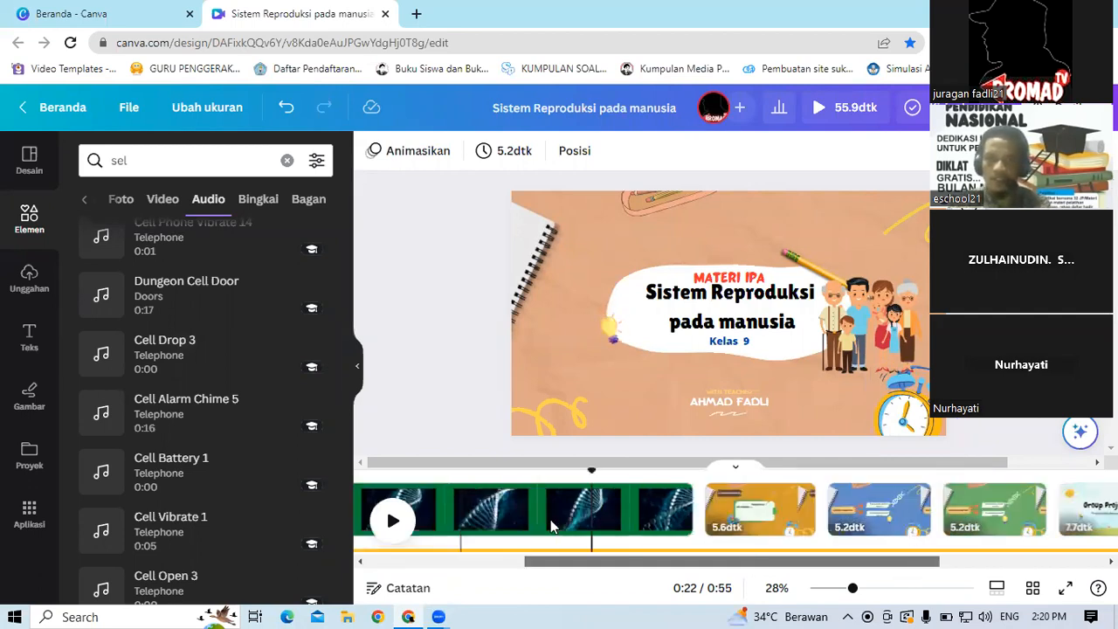
{"action": "scroll", "coordinate": [552, 526], "scroll_direction": "left", "scroll_amount": 3}
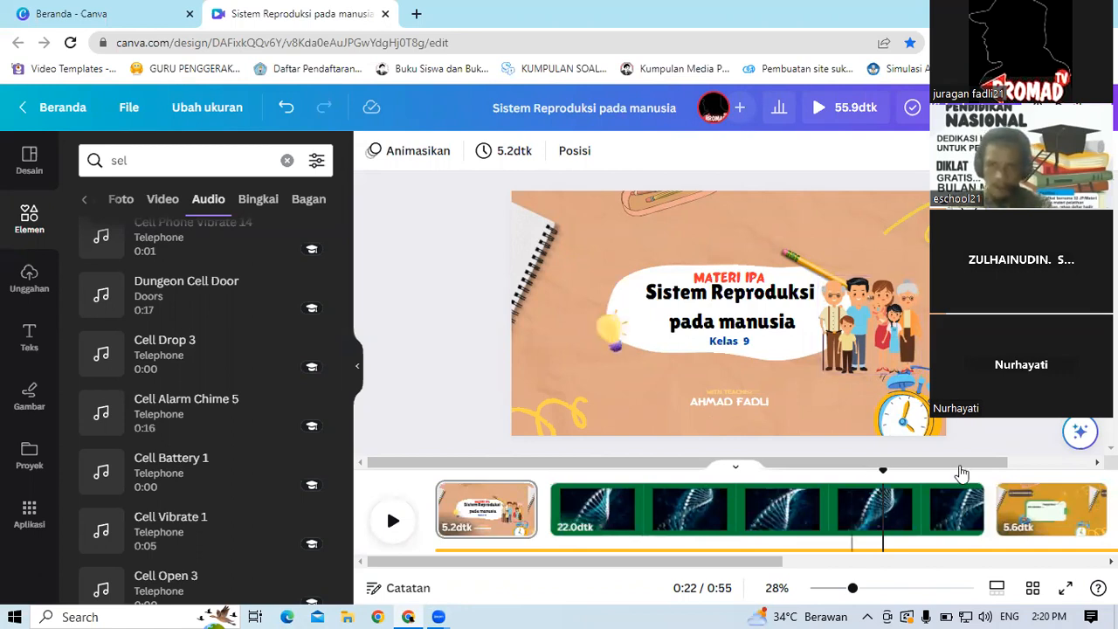
Step: Trim the DNA video page in the timeline to about 8.2 seconds
{"action": "left_click", "coordinate": [966, 511]}
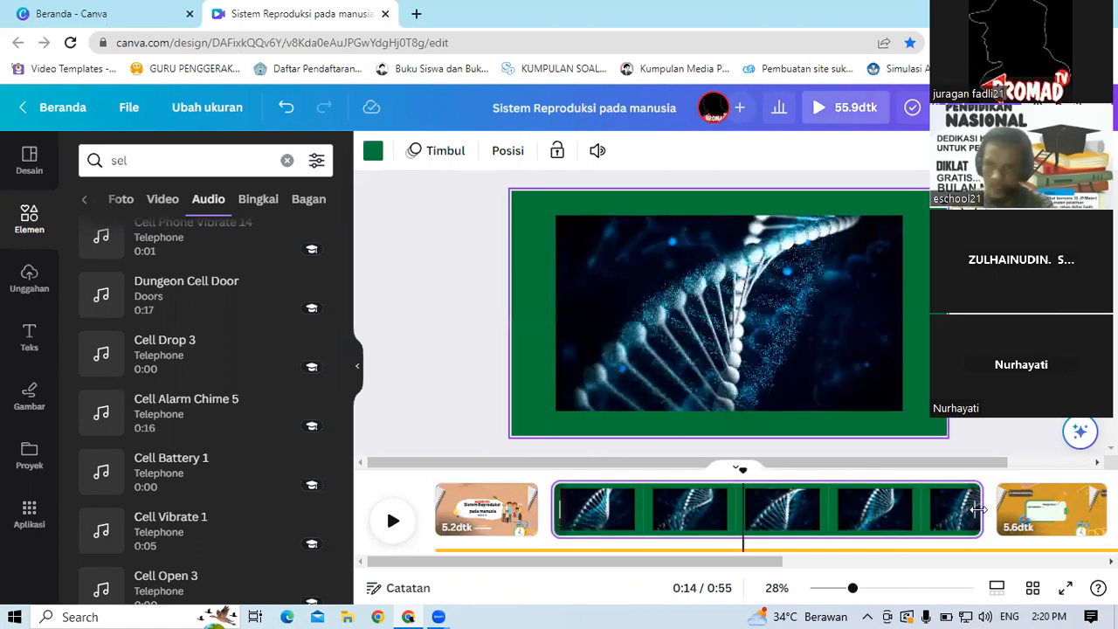
{"action": "left_click_drag", "start_coordinate": [819, 500], "coordinate": [701, 508]}
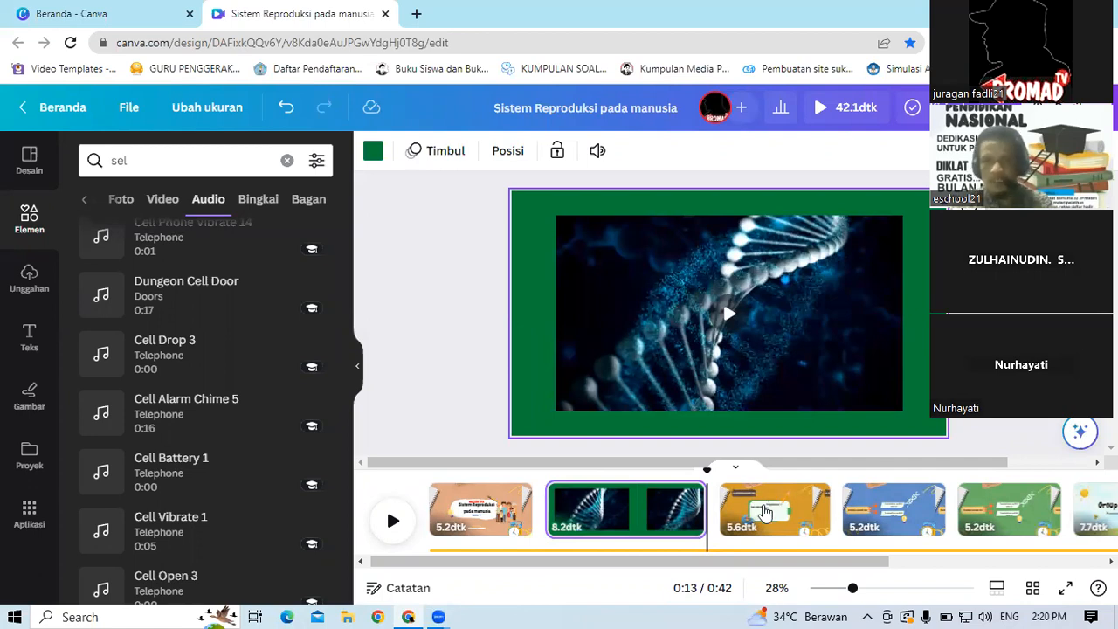
Step: Lengthen the A. Pembelahan Sel page's duration to about 7.5 seconds
{"action": "left_click", "coordinate": [764, 513]}
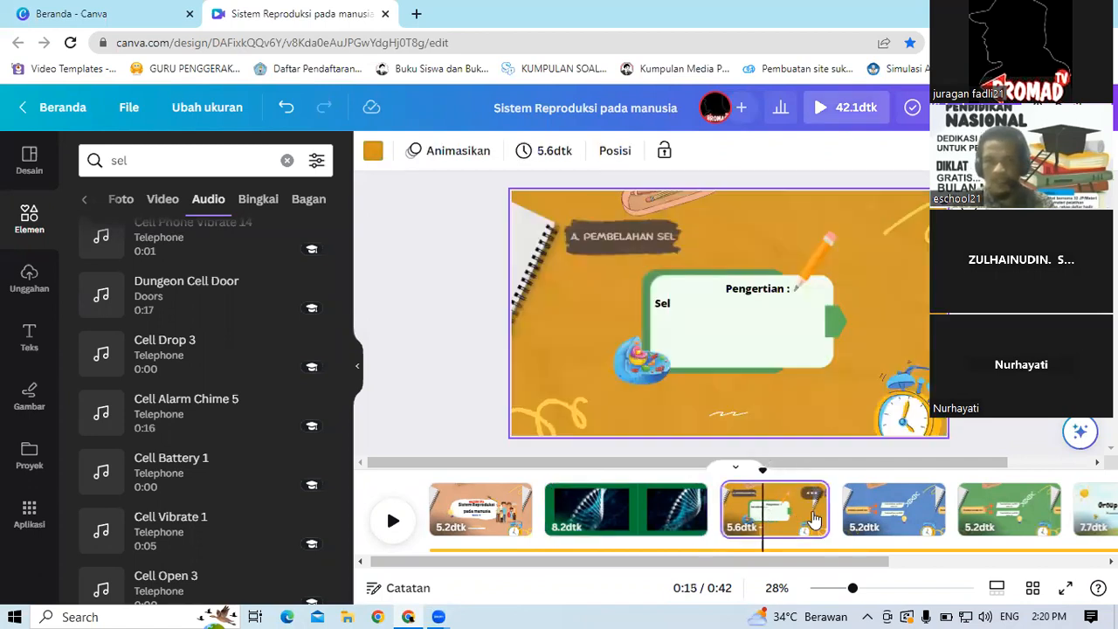
{"action": "left_click_drag", "start_coordinate": [826, 508], "coordinate": [863, 509]}
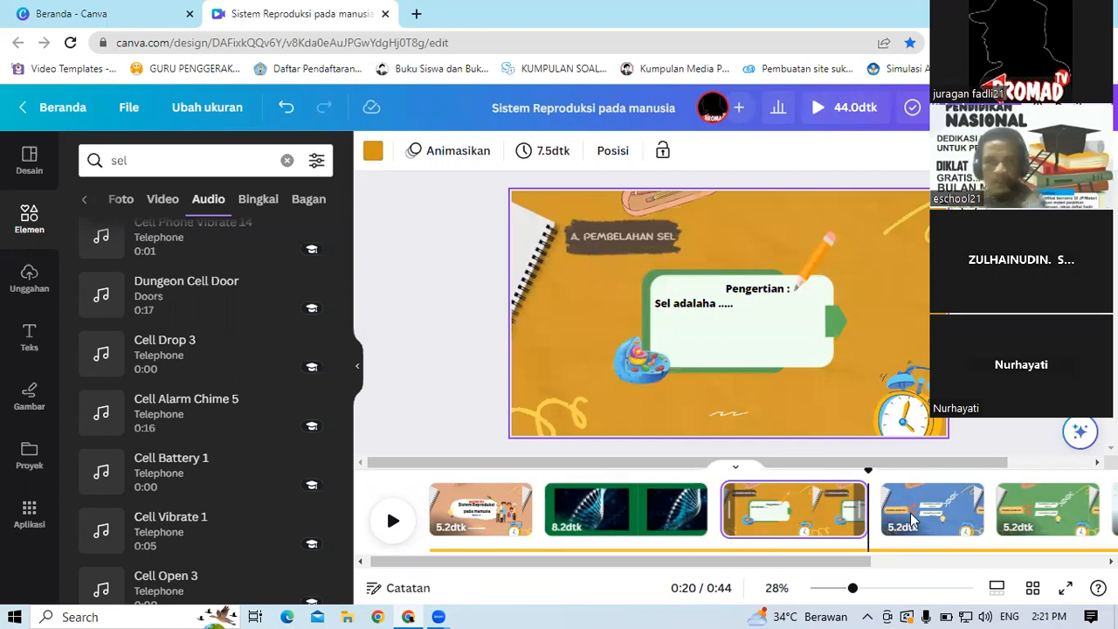
Step: Preview the video in full screen from the green Pembelahan Sel page
{"action": "left_click", "coordinate": [1018, 522]}
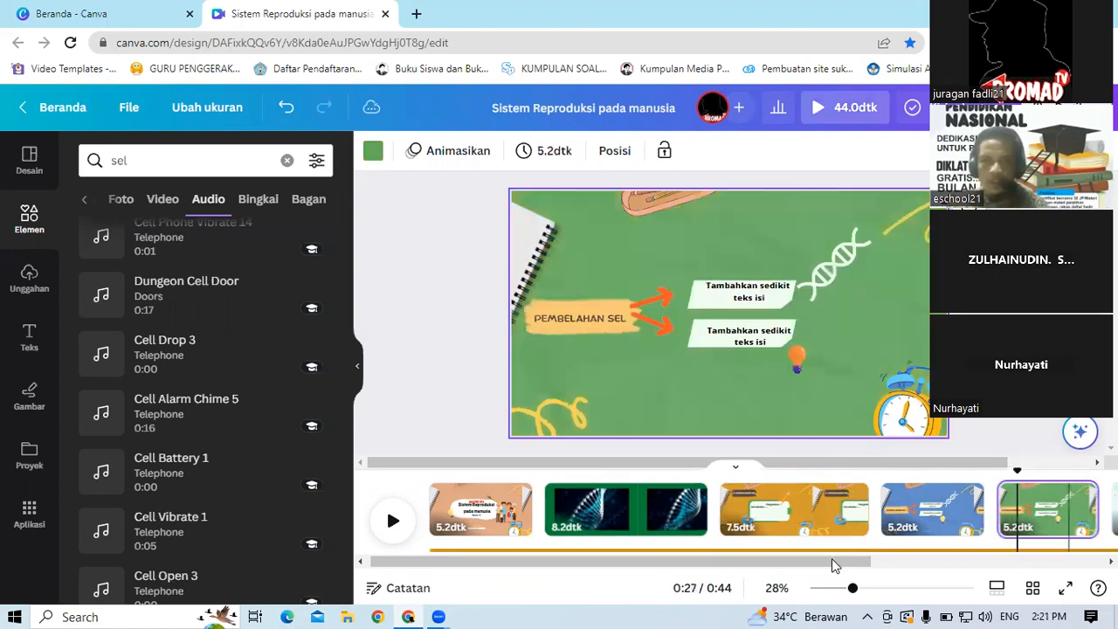
{"action": "left_click_drag", "start_coordinate": [895, 560], "coordinate": [967, 558]}
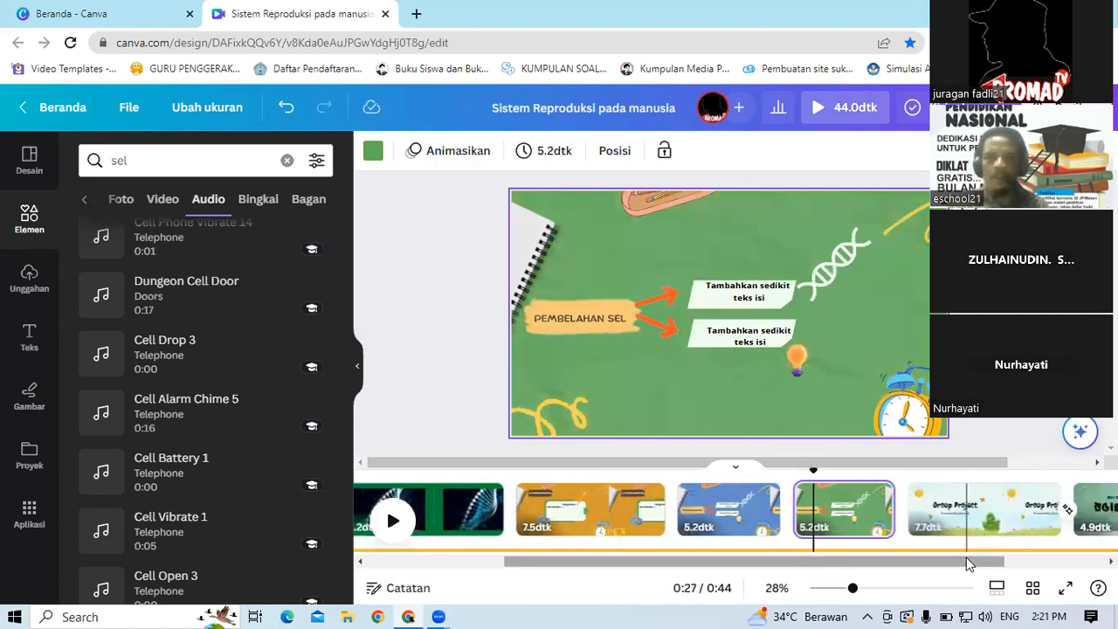
{"action": "left_click", "coordinate": [1064, 566]}
{"action": "left_click", "coordinate": [1064, 566]}
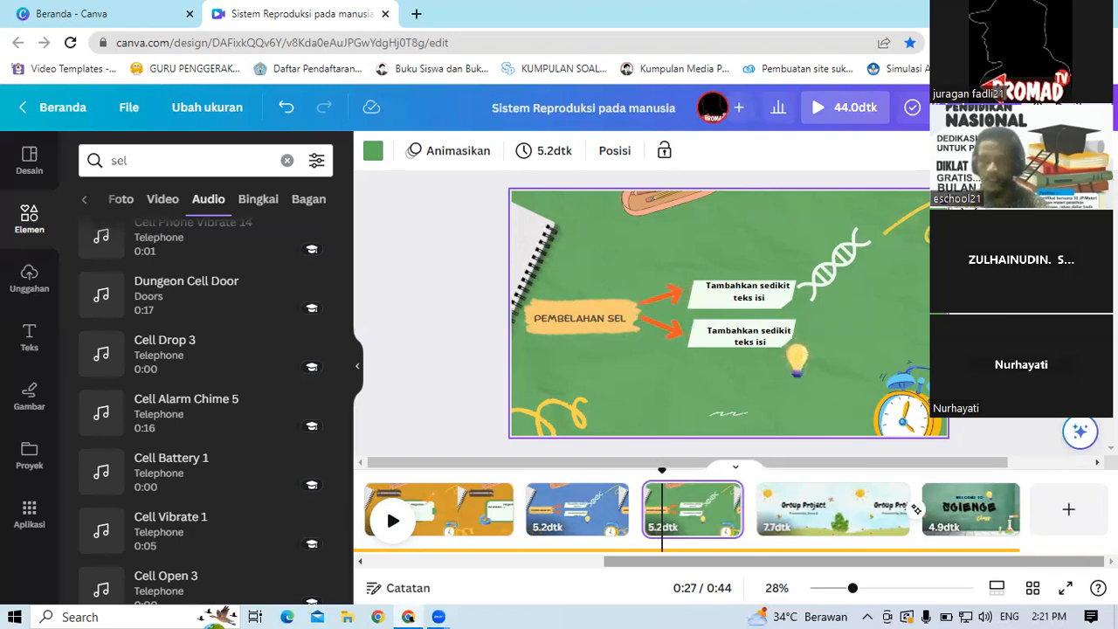
{"action": "left_click", "coordinate": [843, 109]}
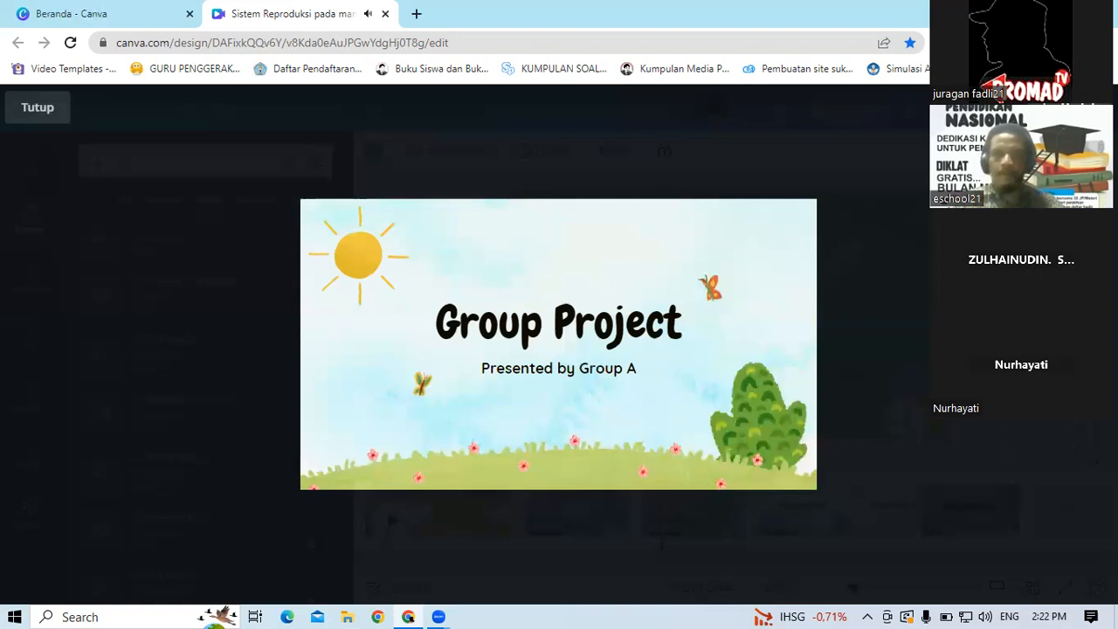
Step: Download the design as a Video MP4 file containing all pages
{"action": "left_click", "coordinate": [1073, 108]}
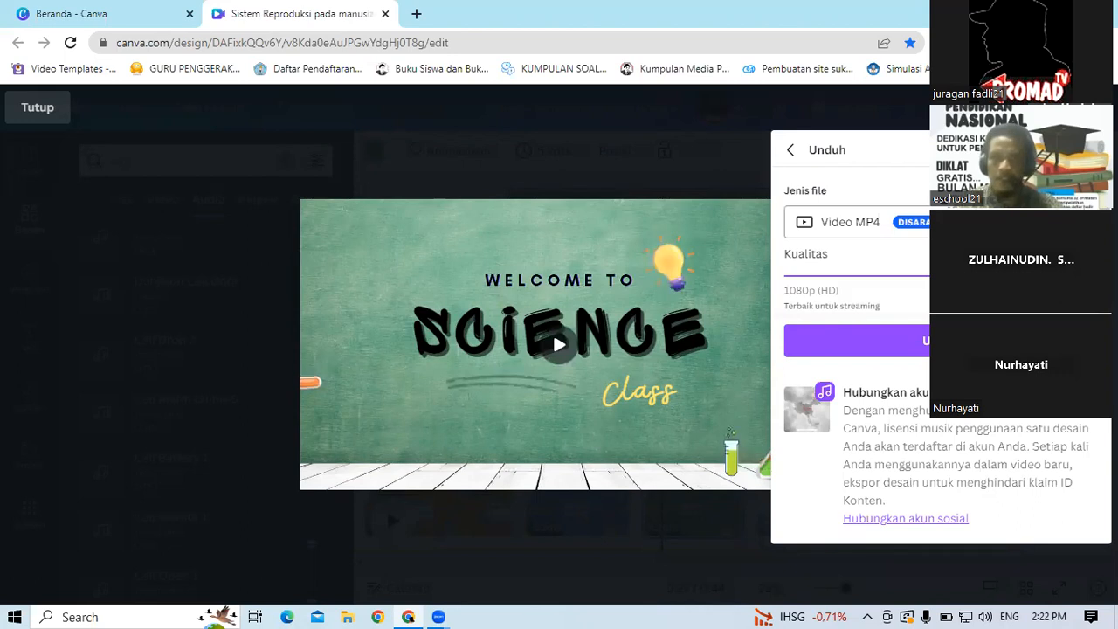
{"action": "left_click", "coordinate": [996, 222]}
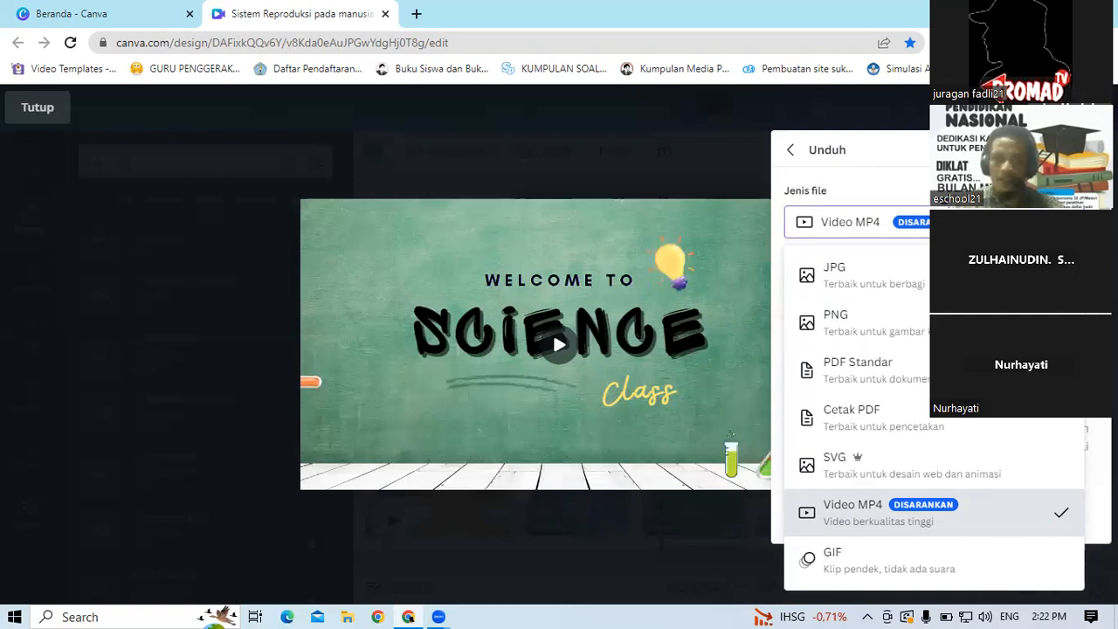
{"action": "scroll", "coordinate": [856, 397], "scroll_direction": "down", "scroll_amount": 3}
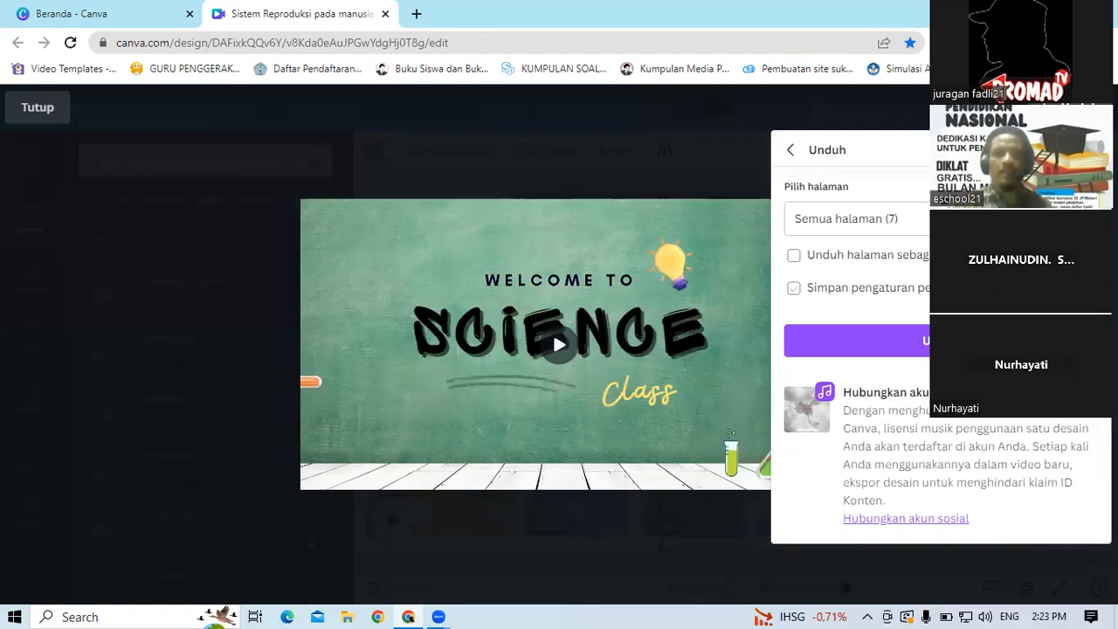
{"action": "left_click", "coordinate": [917, 351]}
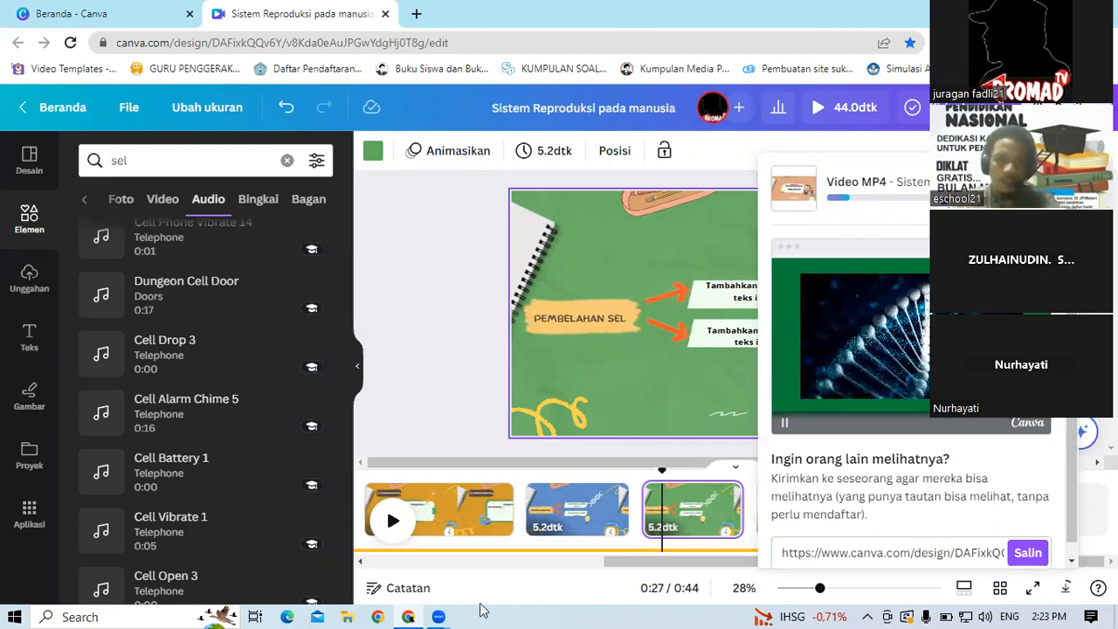
{"action": "left_click", "coordinate": [382, 297]}
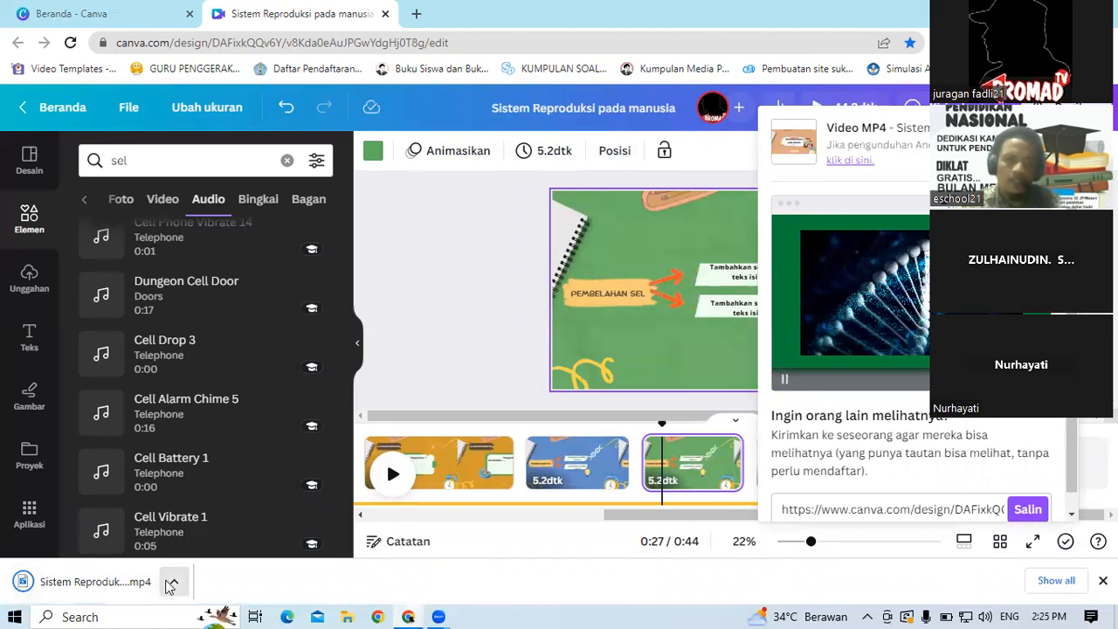
Step: Try to show the downloaded Sistem Reproduksi pada manusia.mp4 in its folder
{"action": "left_click", "coordinate": [171, 585]}
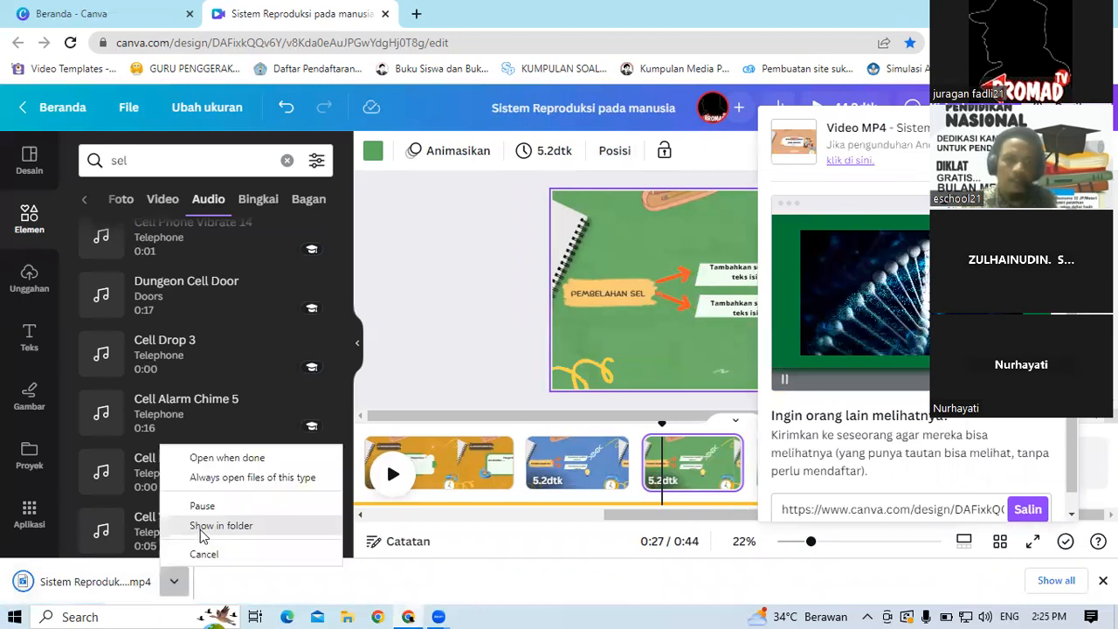
{"action": "left_click", "coordinate": [201, 527]}
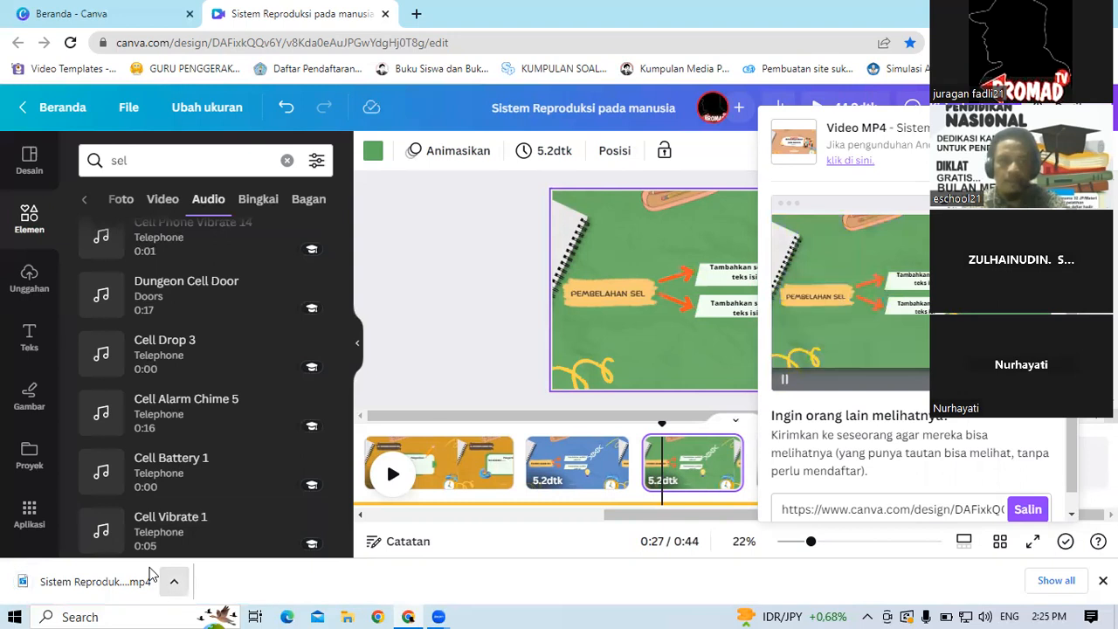
{"action": "left_click", "coordinate": [173, 581]}
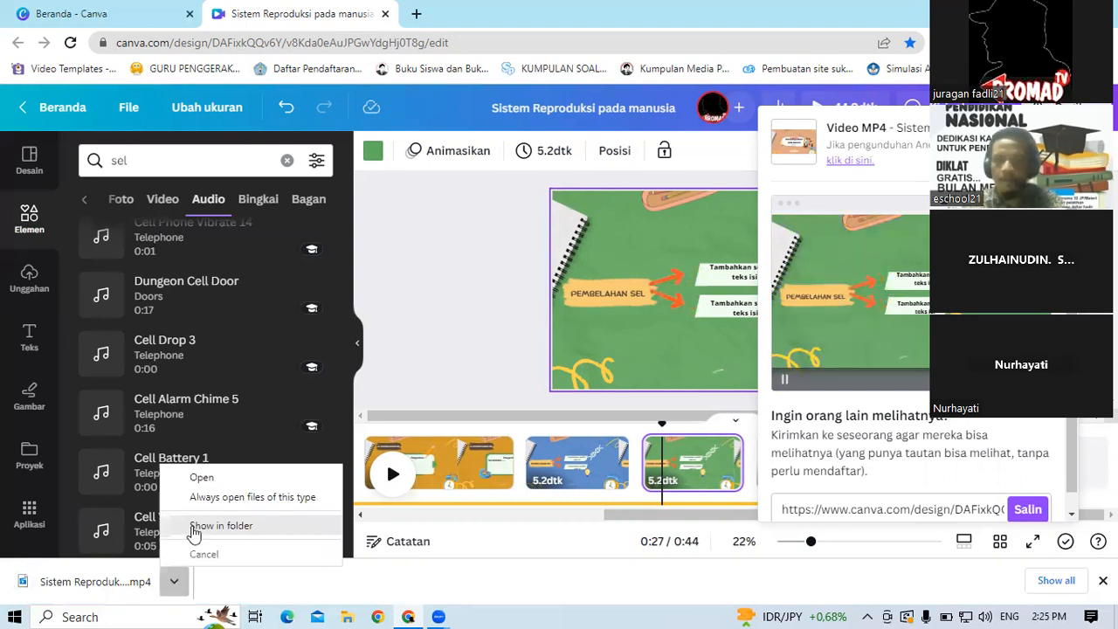
{"action": "left_click", "coordinate": [193, 528]}
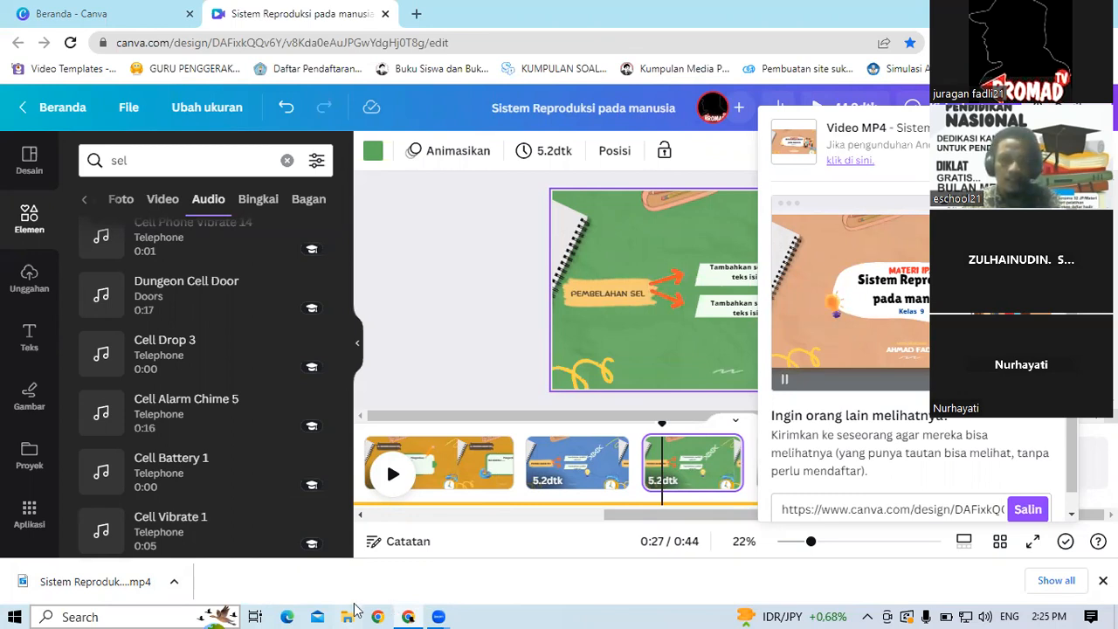
Step: Open the Downloads folder in File Explorer and select Sistem Reproduksi pada manusia.mp4
{"action": "key", "text": "super+d"}
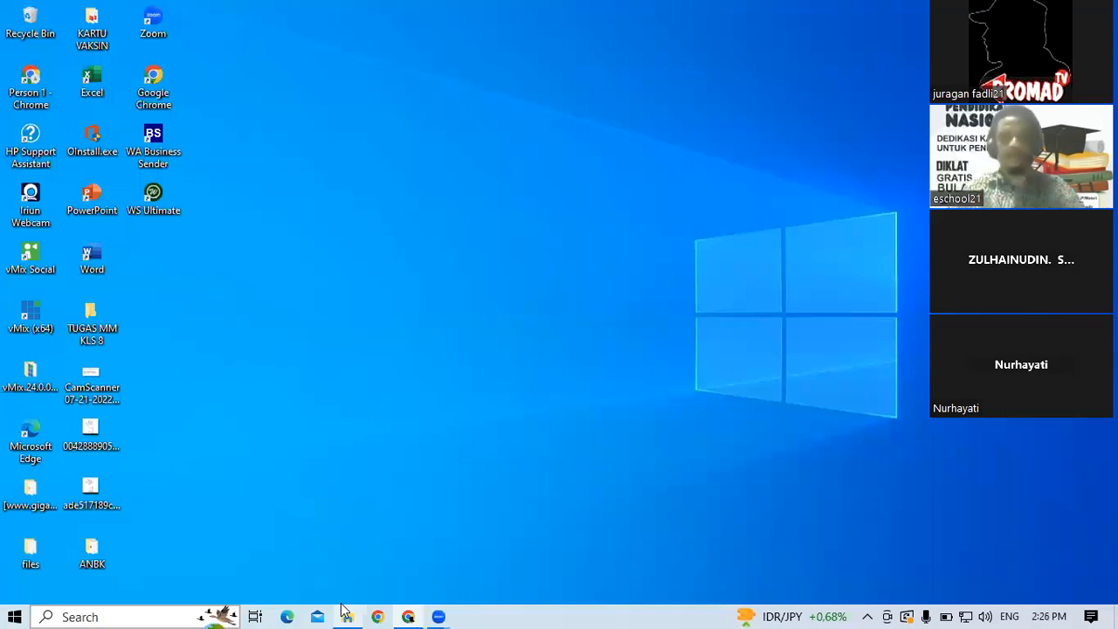
{"action": "left_click", "coordinate": [343, 609]}
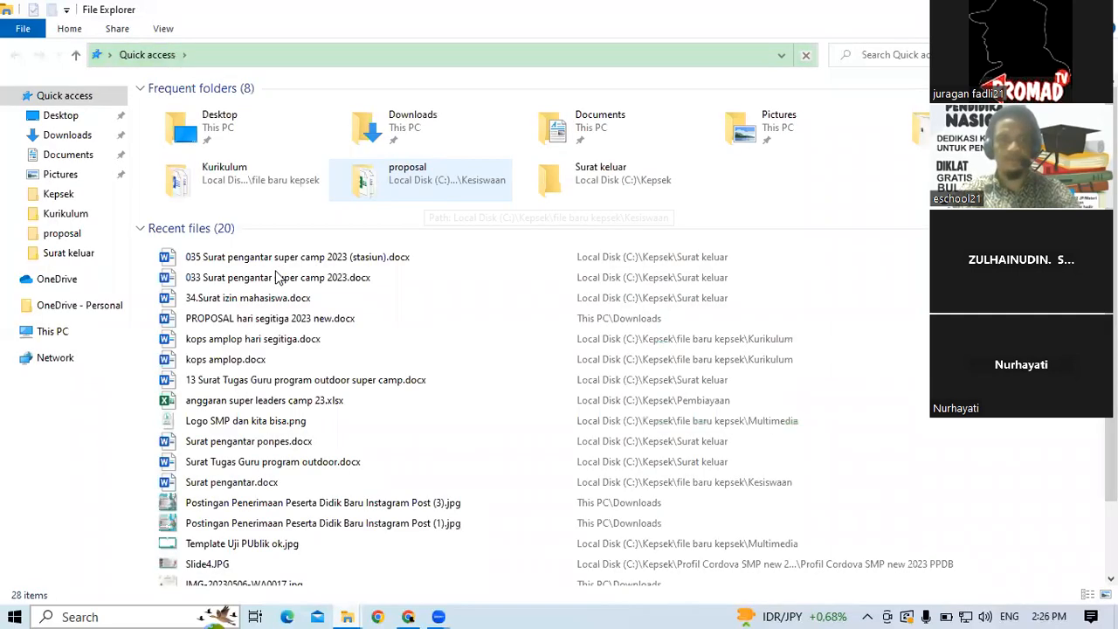
{"action": "left_click", "coordinate": [68, 136]}
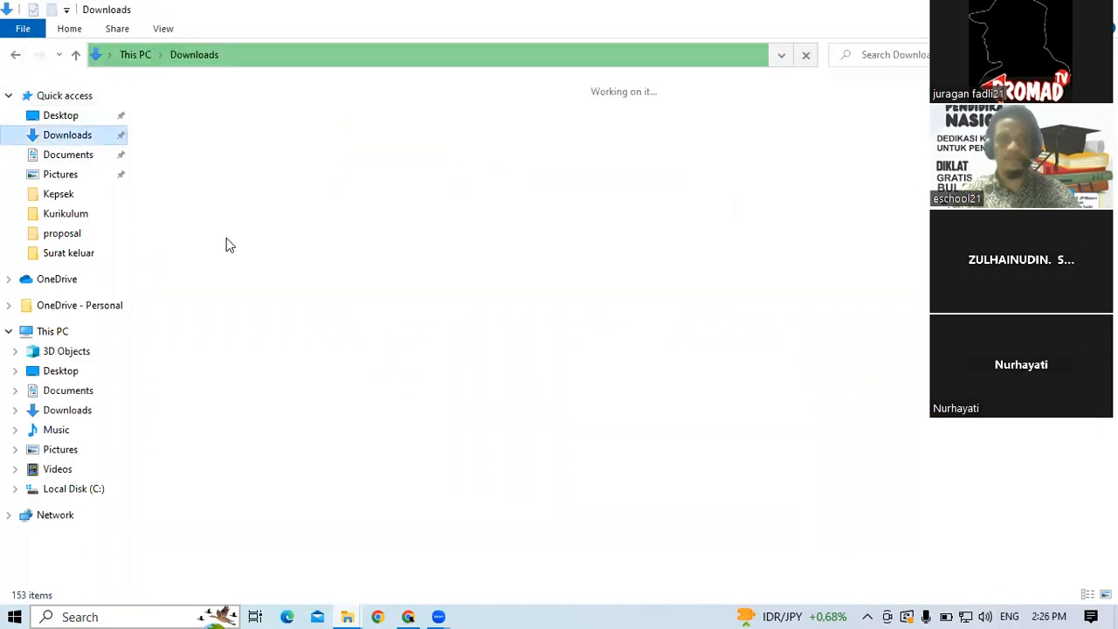
{"action": "left_click", "coordinate": [226, 237]}
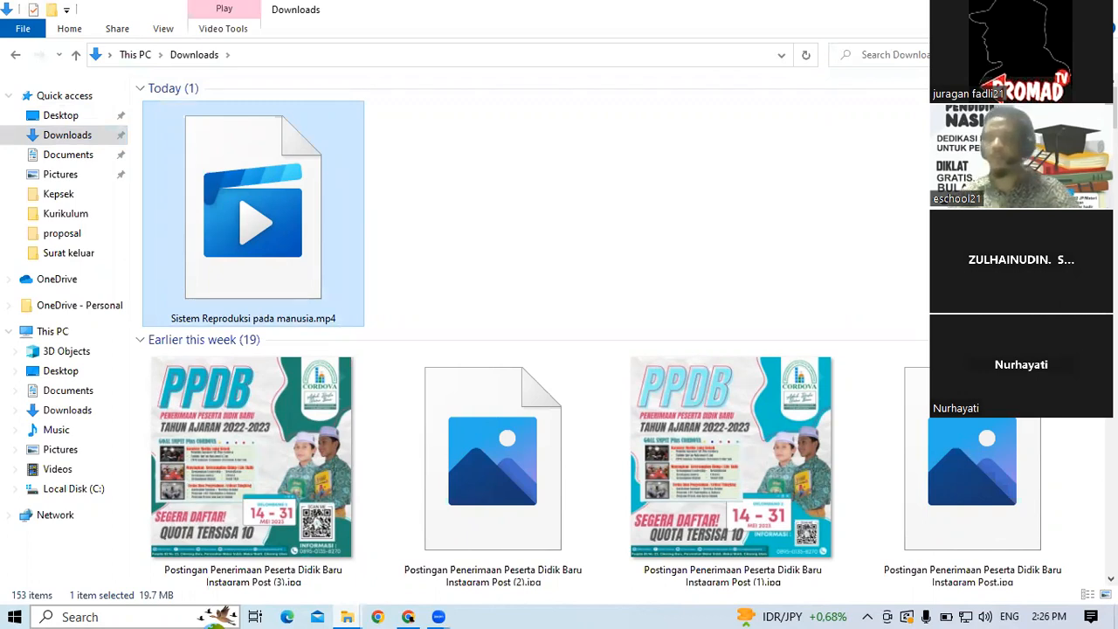
Step: Play the exported MP4 in Windows Media Player in a maximized window
{"action": "right_click", "coordinate": [227, 225]}
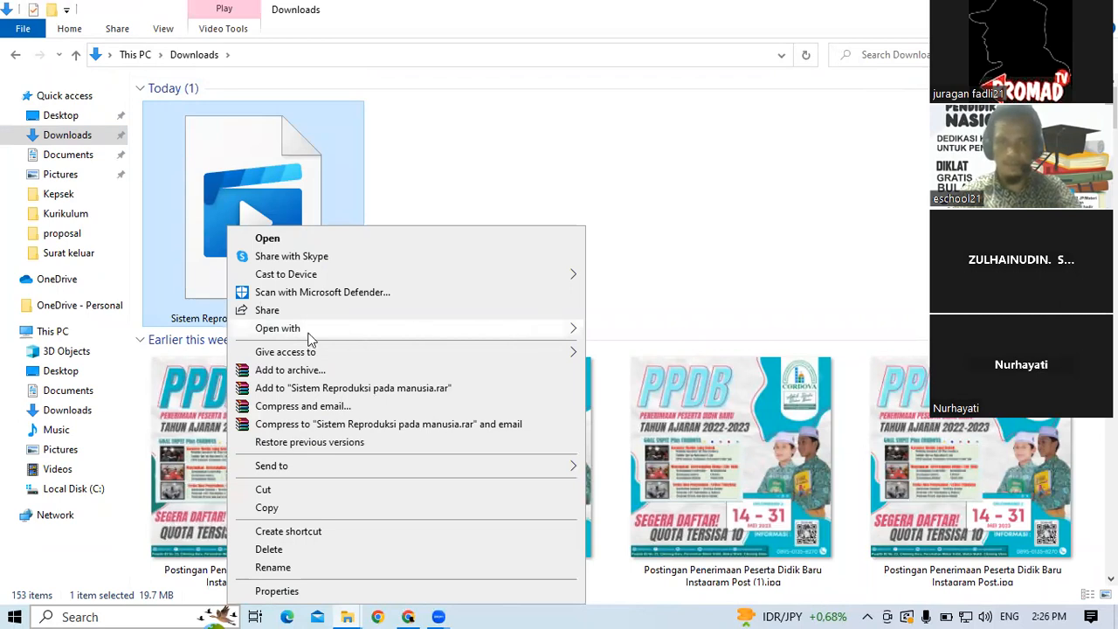
{"action": "mouse_move", "coordinate": [291, 334]}
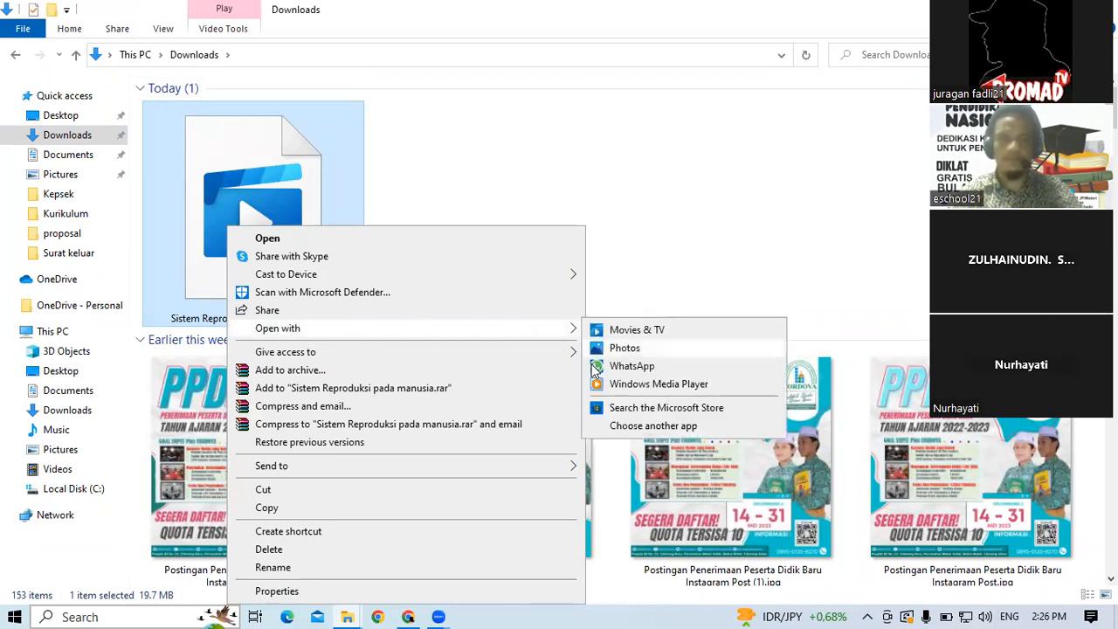
{"action": "left_click", "coordinate": [626, 385]}
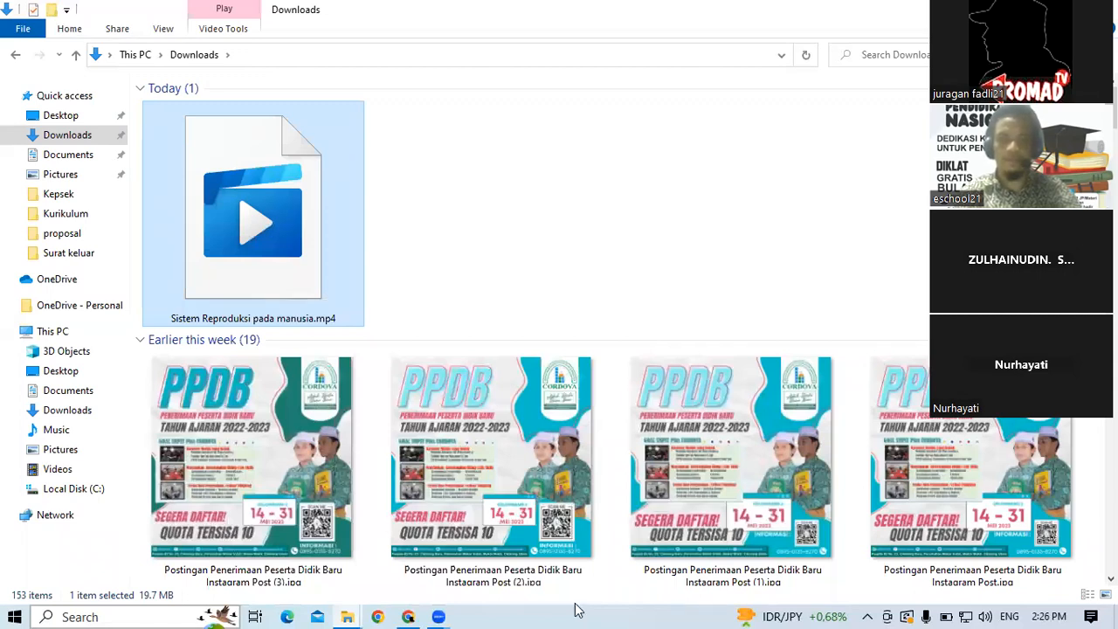
{"action": "left_click", "coordinate": [439, 615]}
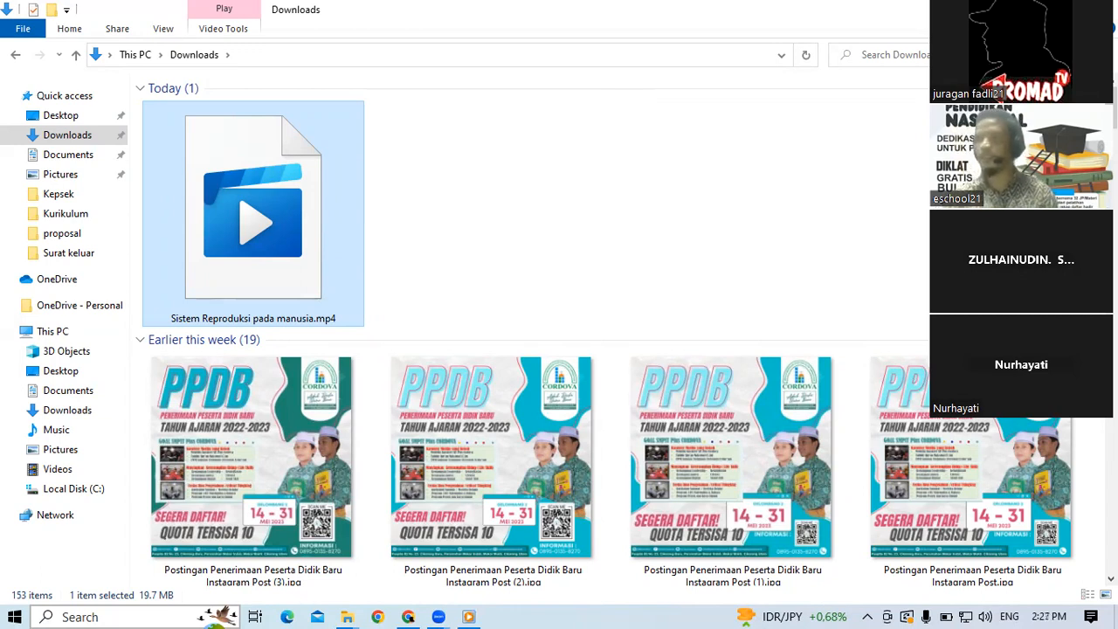
{"action": "left_click", "coordinate": [1024, 10]}
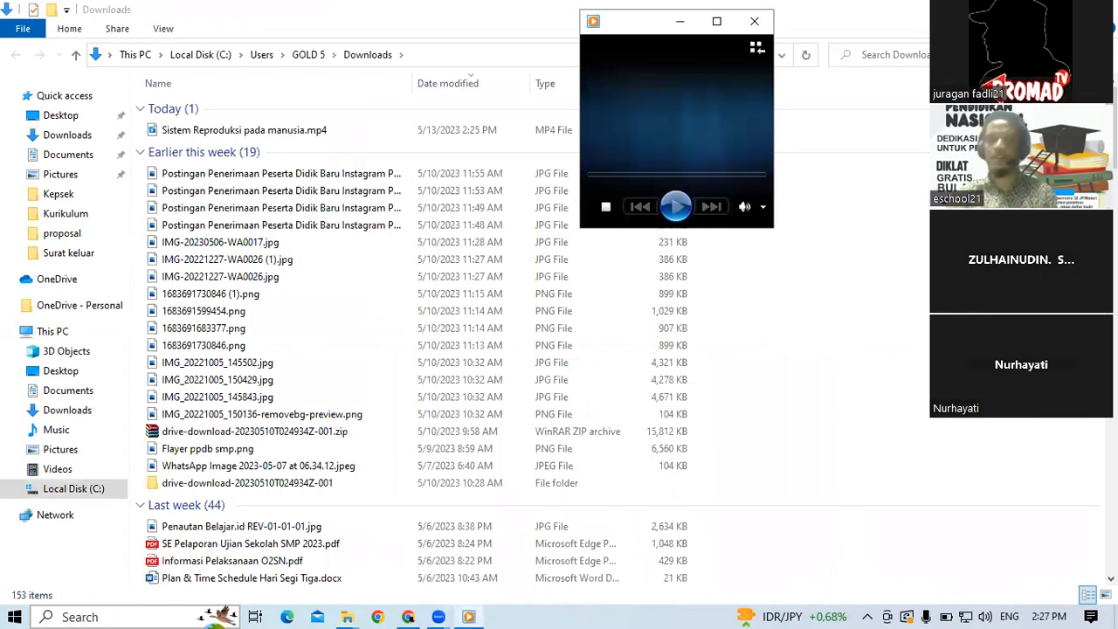
{"action": "left_click", "coordinate": [716, 23]}
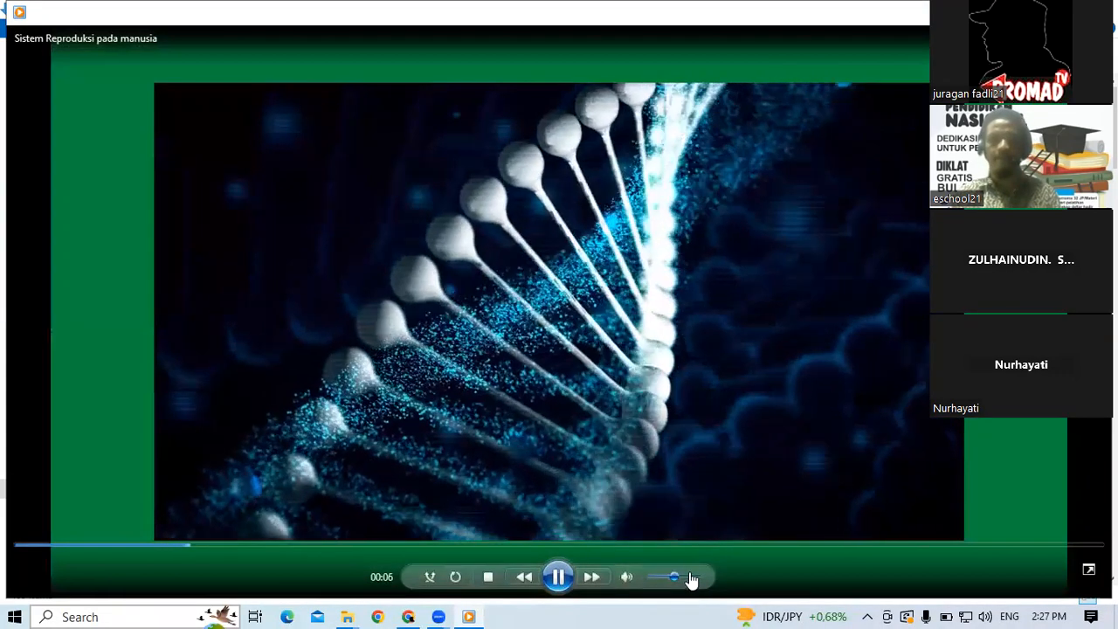
{"action": "left_click", "coordinate": [690, 578]}
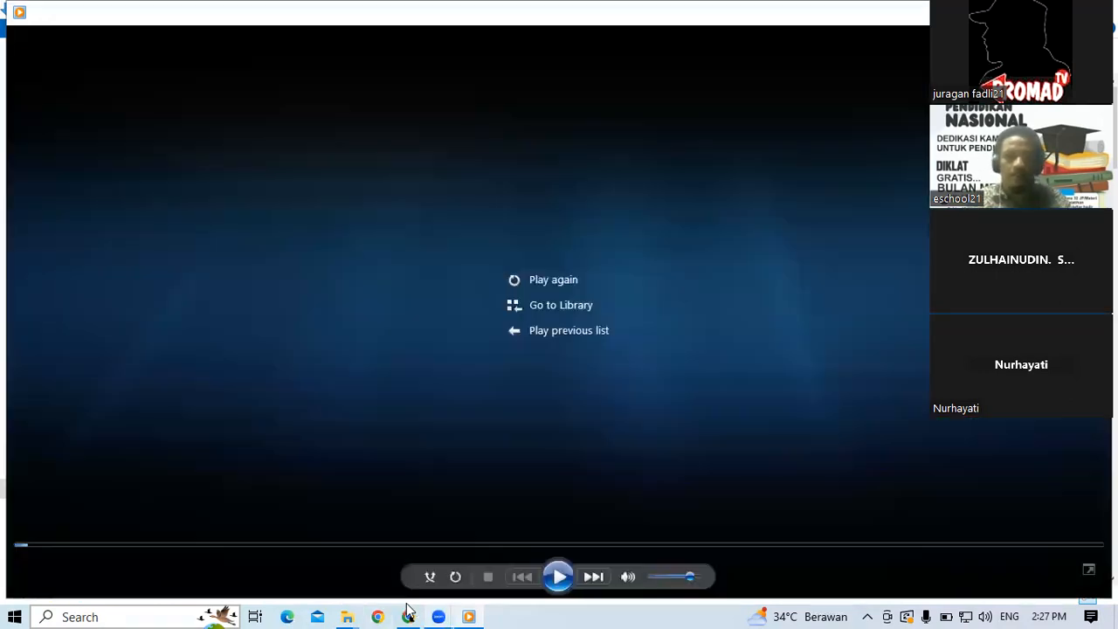
Step: Return to the Canva design and lengthen the green Pembelahan Sel page to about 24.3 seconds
{"action": "left_click", "coordinate": [408, 616]}
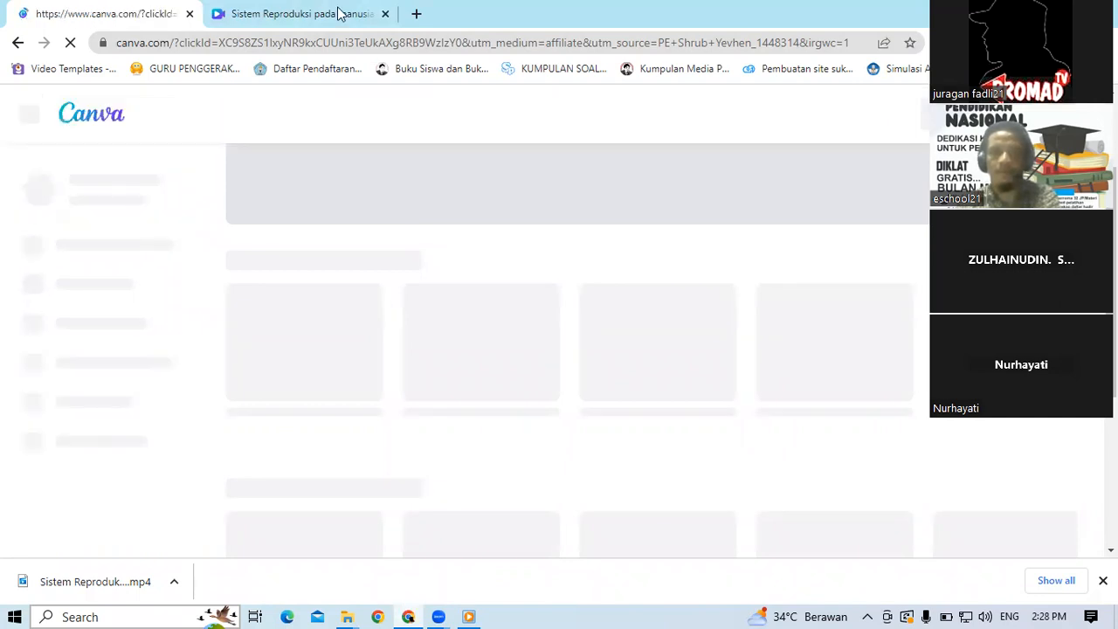
{"action": "left_click", "coordinate": [299, 19]}
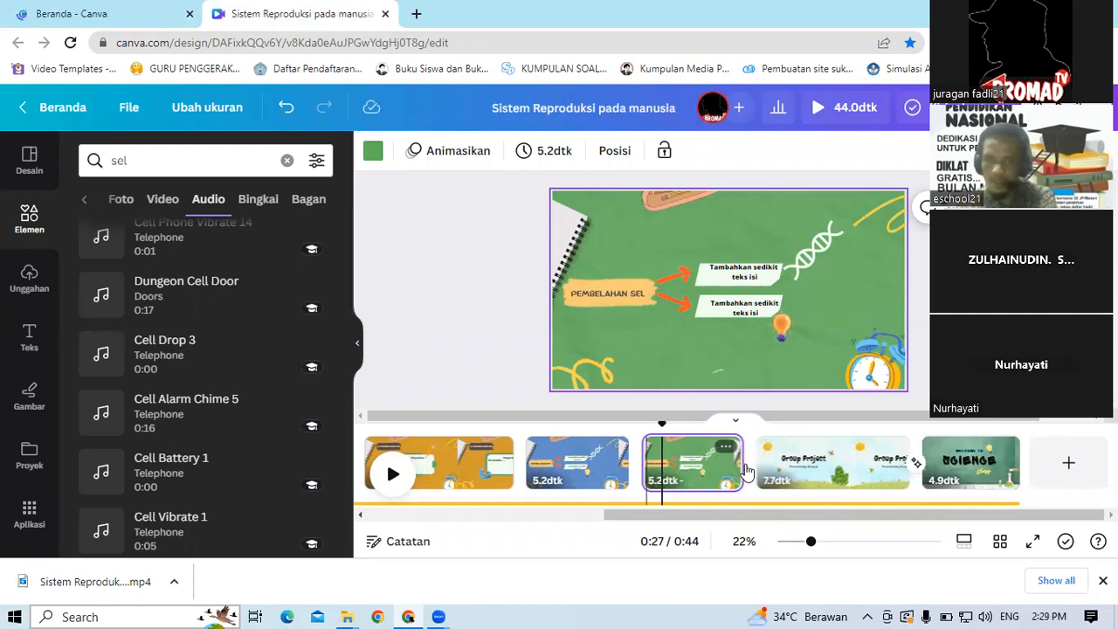
{"action": "left_click_drag", "start_coordinate": [740, 463], "coordinate": [787, 463]}
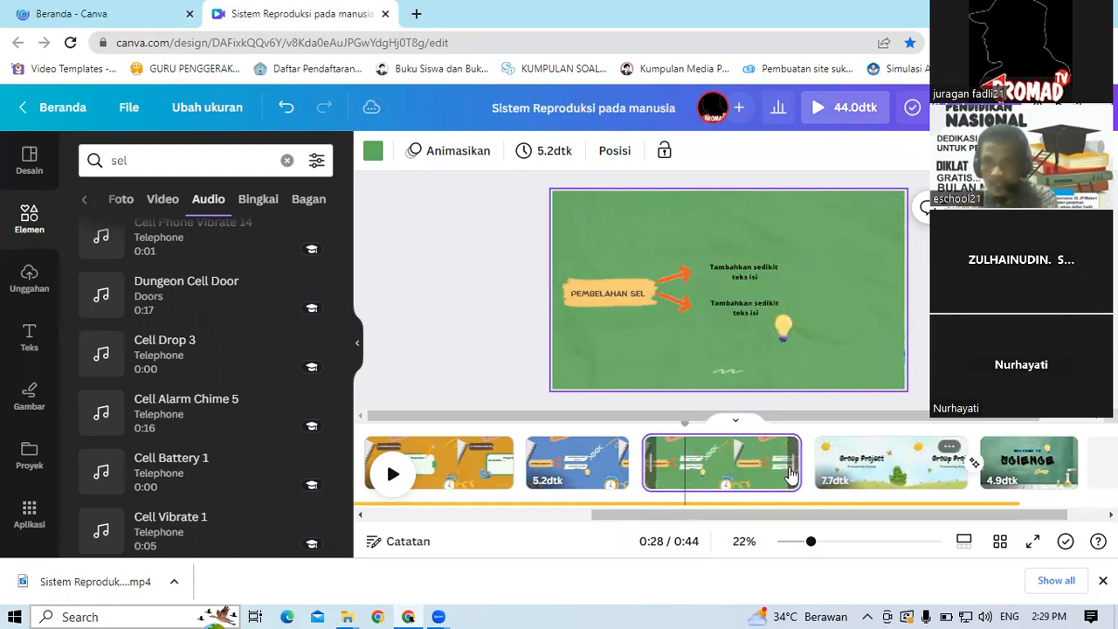
{"action": "left_click_drag", "start_coordinate": [795, 472], "coordinate": [871, 472]}
{"action": "left_click", "coordinate": [791, 458]}
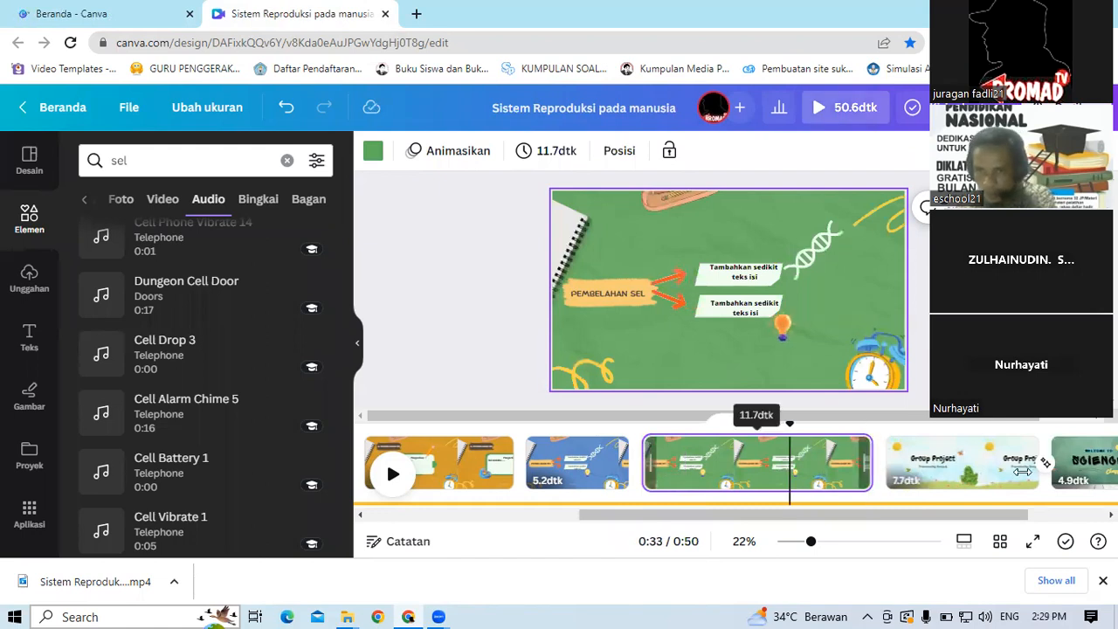
{"action": "left_click_drag", "start_coordinate": [867, 463], "coordinate": [972, 463]}
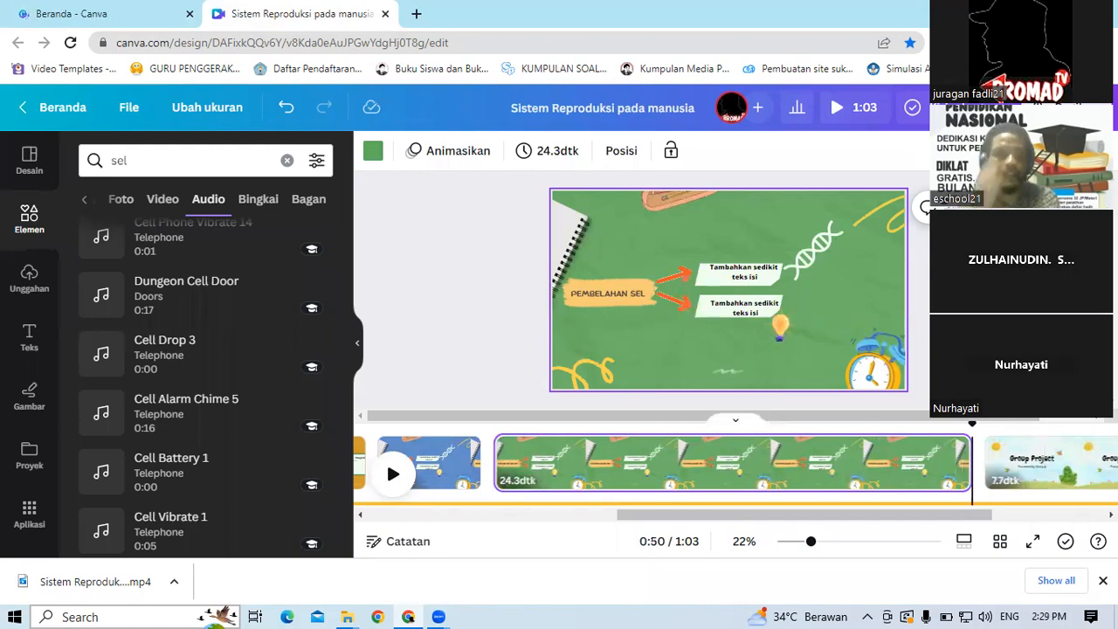
{"action": "key", "text": "alt+Tab"}
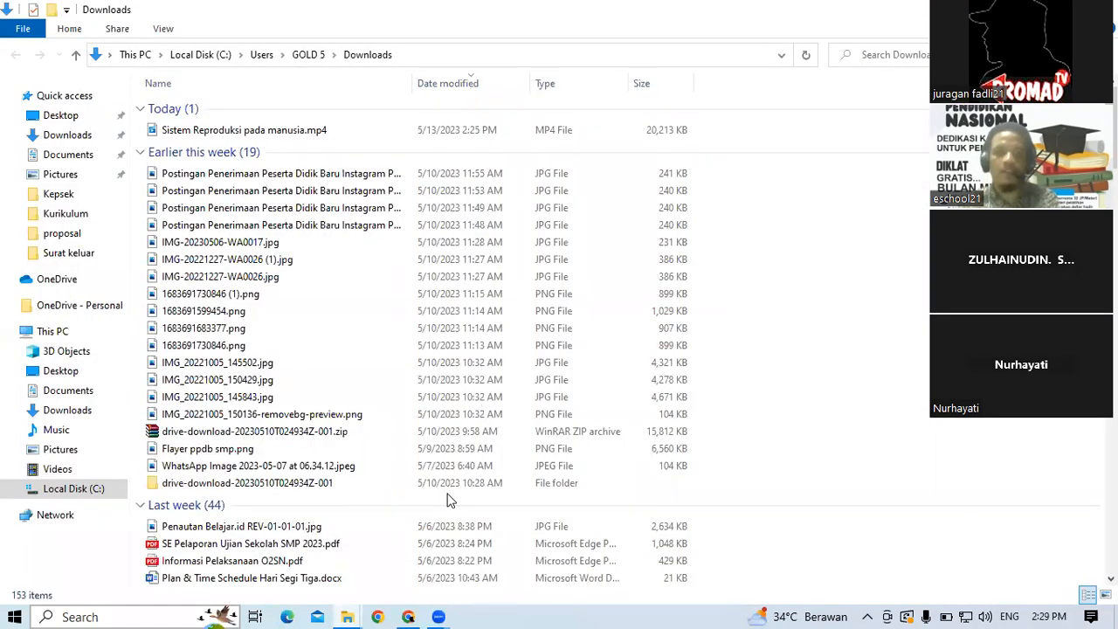
{"action": "mouse_move", "coordinate": [441, 615]}
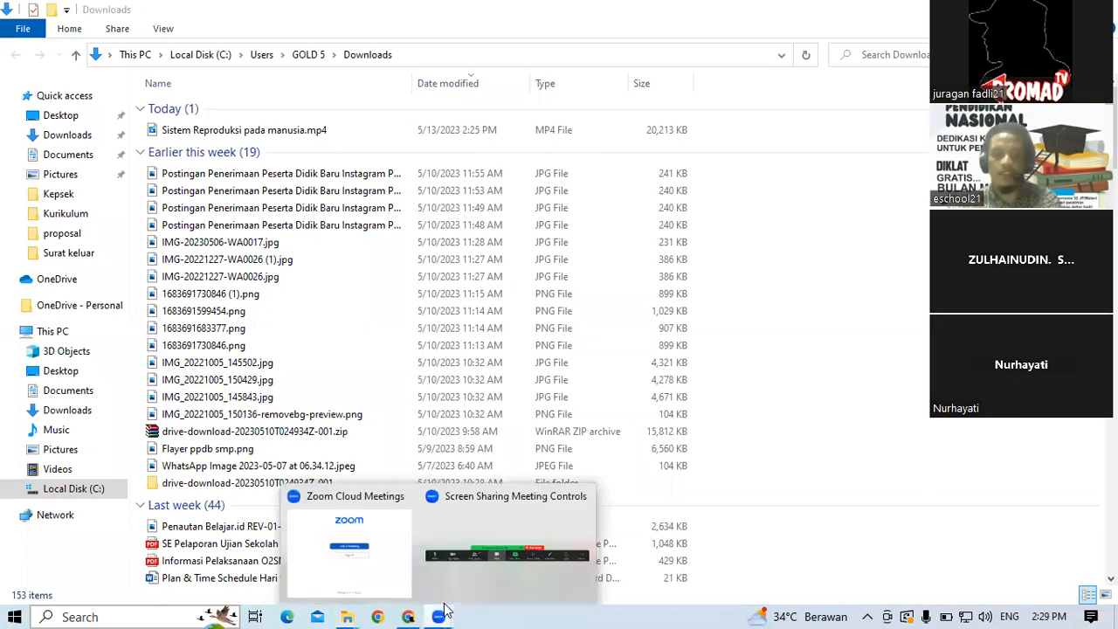
Step: Back in the Canva design, save it to a new project folder named IPA kls 9
{"action": "left_click", "coordinate": [533, 582]}
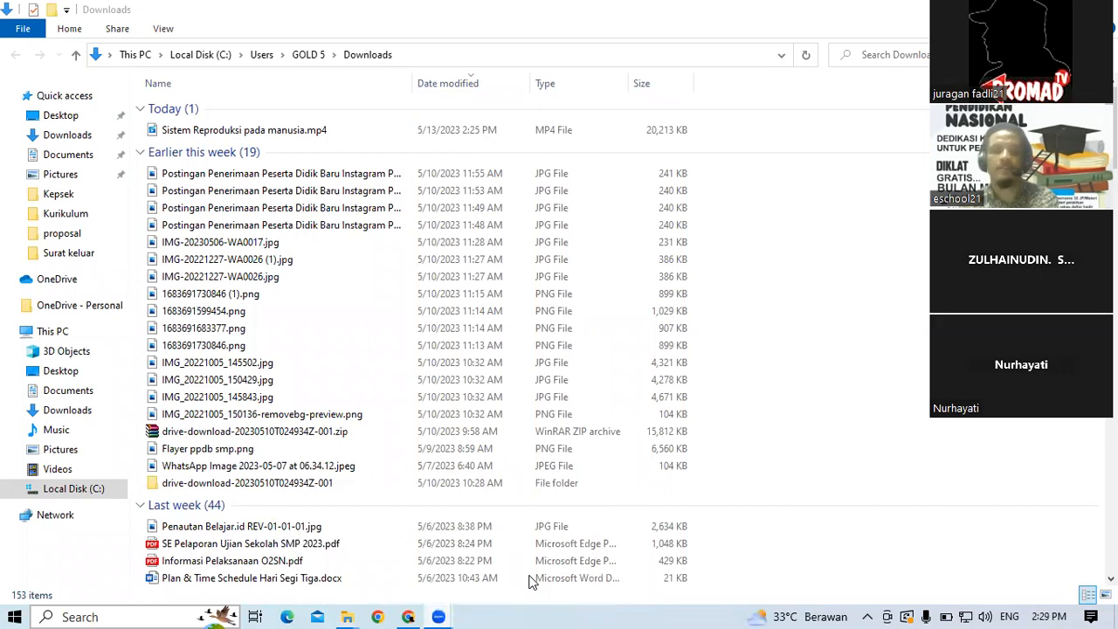
{"action": "left_click", "coordinate": [439, 611]}
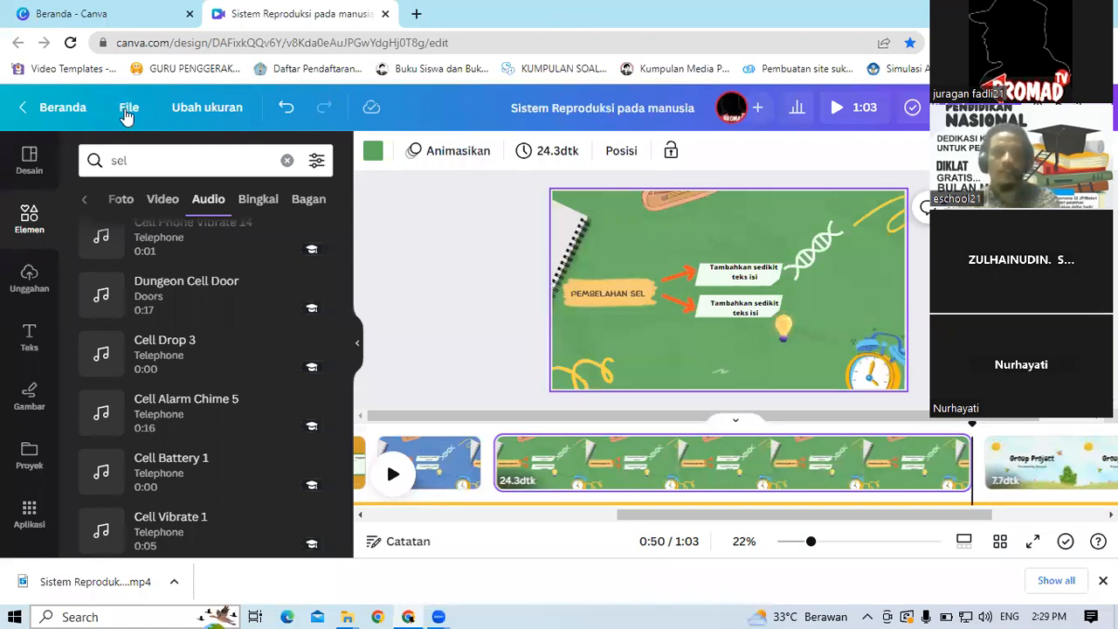
{"action": "left_click", "coordinate": [127, 112]}
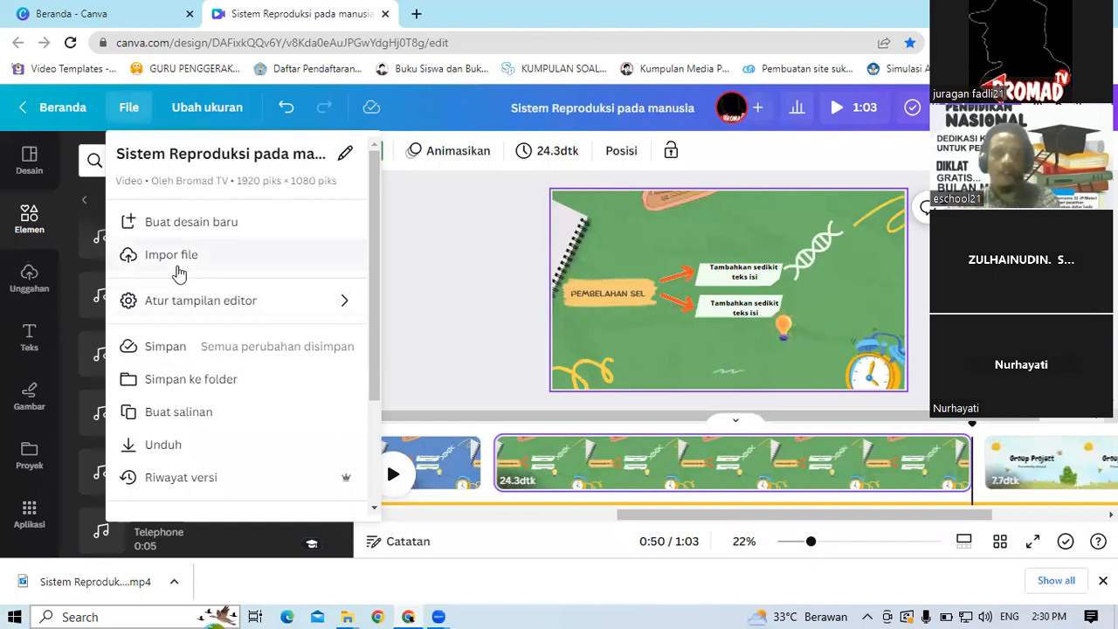
{"action": "left_click", "coordinate": [177, 382]}
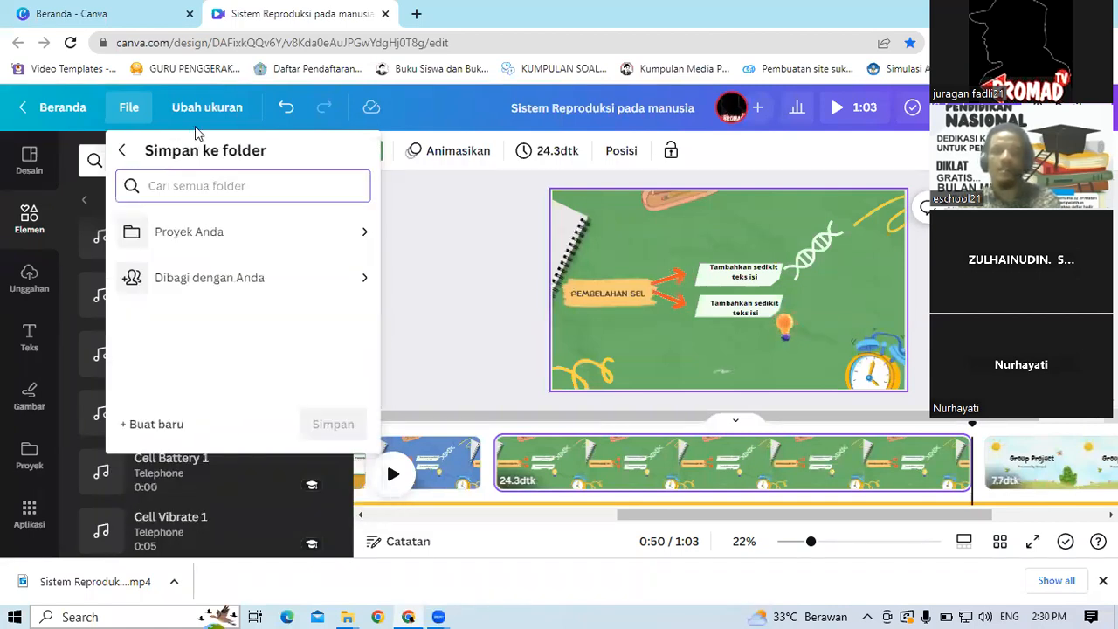
{"action": "left_click", "coordinate": [192, 234]}
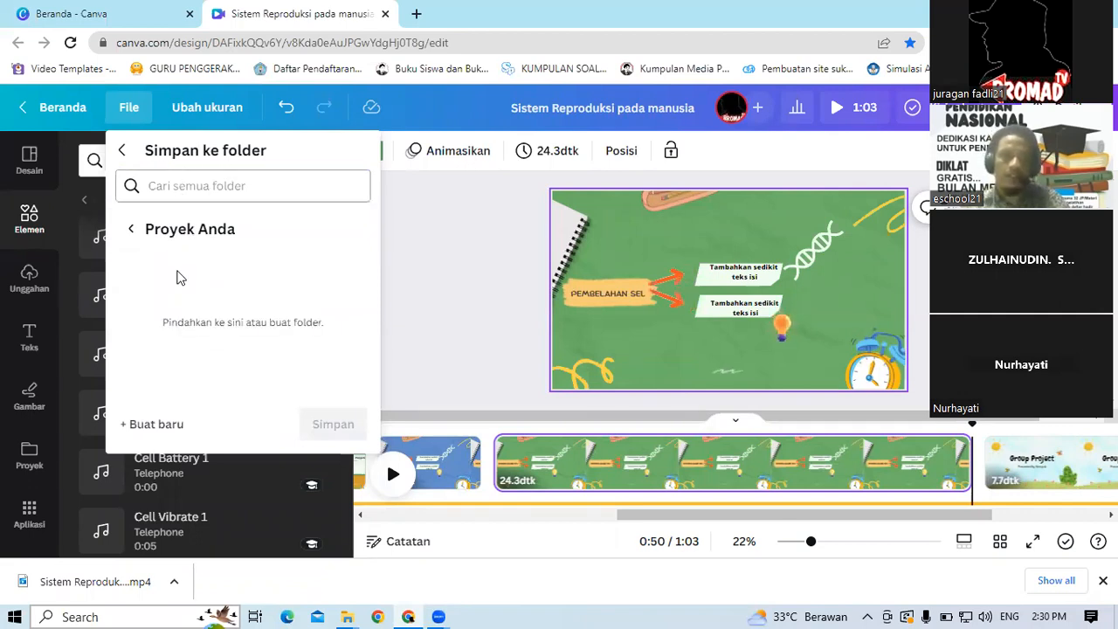
{"action": "left_click", "coordinate": [164, 427]}
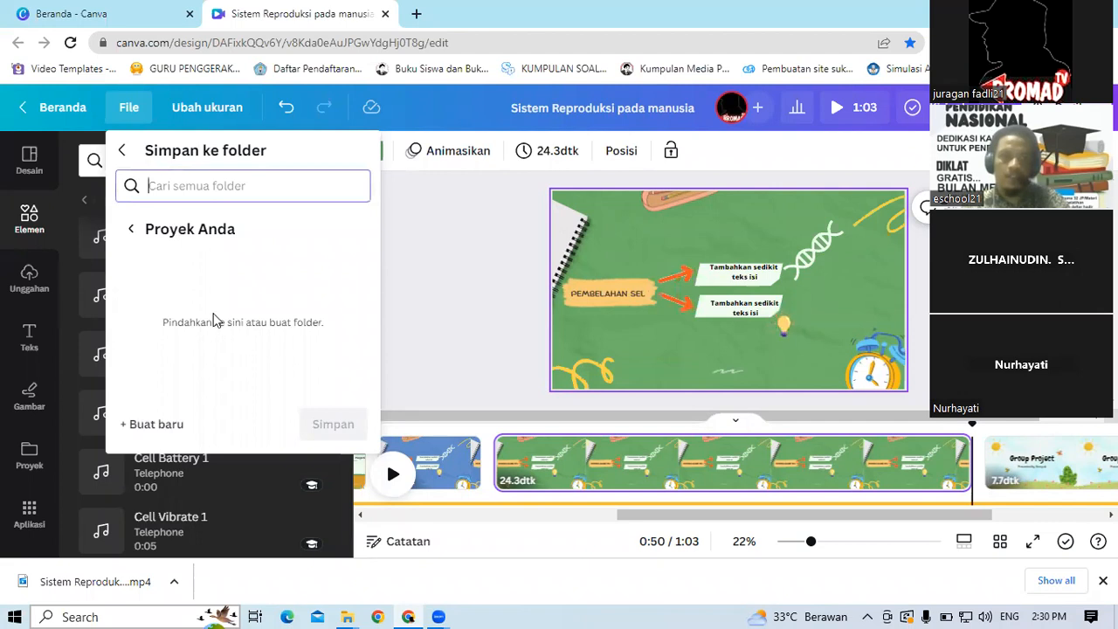
{"action": "left_click", "coordinate": [164, 429]}
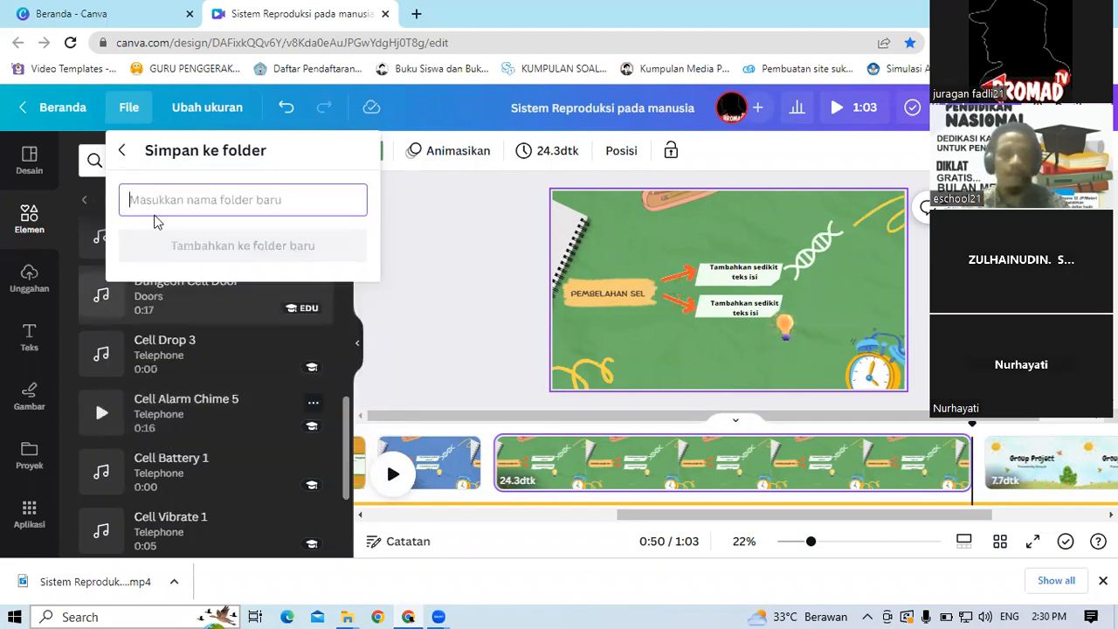
{"action": "type", "text": "I"}
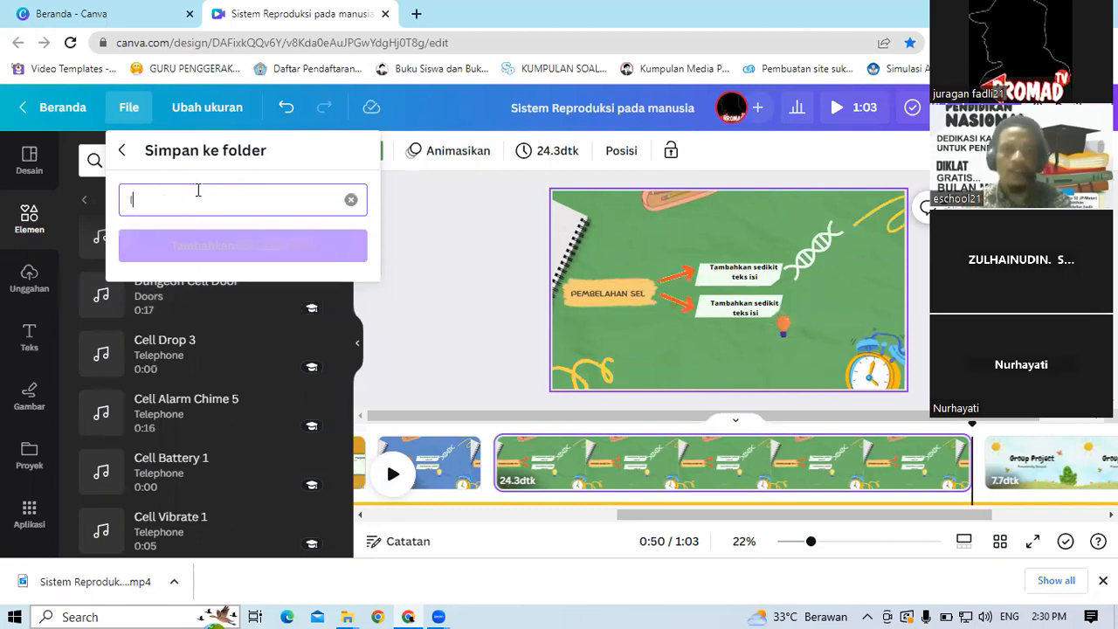
{"action": "type", "text": "PA kls 9"}
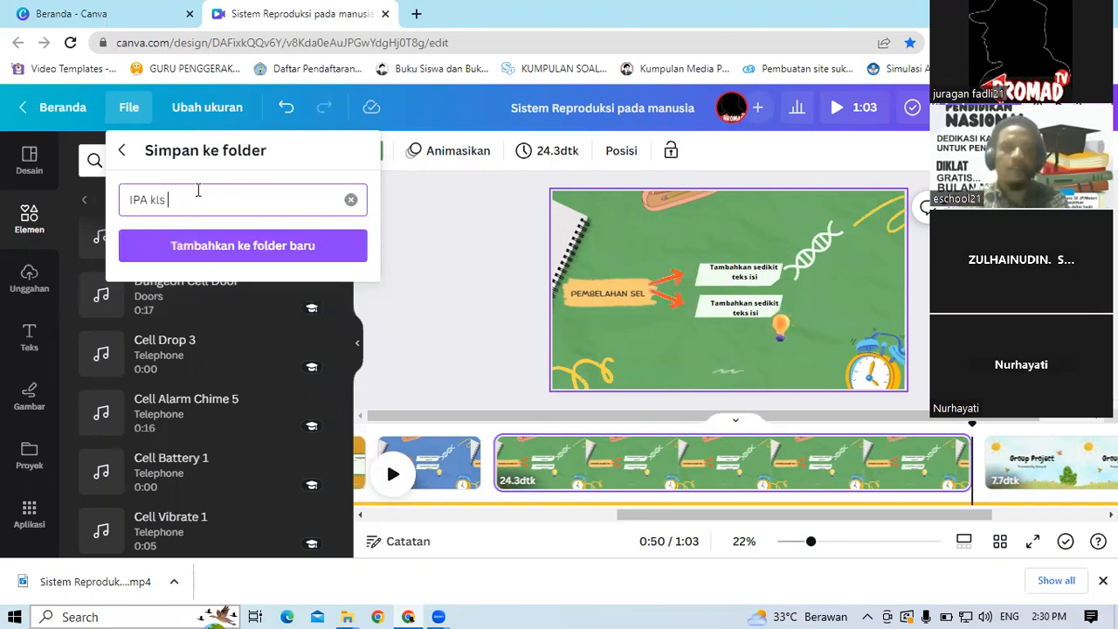
{"action": "left_click", "coordinate": [229, 249]}
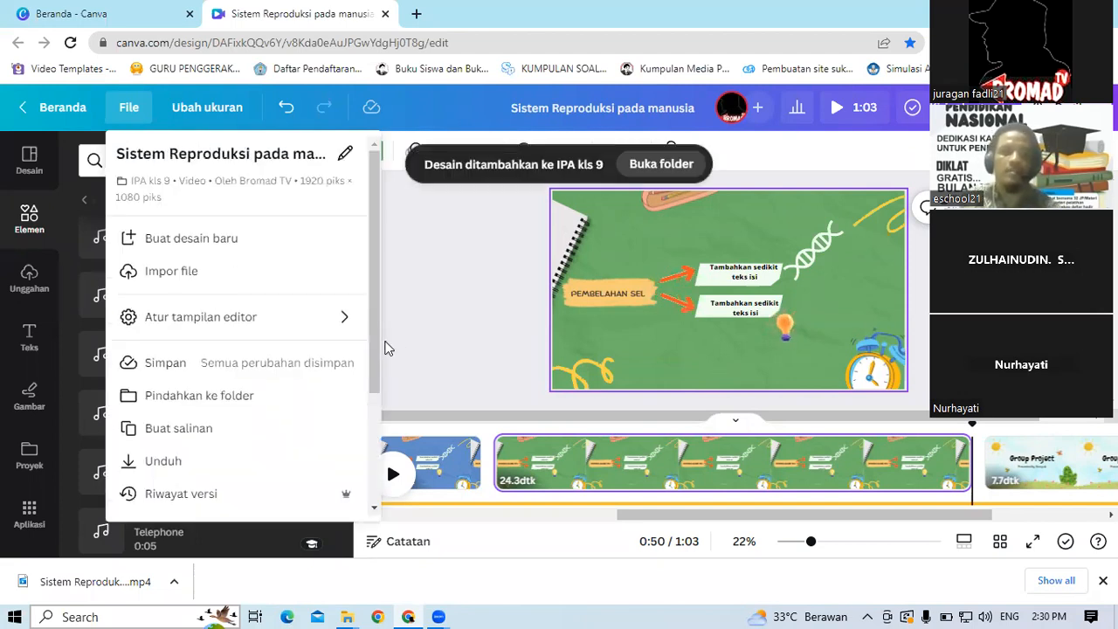
Step: Go to the Canva home page and open the IPA kls 9 folder under Projects to view the saved design
{"action": "left_click", "coordinate": [151, 375]}
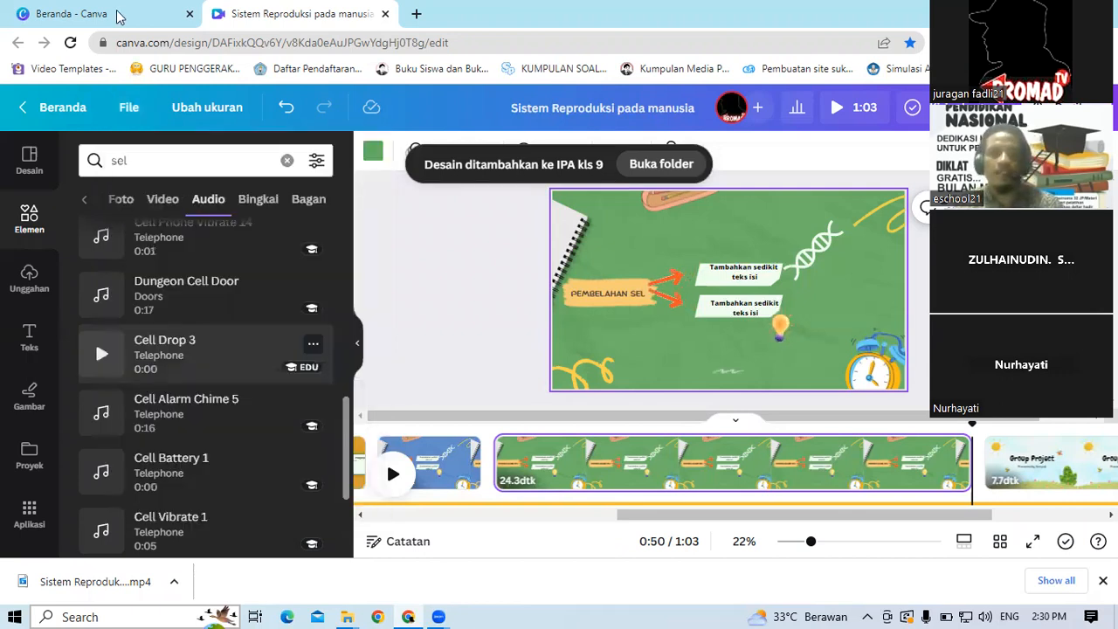
{"action": "left_click", "coordinate": [61, 114]}
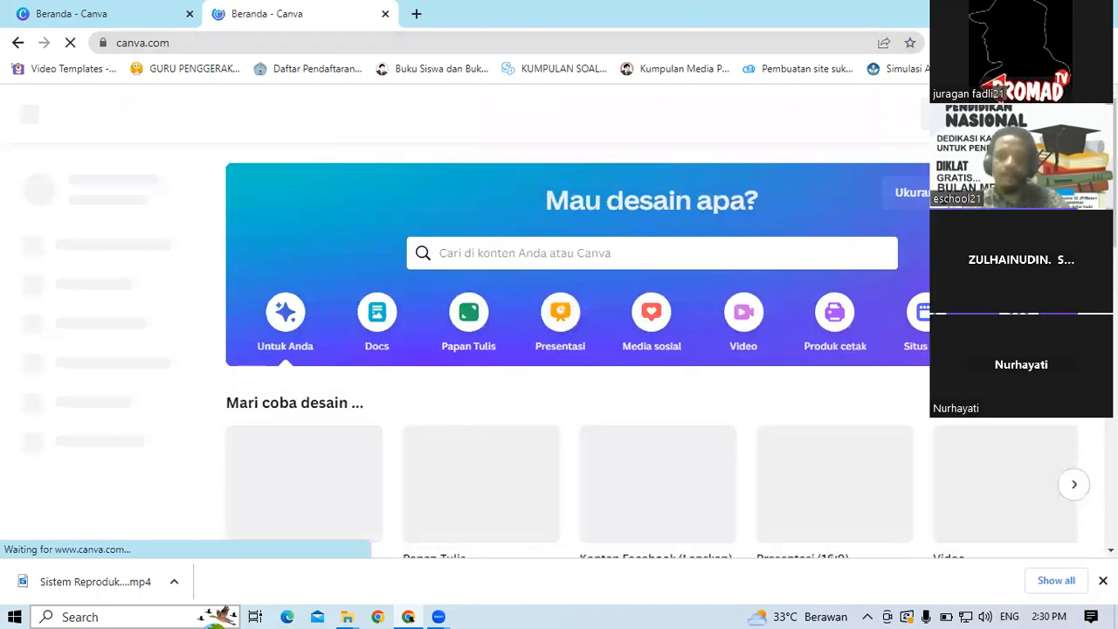
{"action": "scroll", "coordinate": [568, 349], "scroll_direction": "down", "scroll_amount": 3}
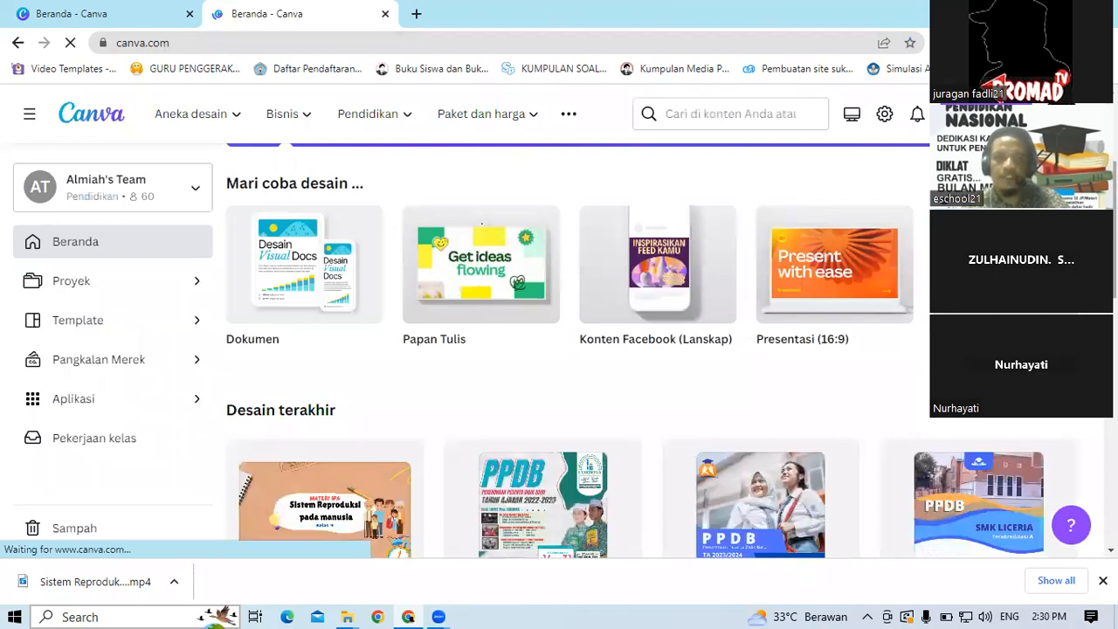
{"action": "scroll", "coordinate": [394, 443], "scroll_direction": "down", "scroll_amount": 3}
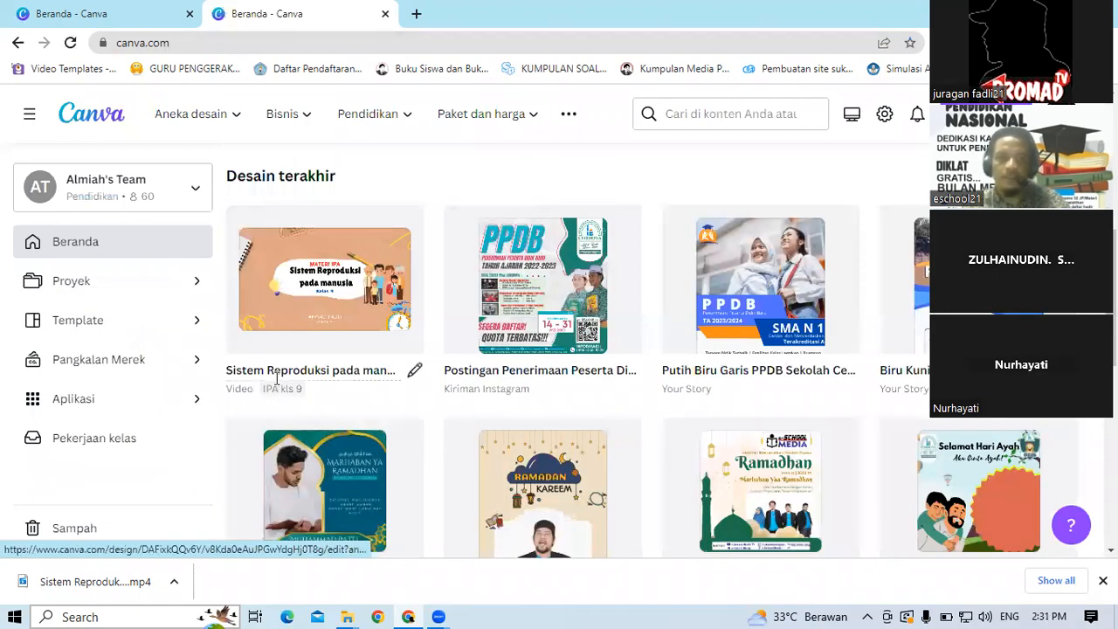
{"action": "left_click", "coordinate": [194, 289]}
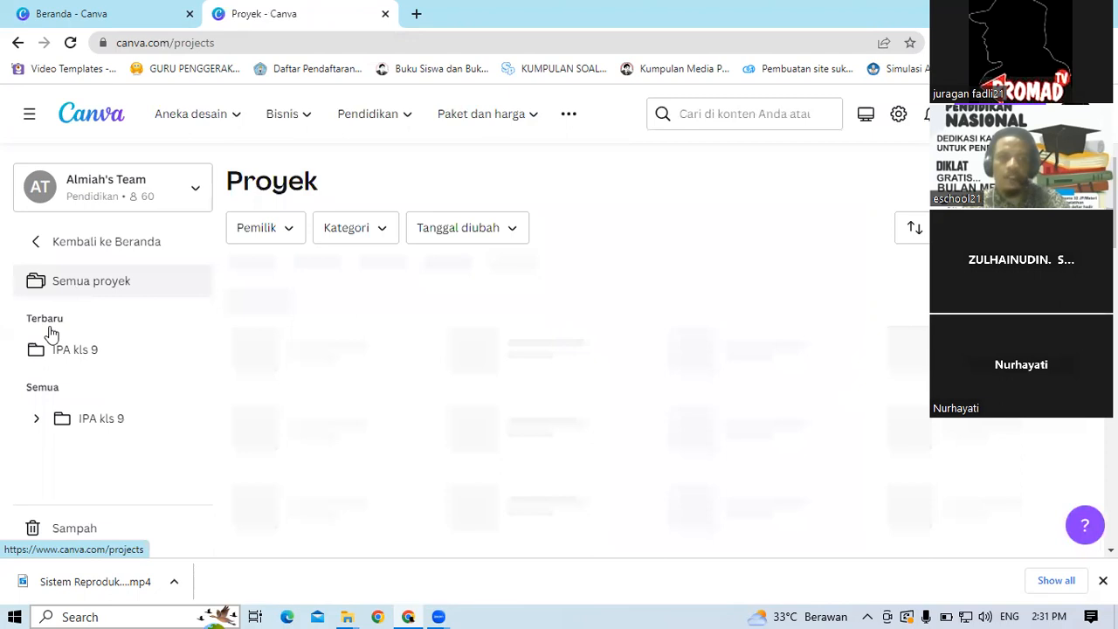
{"action": "left_click", "coordinate": [59, 368]}
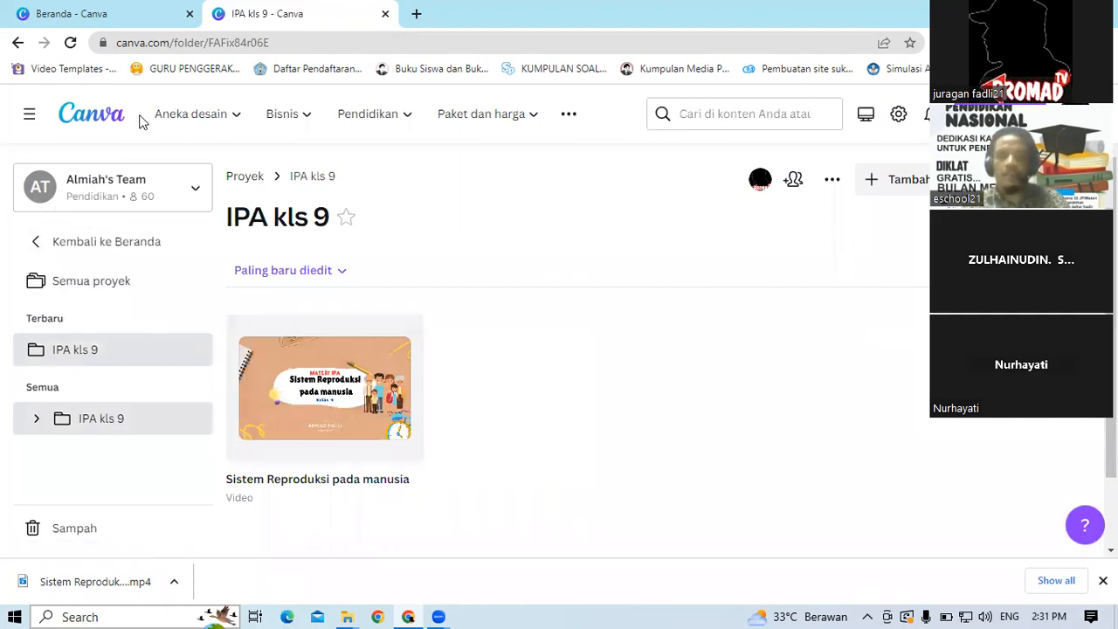
{"action": "left_click", "coordinate": [32, 117]}
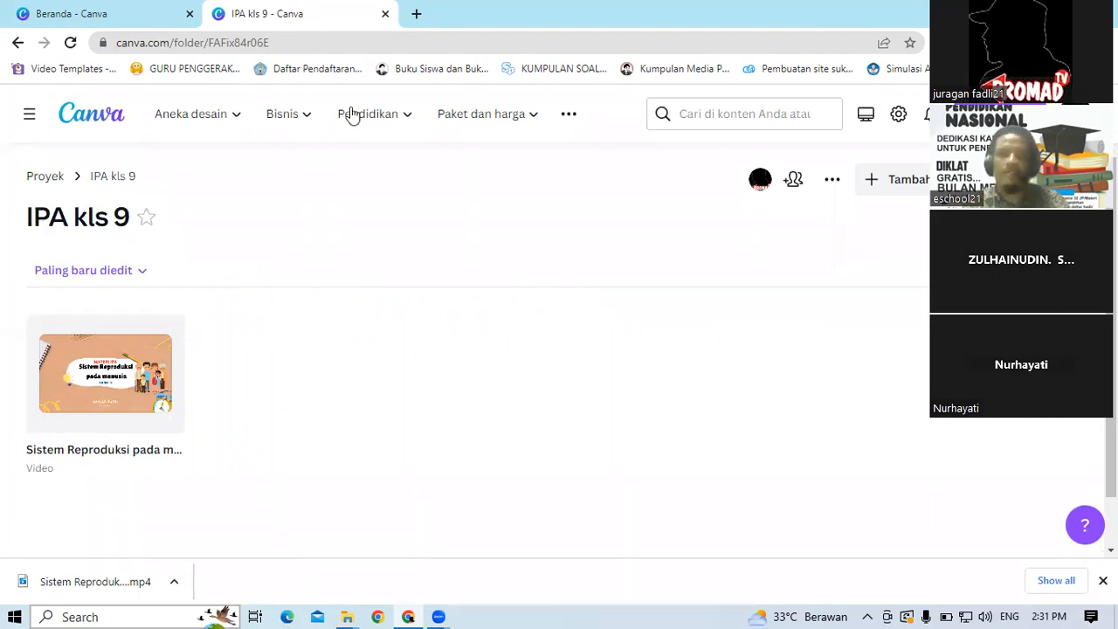
{"action": "left_click", "coordinate": [16, 44]}
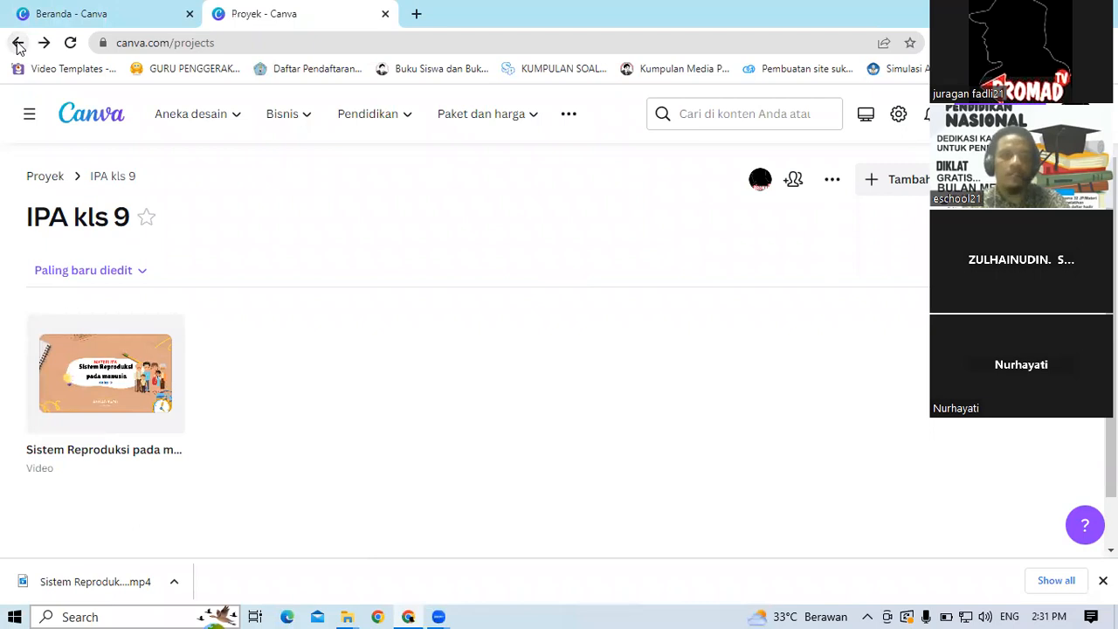